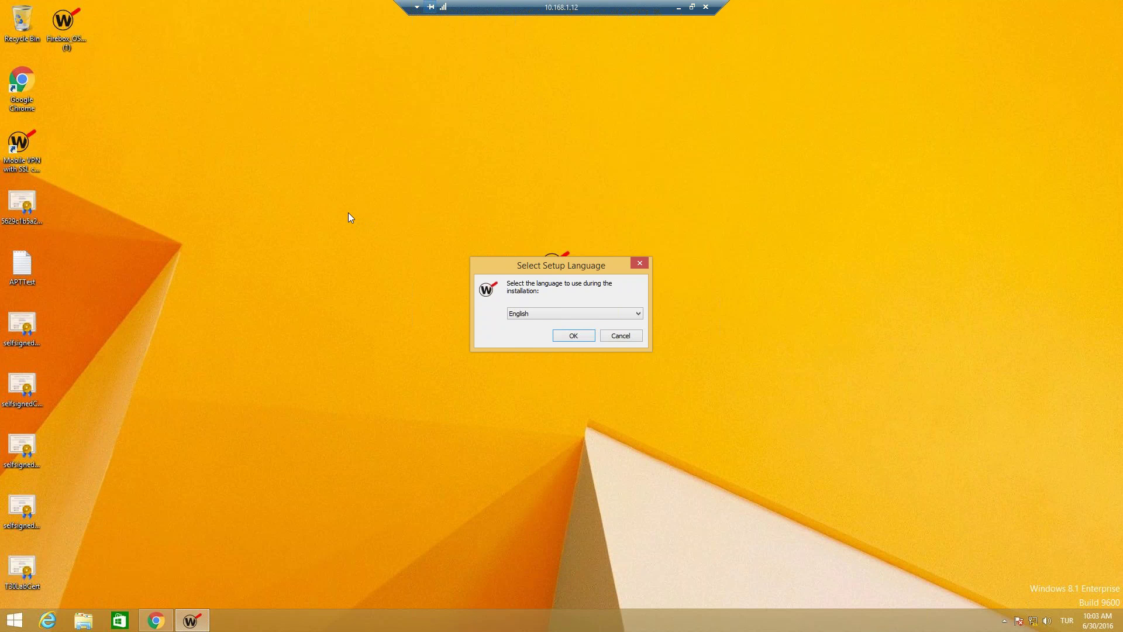
# Step: Choose English, accept the licence agreement and keep the default installation folder
pyautogui.click(574, 336)
pyautogui.click(633, 406)
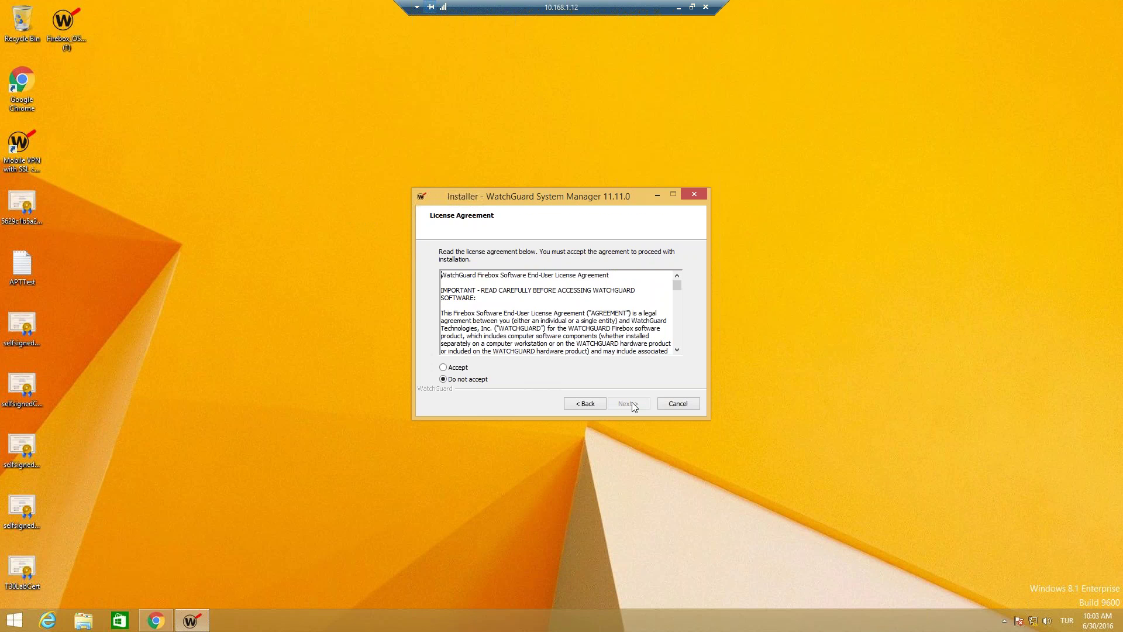
pyautogui.click(461, 367)
pyautogui.click(637, 405)
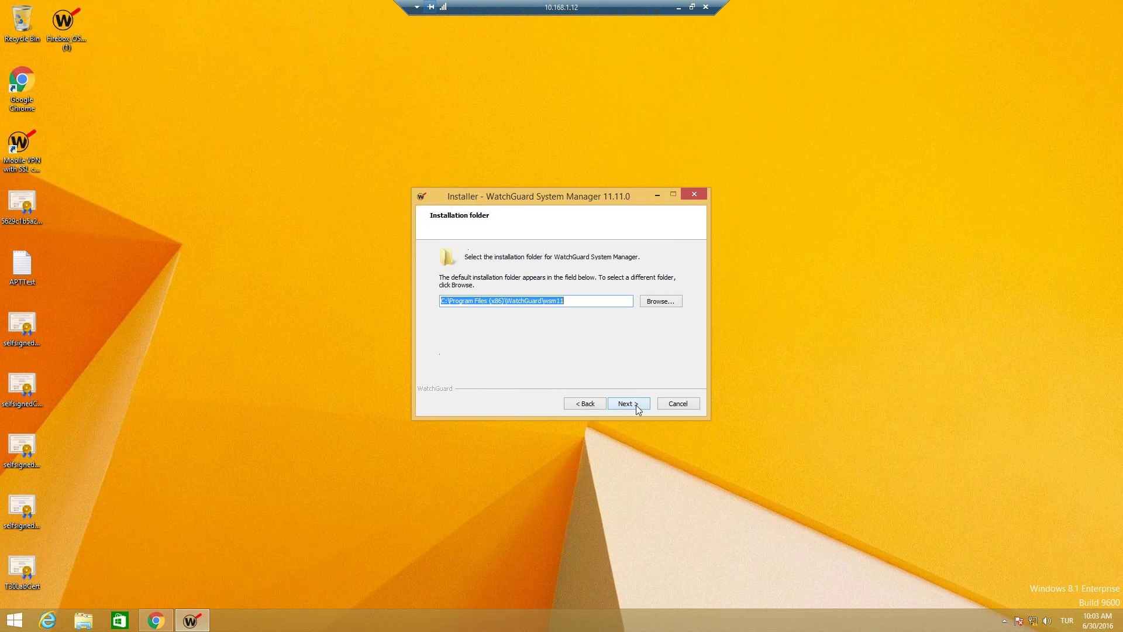
pyautogui.click(636, 404)
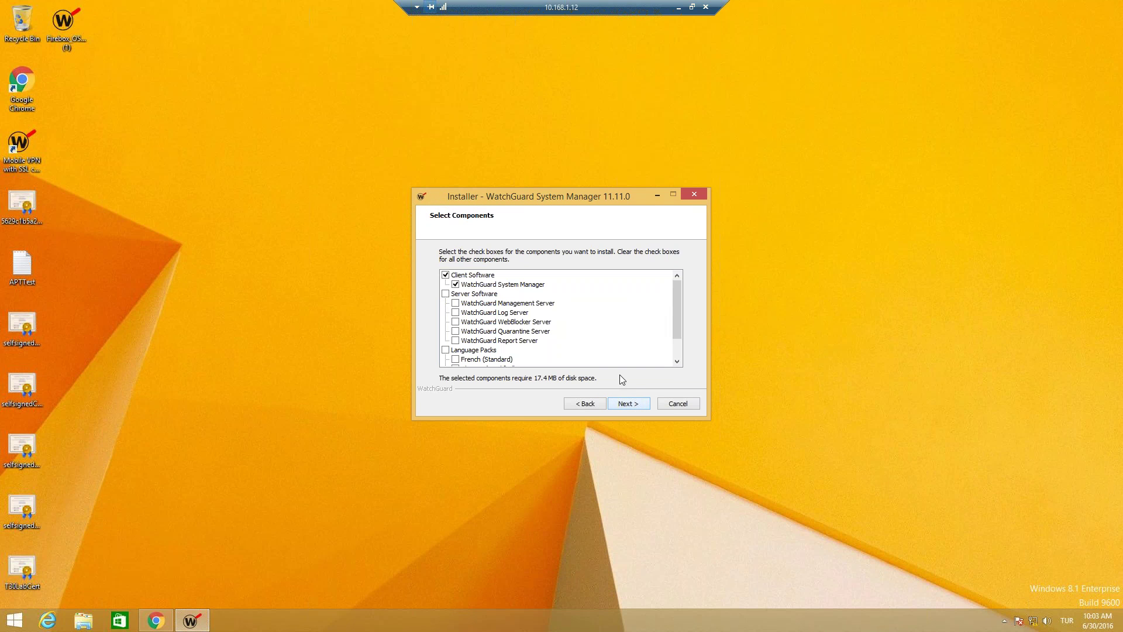
# Step: Add WatchGuard Management Server to the selected components and start installing
pyautogui.click(502, 286)
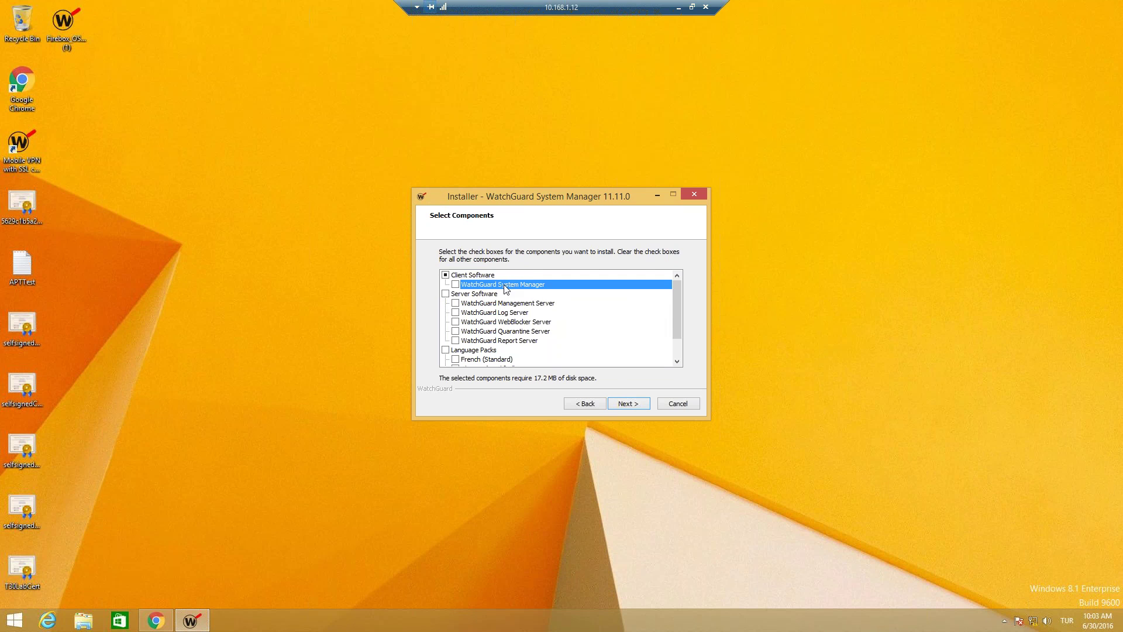
pyautogui.click(456, 284)
pyautogui.click(455, 303)
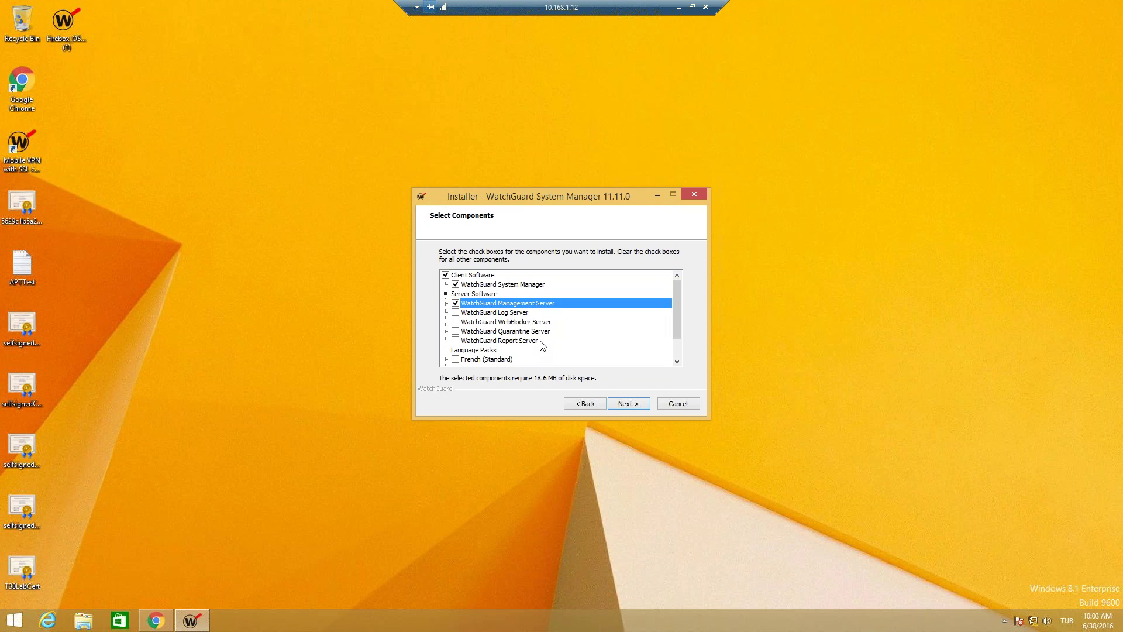
pyautogui.scroll(-1, 544, 345)
pyautogui.scroll(1, 547, 343)
pyautogui.click(638, 404)
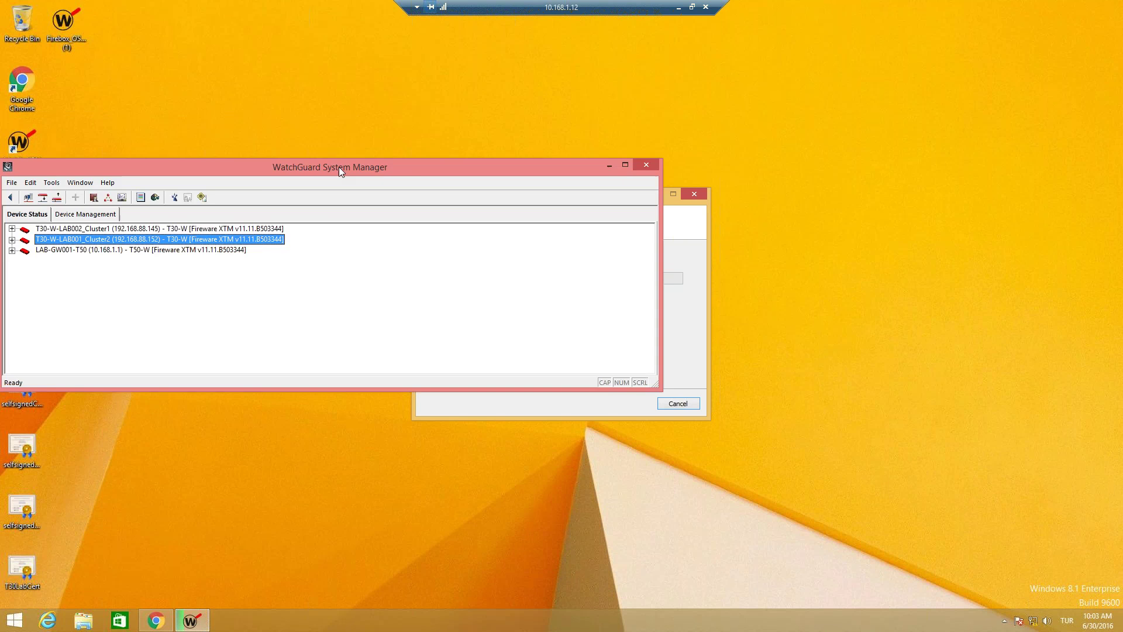
# Step: Move System Manager aside and select the LAB-GW001 and T30-W-LAB002_Cluster1 devices in the list
pyautogui.moveTo(549, 156); pyautogui.dragTo(413, 40)
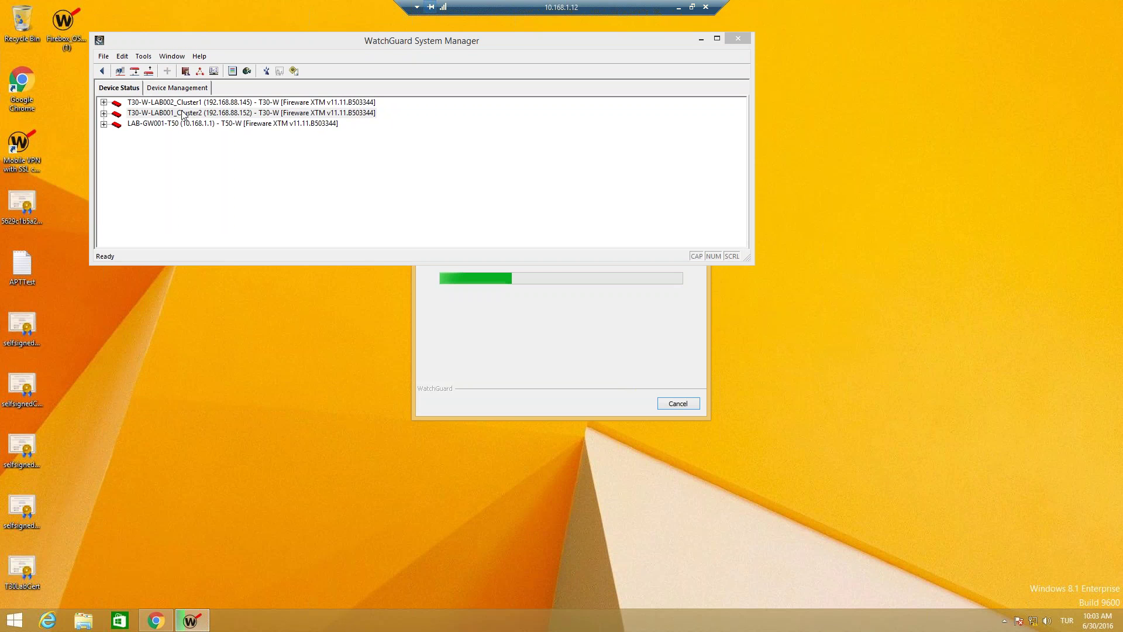
pyautogui.click(155, 126)
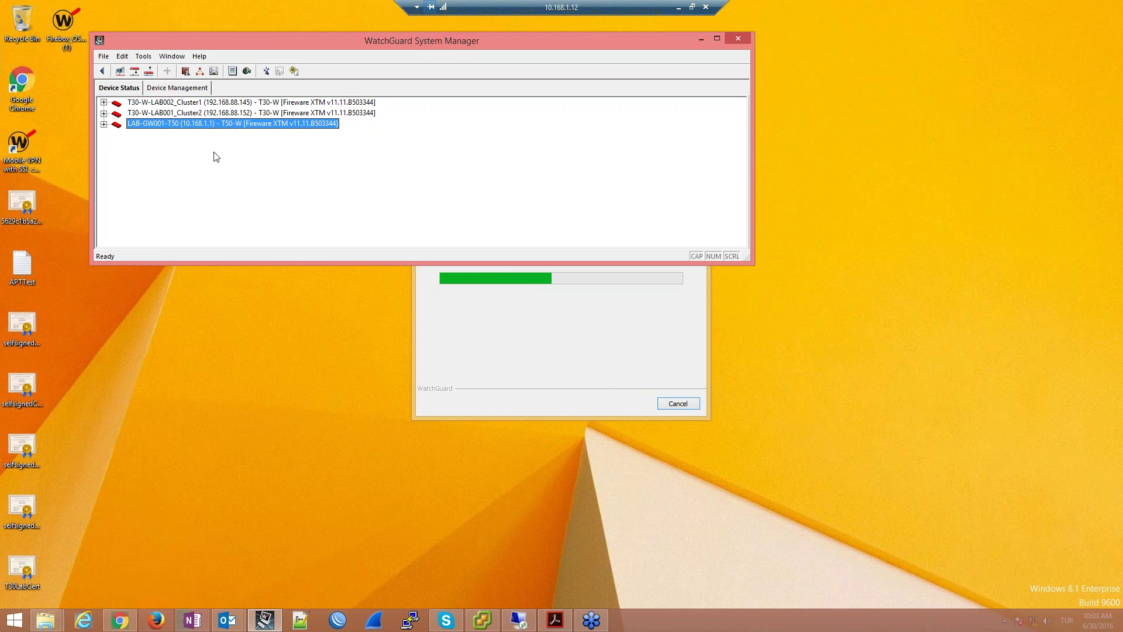
pyautogui.click(213, 111)
pyautogui.click(213, 102)
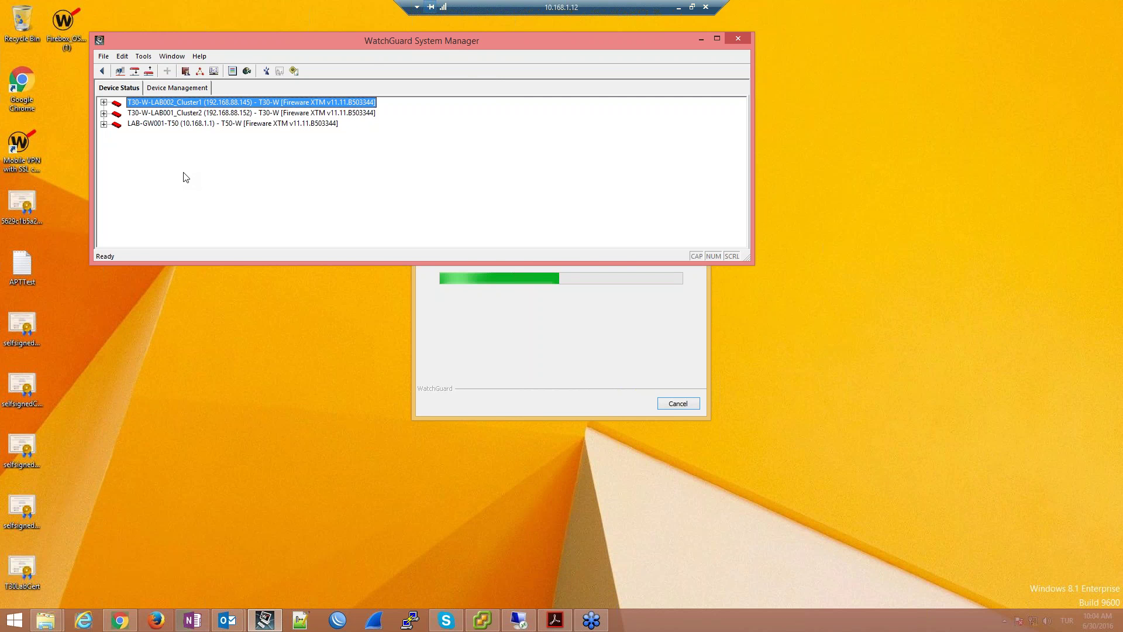
pyautogui.moveTo(406, 37); pyautogui.dragTo(228, 93)
# Step: Minimize System Manager, wait for file extraction, then return to the local desktop
pyautogui.press('super+Down')
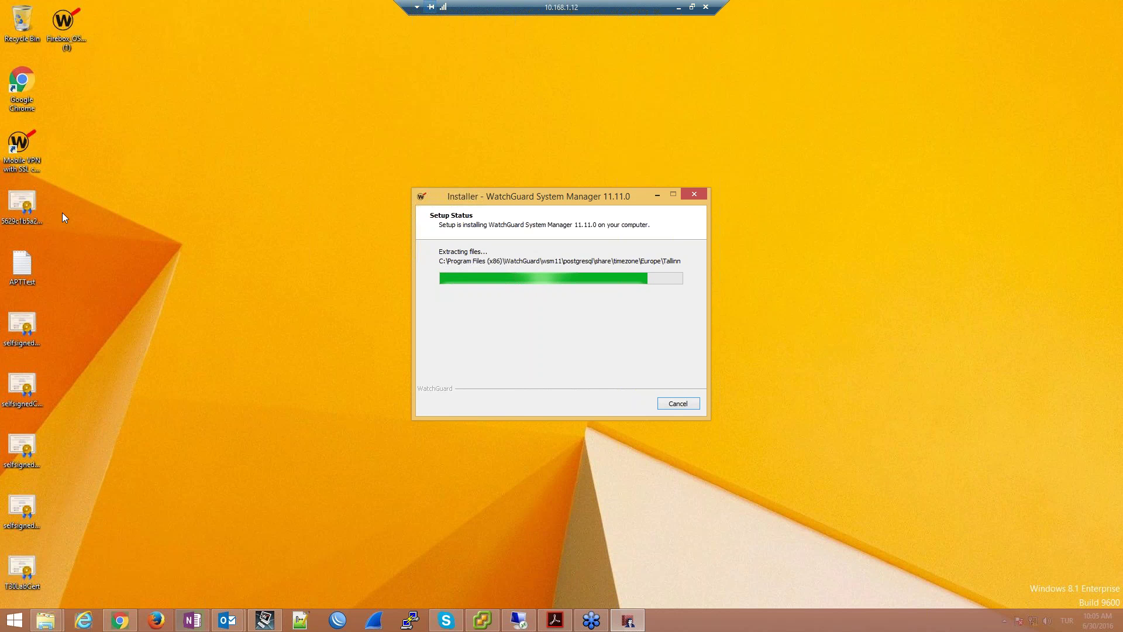
pyautogui.click(688, 7)
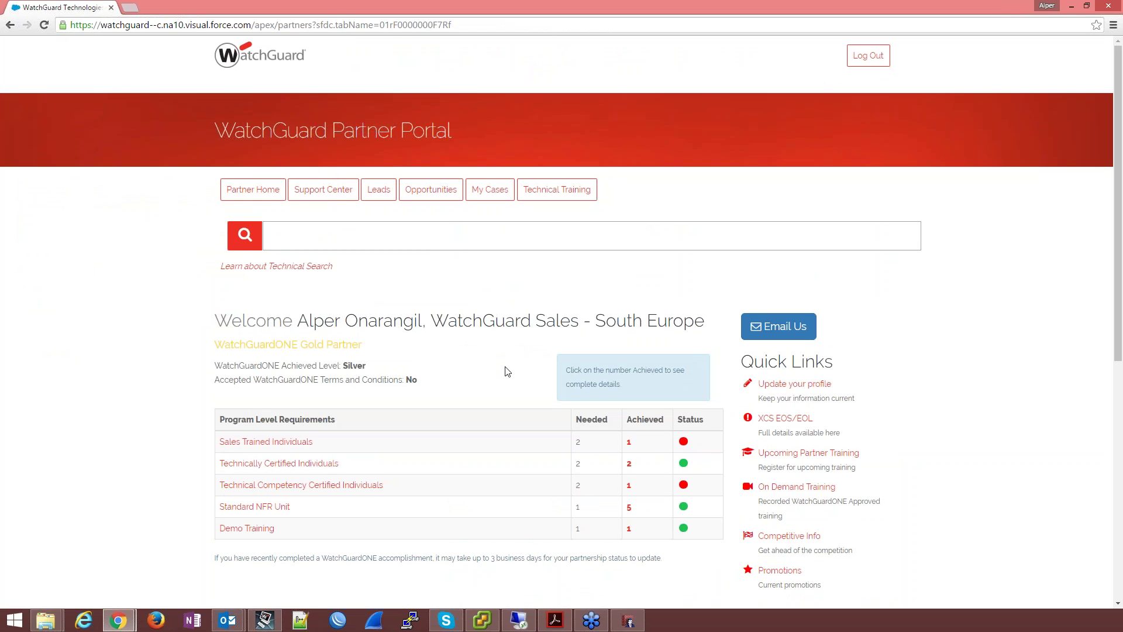
# Step: View My Products via Support Center's Manage Products page, then minimize Chrome
pyautogui.click(323, 189)
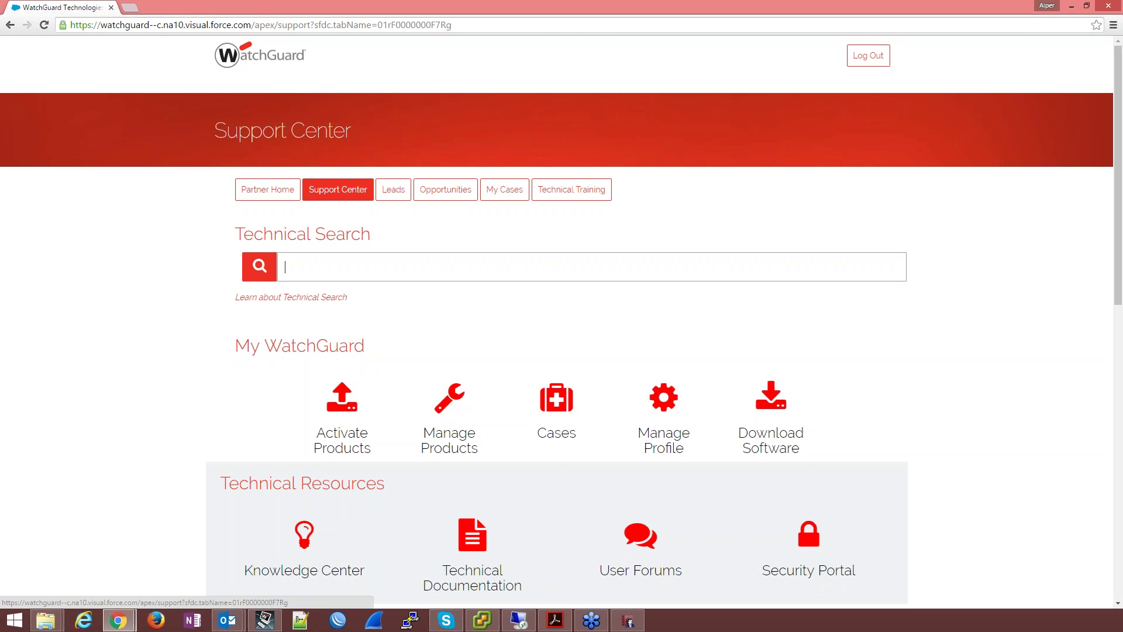
pyautogui.click(443, 403)
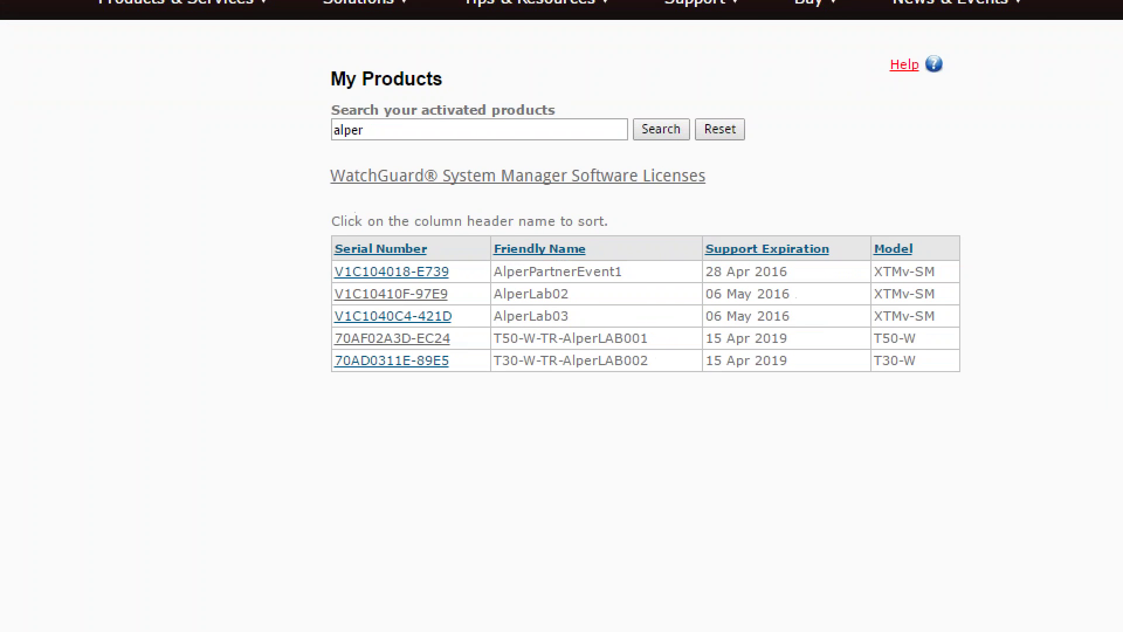
pyautogui.moveTo(282, 157); pyautogui.dragTo(678, 205)
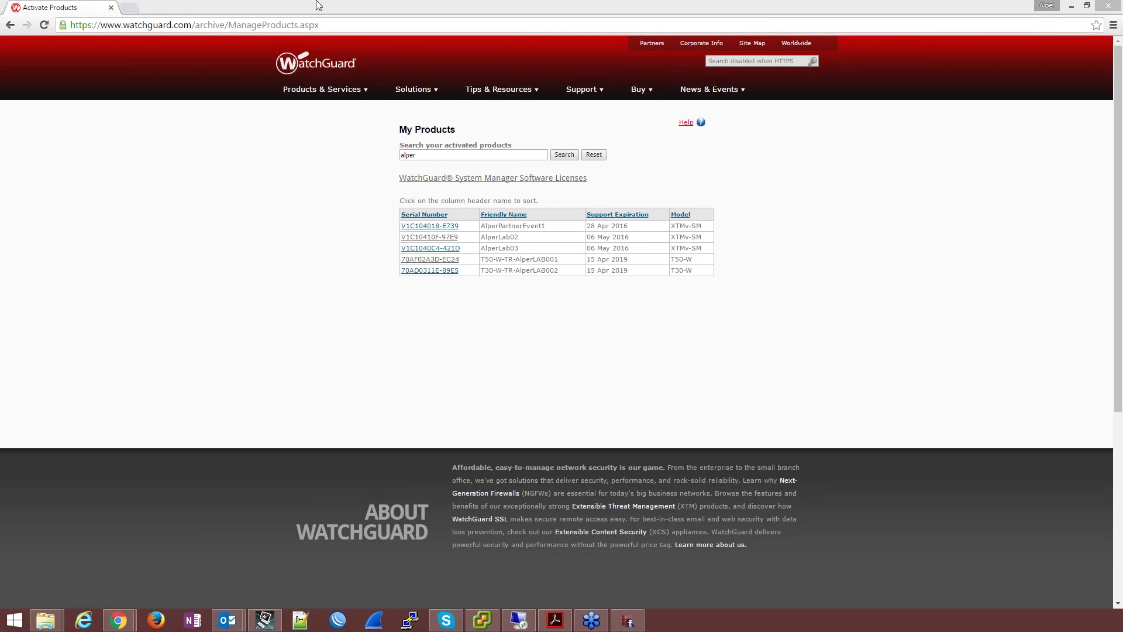
pyautogui.click(118, 620)
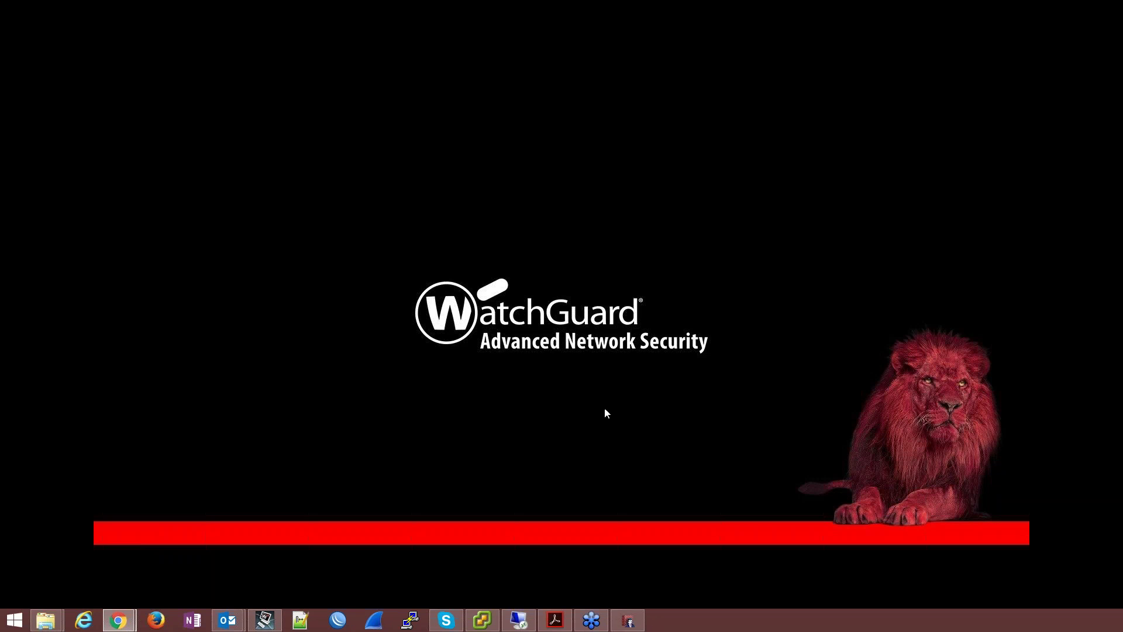
# Step: Return to the remote server, close the finished installer and launch Server Center setup from the tray
pyautogui.click(628, 620)
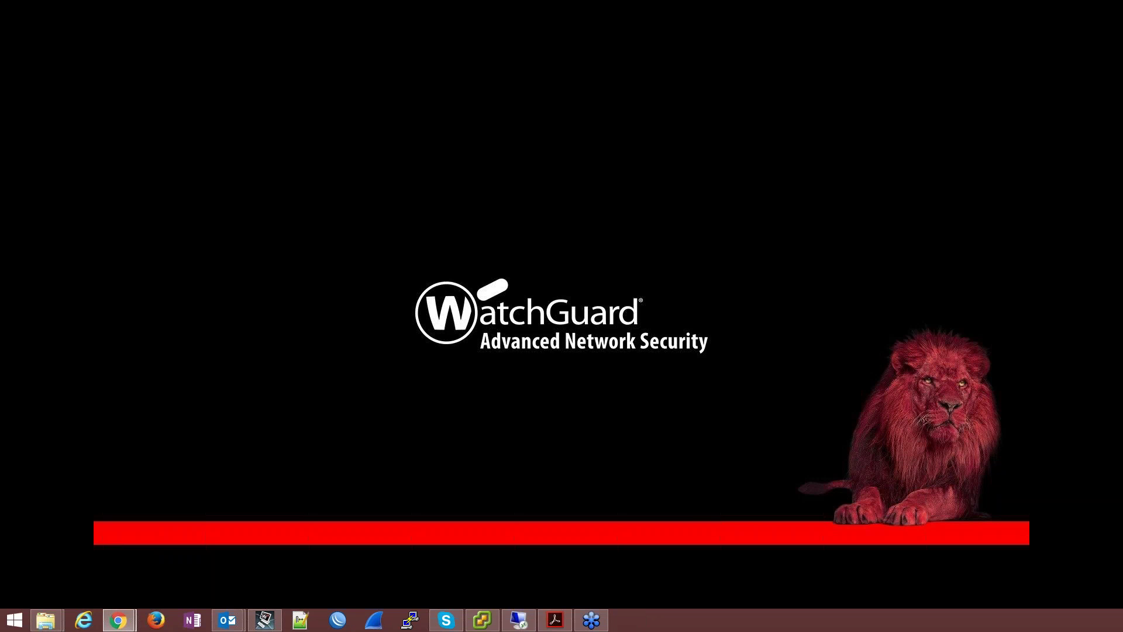
pyautogui.click(519, 620)
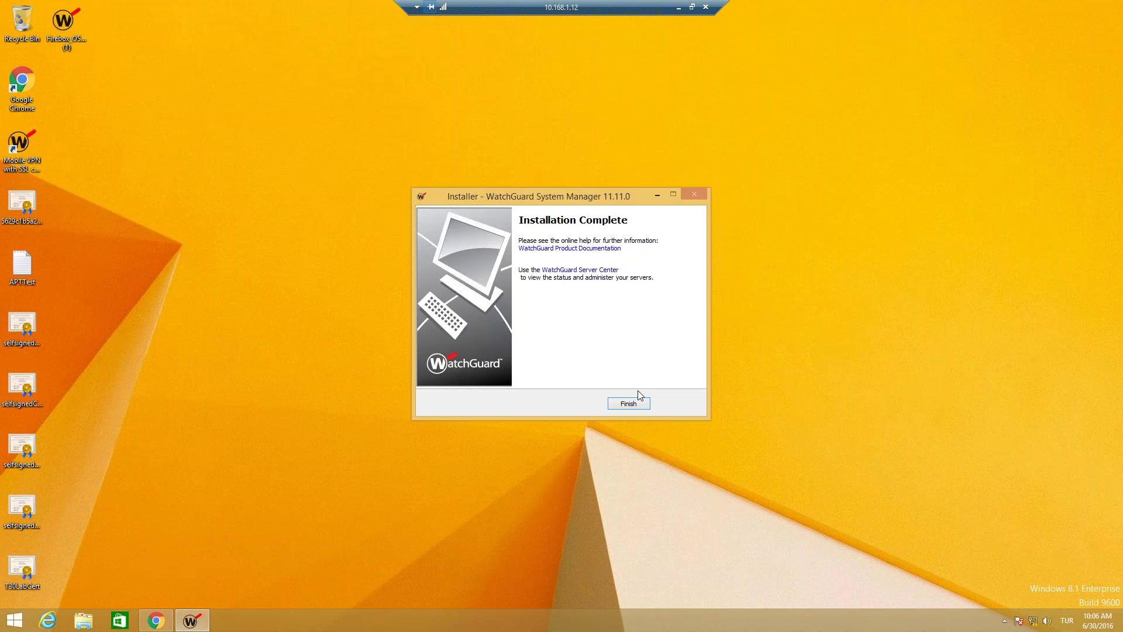
pyautogui.click(635, 404)
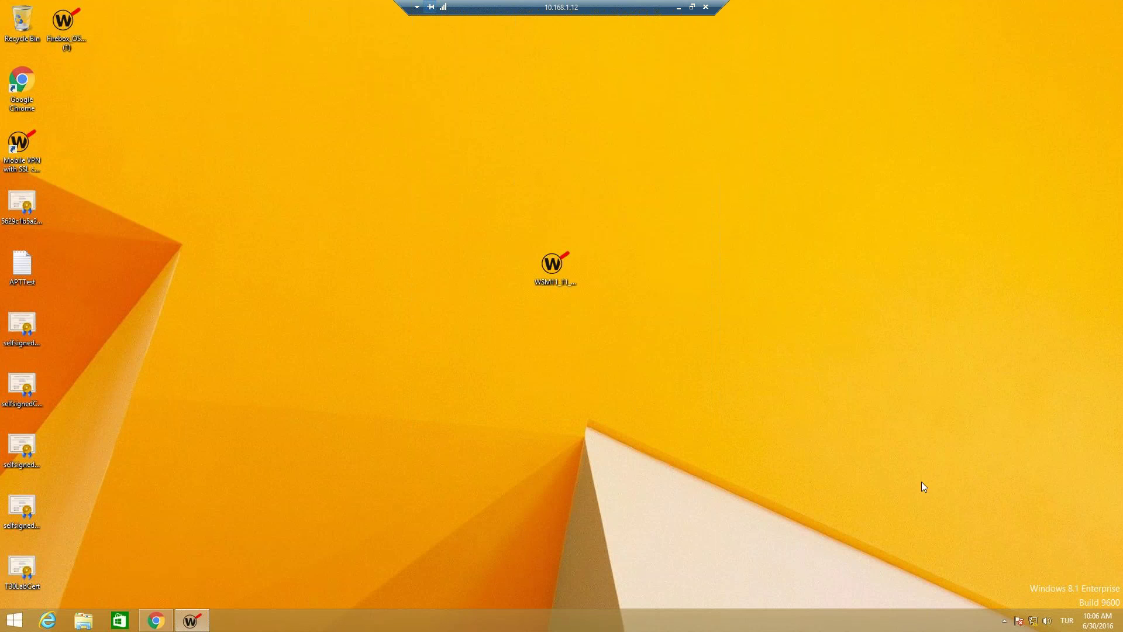
pyautogui.click(1004, 620)
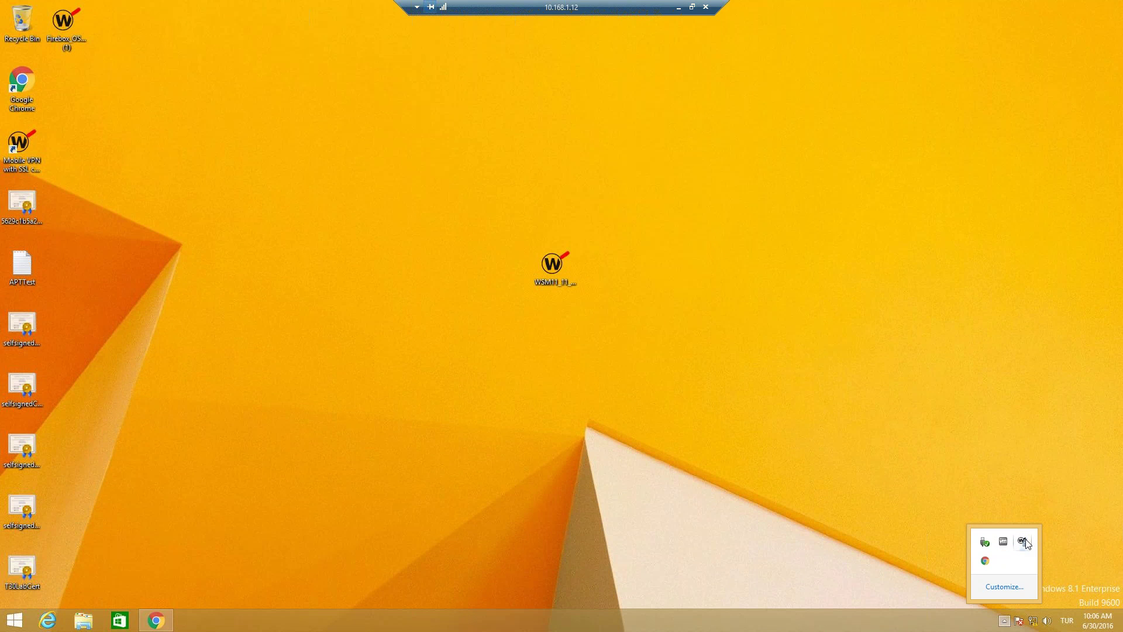
pyautogui.click(1022, 542)
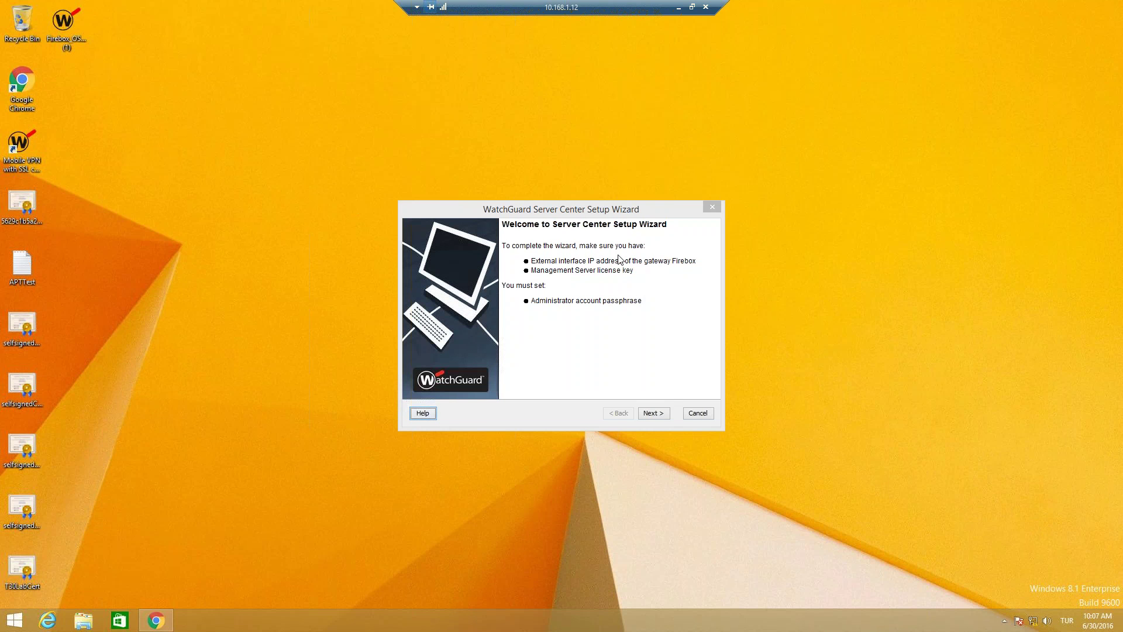
# Step: Set the organization name to WGTR-Webinar and enter the administrator passphrase and its confirmation
pyautogui.click(663, 413)
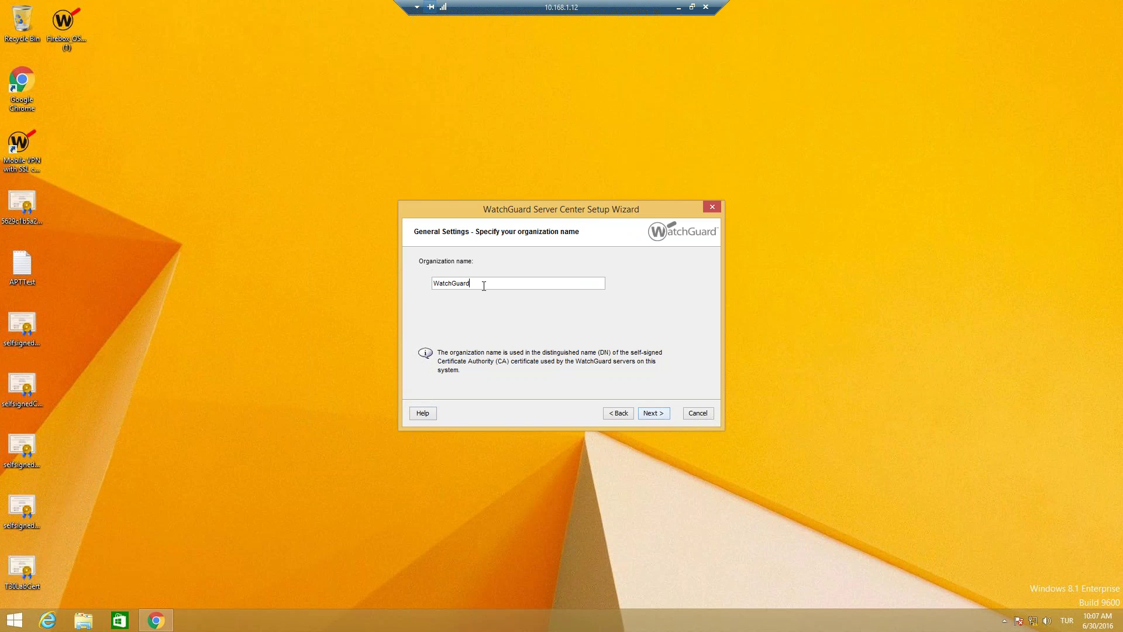
pyautogui.press('BackSpace')
pyautogui.press('BackSpace')
pyautogui.press('BackSpace')
pyautogui.press('BackSpace')
pyautogui.press('BackSpace')
pyautogui.press('BackSpace')
pyautogui.press('BackSpace')
pyautogui.press('BackSpace')
pyautogui.press('BackSpace')
pyautogui.write('GTR-Webinar')
pyautogui.click(649, 414)
pyautogui.write('••••••••')
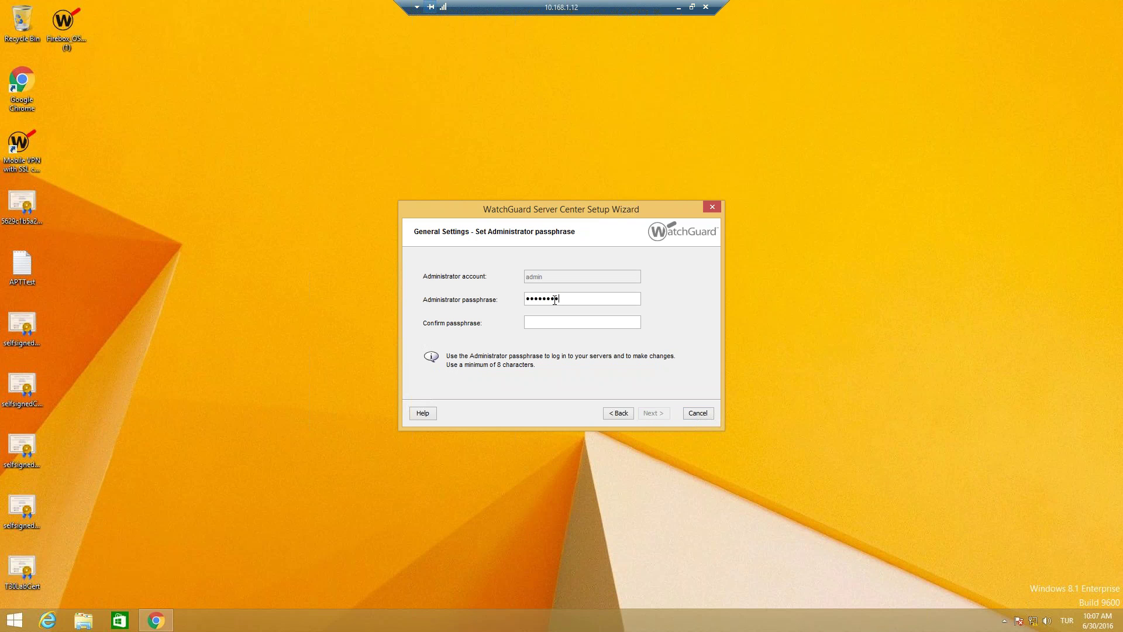
pyautogui.write('•••••••••')
pyautogui.press('Return')
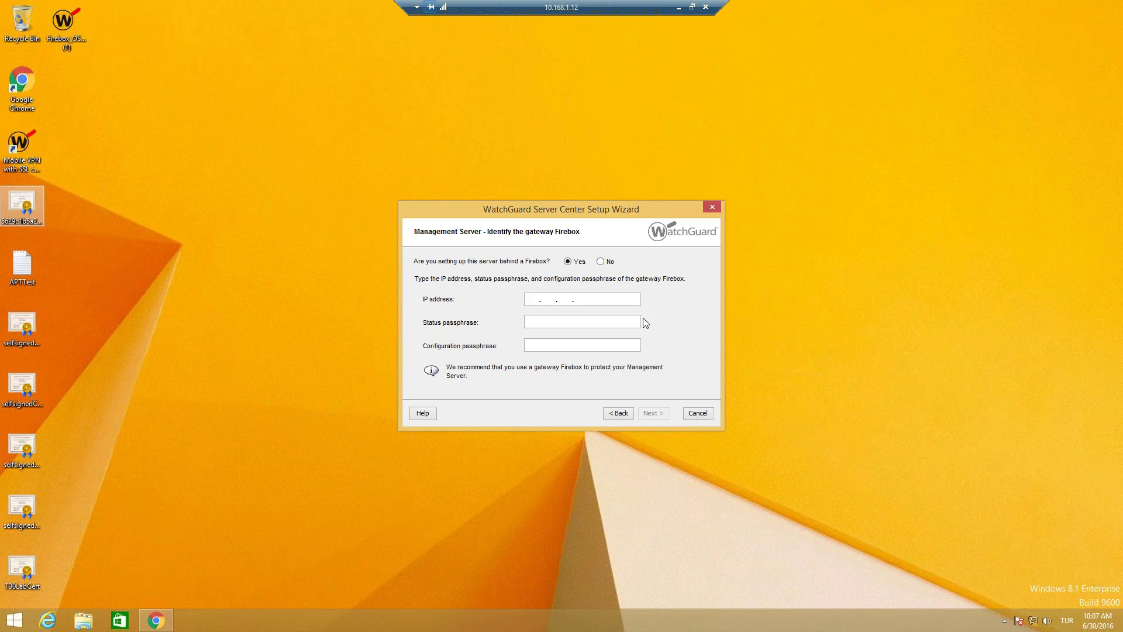
# Step: Enter gateway Firebox IP 10.168.1.1 with its status and configuration passphrases
pyautogui.write('10.168. 1 .1')
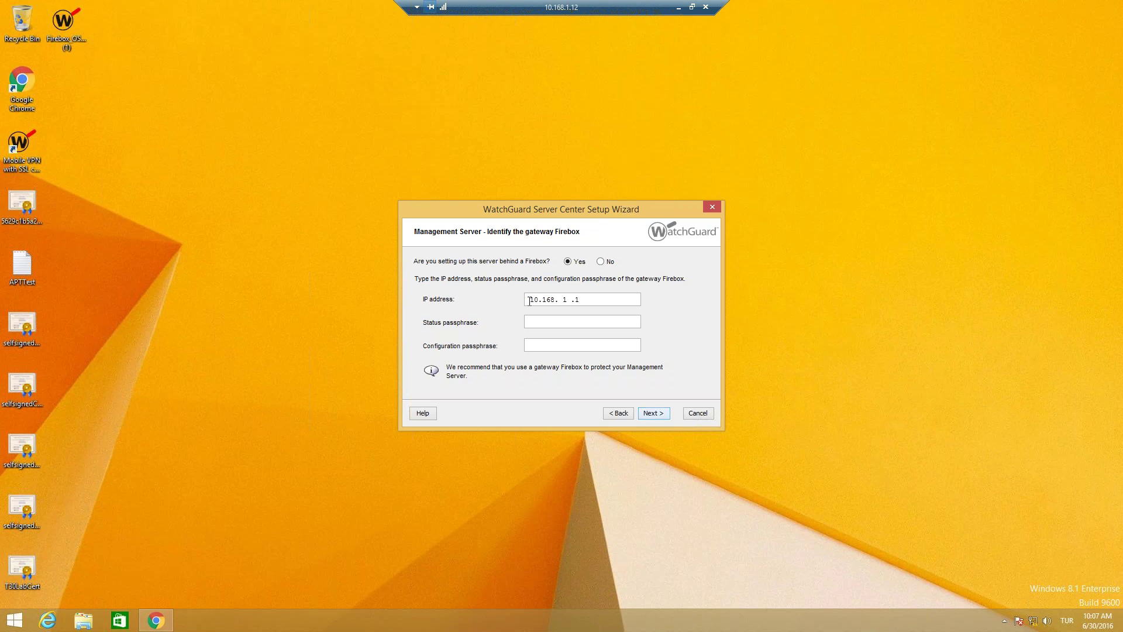
pyautogui.write('readonlyreadwrite')
pyautogui.press('Return')
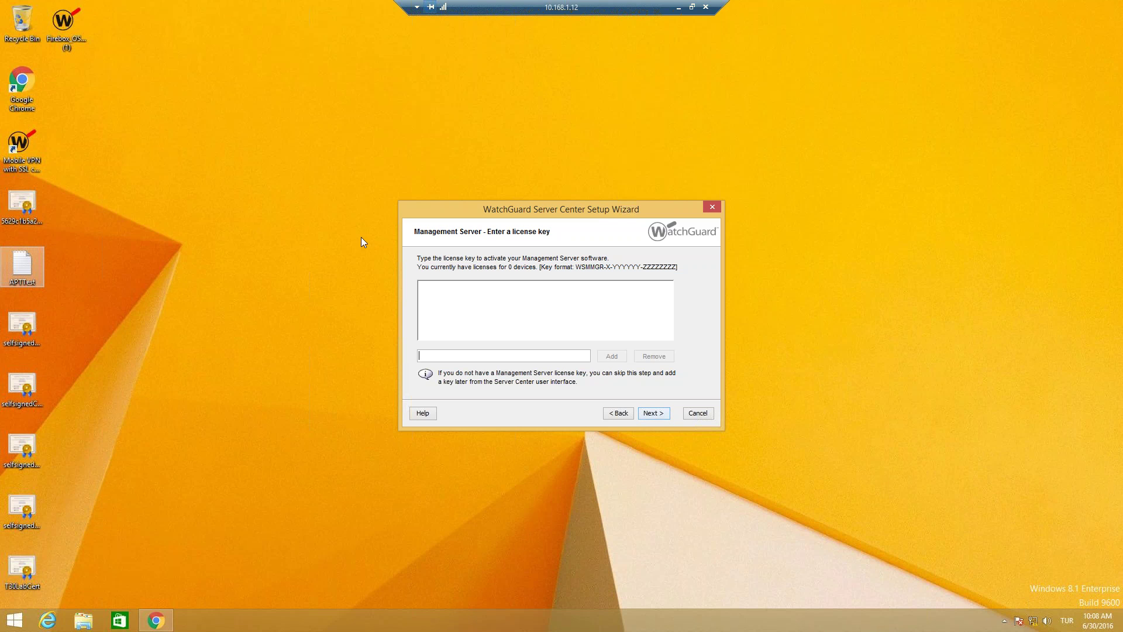
# Step: Add the pasted Management Server licence key, apply the reviewed settings and finish the wizard
pyautogui.hotkey('ctrl', 'v')
pyautogui.click(611, 356)
pyautogui.click(653, 413)
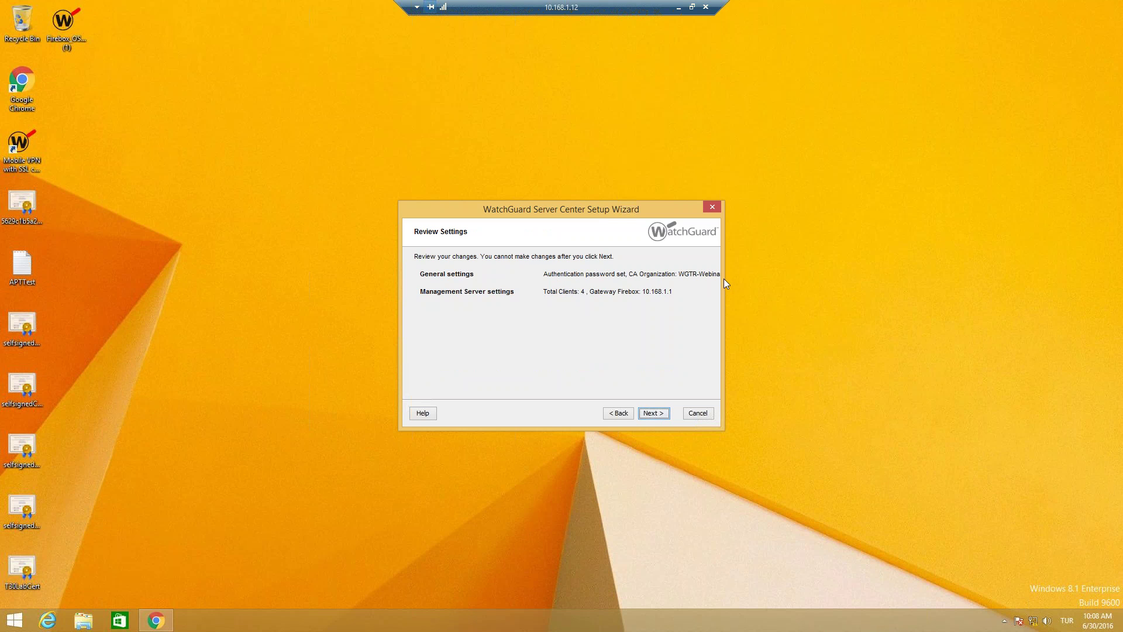
pyautogui.click(655, 413)
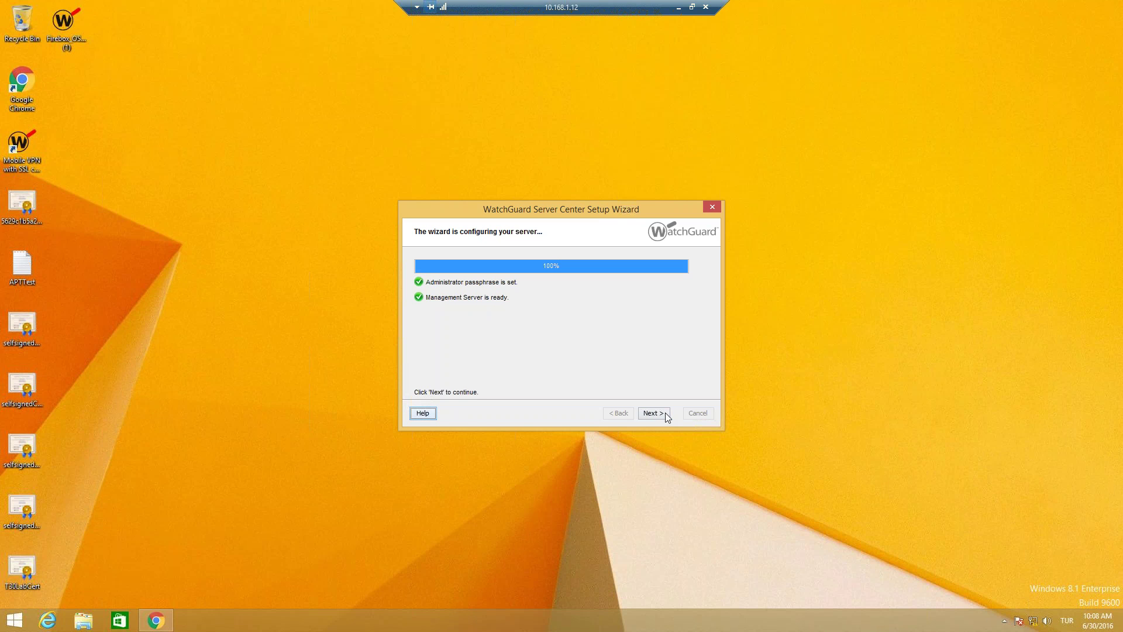
pyautogui.click(659, 414)
pyautogui.click(655, 414)
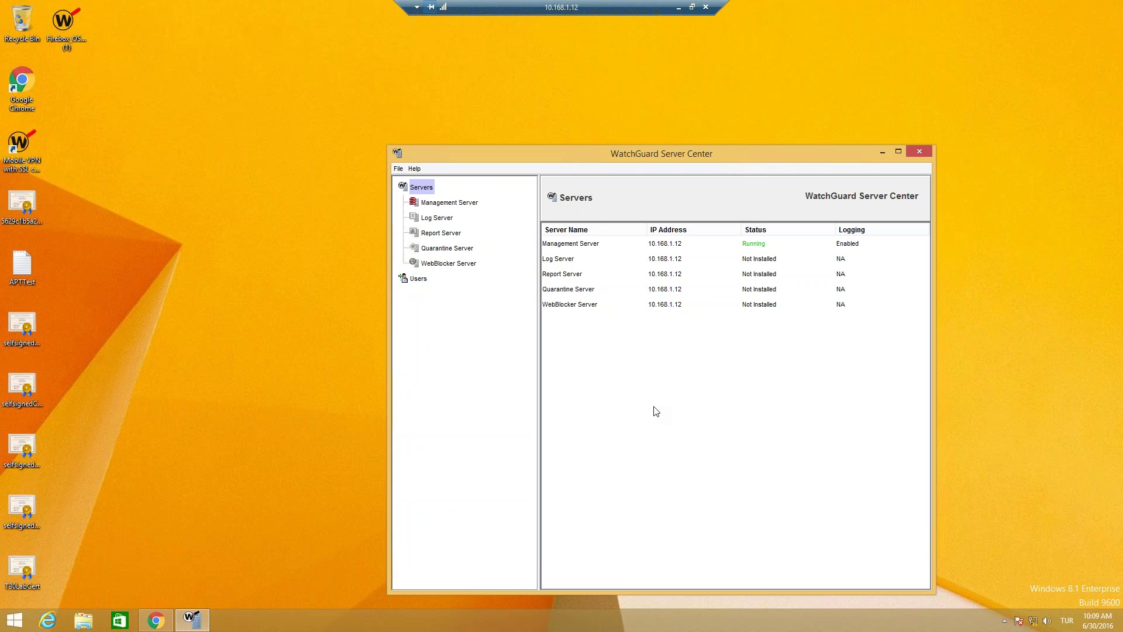
# Step: Open the Management Server settings and step through its licence, Active Directory and Logging tabs
pyautogui.click(440, 204)
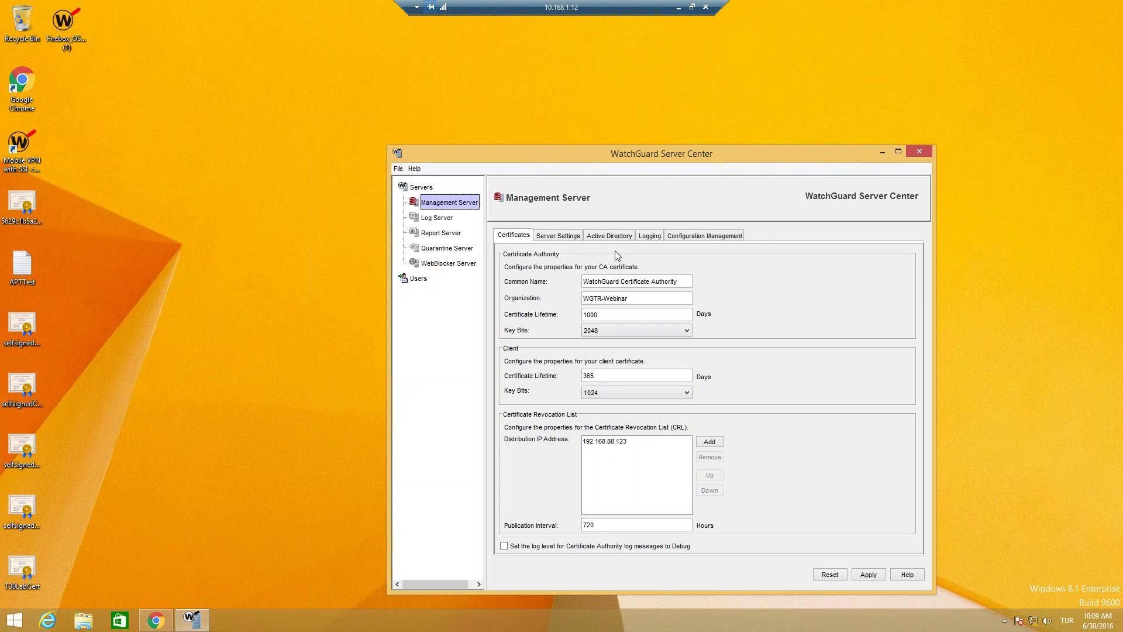
pyautogui.click(596, 443)
pyautogui.click(550, 237)
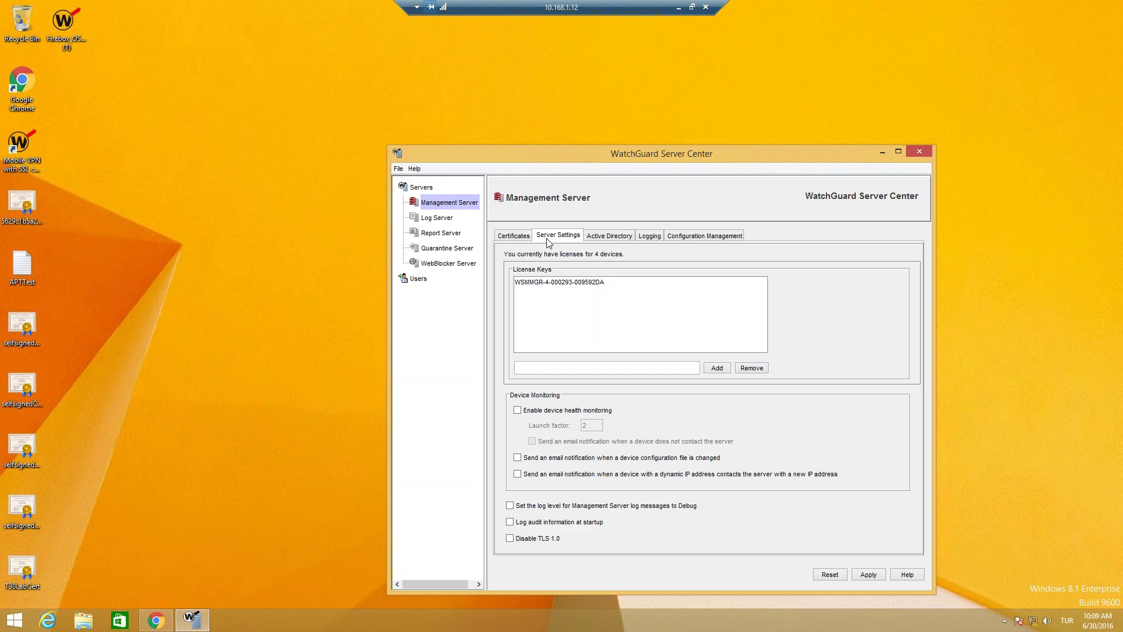
pyautogui.click(583, 280)
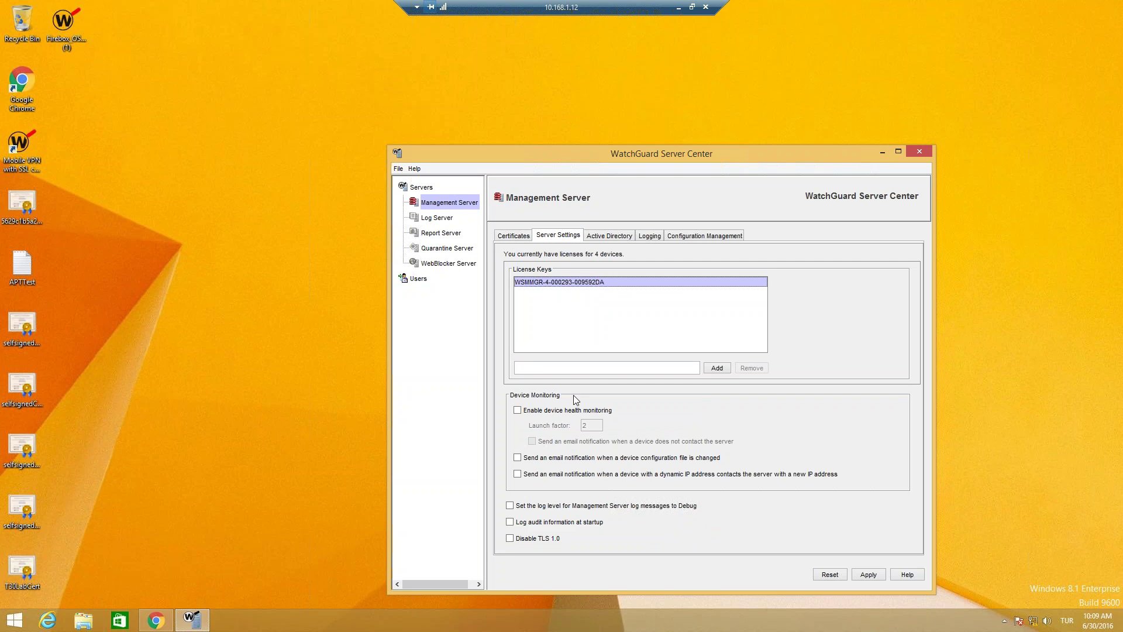
pyautogui.click(617, 236)
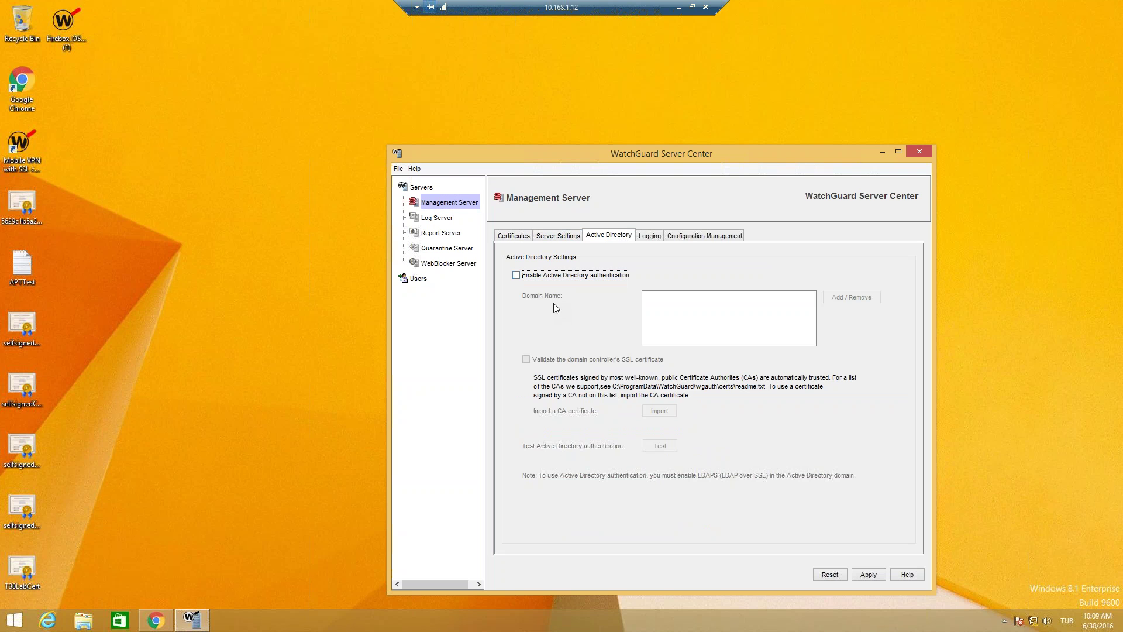
pyautogui.click(647, 239)
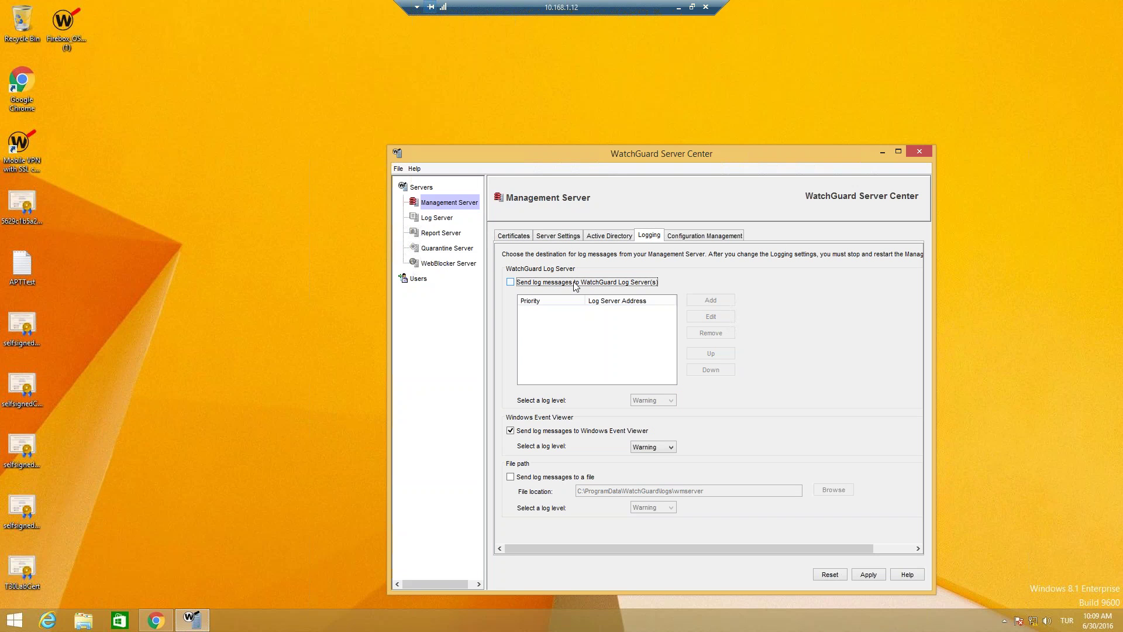
# Step: Enable sending logs to a WatchGuard Log Server at 10.168.1.1 with its encryption key
pyautogui.click(511, 283)
pyautogui.click(709, 301)
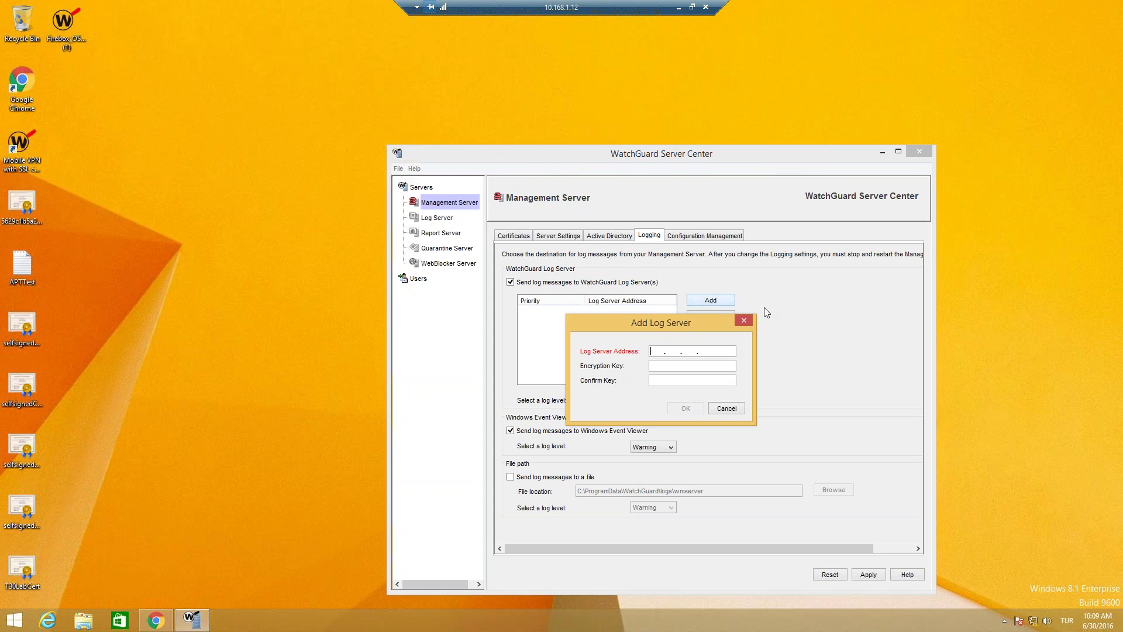
pyautogui.write('10.168. 1 .1')
pyautogui.press('Tab')
pyautogui.write('****************')
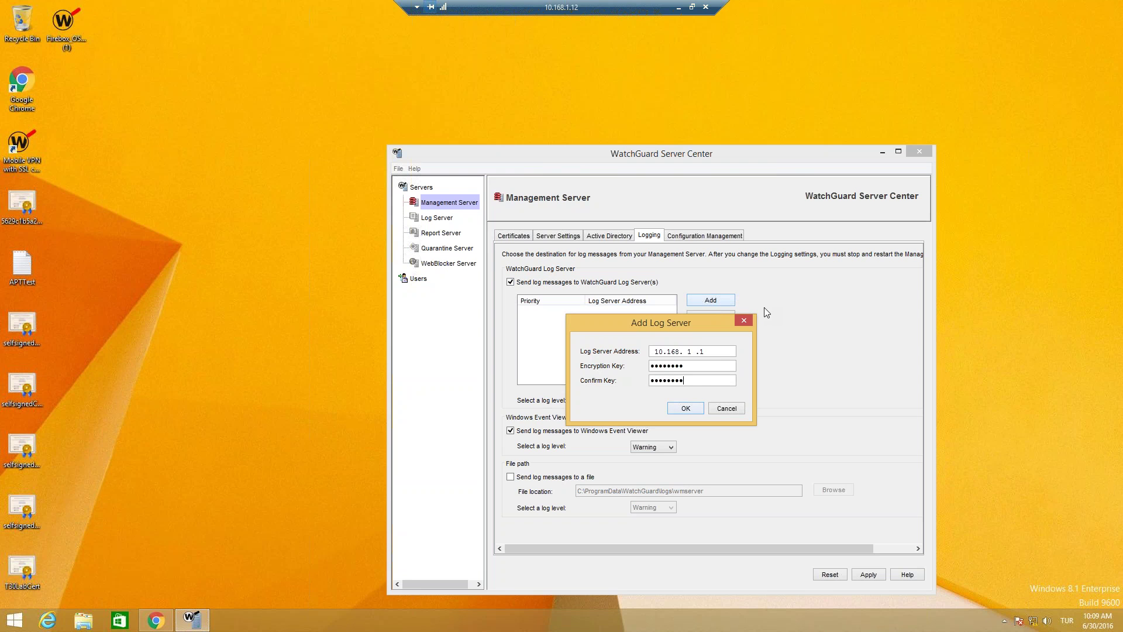
pyautogui.click(686, 409)
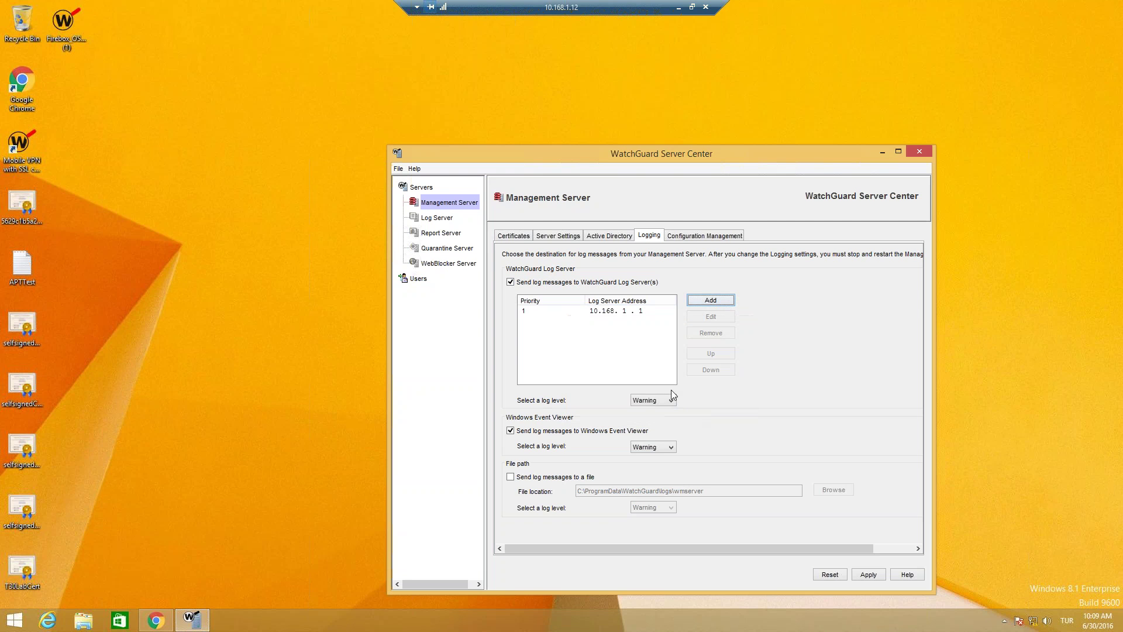
# Step: Keep configuration history at 30 revisions and require a comment when saving to a Fireware XTM device
pyautogui.click(688, 237)
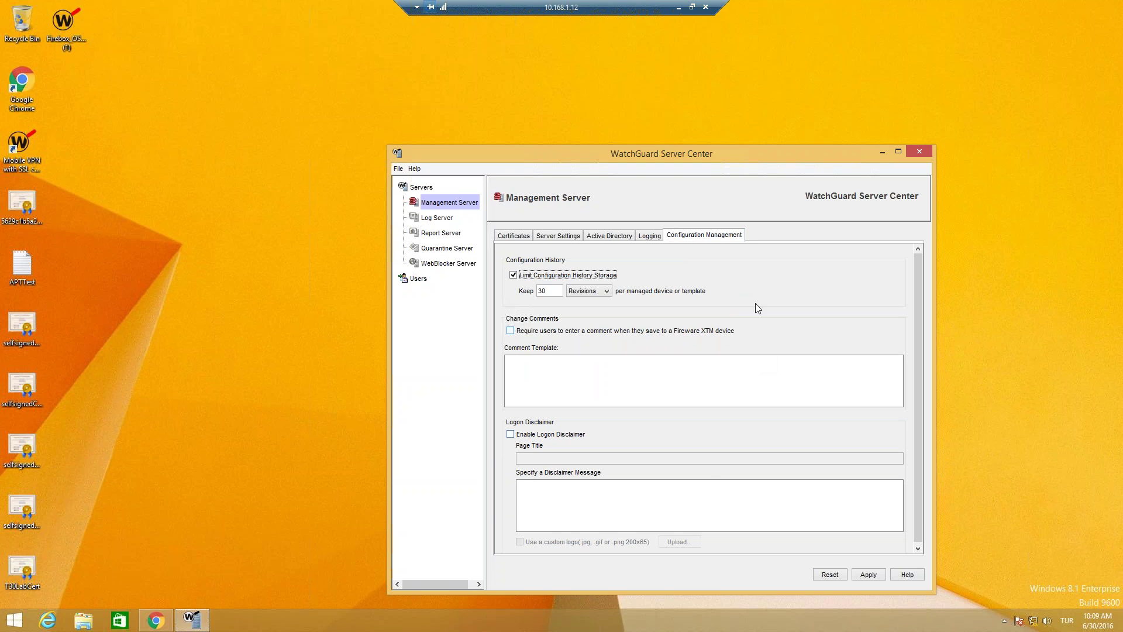
pyautogui.moveTo(711, 146); pyautogui.dragTo(710, 37)
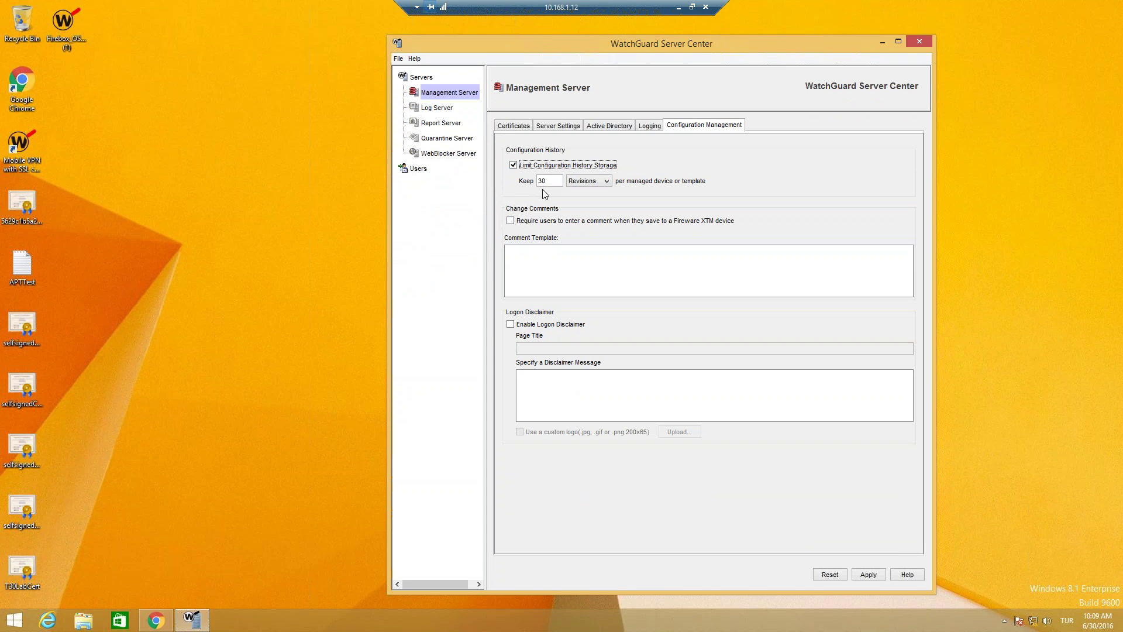
pyautogui.click(585, 182)
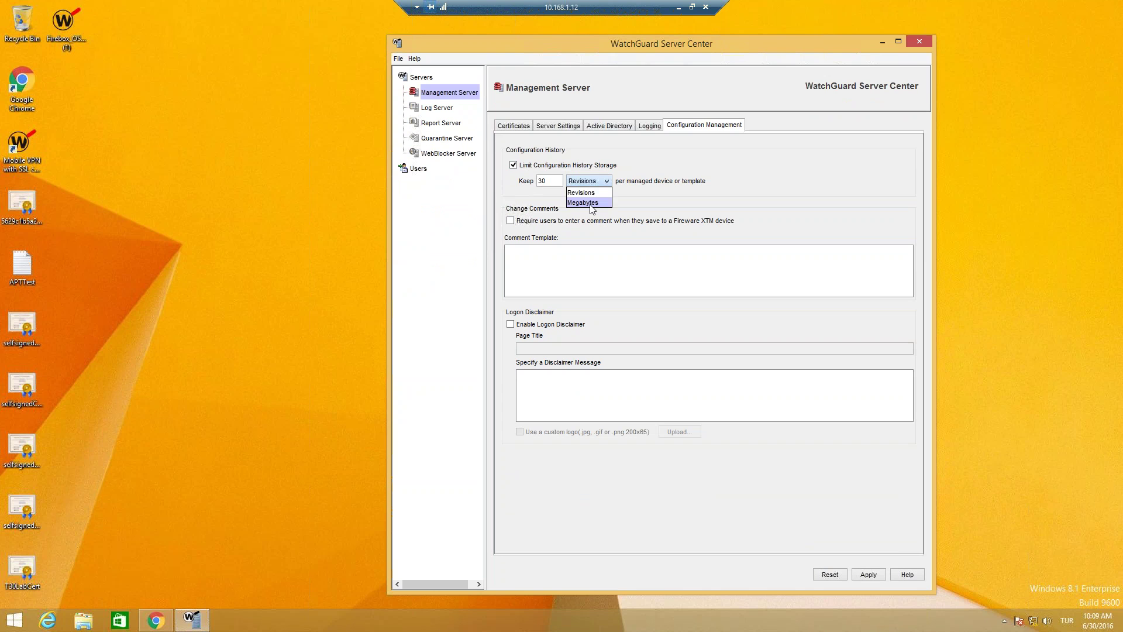
pyautogui.click(593, 183)
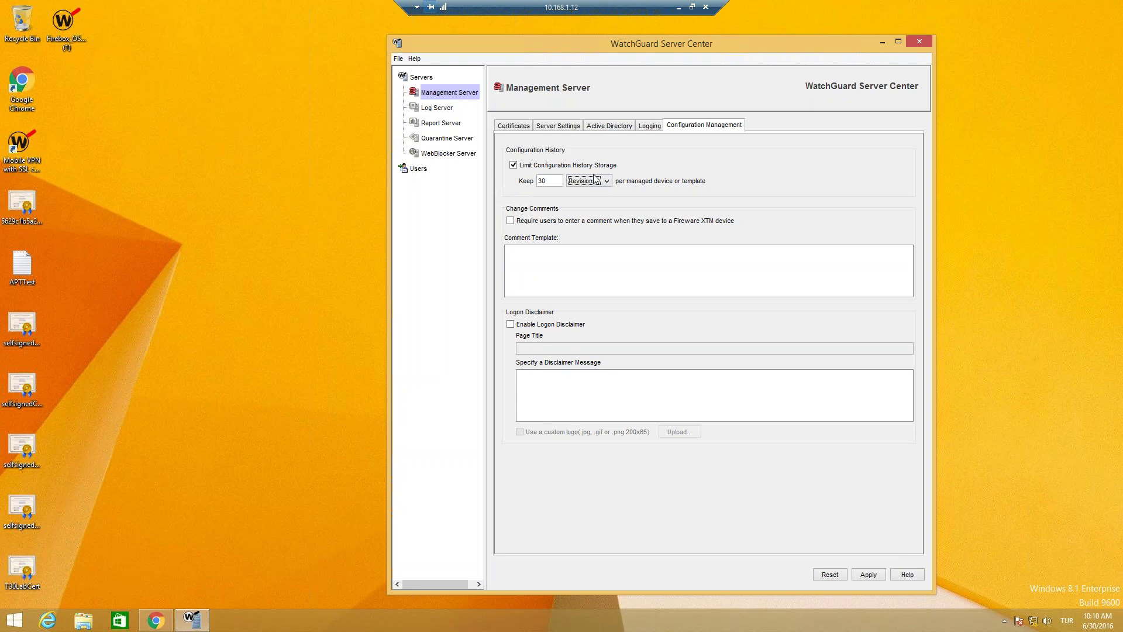
pyautogui.moveTo(551, 181); pyautogui.dragTo(534, 180)
pyautogui.click(558, 181)
pyautogui.click(524, 223)
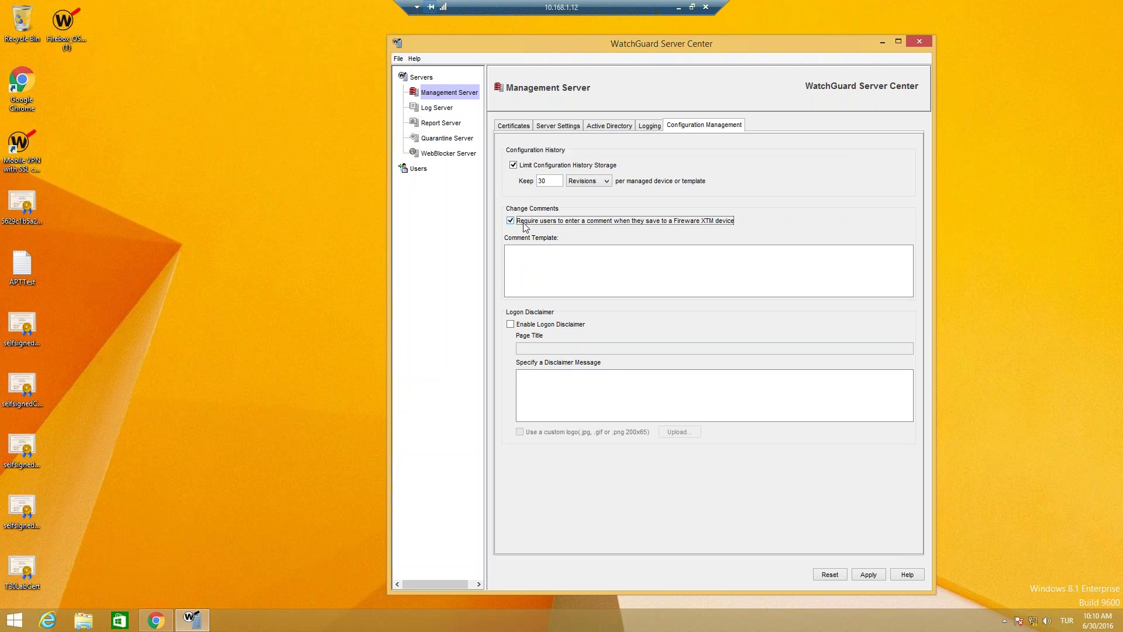
# Step: Set comment template WSC-Template and enable a logon disclaimer titled 'WSC Webinar Disclaimer' with a Turkish message
pyautogui.click(546, 264)
pyautogui.write('WSC')
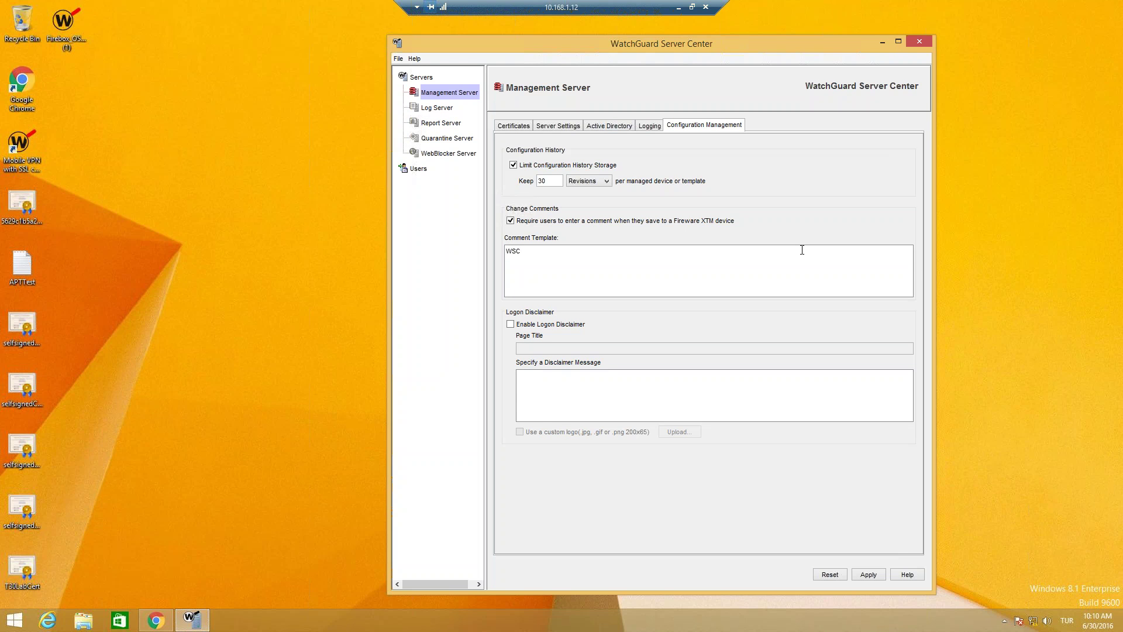
pyautogui.write('-Template')
pyautogui.click(540, 330)
pyautogui.click(552, 354)
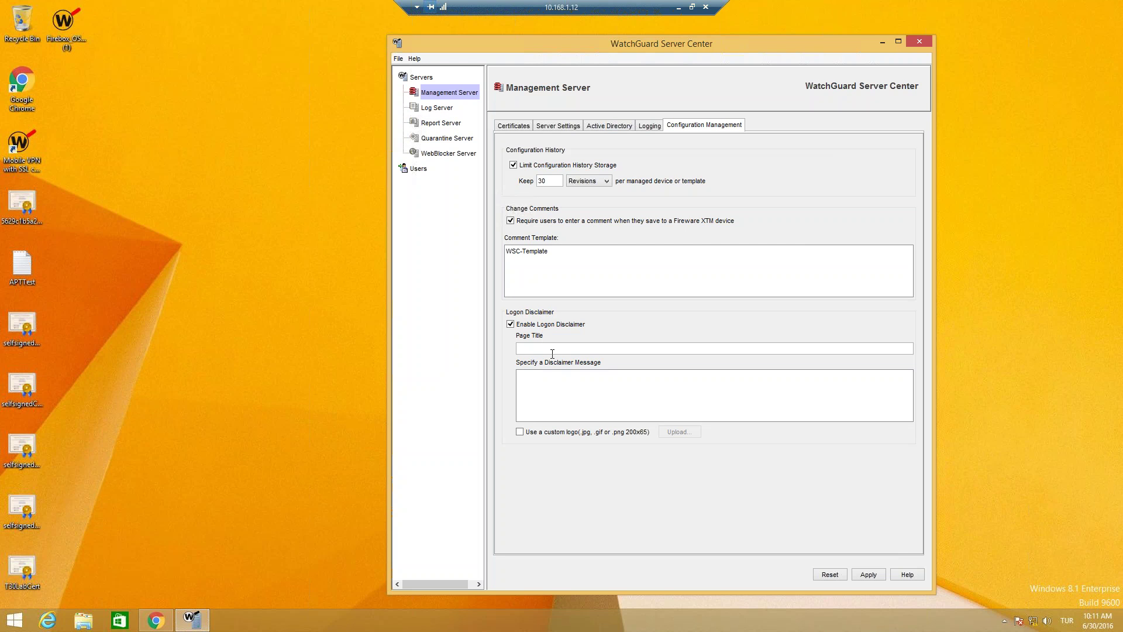
pyautogui.write('WSC Webinar Disclaimer')
pyautogui.press('Tab')
pyautogui.write('Bu alana yapılan bütün bağlantılar kayıt altına')
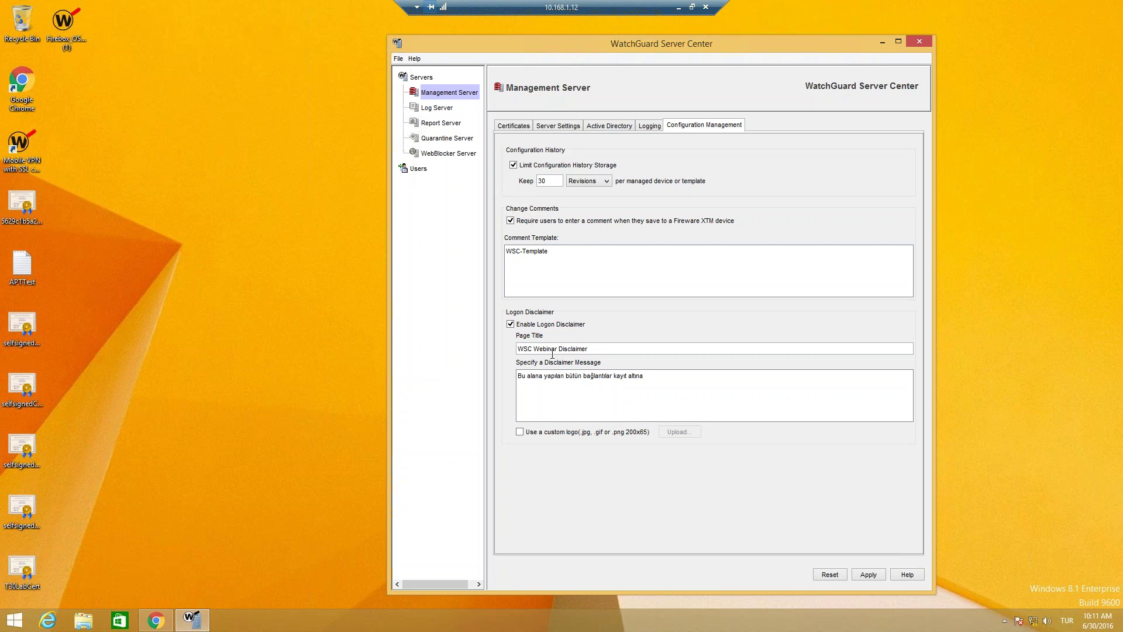
pyautogui.write(' alınmaktadır.')
# Step: Enable Active Directory authentication and add the wgtr.lab domain
pyautogui.click(621, 128)
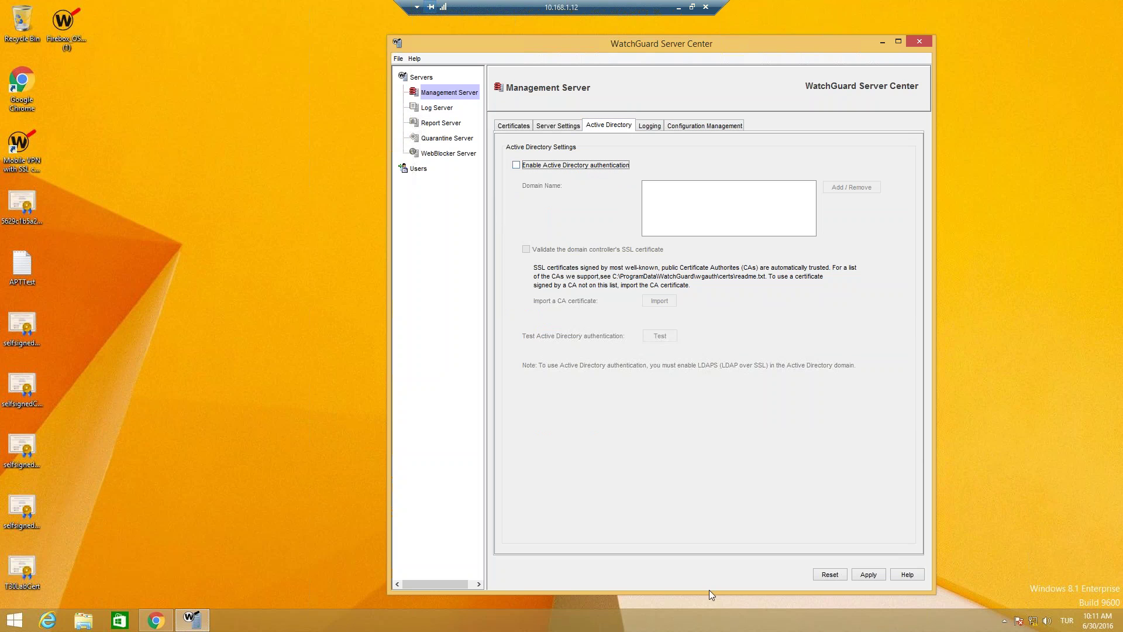
pyautogui.click(571, 167)
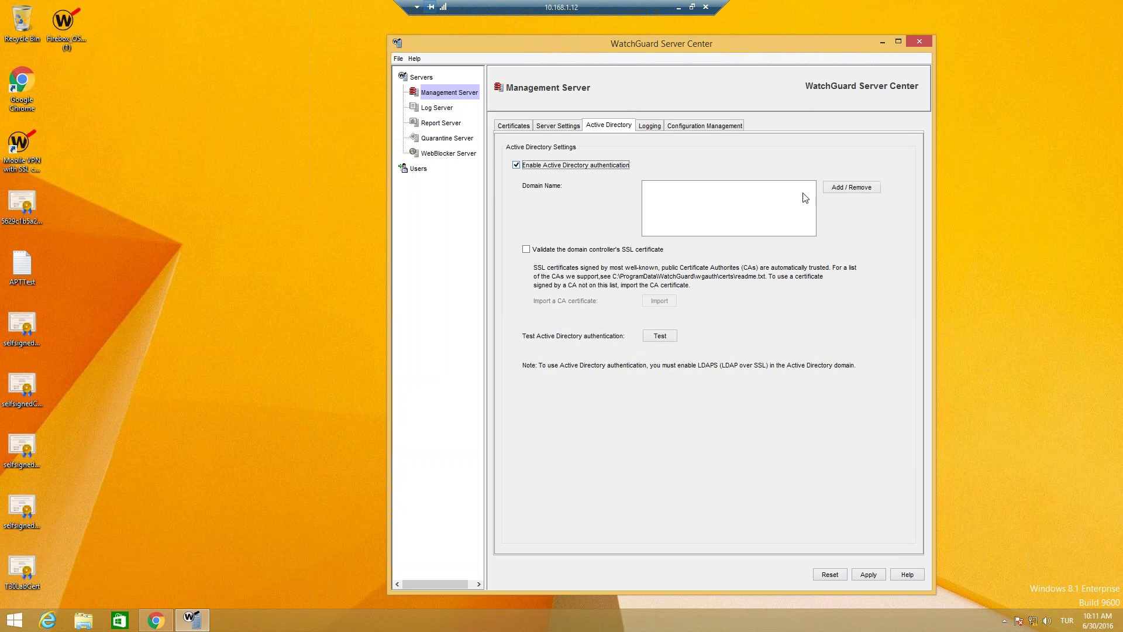
pyautogui.click(857, 187)
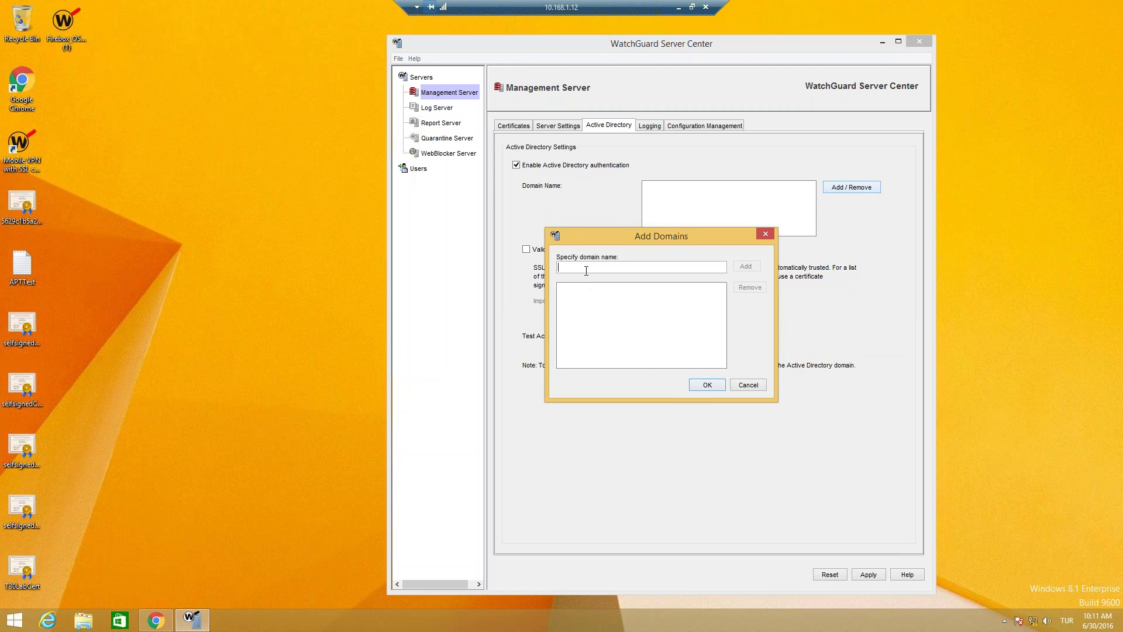
pyautogui.write('wgtr.lab')
pyautogui.click(745, 267)
pyautogui.click(707, 386)
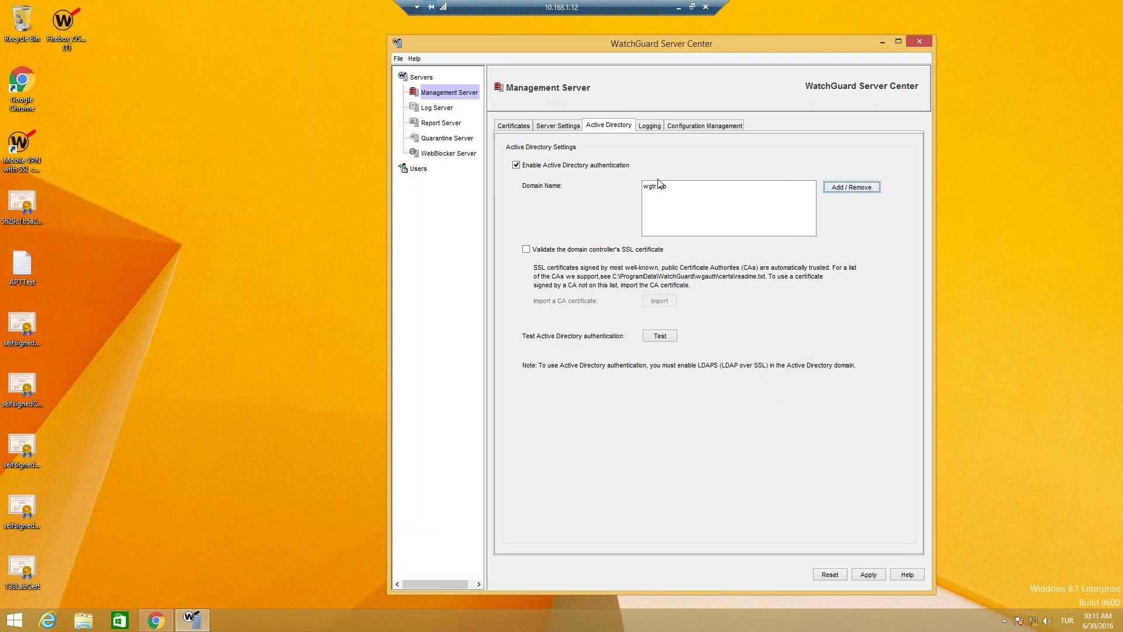
# Step: Save the Active Directory settings to the server with the change comment 'AD'
pyautogui.click(673, 336)
pyautogui.click(707, 360)
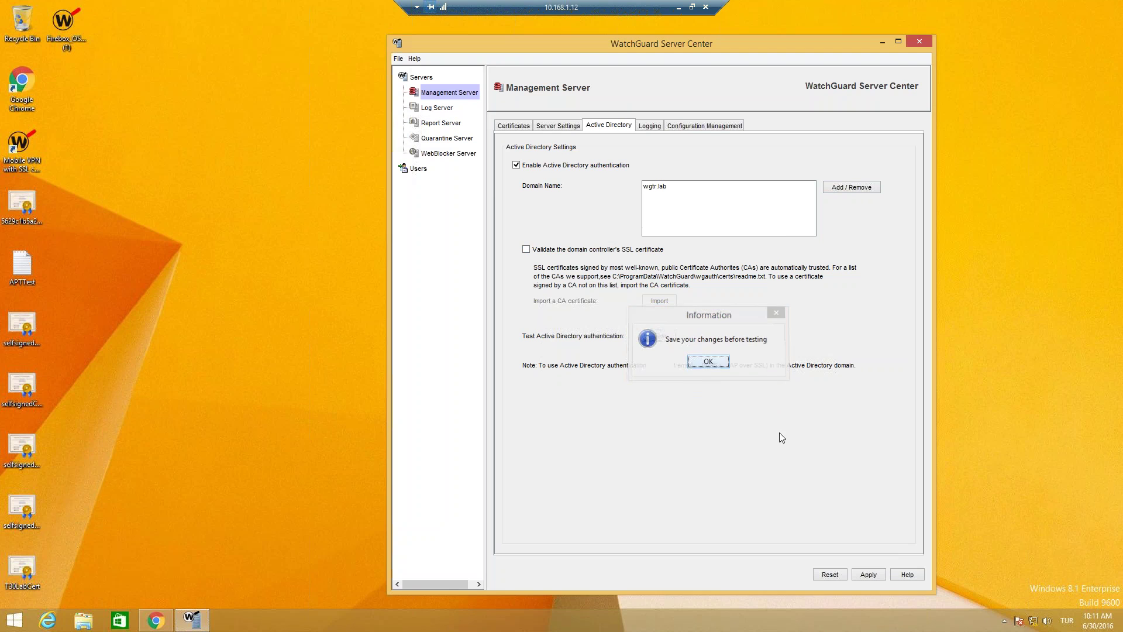
pyautogui.click(869, 573)
pyautogui.click(698, 344)
pyautogui.write('AD')
pyautogui.click(708, 369)
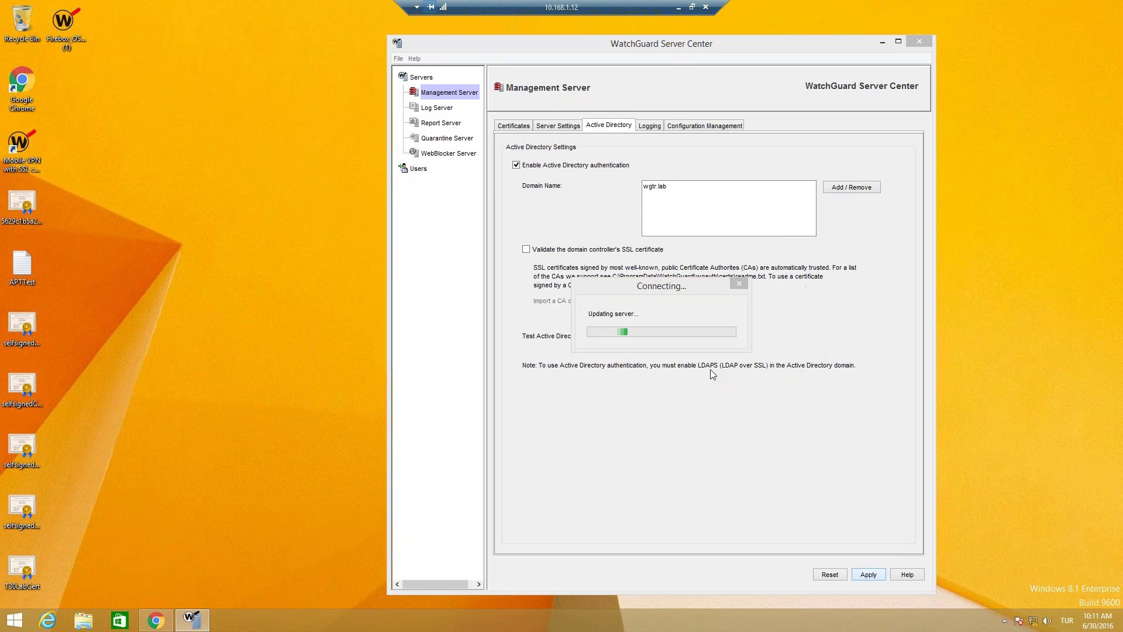
pyautogui.click(661, 333)
# Step: Test Active Directory authentication as administrator with its password; the test fails
pyautogui.click(659, 333)
pyautogui.click(719, 332)
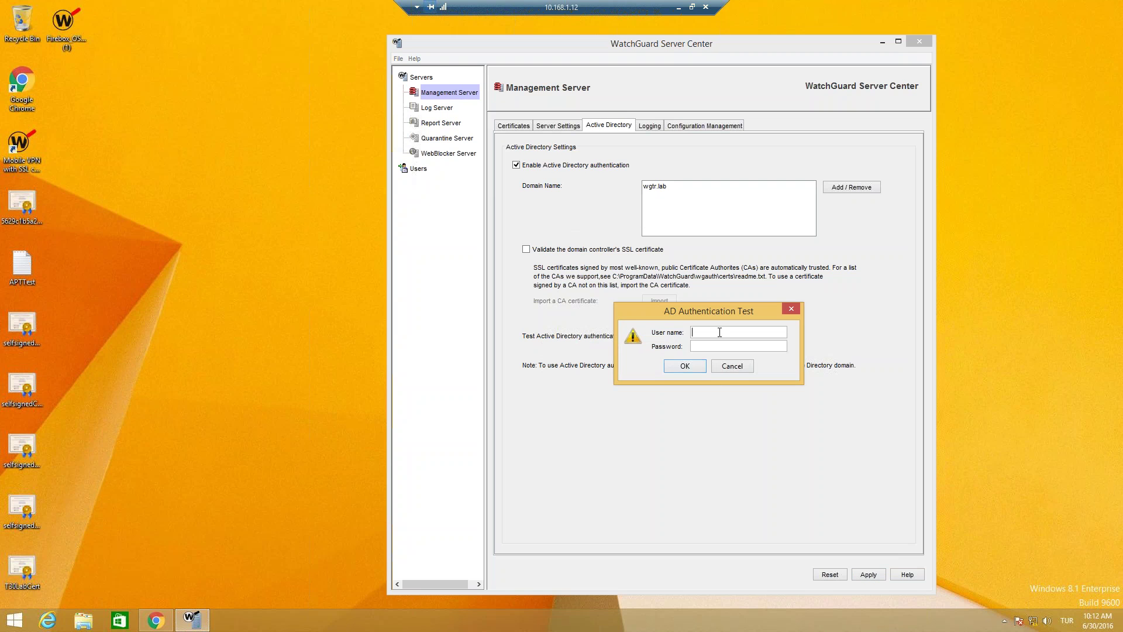
pyautogui.write('administrator')
pyautogui.press('Tab')
pyautogui.write('•••••••••')
pyautogui.click(687, 366)
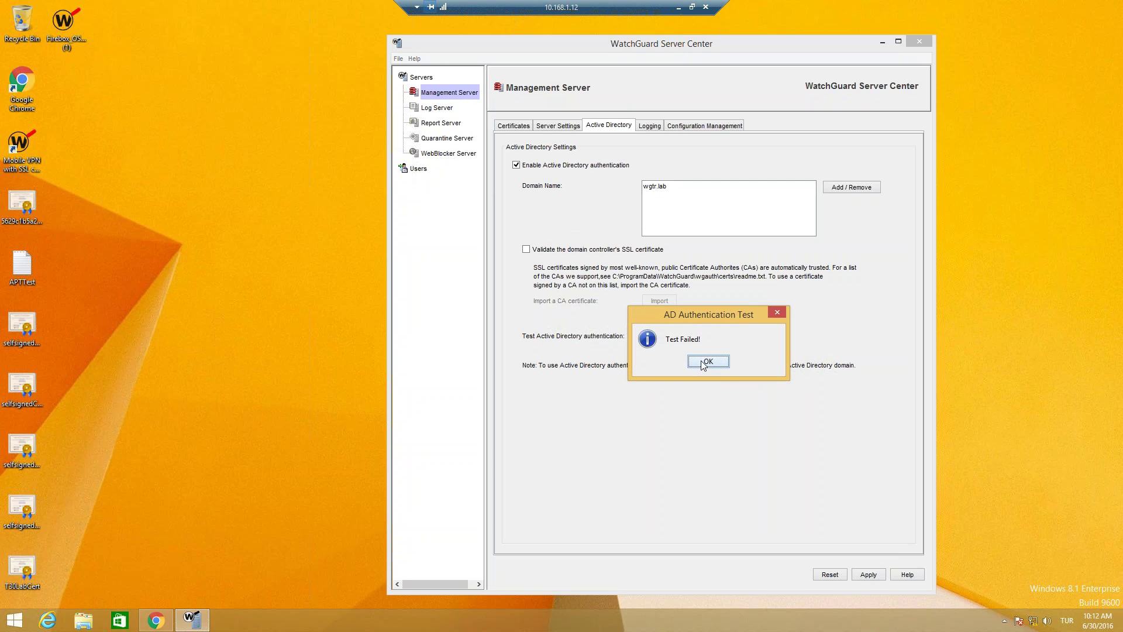
pyautogui.click(704, 363)
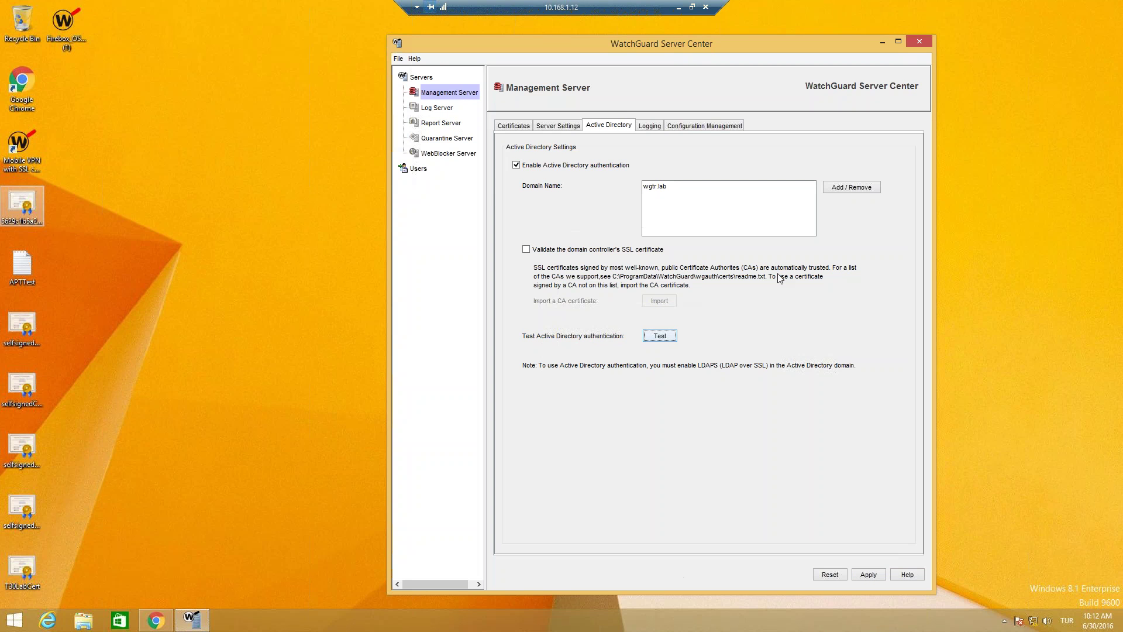
pyautogui.click(649, 337)
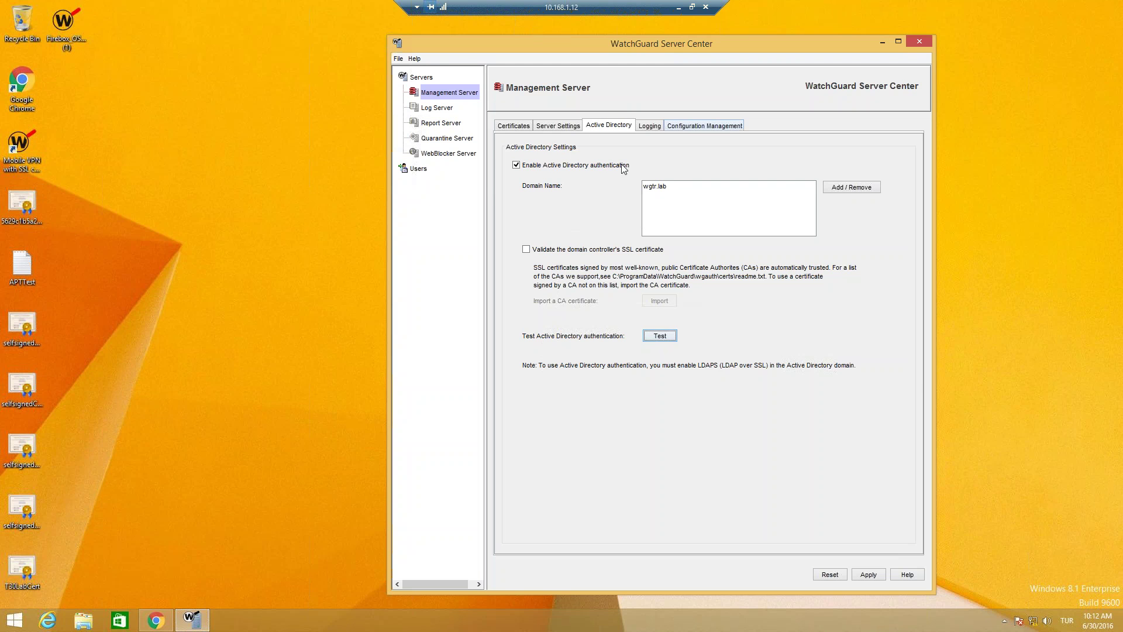
pyautogui.click(551, 130)
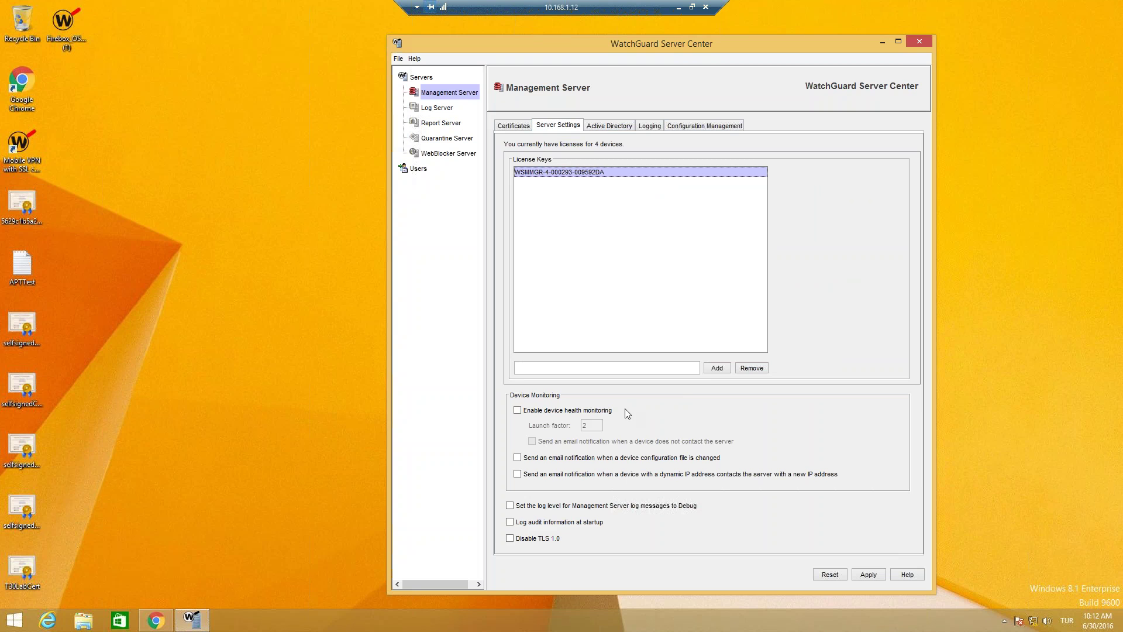
# Step: Try the device monitoring notification options, leaving device health monitoring off
pyautogui.click(562, 460)
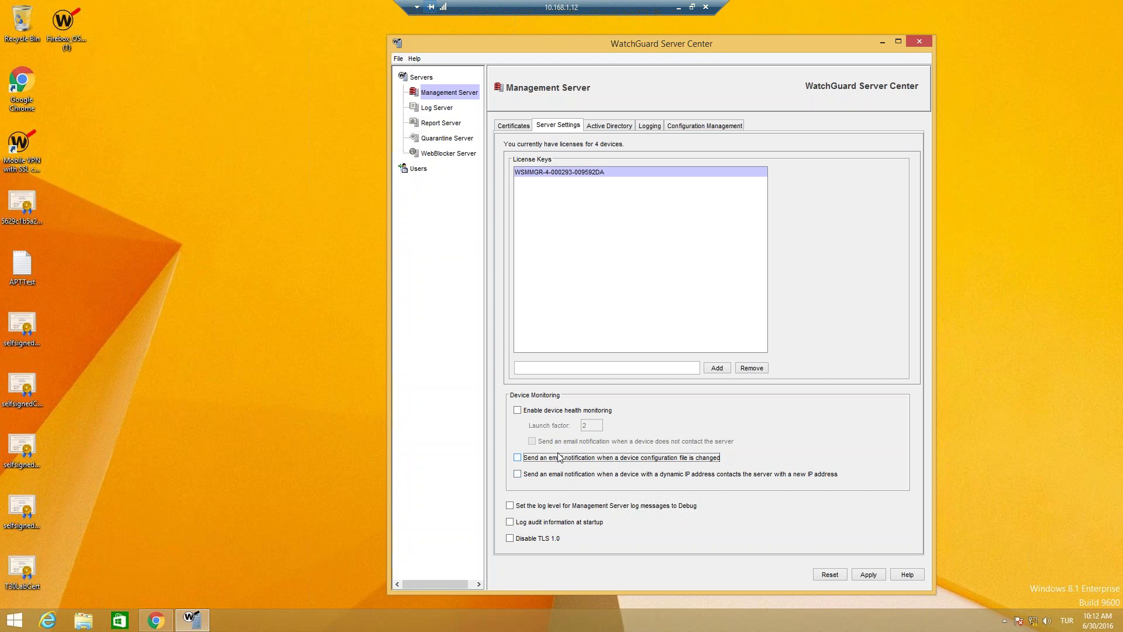
pyautogui.click(549, 414)
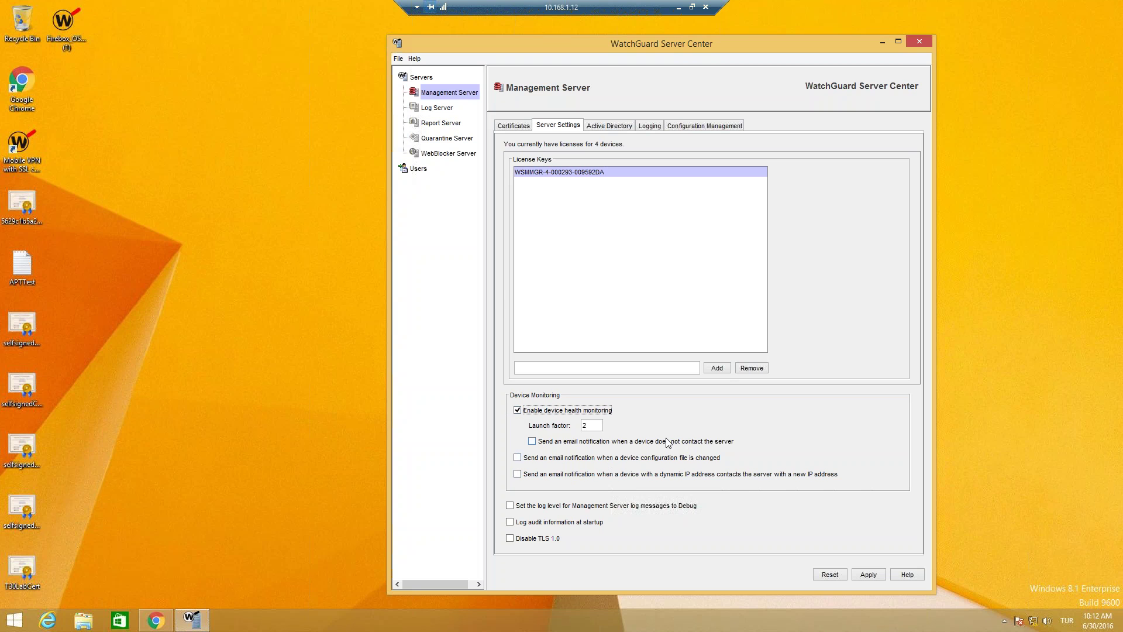
pyautogui.click(558, 444)
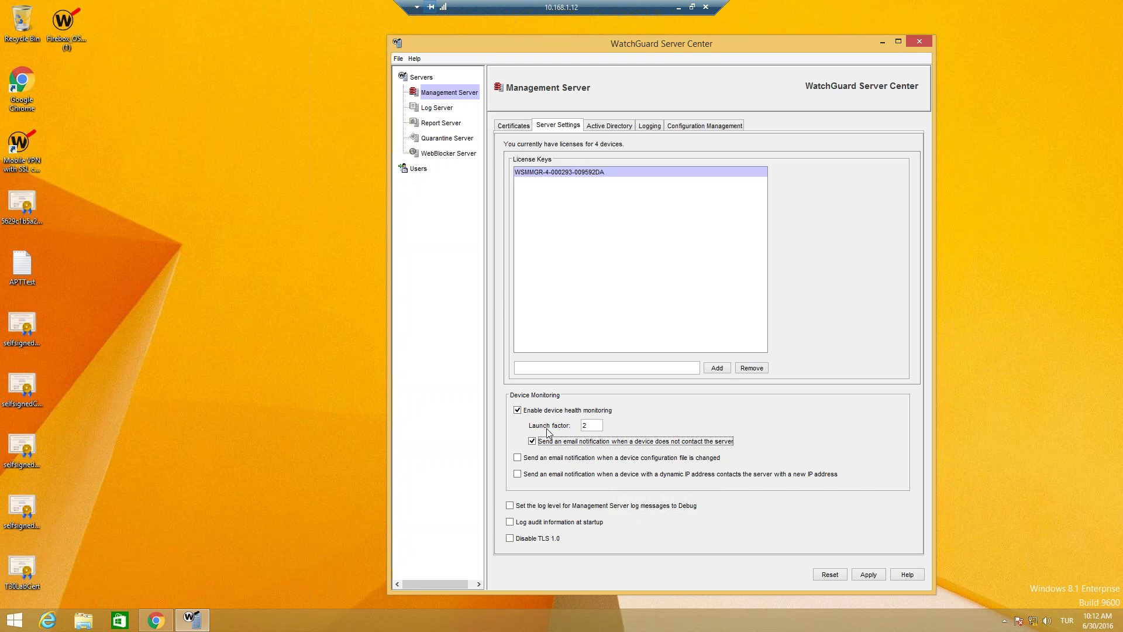
pyautogui.click(547, 410)
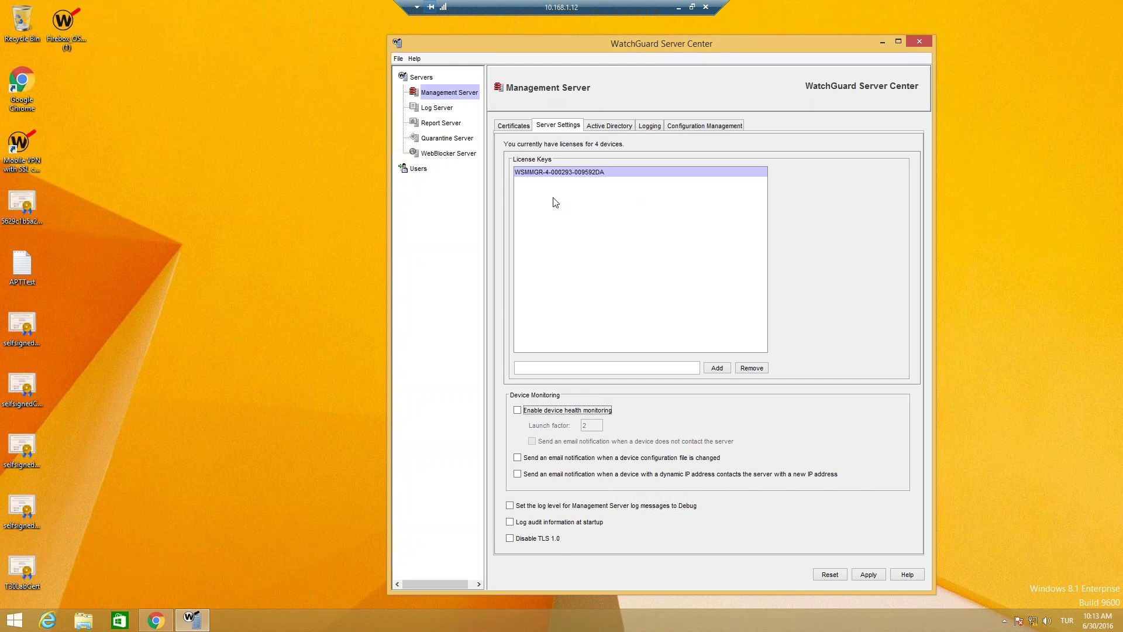
# Step: Toggle Debug logging and TLS 1.0, stop startup audit logging, review certificates, and minimise the session
pyautogui.click(550, 506)
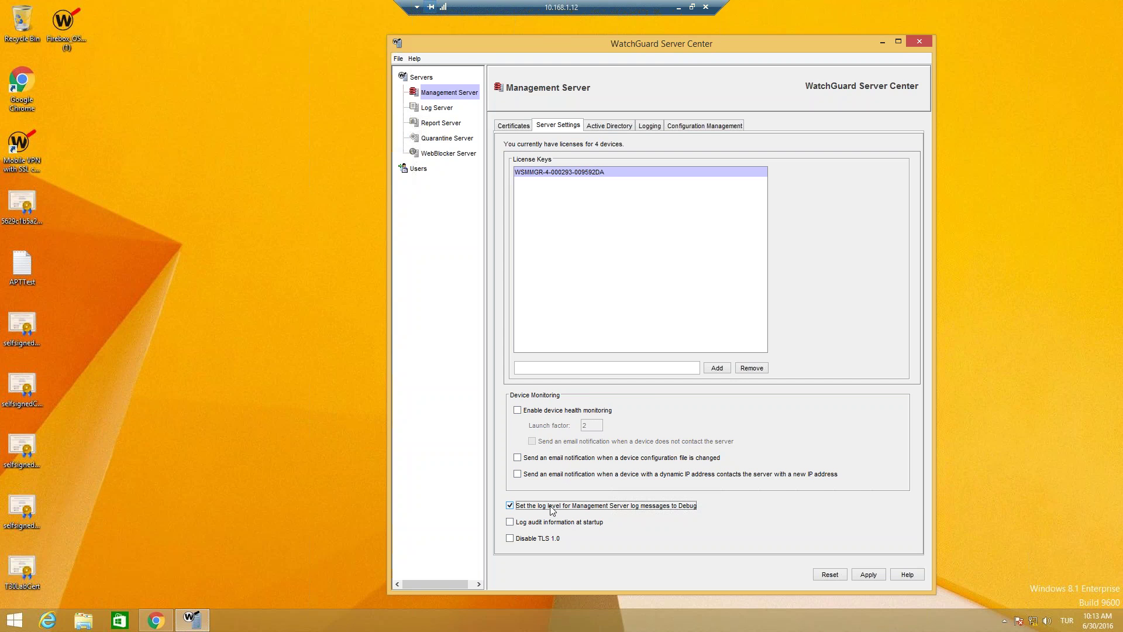
pyautogui.click(551, 508)
pyautogui.click(555, 541)
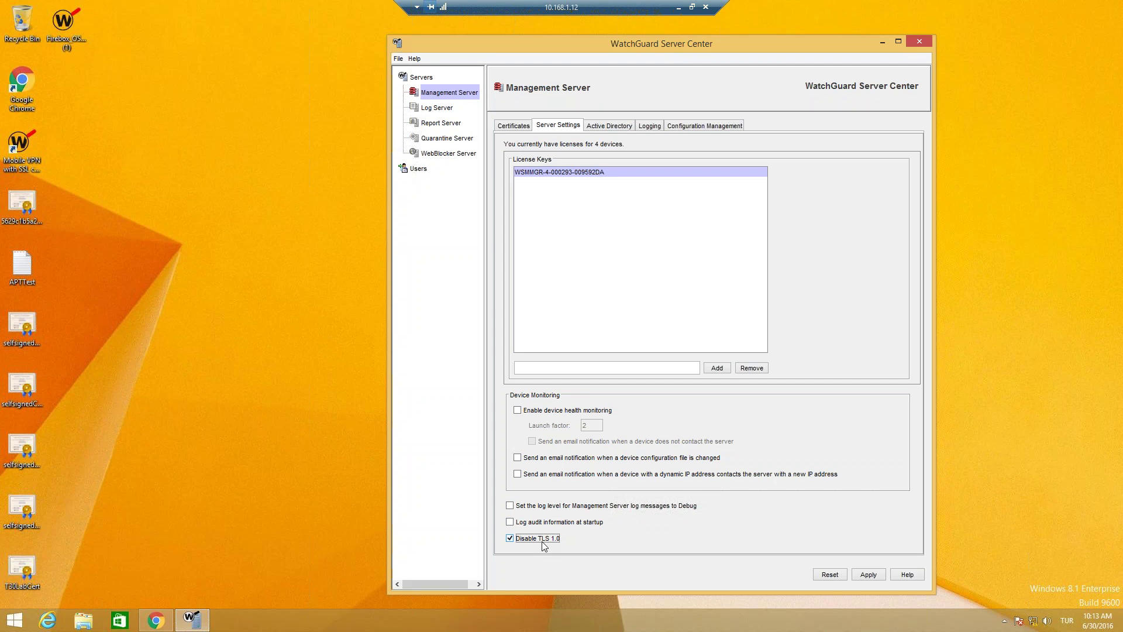
pyautogui.click(538, 539)
pyautogui.click(532, 524)
pyautogui.click(527, 525)
pyautogui.click(503, 126)
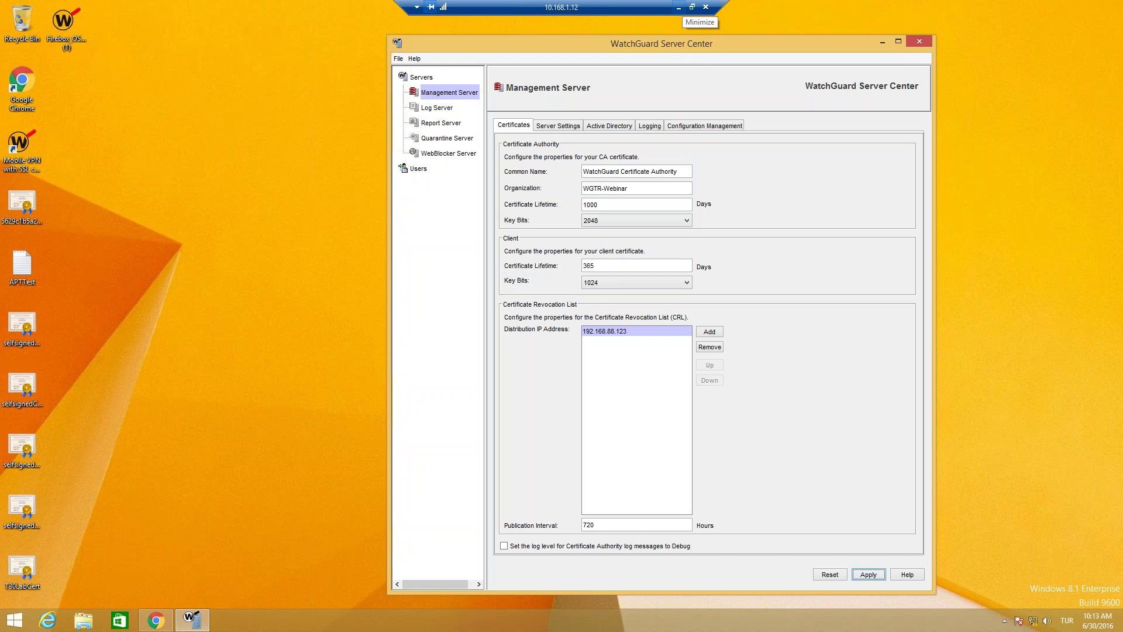
pyautogui.click(678, 7)
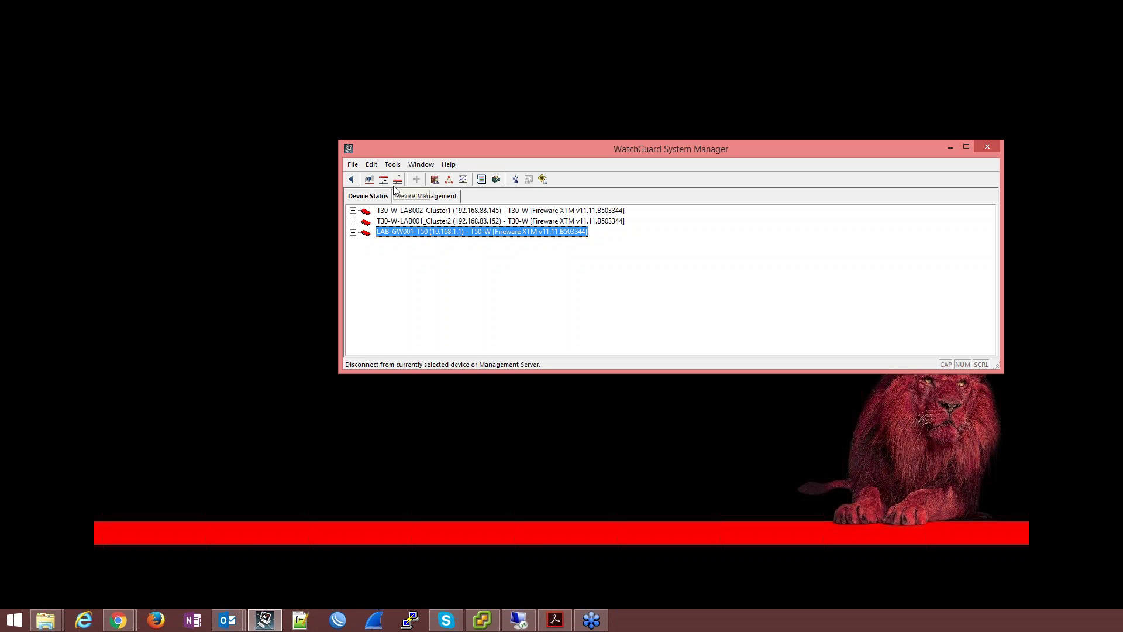
# Step: Bring up the Connect to Server dialog from the File menu
pyautogui.click(352, 164)
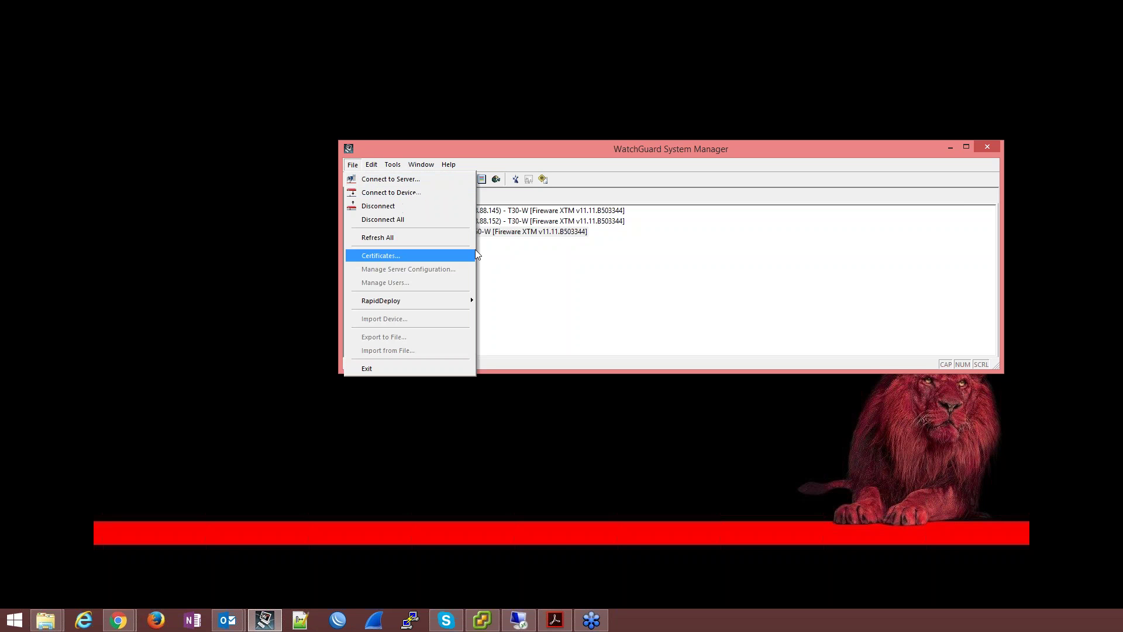
pyautogui.rightClick(543, 298)
pyautogui.moveTo(631, 305)
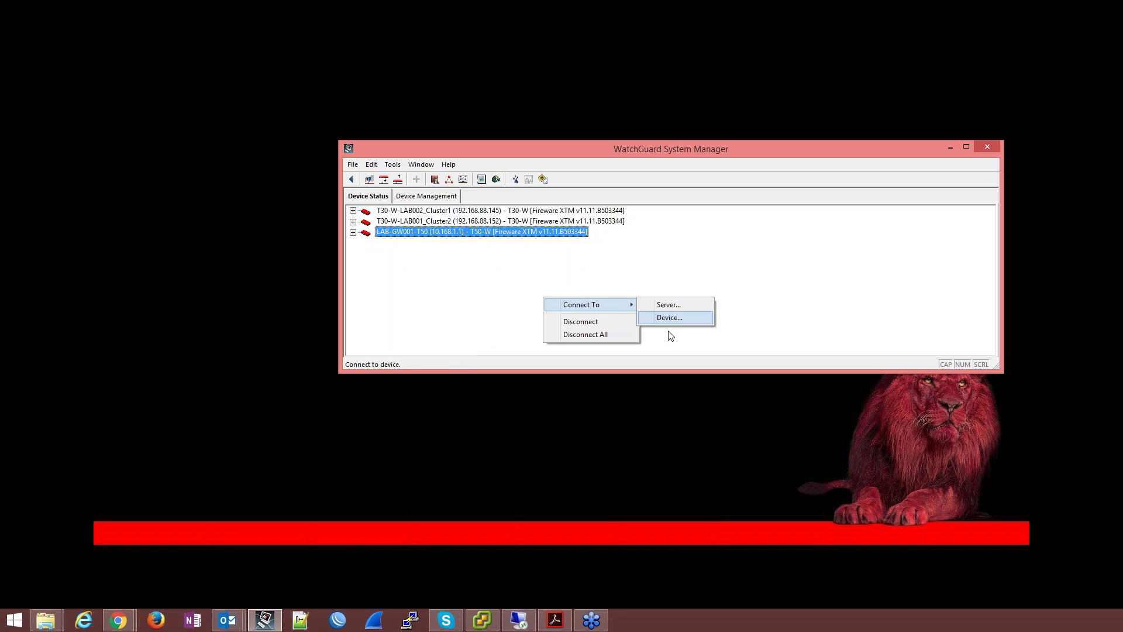
pyautogui.click(376, 280)
pyautogui.click(353, 164)
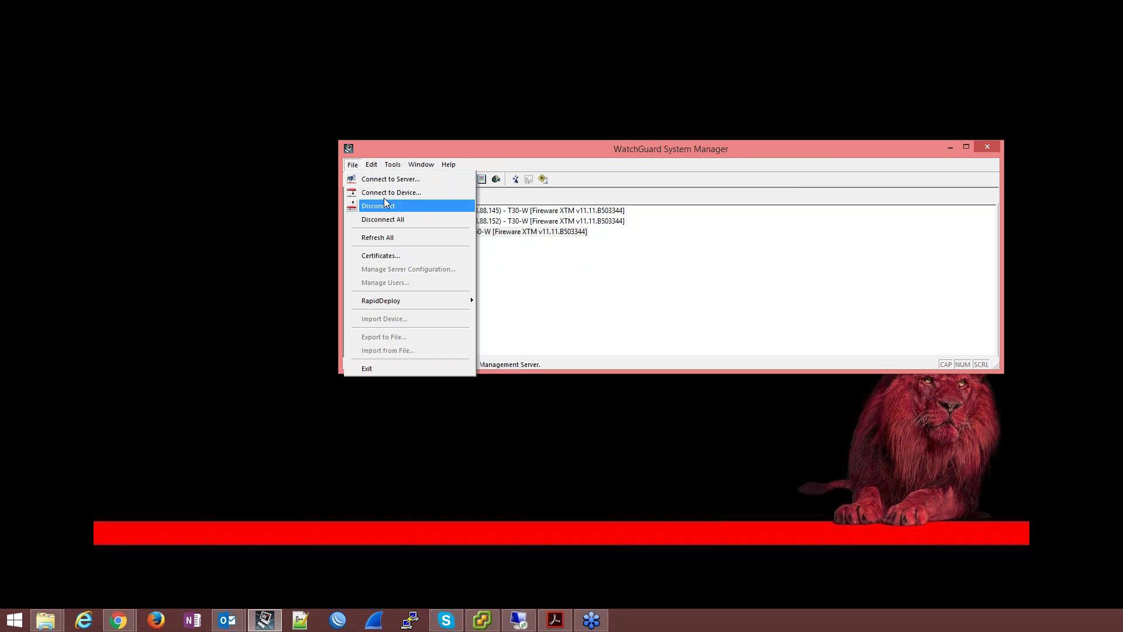
pyautogui.click(397, 180)
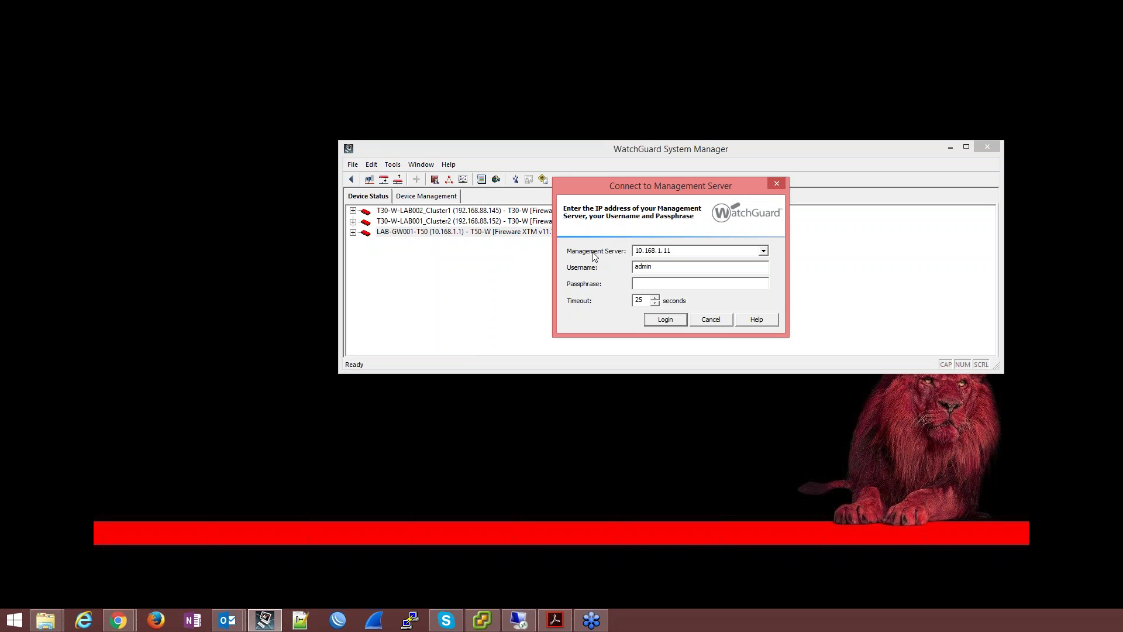
pyautogui.doubleClick(656, 251)
pyautogui.click(518, 620)
pyautogui.click(137, 362)
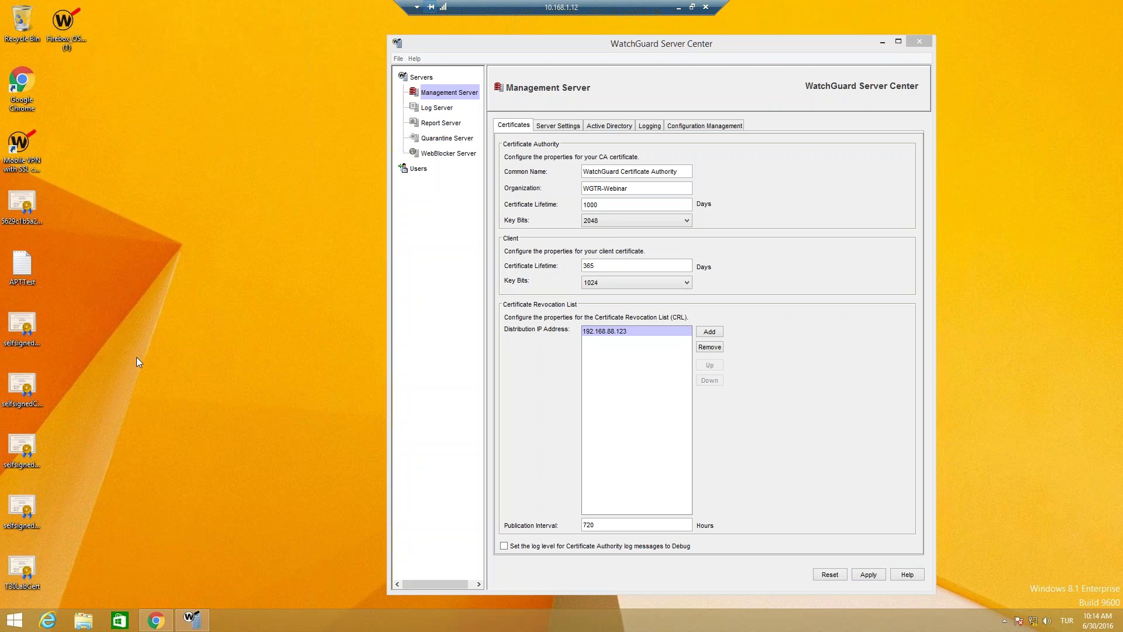
pyautogui.click(678, 7)
# Step: Change the server address to 10.168.1.12, log in, and trust both WatchGuard certificate authorities
pyautogui.click(680, 253)
pyautogui.press('BackSpace')
pyautogui.write('2')
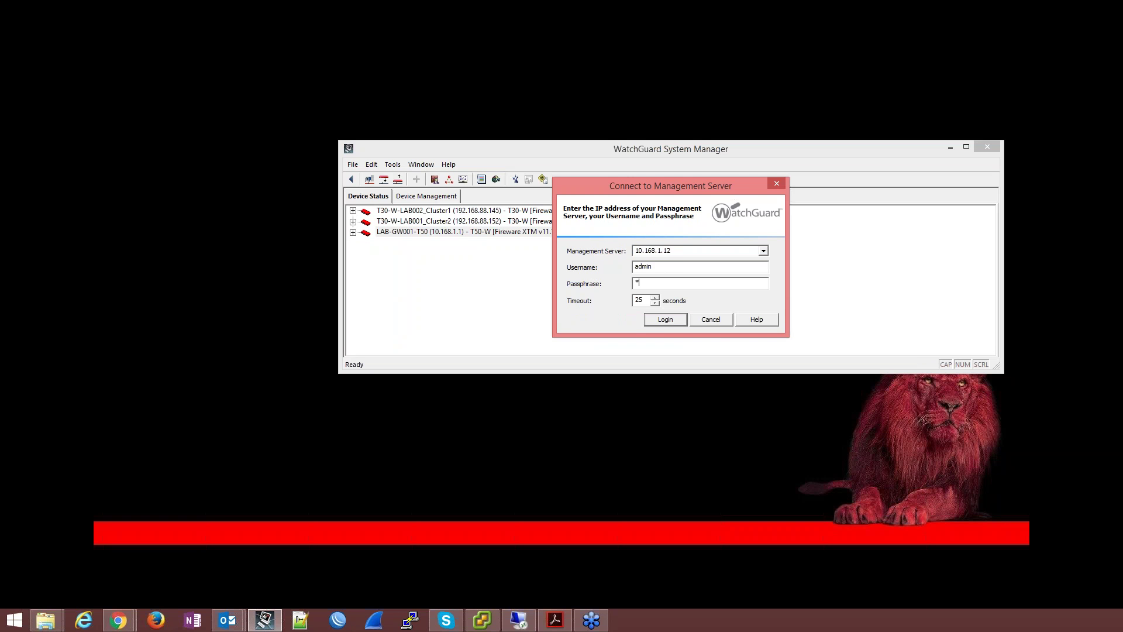
pyautogui.press('Return')
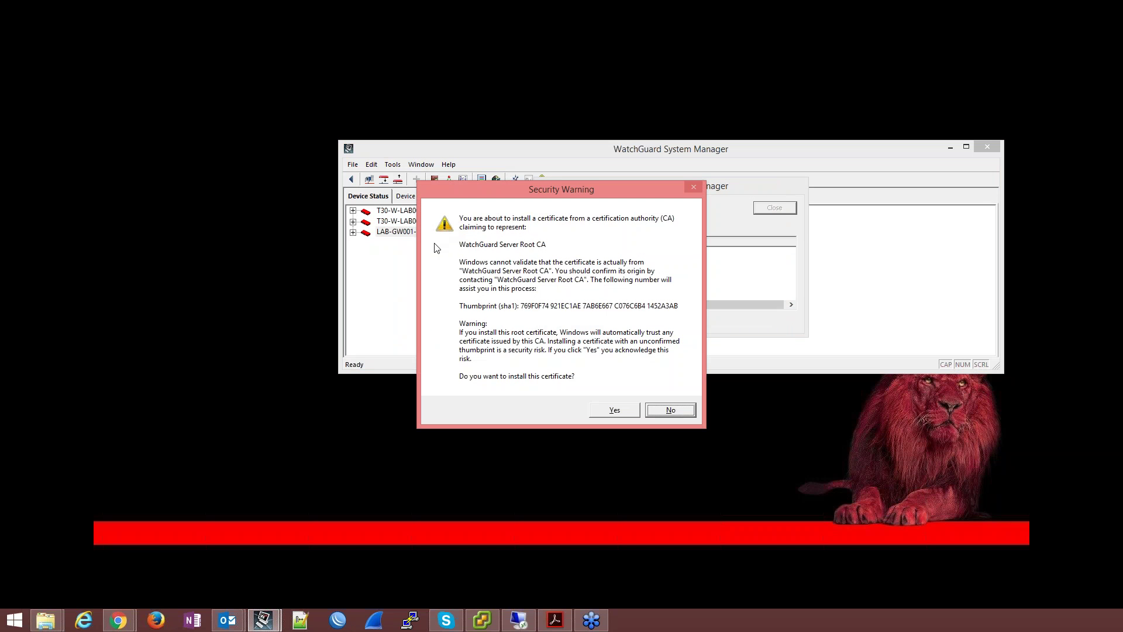
pyautogui.click(606, 412)
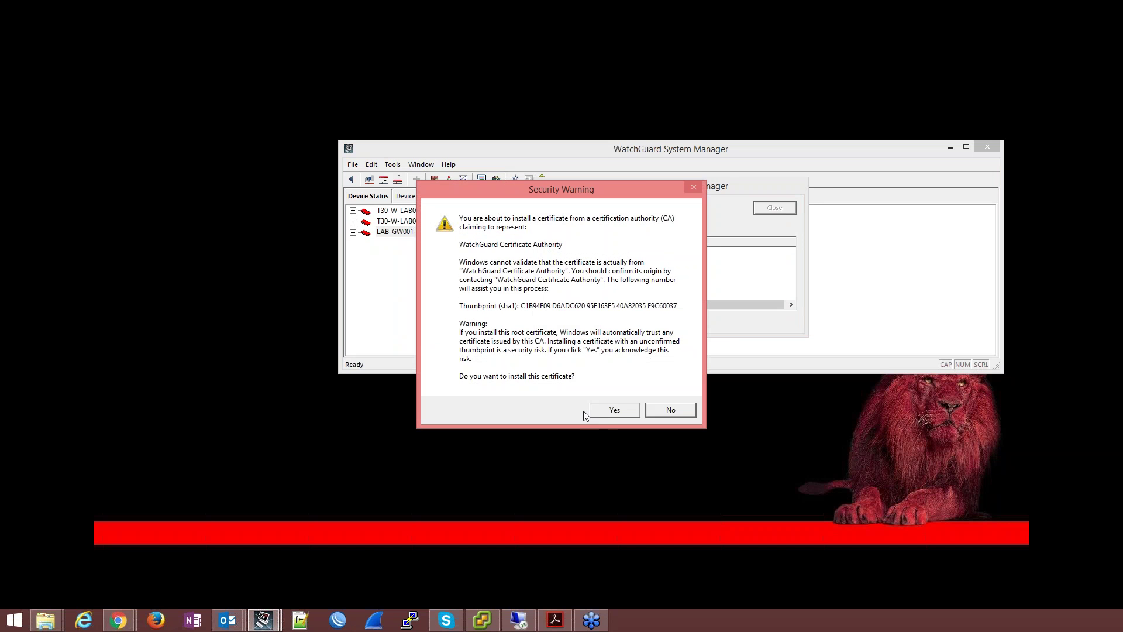
pyautogui.click(606, 412)
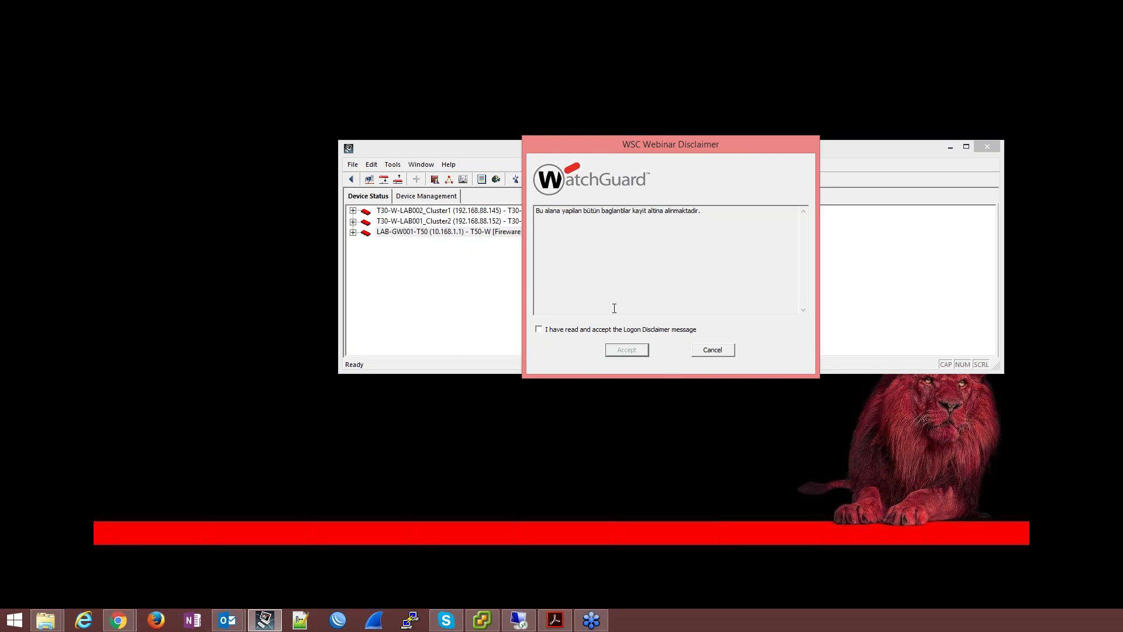
# Step: Accept the WSC Webinar Disclaimer, maximise the window, and show the empty Devices list
pyautogui.click(582, 331)
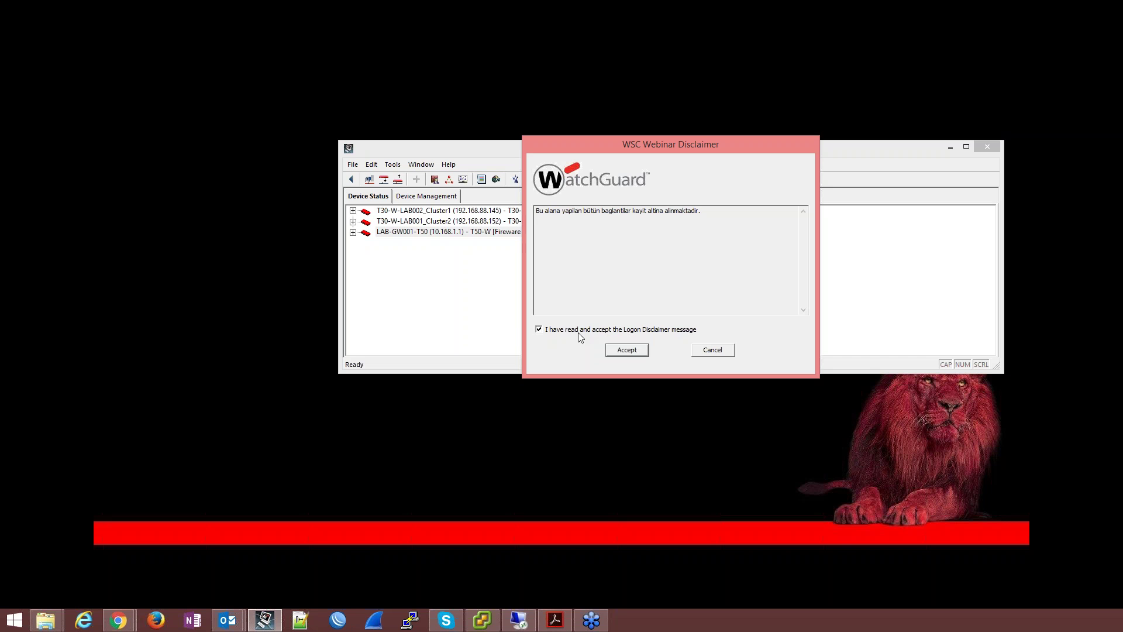
pyautogui.click(636, 353)
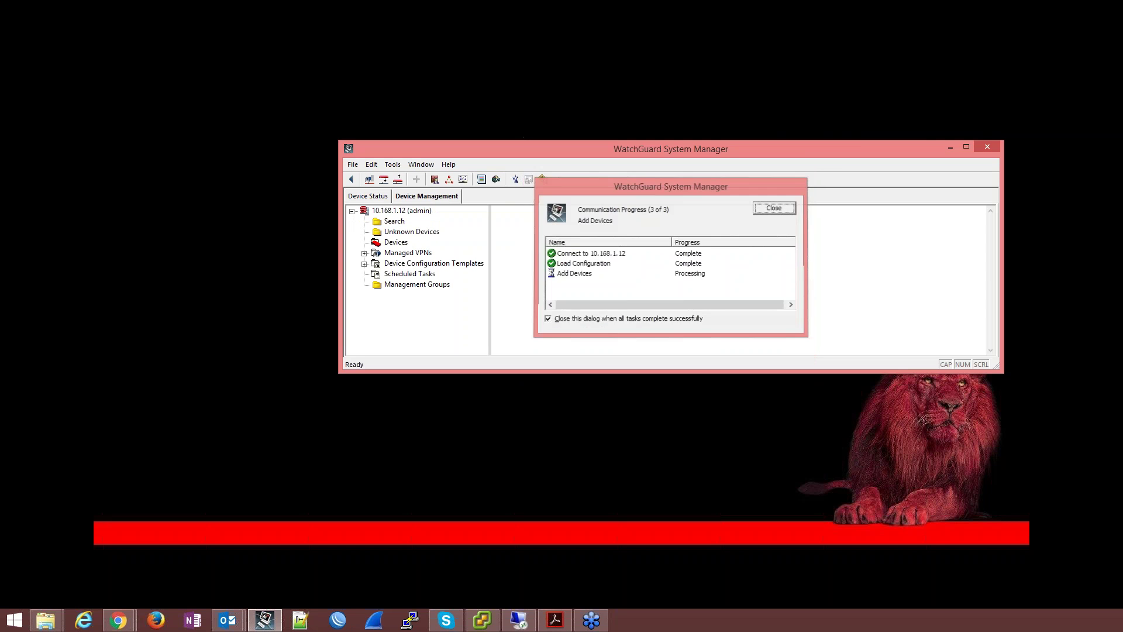
pyautogui.doubleClick(652, 150)
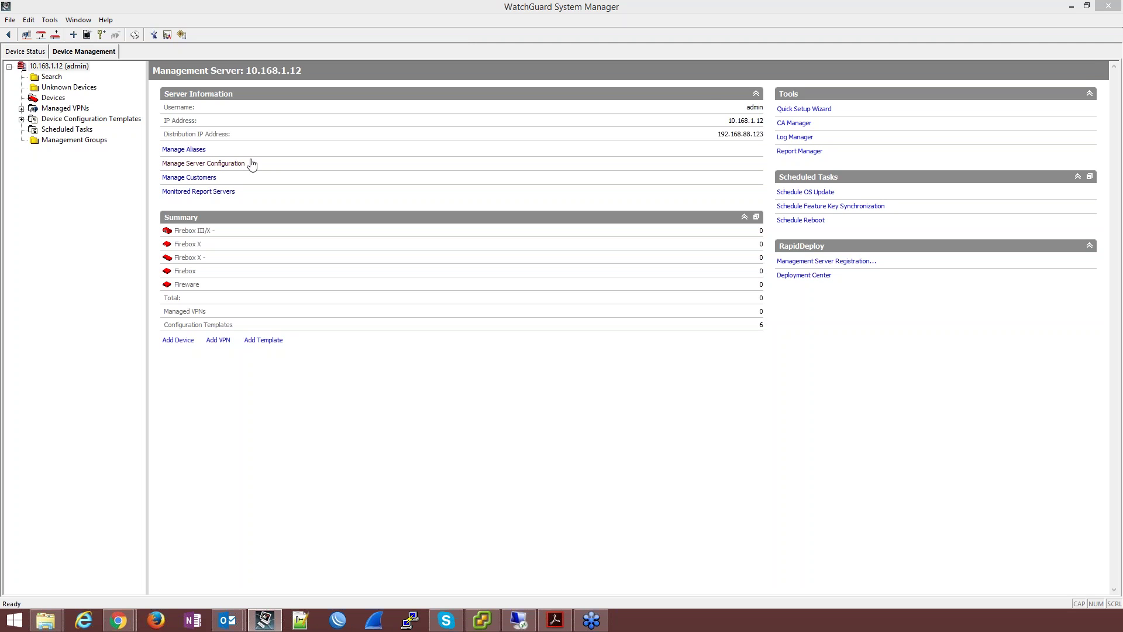
pyautogui.click(54, 99)
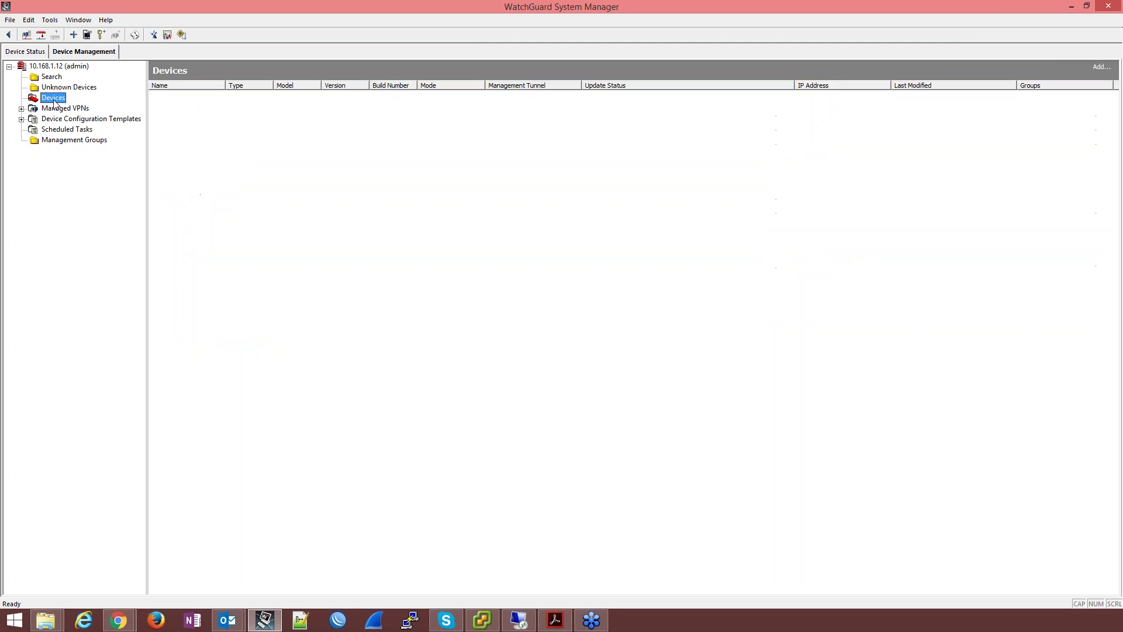
# Step: Start the Add Device Wizard from the Devices folder and pass its welcome page
pyautogui.rightClick(55, 102)
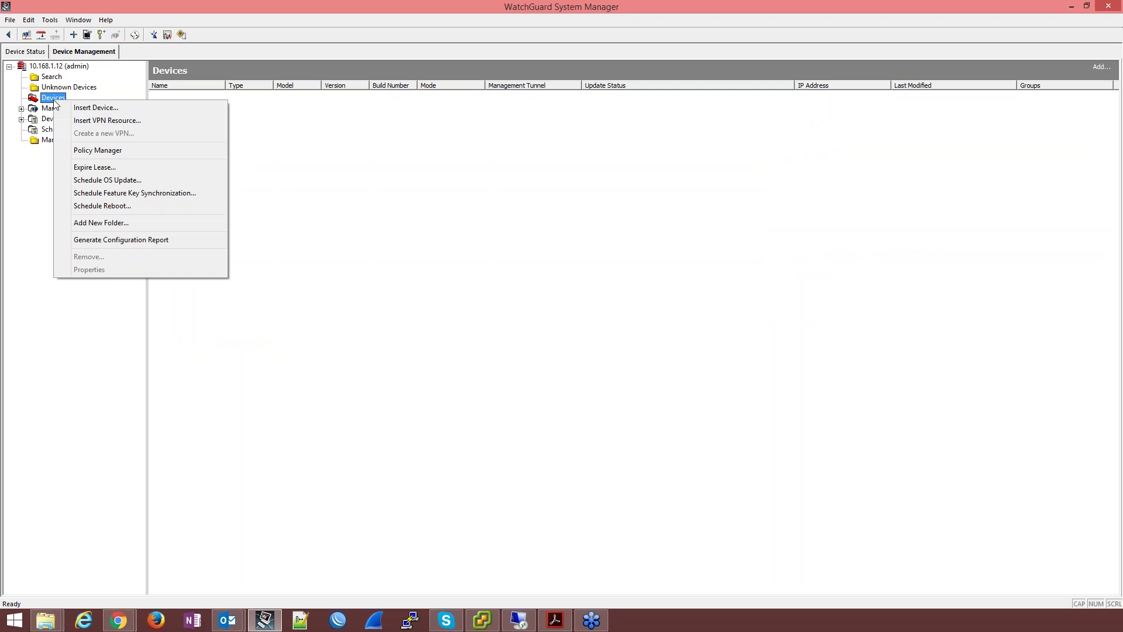
pyautogui.rightClick(43, 97)
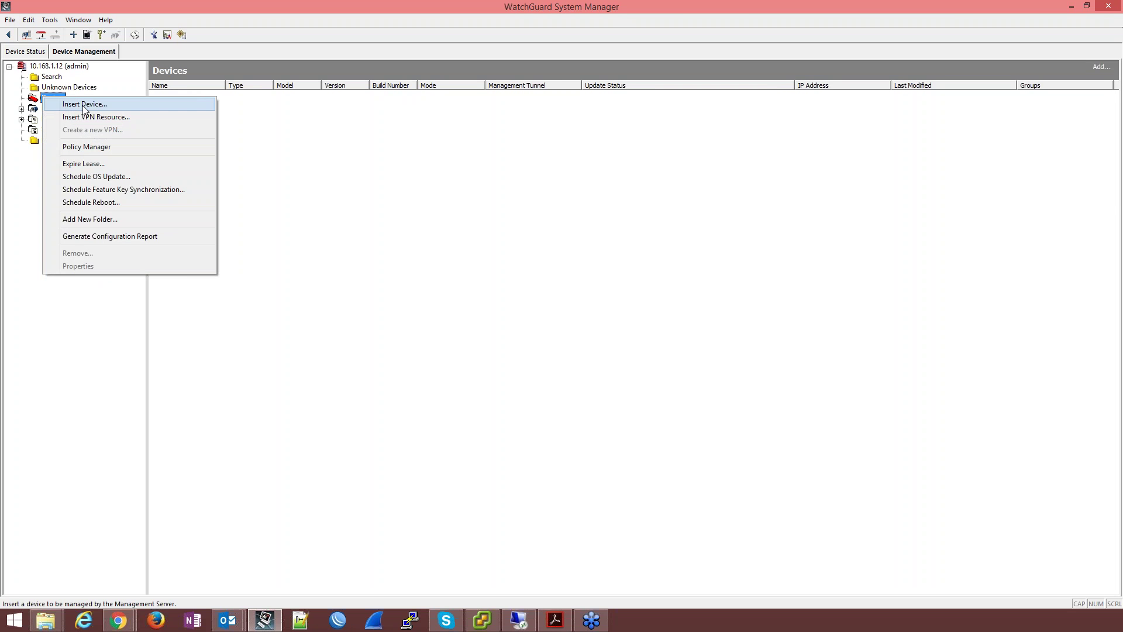
pyautogui.click(390, 153)
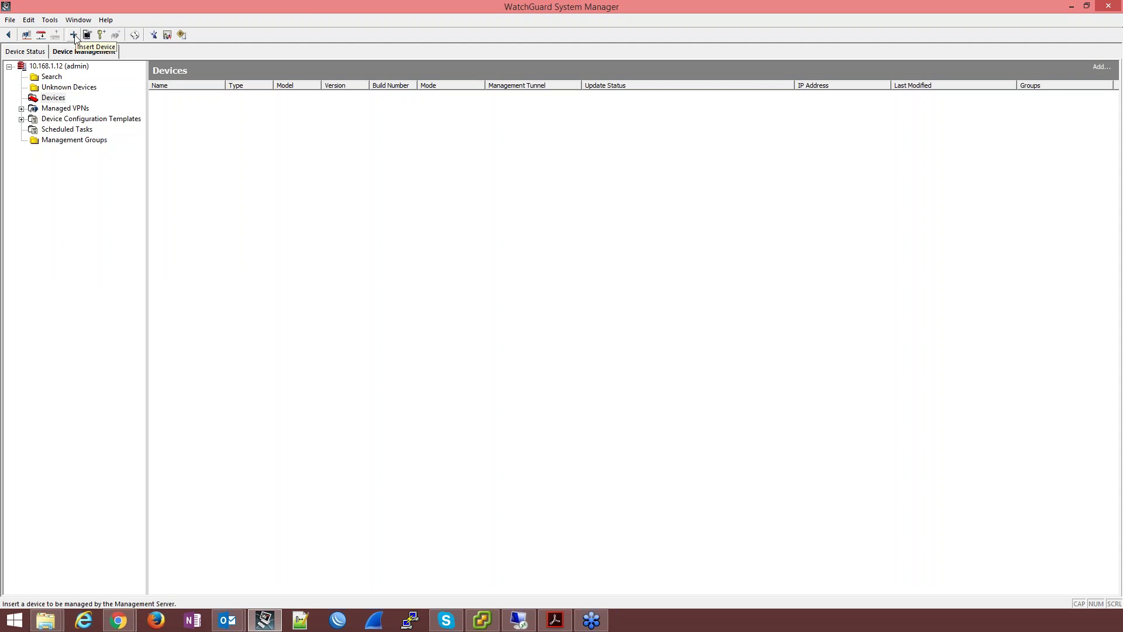
pyautogui.rightClick(55, 99)
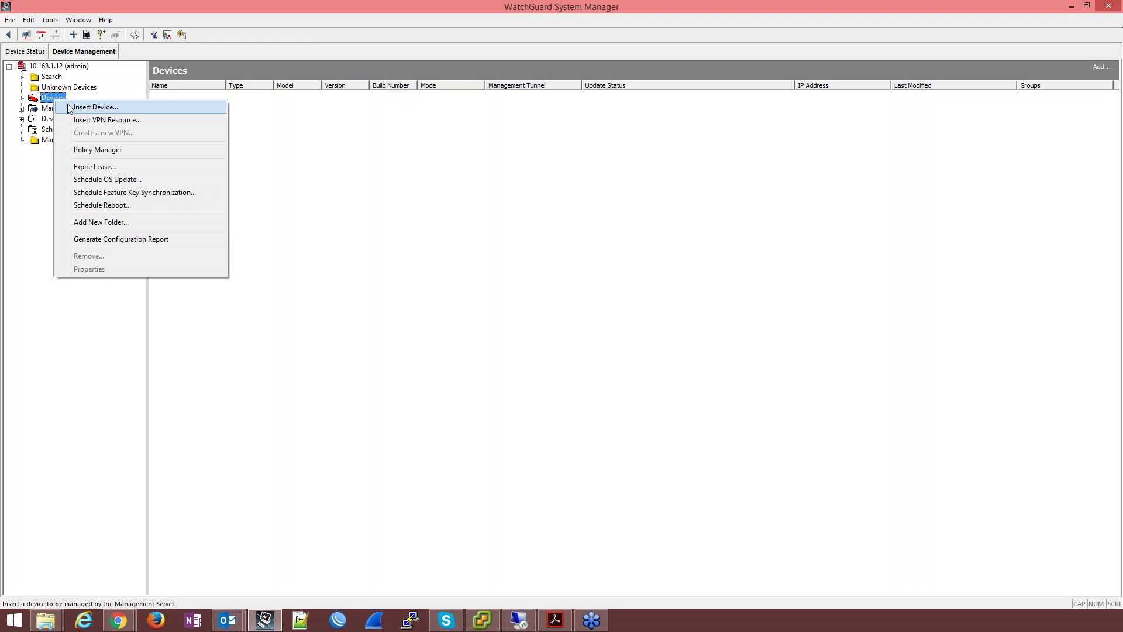
pyautogui.click(69, 108)
pyautogui.click(585, 404)
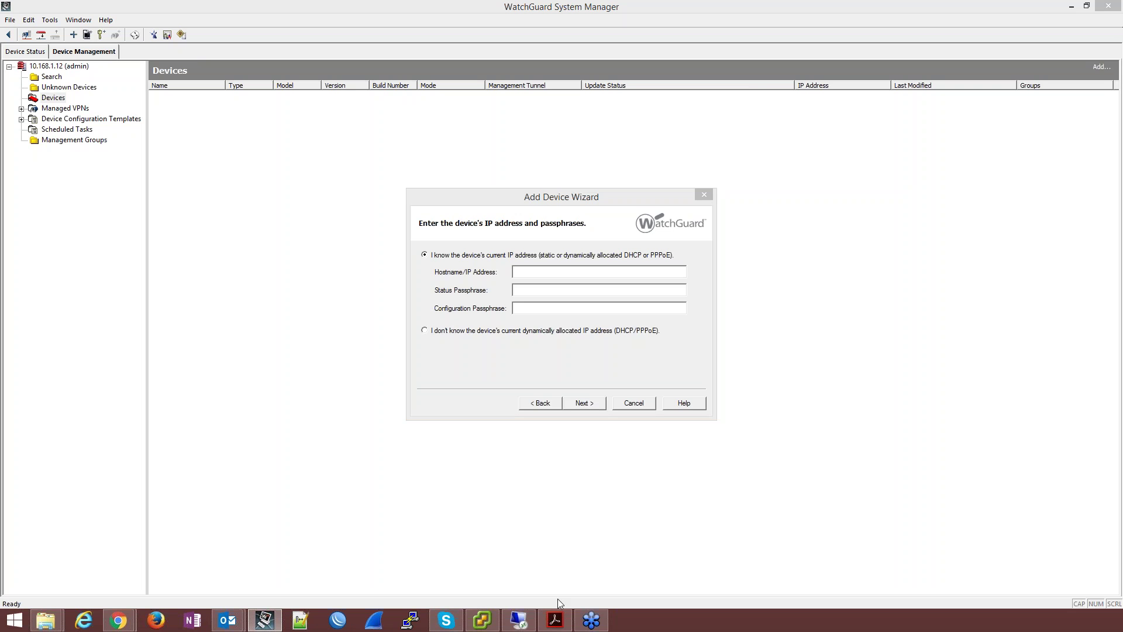
# Step: Enter device address 192.168.88.145 and its passphrases, and let the wizard contact the device
pyautogui.click(577, 367)
pyautogui.write('192')
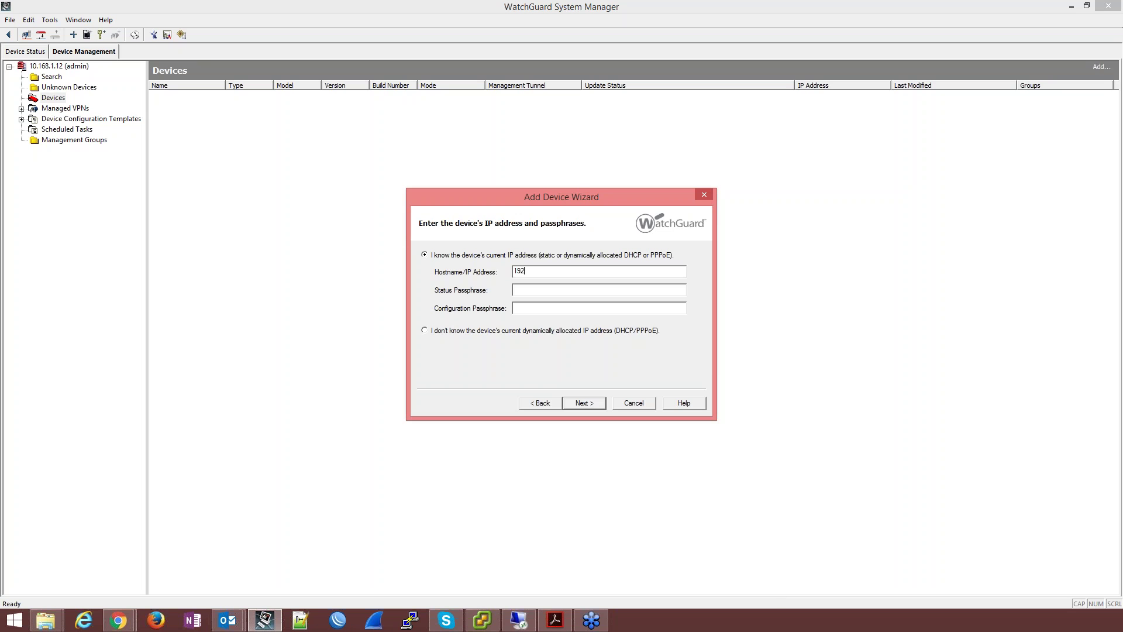
pyautogui.write('.168.88.145')
pyautogui.press('Tab')
pyautogui.write('readwrite')
pyautogui.press('Return')
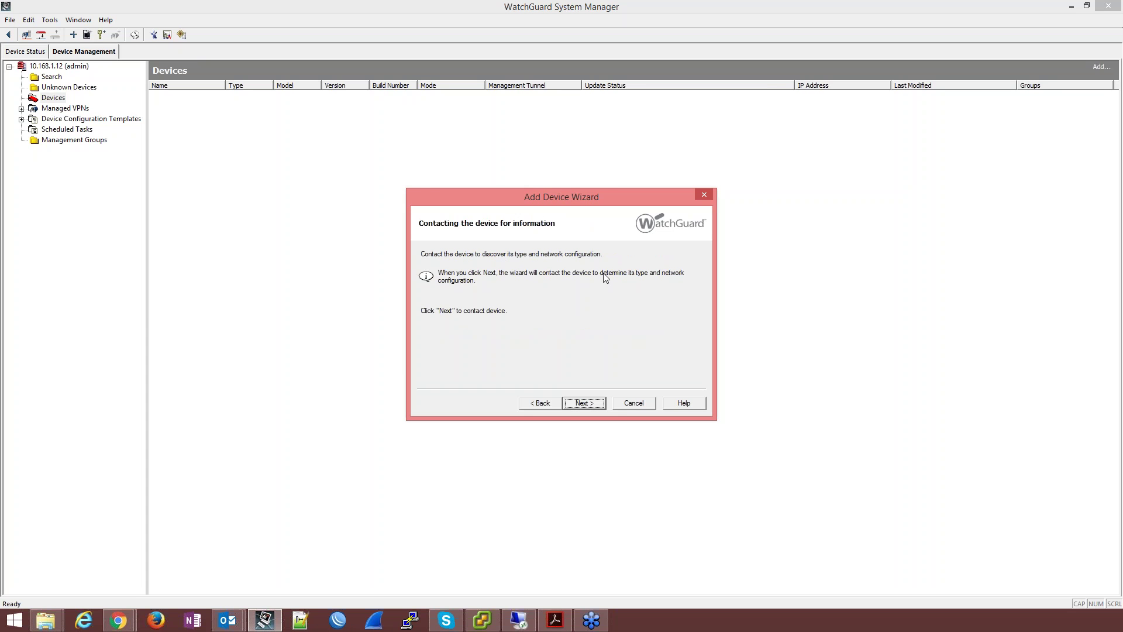
pyautogui.click(584, 403)
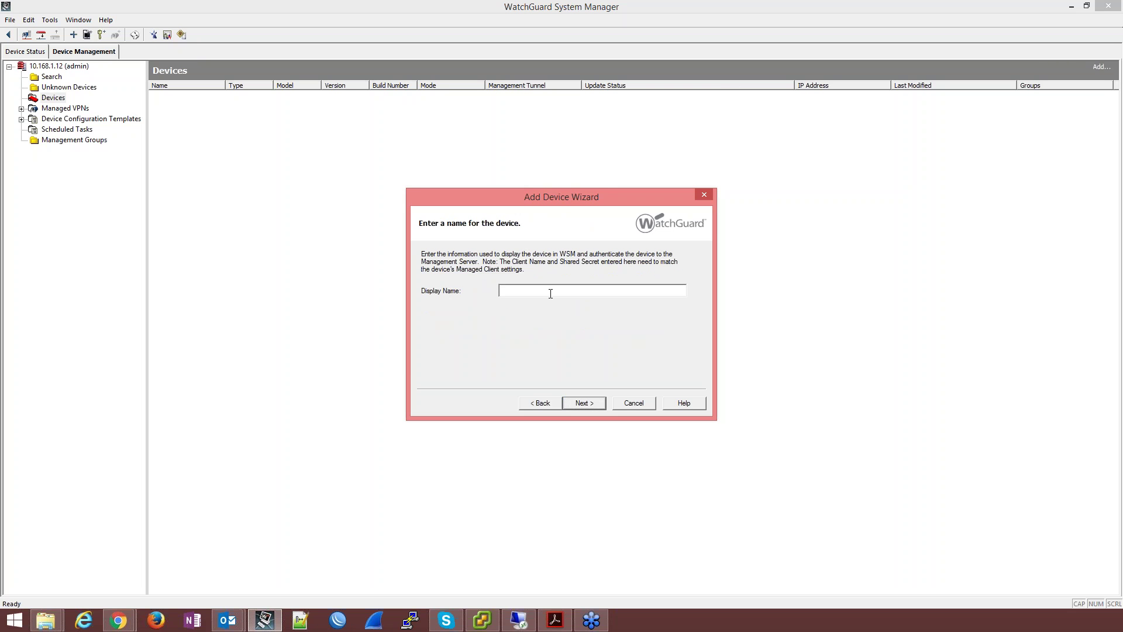
# Step: Name it WGTRLab001, keep the auto-generated shared key, configure the device, and close the wizard
pyautogui.write('TRLab001')
pyautogui.click(576, 405)
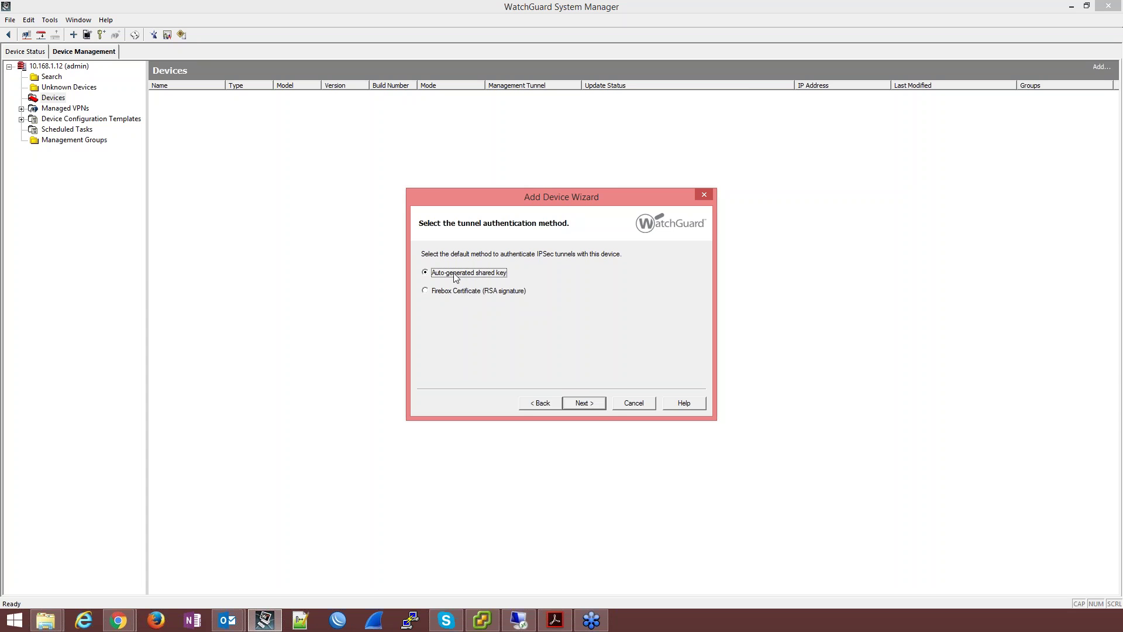
pyautogui.click(591, 405)
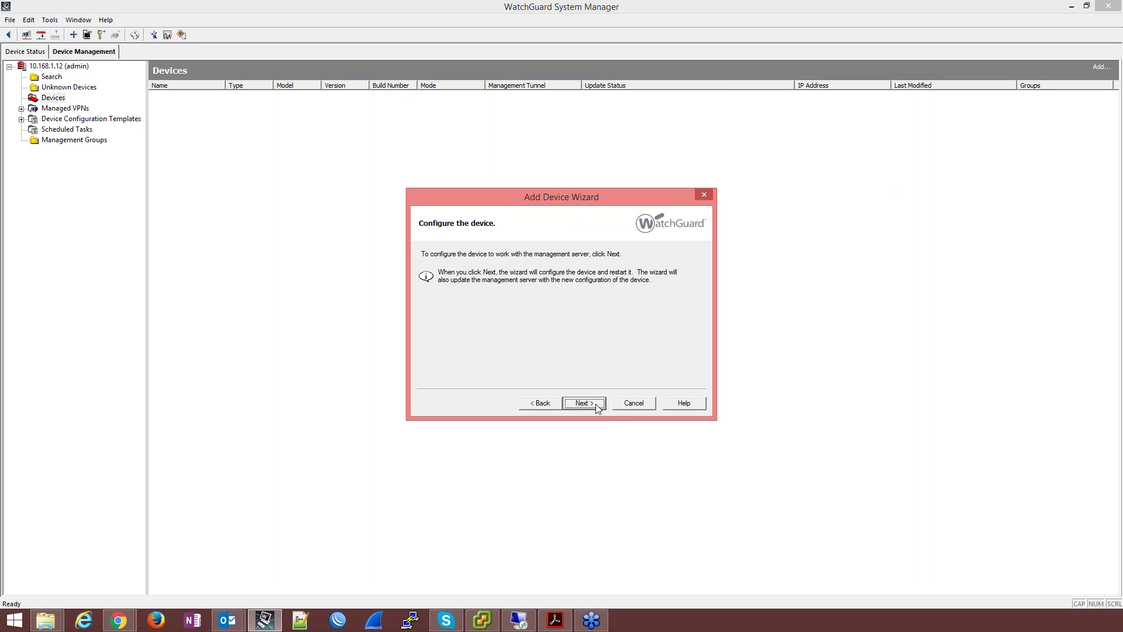
pyautogui.click(597, 404)
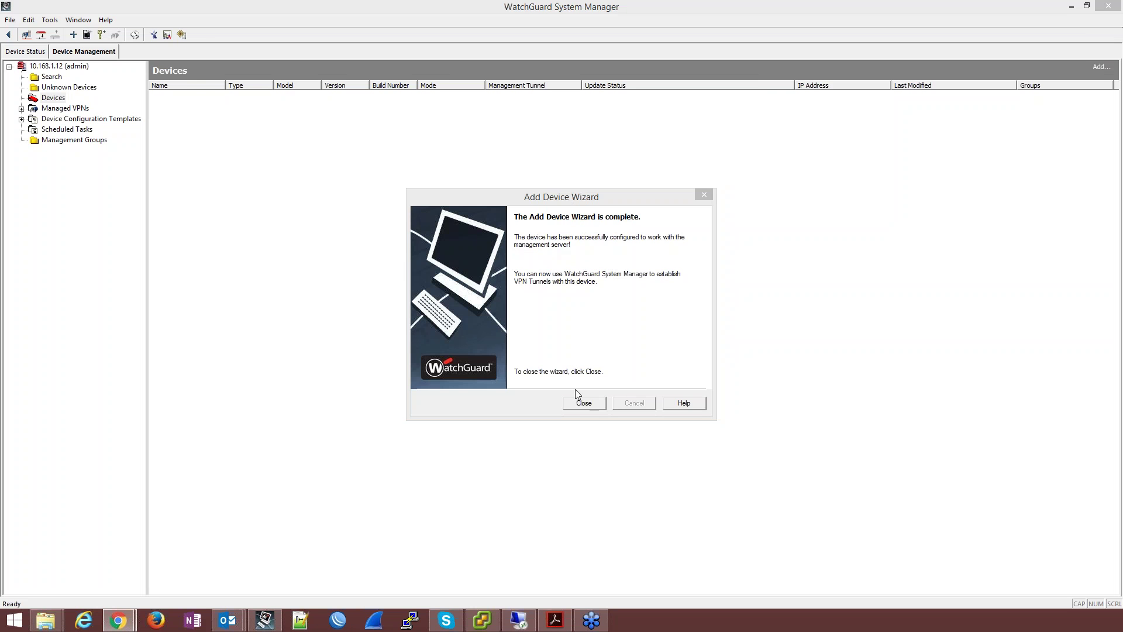
pyautogui.click(583, 405)
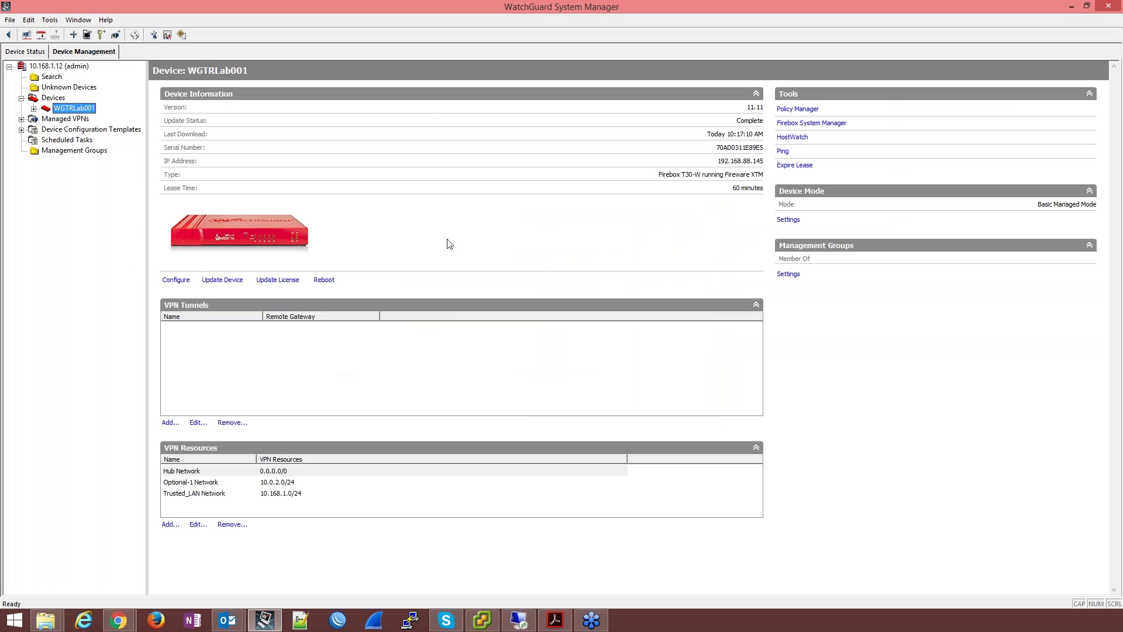
# Step: Bring up the Devices node's context menu to insert another device
pyautogui.rightClick(56, 98)
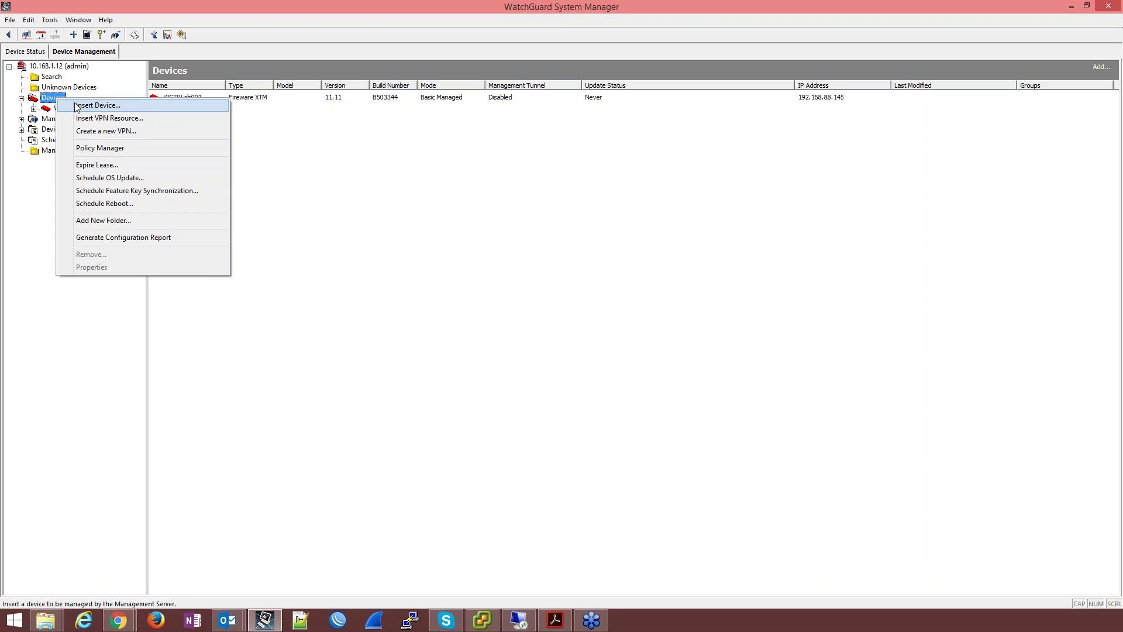
# Step: Insert a device at 192.168.88.152 with its passphrases and have the wizard contact it
pyautogui.click(76, 106)
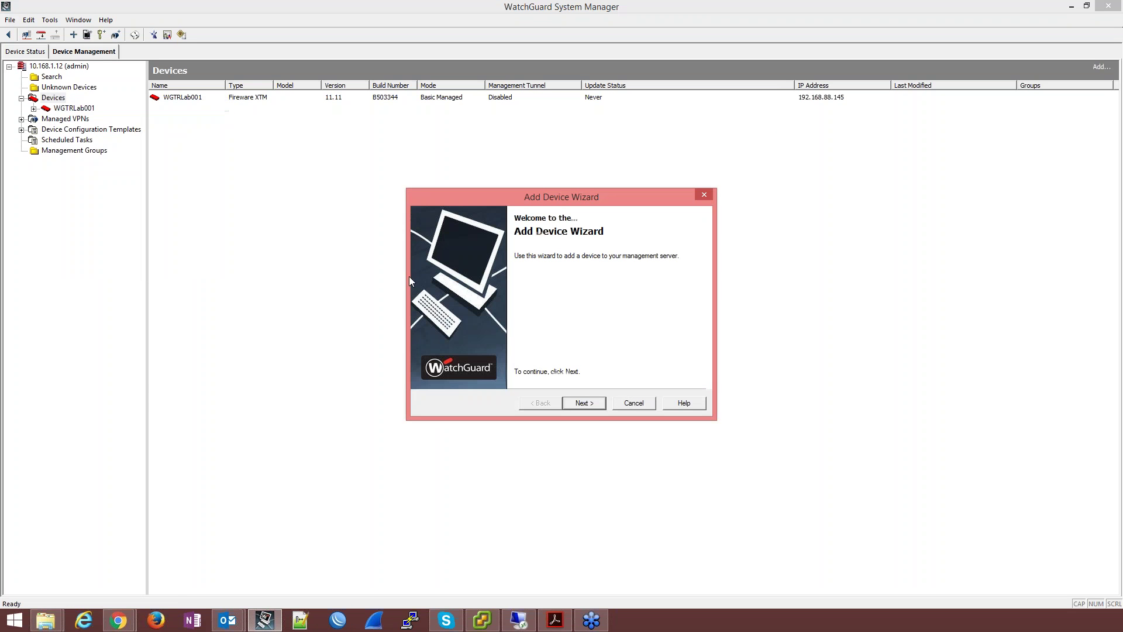
pyautogui.click(594, 406)
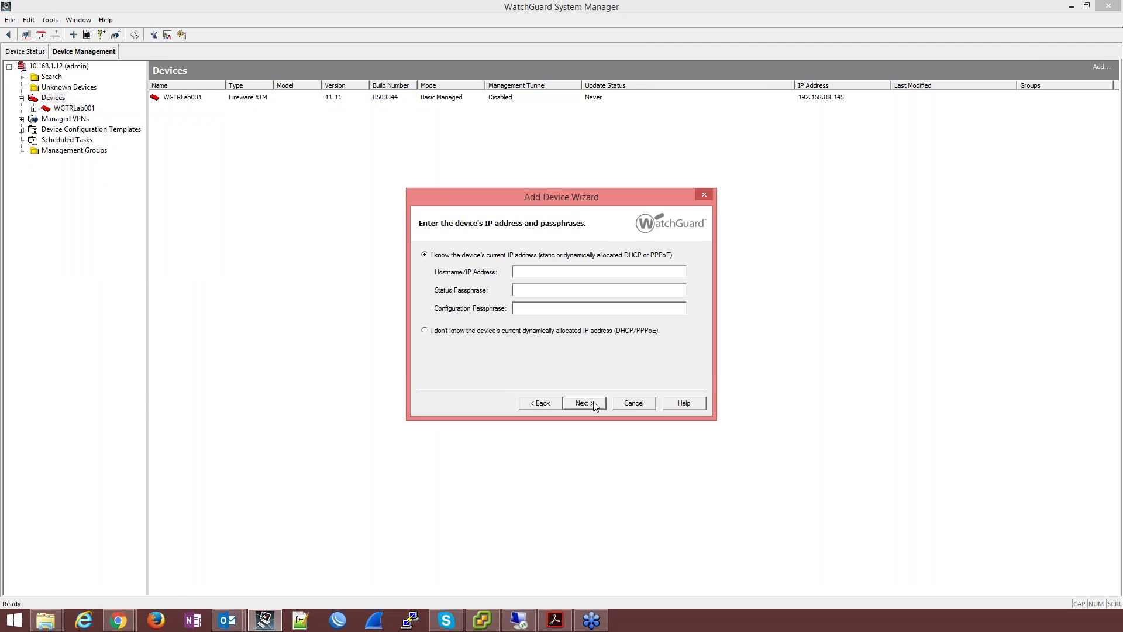
pyautogui.click(594, 269)
pyautogui.write('192.1')
pyautogui.write('68.88.')
pyautogui.write('152')
pyautogui.write('*******')
pyautogui.write('****')
pyautogui.write('*')
pyautogui.press('Return')
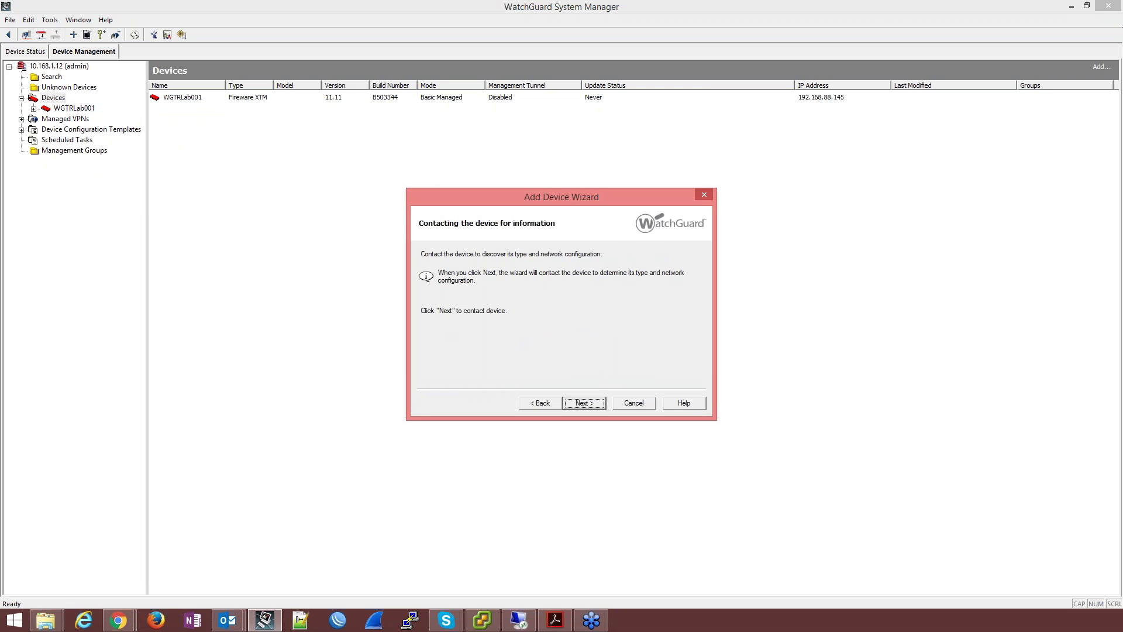
pyautogui.click(593, 401)
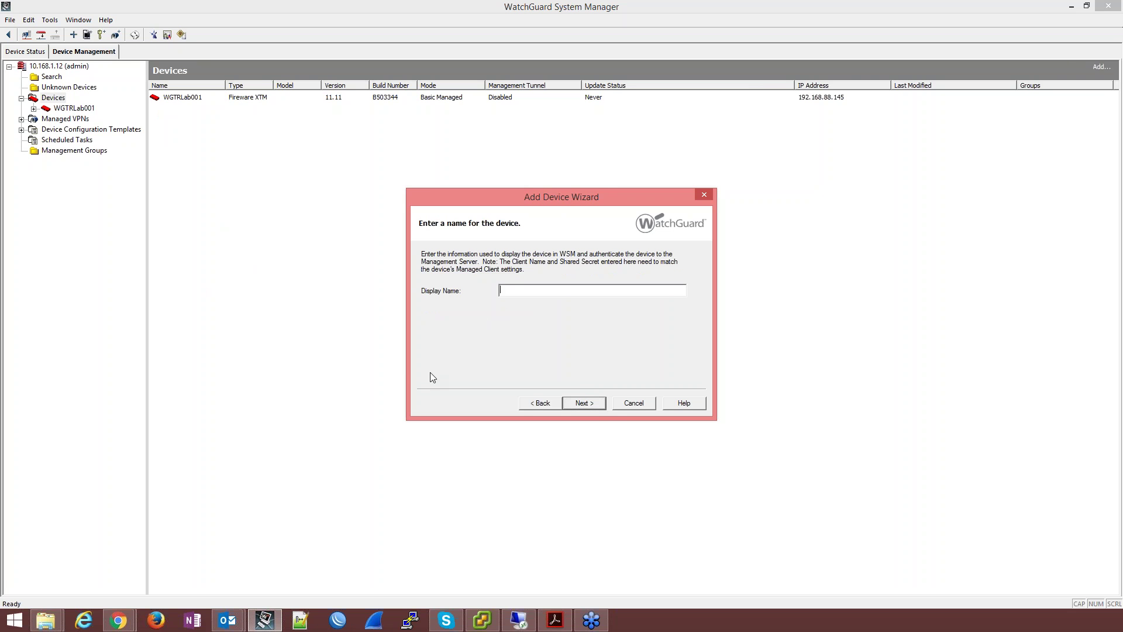
# Step: Name it WGTRLab002, keep the auto-generated shared key, configure the device, and close the wizard
pyautogui.write('WGTRLab002')
pyautogui.click(588, 405)
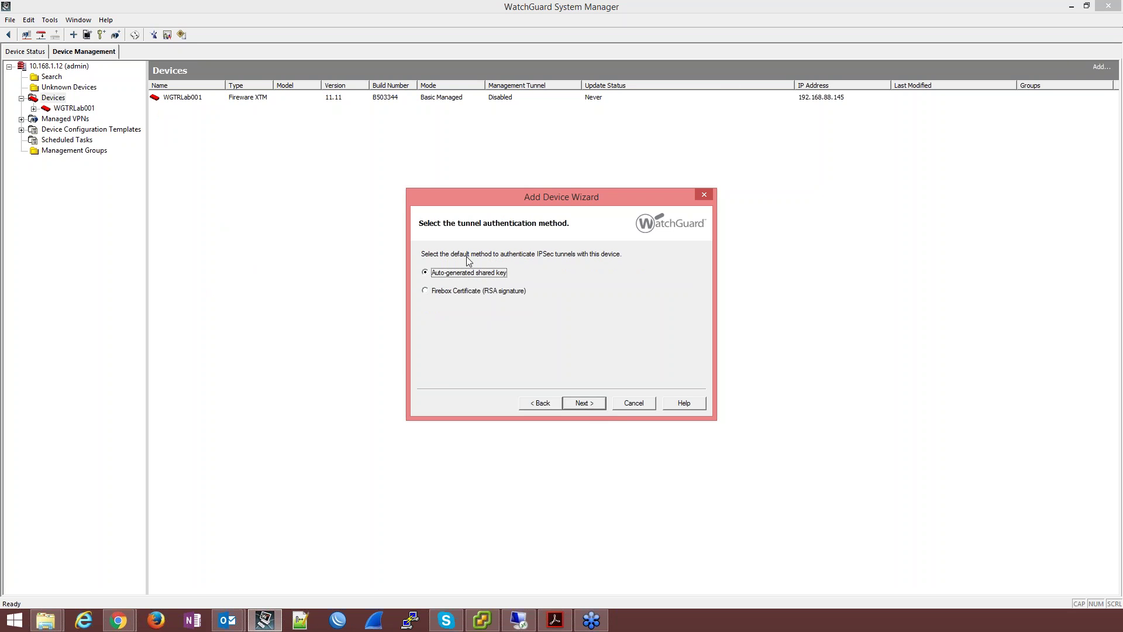
pyautogui.click(589, 405)
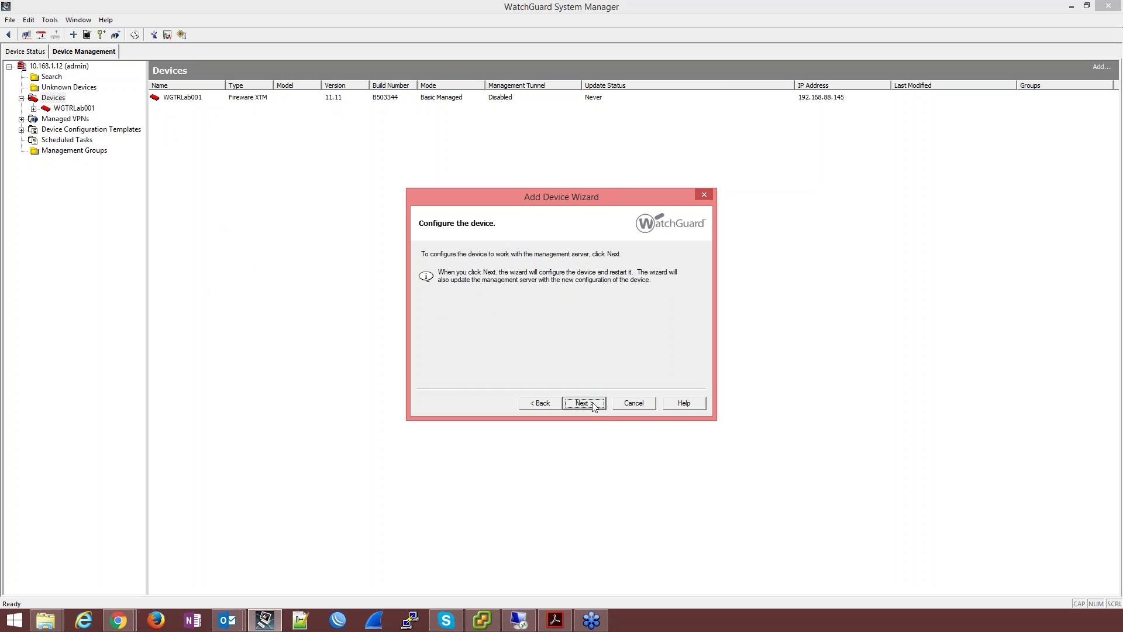
pyautogui.click(592, 405)
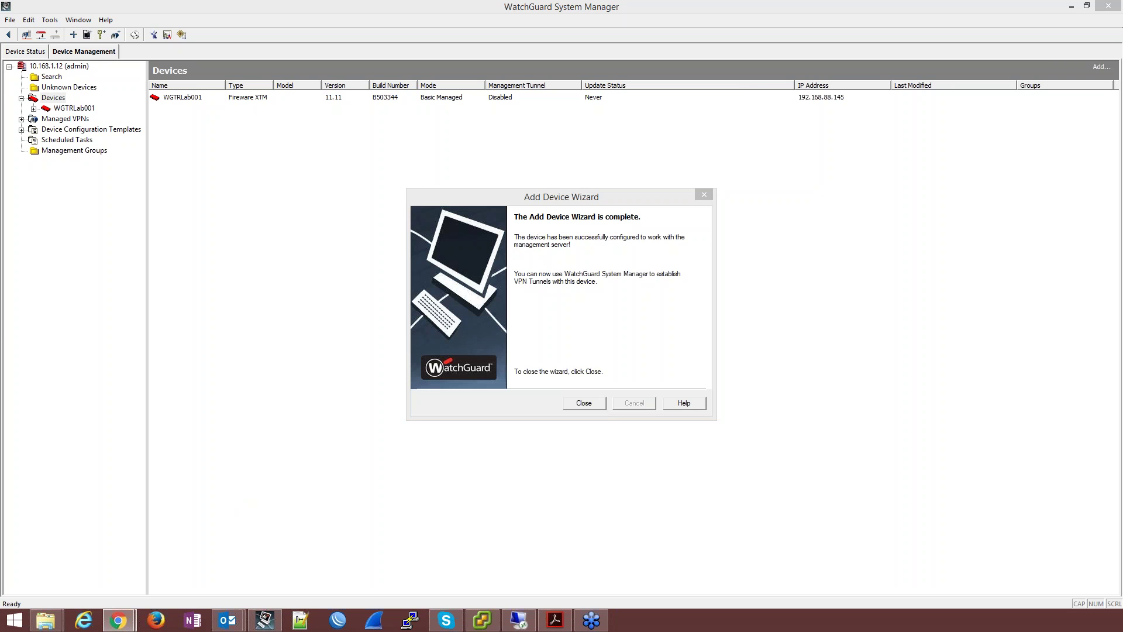
pyautogui.click(598, 403)
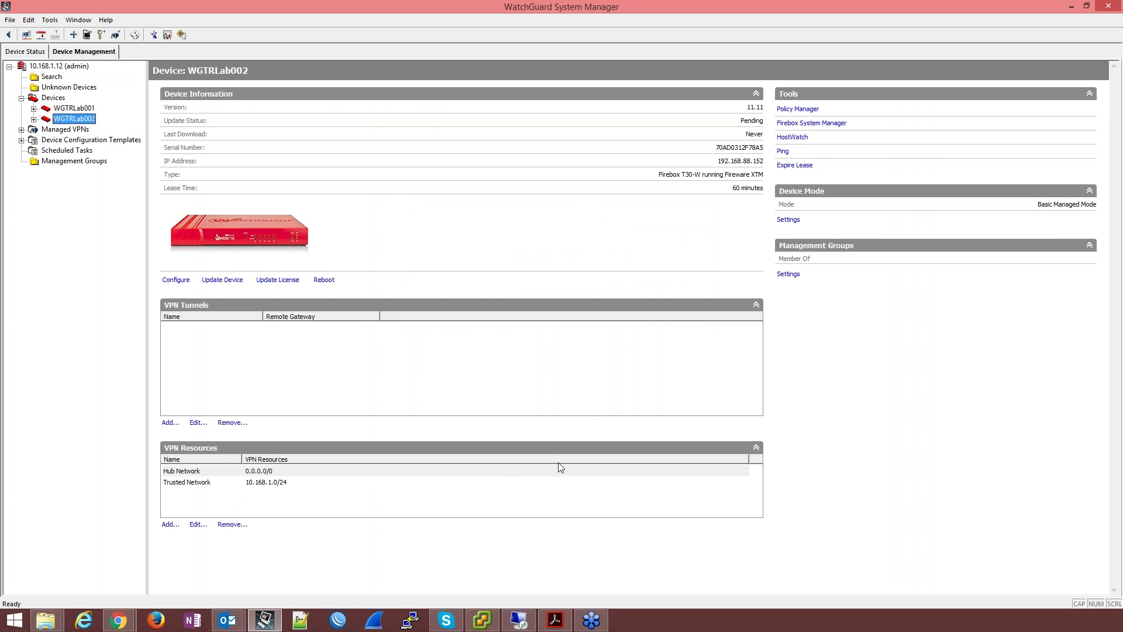
# Step: Compare the WGTRLab001 and WGTRLab002 rows in the Devices list, then open WGTRLab001's page
pyautogui.click(48, 101)
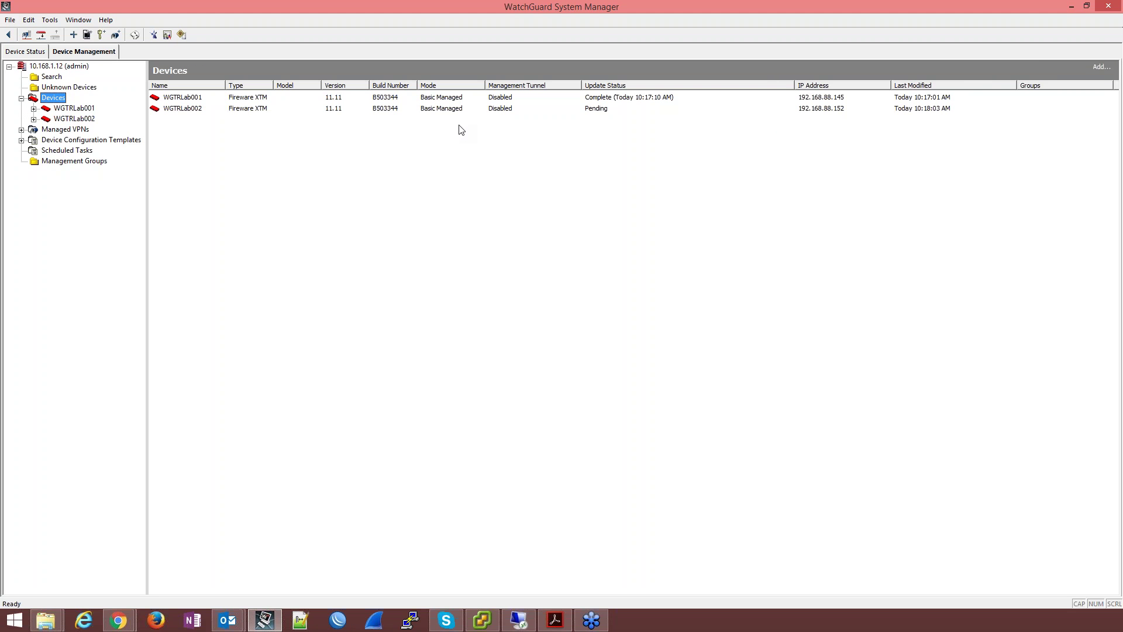
pyautogui.click(182, 97)
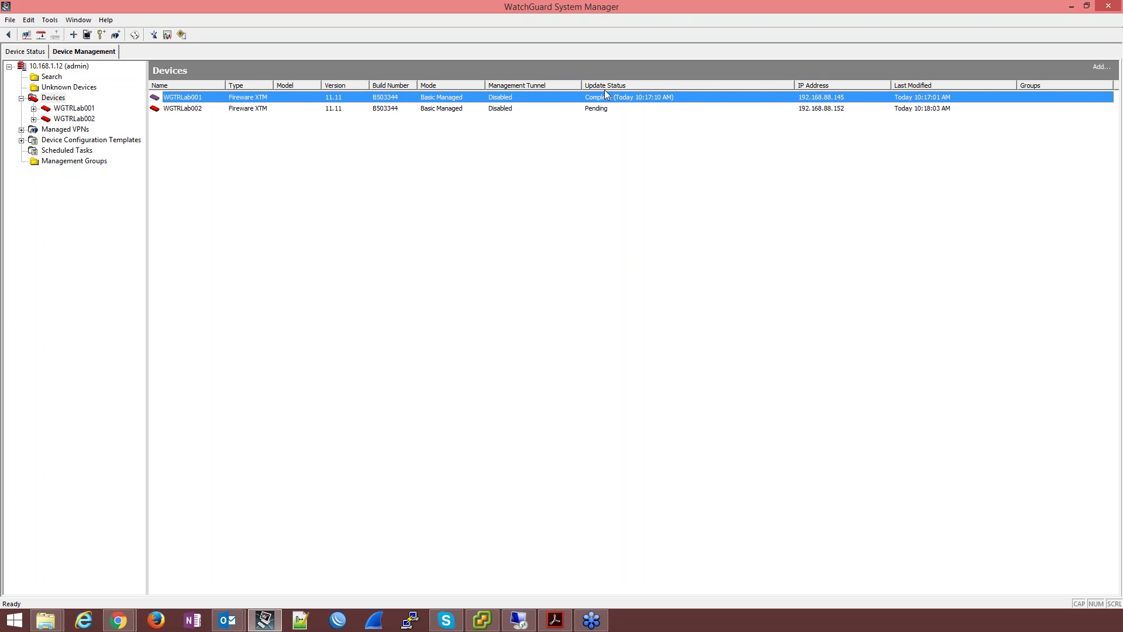
pyautogui.click(593, 114)
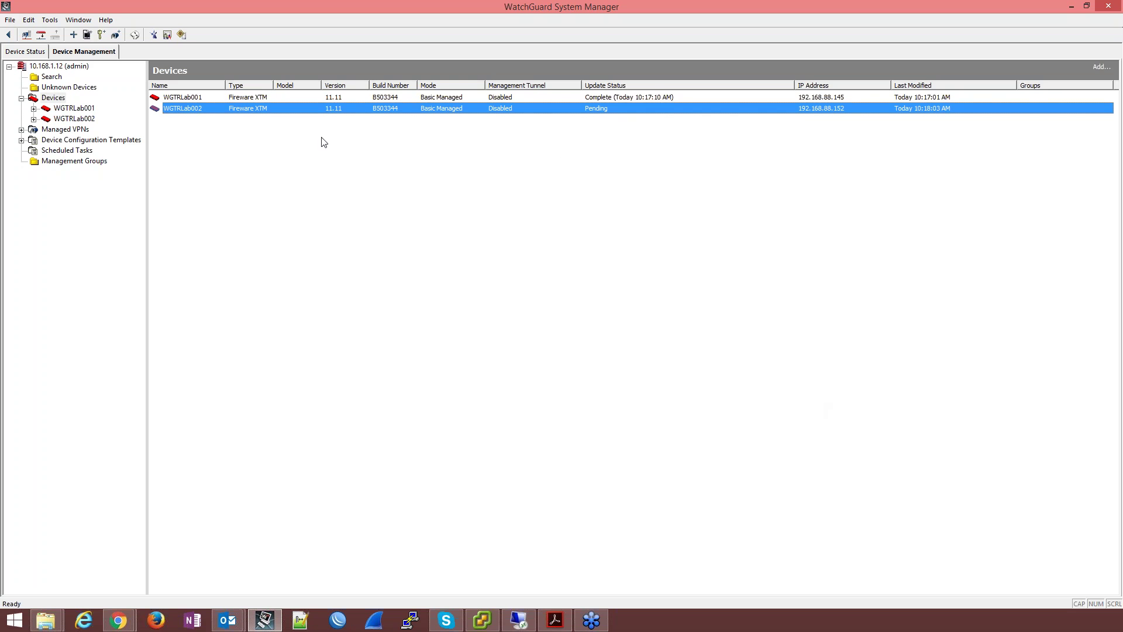
pyautogui.click(164, 99)
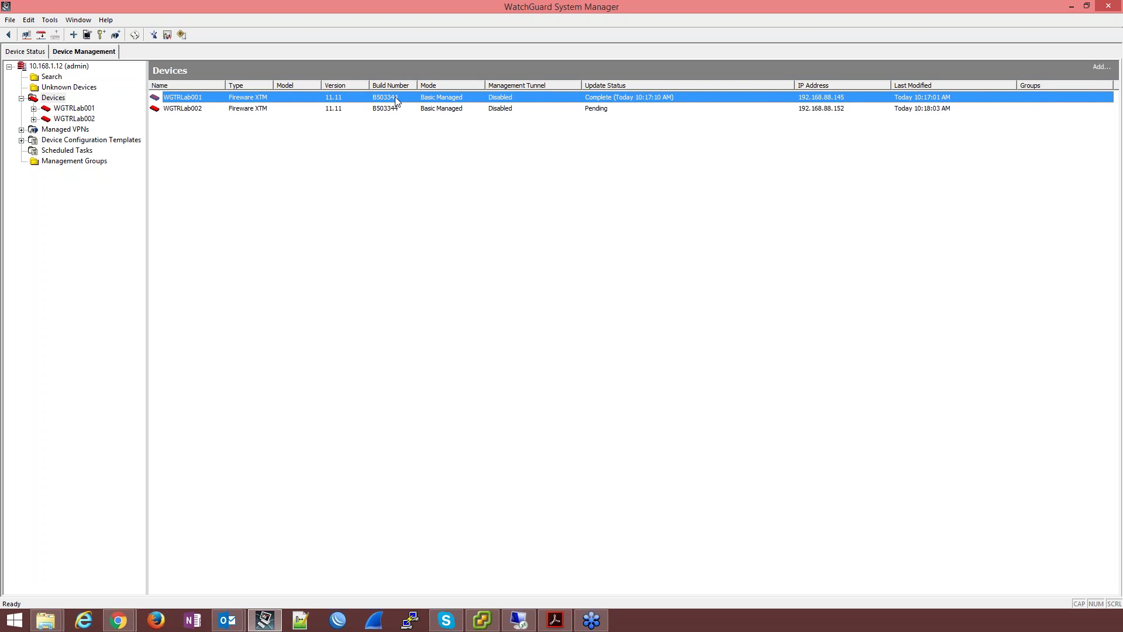
pyautogui.click(448, 108)
pyautogui.click(443, 97)
pyautogui.click(835, 109)
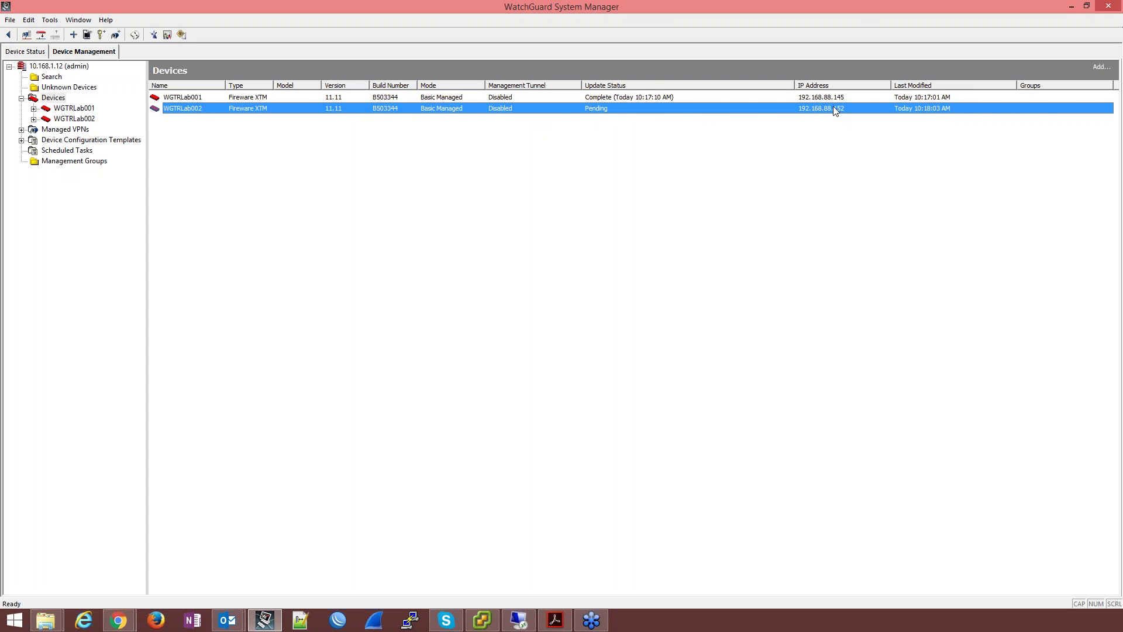
pyautogui.click(925, 99)
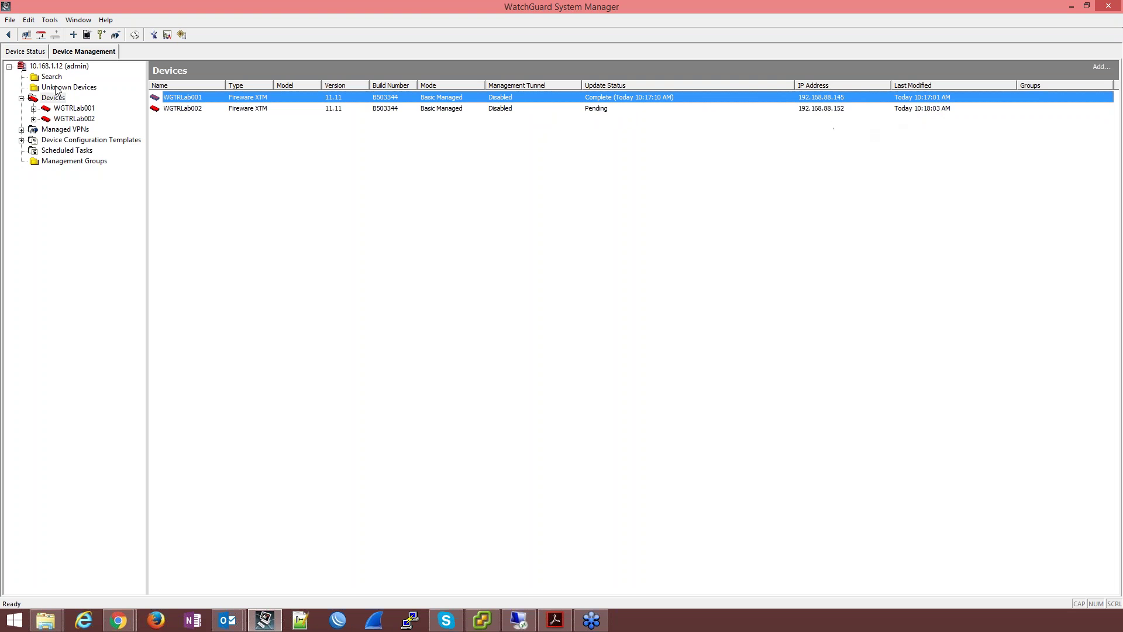
pyautogui.click(60, 109)
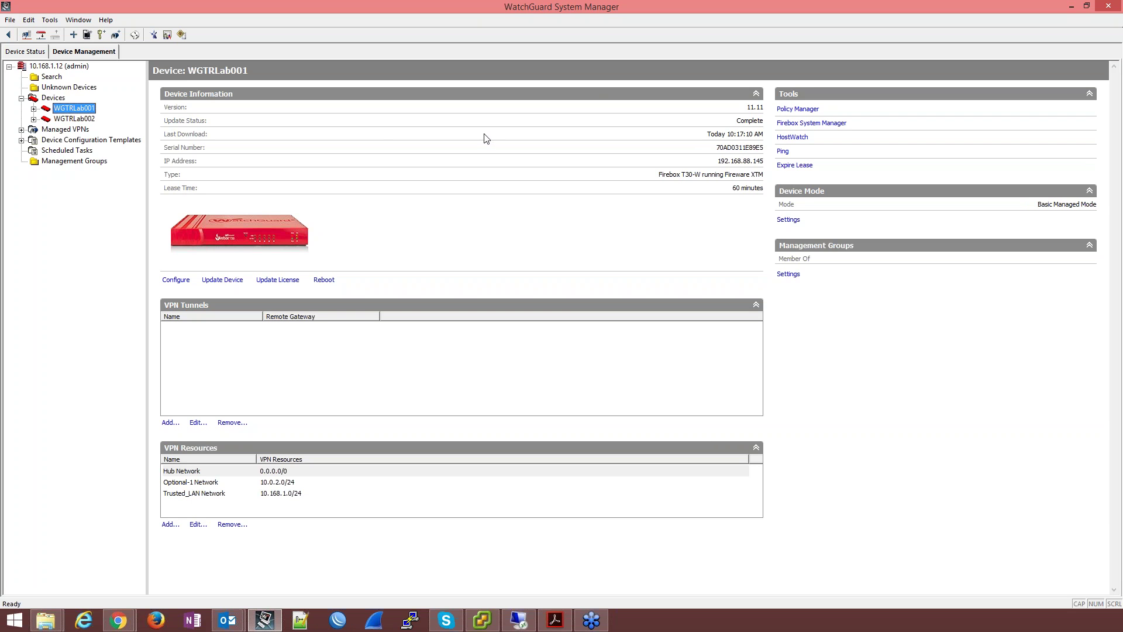
# Step: Open WGTRLab001's configuration and keep Fireware XTM as the Firebox type
pyautogui.click(176, 279)
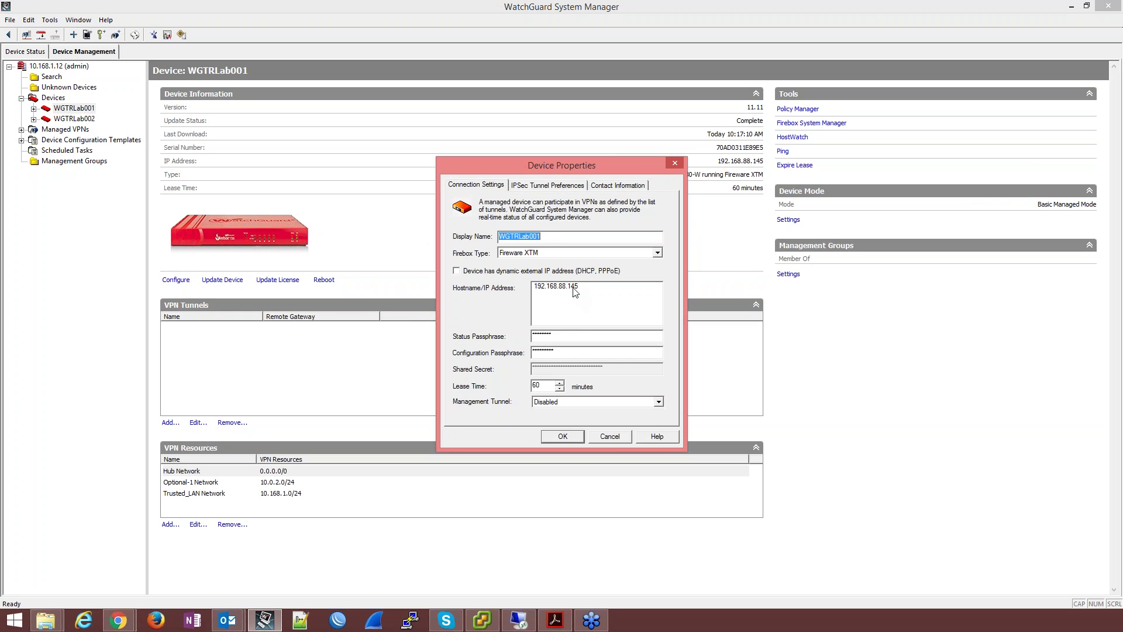
pyautogui.click(658, 253)
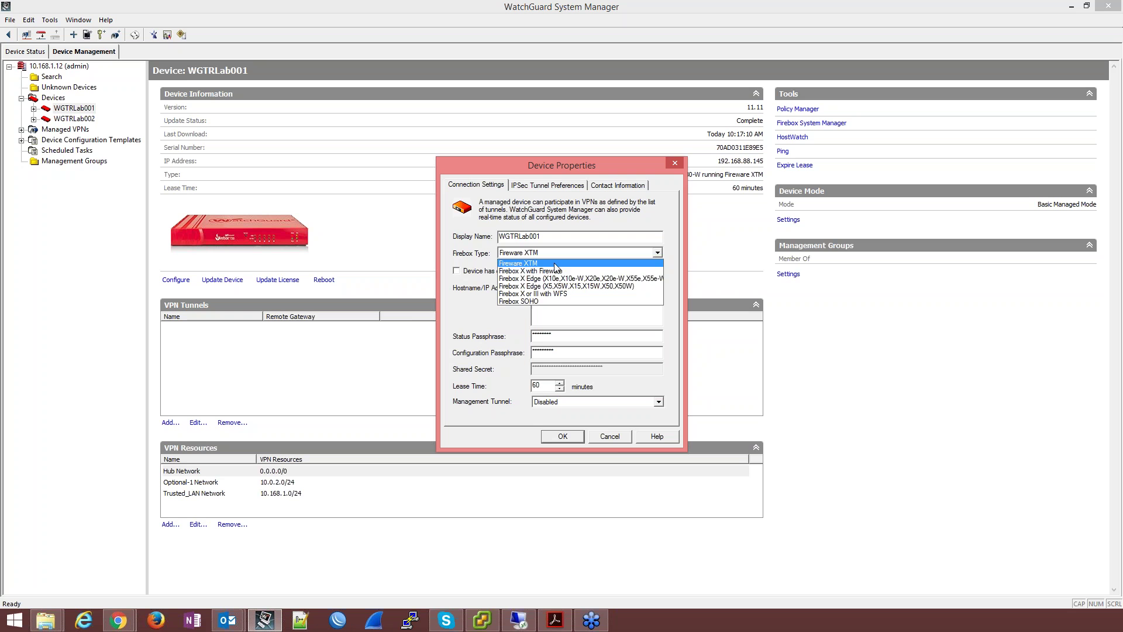
pyautogui.click(554, 265)
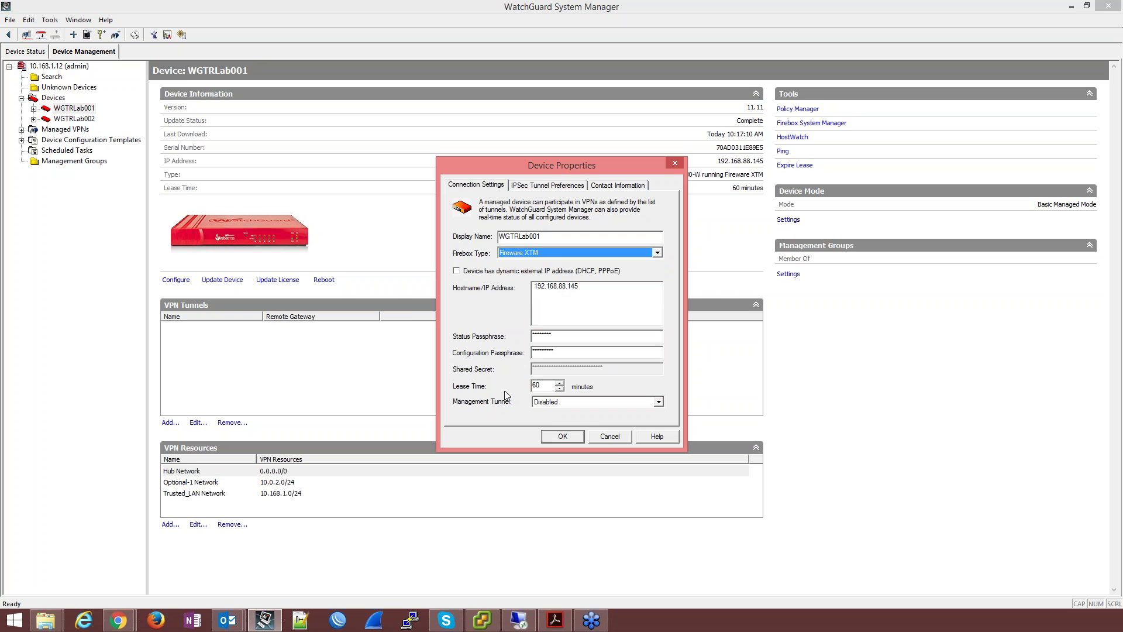
# Step: Try Server as the management tunnel, set it back to Disabled, and view IPSec tunnel preferences
pyautogui.click(544, 385)
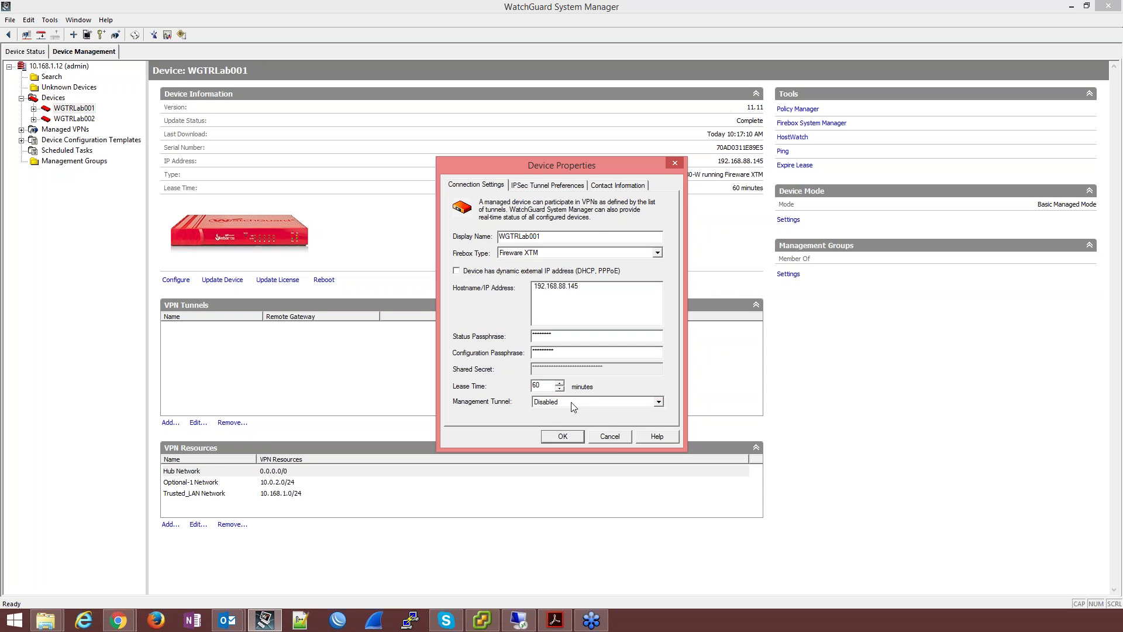
pyautogui.click(572, 403)
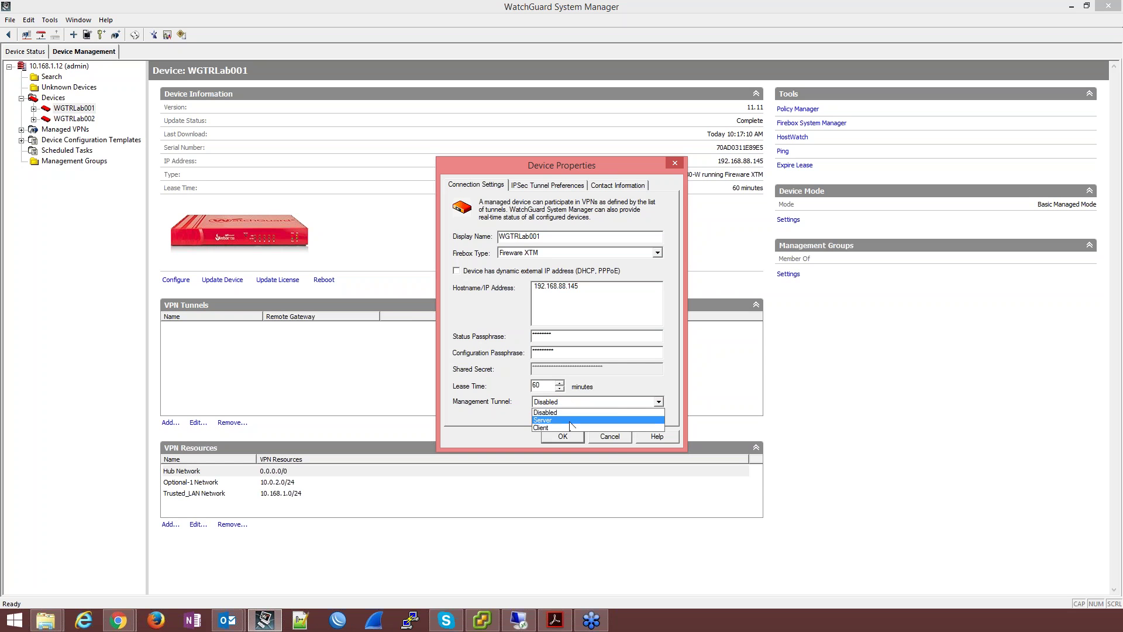
pyautogui.click(569, 421)
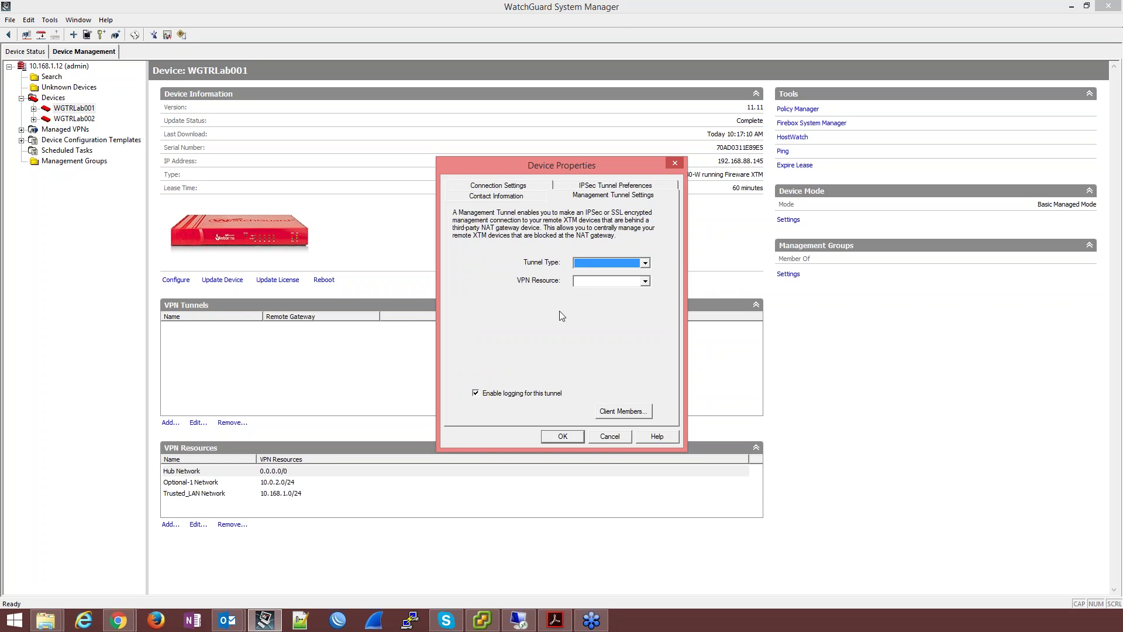
pyautogui.click(505, 186)
pyautogui.click(574, 413)
pyautogui.click(563, 432)
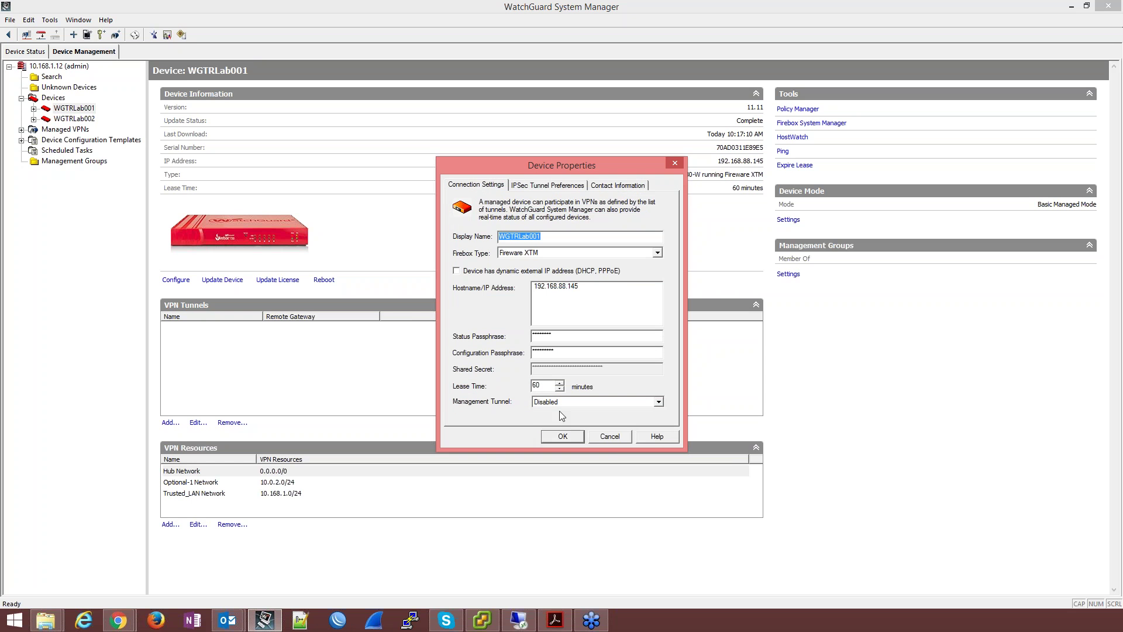
pyautogui.click(553, 187)
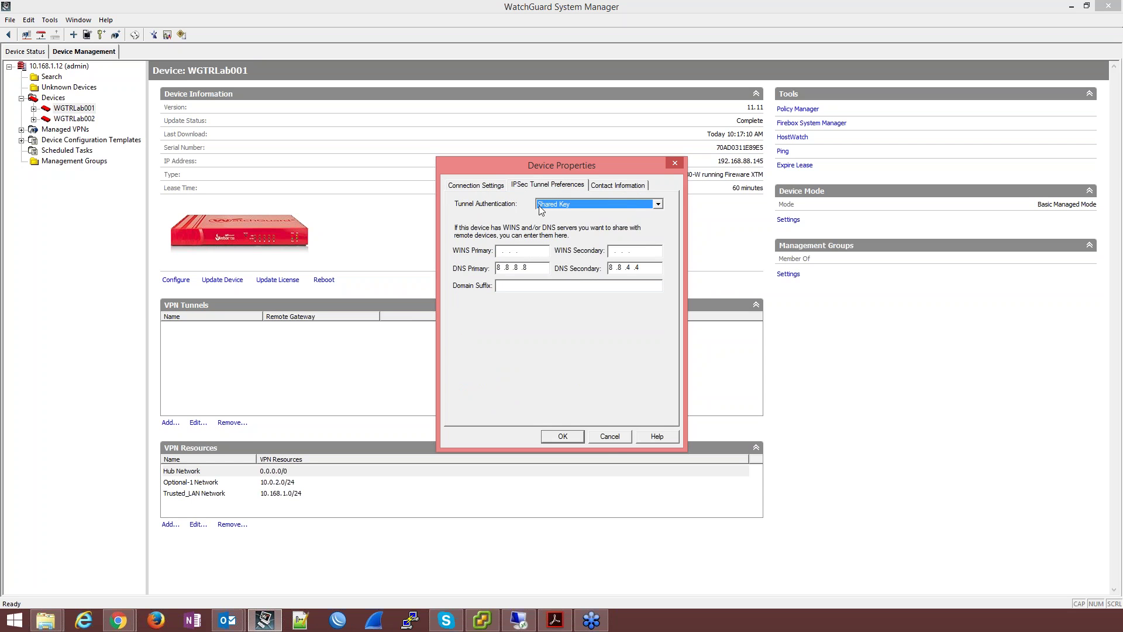
# Step: Try IPSec Firebox Certificate, then keep Shared Key as the tunnel authentication
pyautogui.click(592, 204)
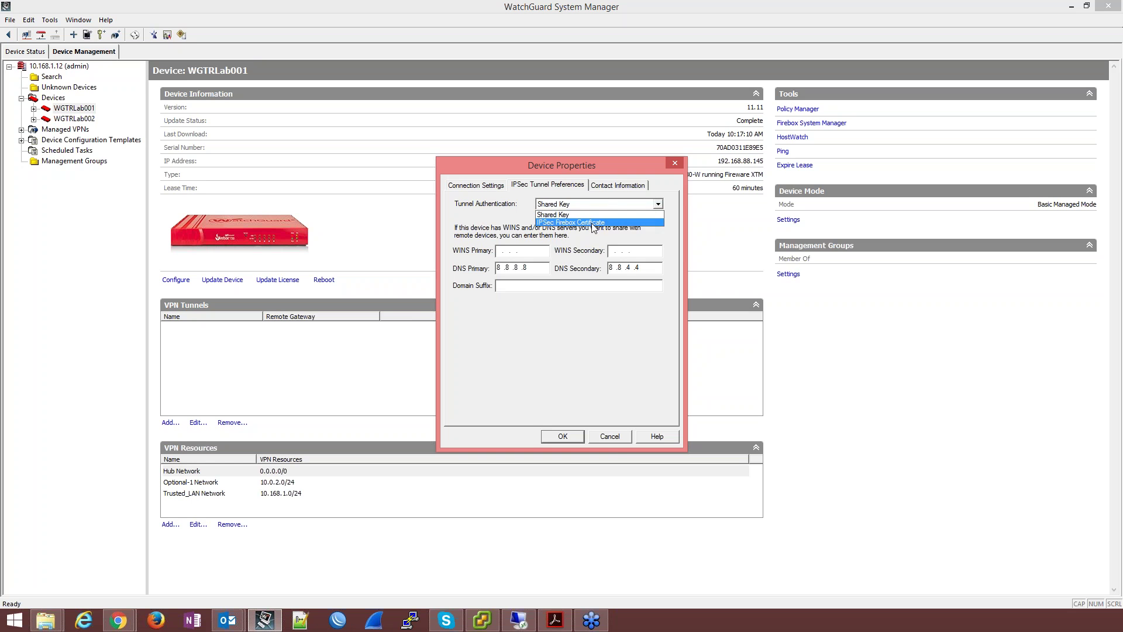
pyautogui.click(588, 214)
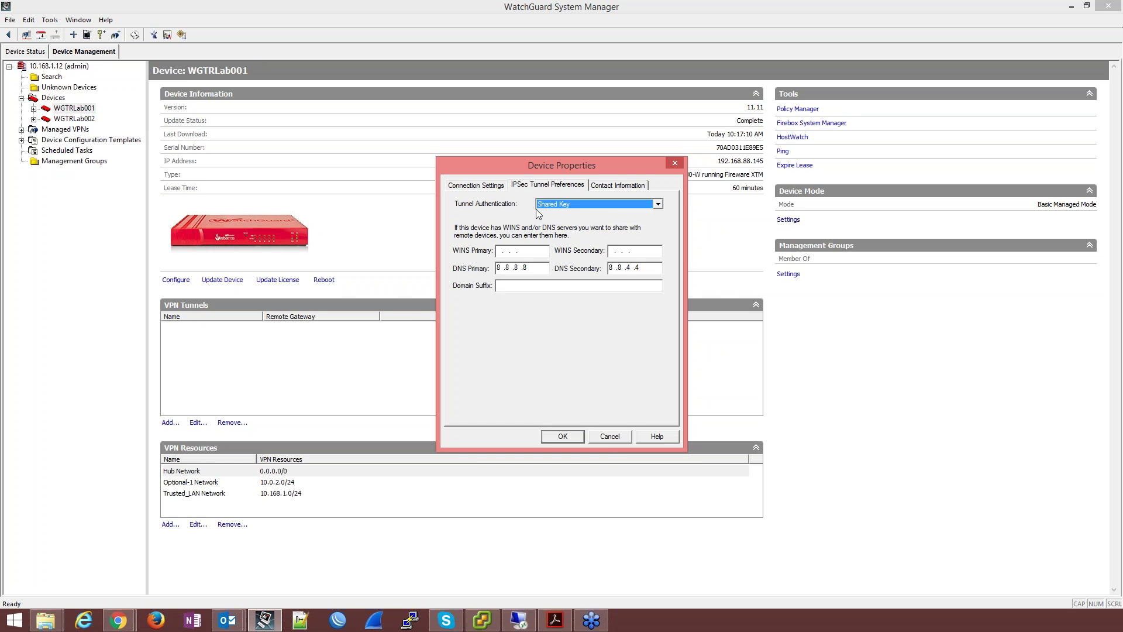
pyautogui.click(576, 208)
pyautogui.click(571, 222)
pyautogui.click(570, 206)
pyautogui.click(566, 215)
# Step: Review the contact information and contact list without changes, then accept the device properties
pyautogui.click(634, 189)
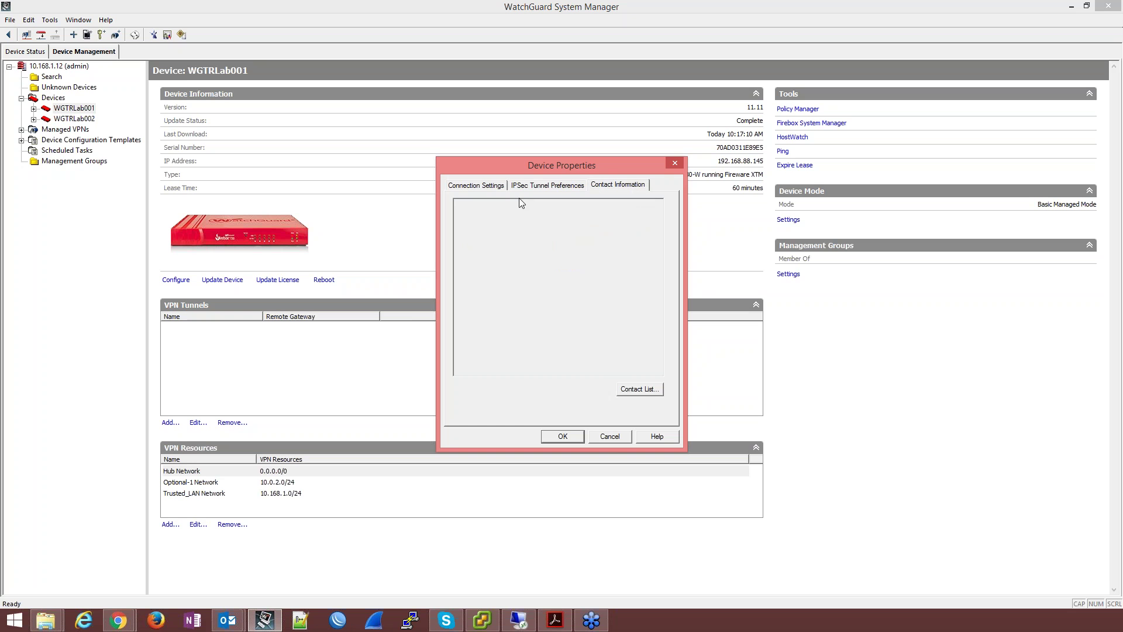
pyautogui.click(642, 389)
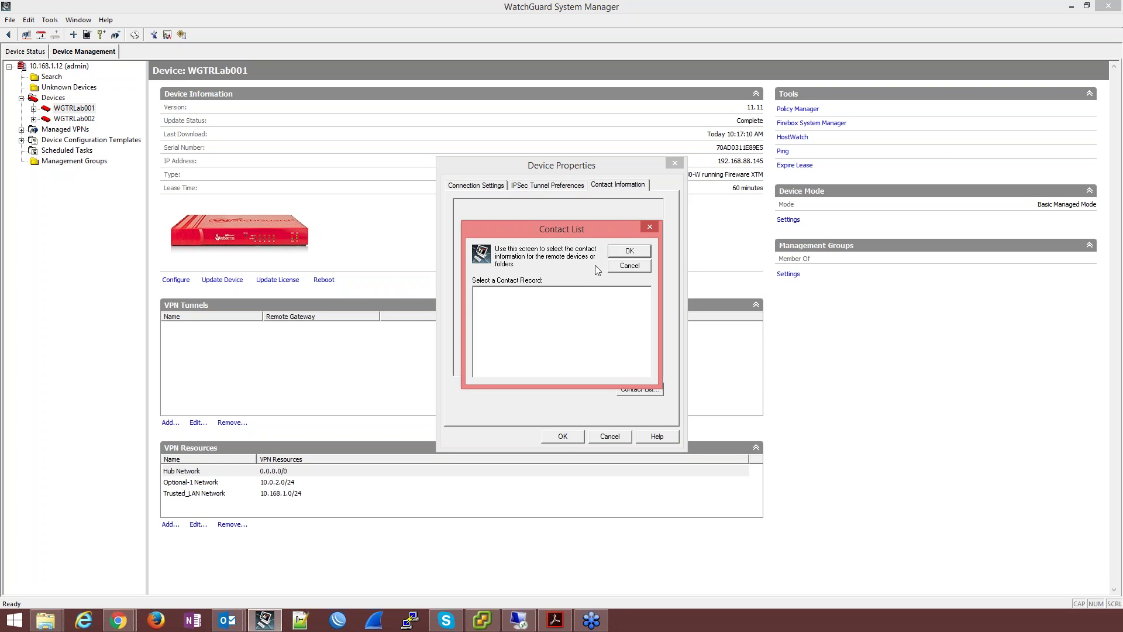
pyautogui.click(629, 250)
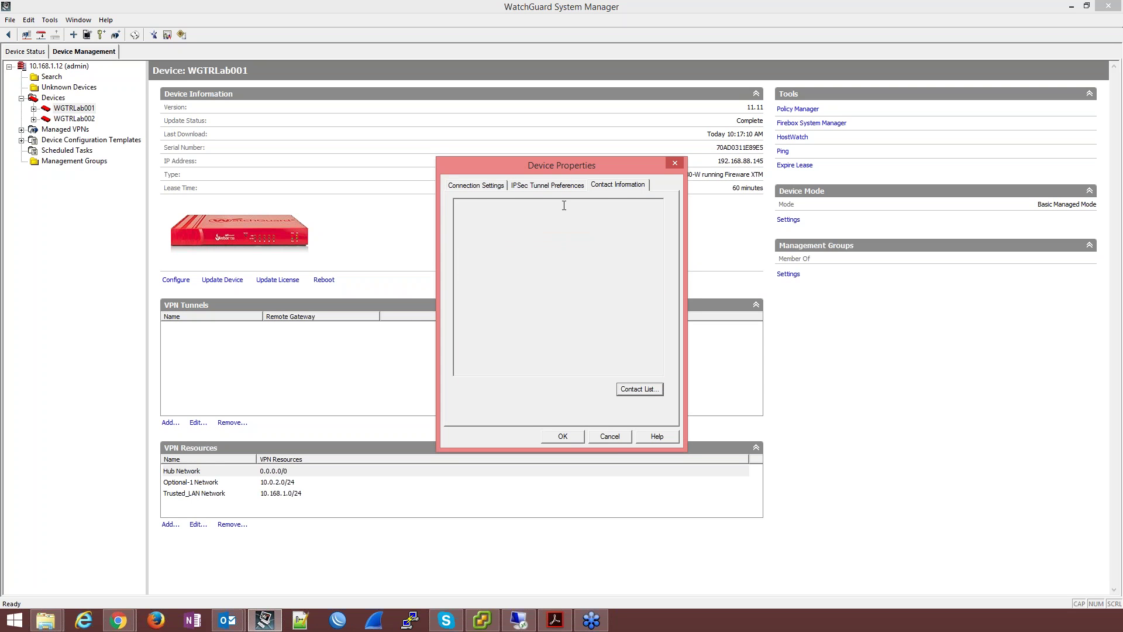
pyautogui.click(478, 186)
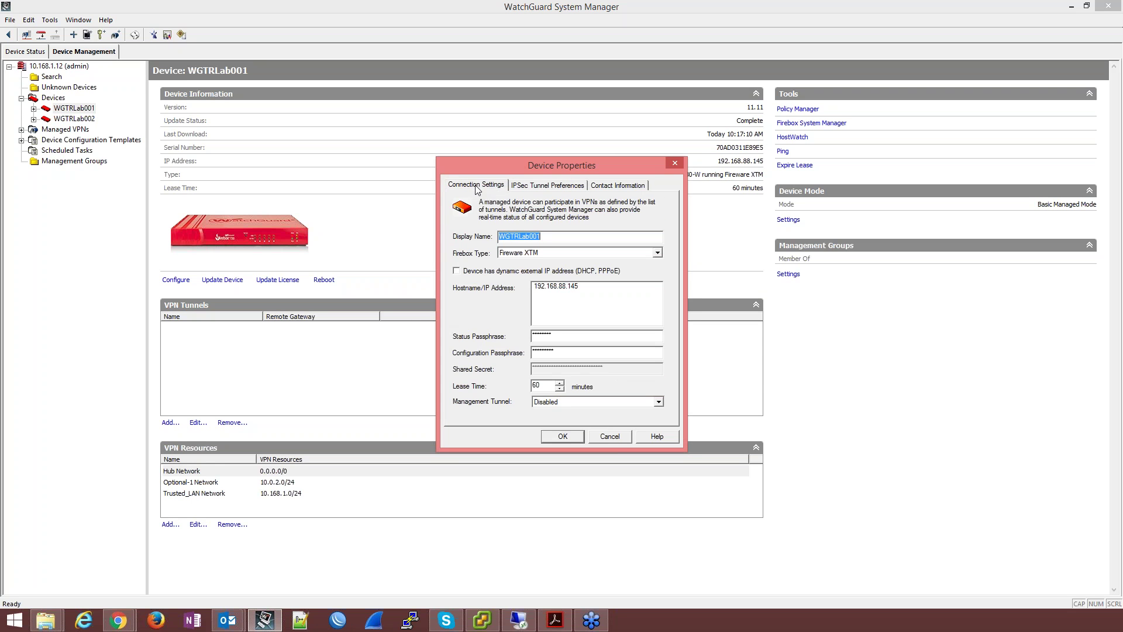
pyautogui.click(566, 437)
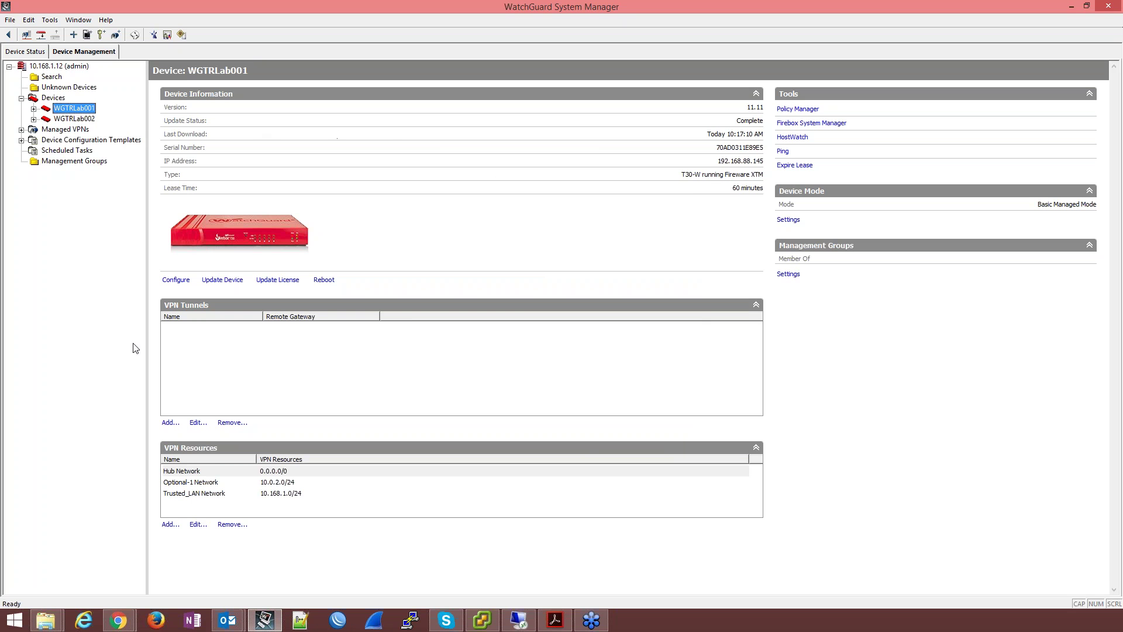
pyautogui.click(295, 472)
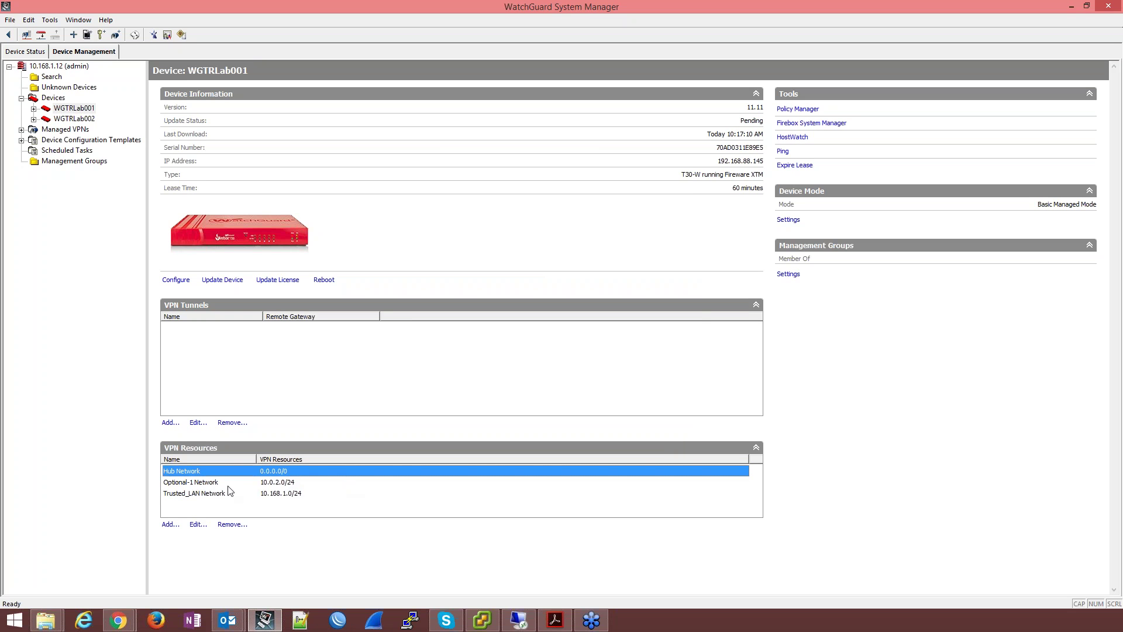
pyautogui.click(199, 482)
pyautogui.click(254, 495)
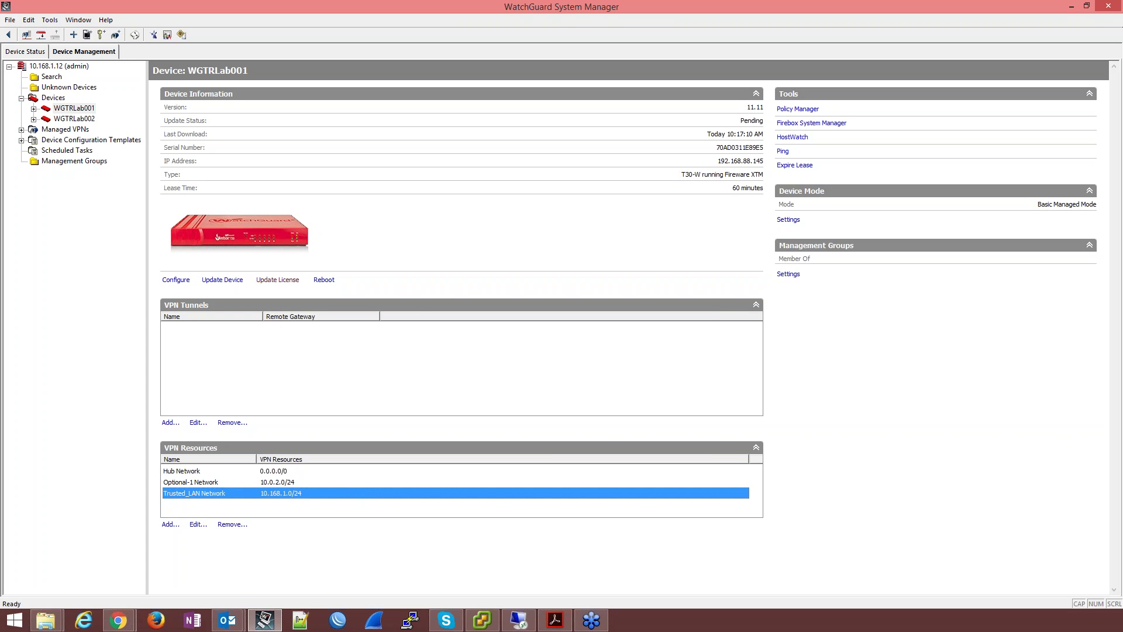
pyautogui.click(278, 280)
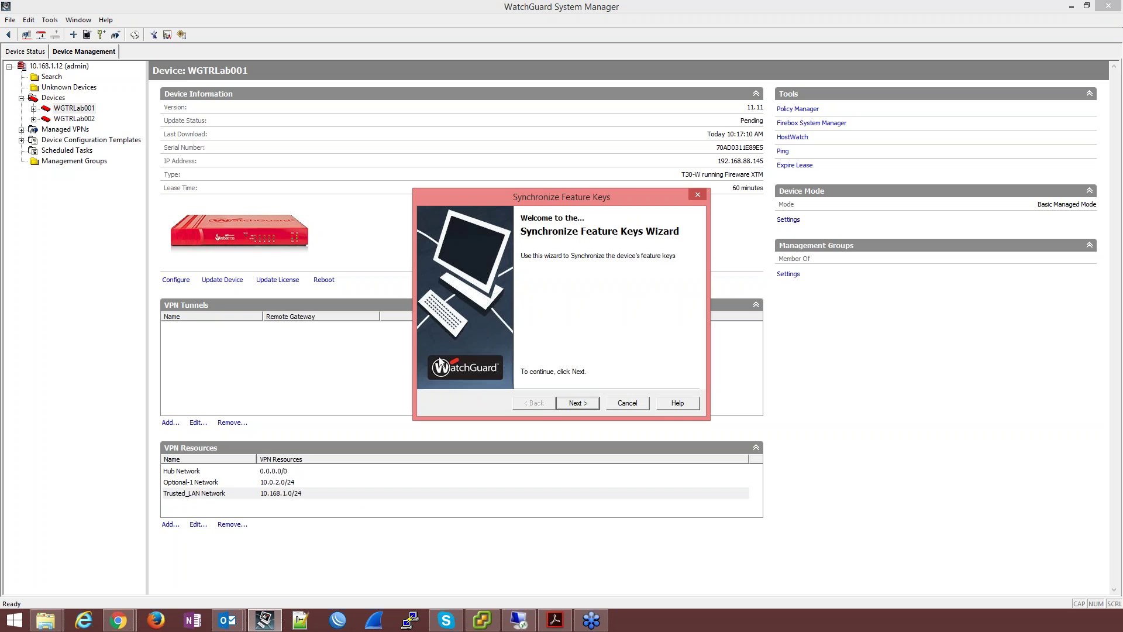
pyautogui.click(577, 405)
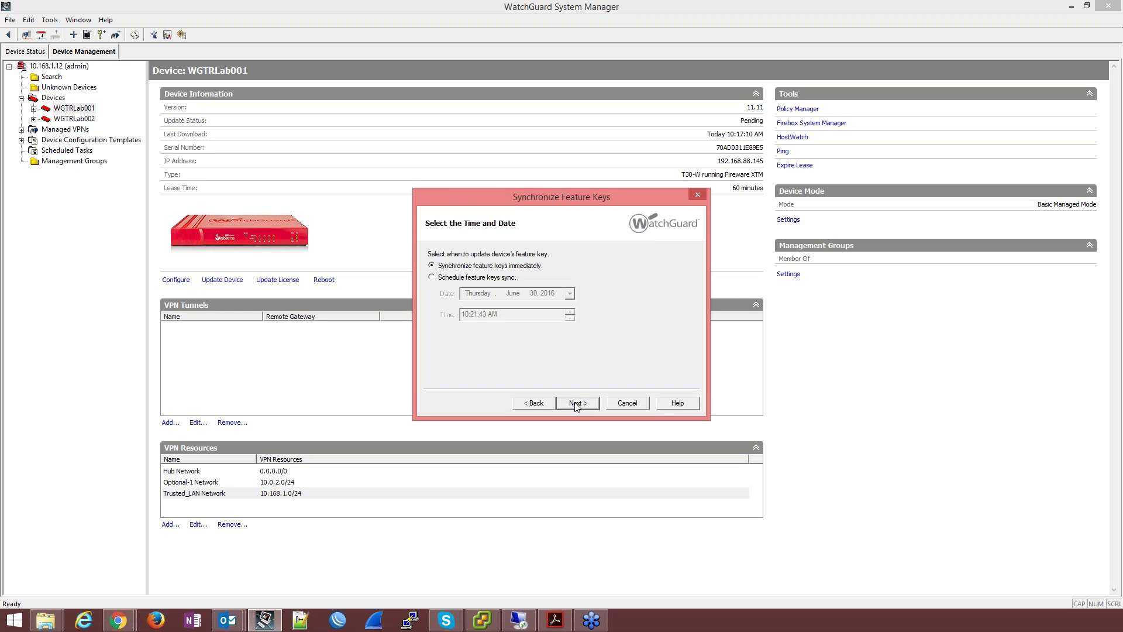
pyautogui.click(627, 403)
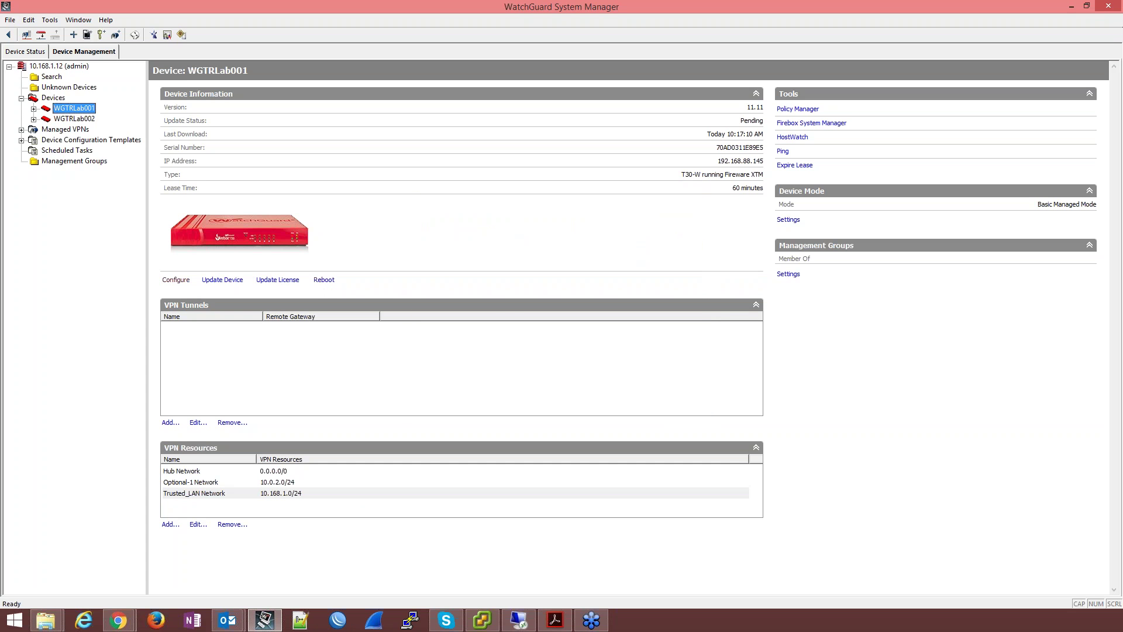
# Step: Cancel WGTRLab001's update options and select both Fireboxes in the Devices list
pyautogui.click(221, 281)
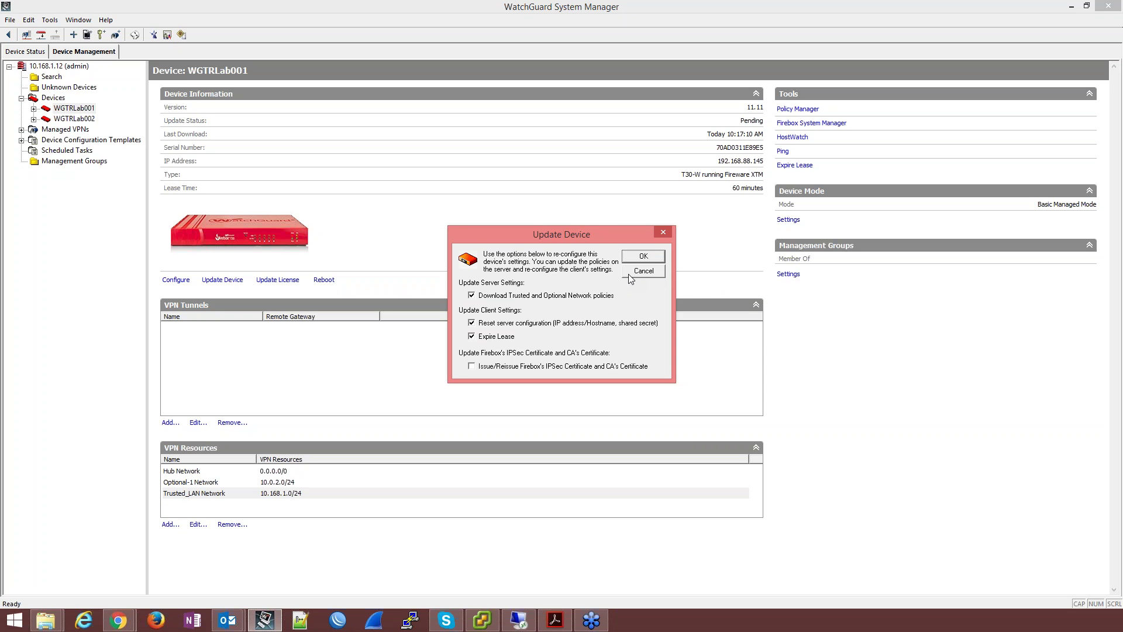
pyautogui.click(630, 274)
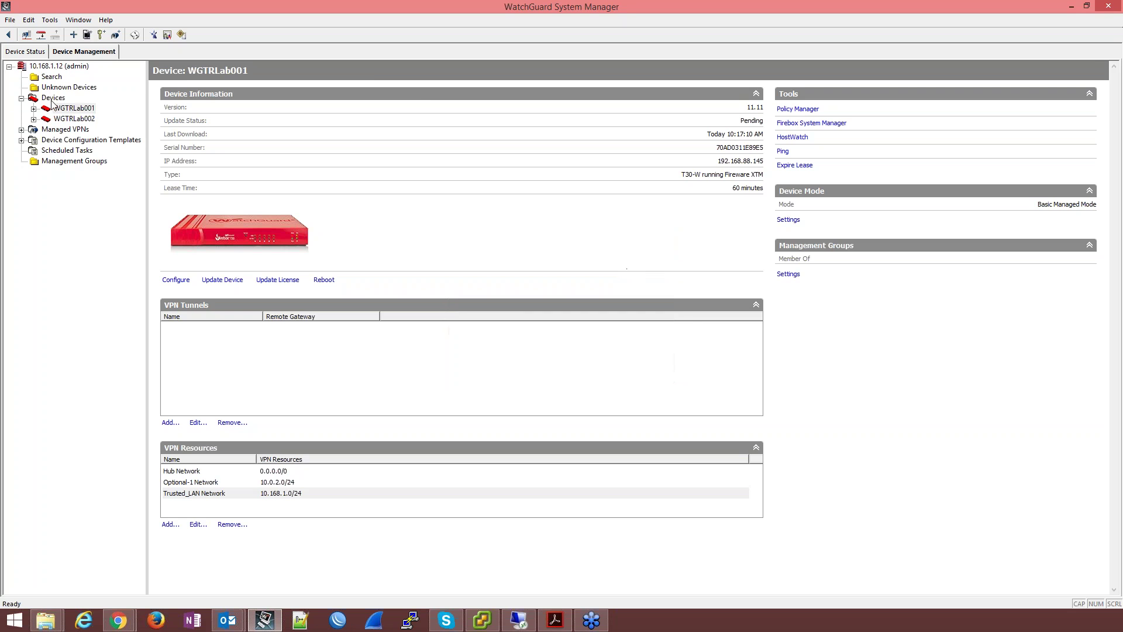
pyautogui.click(53, 100)
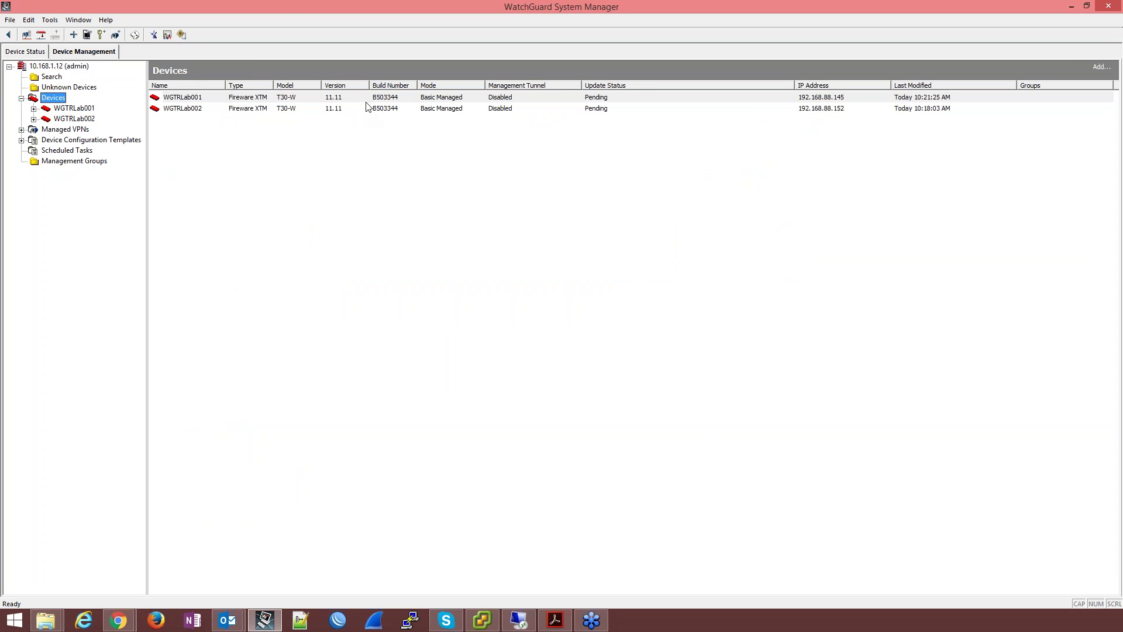
pyautogui.click(679, 100)
pyautogui.click(679, 111)
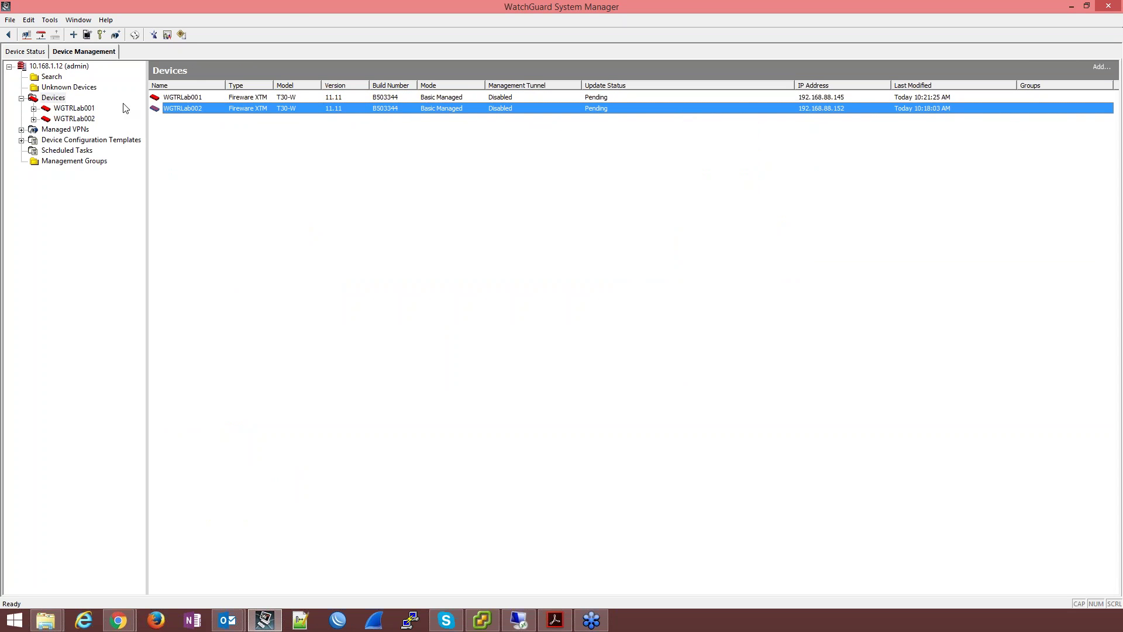
# Step: Apply the device update to WGTRLab001 with reset and Expire Lease, then show the Devices list
pyautogui.click(63, 107)
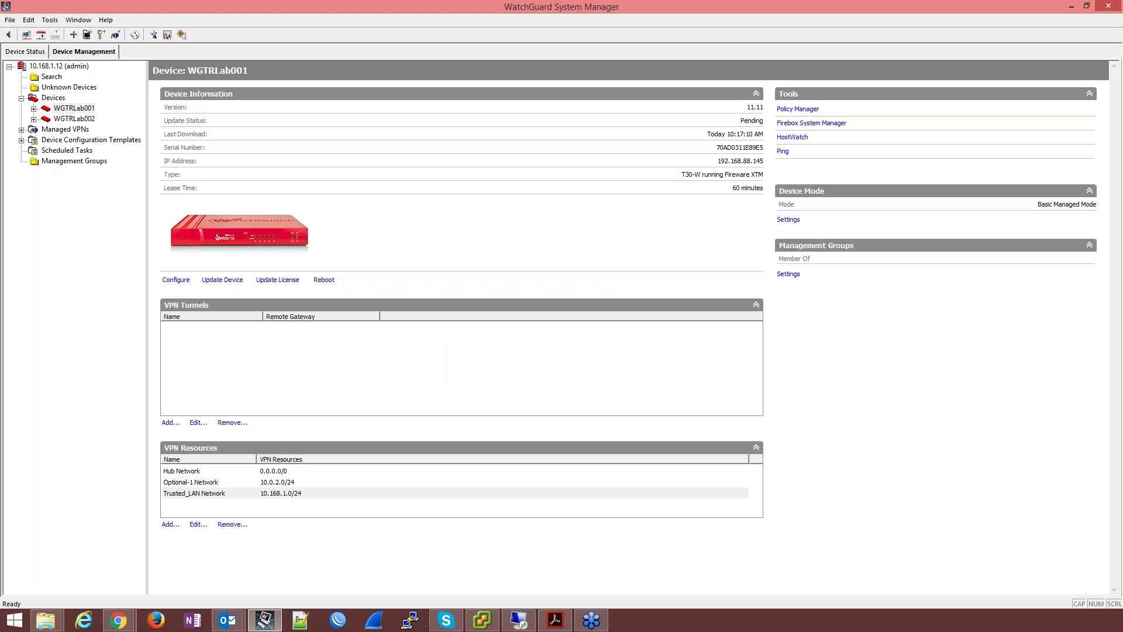
pyautogui.click(222, 279)
pyautogui.click(643, 257)
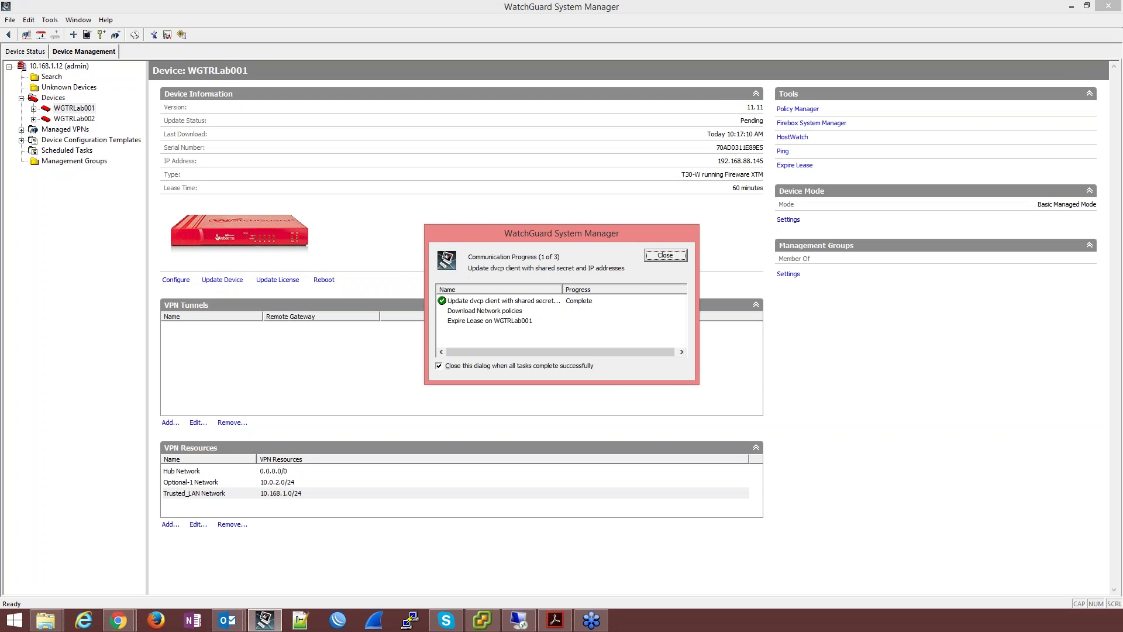
pyautogui.hotkey('alt', 'Tab')
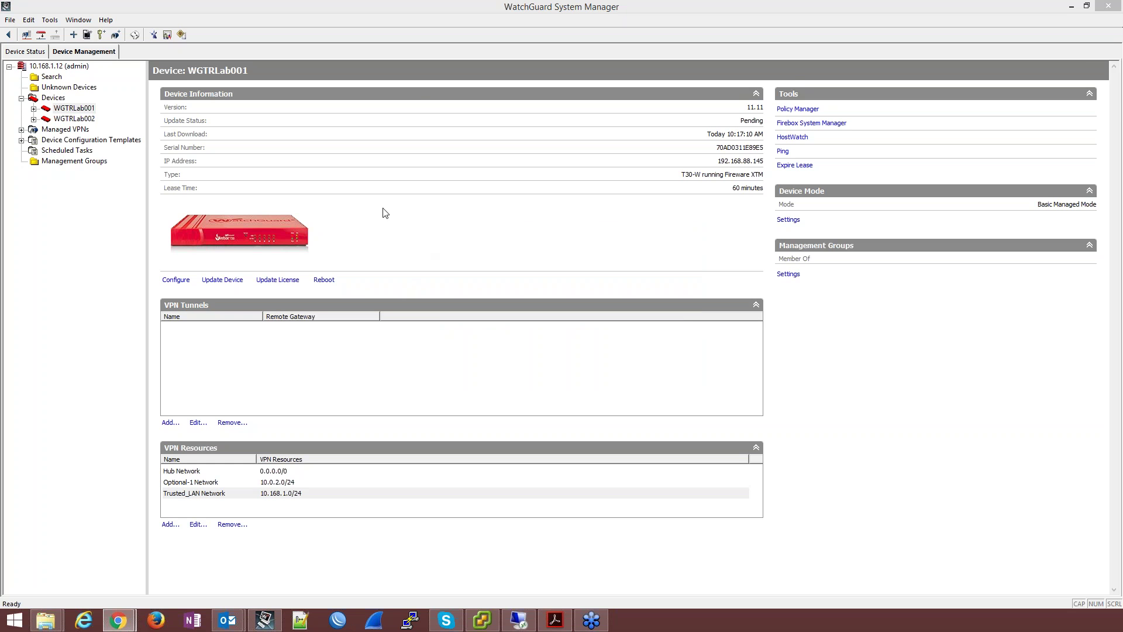
pyautogui.click(55, 100)
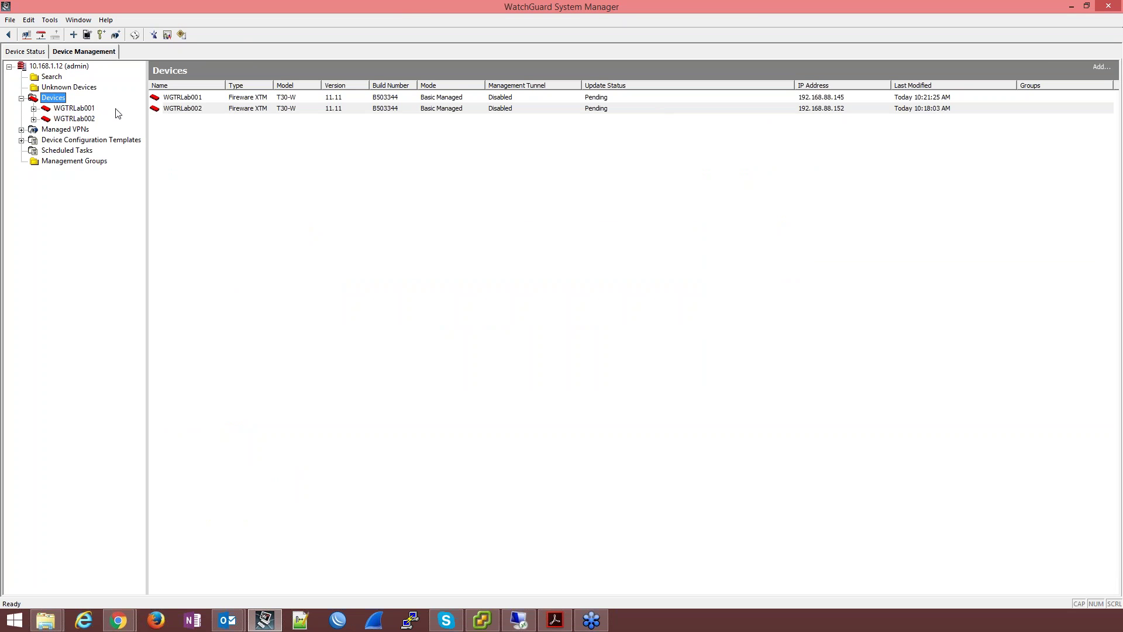
# Step: Open WGTRLab001's device page and its Device Mode settings
pyautogui.click(71, 110)
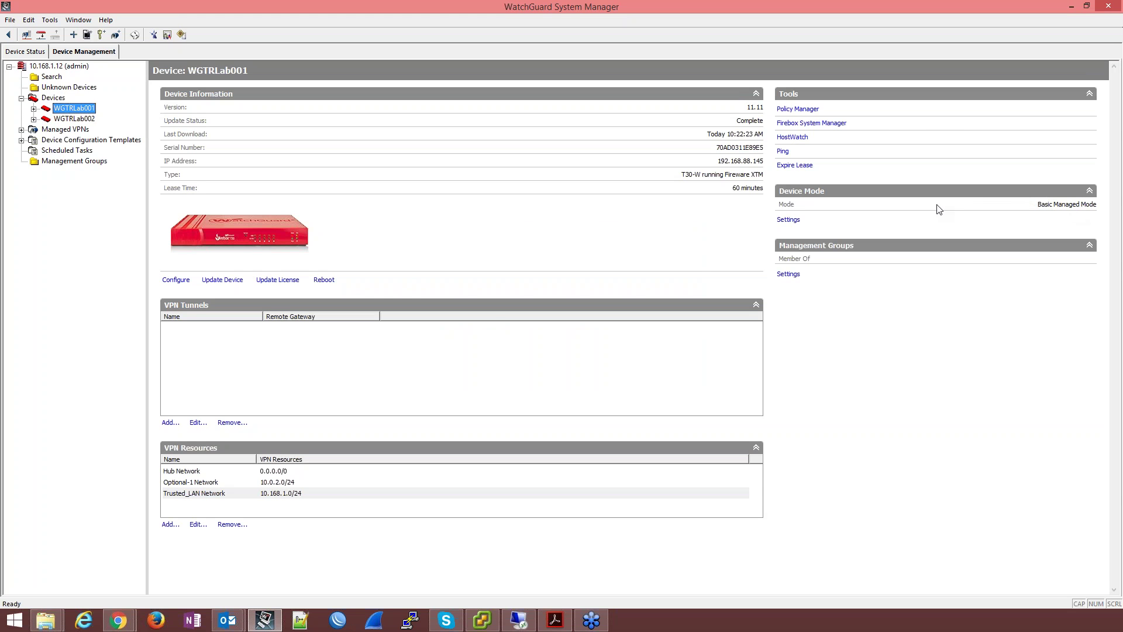
pyautogui.click(788, 220)
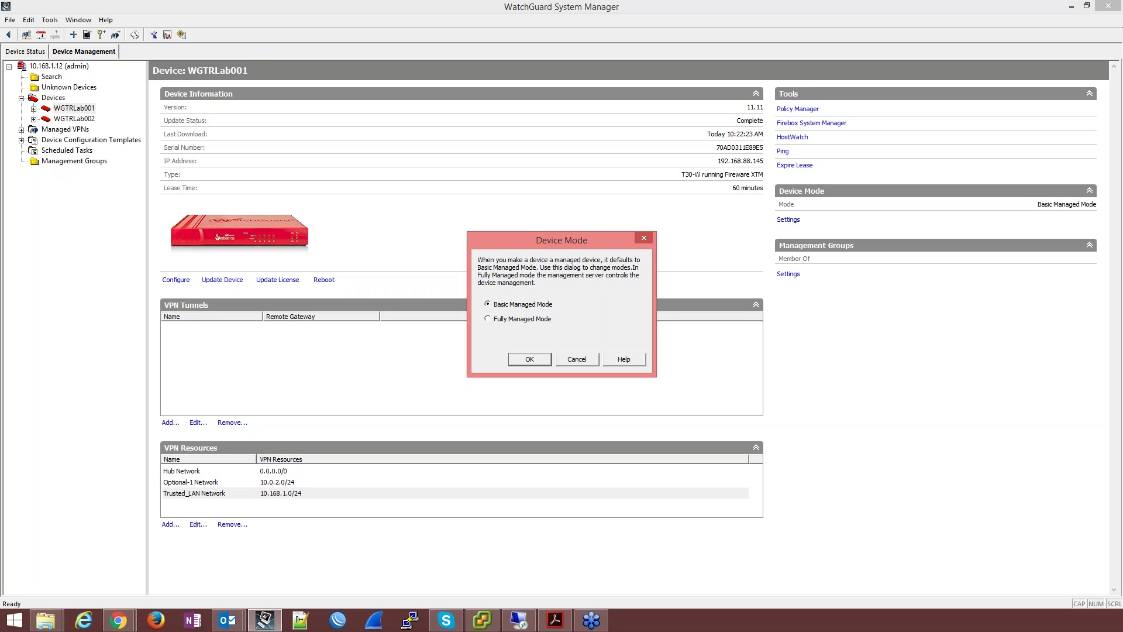
# Step: Choose Fully Managed Mode for WGTRLab001, confirm the switch, and move to WGTRLab002's page
pyautogui.hotkey('alt', 'Tab')
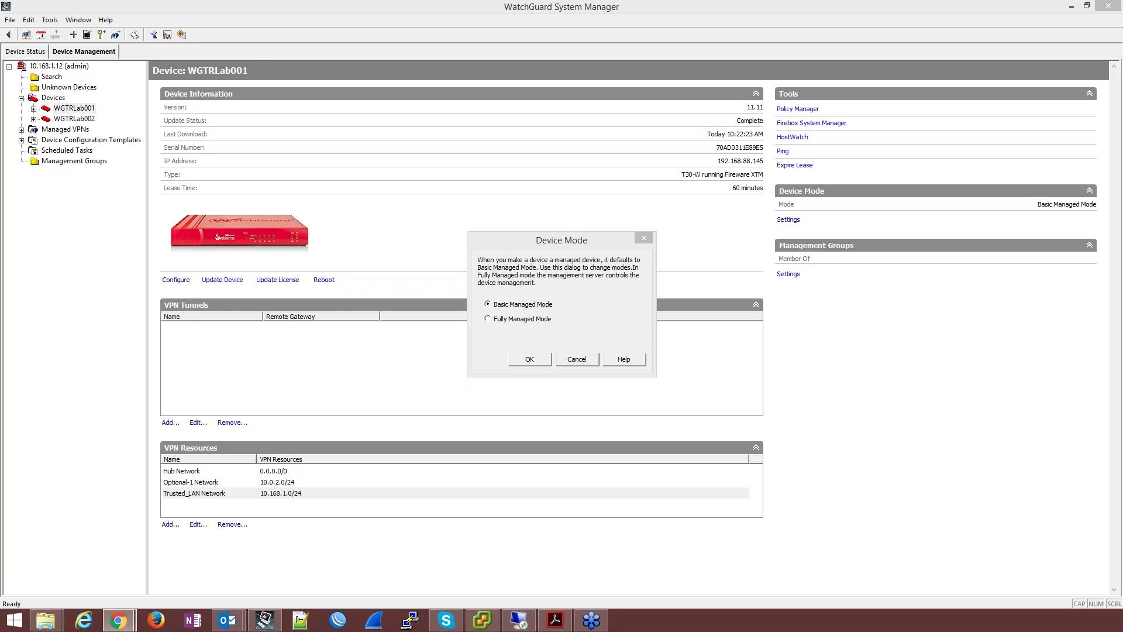
pyautogui.click(511, 321)
pyautogui.click(530, 359)
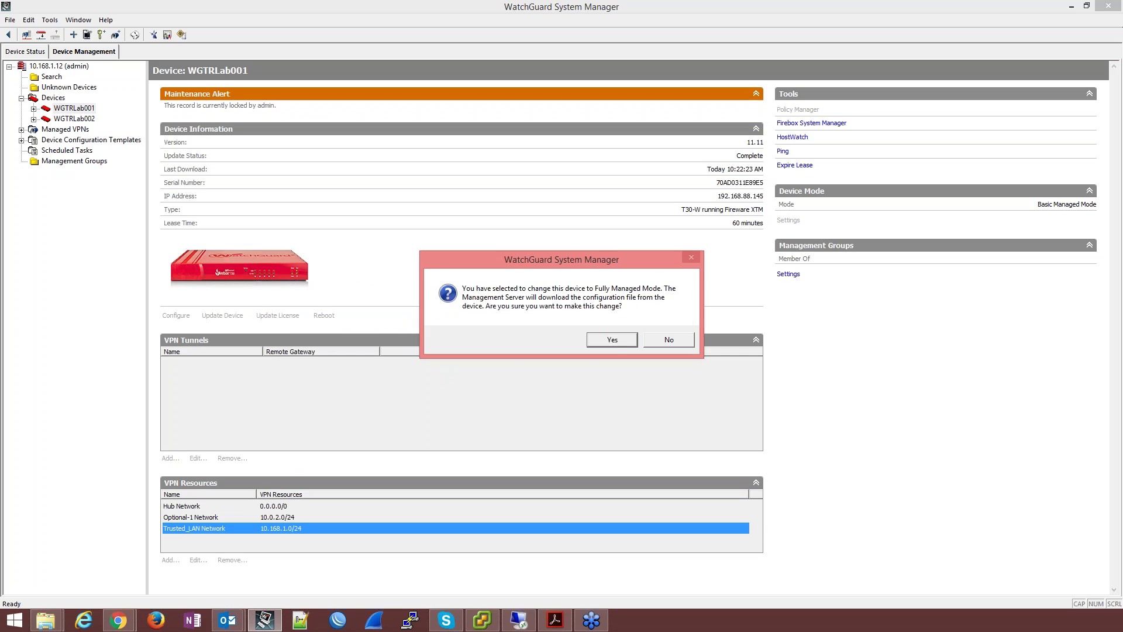
pyautogui.click(612, 340)
pyautogui.click(677, 337)
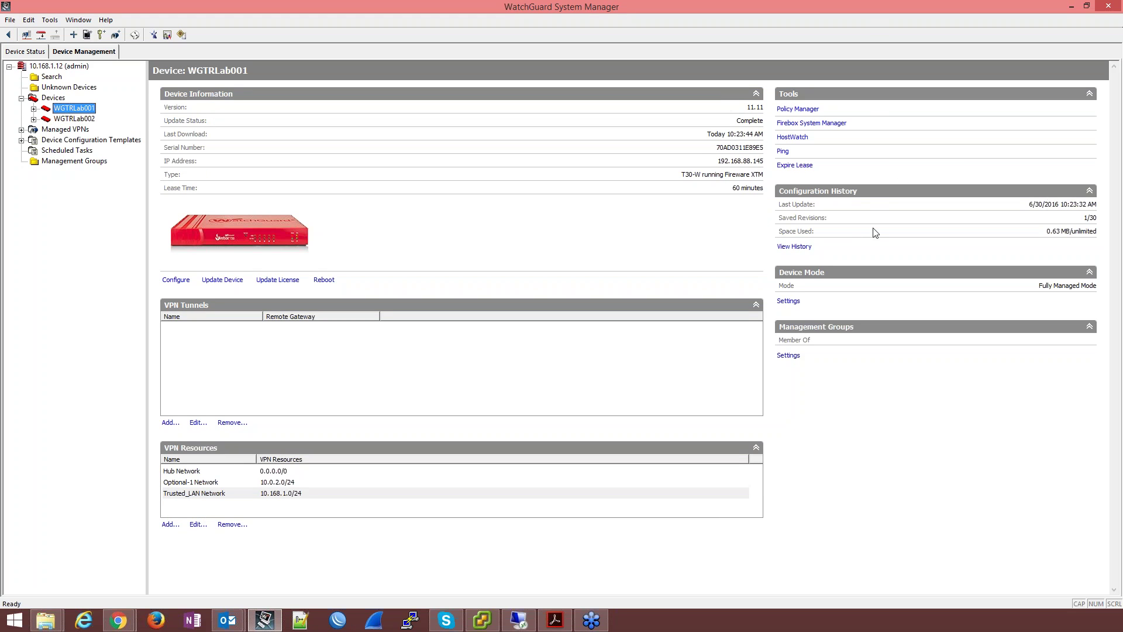
pyautogui.click(74, 119)
# Step: Switch WGTRLab002 to Fully Managed Mode as well and display the Devices list
pyautogui.click(788, 219)
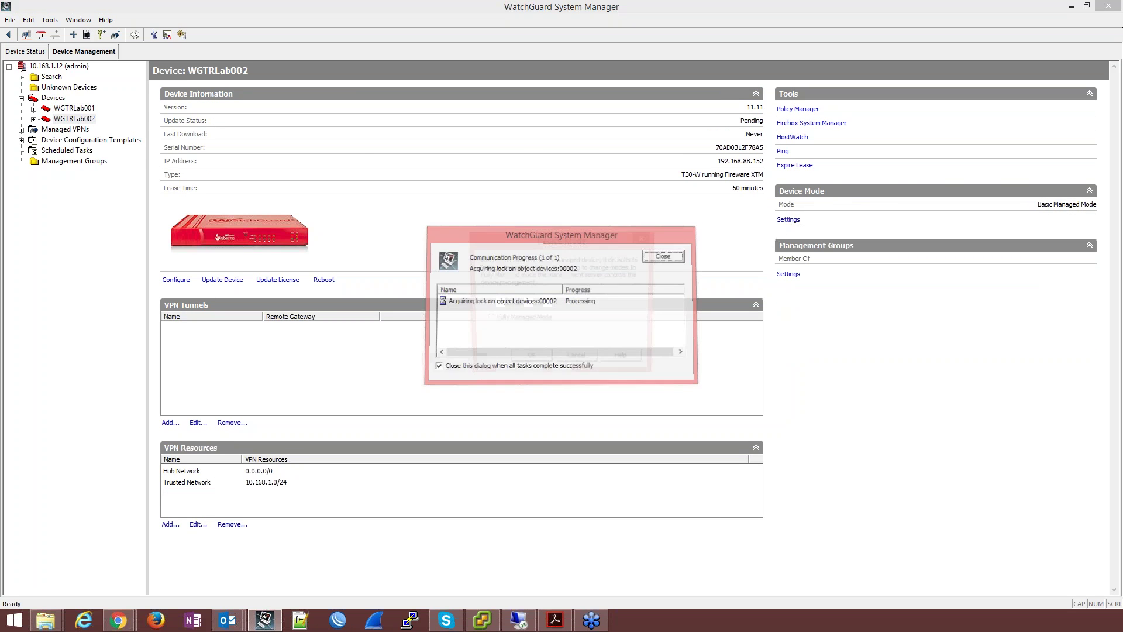
pyautogui.click(516, 321)
pyautogui.click(530, 359)
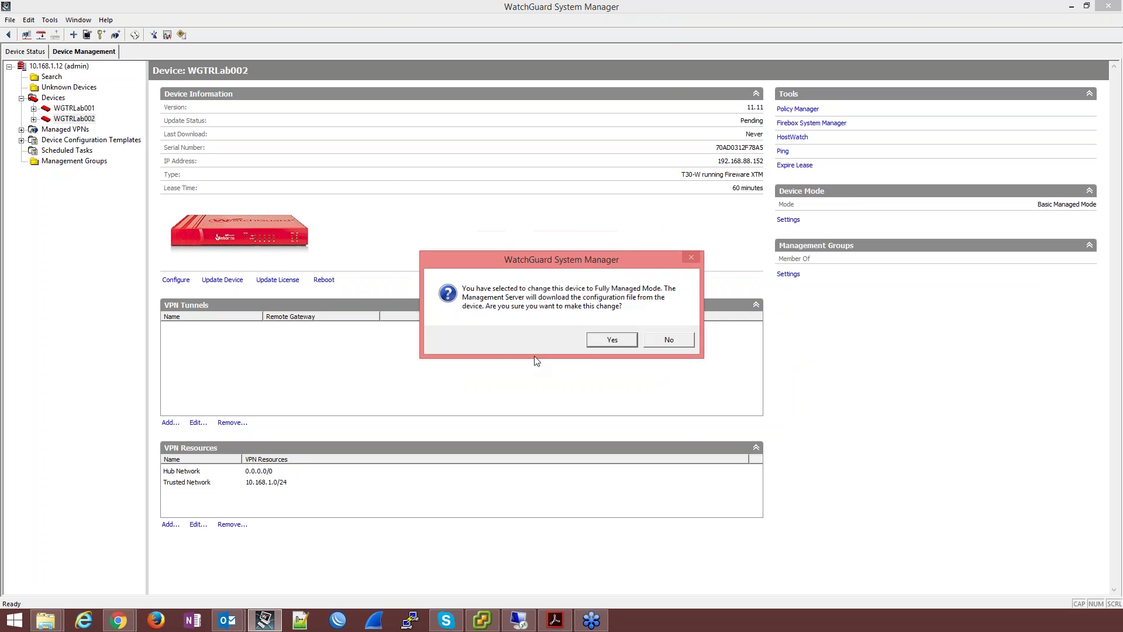
pyautogui.click(598, 337)
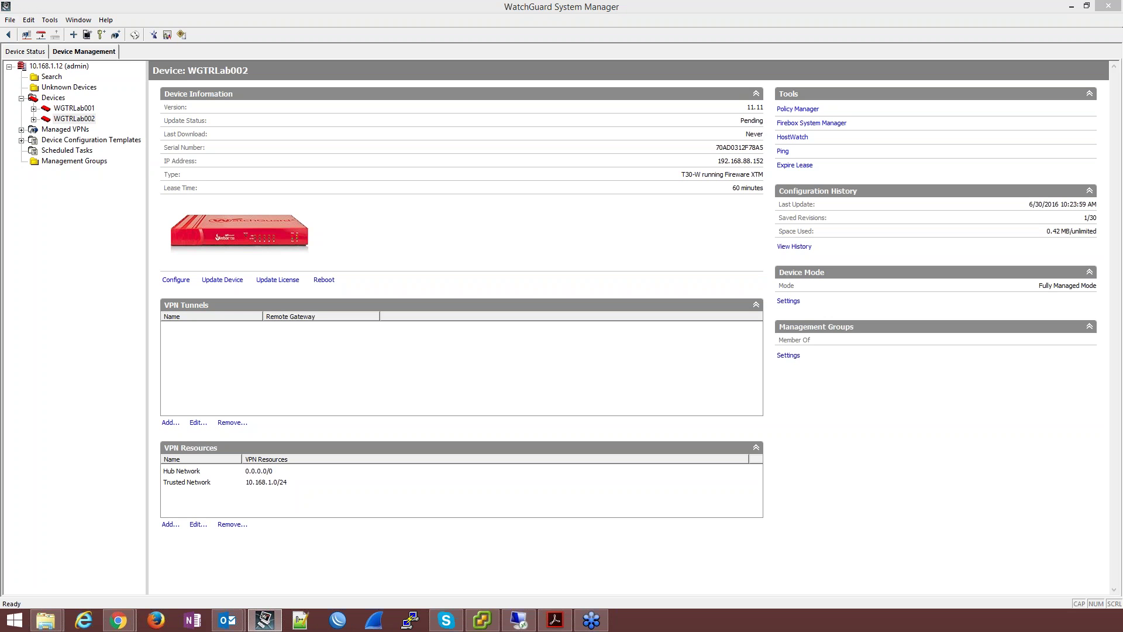
pyautogui.click(54, 98)
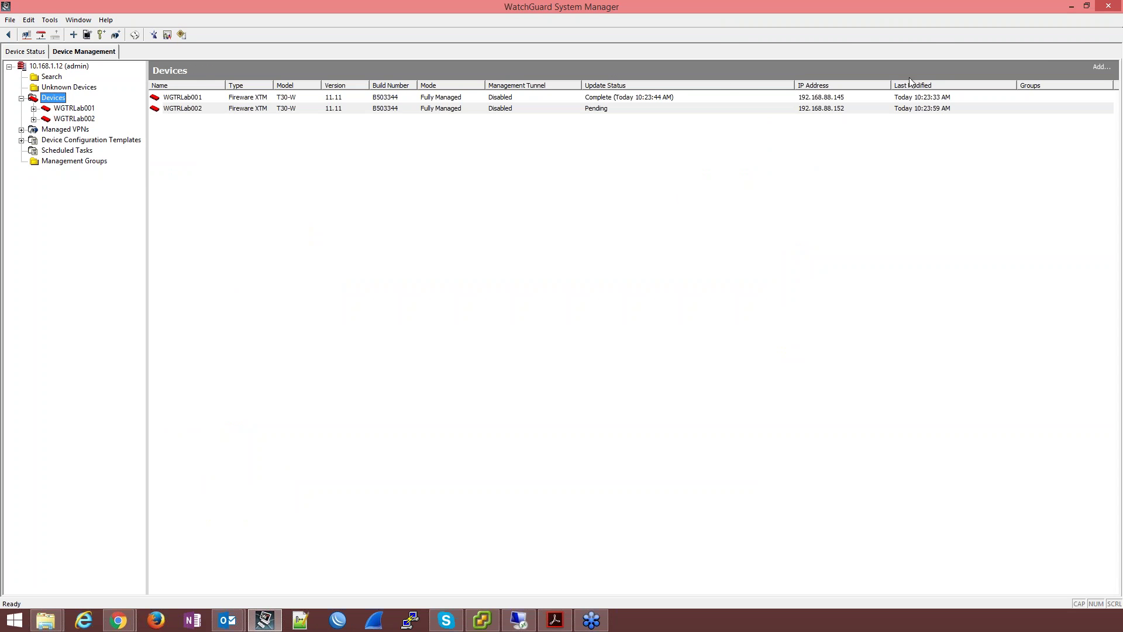
# Step: Select both devices and look at the device and Devices-folder action menus without choosing
pyautogui.click(442, 100)
pyautogui.click(442, 110)
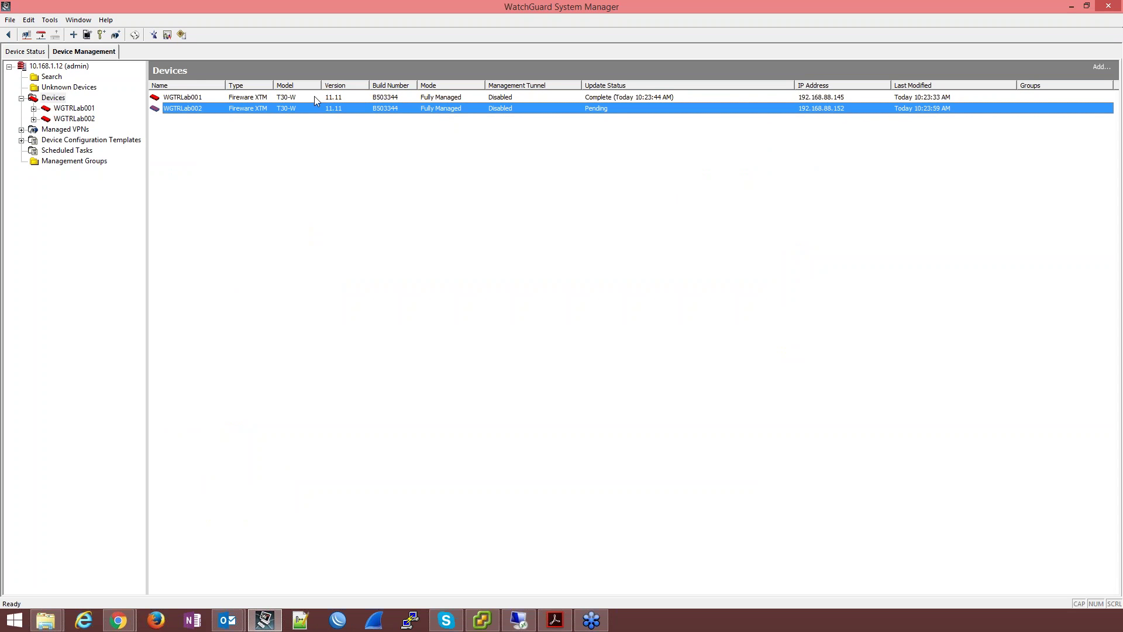
pyautogui.click(346, 157)
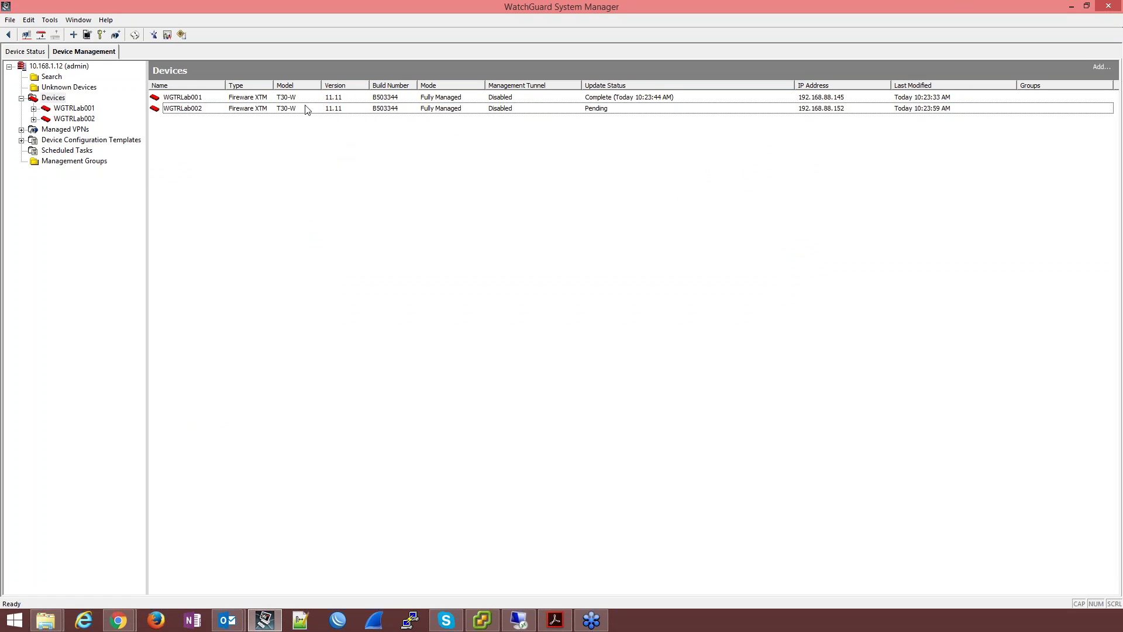
pyautogui.rightClick(304, 106)
pyautogui.click(259, 156)
pyautogui.rightClick(46, 99)
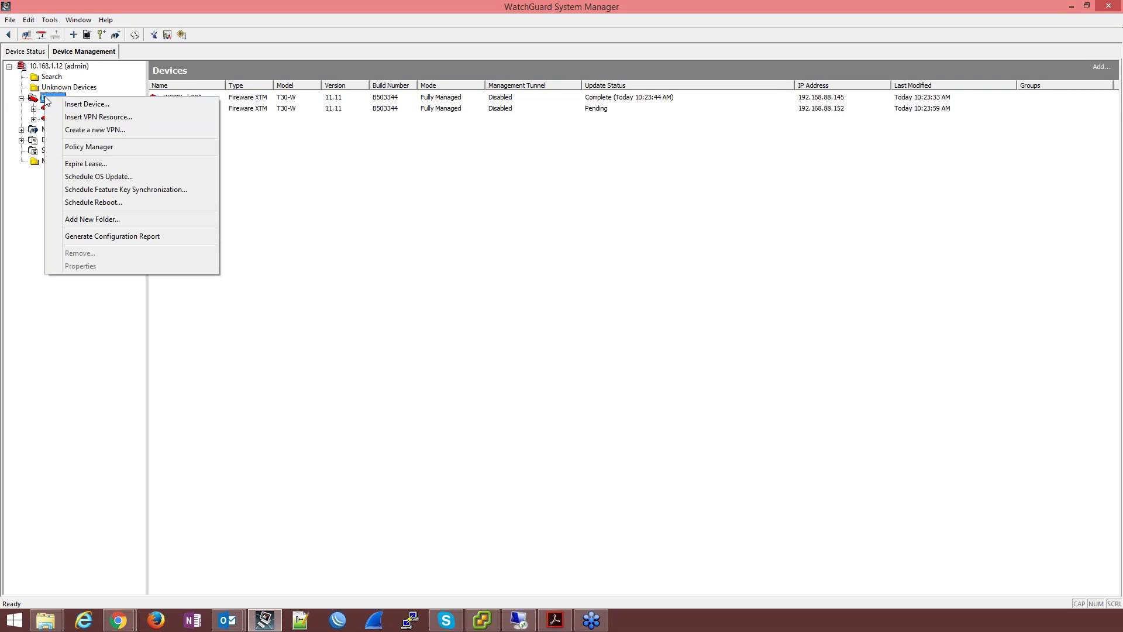
pyautogui.click(60, 376)
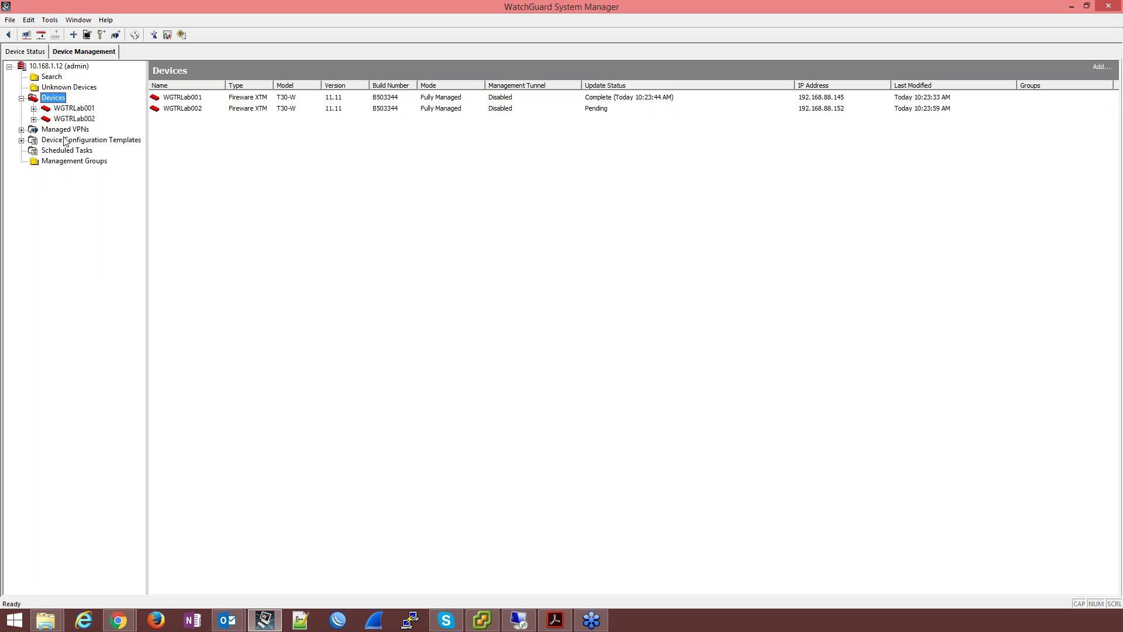
# Step: Open WGTRLab002's information page and its Update Device options
pyautogui.click(65, 109)
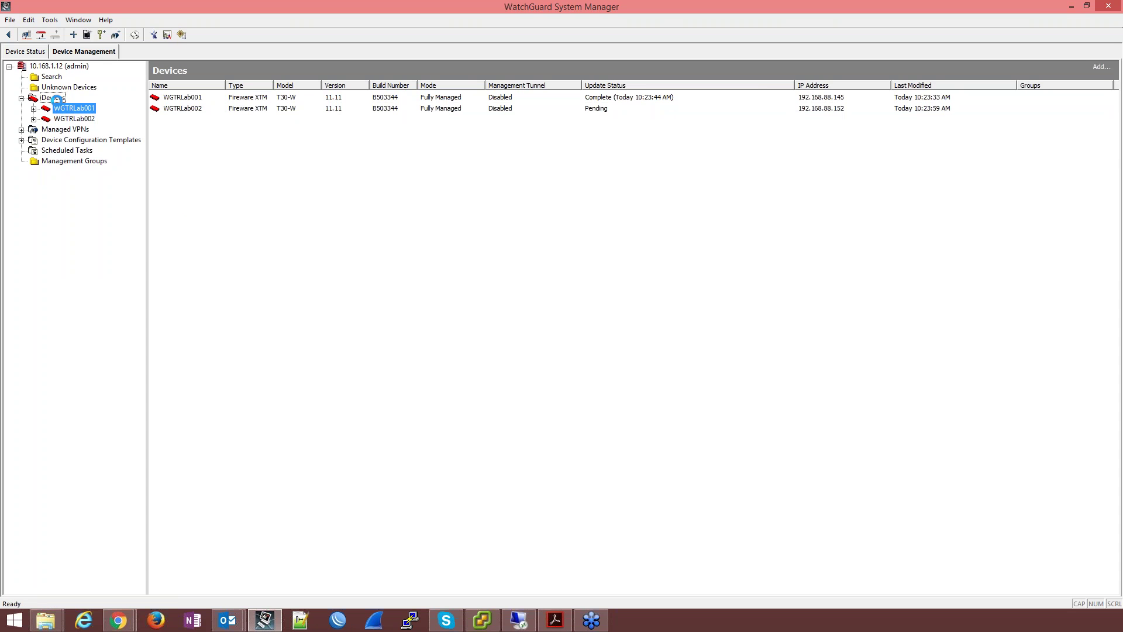
pyautogui.click(54, 98)
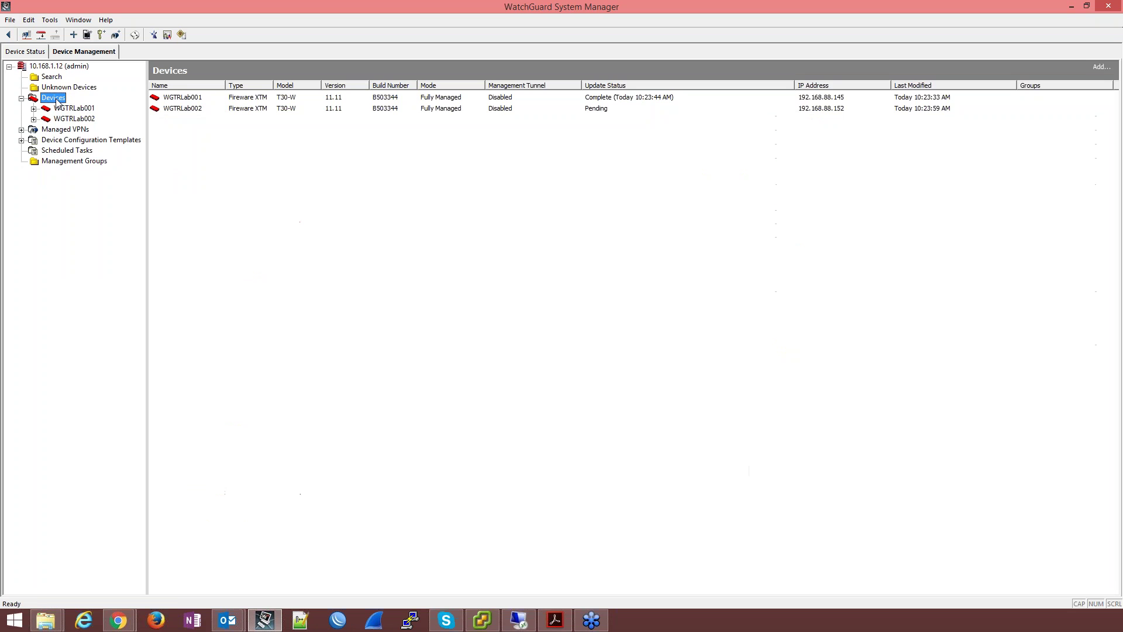
pyautogui.click(71, 119)
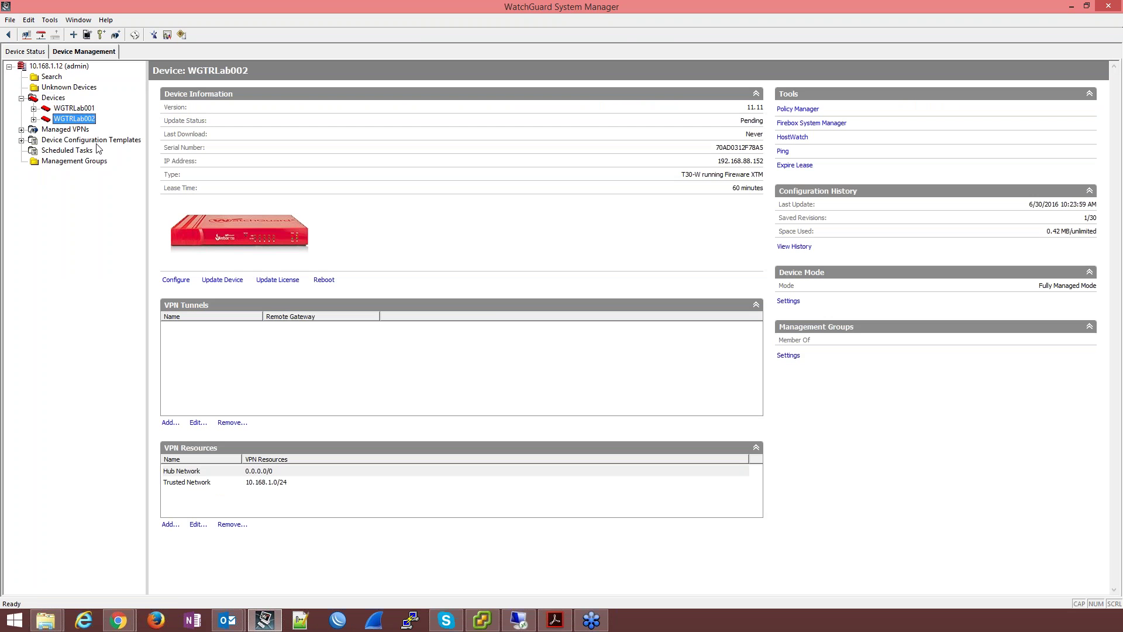
pyautogui.click(223, 281)
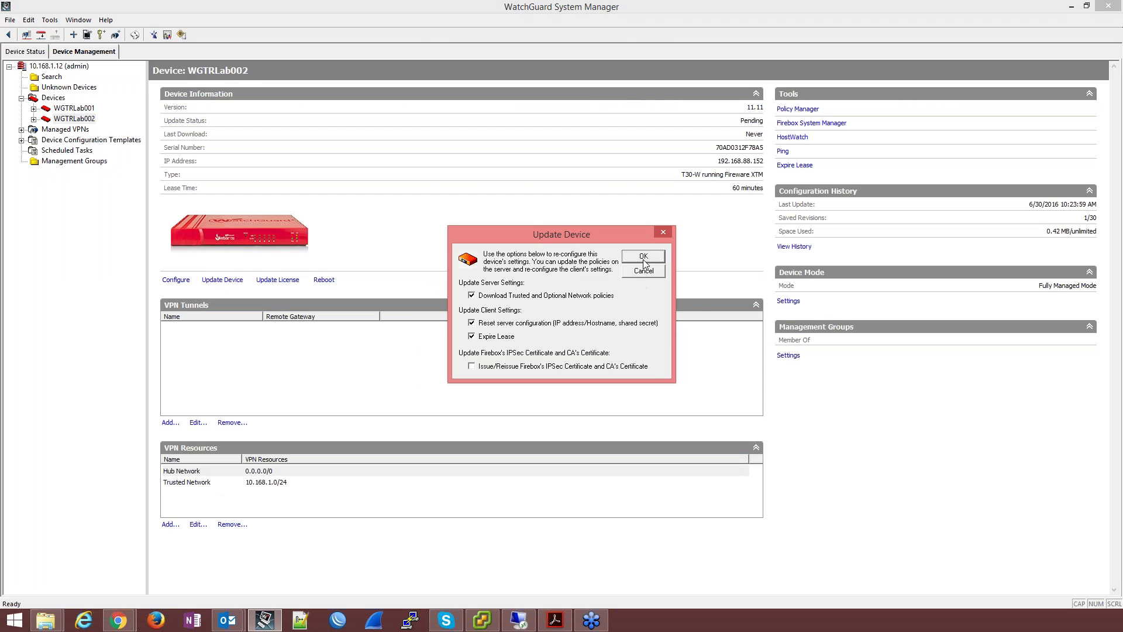
# Step: Apply WGTRLab002's update with policy download, server reset and lease expiry ticked
pyautogui.click(642, 258)
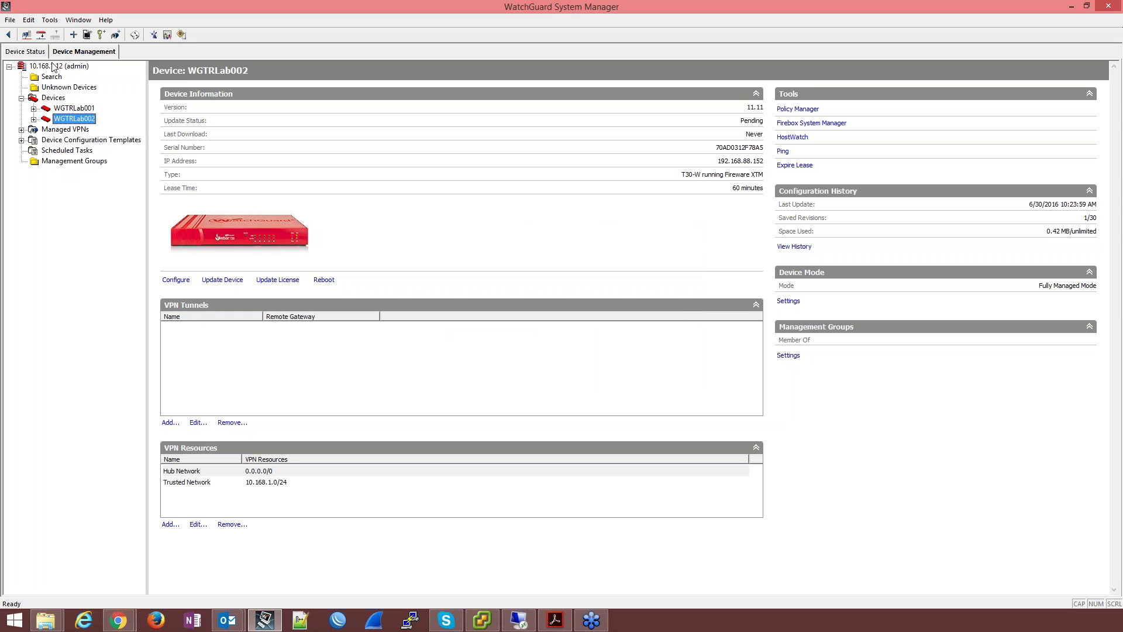
# Step: In Device Status, expand the 10.168.1.12 management server to show its devices
pyautogui.click(26, 52)
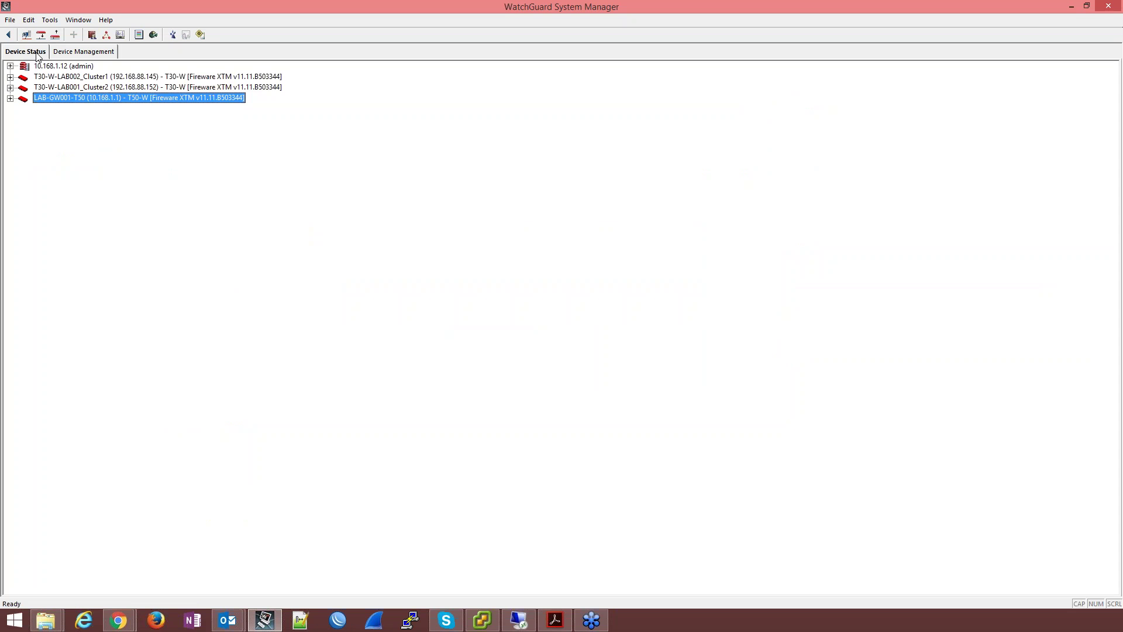
pyautogui.click(72, 78)
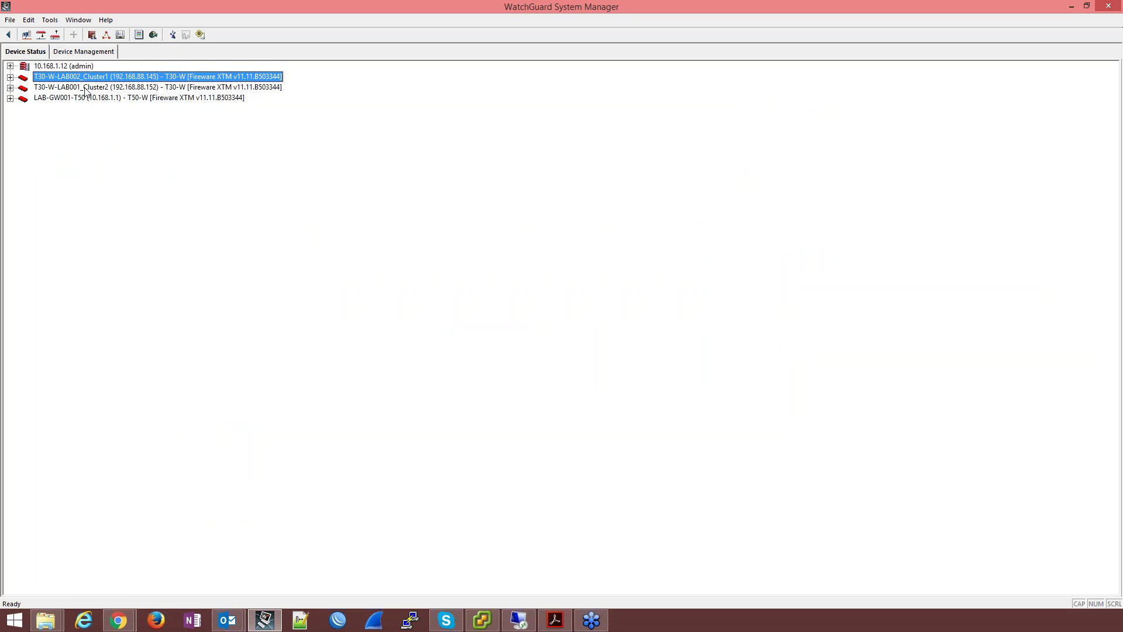
pyautogui.click(85, 89)
pyautogui.click(75, 68)
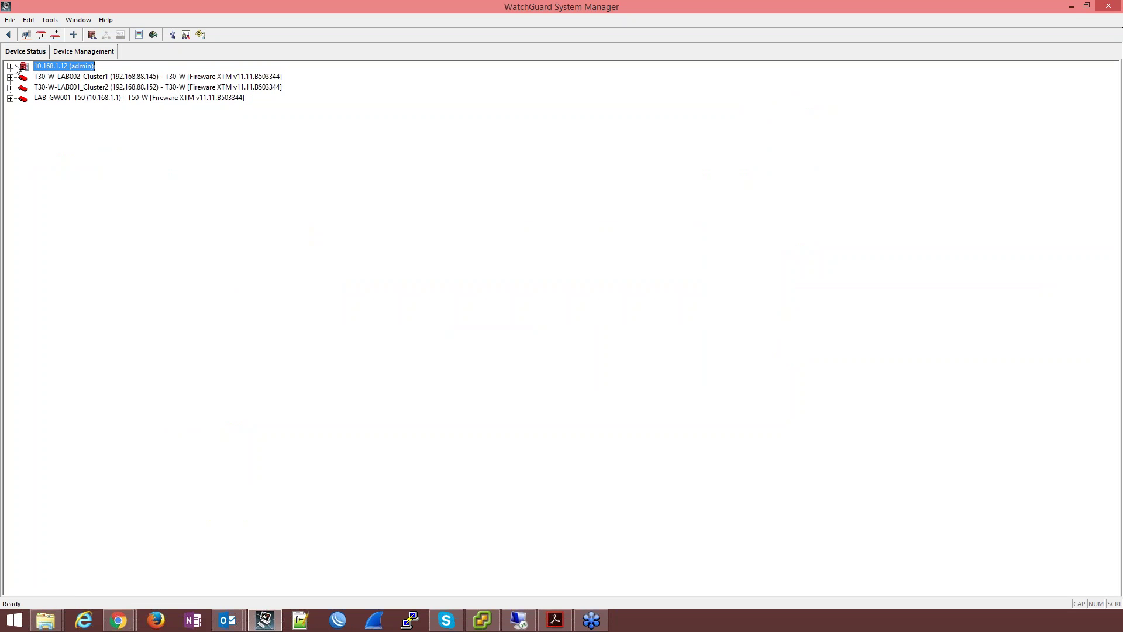
pyautogui.click(10, 66)
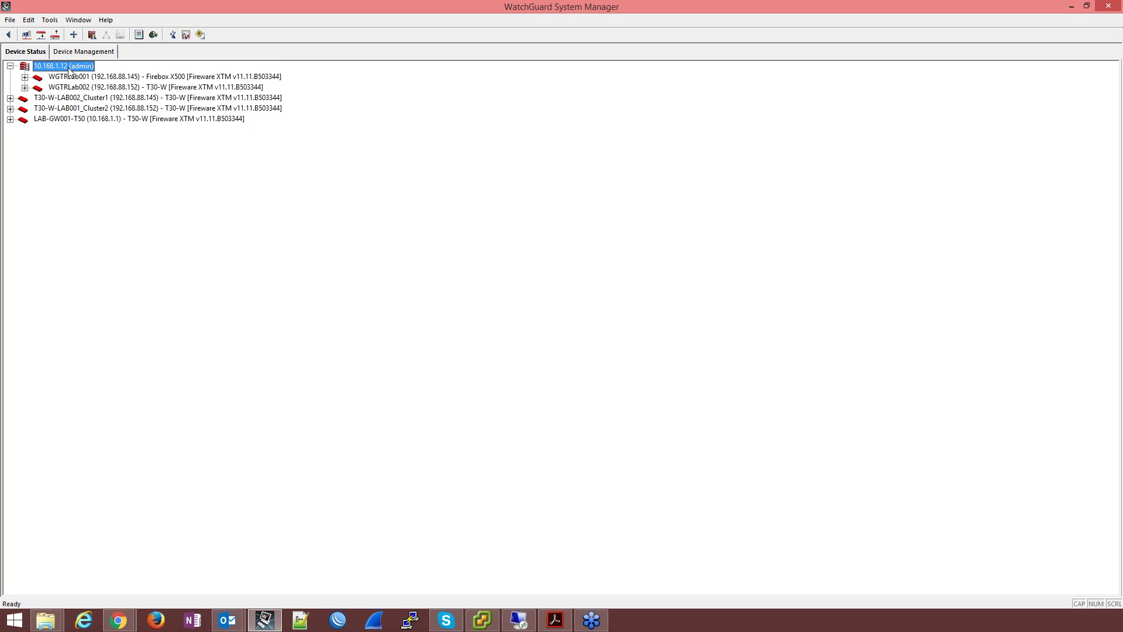
# Step: Check WGTRLab001 and WGTRLab002 under the server, then return to Device Management's Devices list
pyautogui.click(110, 78)
pyautogui.click(113, 87)
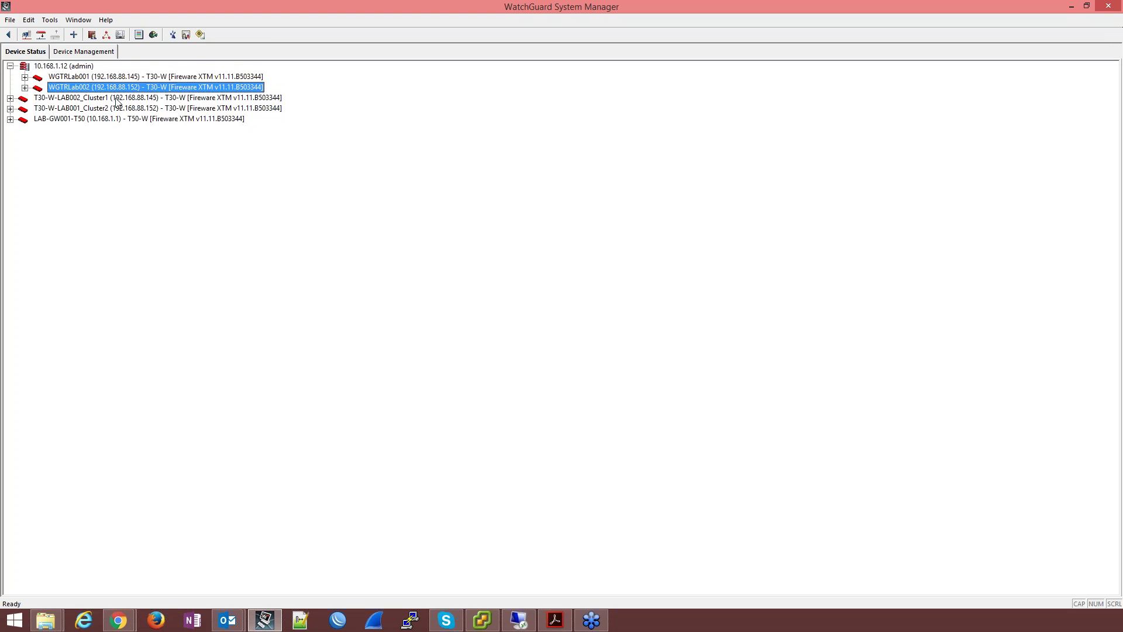
pyautogui.click(59, 68)
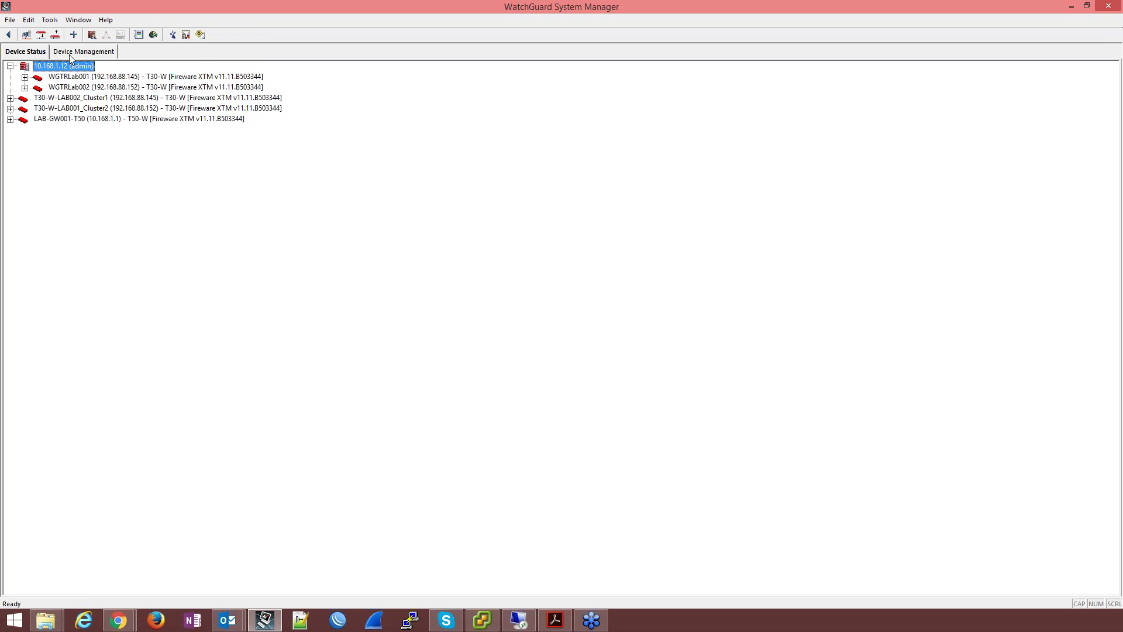
pyautogui.click(69, 54)
pyautogui.click(54, 98)
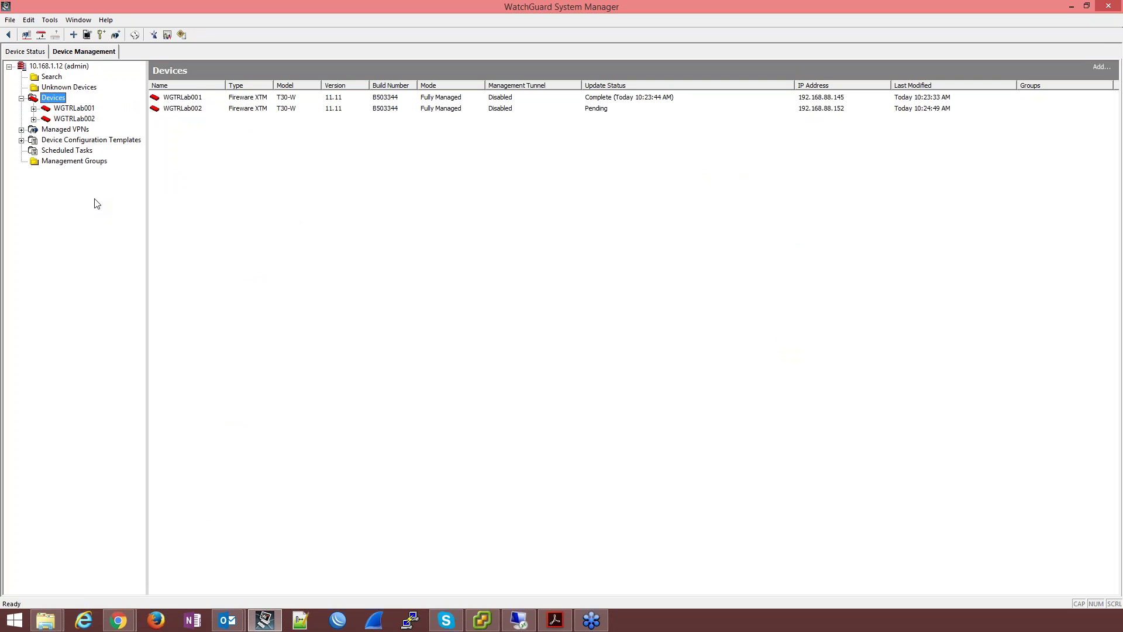
# Step: Show the context menu of the Devices node in the Device Management tree
pyautogui.rightClick(58, 102)
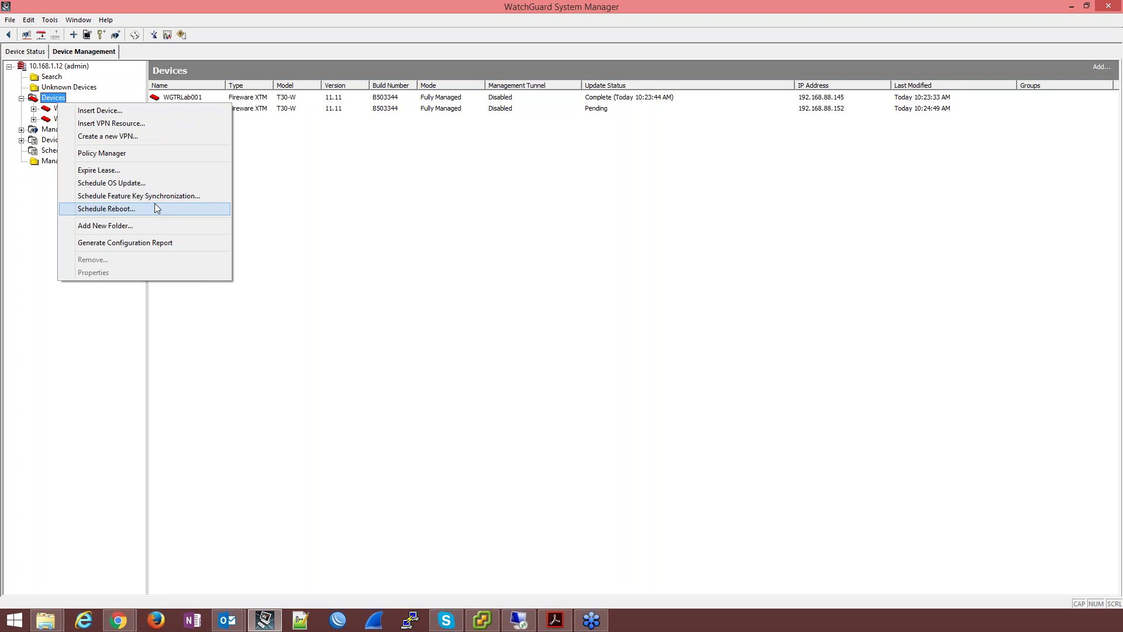
pyautogui.click(148, 226)
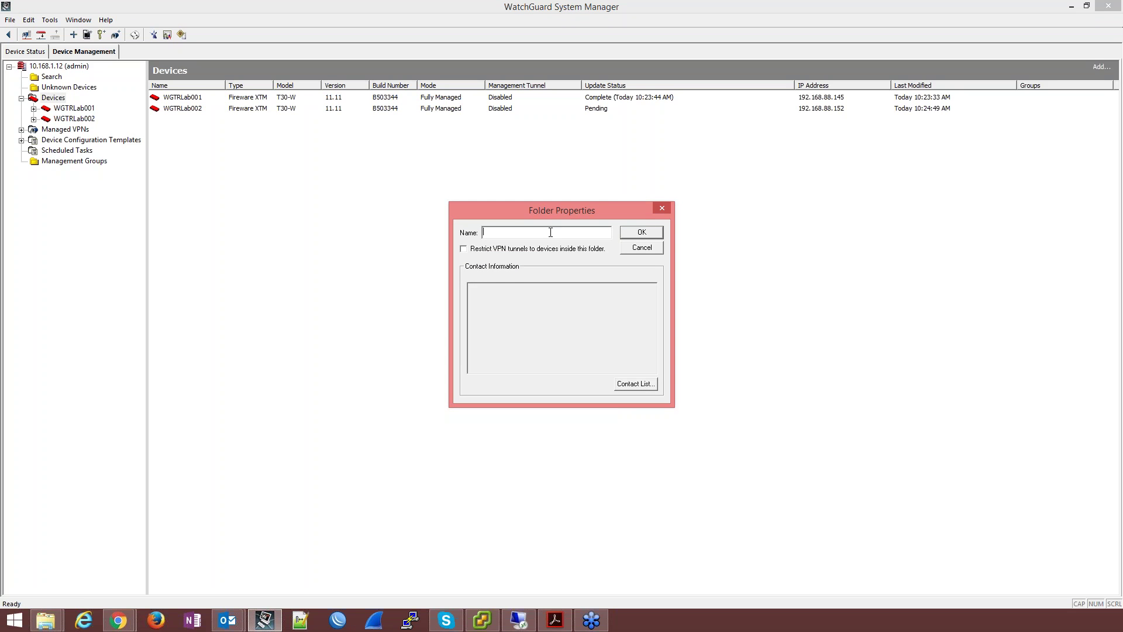
pyautogui.click(662, 208)
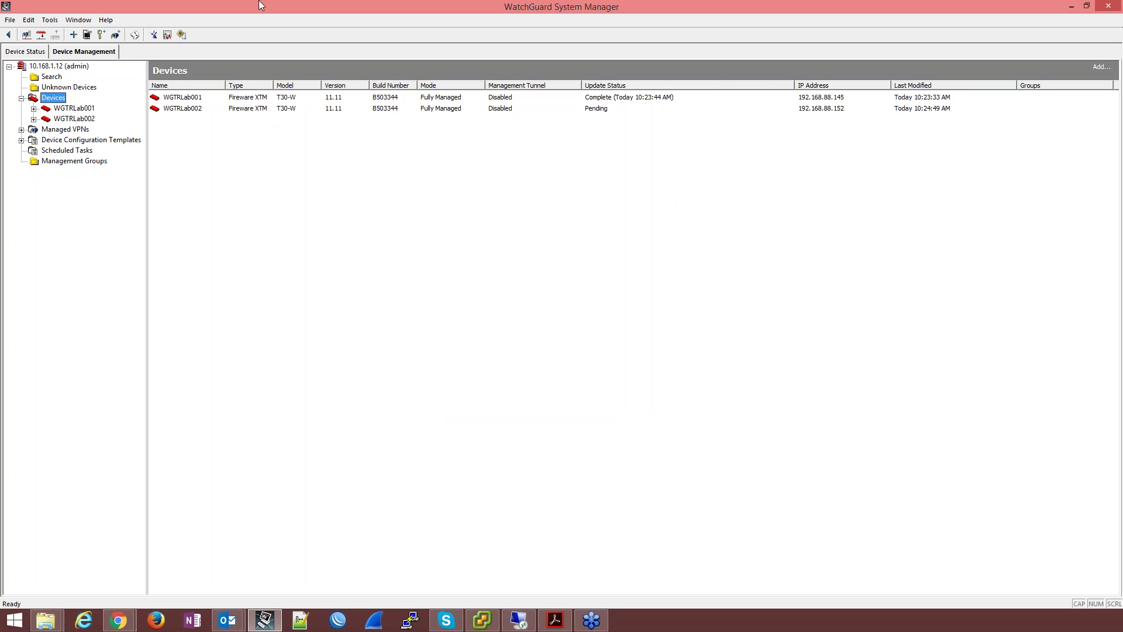
pyautogui.rightClick(50, 98)
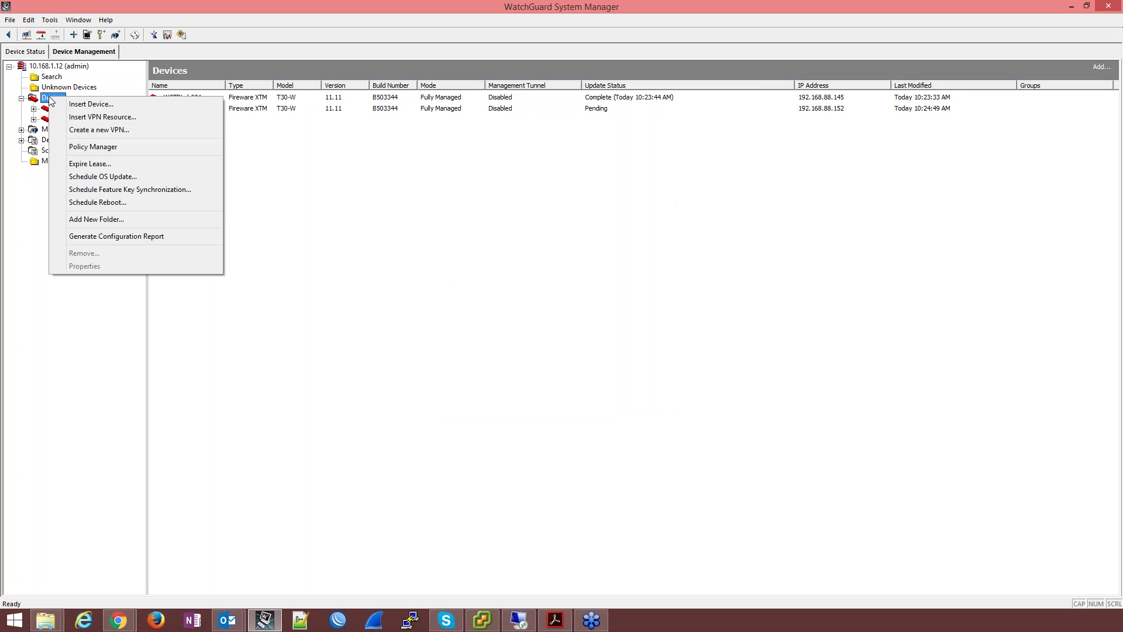
# Step: Create a new Policy Manager configuration file for a Firebox T Series T30-W
pyautogui.click(94, 147)
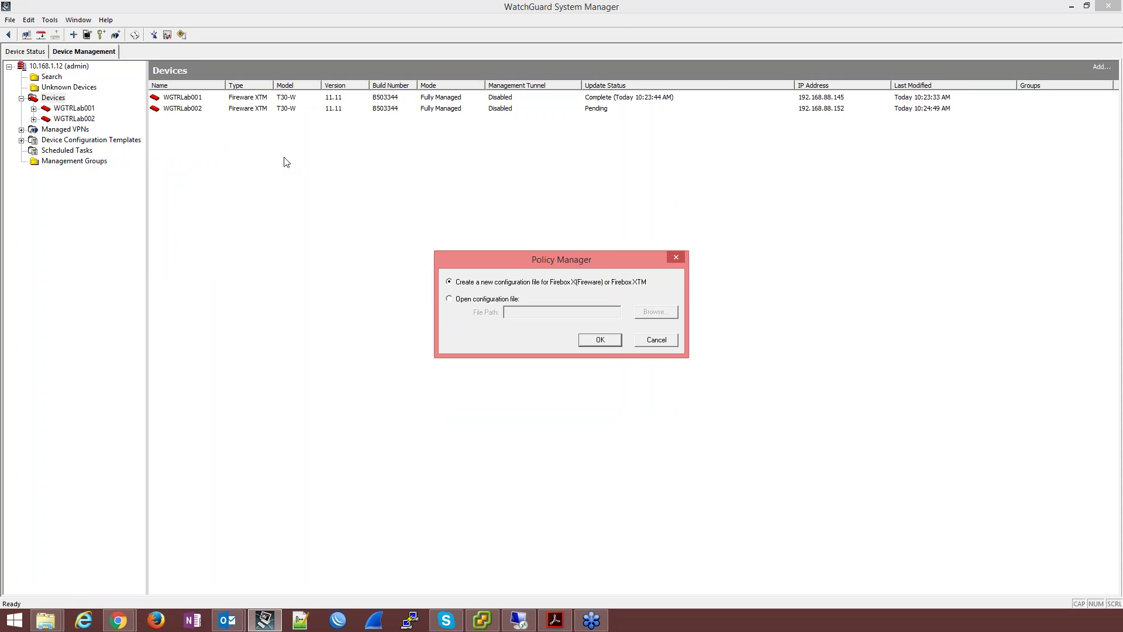
pyautogui.click(600, 340)
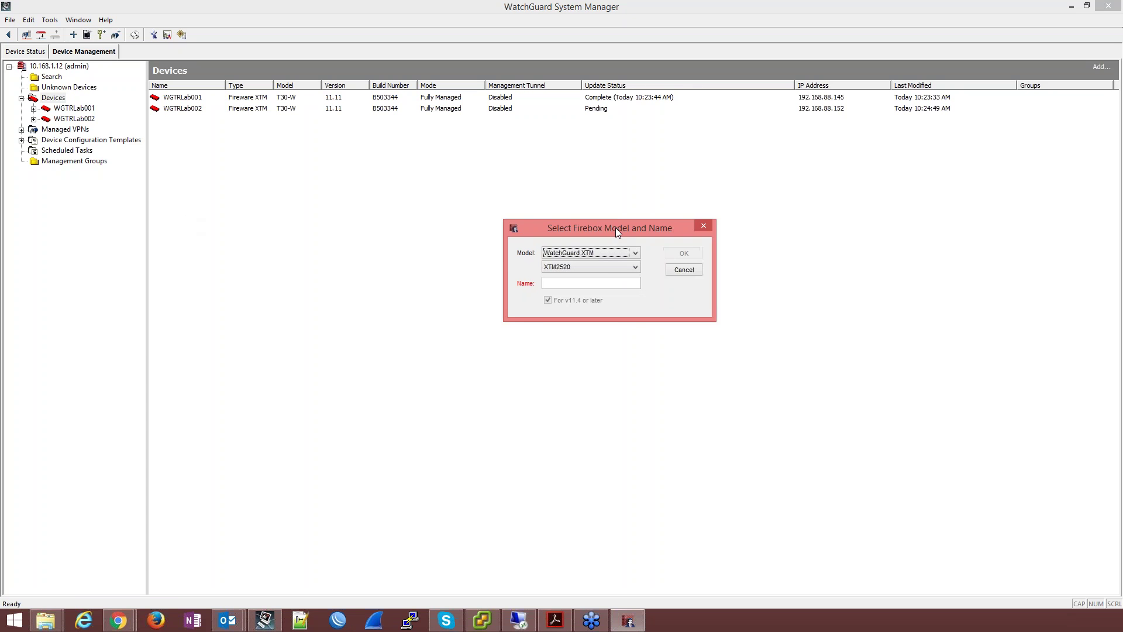
pyautogui.click(601, 268)
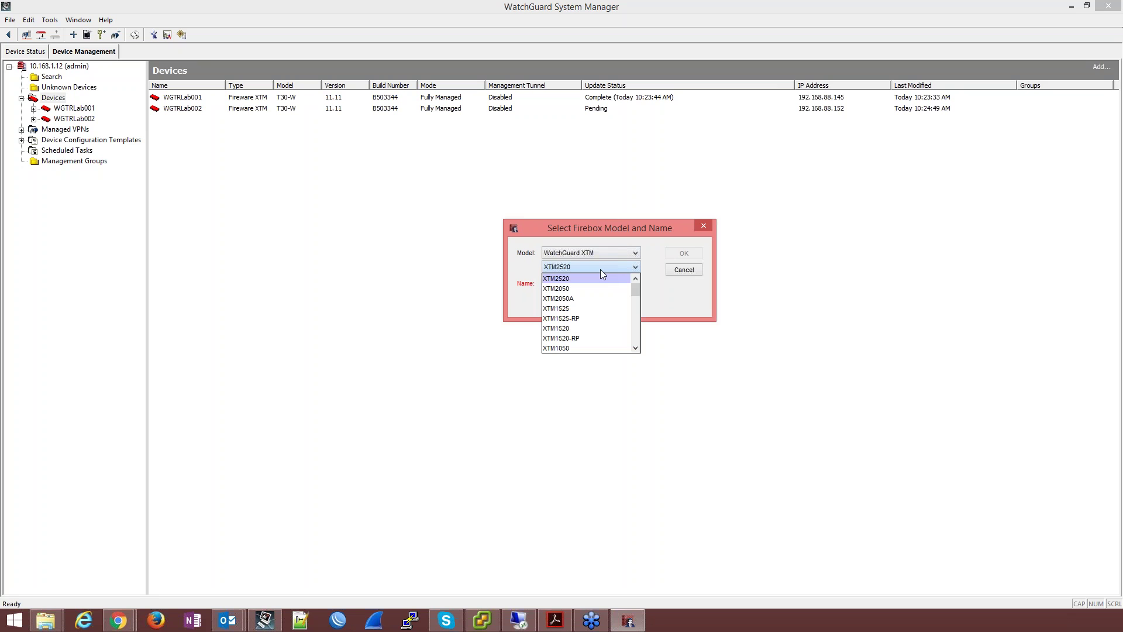
pyautogui.scroll(-5, 602, 288)
pyautogui.scroll(-3, 605, 295)
pyautogui.click(604, 294)
pyautogui.click(606, 255)
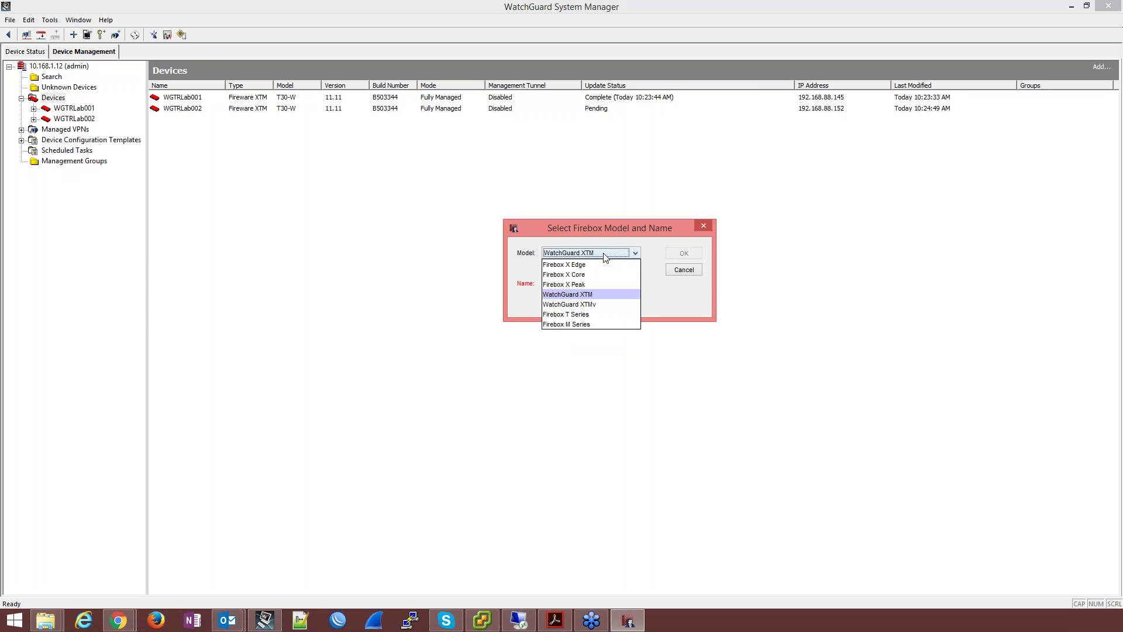
pyautogui.click(577, 315)
pyautogui.click(584, 266)
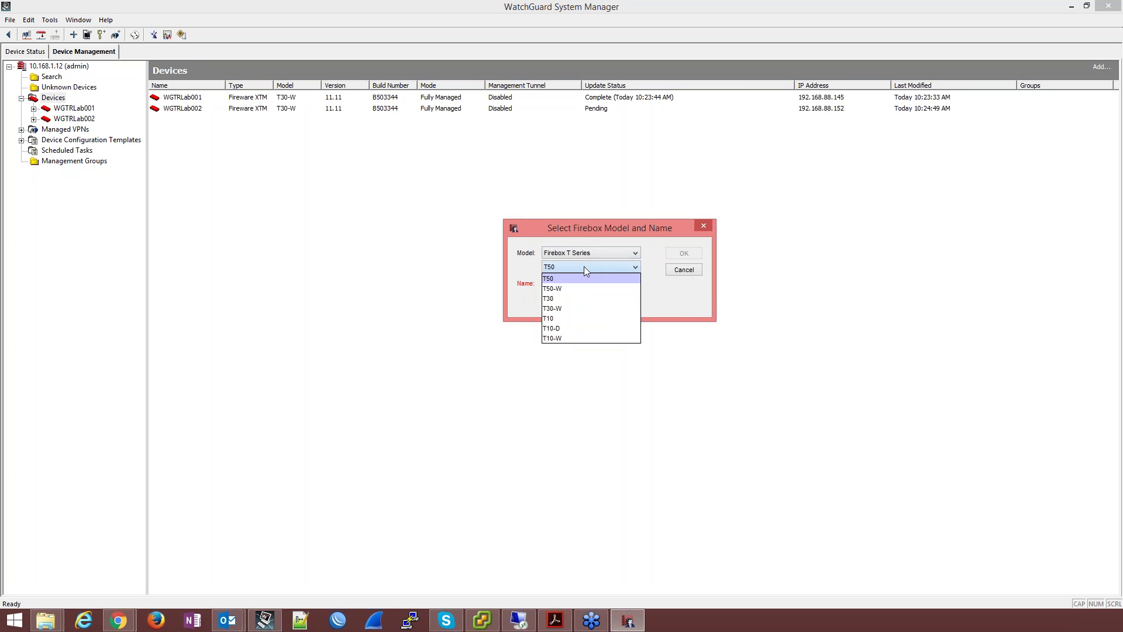
pyautogui.click(576, 308)
# Step: Name the configuration WSC-Webinar, view its default policies, then close Policy Manager
pyautogui.click(577, 283)
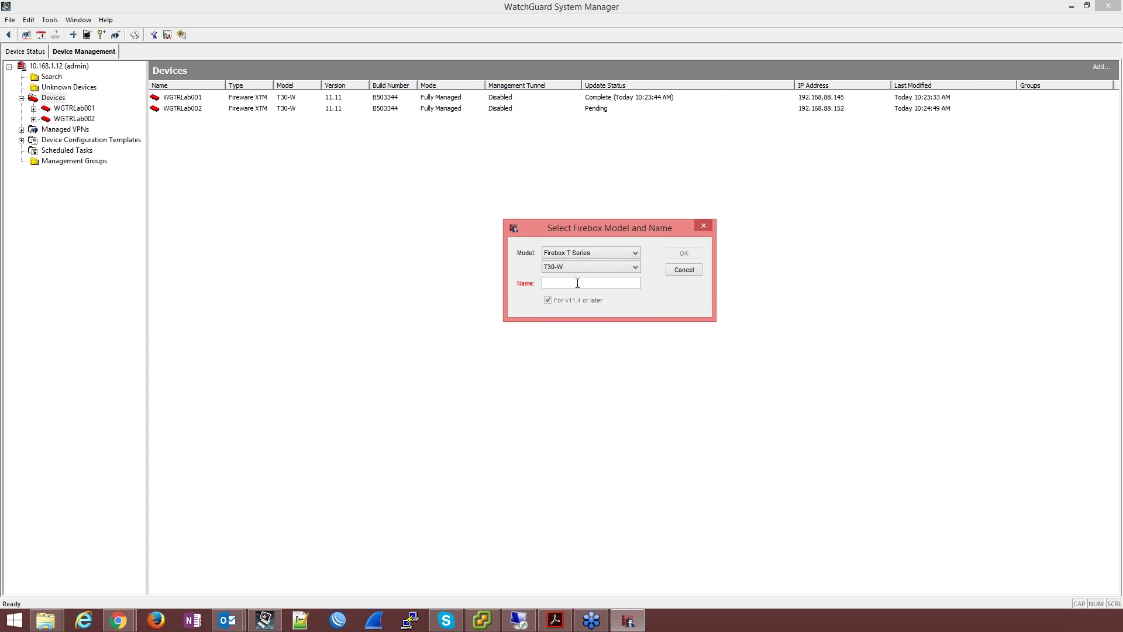
pyautogui.write('WSC-Webinar')
pyautogui.press('Return')
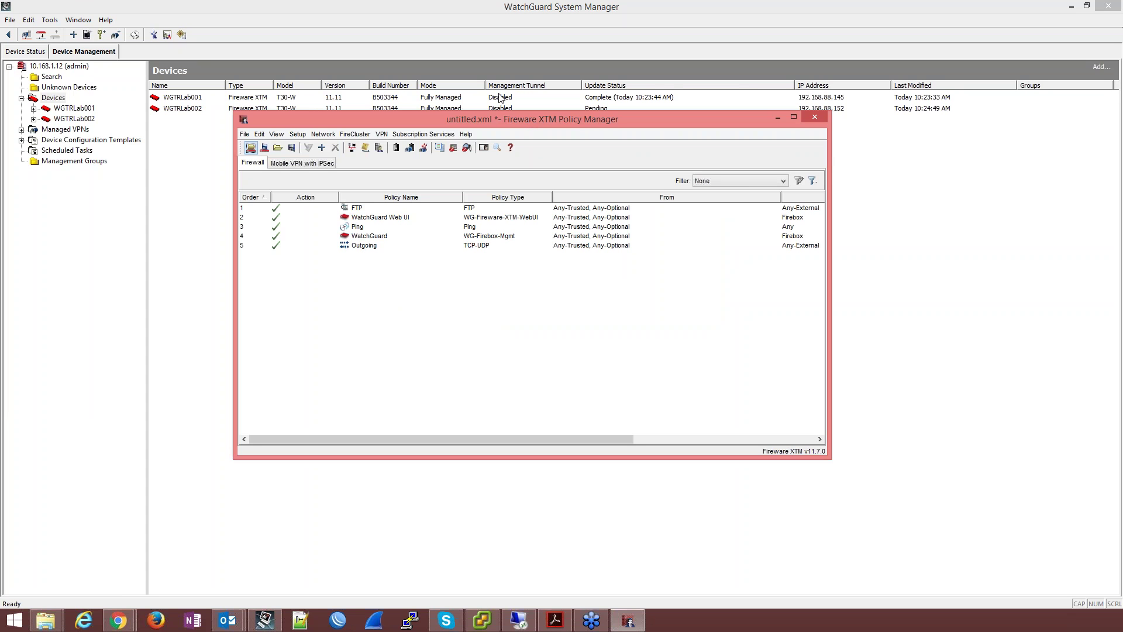
pyautogui.click(816, 121)
# Step: Discard the configuration and try Schedule OS Update for all devices, triggering the missing-OS-software warning
pyautogui.click(530, 306)
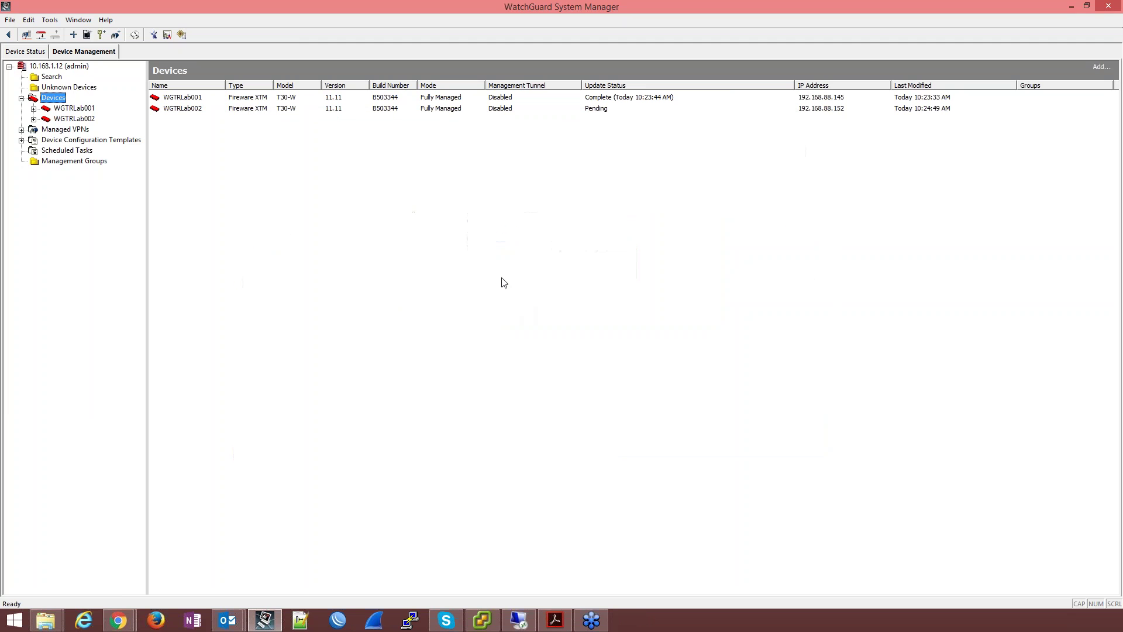
pyautogui.rightClick(52, 98)
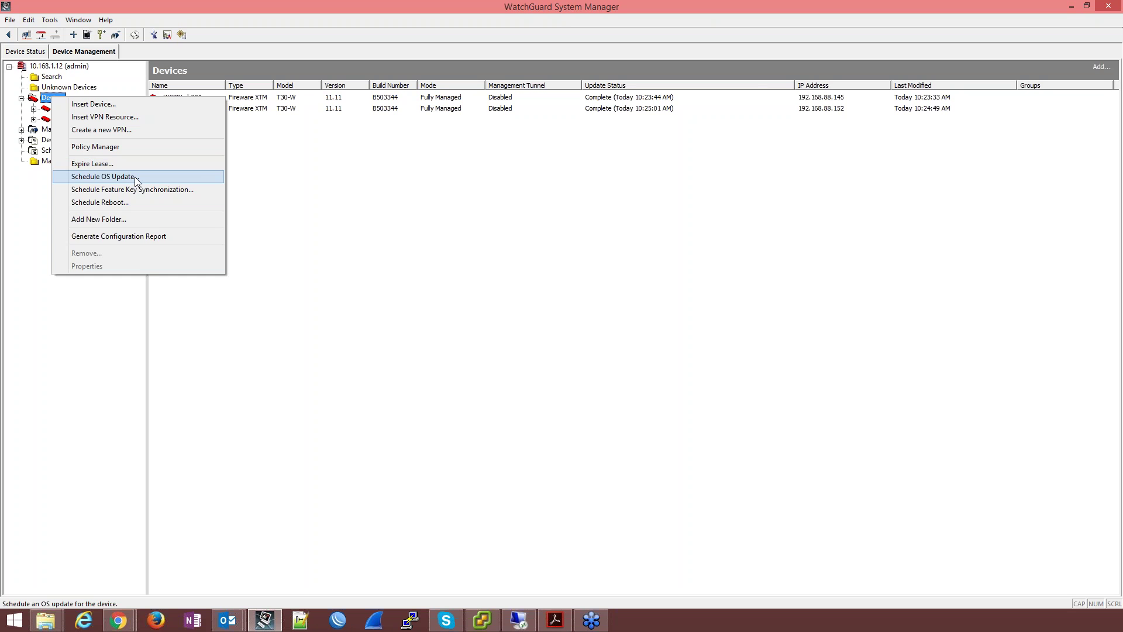
pyautogui.click(135, 177)
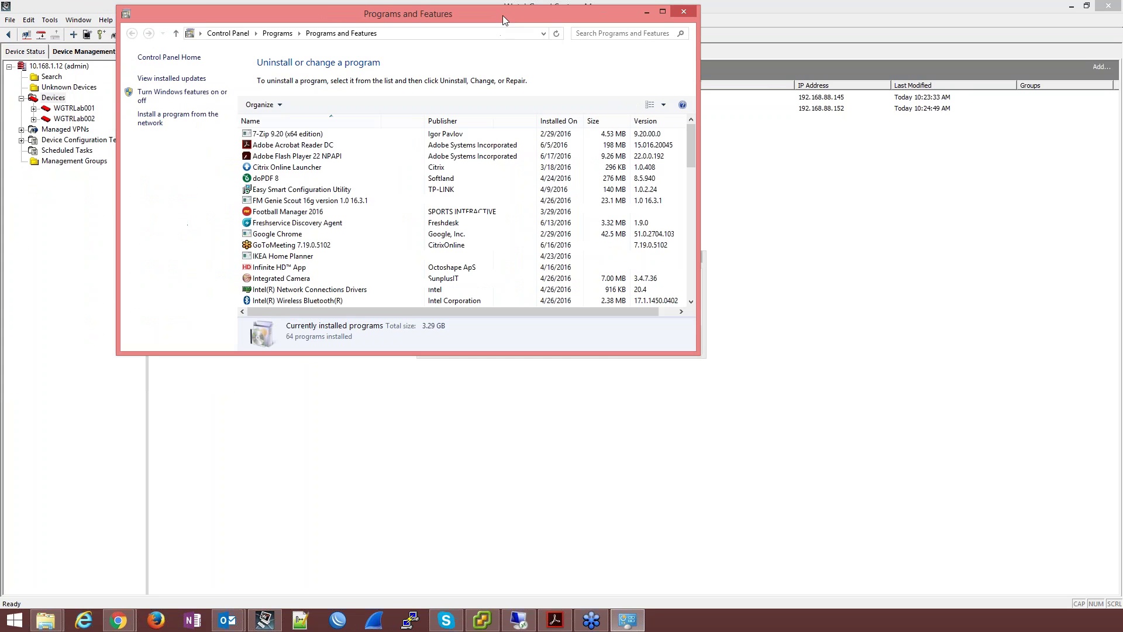
# Step: Locate the WatchGuard Fireware v11.11 T30_T50 package among installed programs in Programs and Features
pyautogui.click(334, 212)
pyautogui.press('w')
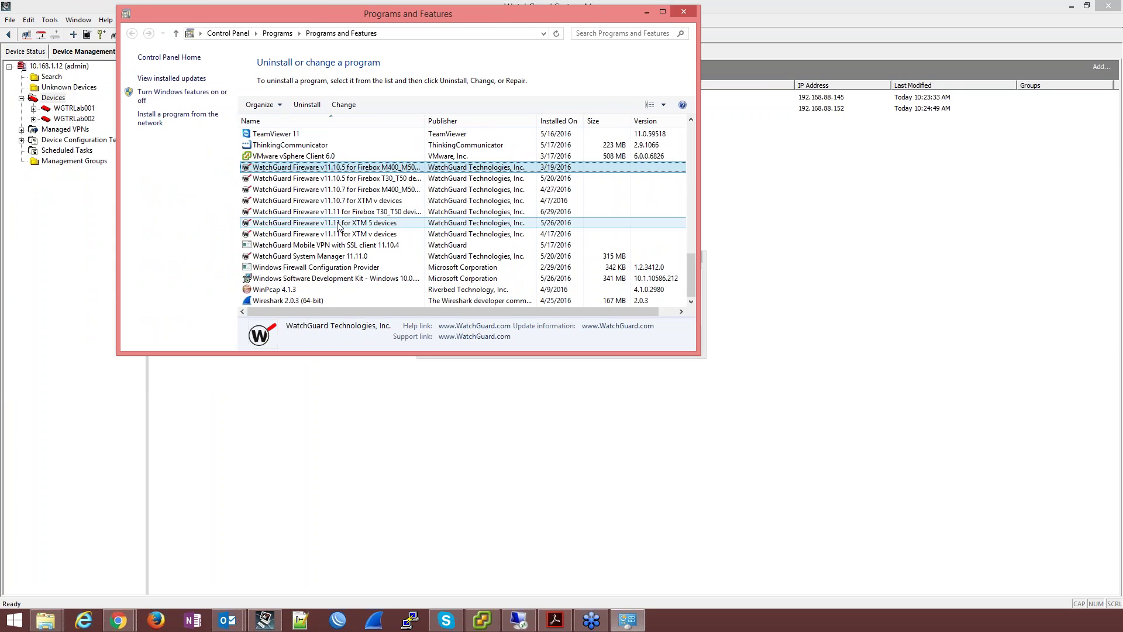
pyautogui.click(377, 214)
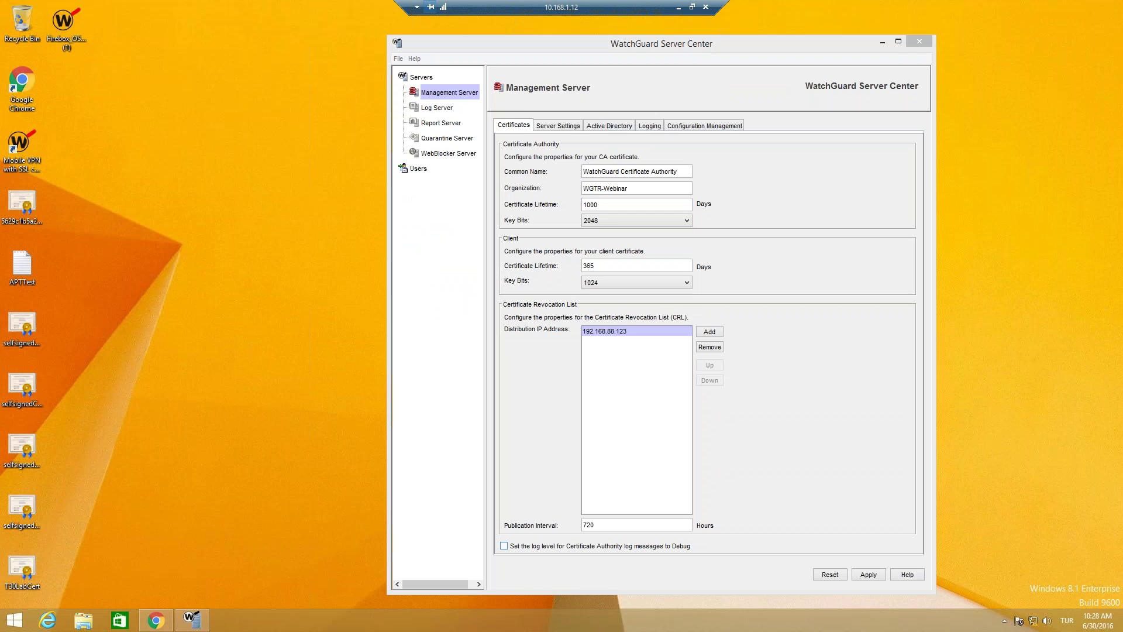
# Step: Install the Firebox OS_T30_T50_11_11 upgrade file in English with the license accepted, then minimize the remote session
pyautogui.click(69, 26)
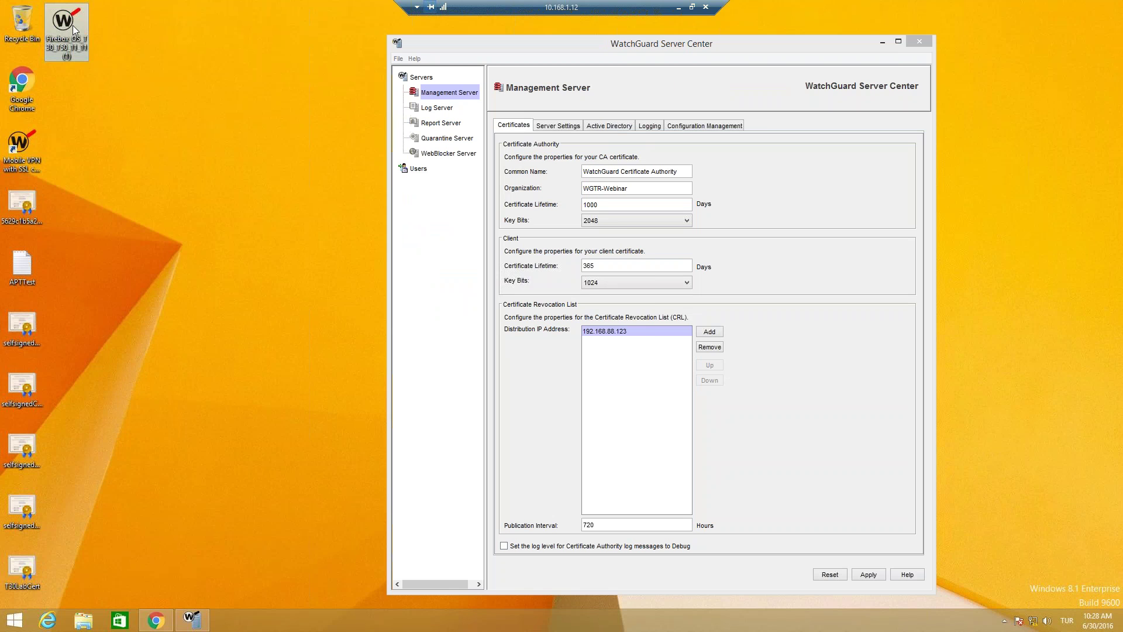
pyautogui.doubleClick(74, 28)
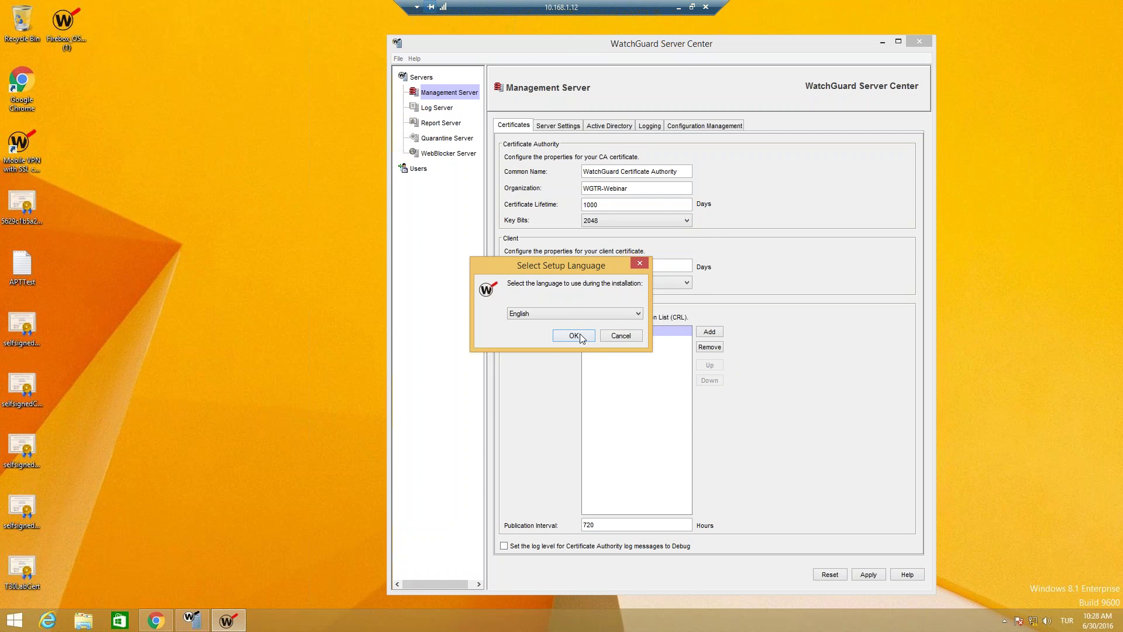
pyautogui.click(575, 335)
pyautogui.click(627, 403)
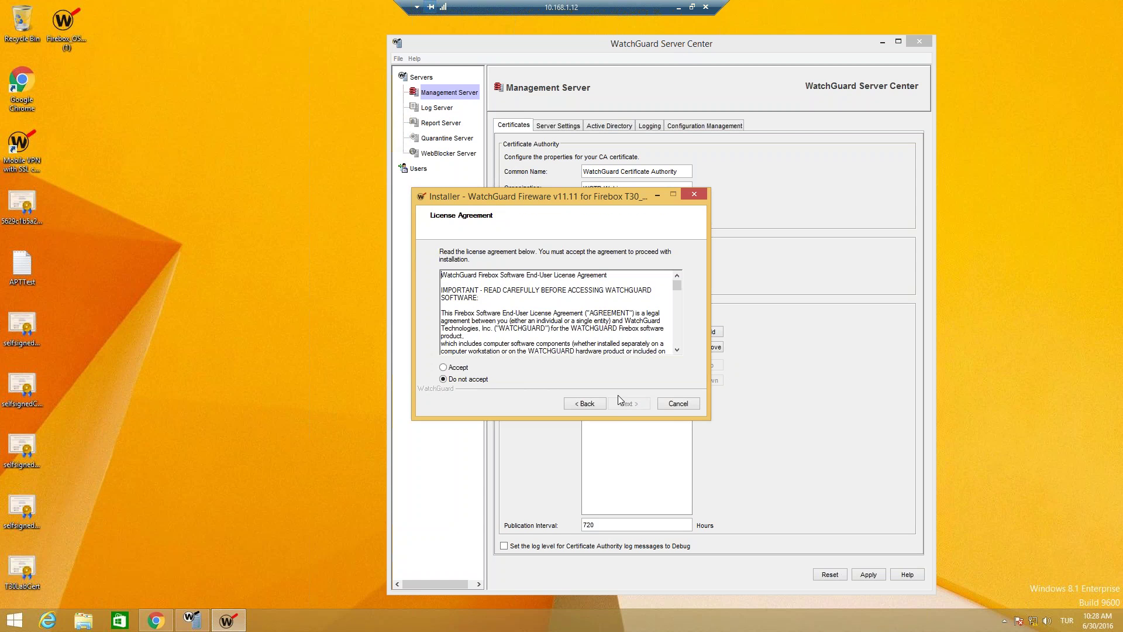
pyautogui.click(465, 367)
pyautogui.click(627, 403)
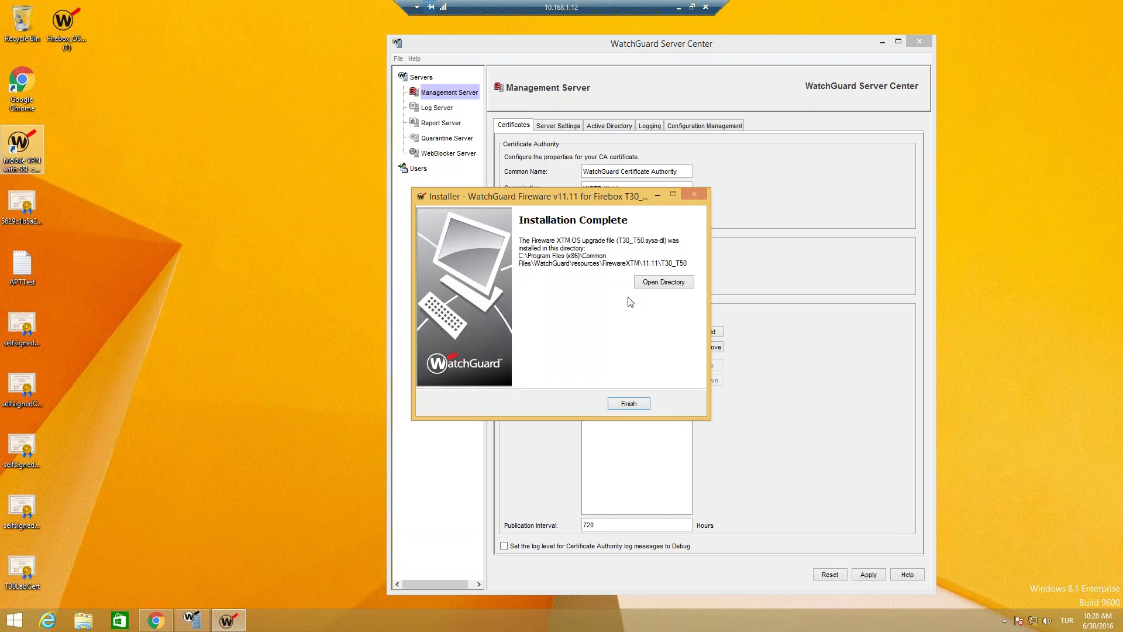
pyautogui.click(629, 403)
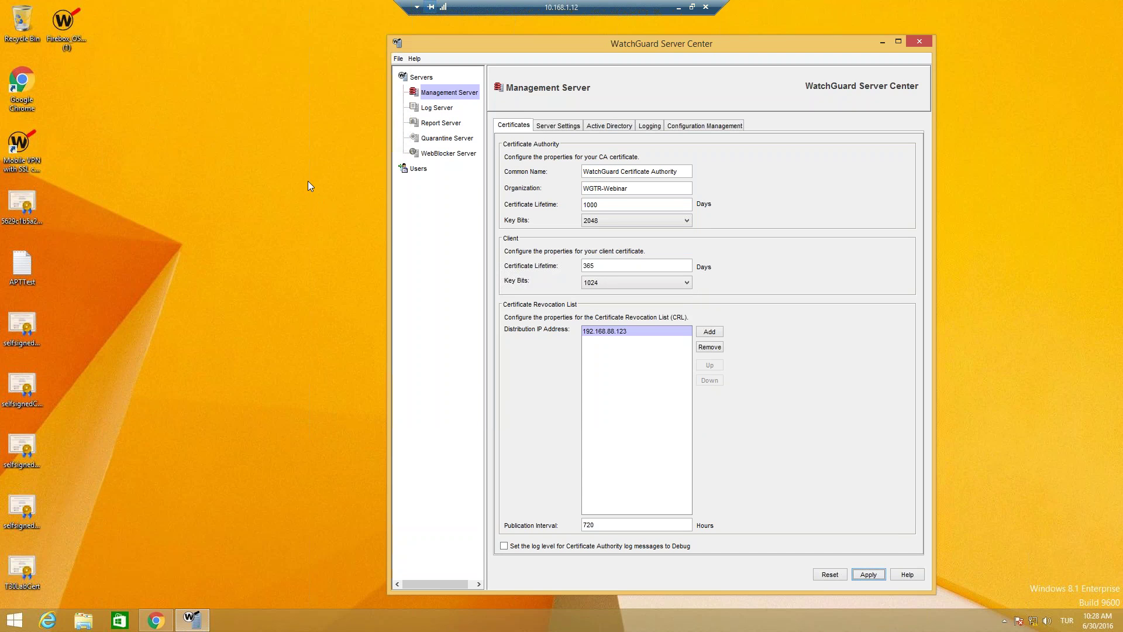
pyautogui.click(678, 7)
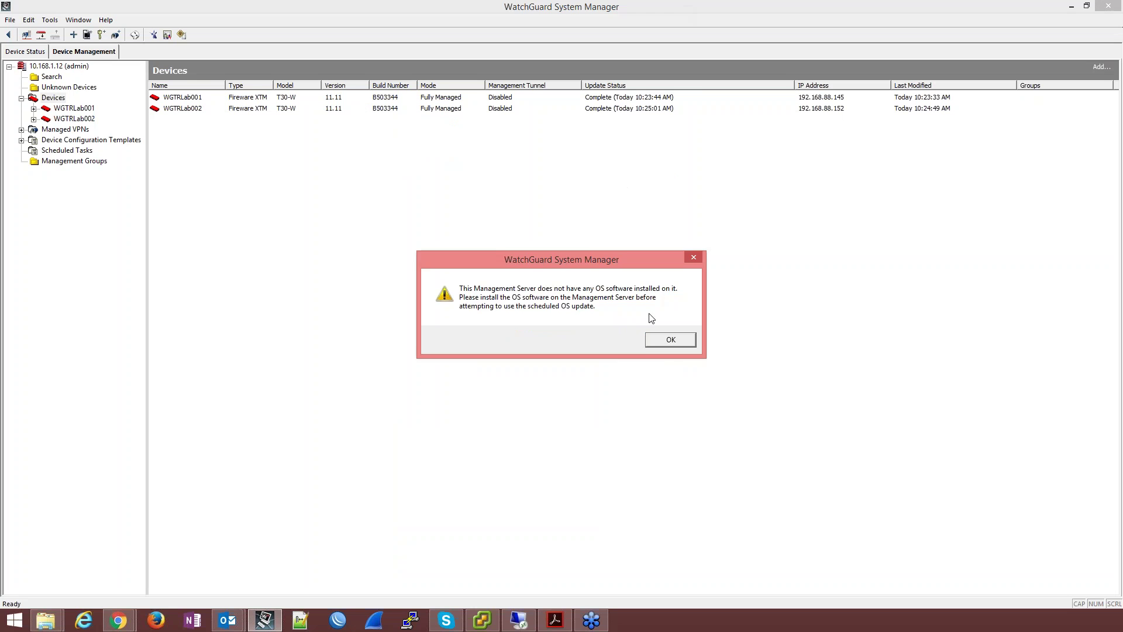
# Step: Dismiss the warning and start the Update OS Wizard with Firebox T30/T30-W as the device type
pyautogui.click(658, 341)
pyautogui.rightClick(56, 101)
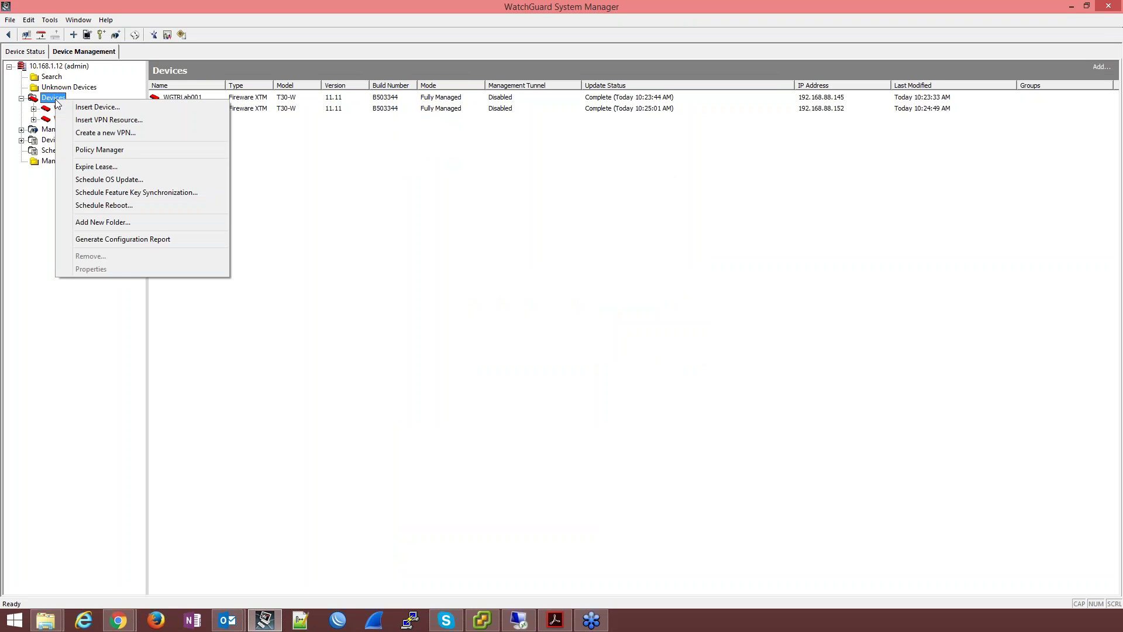
pyautogui.click(133, 185)
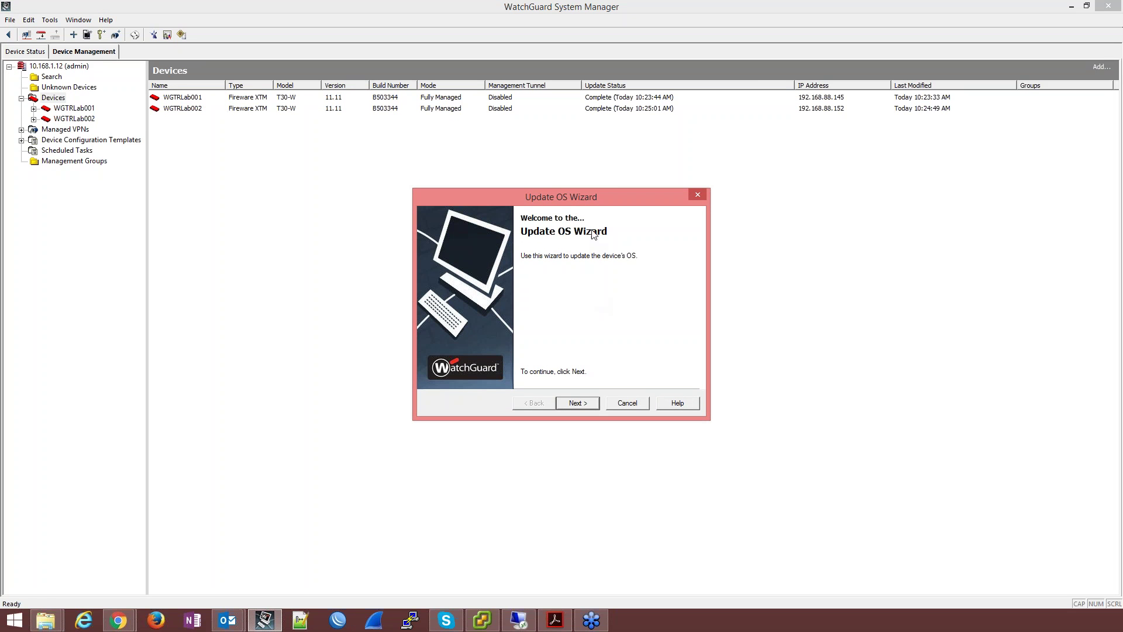
pyautogui.click(578, 403)
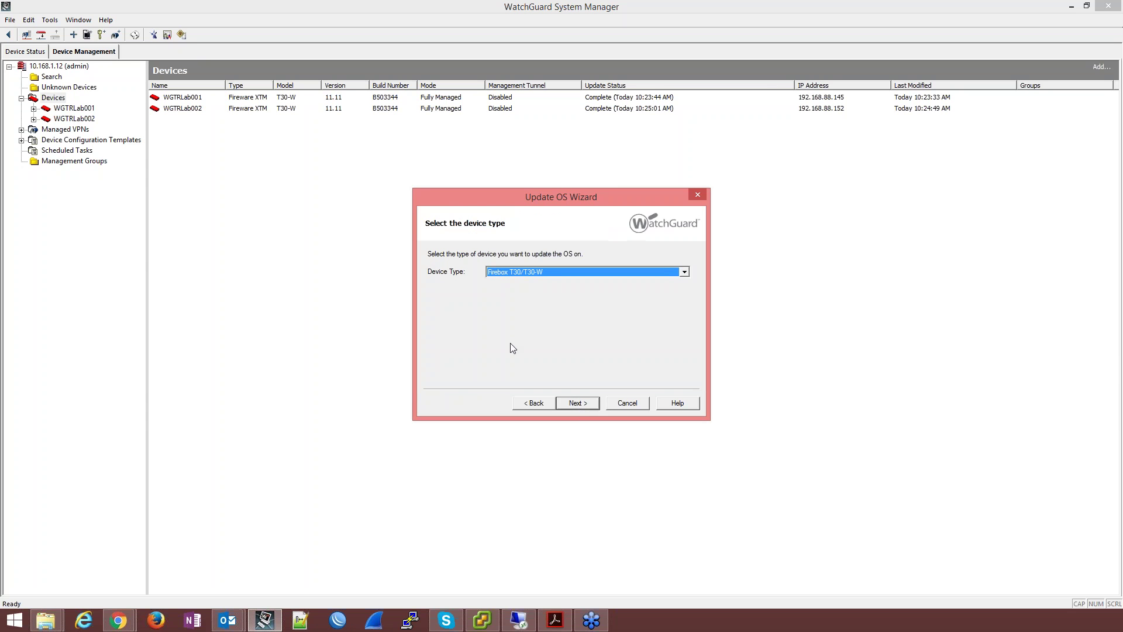
pyautogui.click(509, 275)
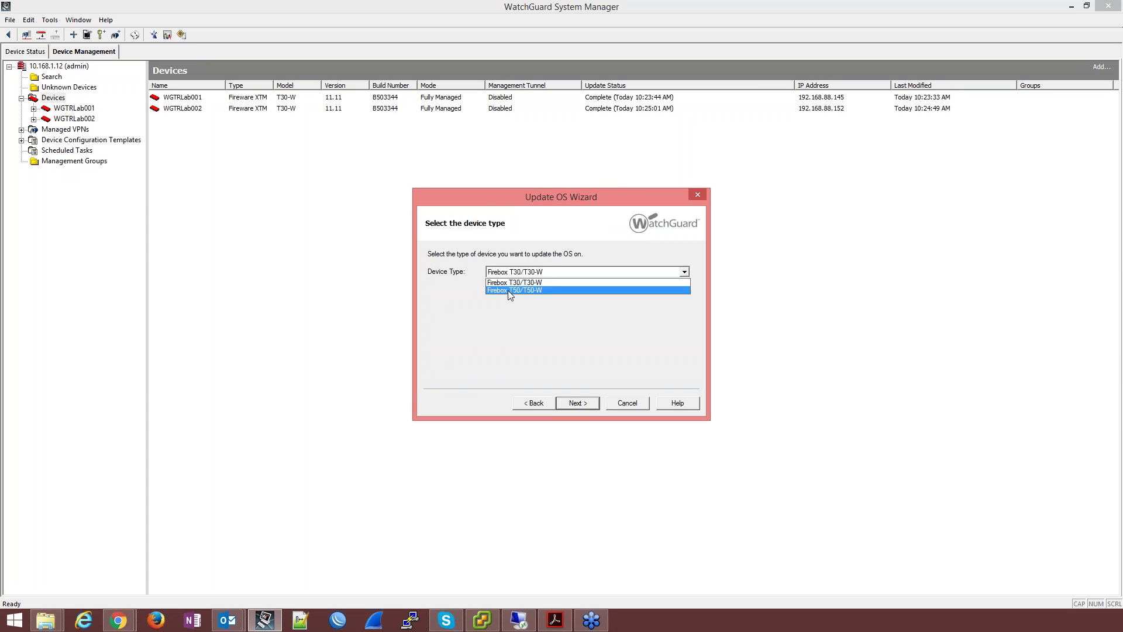
pyautogui.click(508, 282)
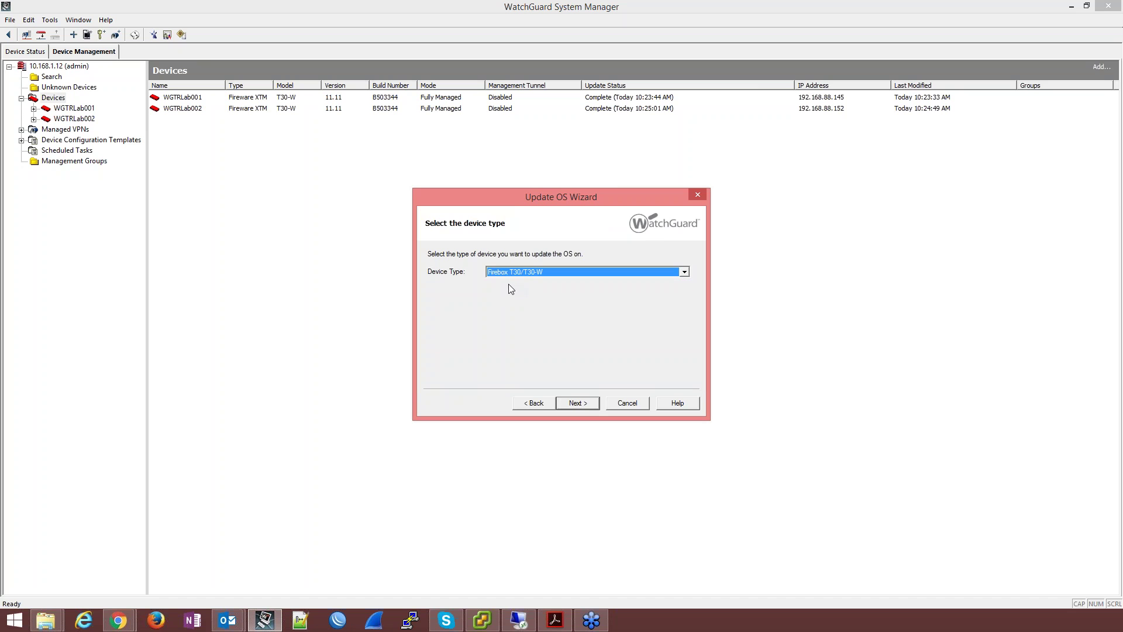
pyautogui.click(589, 406)
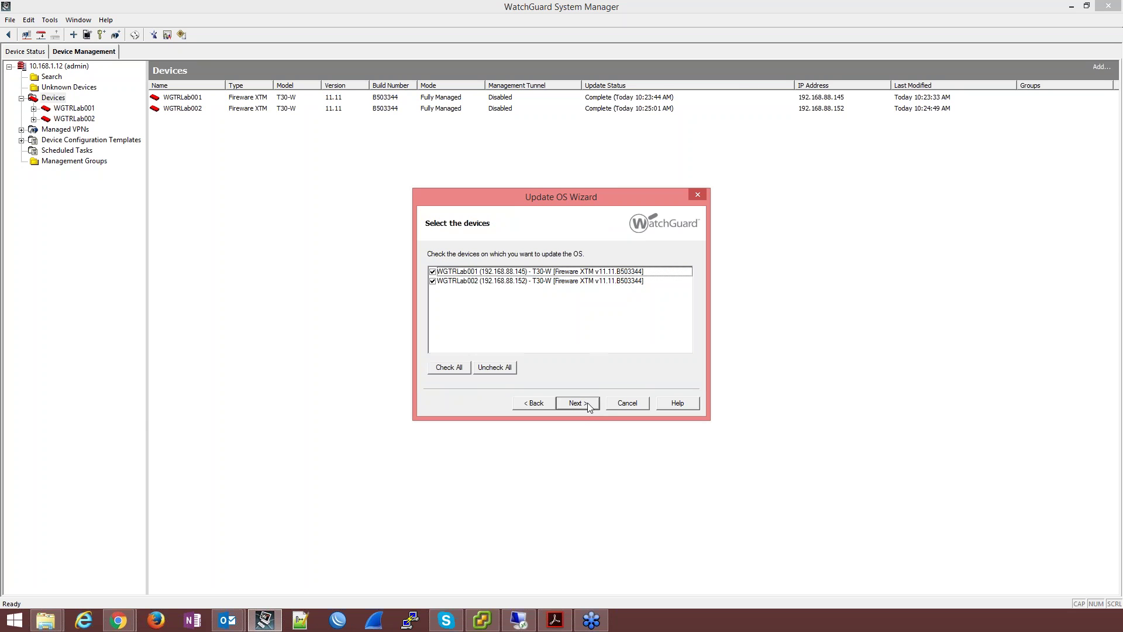
# Step: Check WGTRLab001 and WGTRLab002, review the offered v11.11 build 503344, then cancel the wizard
pyautogui.click(473, 274)
pyautogui.keyDown('shift'); pyautogui.click(471, 283); pyautogui.keyUp('shift')
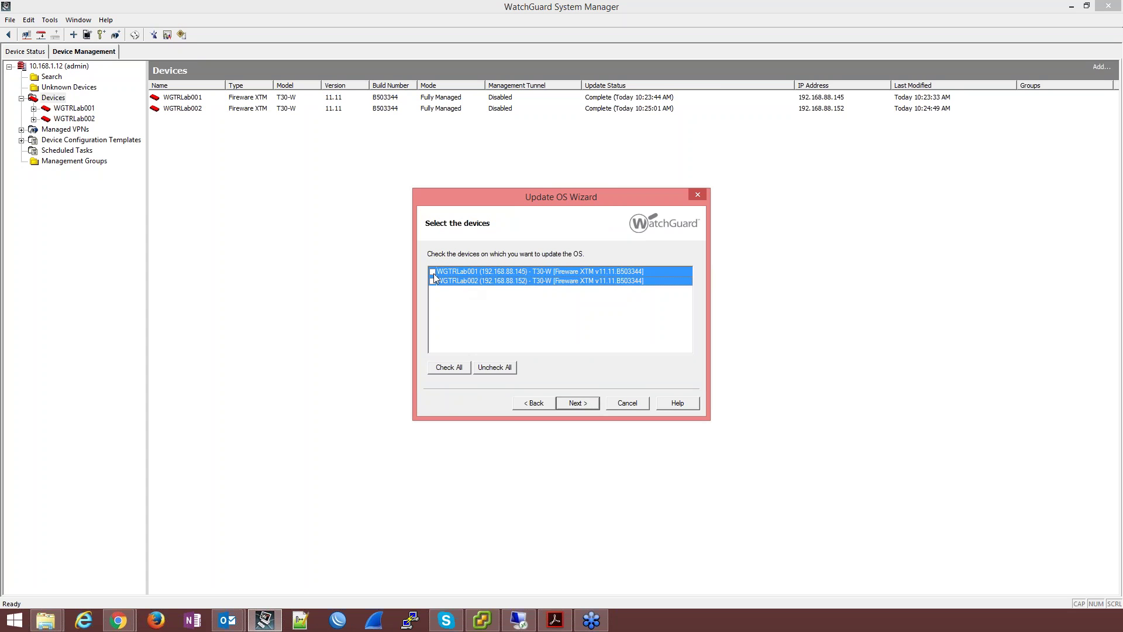
pyautogui.click(433, 282)
pyautogui.click(584, 406)
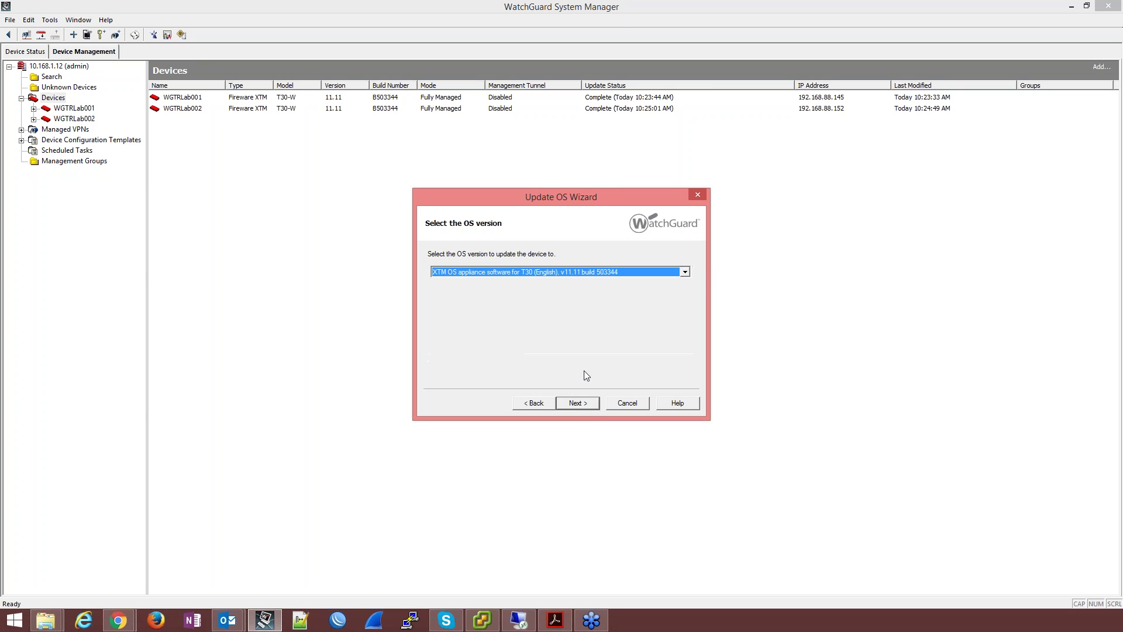
pyautogui.click(516, 272)
pyautogui.click(634, 403)
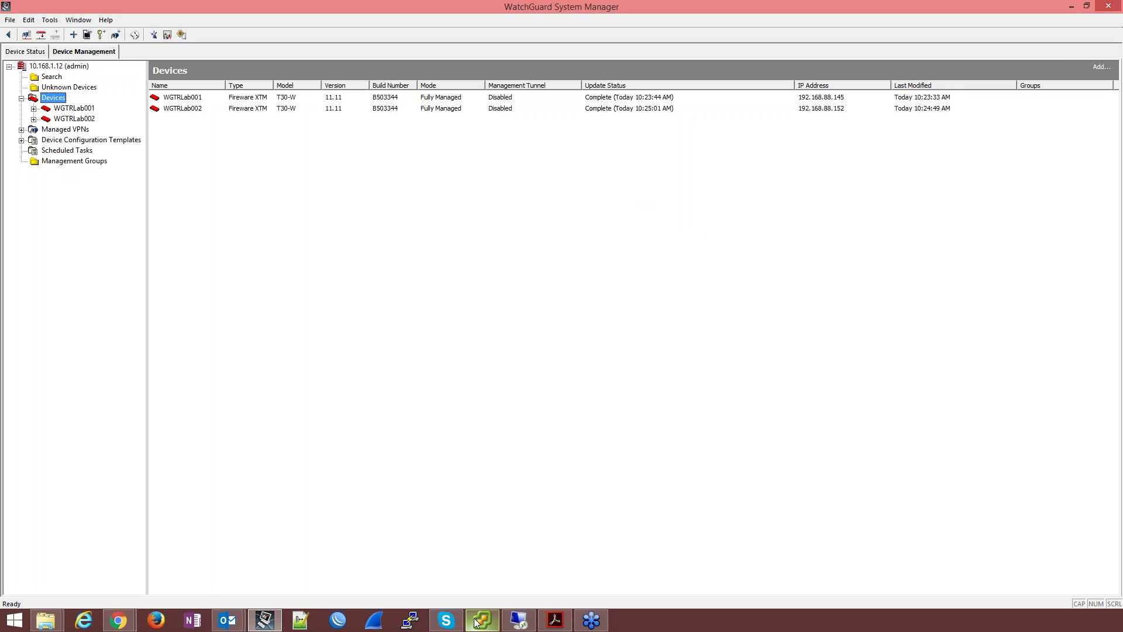
# Step: Bring the timed-out remote Chrome window forward, then minimize the remote session to work locally
pyautogui.moveTo(551, 627)
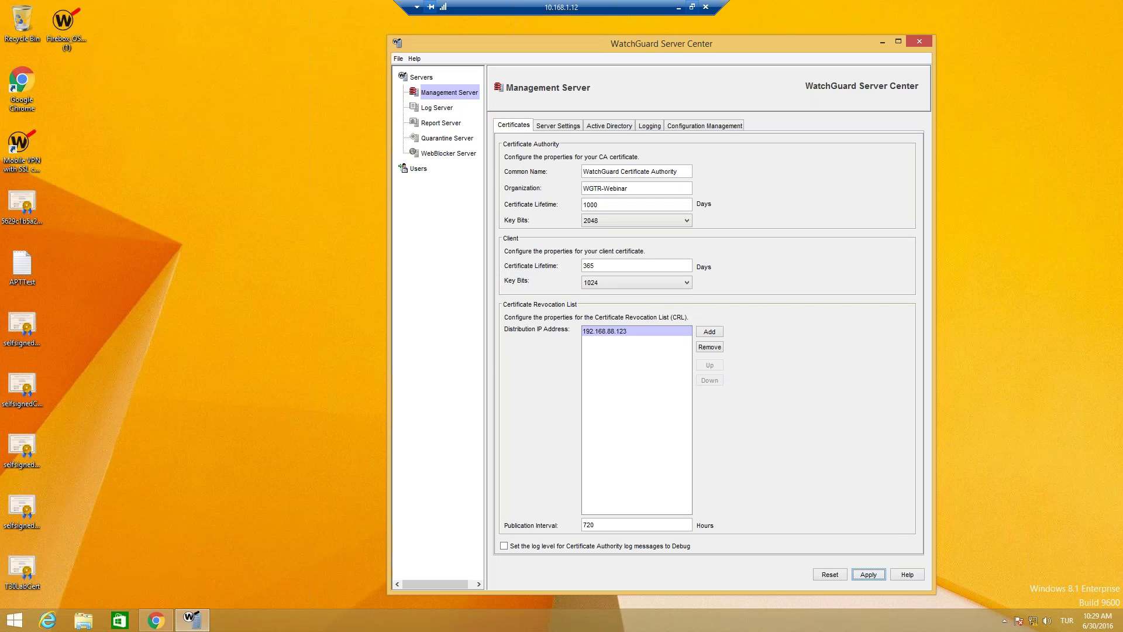
pyautogui.click(156, 620)
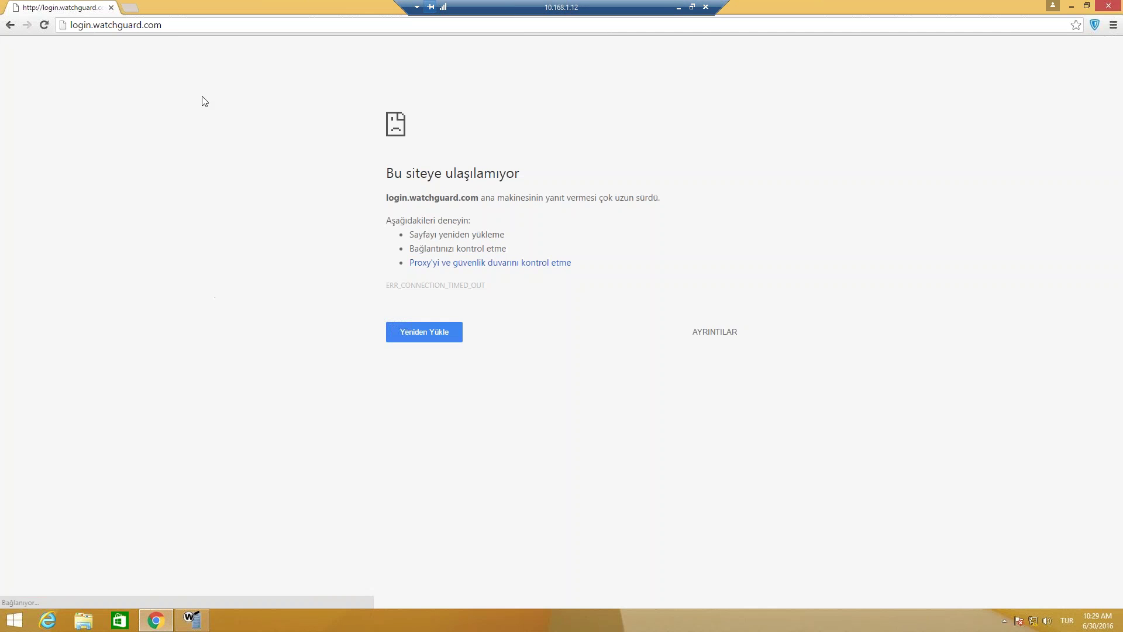
pyautogui.click(678, 7)
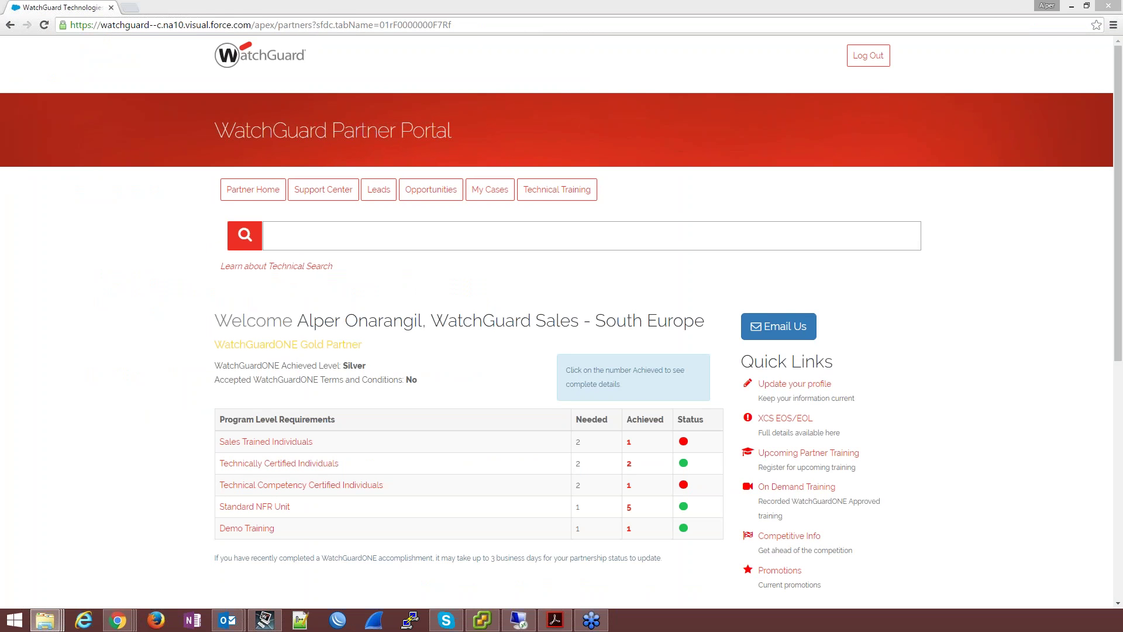
# Step: From Support Center downloads, show Firebox T30 and T50 previous software, listing Fireware v11.10.7 Update 1
pyautogui.click(331, 196)
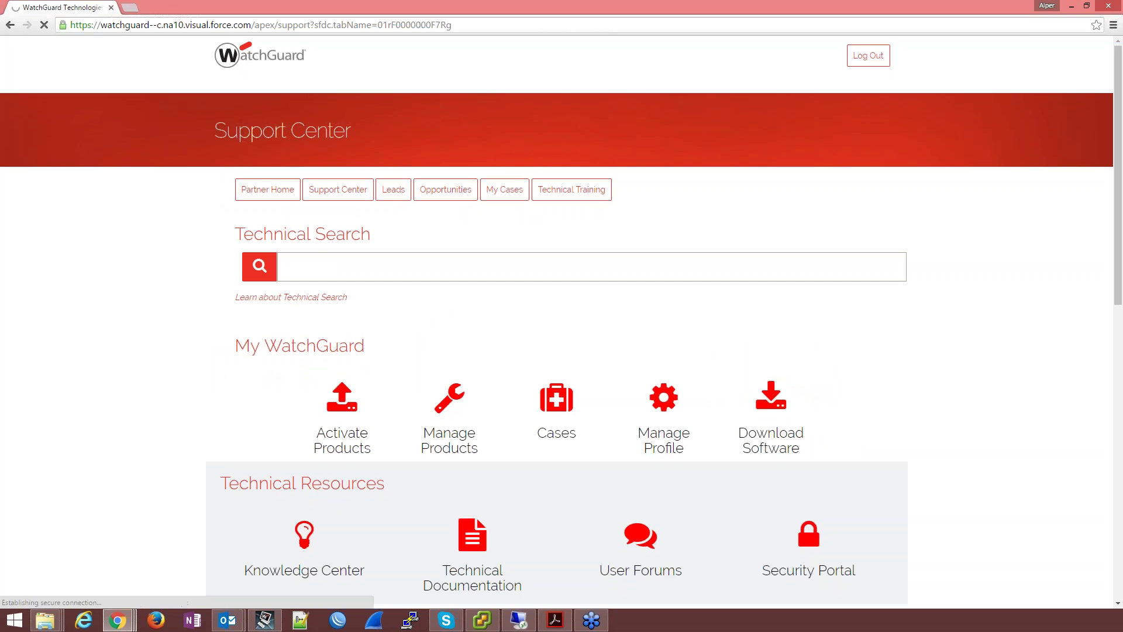
pyautogui.click(777, 404)
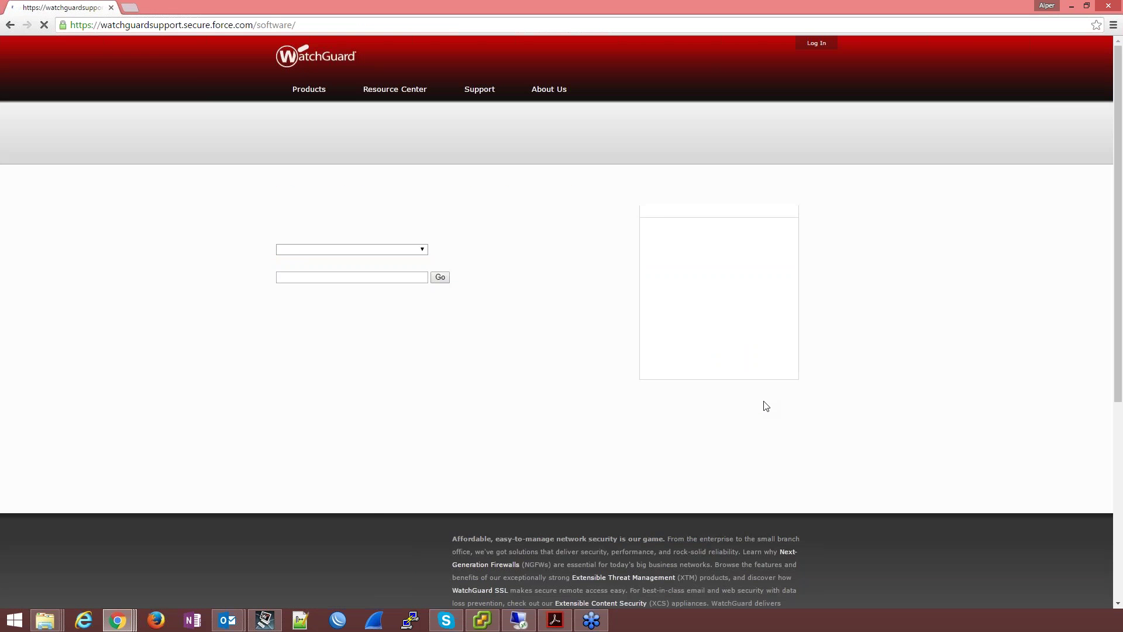
pyautogui.click(401, 250)
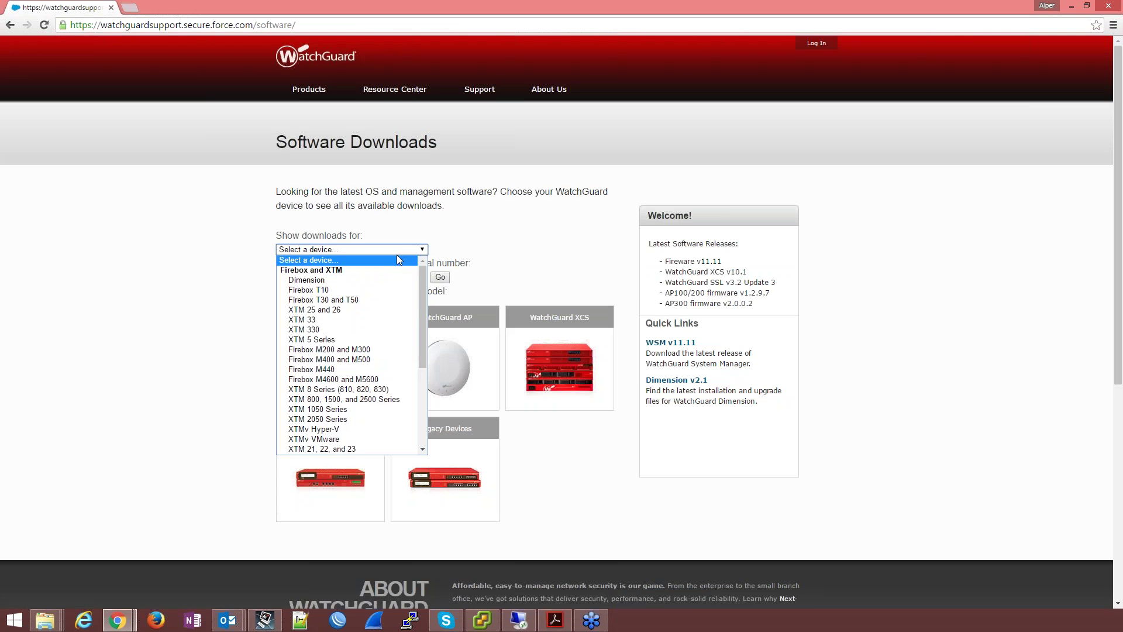
pyautogui.click(363, 302)
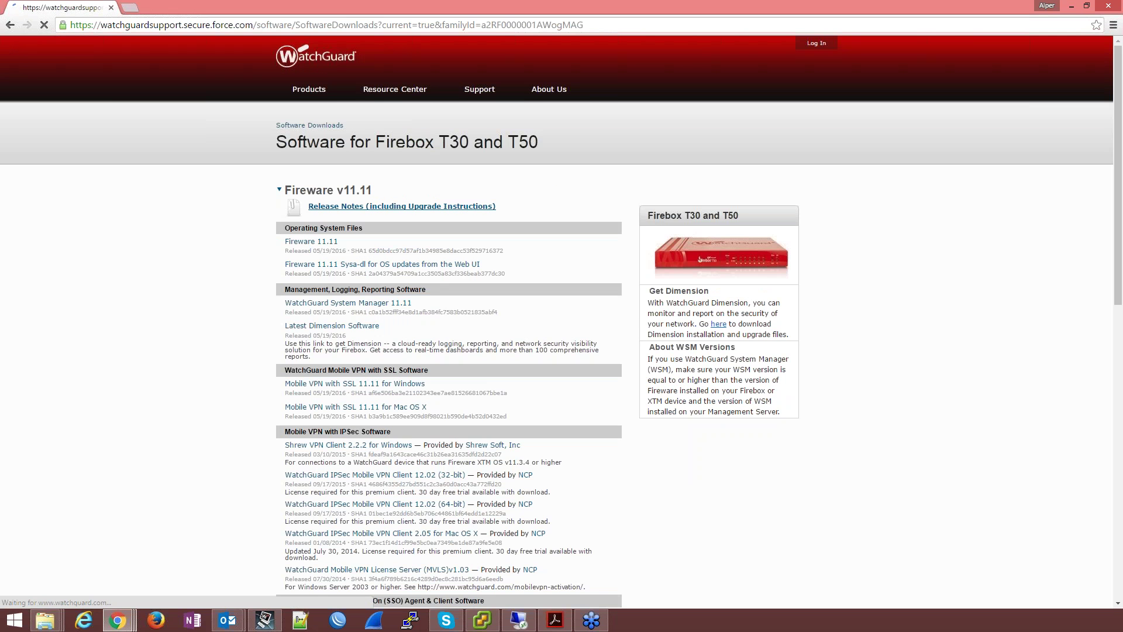
pyautogui.click(331, 237)
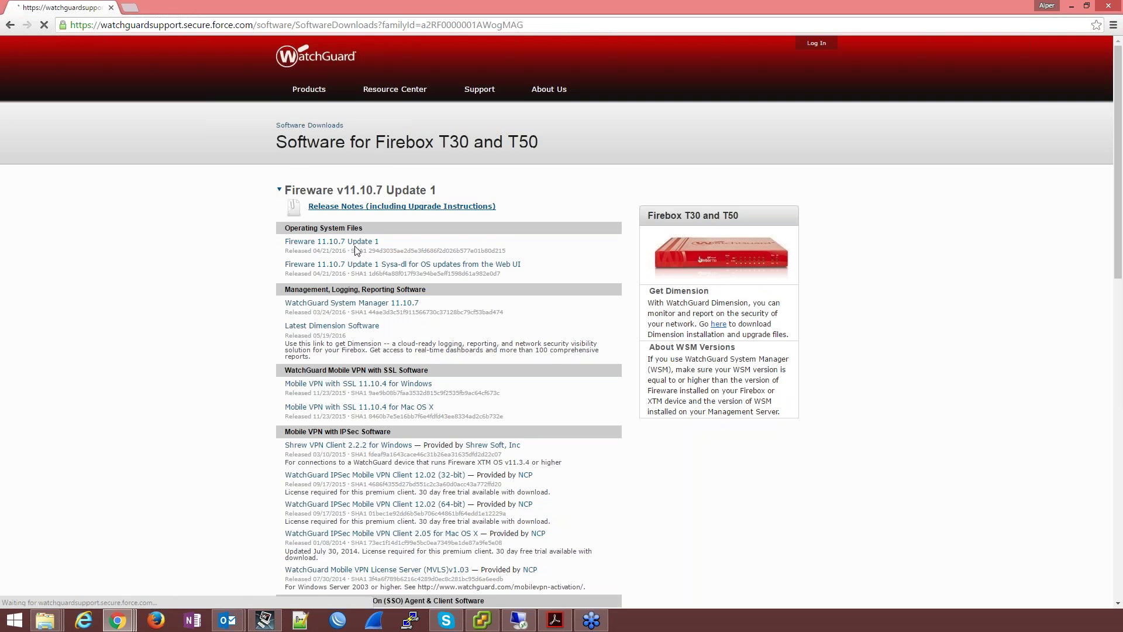
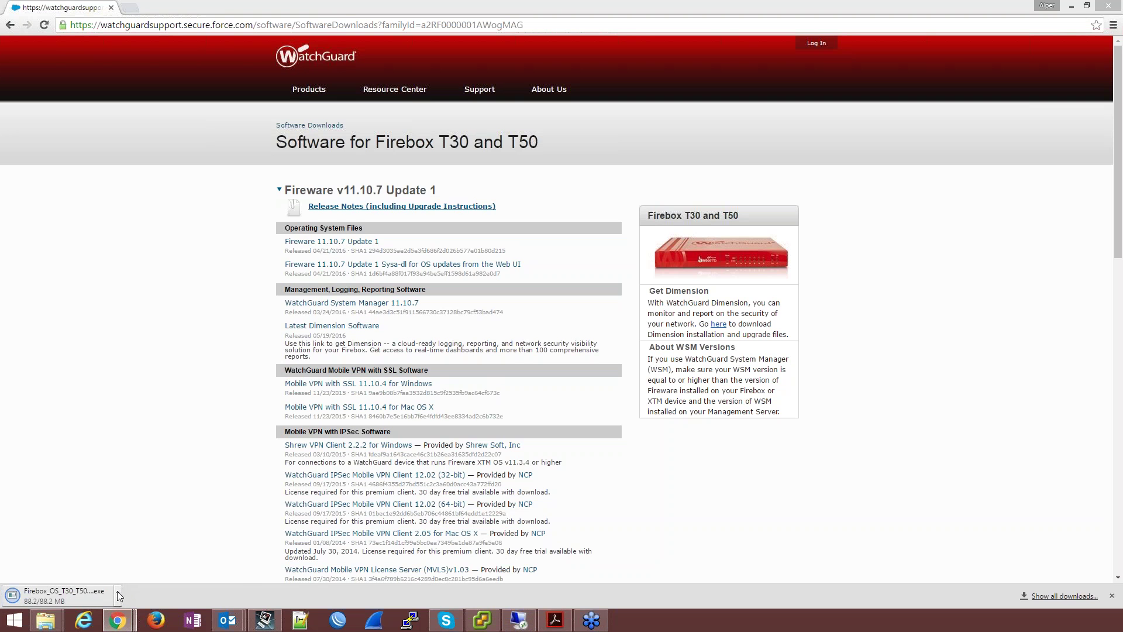
# Step: Show the downloaded Firebox T30/T50 Fireware installer in its folder, then minimize Chrome
pyautogui.click(118, 592)
pyautogui.click(149, 549)
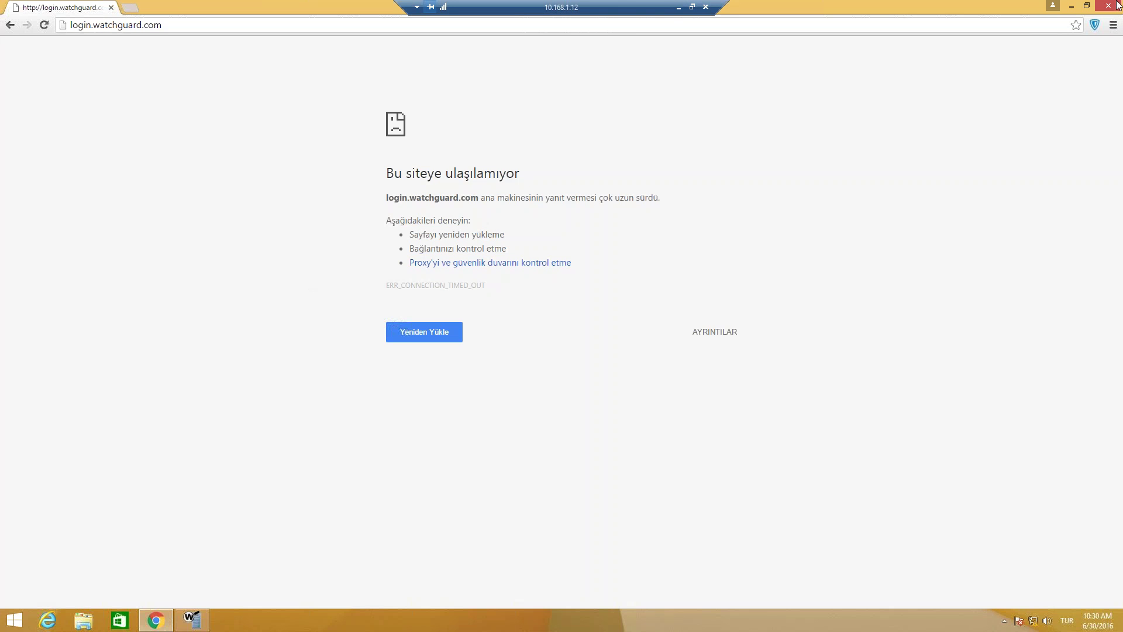
pyautogui.click(1071, 7)
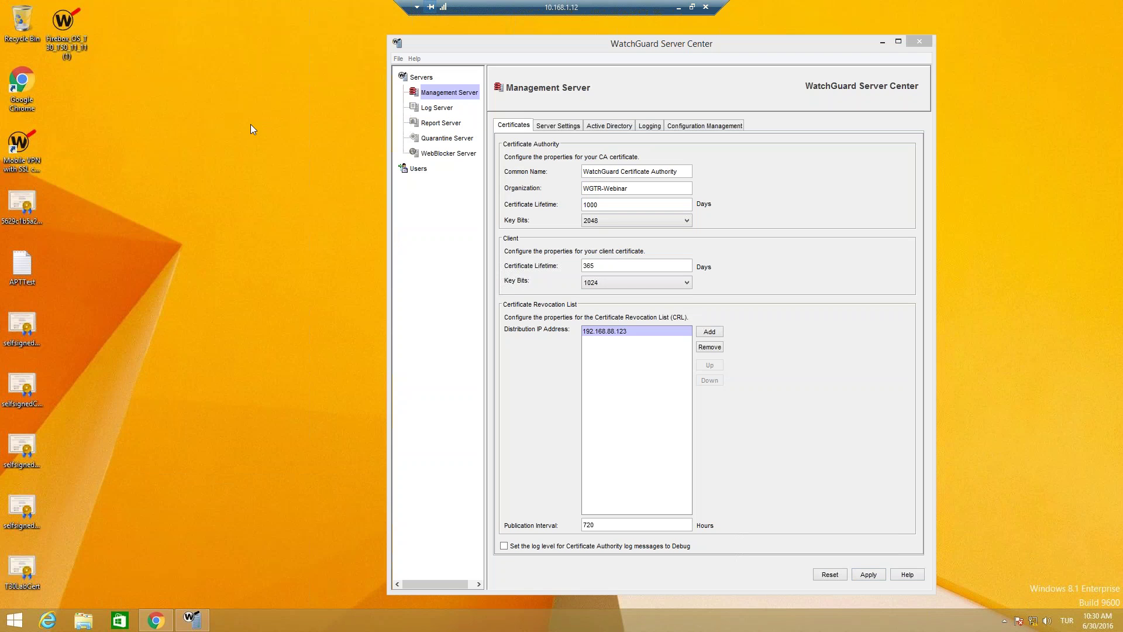
# Step: Paste a copy of the Firebox OS installer onto the desktop
pyautogui.hotkey('ctrl', 'v')
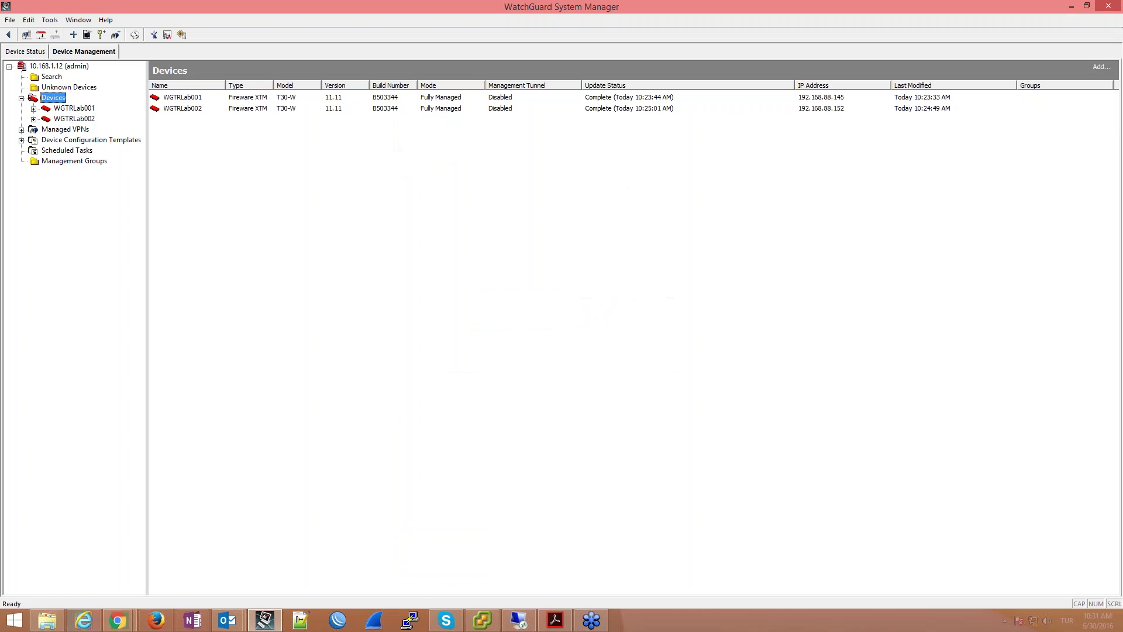
# Step: Start a scheduled OS update for both T30 devices, keeping version 11.11
pyautogui.rightClick(56, 96)
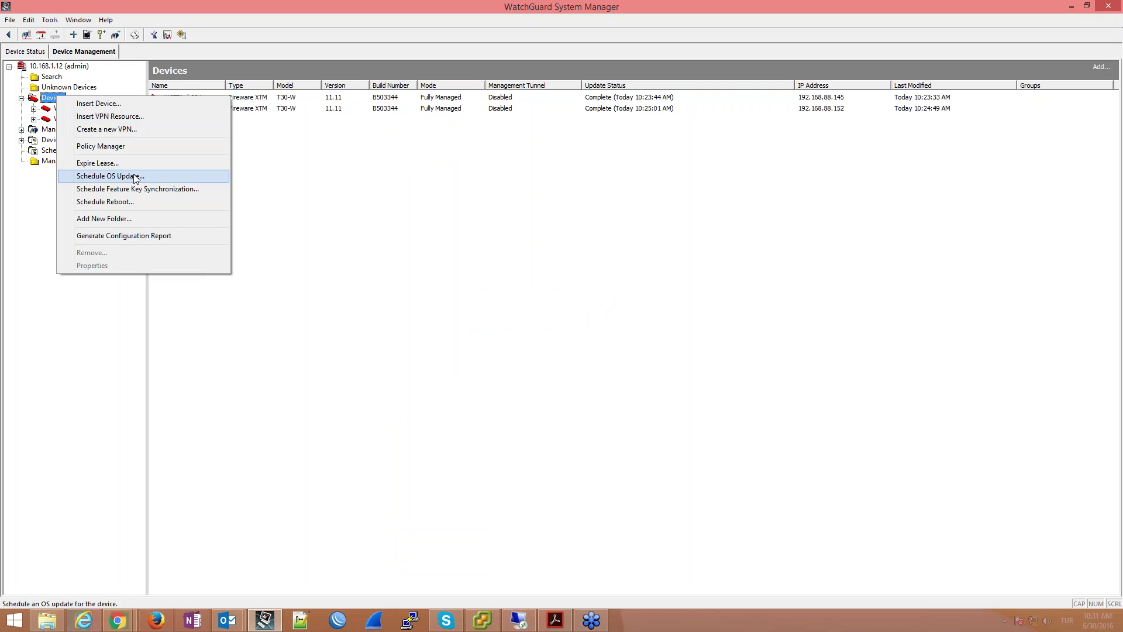
pyautogui.click(105, 174)
pyautogui.click(592, 402)
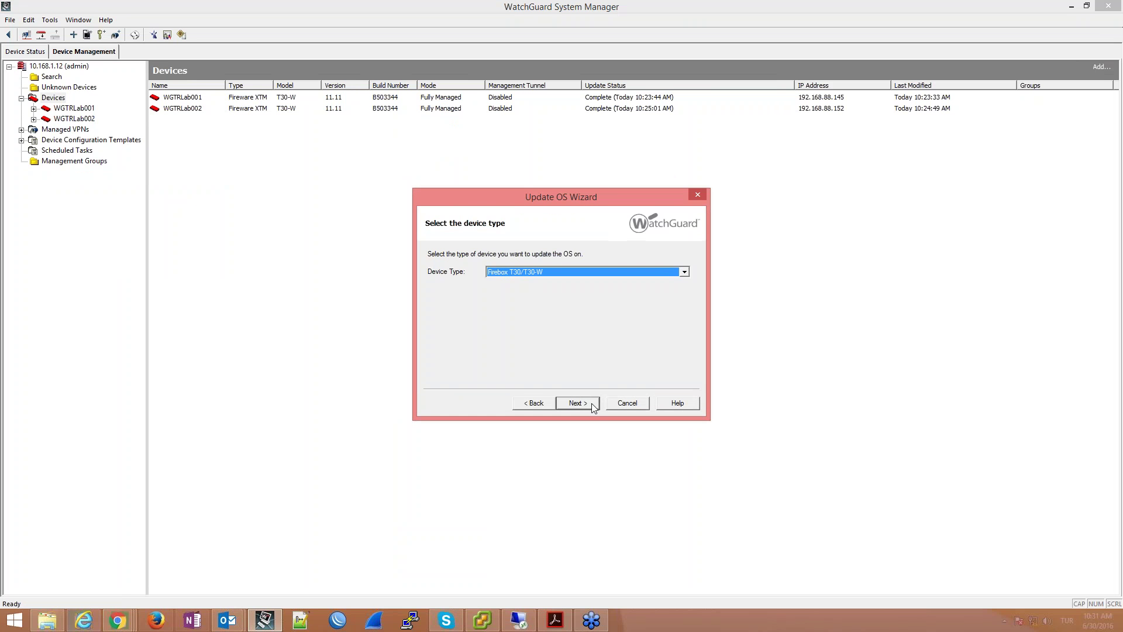
pyautogui.click(591, 403)
pyautogui.click(591, 402)
pyautogui.click(592, 402)
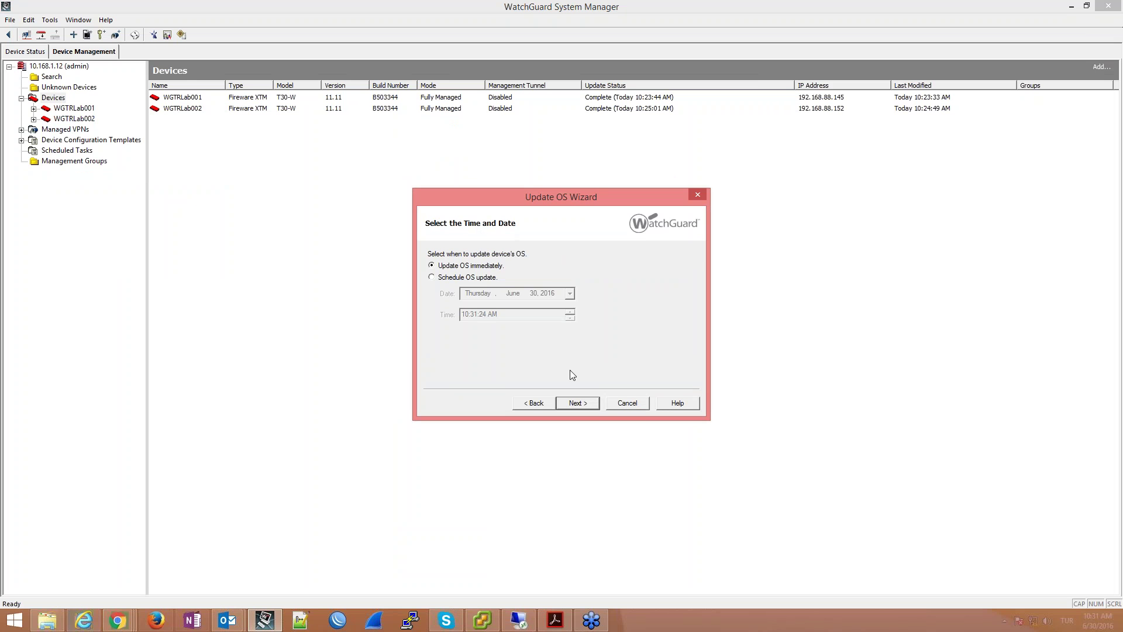
pyautogui.click(533, 403)
pyautogui.click(566, 272)
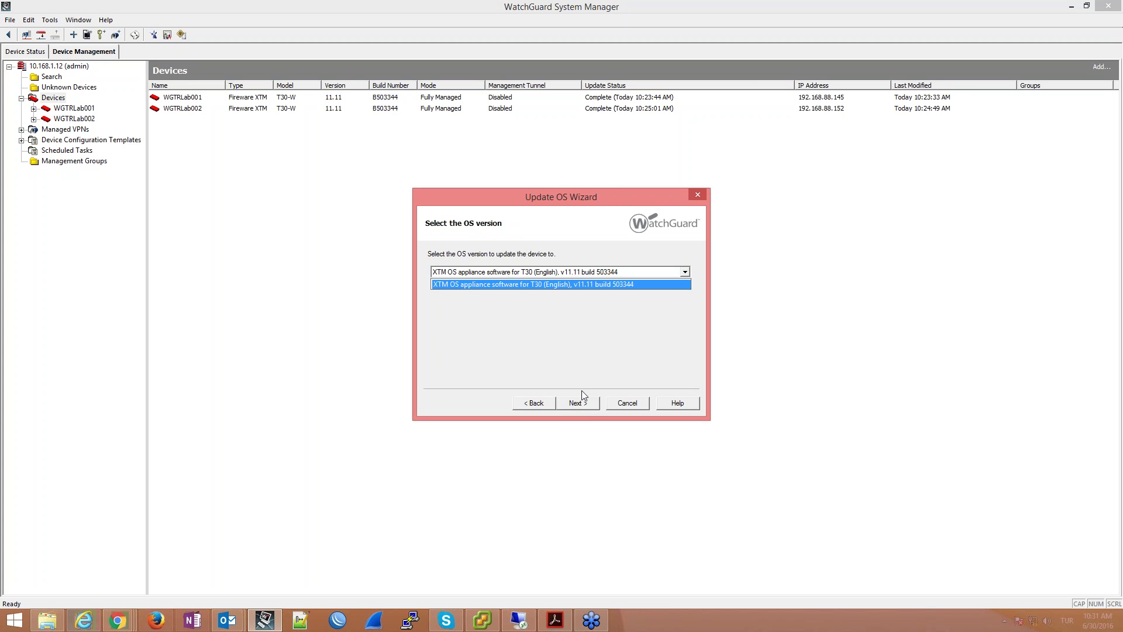
pyautogui.click(577, 402)
# Step: Schedule the update for July 1, 2016 at 2:00 AM and finish the wizard
pyautogui.click(447, 278)
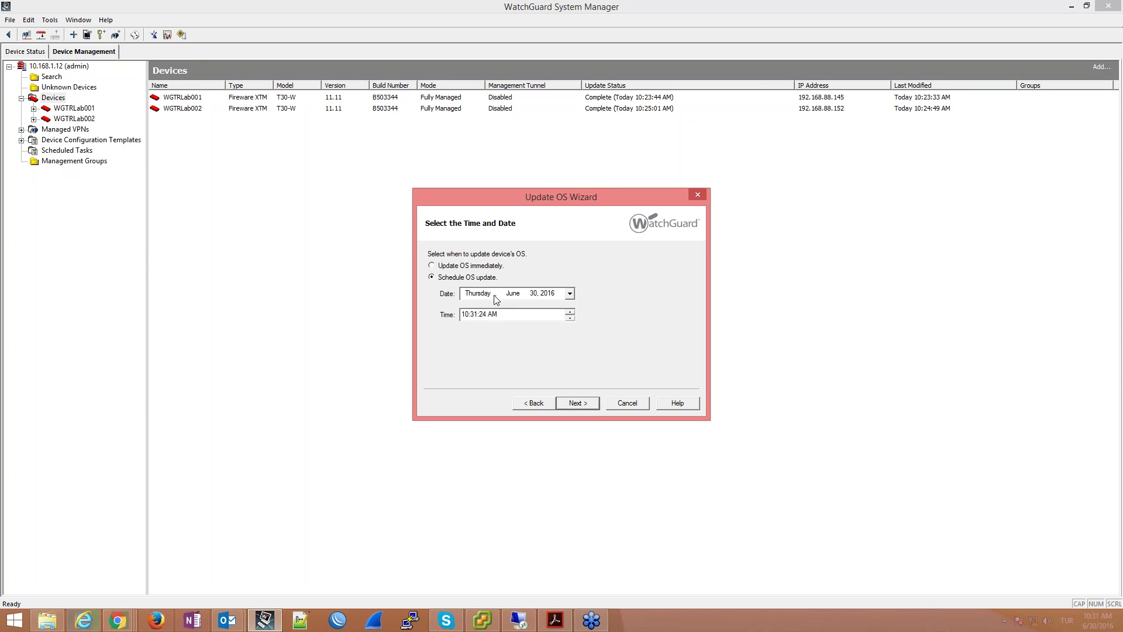
pyautogui.click(472, 269)
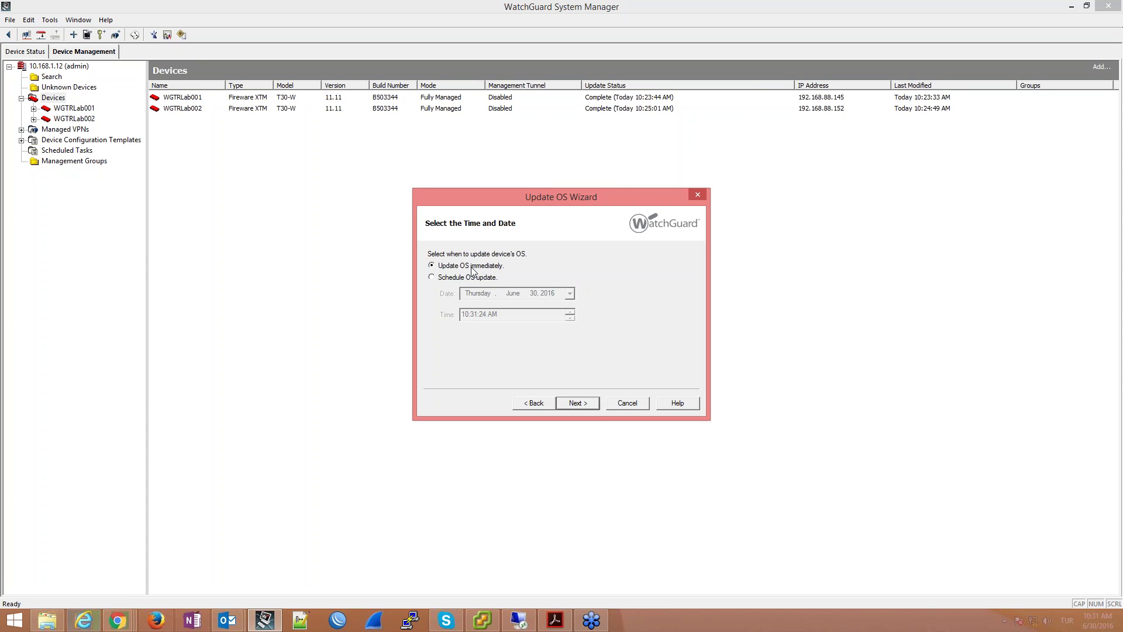
pyautogui.click(476, 279)
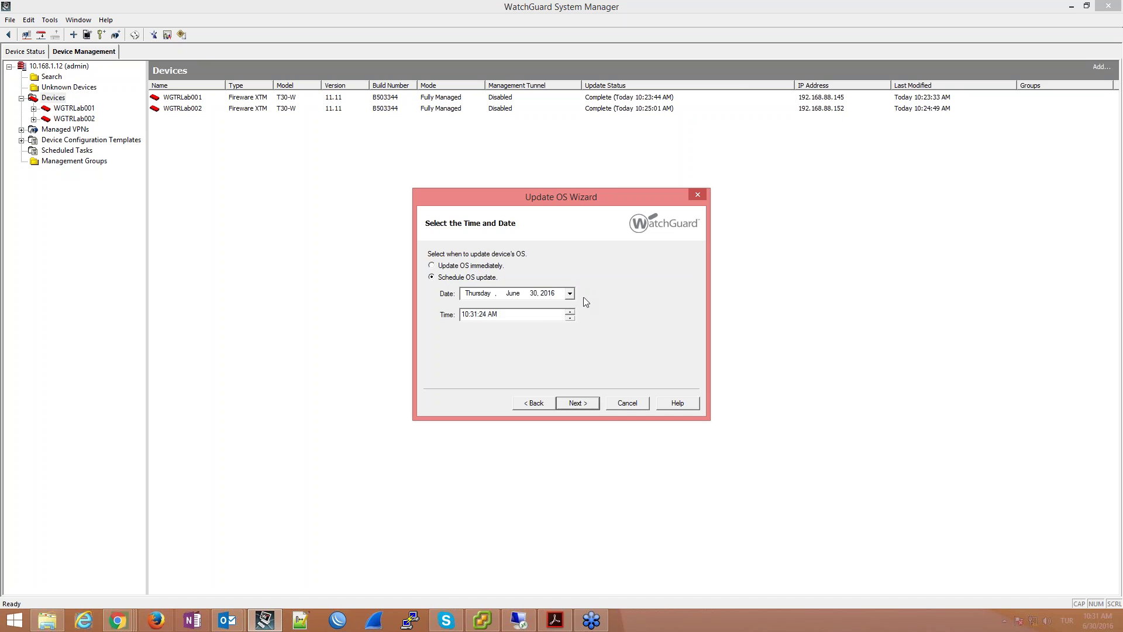
pyautogui.click(570, 294)
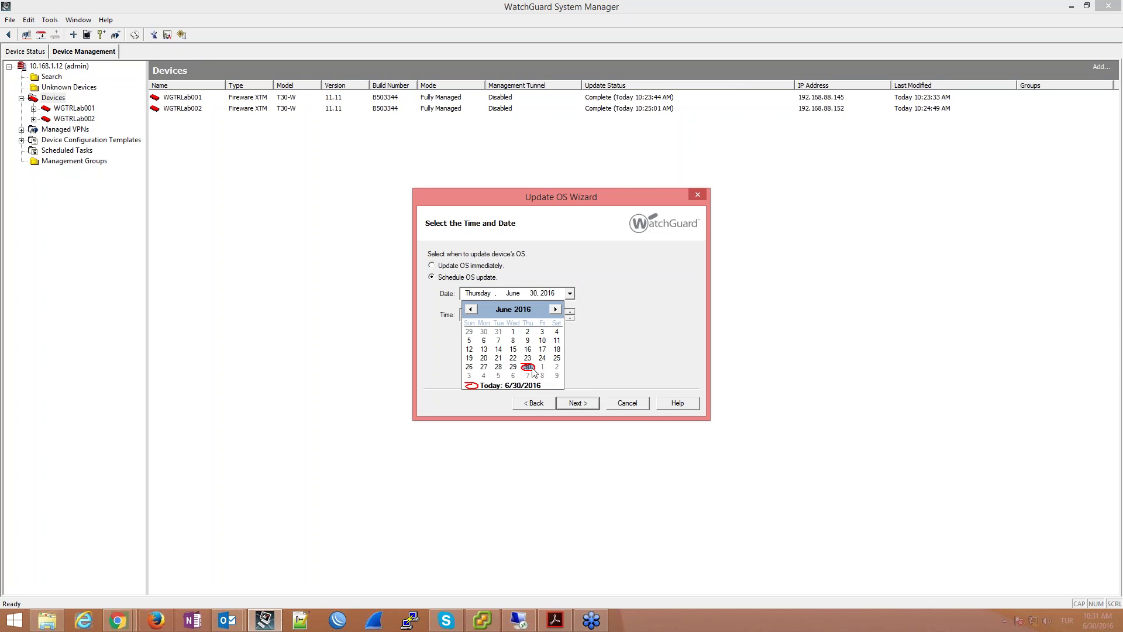
pyautogui.click(542, 366)
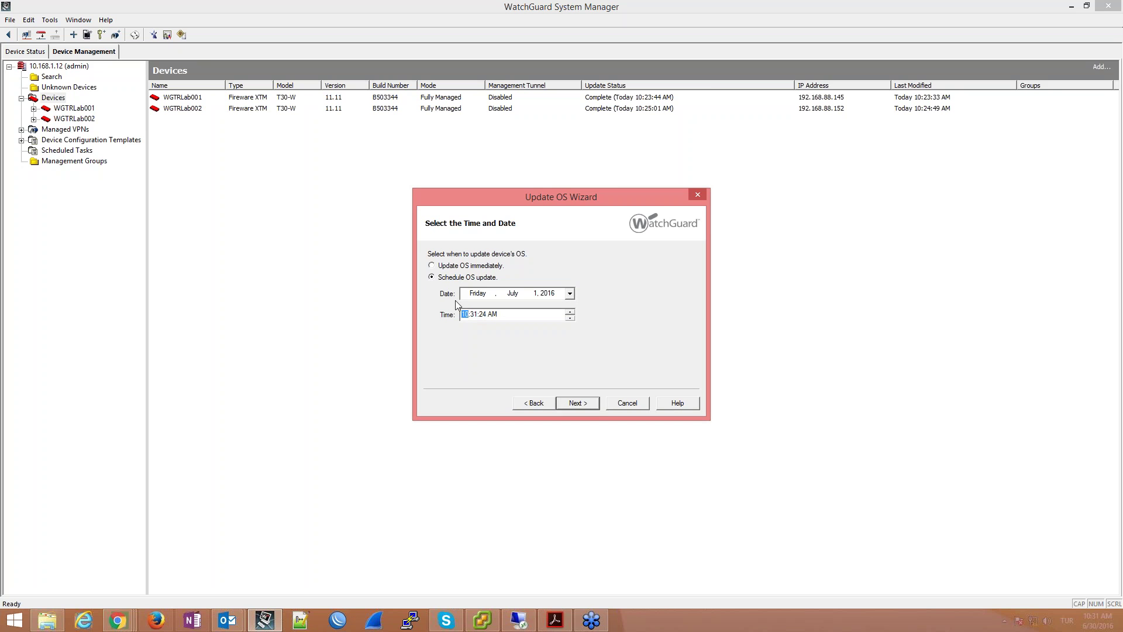
pyautogui.click(474, 314)
pyautogui.write('00:00')
pyautogui.click(577, 404)
pyautogui.click(578, 402)
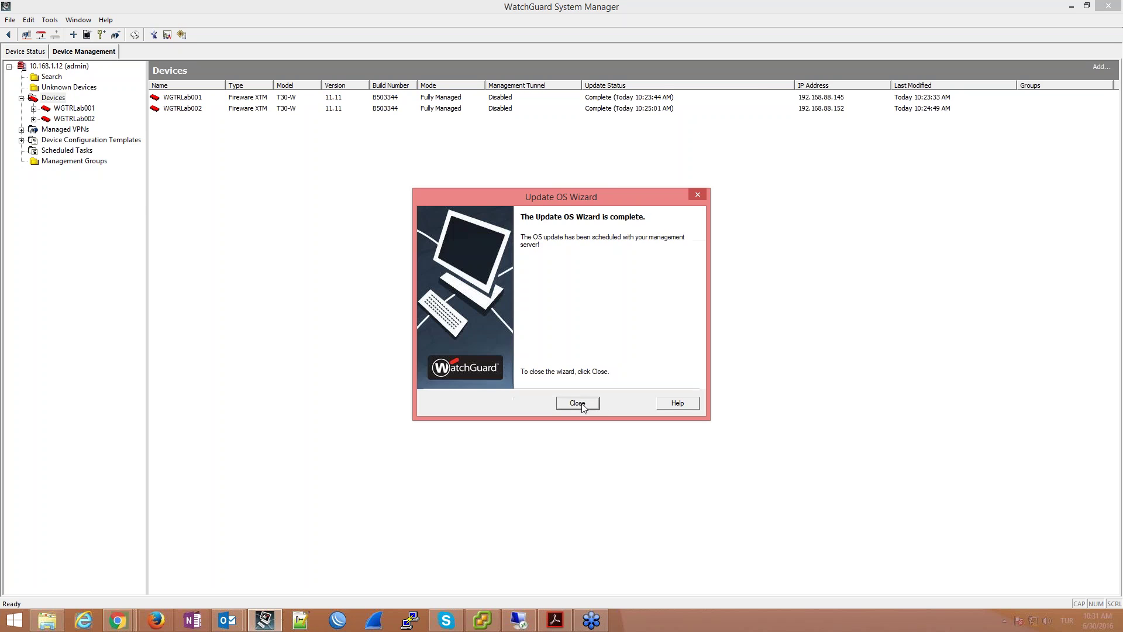
pyautogui.click(578, 403)
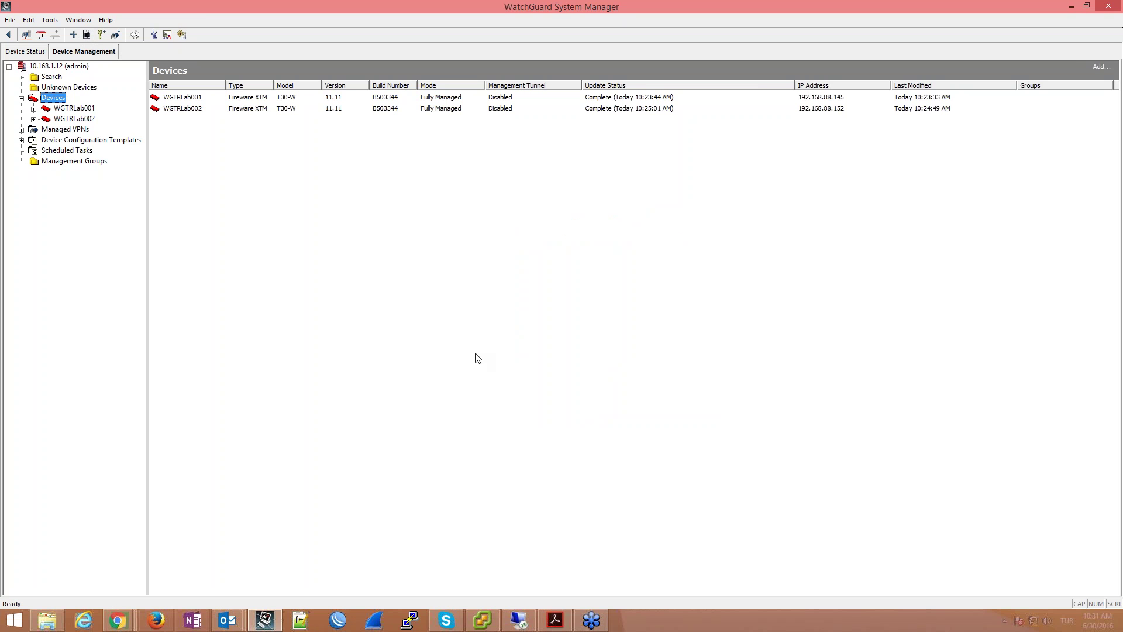
# Step: Check Scheduled Tasks for the 11.11 upgrade tasks on WGTRLab001 and WGTRLab002
pyautogui.click(47, 153)
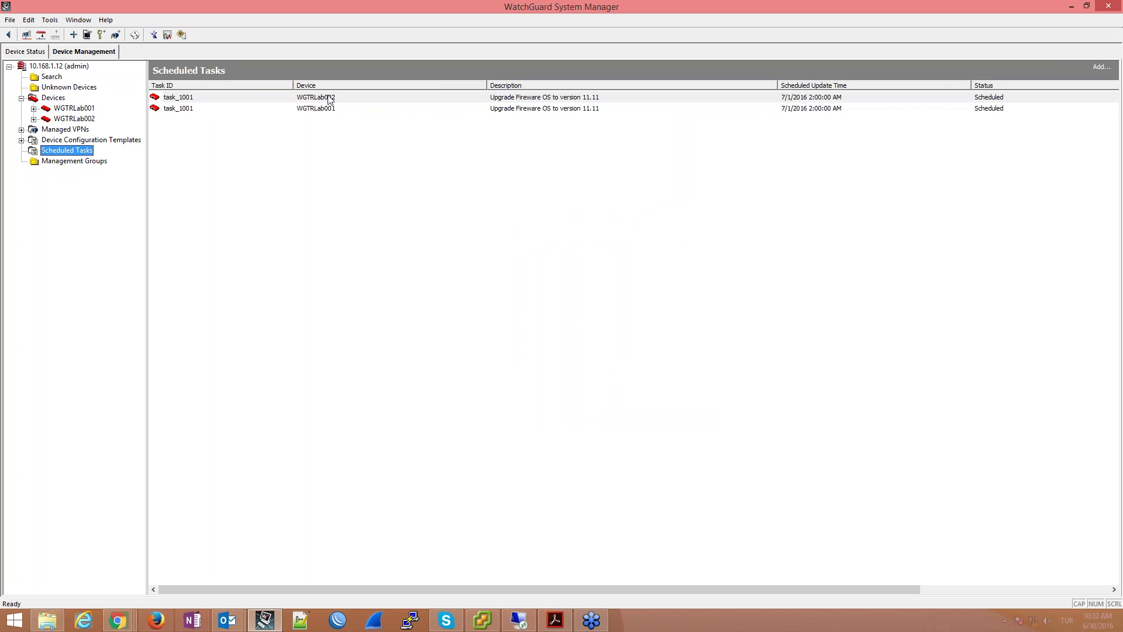
pyautogui.moveTo(326, 100); pyautogui.dragTo(337, 115)
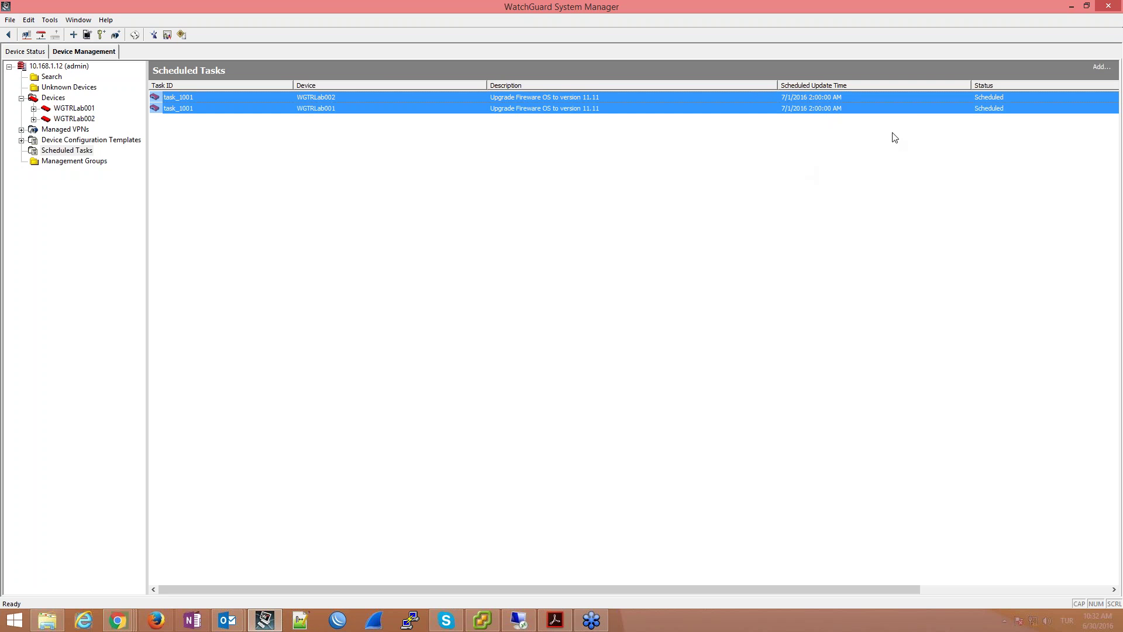
pyautogui.click(53, 99)
pyautogui.click(518, 620)
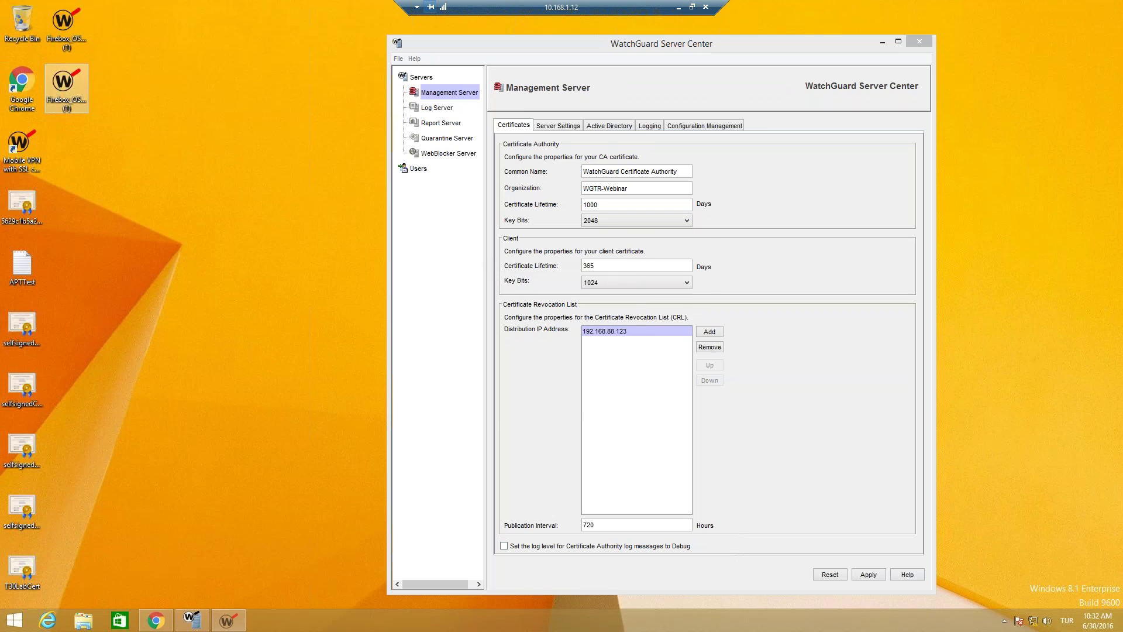
# Step: Run the Fireware v11.10.7 installer, accept the licence and start installing
pyautogui.doubleClick(61, 91)
pyautogui.click(585, 333)
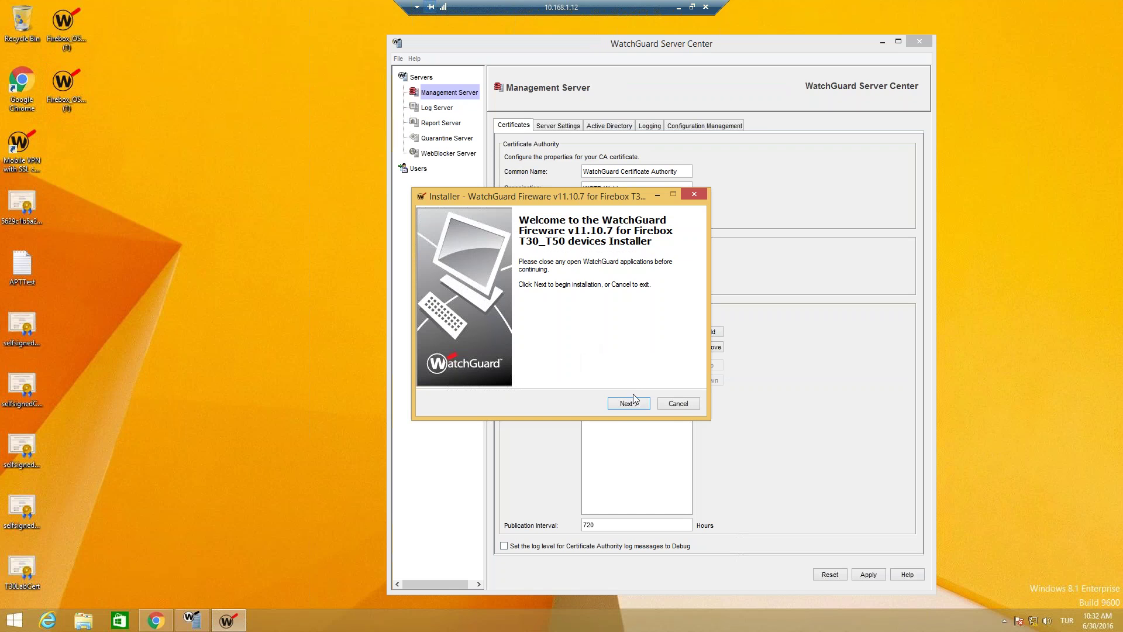
pyautogui.click(636, 402)
pyautogui.click(443, 367)
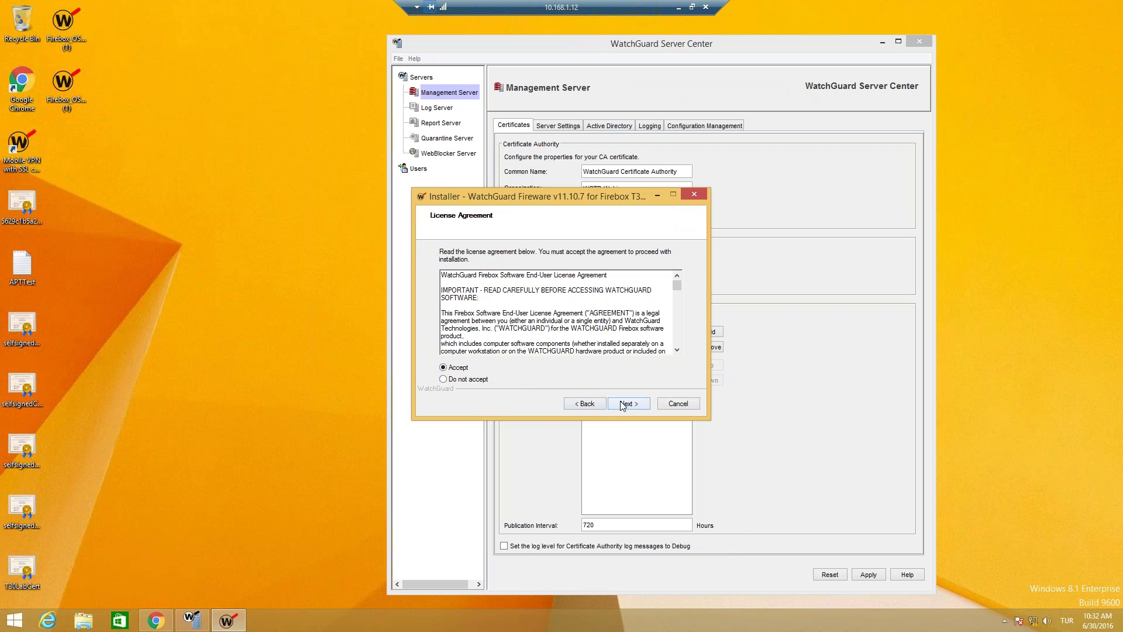
pyautogui.click(628, 403)
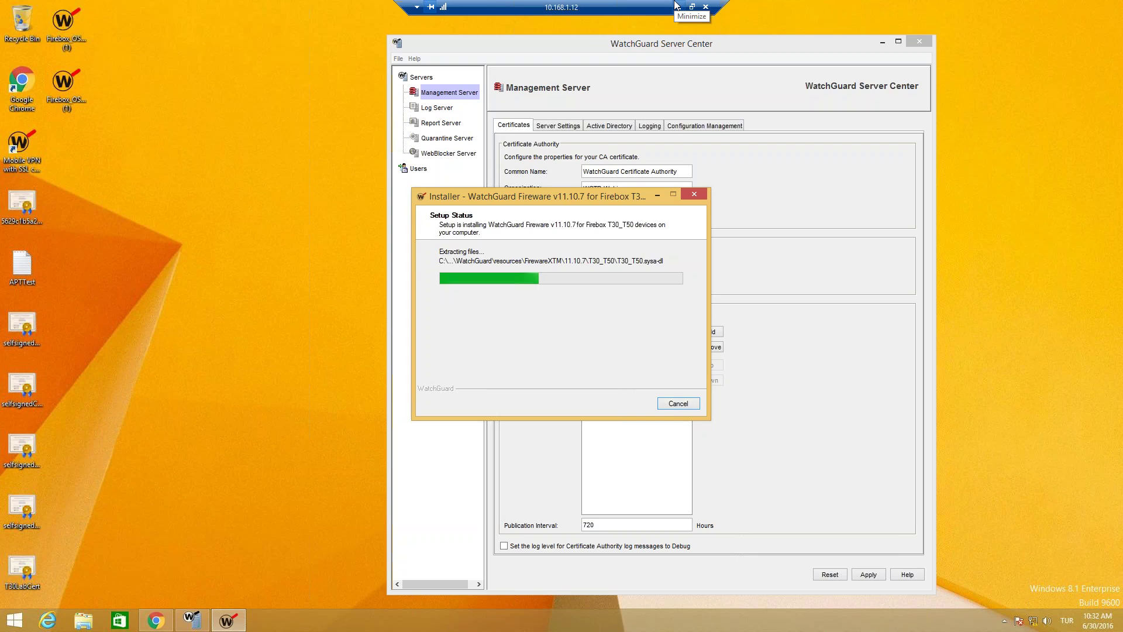
pyautogui.click(676, 6)
pyautogui.rightClick(176, 97)
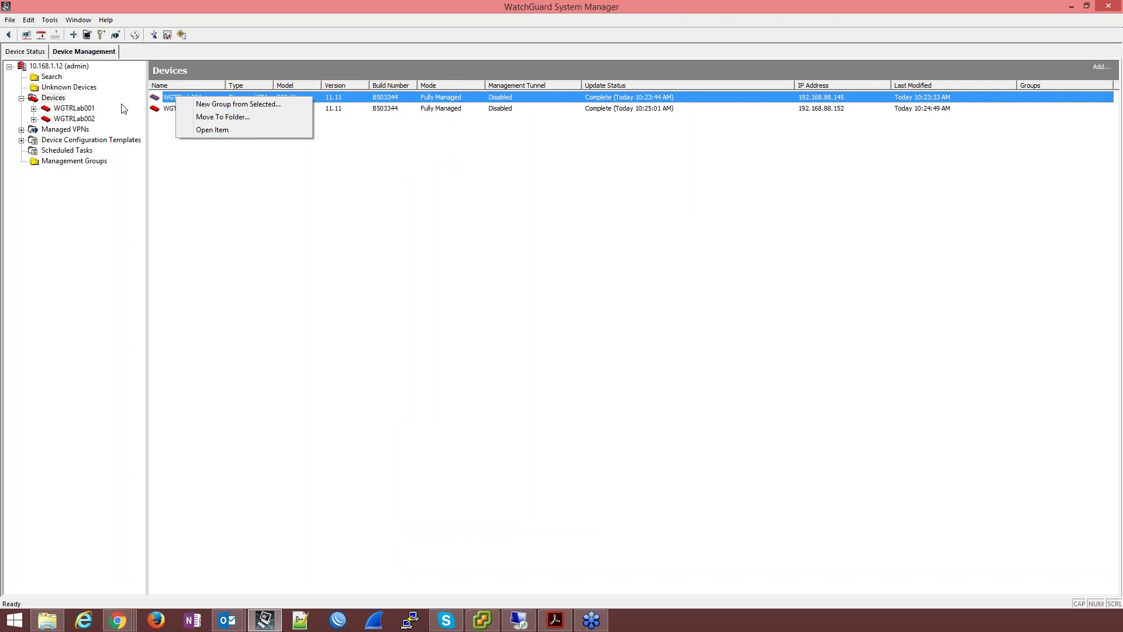
# Step: Remove both scheduled 11.11 OS update tasks from Scheduled Tasks
pyautogui.click(67, 150)
pyautogui.moveTo(178, 113); pyautogui.dragTo(193, 100)
pyautogui.rightClick(193, 100)
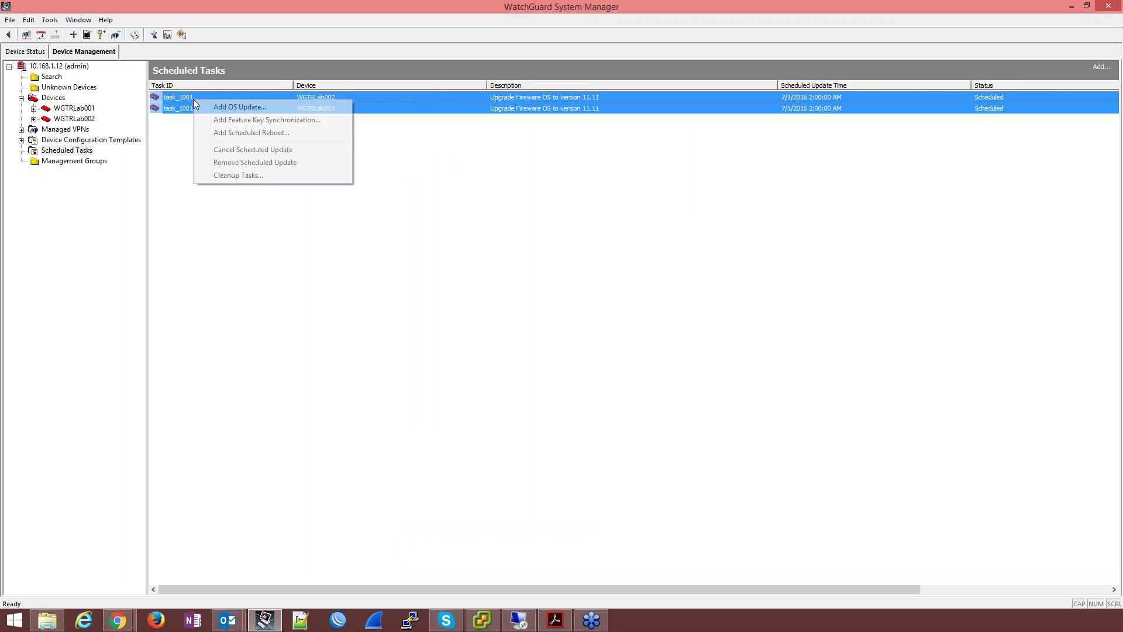
pyautogui.click(272, 164)
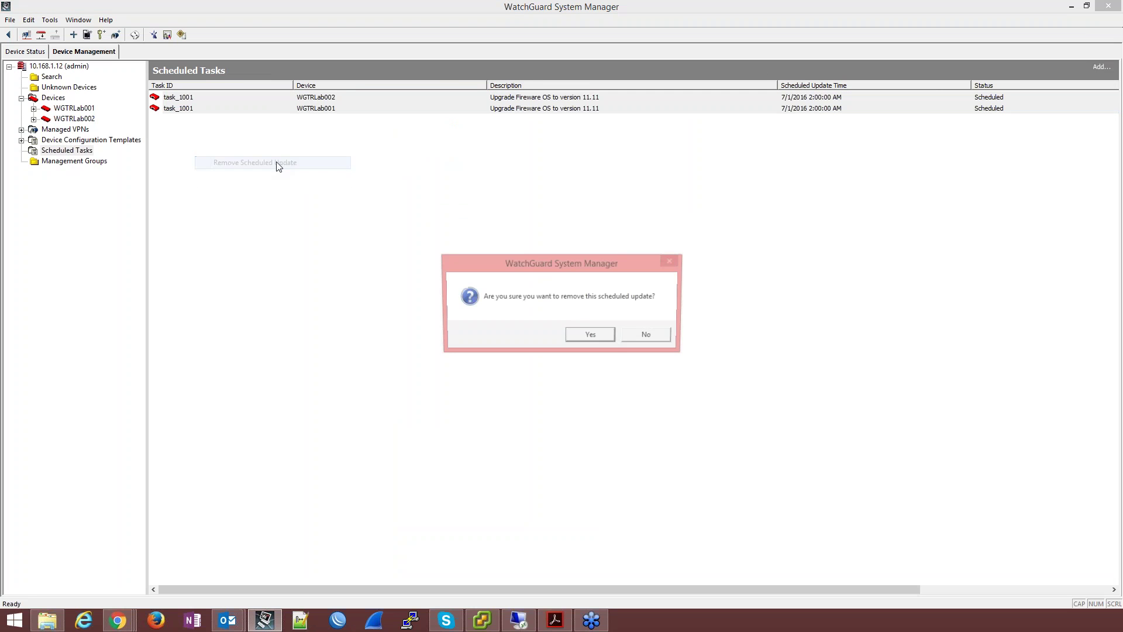
pyautogui.click(592, 335)
pyautogui.click(53, 97)
# Step: Finish the completed Fireware v11.10.7 installation on the remote desktop
pyautogui.click(517, 623)
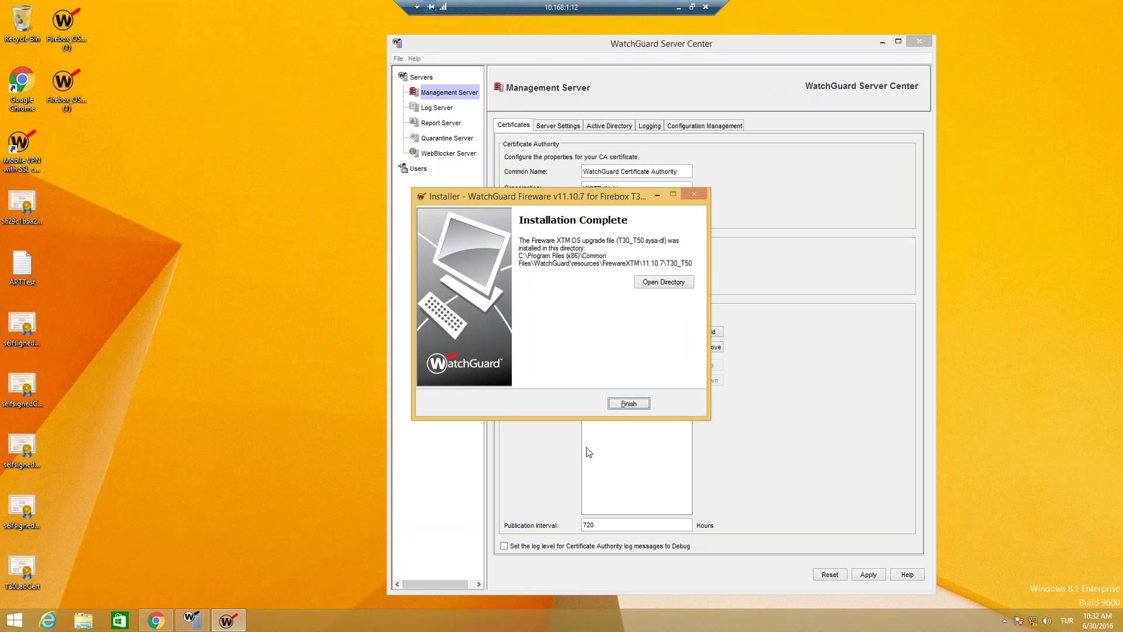
pyautogui.click(626, 402)
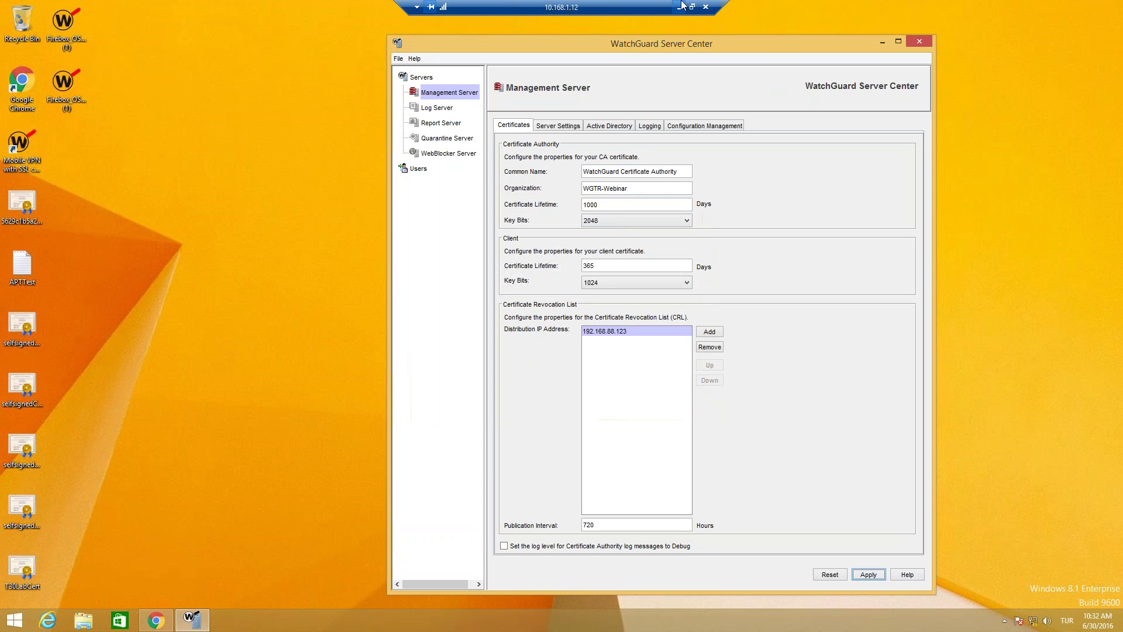
pyautogui.click(679, 7)
pyautogui.rightClick(62, 104)
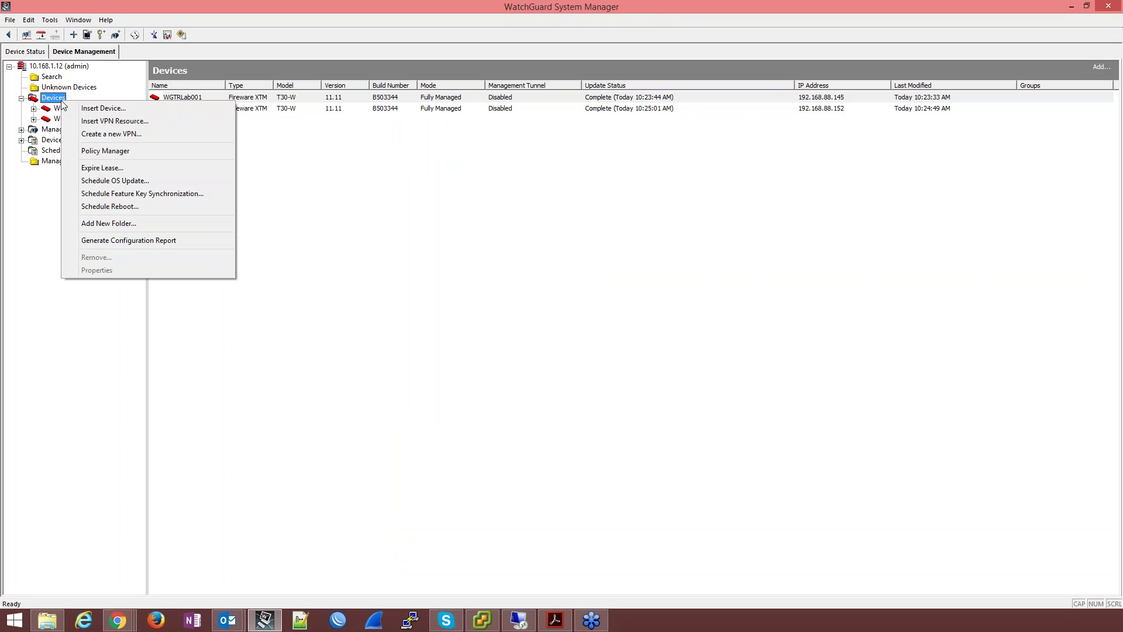
# Step: Step through the Update OS wizard for both T30 devices to OS version v11.11 build 503344
pyautogui.click(124, 180)
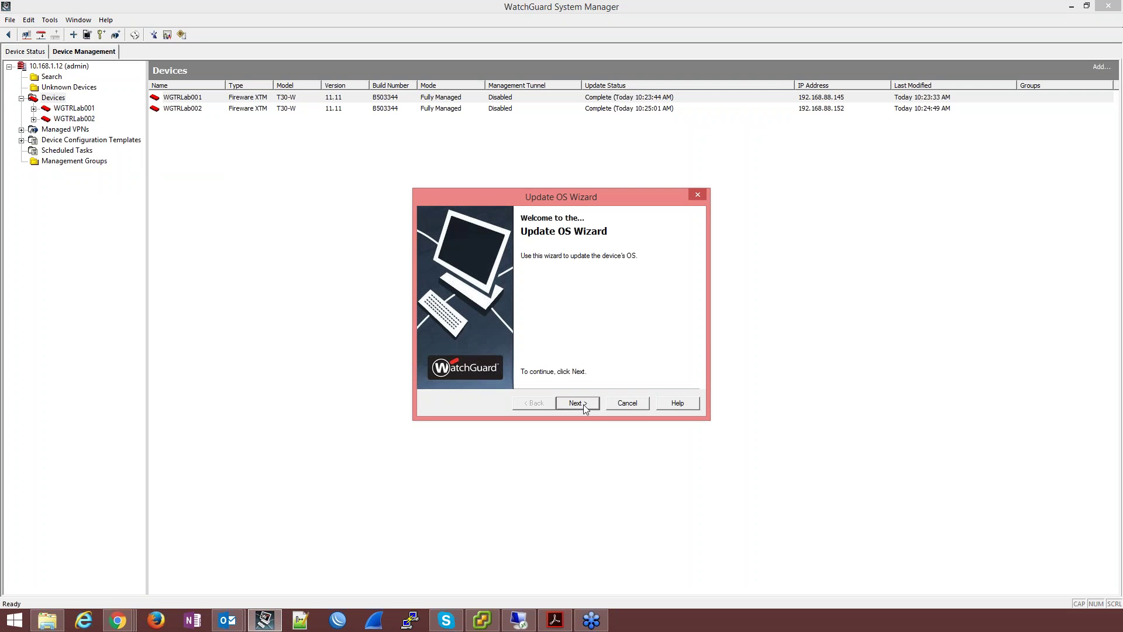
pyautogui.click(586, 407)
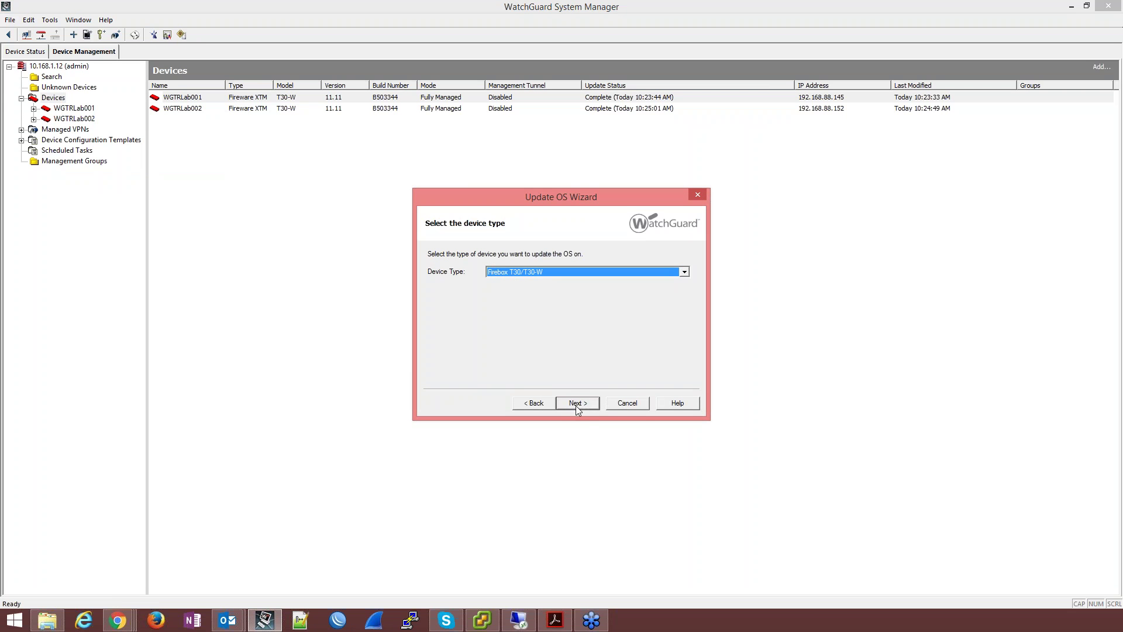
pyautogui.click(576, 405)
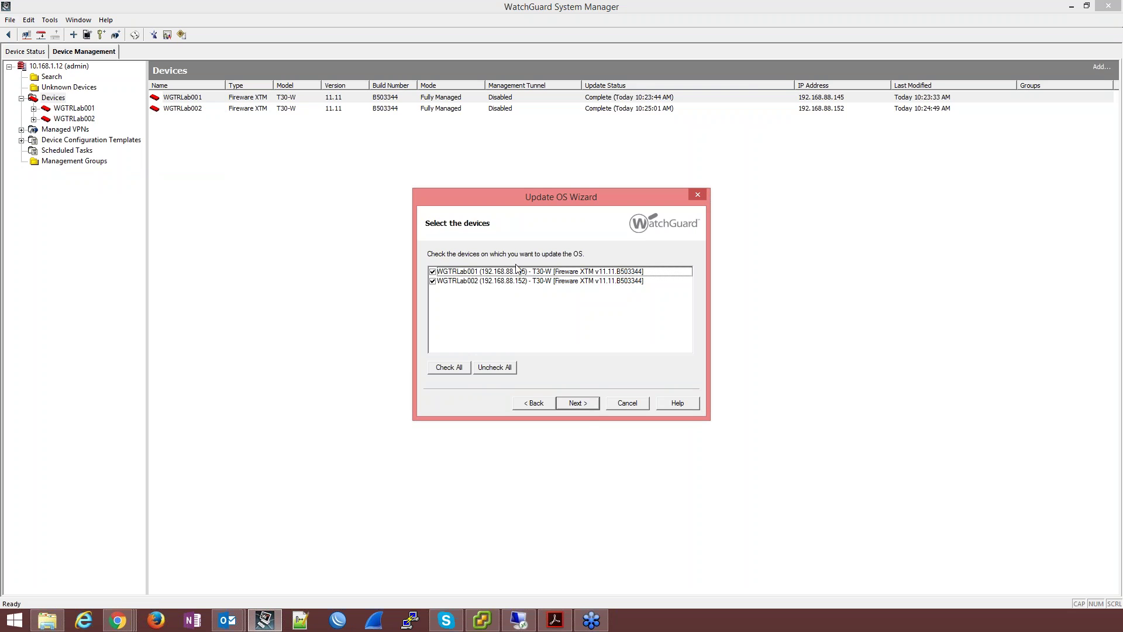
pyautogui.click(582, 405)
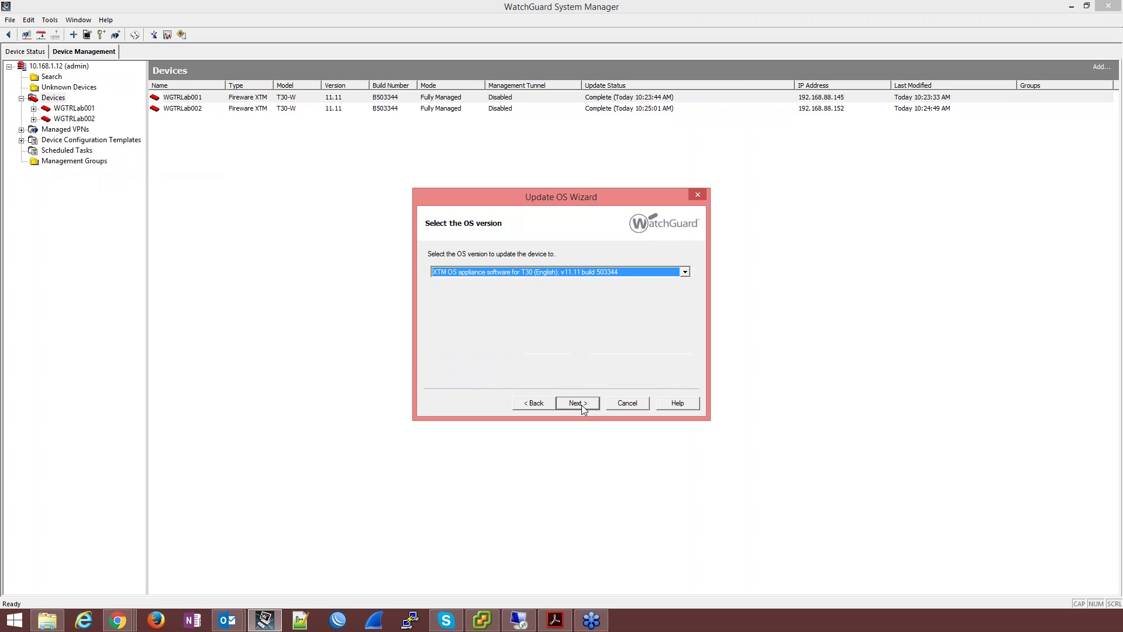
pyautogui.click(530, 272)
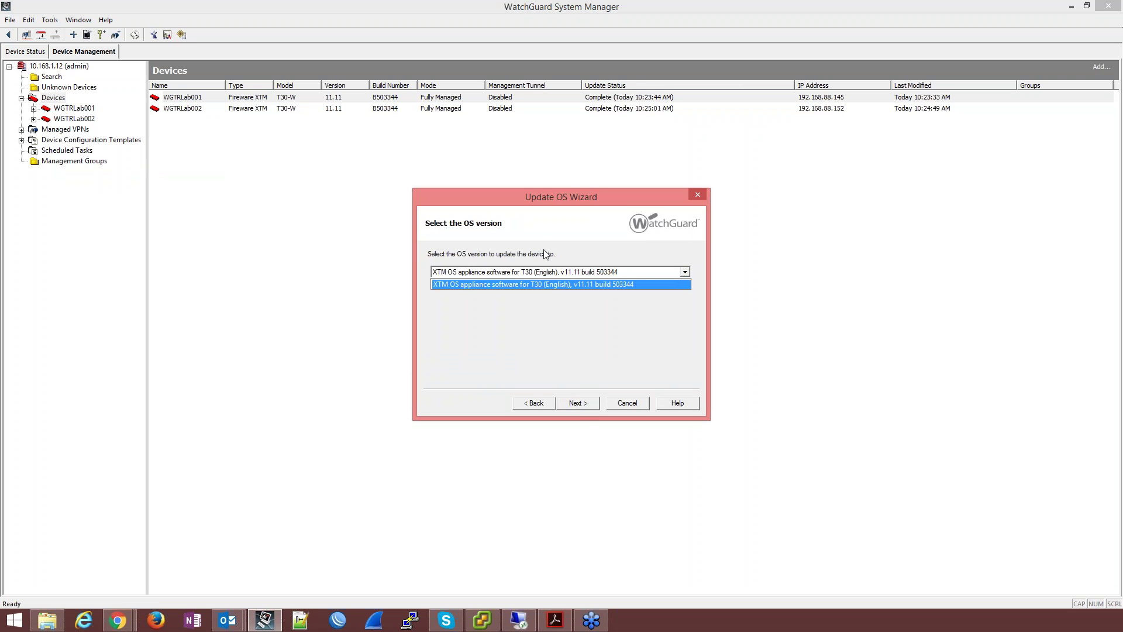
pyautogui.moveTo(536, 199); pyautogui.dragTo(196, 139)
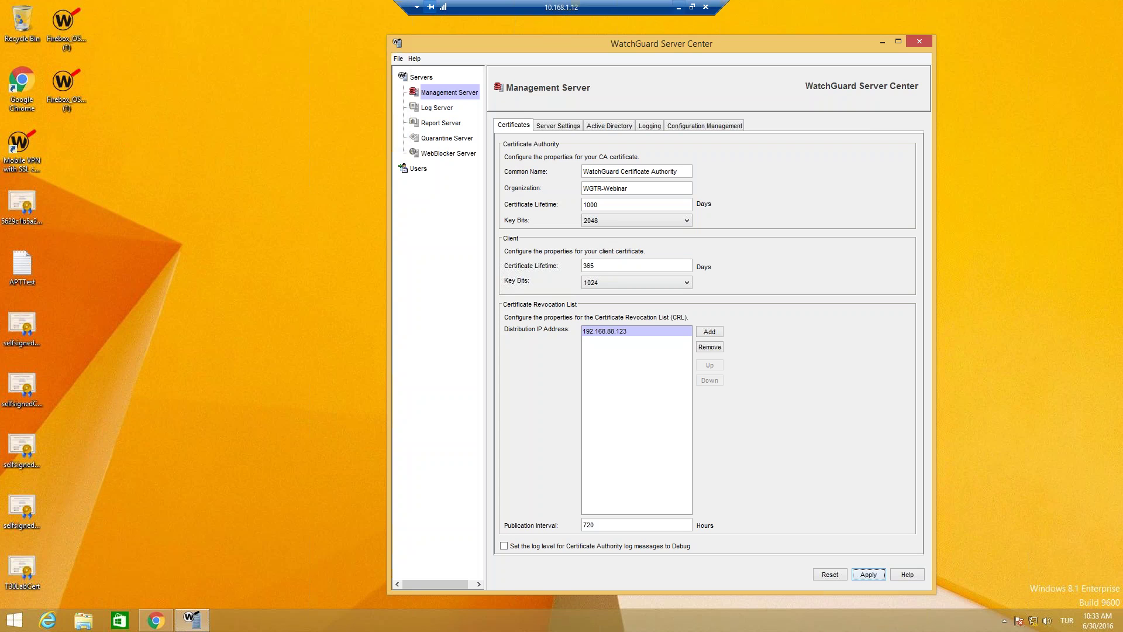
# Step: Check WatchGuard Server Center's version under Help > About: 11.11-B502713
pyautogui.click(414, 59)
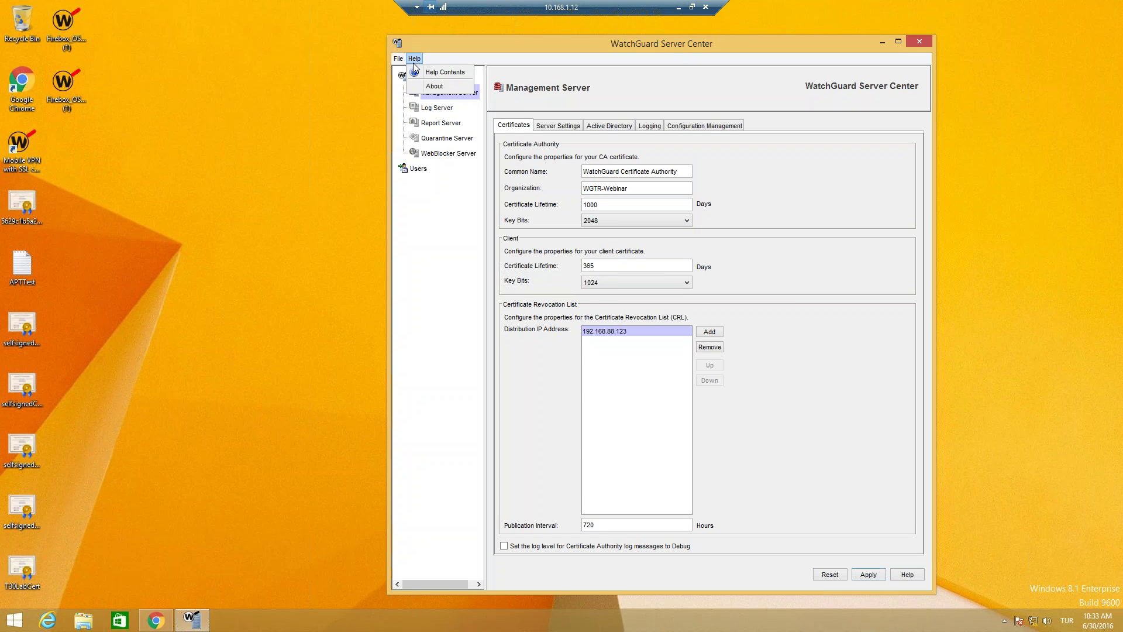
pyautogui.click(434, 87)
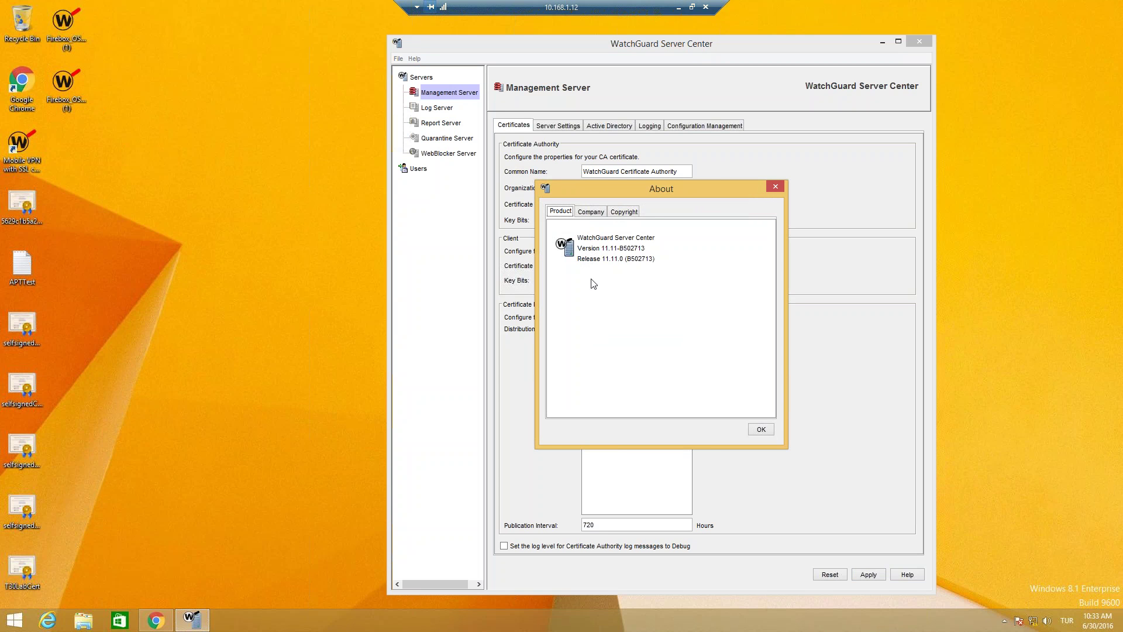
pyautogui.click(681, 5)
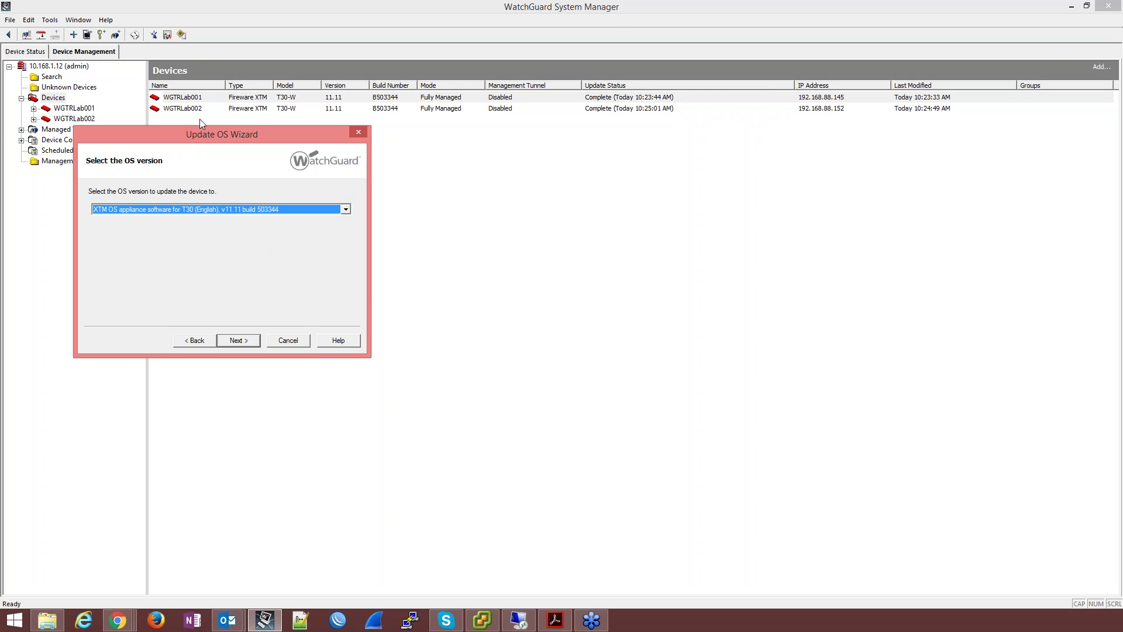
# Step: Review the only OS version, v11.11 build 503344, then cancel the Update OS wizard
pyautogui.click(206, 211)
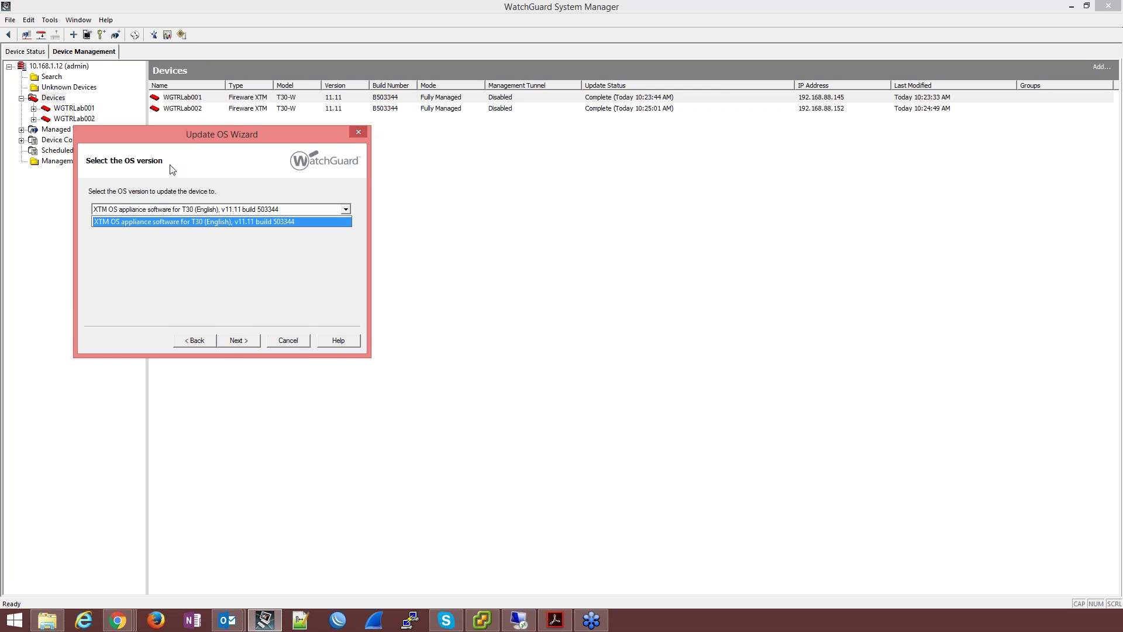
pyautogui.click(216, 255)
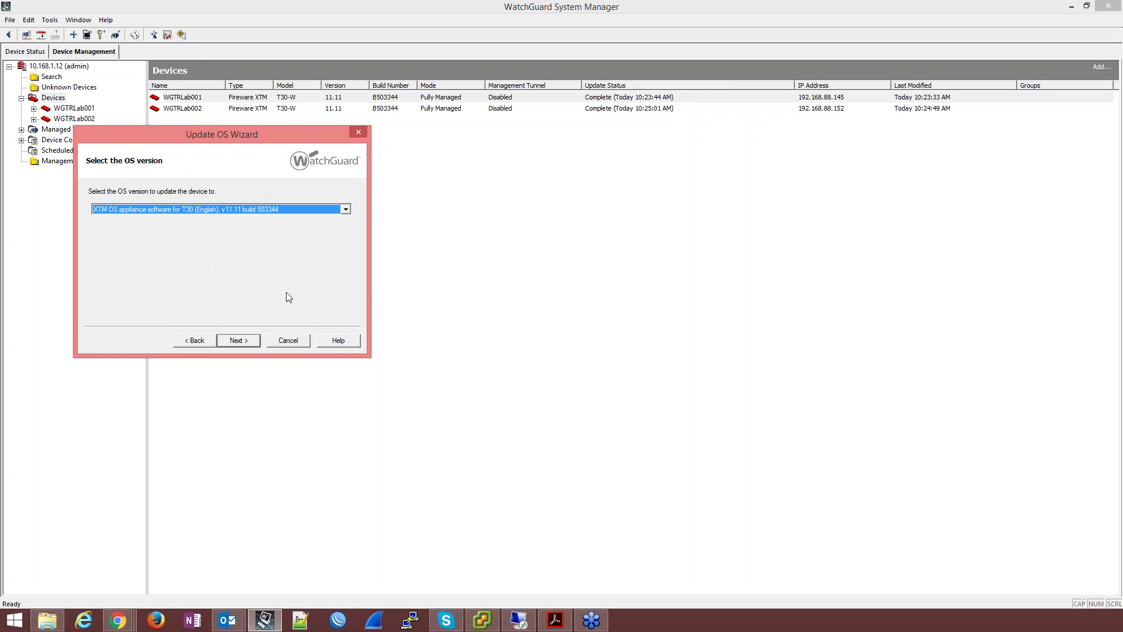
pyautogui.click(288, 341)
# Step: Schedule a reboot of WGTRLab001 and WGTRLab002 for Friday, July 1, 2016, 10:33:44 AM
pyautogui.rightClick(55, 99)
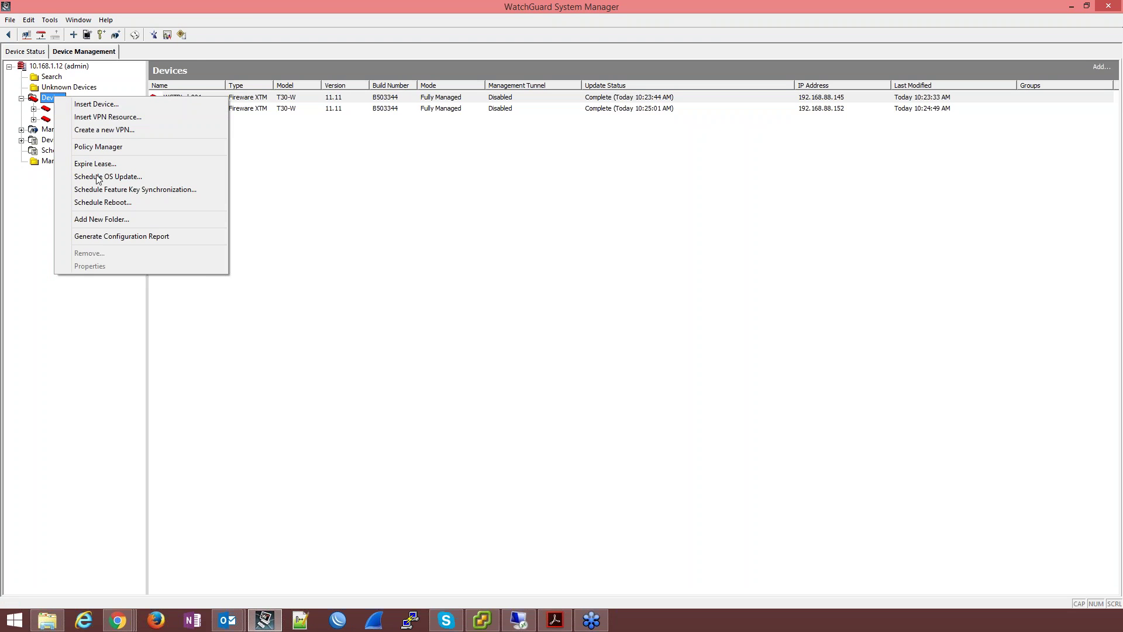
pyautogui.click(109, 204)
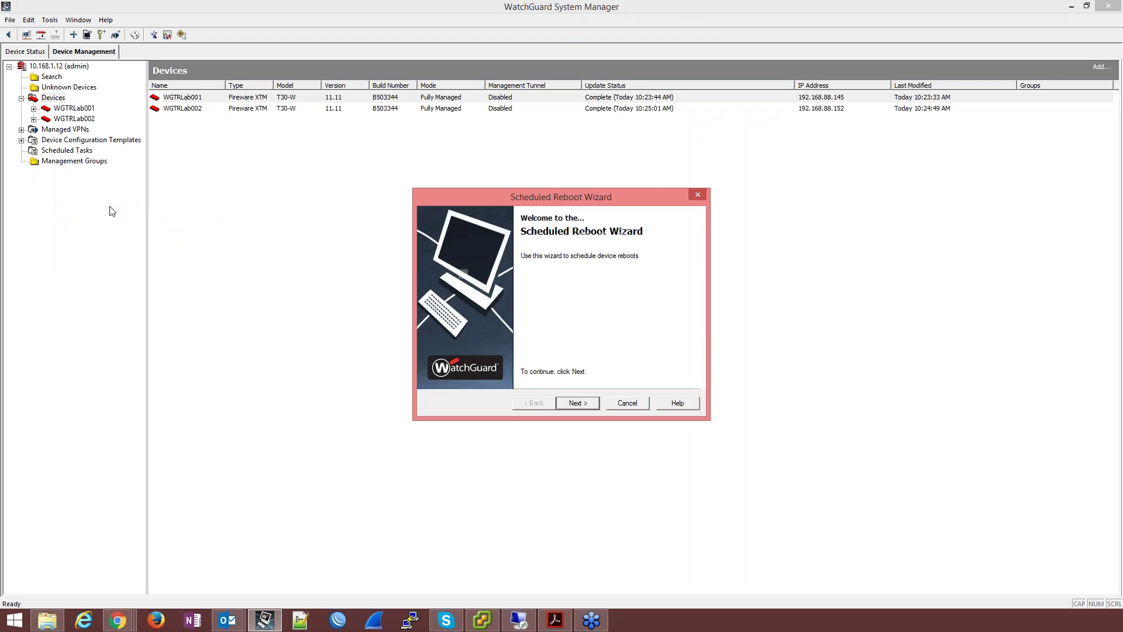
pyautogui.click(588, 406)
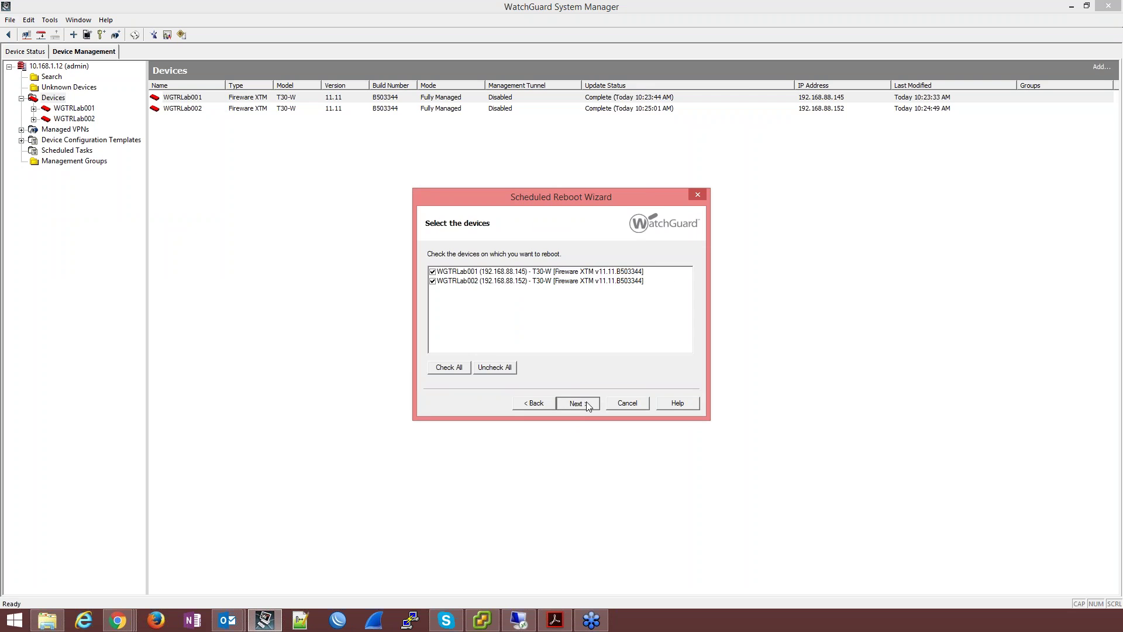
pyautogui.click(588, 406)
pyautogui.click(480, 278)
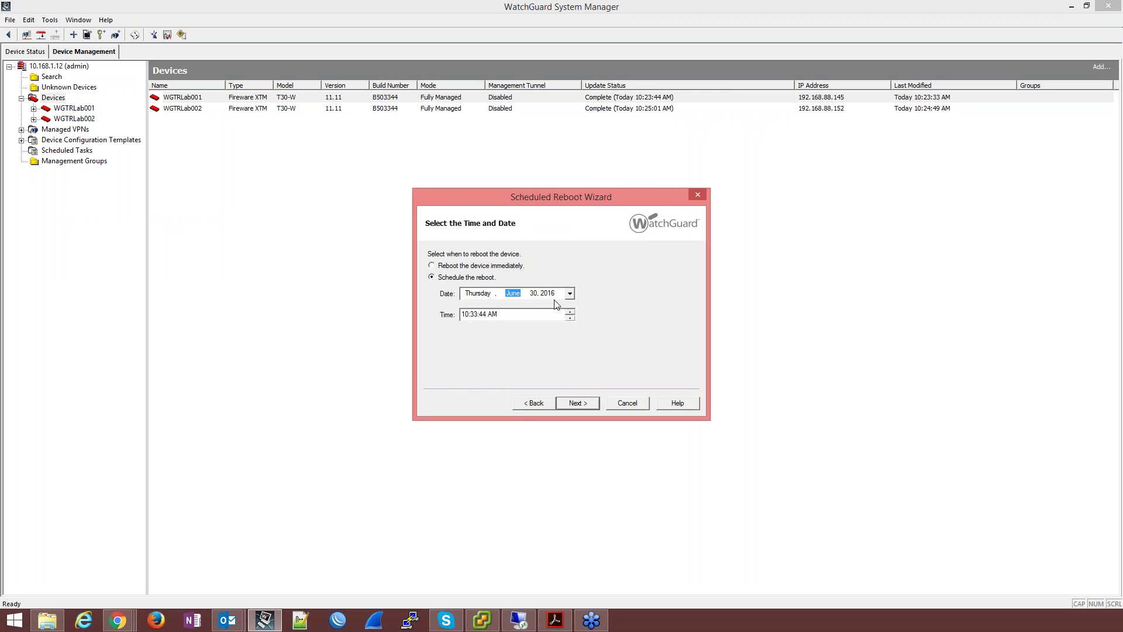
pyautogui.click(570, 294)
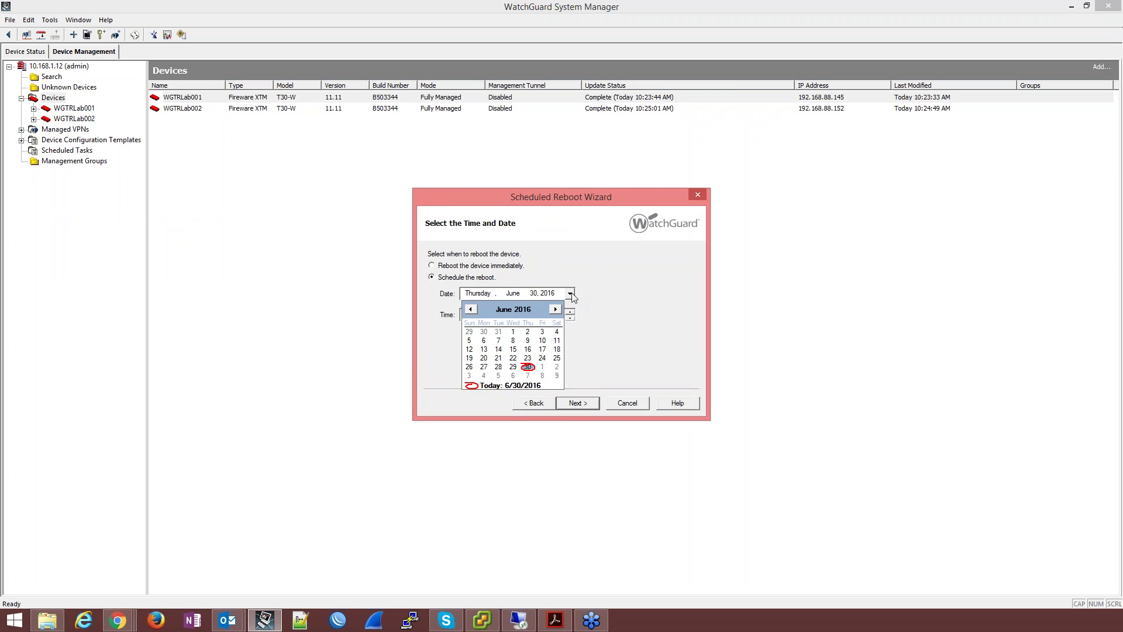
pyautogui.click(544, 367)
pyautogui.click(465, 315)
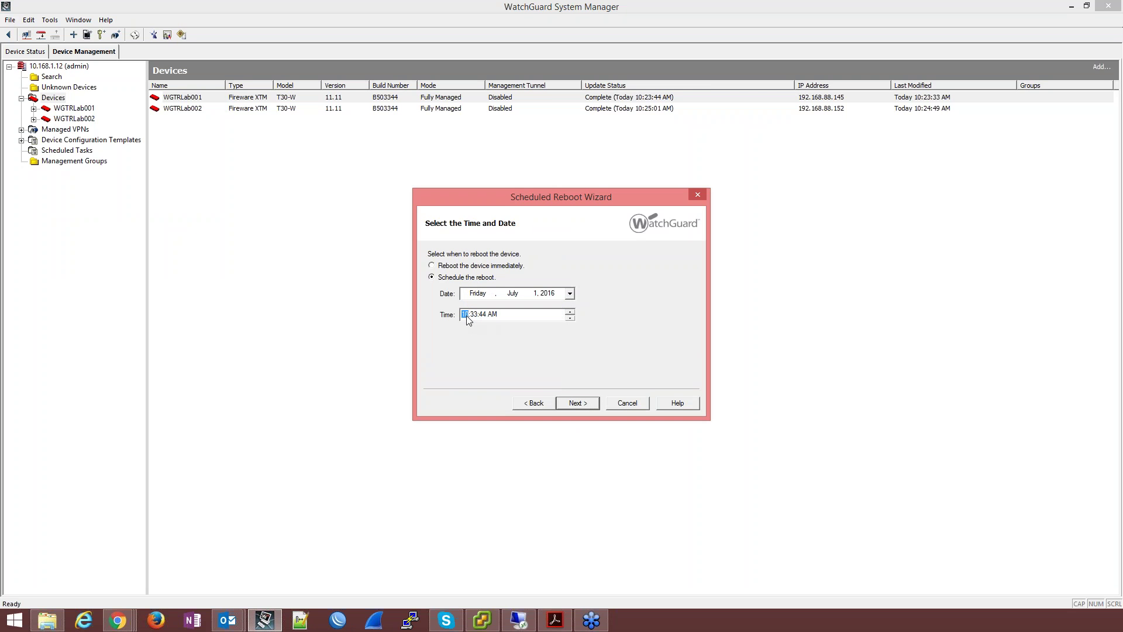
pyautogui.click(577, 403)
pyautogui.click(577, 403)
pyautogui.click(577, 403)
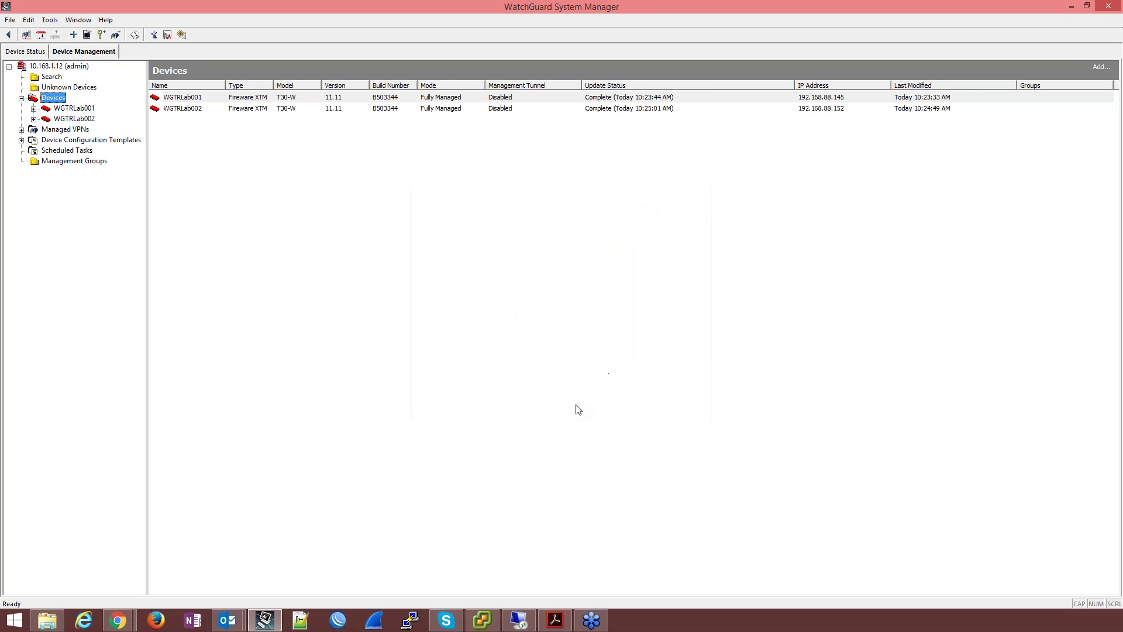
# Step: Confirm both lab reboot tasks exist, then bring up the 10.168.1.12 (admin) server's actions in Device Status
pyautogui.click(78, 153)
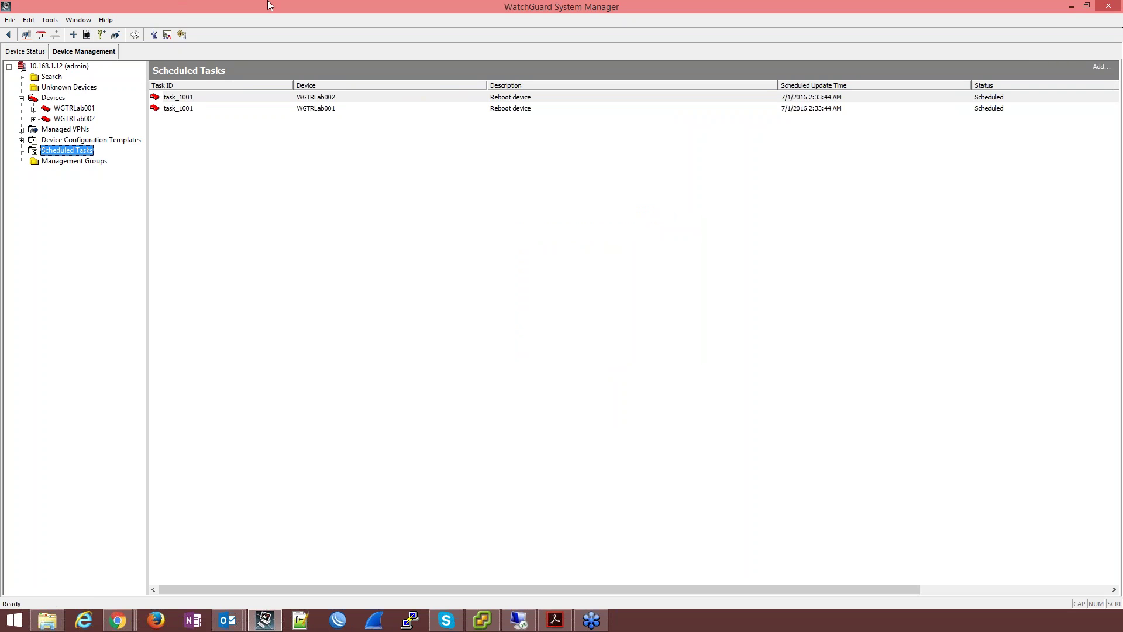
pyautogui.click(31, 52)
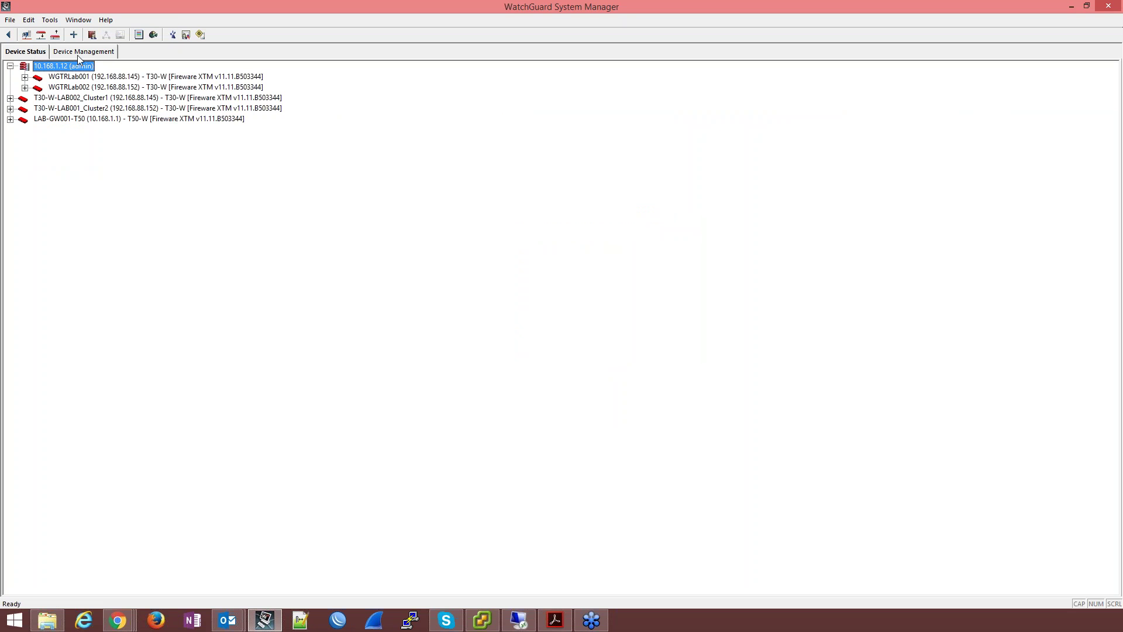
pyautogui.rightClick(62, 68)
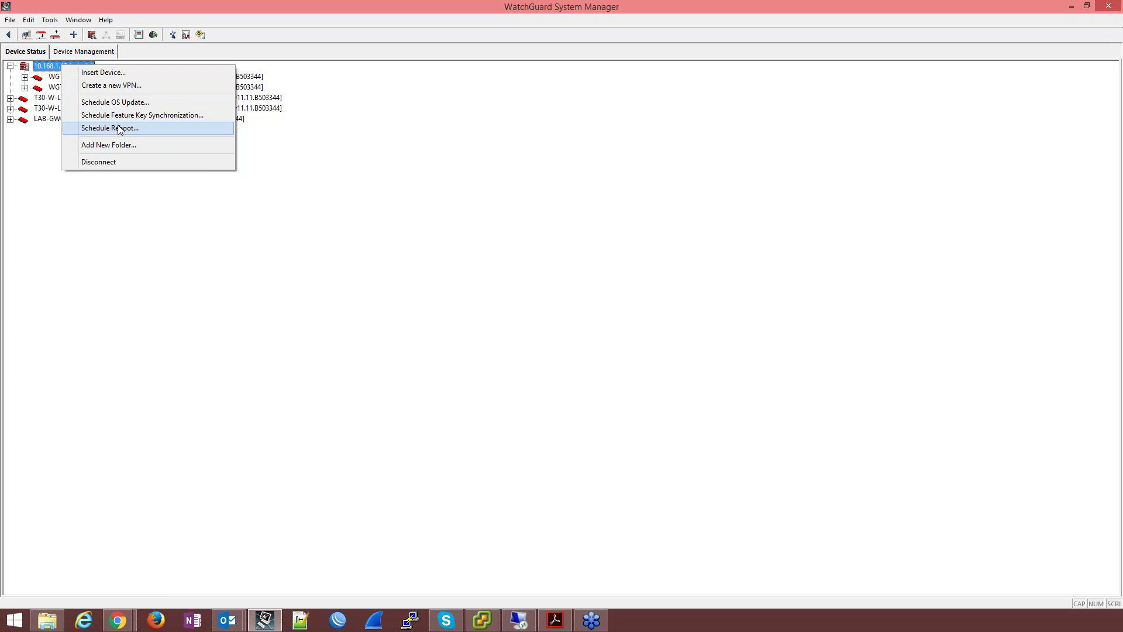
# Step: Start a Schedule Reboot wizard from the management server, cancel it, and return to Device Management
pyautogui.click(118, 129)
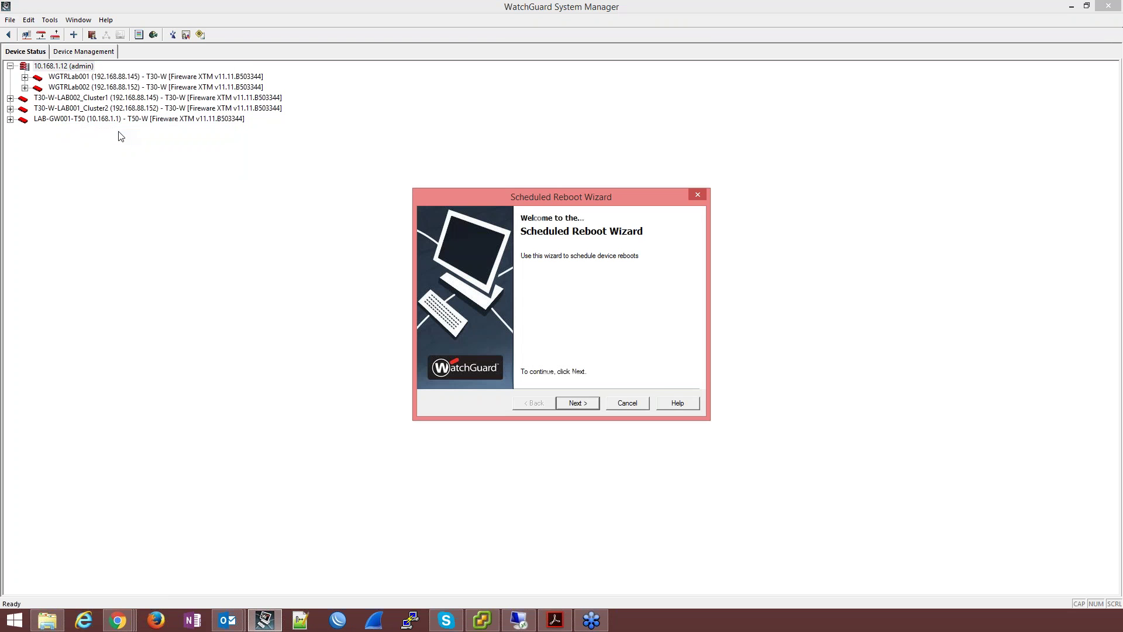
pyautogui.click(582, 405)
pyautogui.click(578, 404)
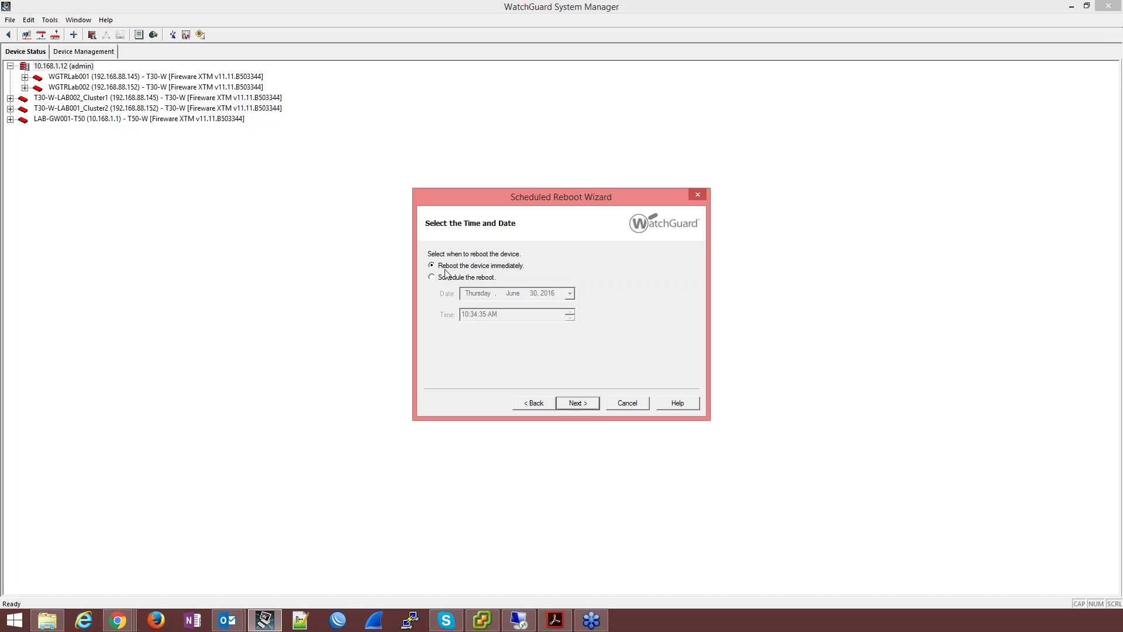
pyautogui.click(627, 403)
pyautogui.click(66, 50)
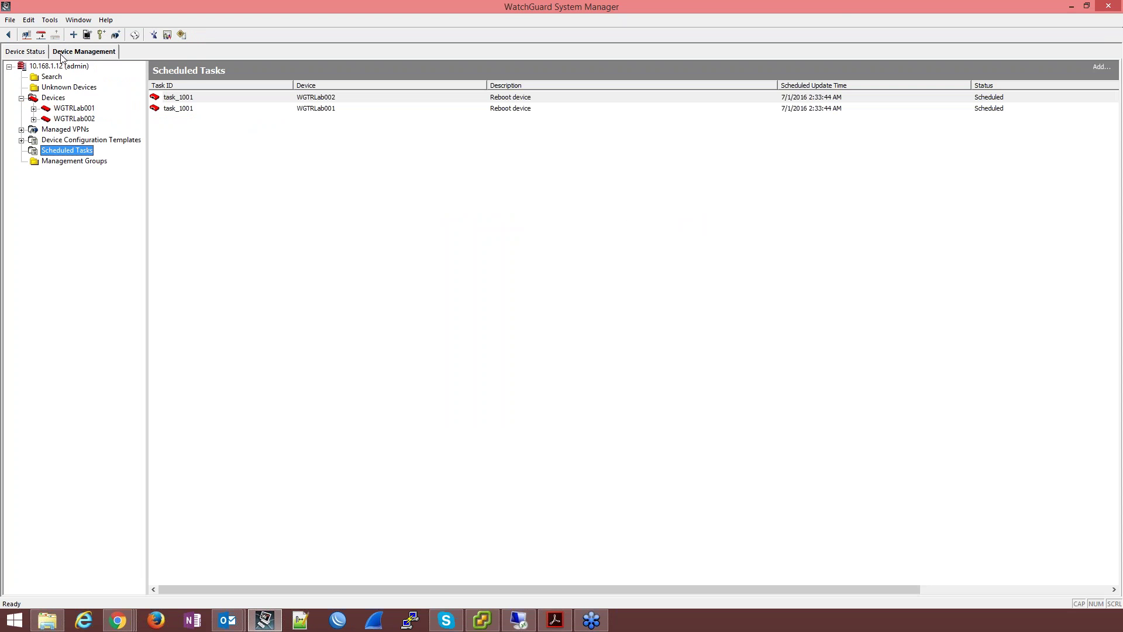
# Step: Remove both task_1001 scheduled reboot tasks, then go back to the Devices list
pyautogui.moveTo(206, 112); pyautogui.dragTo(212, 97)
pyautogui.rightClick(212, 97)
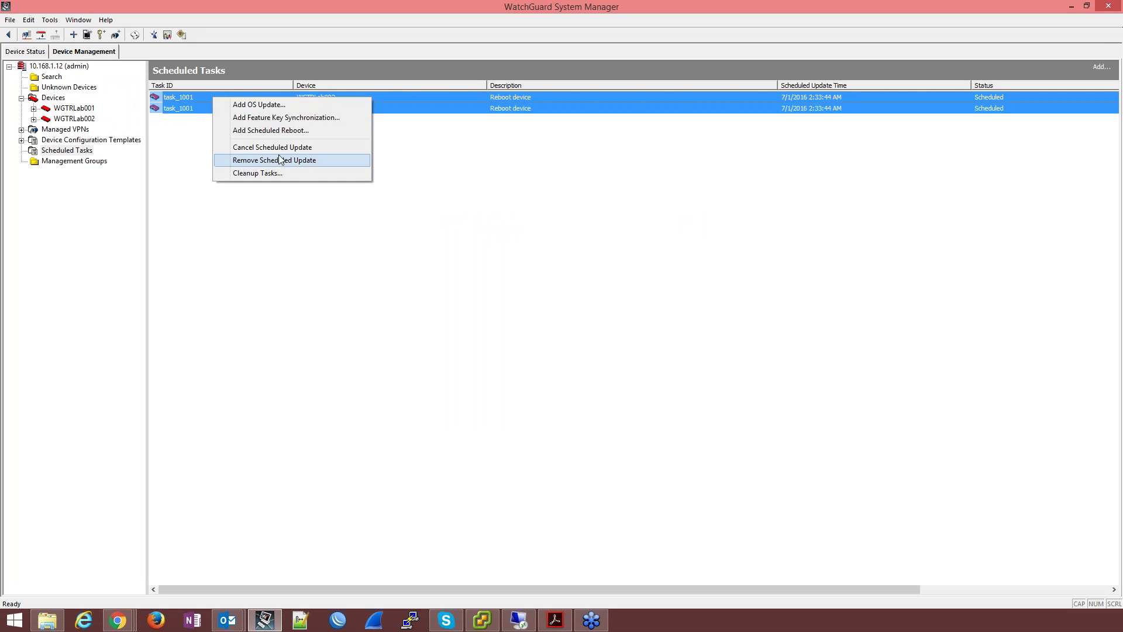
pyautogui.click(281, 161)
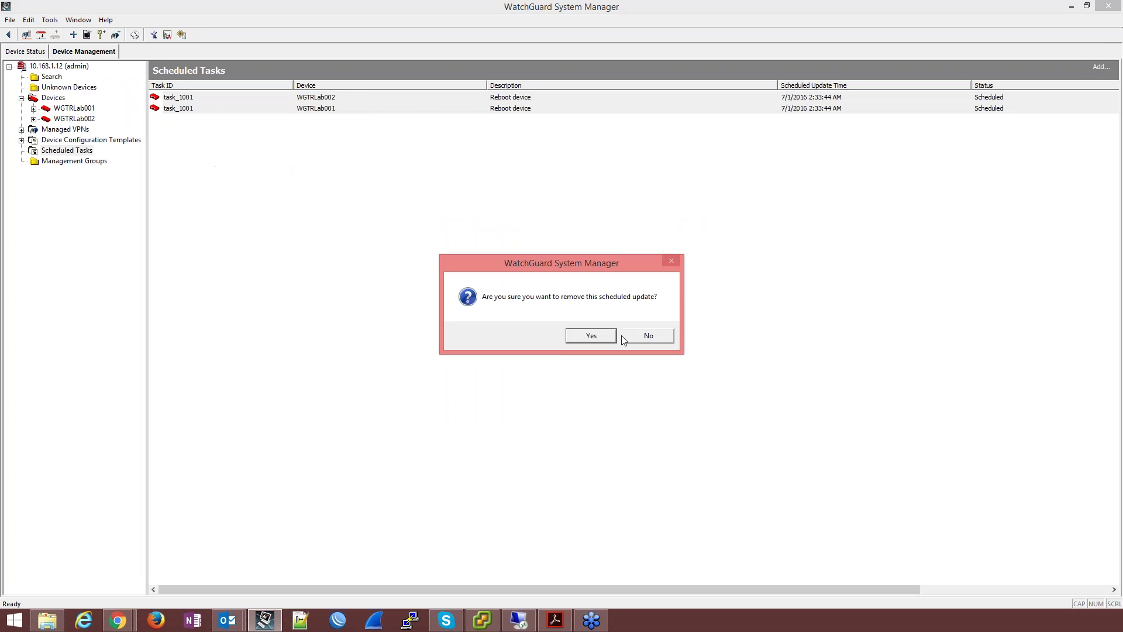
pyautogui.click(587, 334)
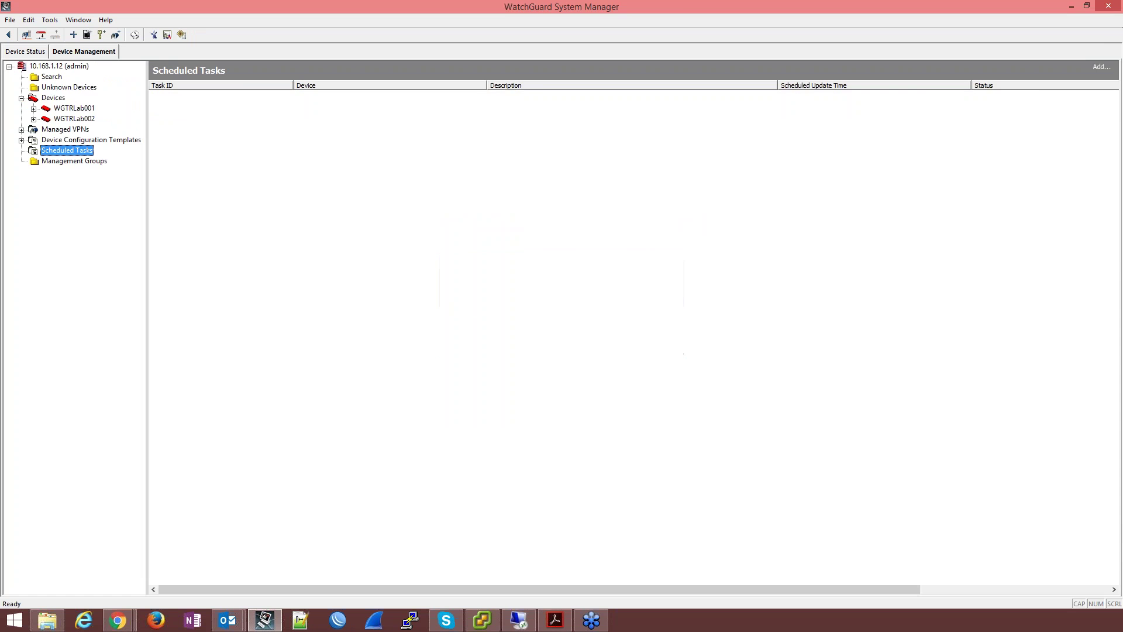
pyautogui.click(53, 98)
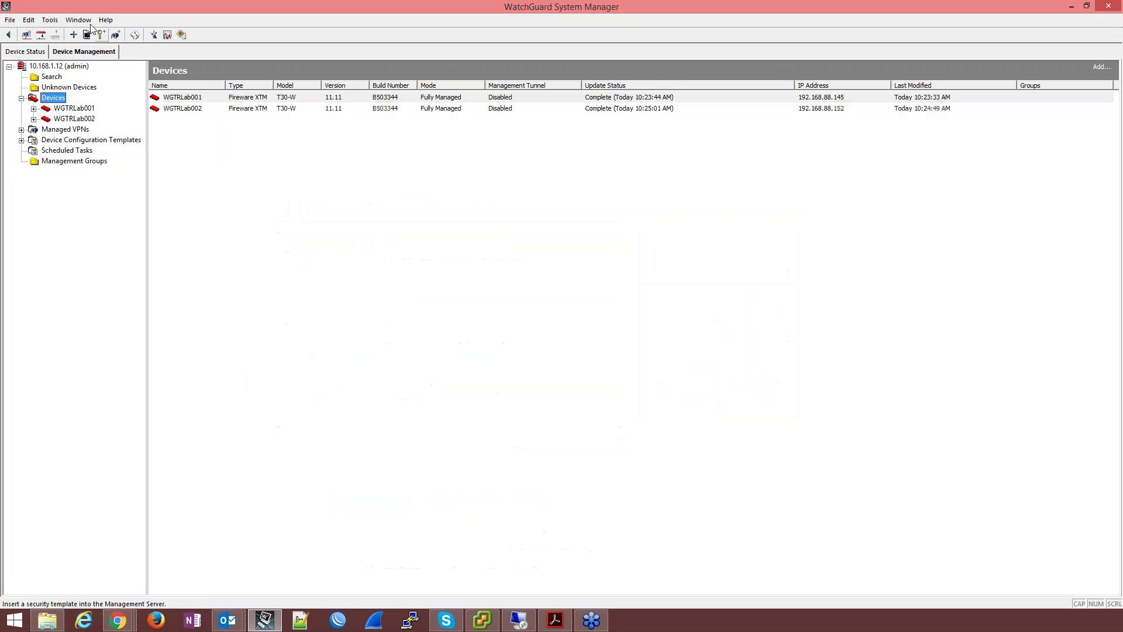
# Step: Open Policy Manager for T30-W-LAB002_Cluster1 and T30-W-LAB001_Cluster2 from Device Status in read-only mode
pyautogui.click(25, 51)
pyautogui.rightClick(79, 97)
pyautogui.click(109, 106)
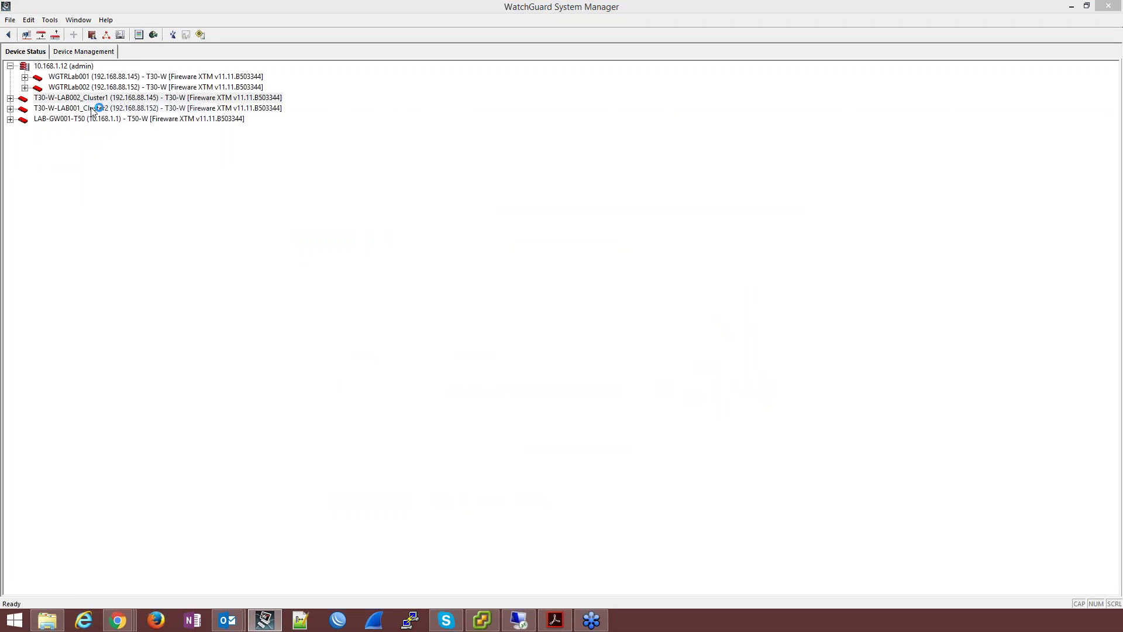
pyautogui.rightClick(81, 109)
pyautogui.click(114, 116)
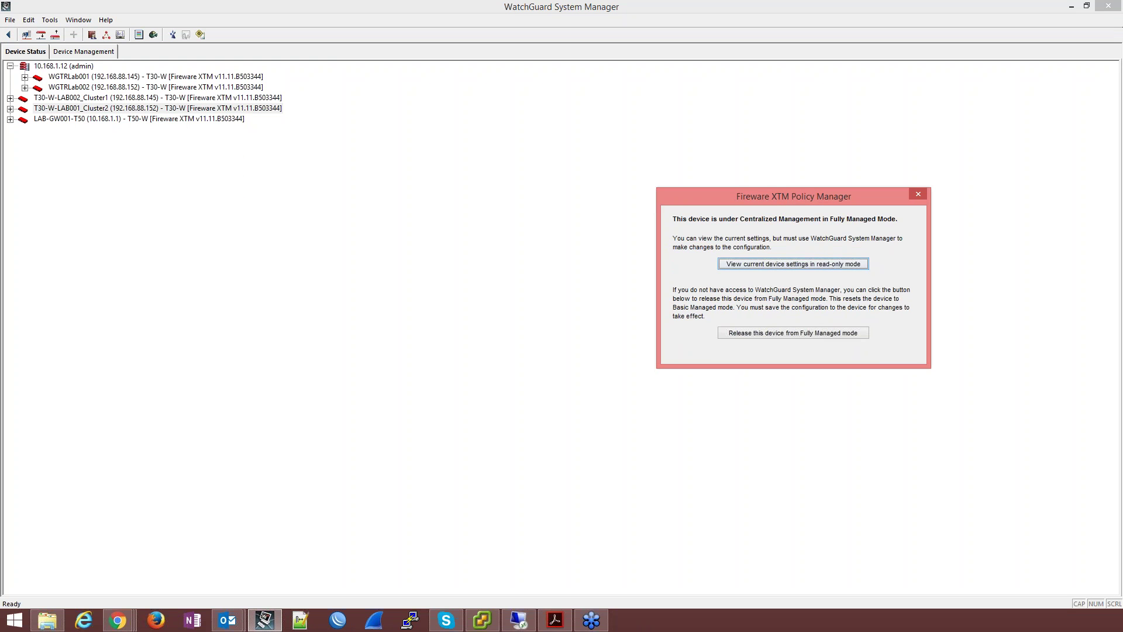
pyautogui.moveTo(517, 195); pyautogui.dragTo(515, 201)
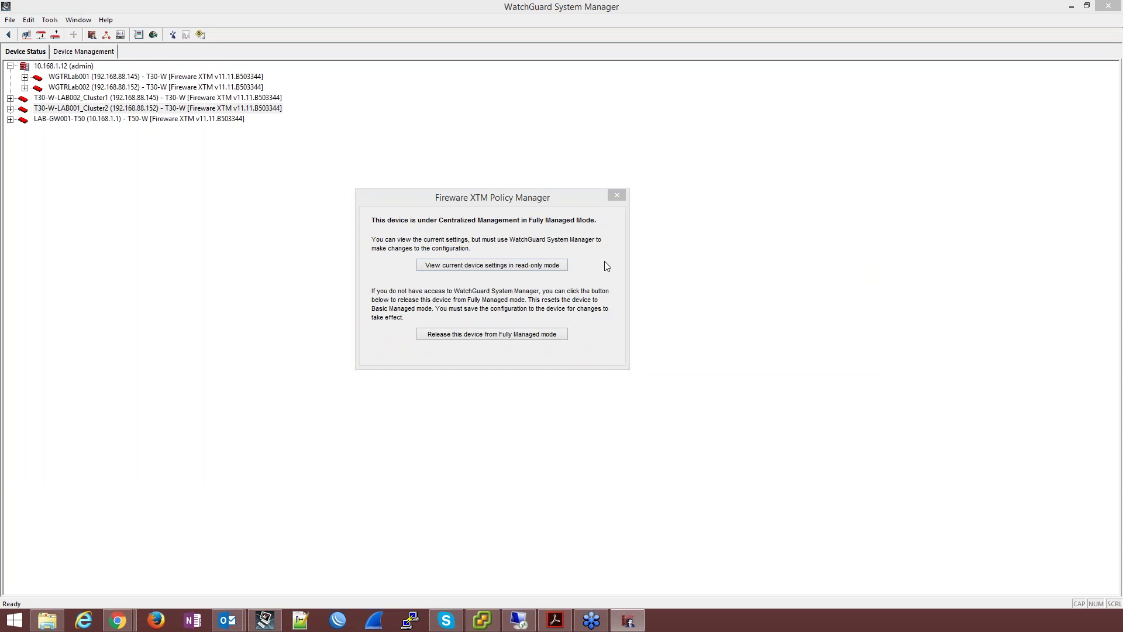
pyautogui.click(544, 265)
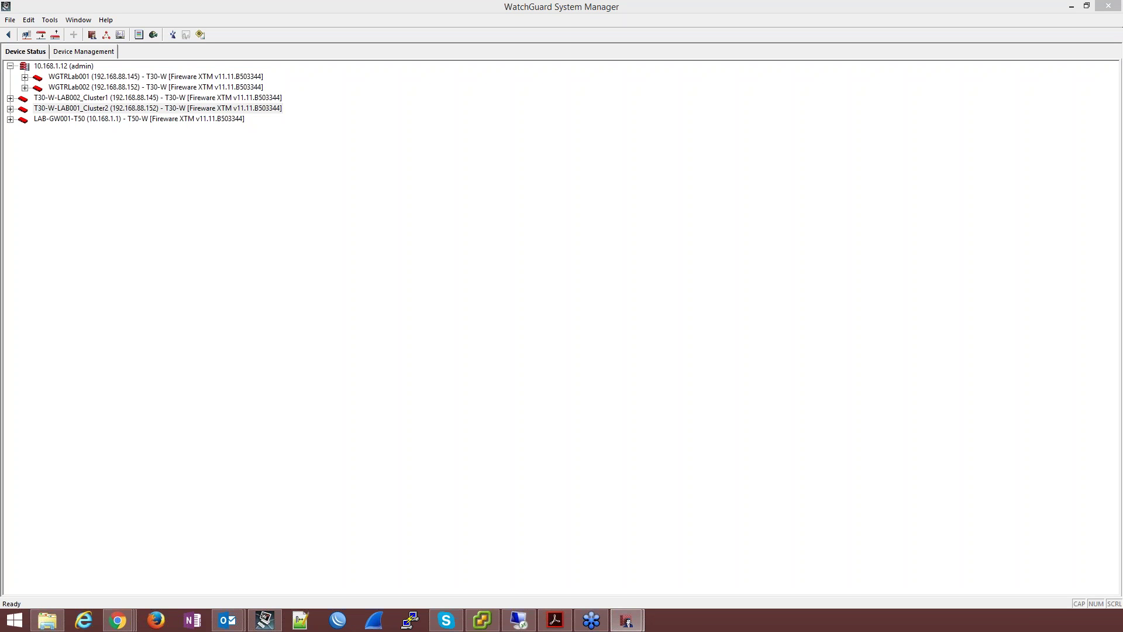
# Step: Tile both cluster policy windows side by side and inspect the ExchangeNat and HTTP-proxy policies
pyautogui.moveTo(476, 209); pyautogui.dragTo(815, 255)
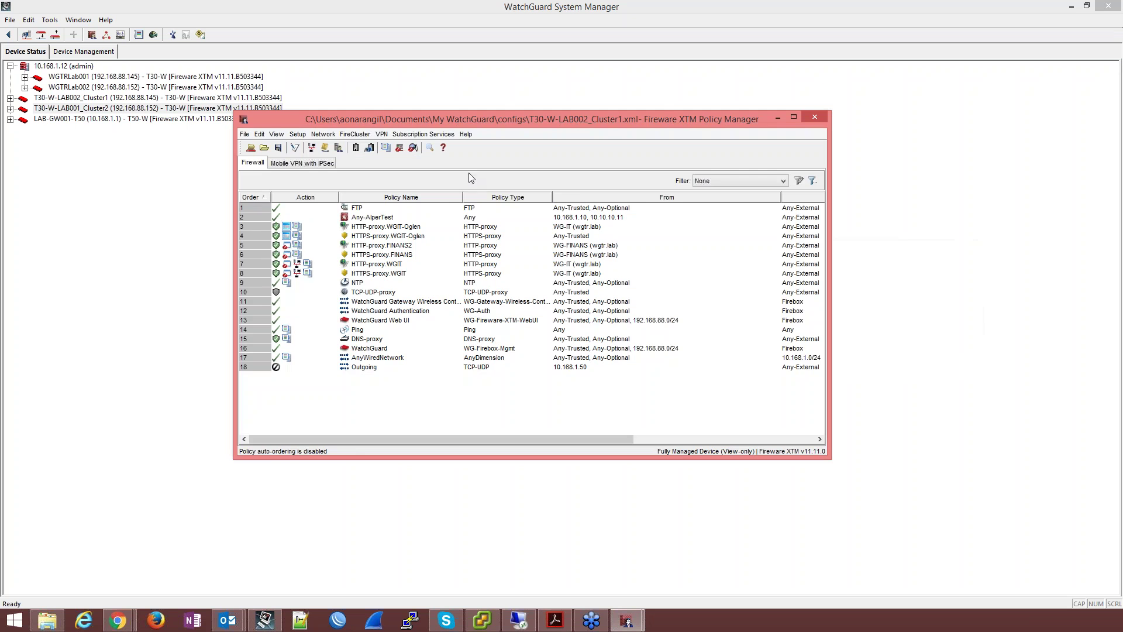
pyautogui.moveTo(549, 121); pyautogui.dragTo(847, 104)
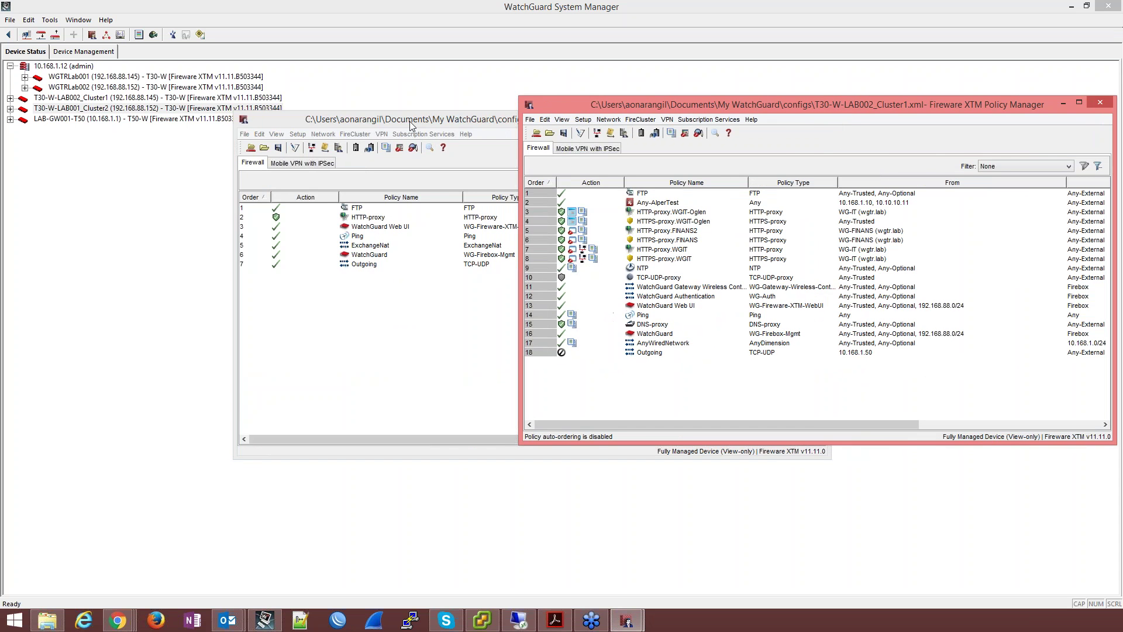
pyautogui.moveTo(409, 120); pyautogui.dragTo(196, 99)
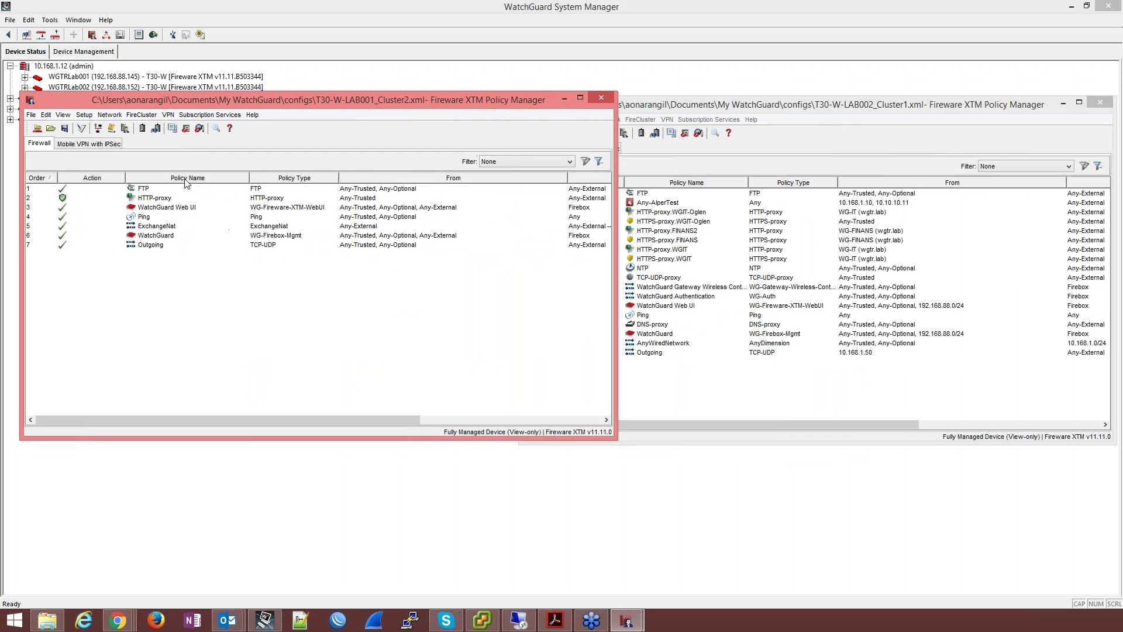
pyautogui.click(162, 229)
pyautogui.click(159, 200)
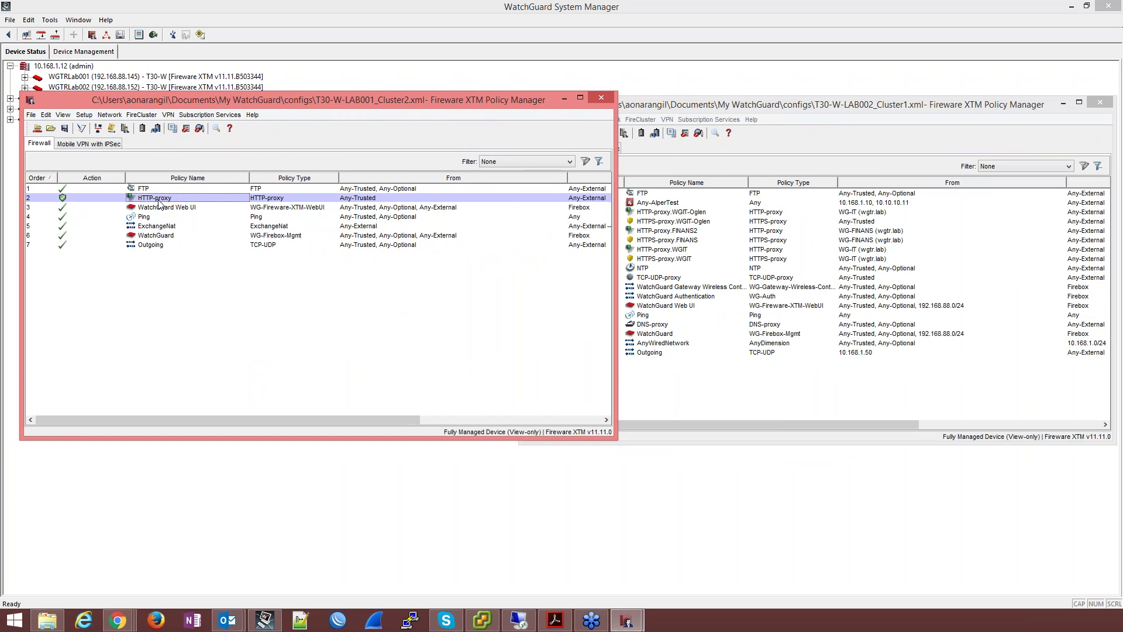
# Step: Review LAB002 Cluster1's HTTPS-proxy policies, then return to System Manager's Device Management view
pyautogui.click(725, 107)
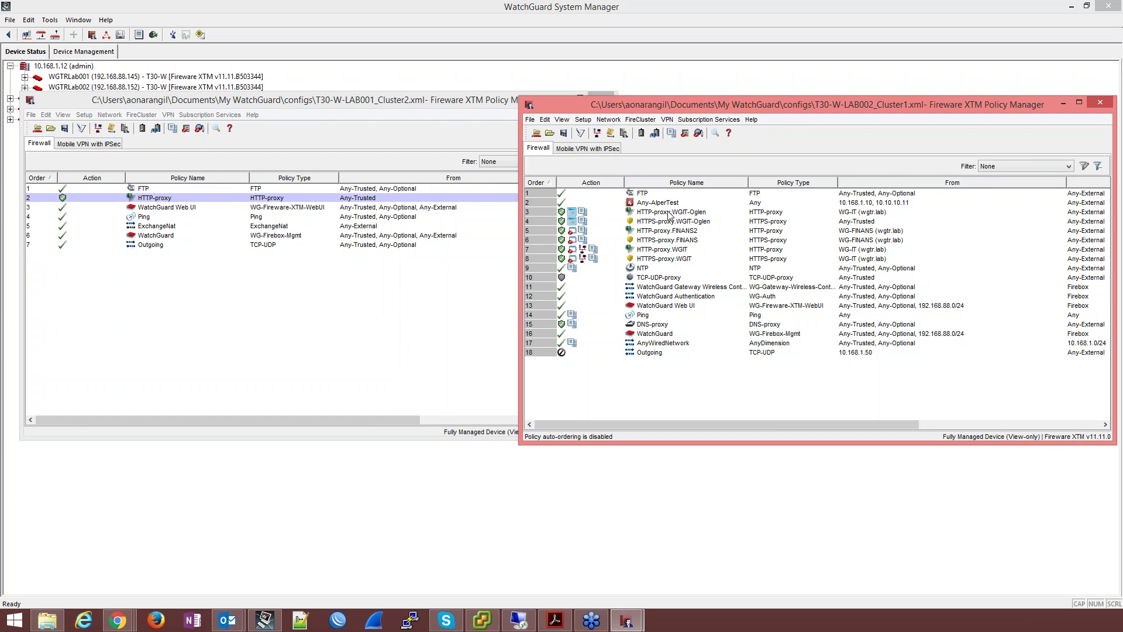
pyautogui.click(699, 222)
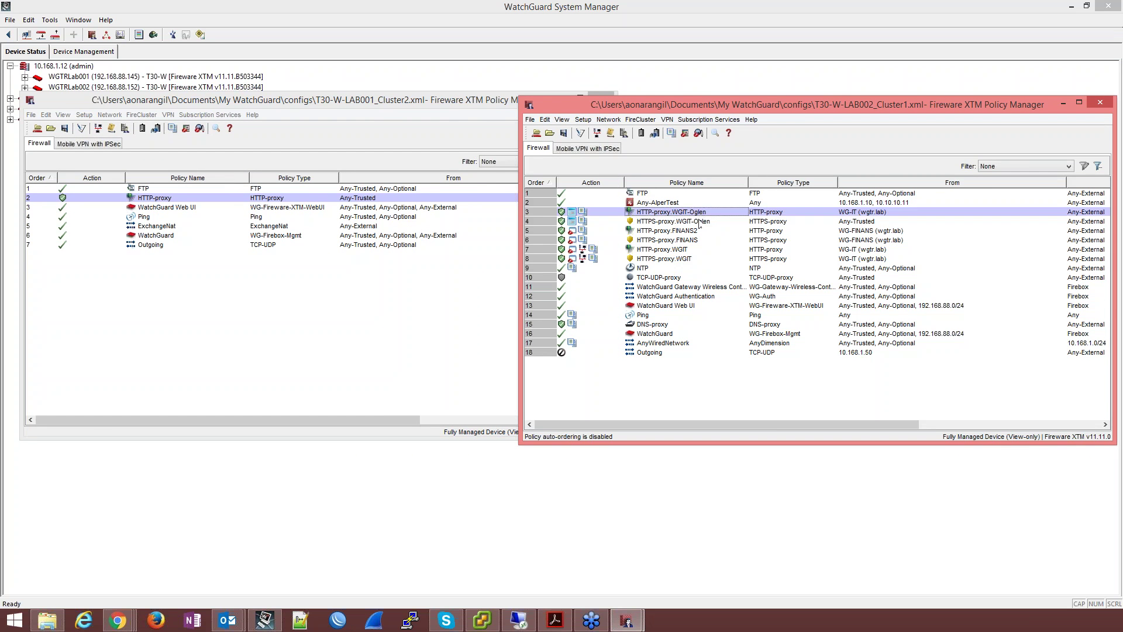
pyautogui.moveTo(699, 227); pyautogui.dragTo(685, 263)
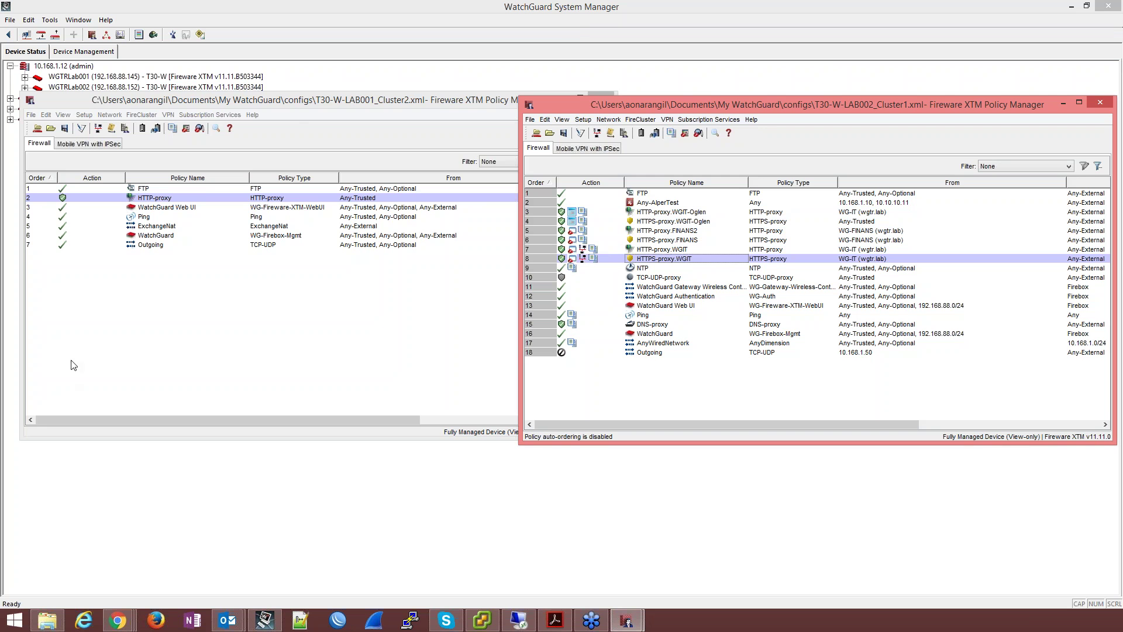
pyautogui.click(465, 8)
pyautogui.click(79, 52)
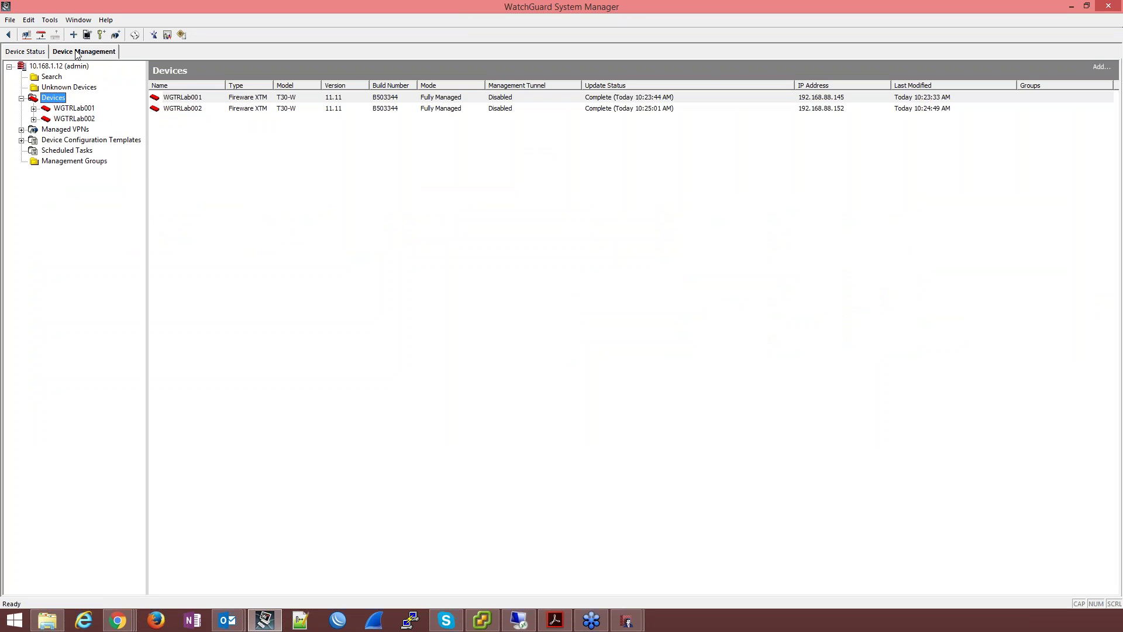
# Step: Expand Device Configuration Templates > Fireware XTM and open the XTM 11.9.4 and later folder
pyautogui.click(68, 142)
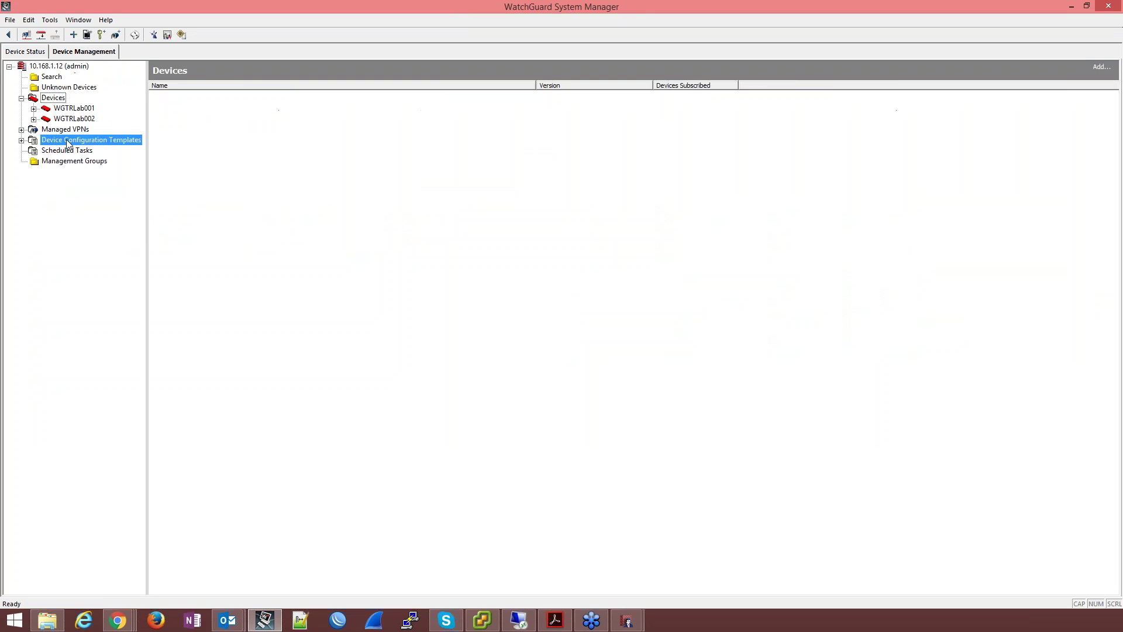
pyautogui.click(21, 140)
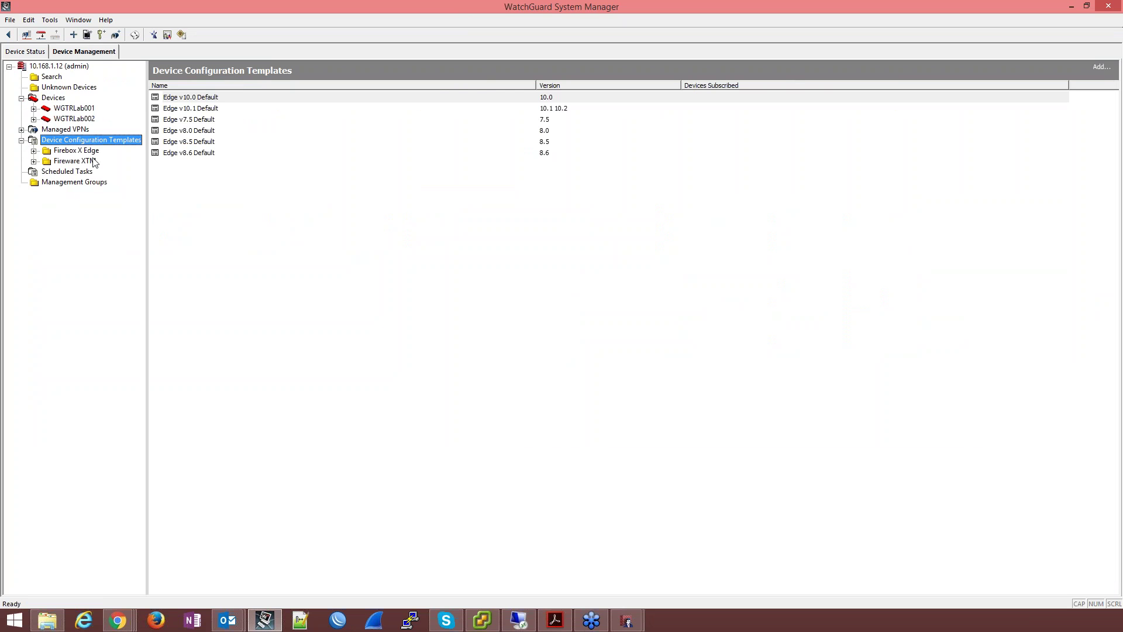
pyautogui.click(34, 161)
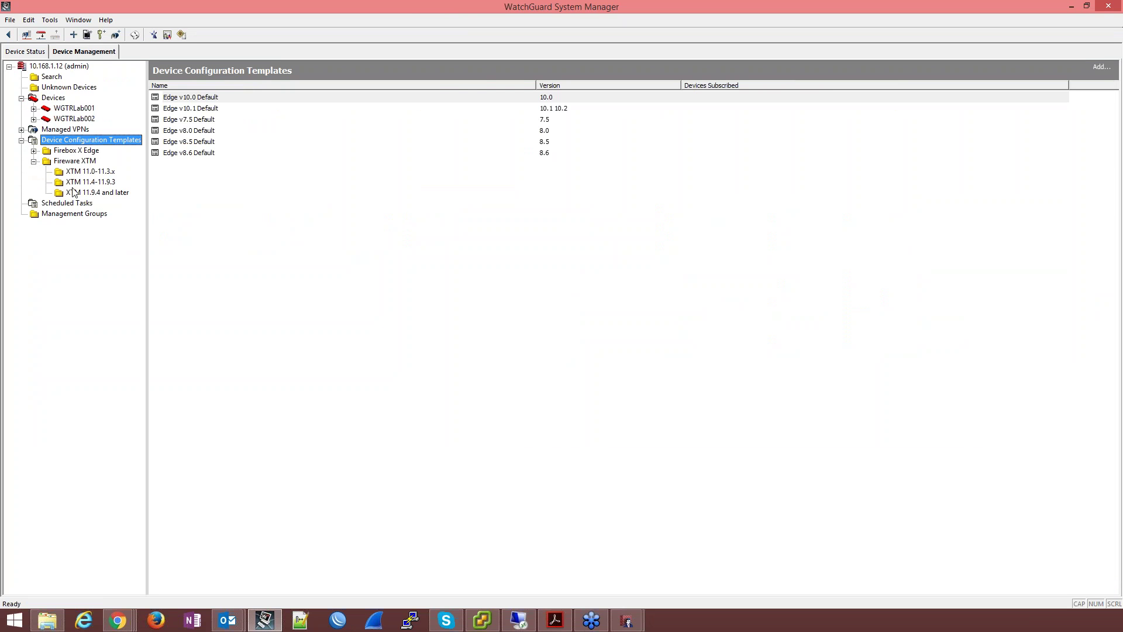
pyautogui.click(105, 194)
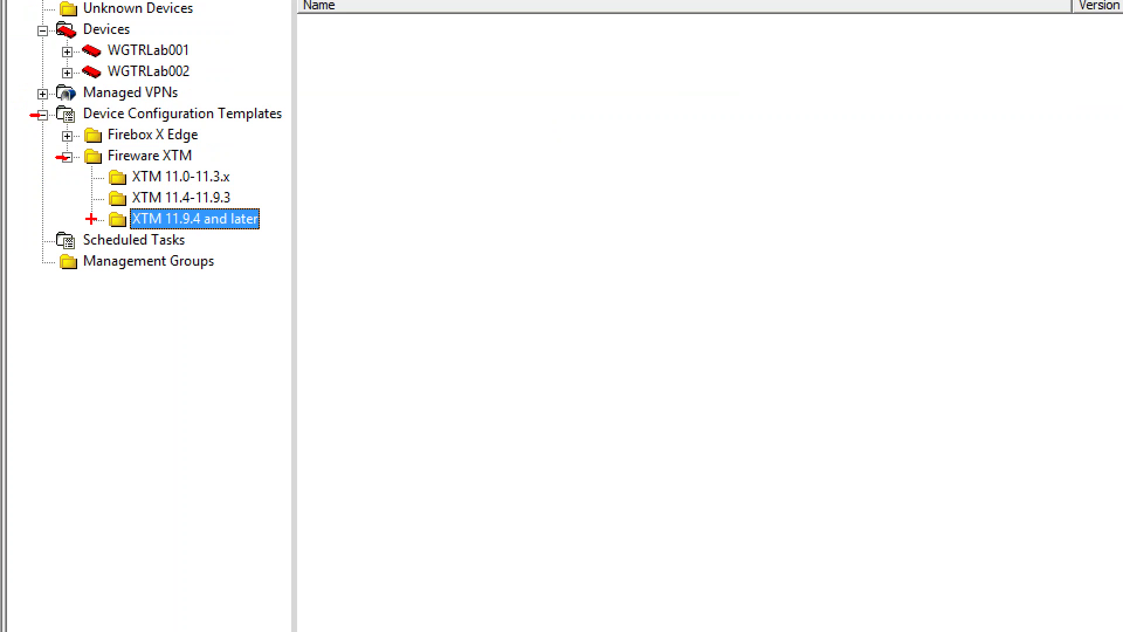
pyautogui.moveTo(92, 220); pyautogui.dragTo(115, 220)
pyautogui.press('Escape')
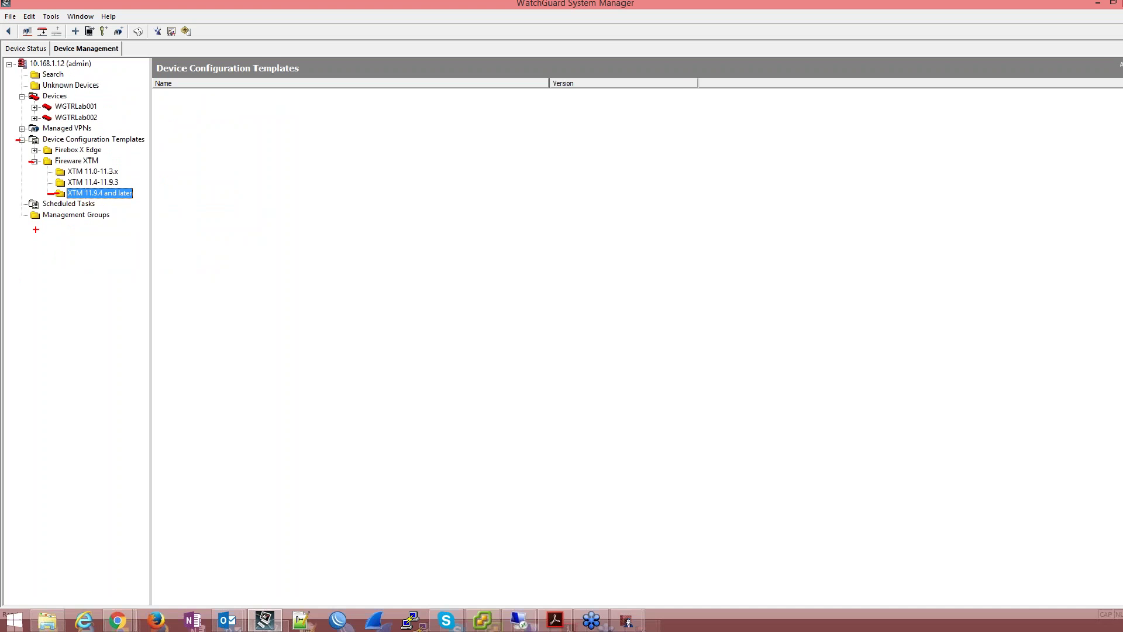
# Step: Insert a new device configuration template under XTM 11.9.4 and later and review the product versions
pyautogui.click(82, 193)
pyautogui.rightClick(79, 194)
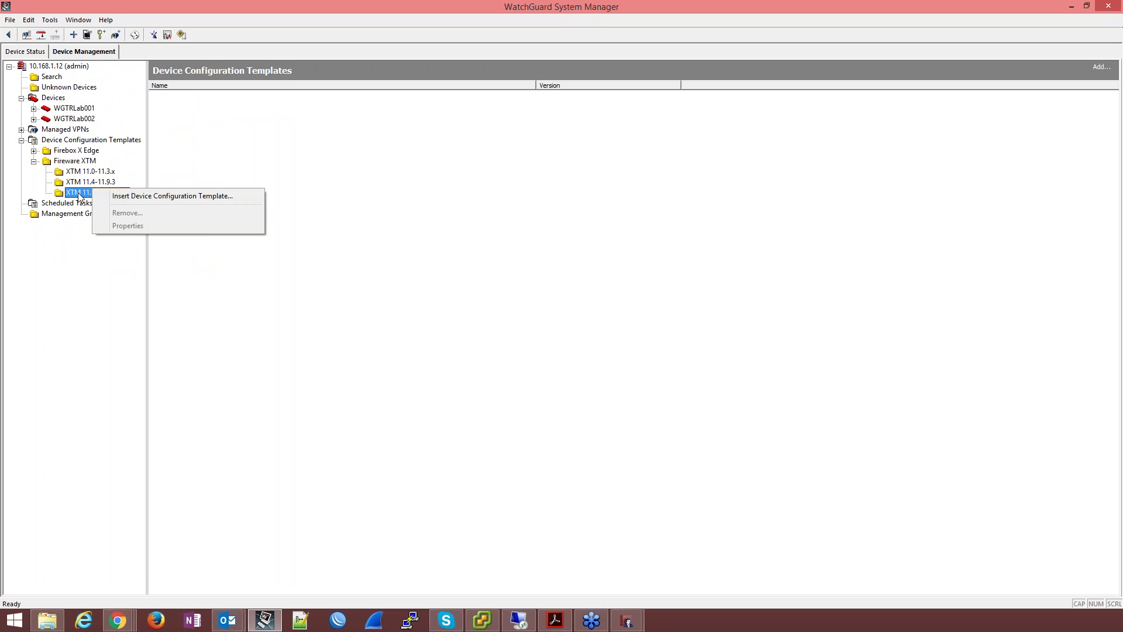
pyautogui.click(142, 198)
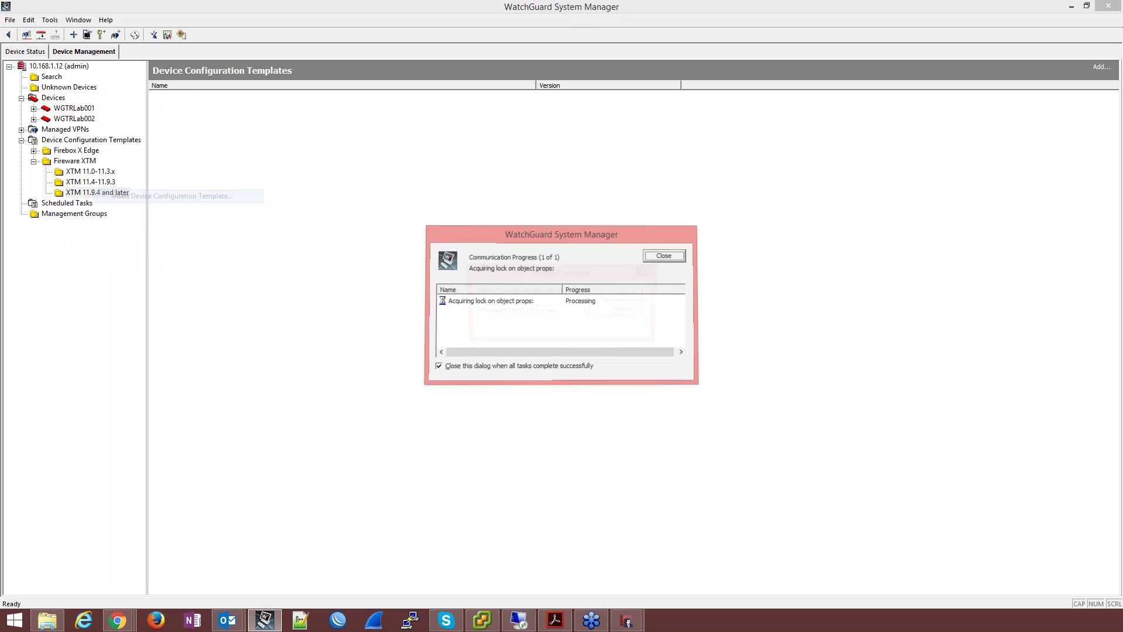
pyautogui.click(566, 313)
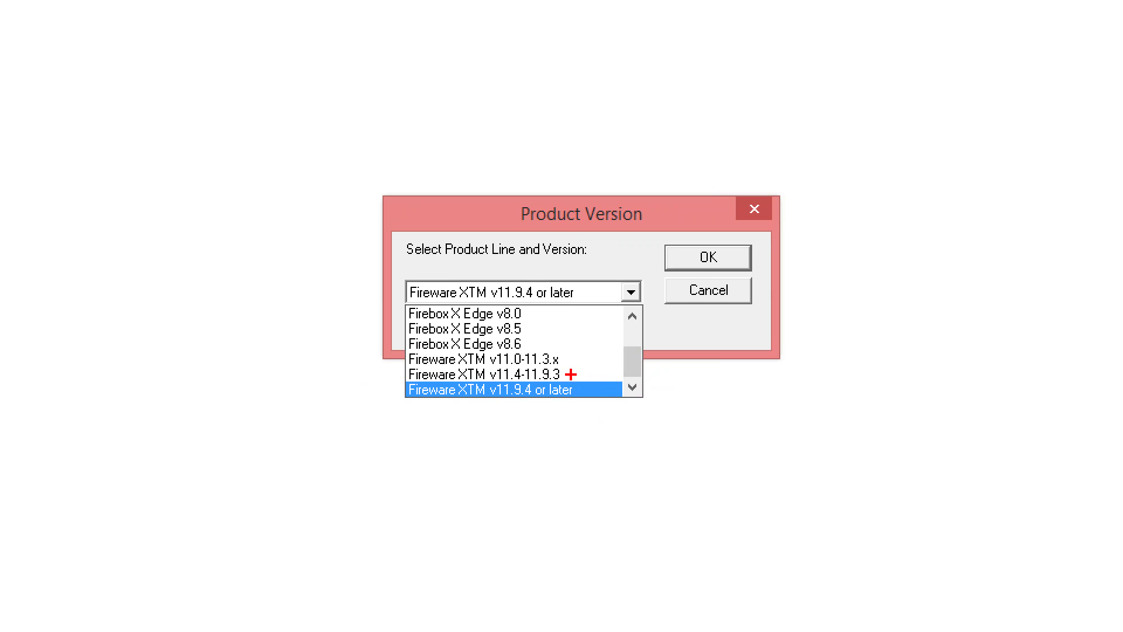
pyautogui.moveTo(567, 375); pyautogui.dragTo(605, 392)
pyautogui.press('Escape')
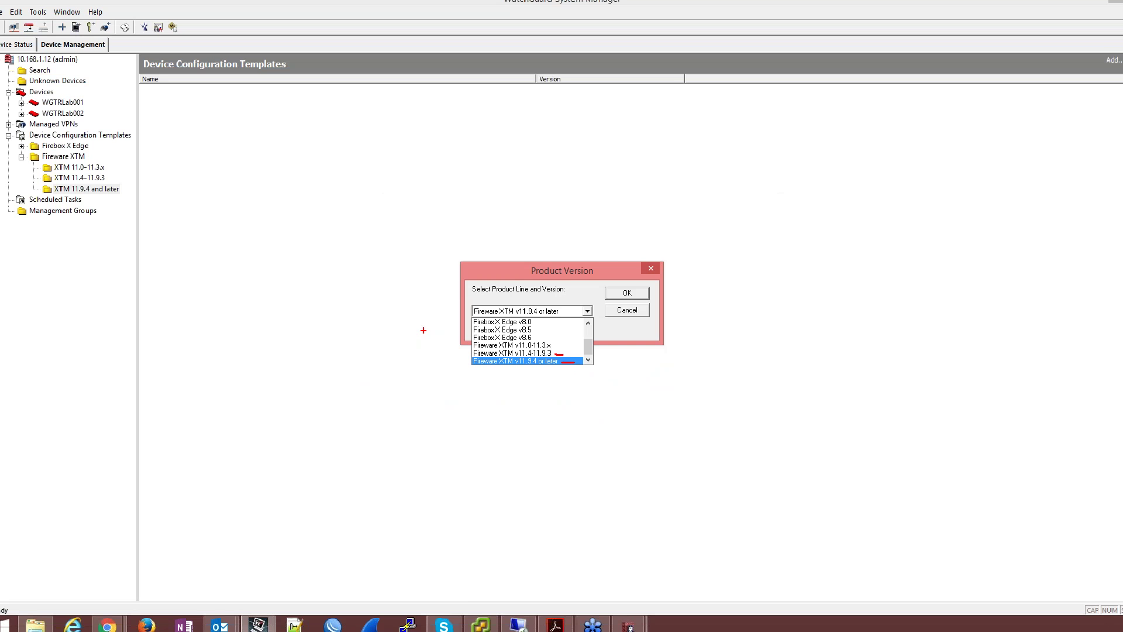
# Step: Create the Fireware XTM v11.9.4 or later template named 'SocailBlock'
pyautogui.click(625, 293)
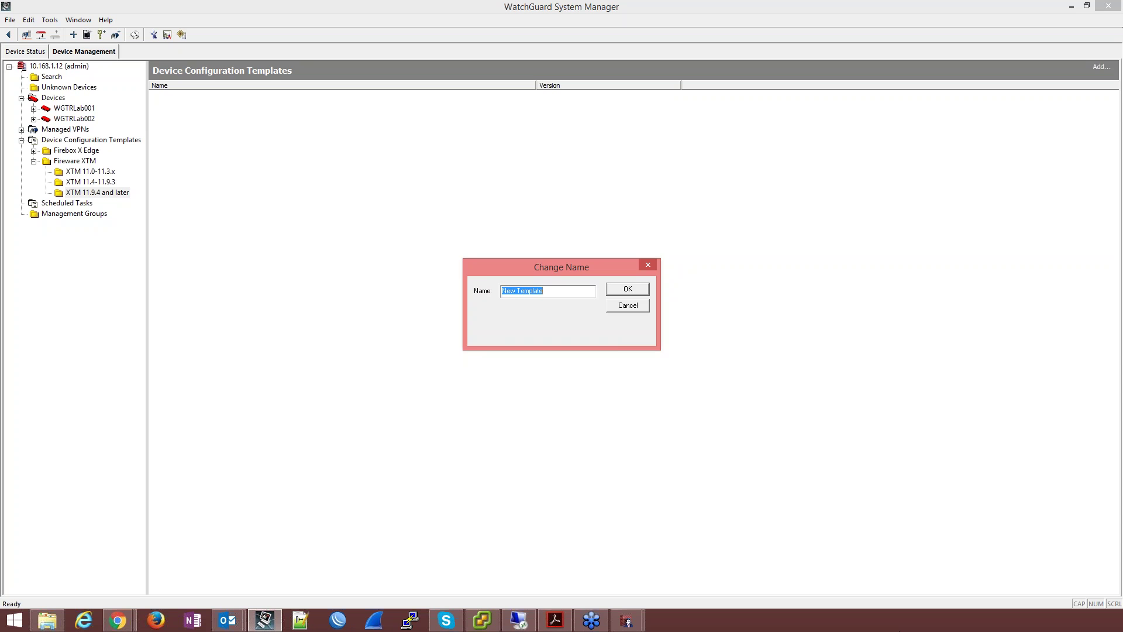
pyautogui.write('SocailBlock')
pyautogui.click(643, 293)
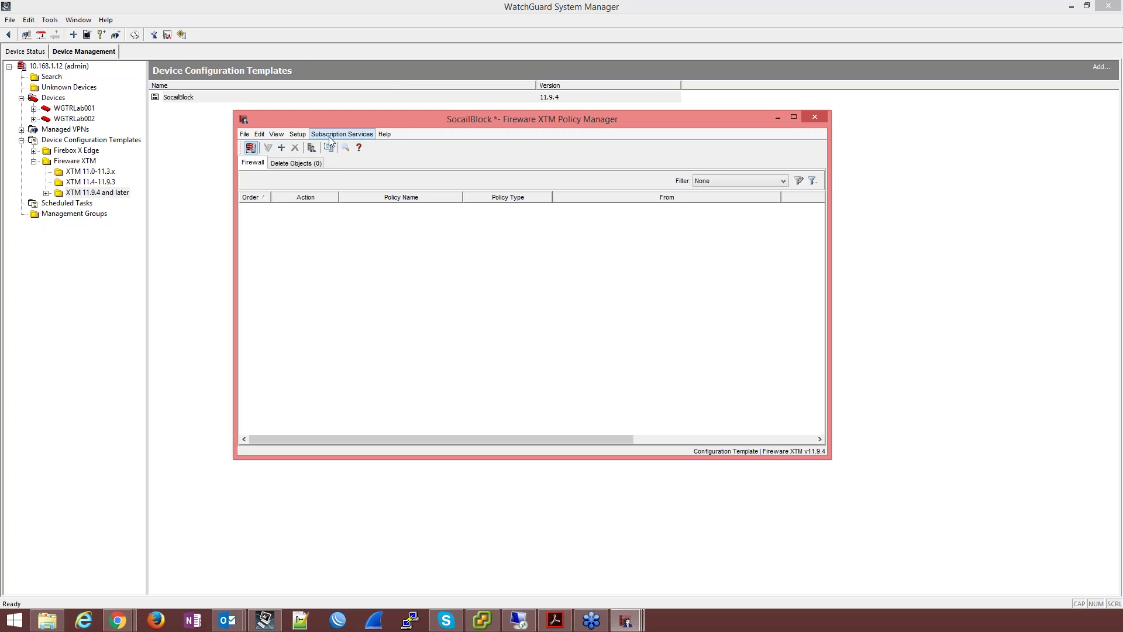
# Step: Browse the template's menus, then bring the LAB002 Cluster1 configuration back in front
pyautogui.click(244, 135)
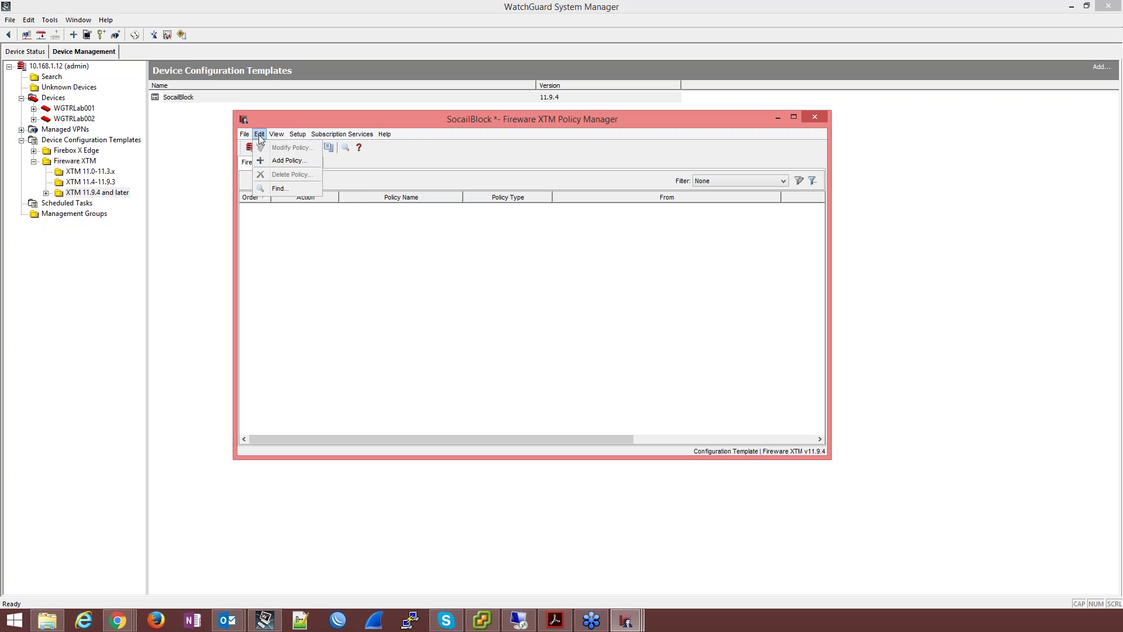
pyautogui.moveTo(332, 138)
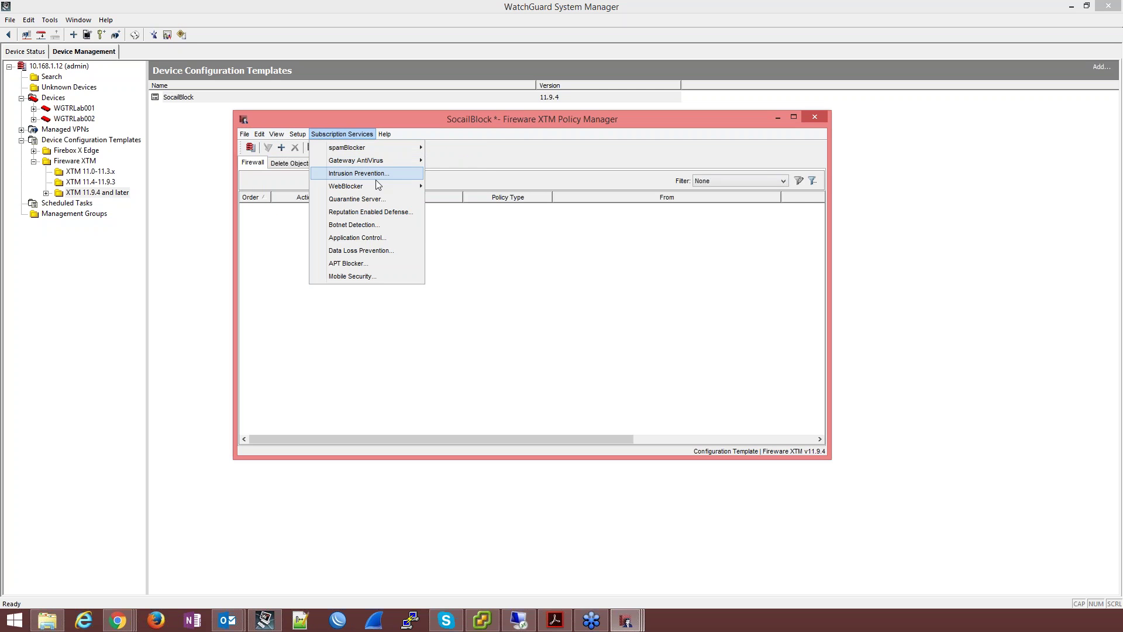
pyautogui.click(352, 334)
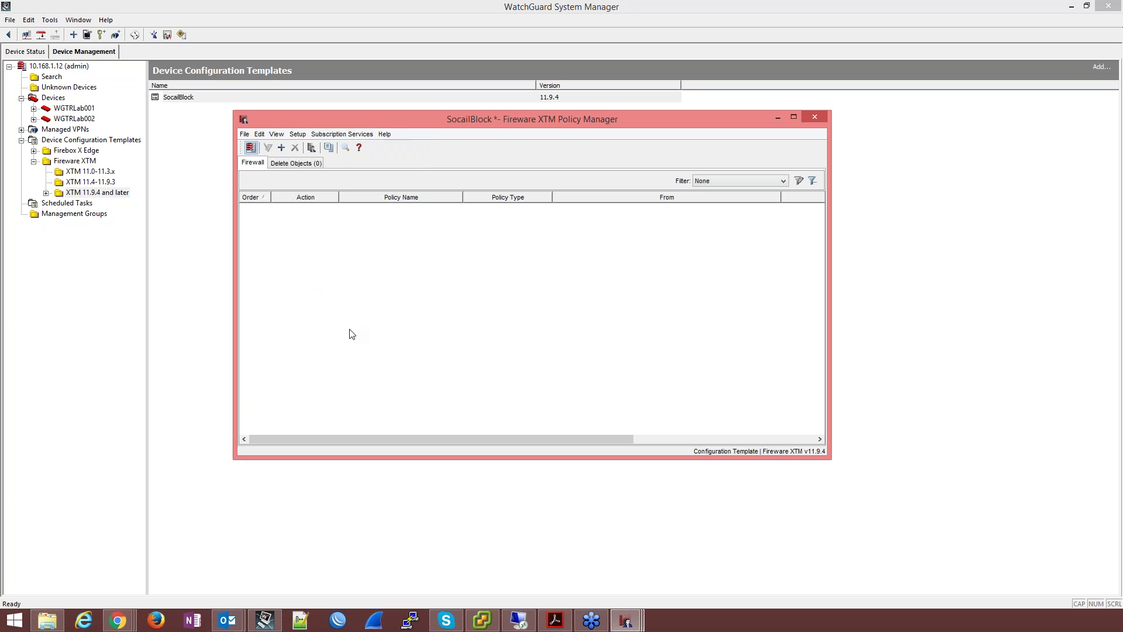
pyautogui.moveTo(626, 621)
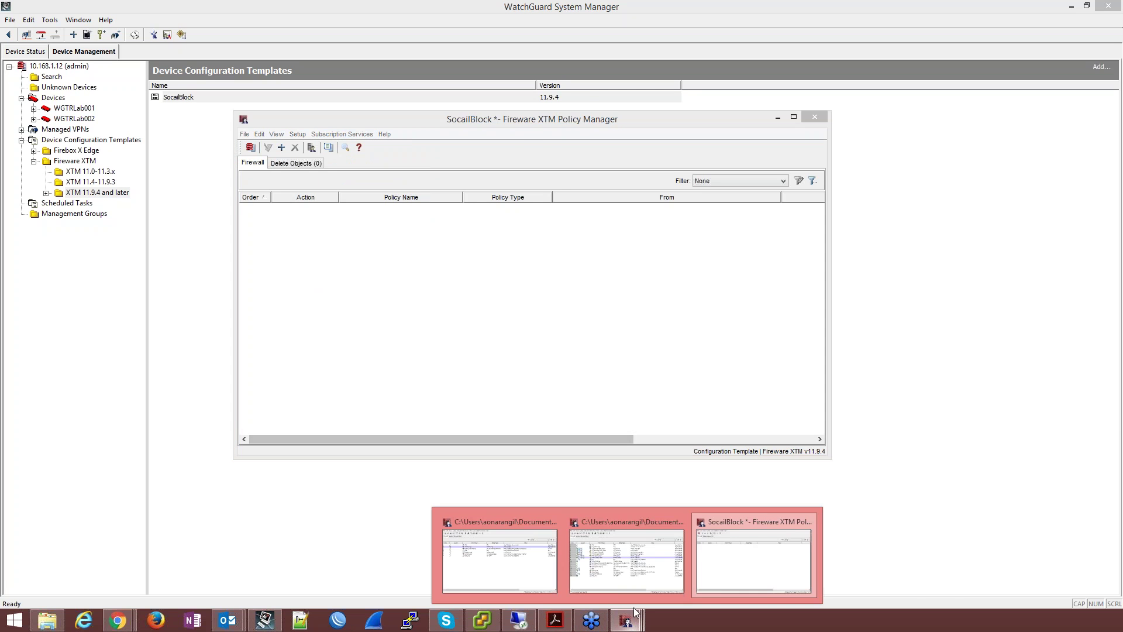
pyautogui.click(658, 567)
pyautogui.click(705, 120)
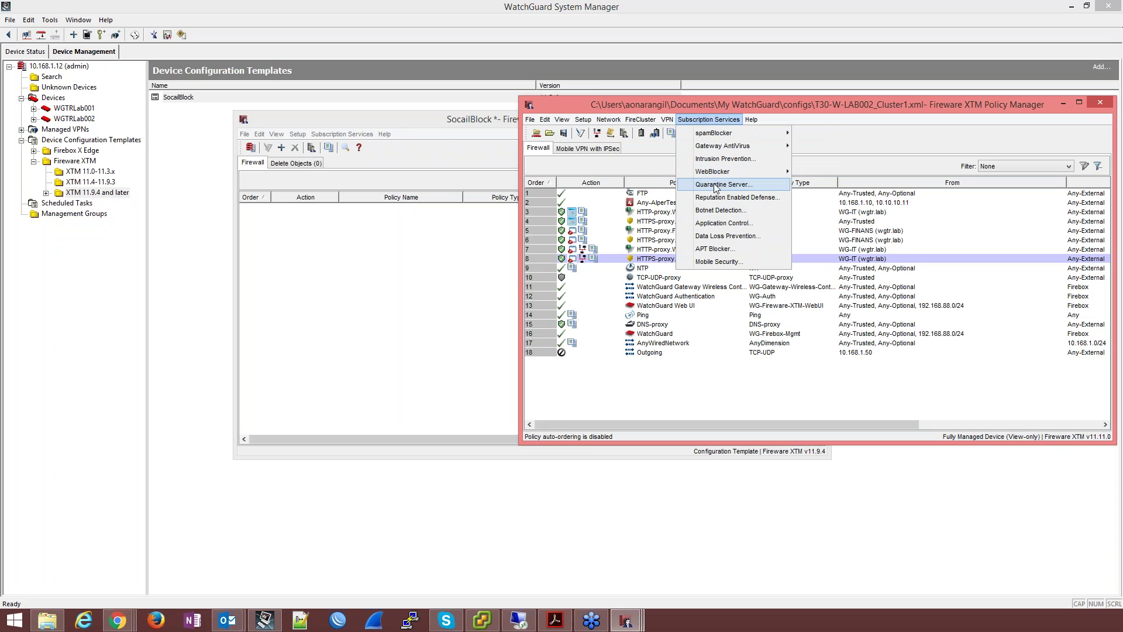
# Step: Review LAB002's Botnet Detection and update server settings, then minimize the cluster's Policy Manager window
pyautogui.click(639, 274)
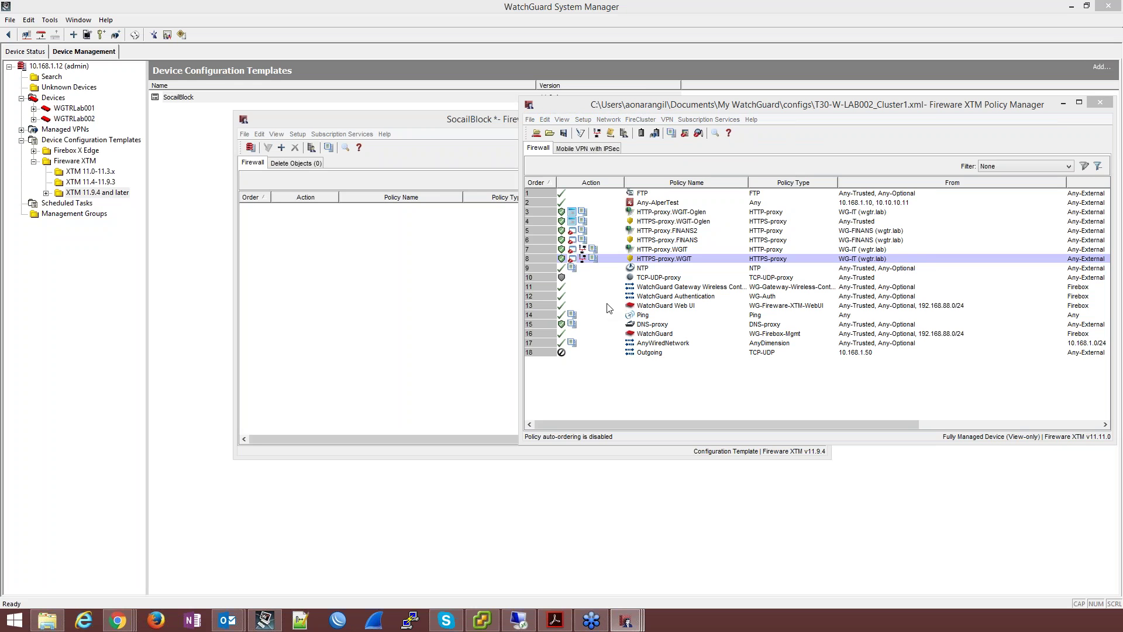
pyautogui.click(714, 383)
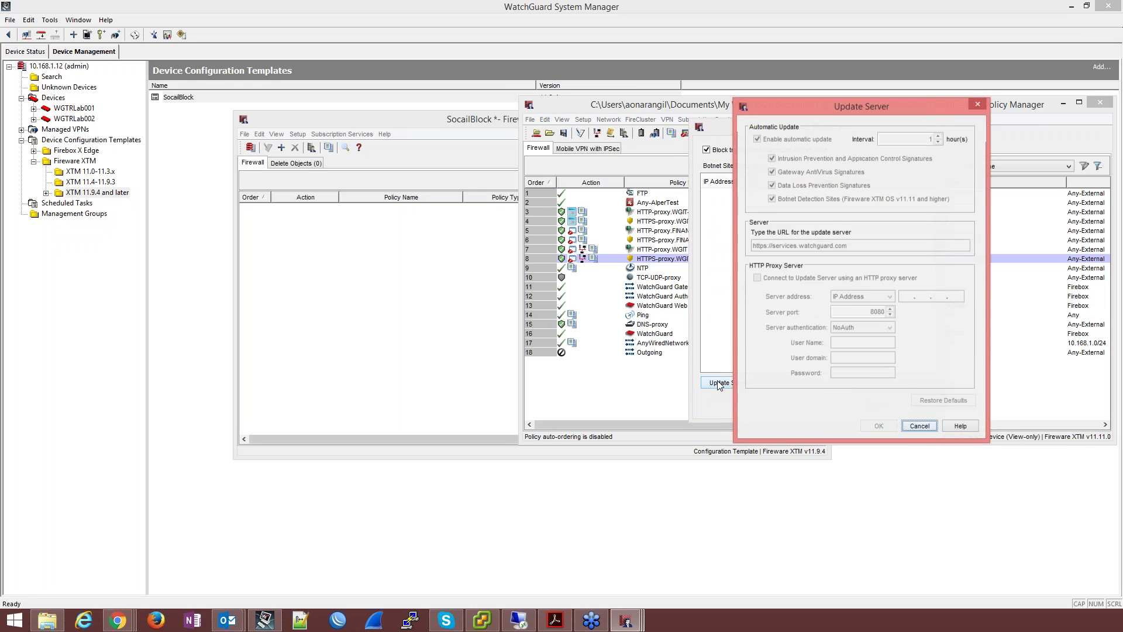
pyautogui.click(978, 104)
pyautogui.click(936, 121)
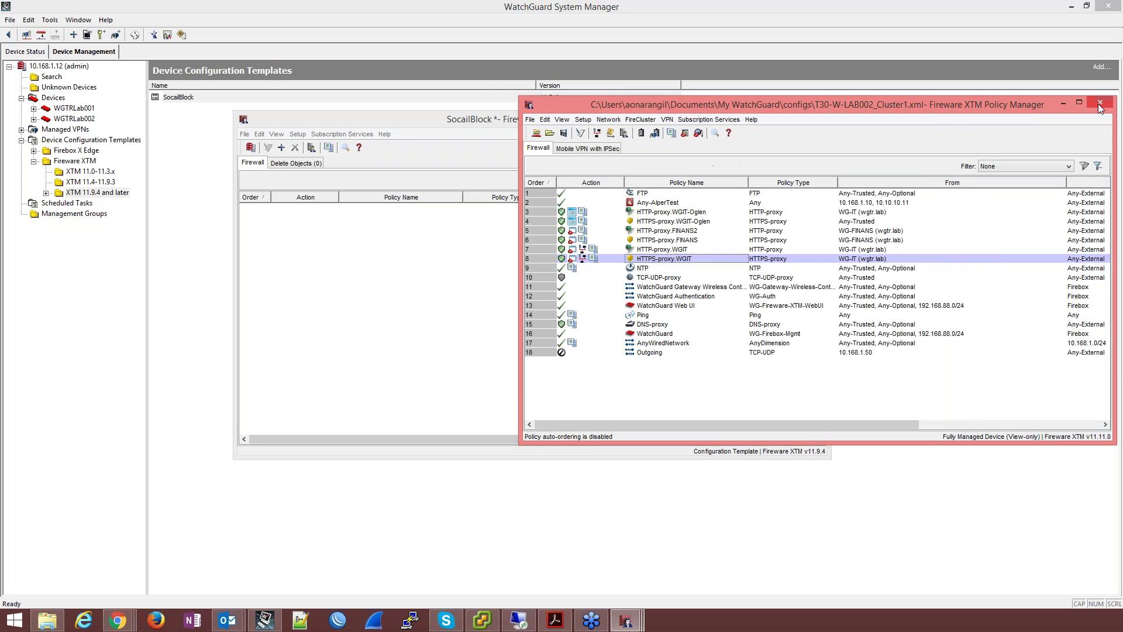
pyautogui.click(727, 120)
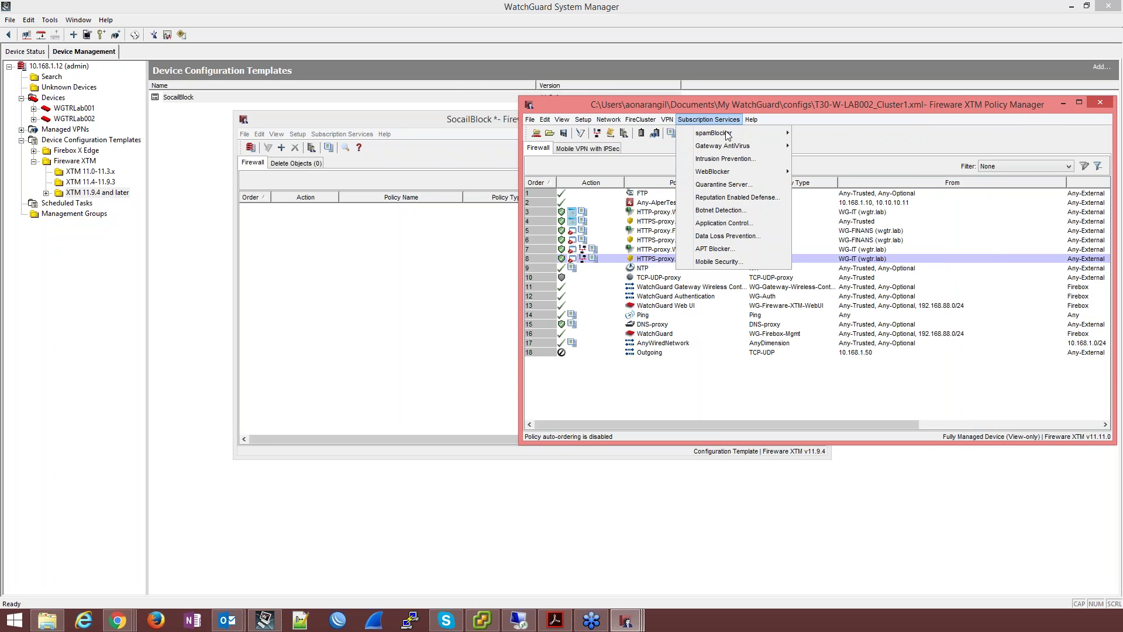
pyautogui.click(721, 210)
pyautogui.click(719, 385)
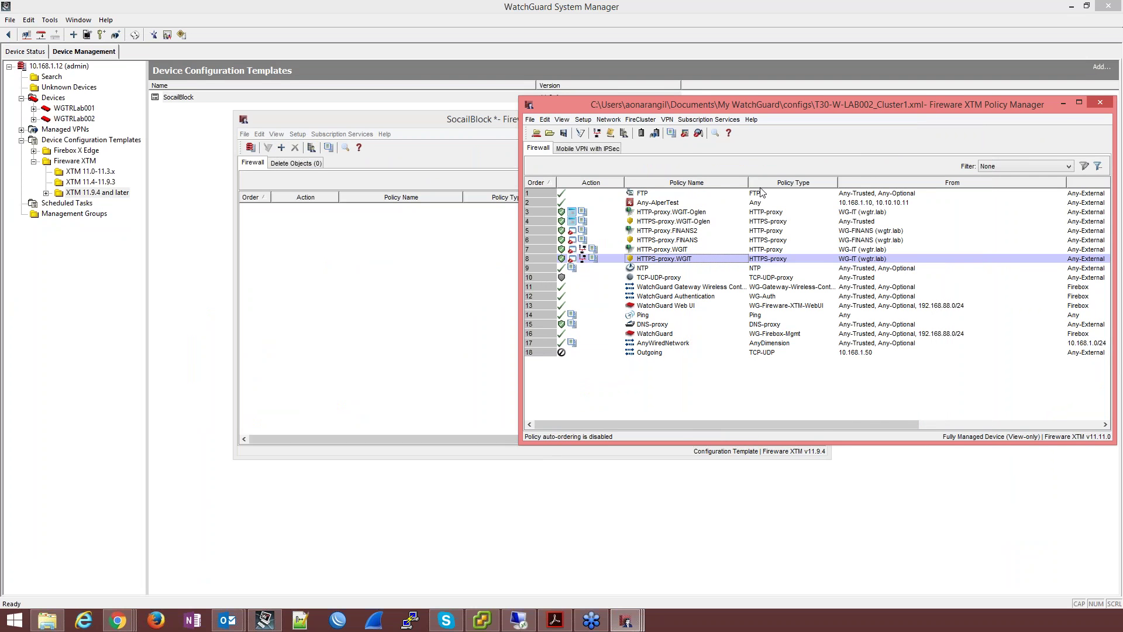
pyautogui.click(1063, 104)
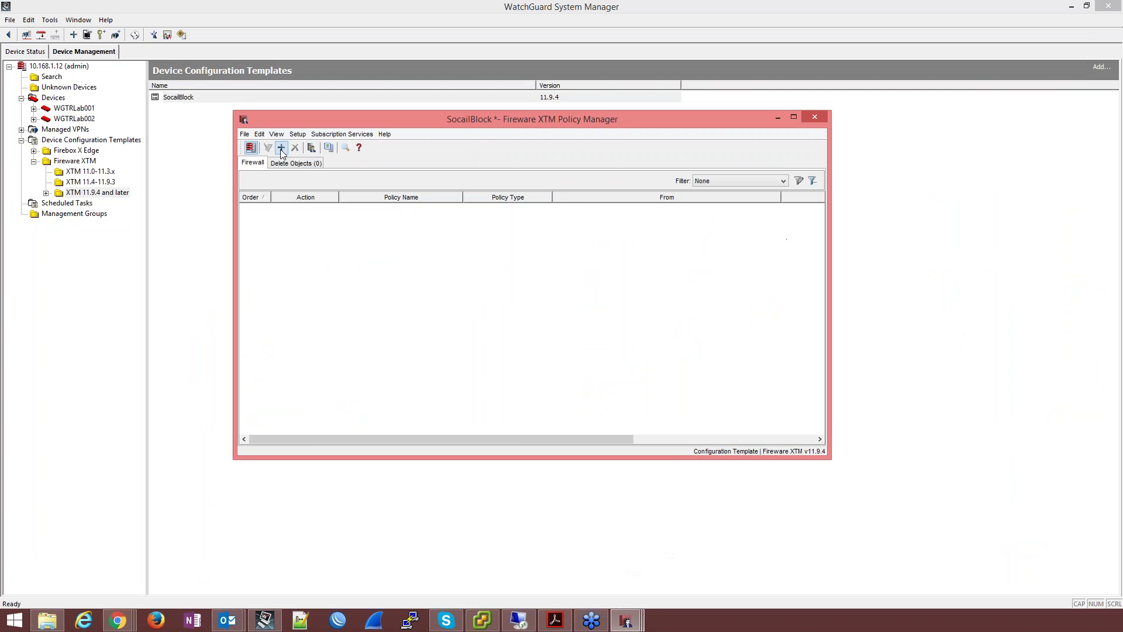
# Step: Add an HTTP-proxy policy to the template, renamed HTTP-WSC-Webinar
pyautogui.click(281, 148)
pyautogui.doubleClick(461, 169)
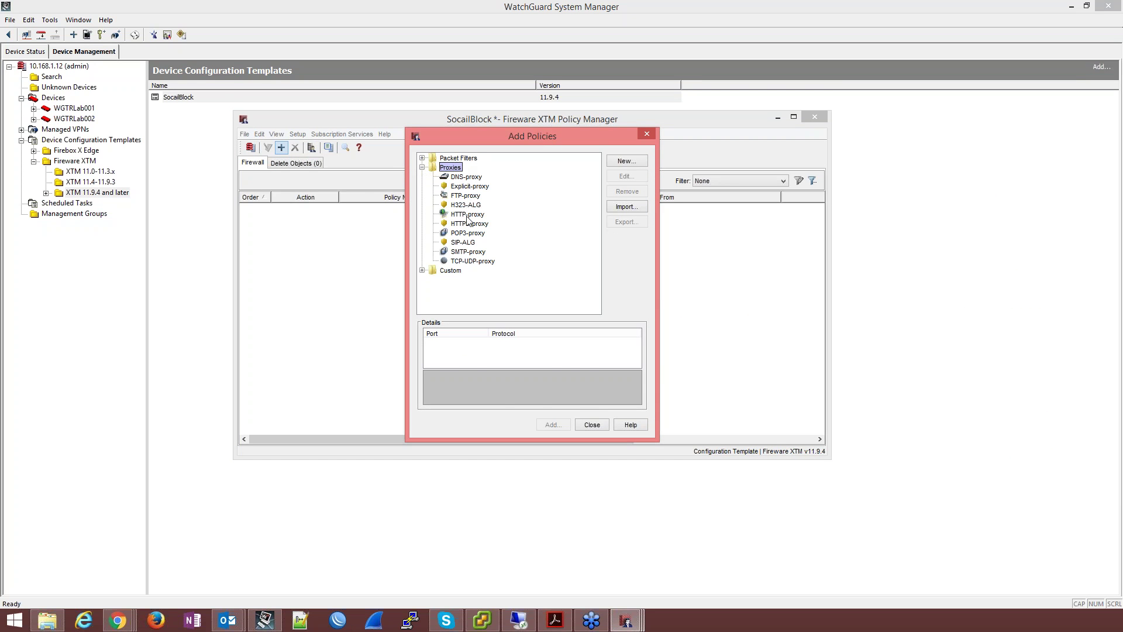
pyautogui.doubleClick(468, 215)
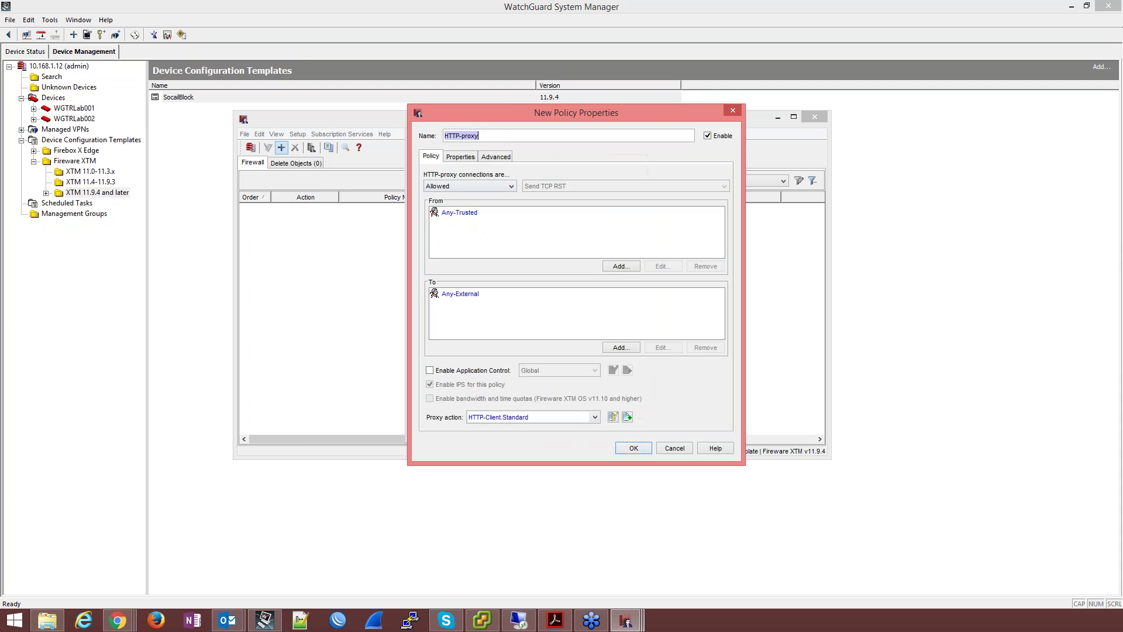
pyautogui.moveTo(463, 138); pyautogui.dragTo(513, 139)
pyautogui.write('WSC-Webinar')
# Step: Replace Any-Trusted with Any-Optional as the policy source, keeping Any-External as destination
pyautogui.click(452, 213)
pyautogui.click(621, 266)
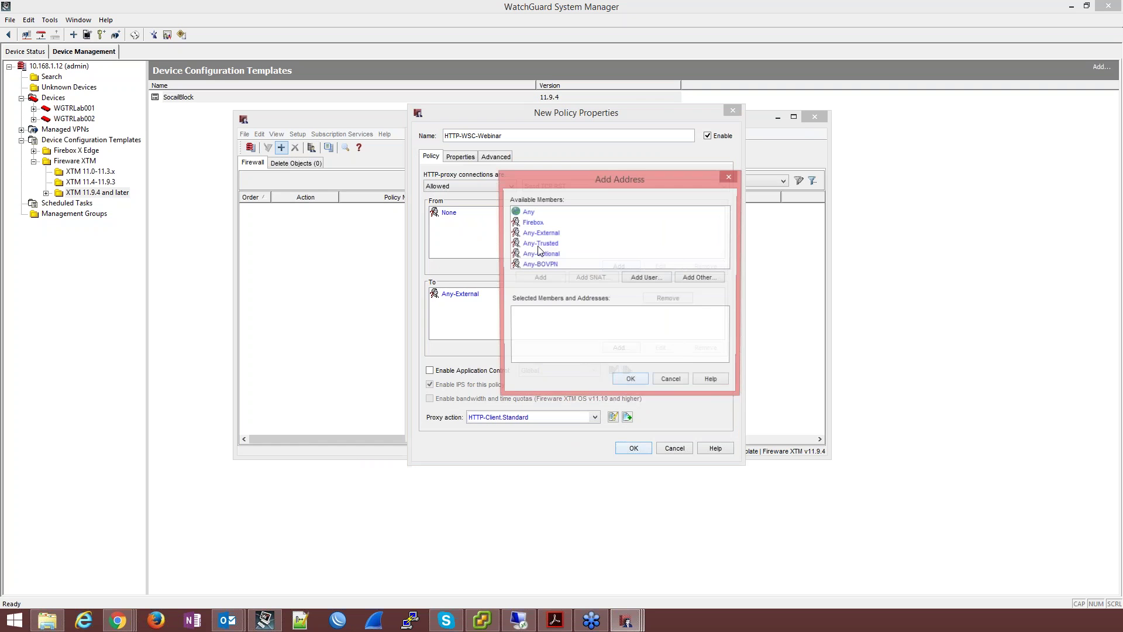
pyautogui.click(539, 254)
pyautogui.click(540, 278)
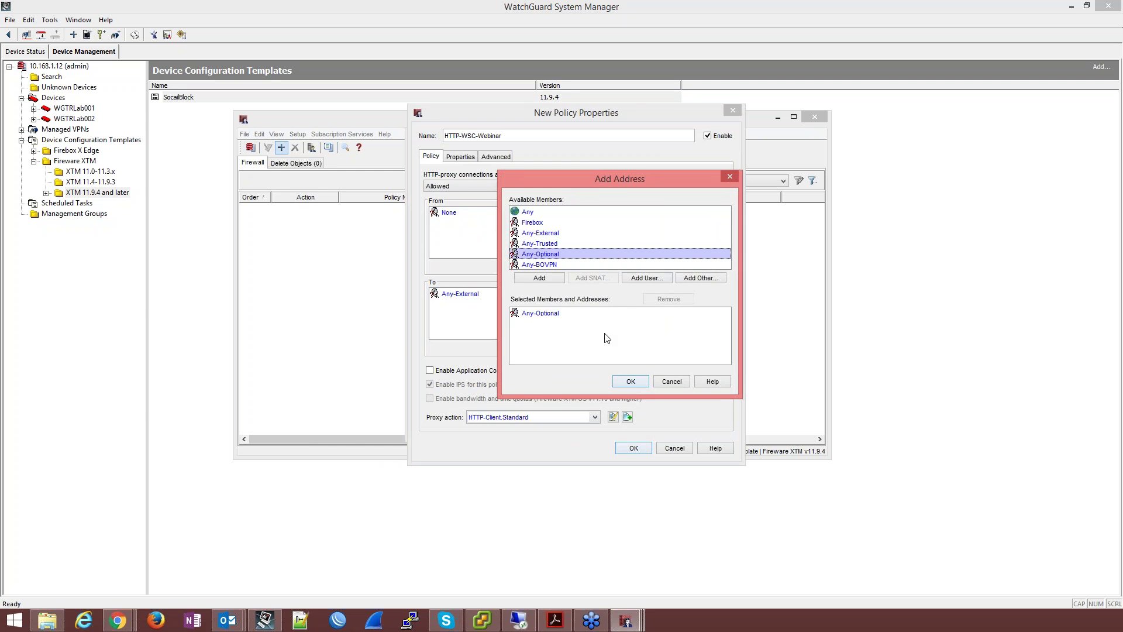
pyautogui.click(630, 382)
pyautogui.click(477, 295)
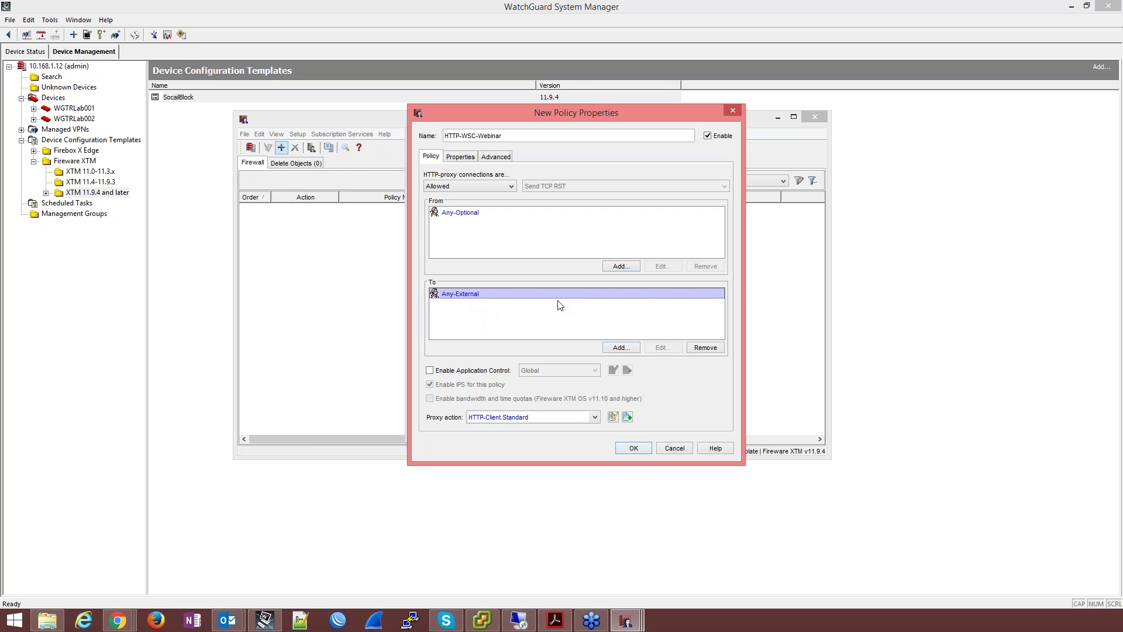
# Step: Check the logging options, enable Application Control, and start cloning the Global action
pyautogui.click(461, 157)
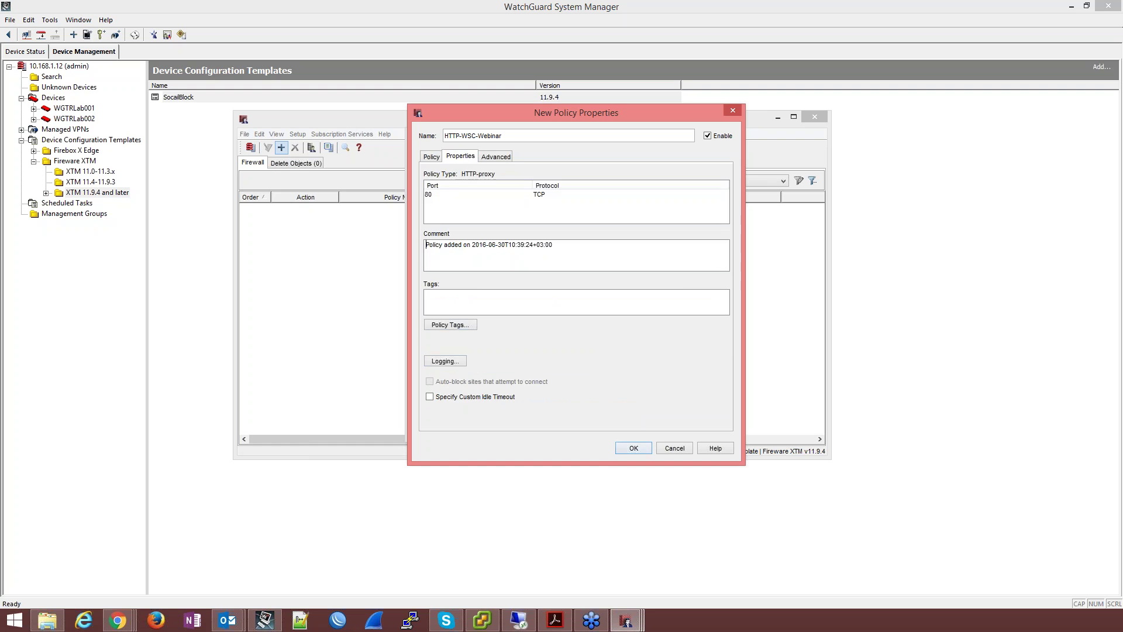
pyautogui.click(443, 363)
pyautogui.click(631, 381)
pyautogui.click(432, 159)
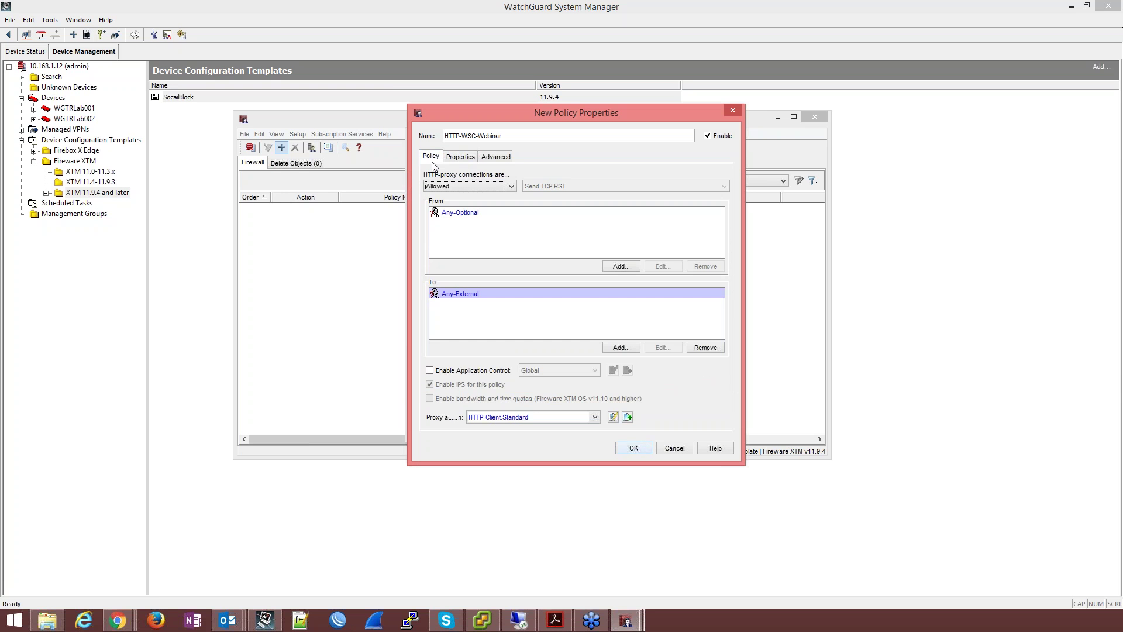
pyautogui.click(488, 374)
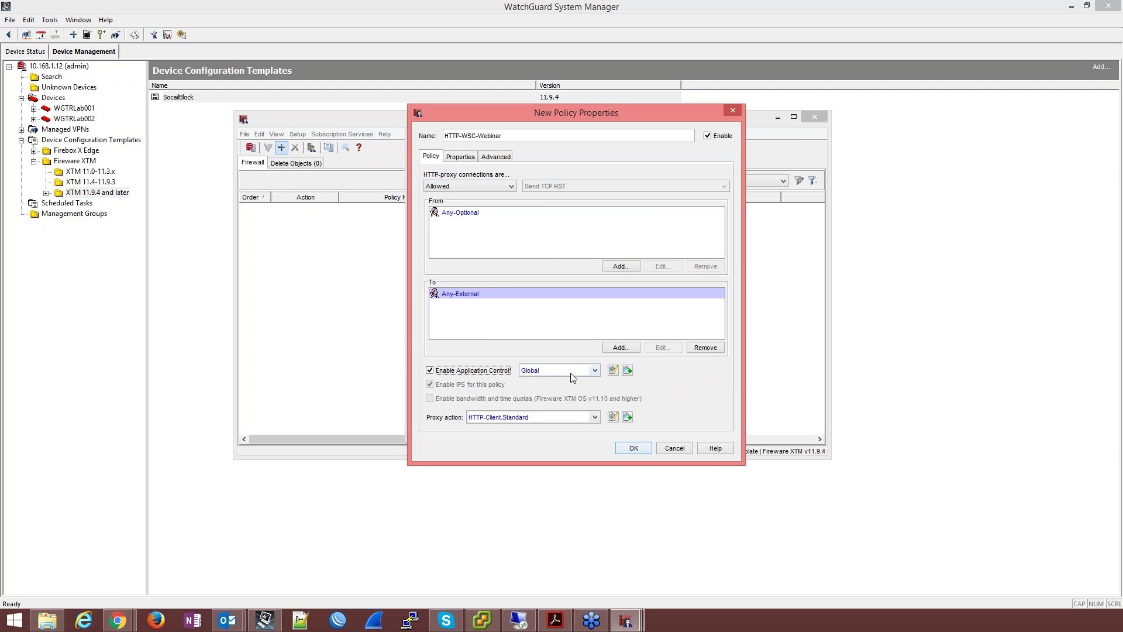
pyautogui.click(626, 370)
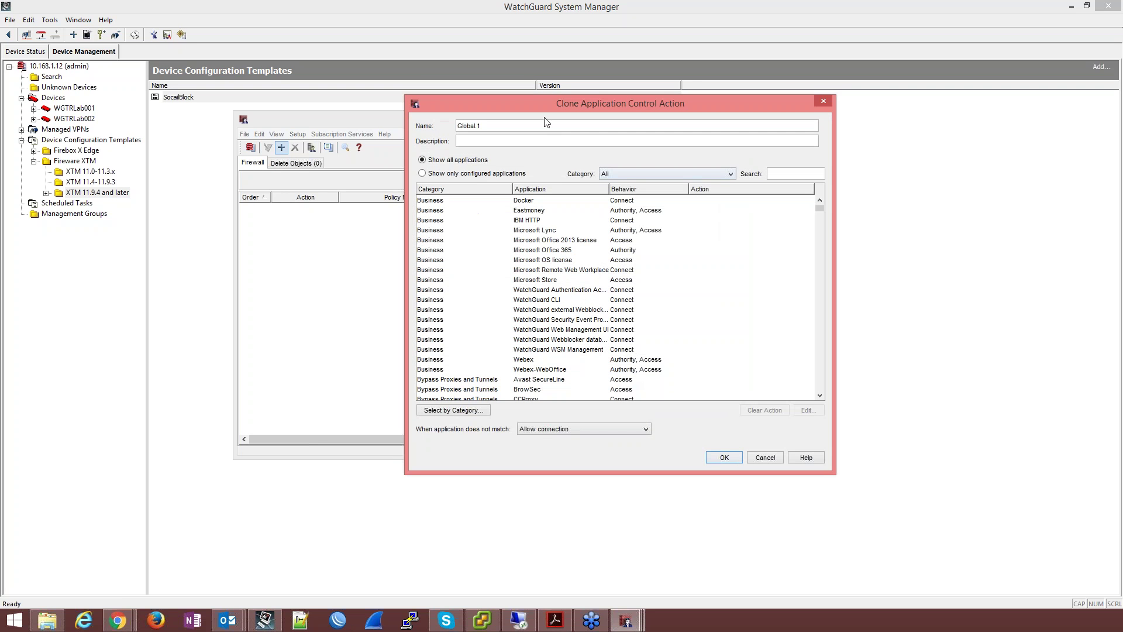
# Step: Name the application control clone WSC-Webinar, dropping Bypass Proxies and Tunnels, P2P and Social Network, then clone the proxy action
pyautogui.moveTo(527, 124); pyautogui.dragTo(414, 119)
pyautogui.write('WSC-Webinar')
pyautogui.click(471, 410)
pyautogui.click(632, 186)
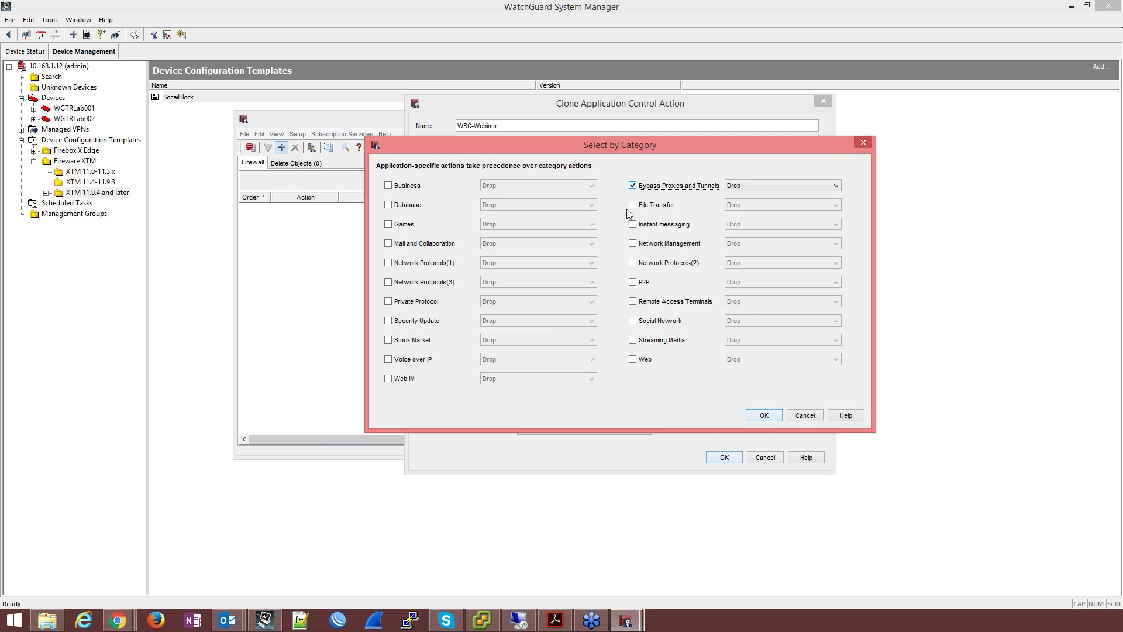
pyautogui.click(633, 282)
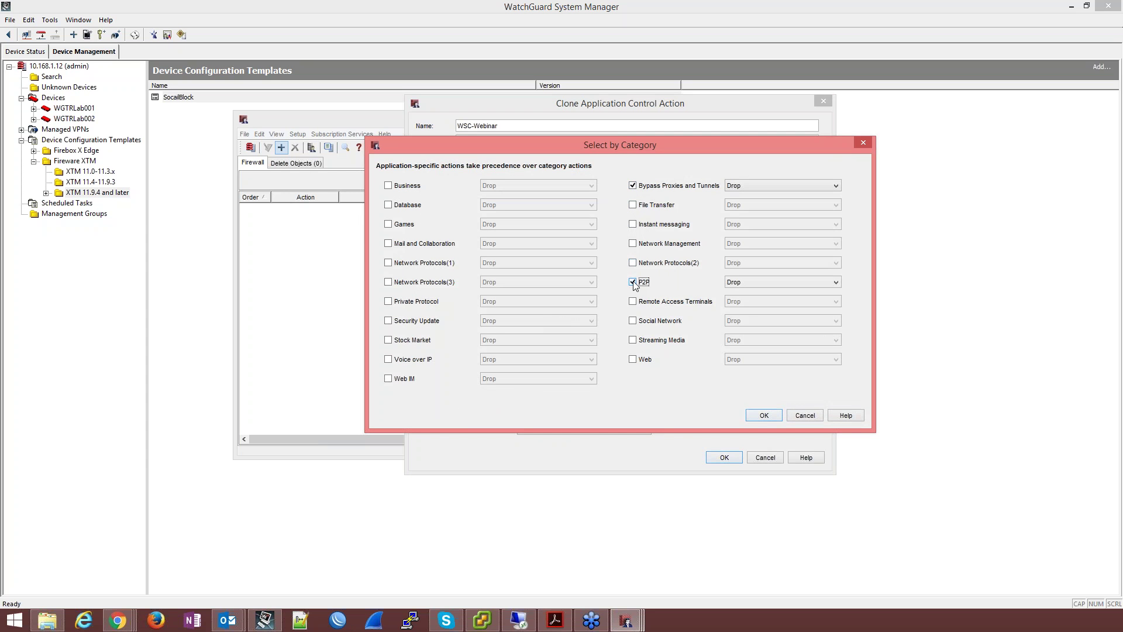
pyautogui.click(634, 321)
pyautogui.click(765, 416)
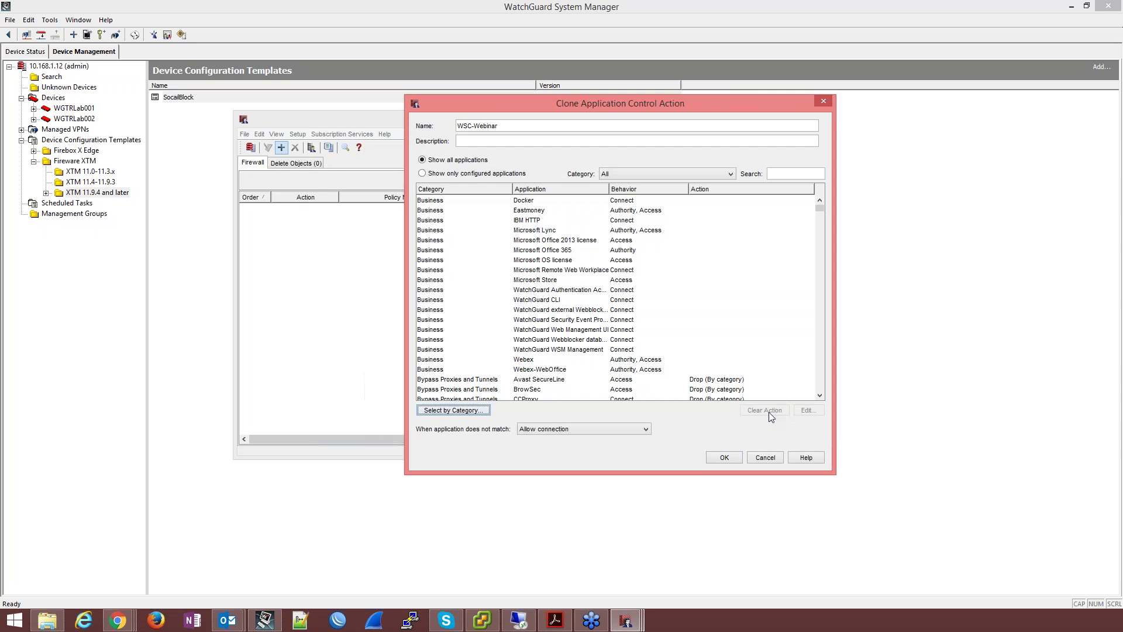
pyautogui.click(725, 458)
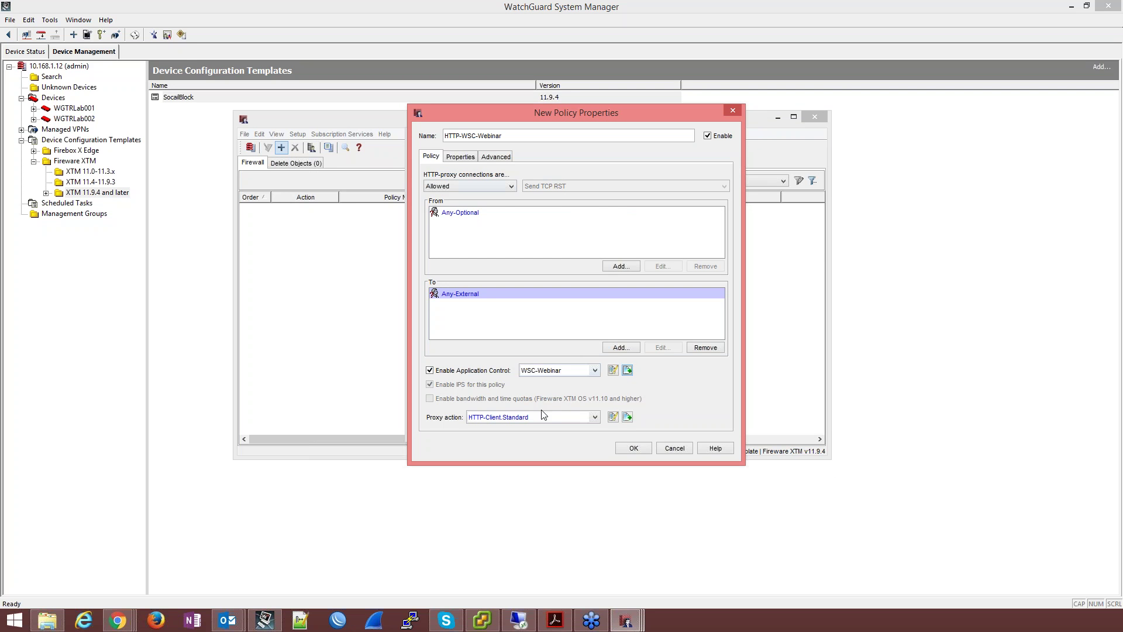
pyautogui.click(628, 417)
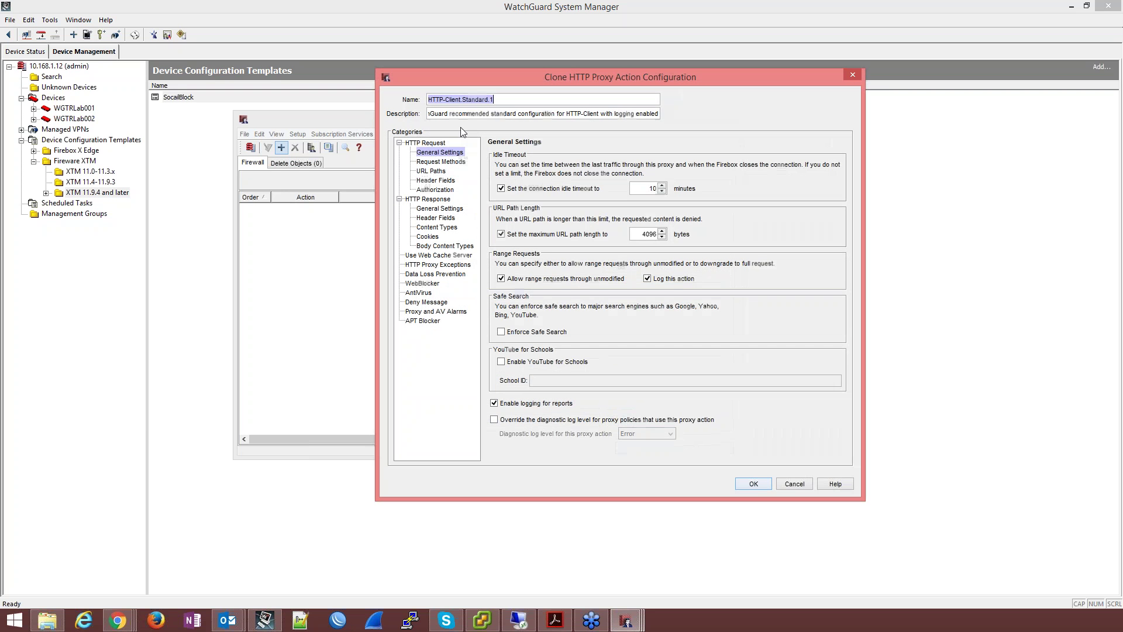
# Step: Rename the cloned proxy action to HTTP-Client.WSC
pyautogui.moveTo(465, 100); pyautogui.dragTo(533, 100)
pyautogui.write('WSC')
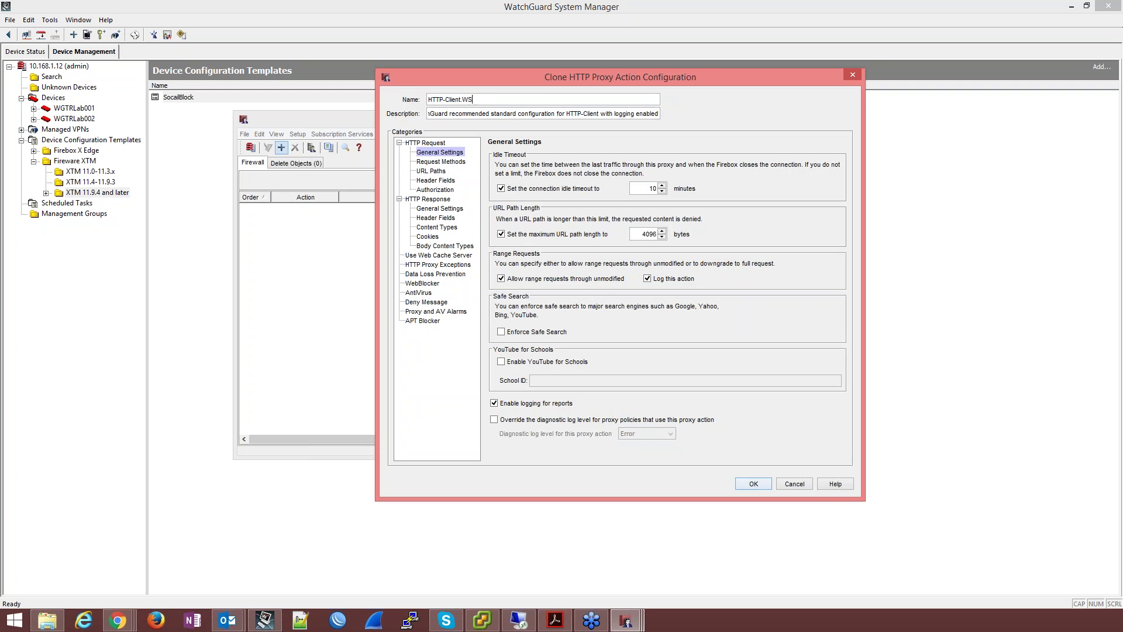
pyautogui.click(436, 182)
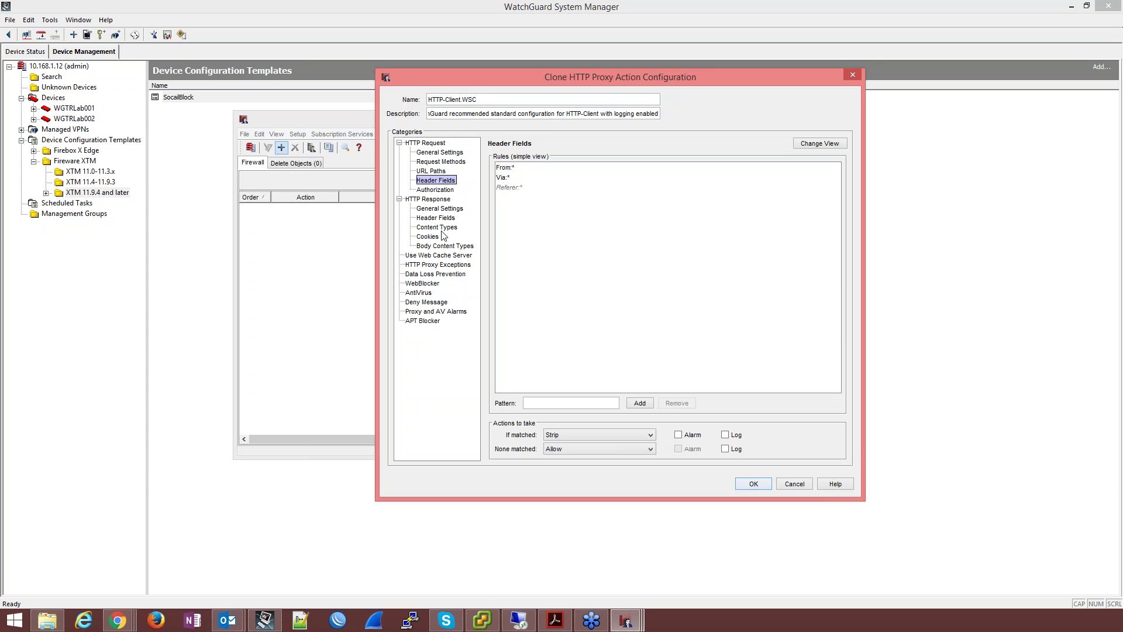
pyautogui.click(431, 284)
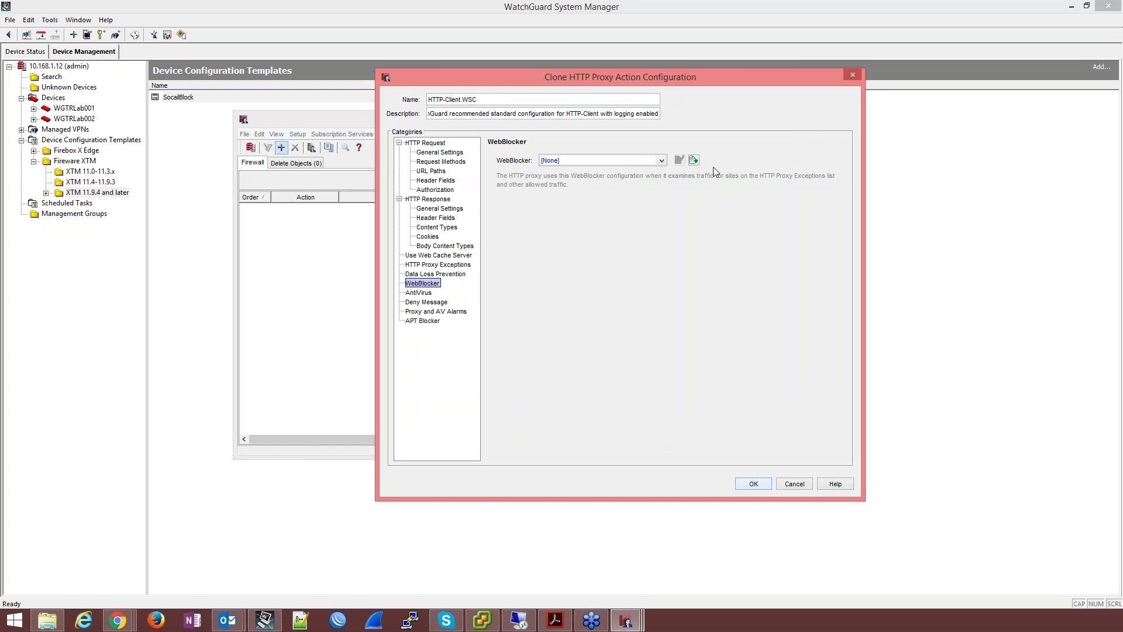
# Step: Create WebBlocker WSCWebBlocker blocking Social Web Facebook, LinkedIn, Twitter and YouTube categories
pyautogui.click(694, 161)
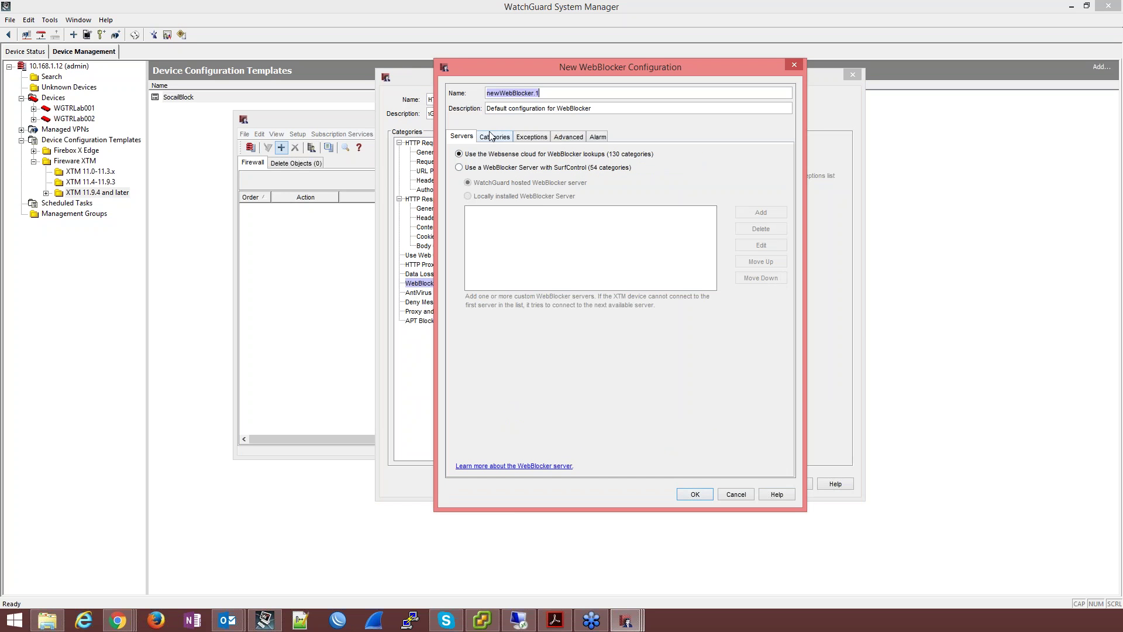
pyautogui.write('WSCWebBlocker')
pyautogui.click(491, 136)
pyautogui.scroll(-10, 546, 234)
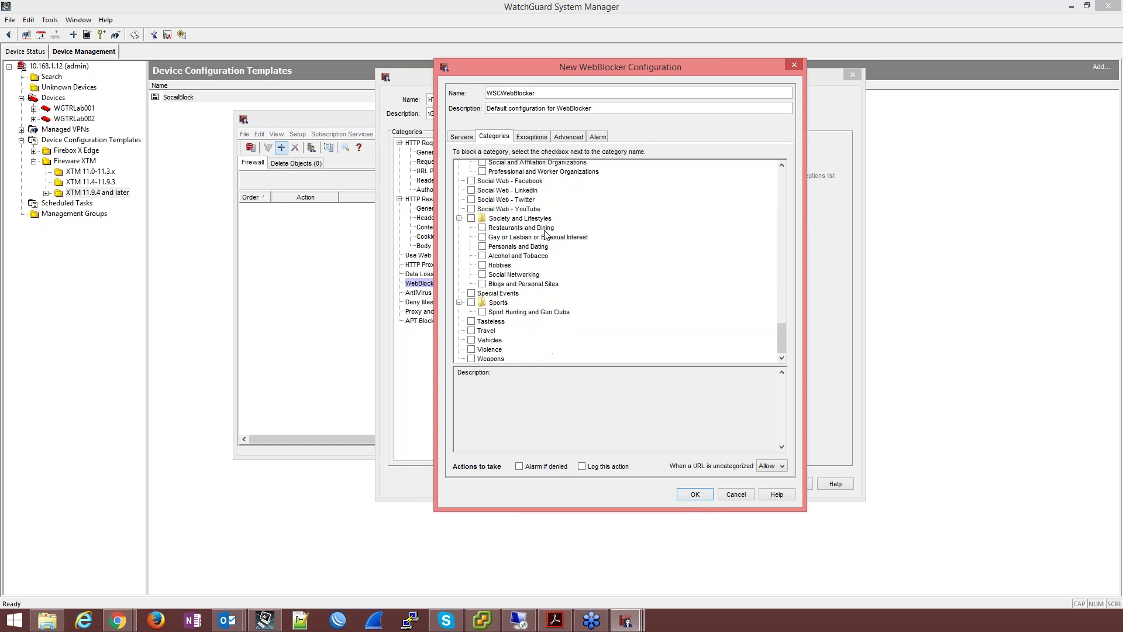
pyautogui.click(472, 181)
pyautogui.click(475, 193)
pyautogui.click(471, 199)
pyautogui.click(472, 209)
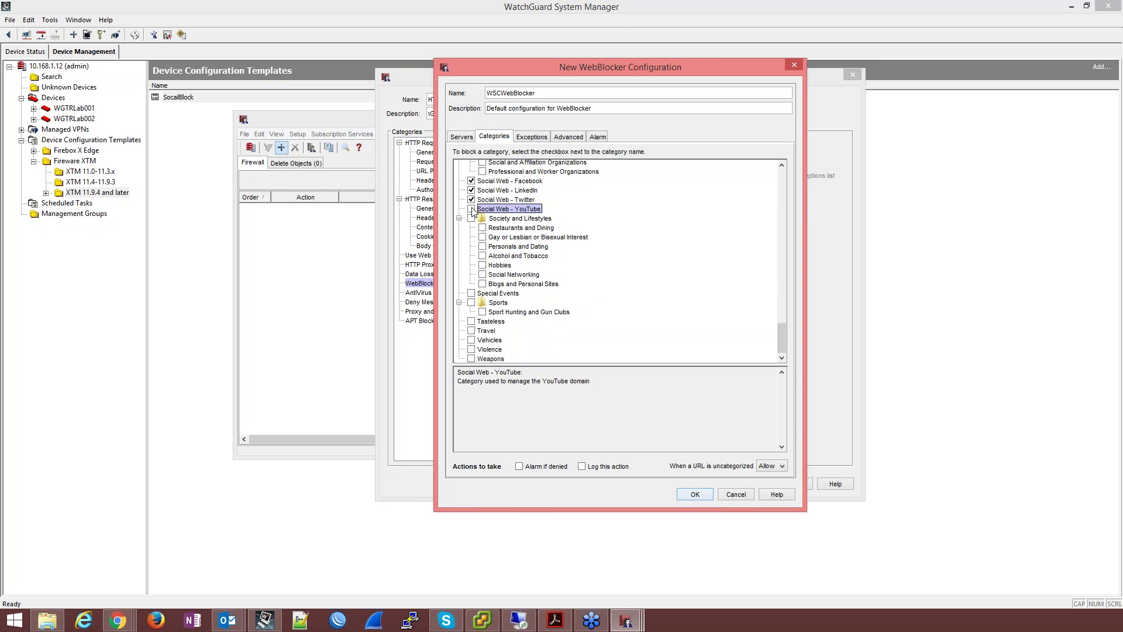
pyautogui.click(692, 494)
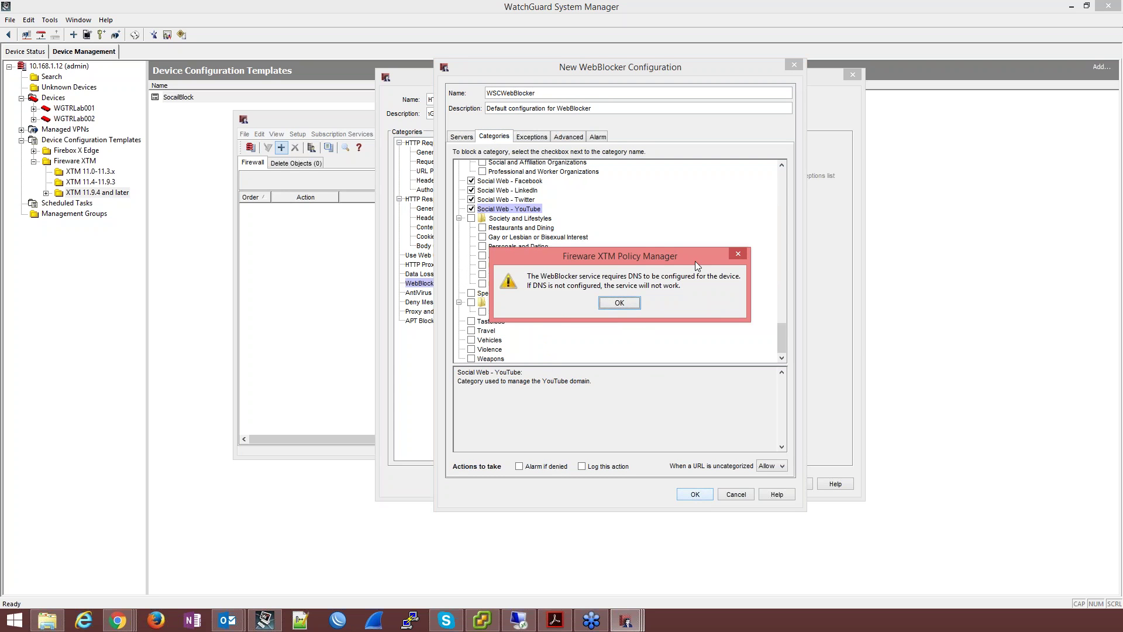
pyautogui.click(621, 304)
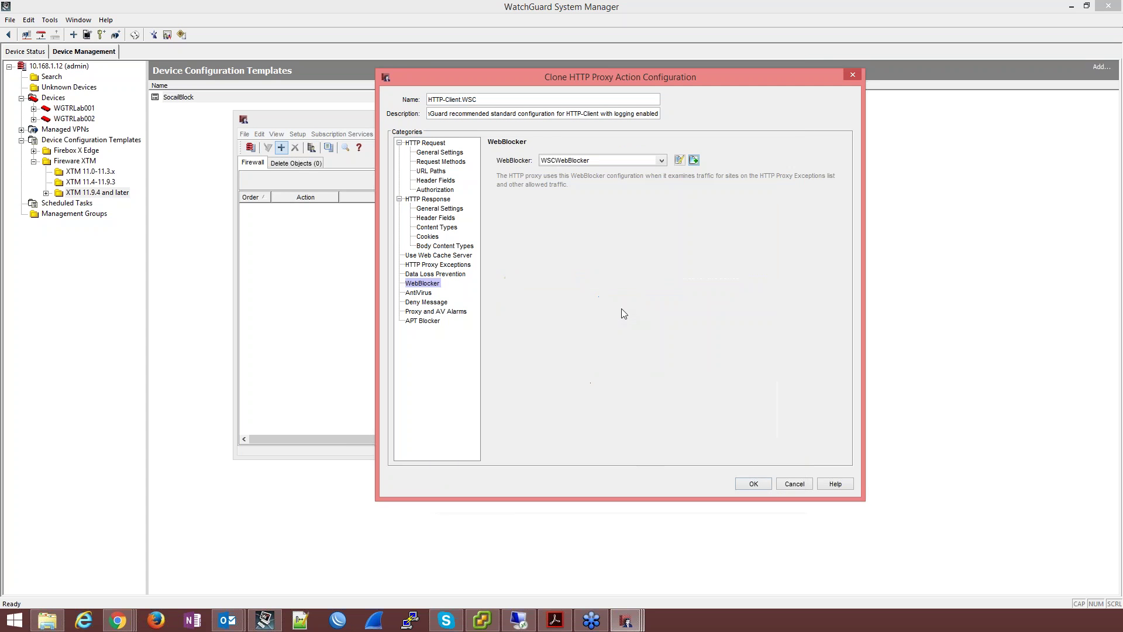
# Step: Review the antivirus, deny message, alarm and APT Blocker settings, then save HTTP-Client.WSC
pyautogui.click(428, 293)
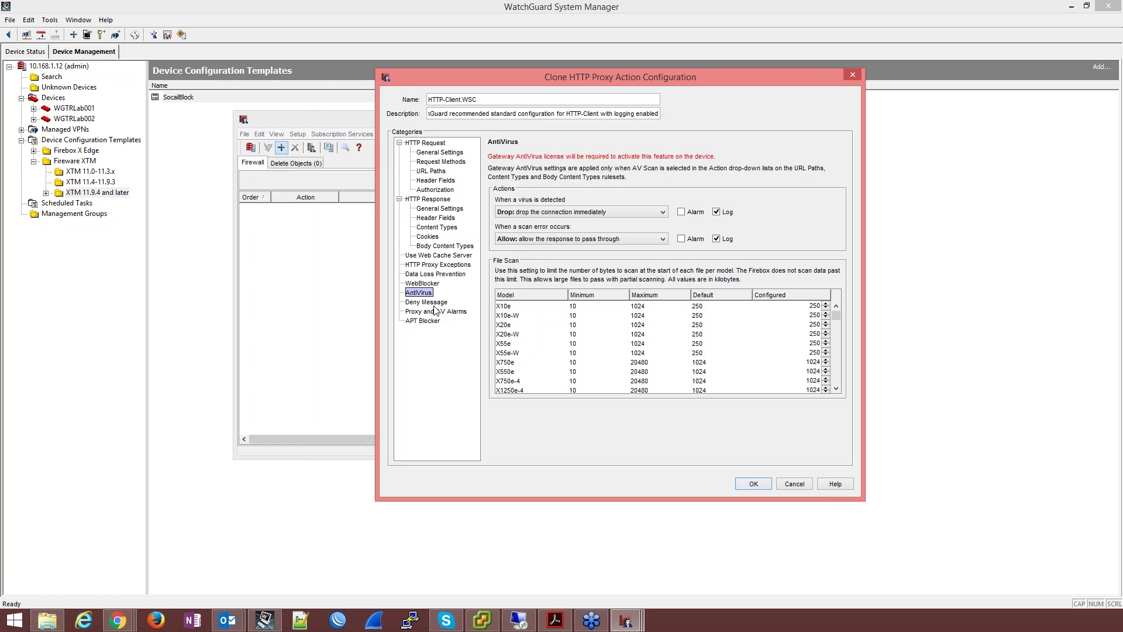
pyautogui.click(434, 302)
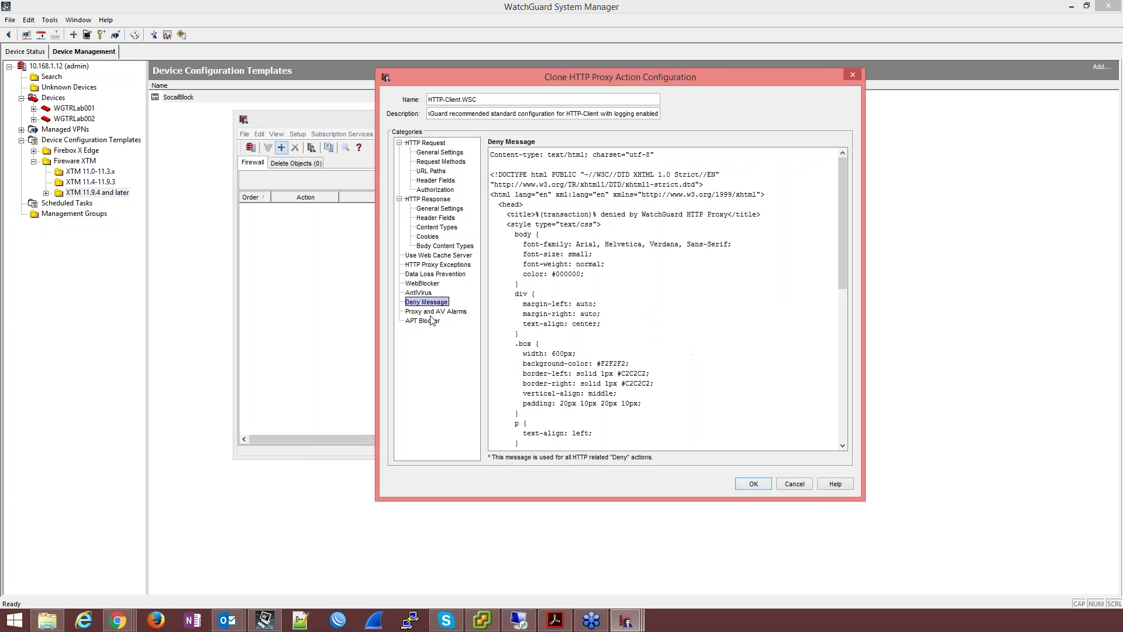
pyautogui.click(434, 312)
pyautogui.click(425, 321)
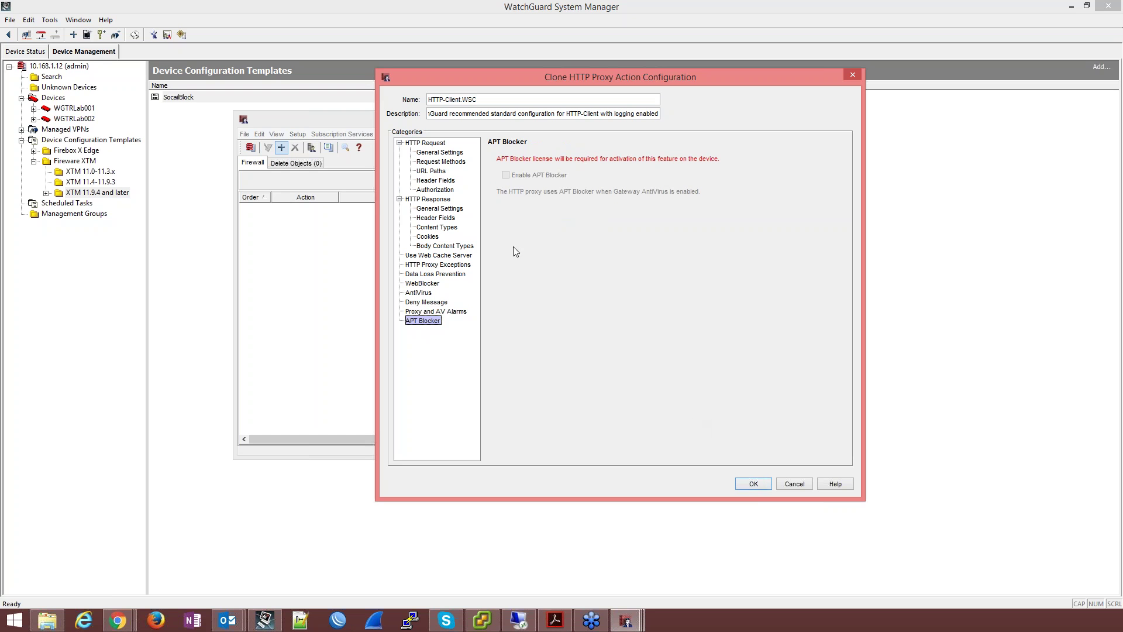
pyautogui.click(753, 484)
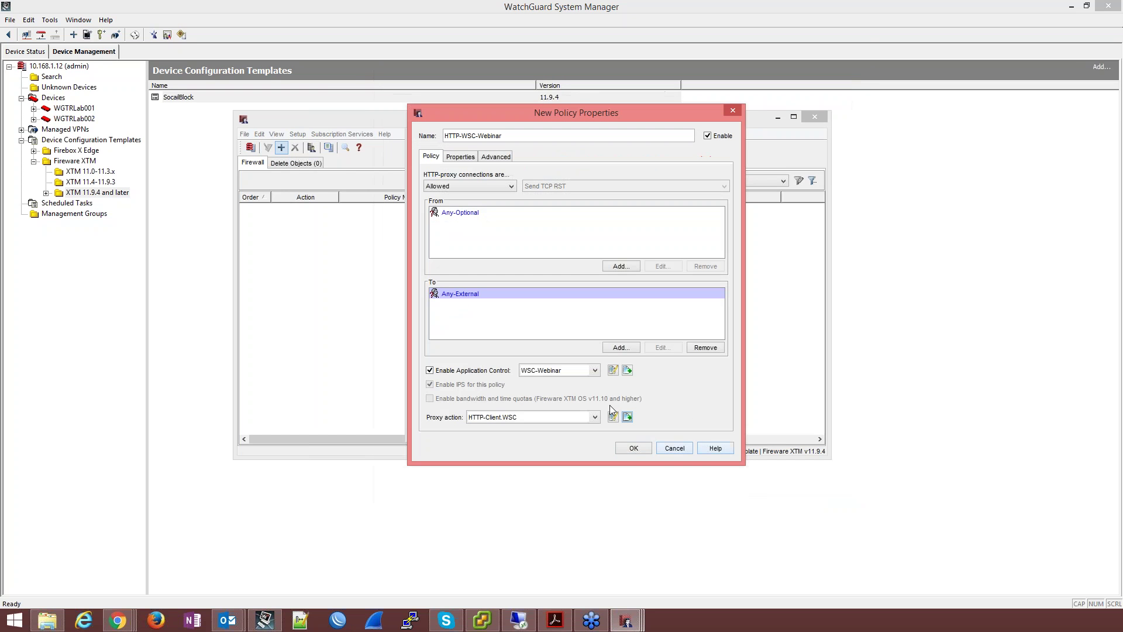
# Step: Save the HTTP policy and add an HTTPS-proxy policy named HTTPS-WSC-Webinar
pyautogui.click(631, 449)
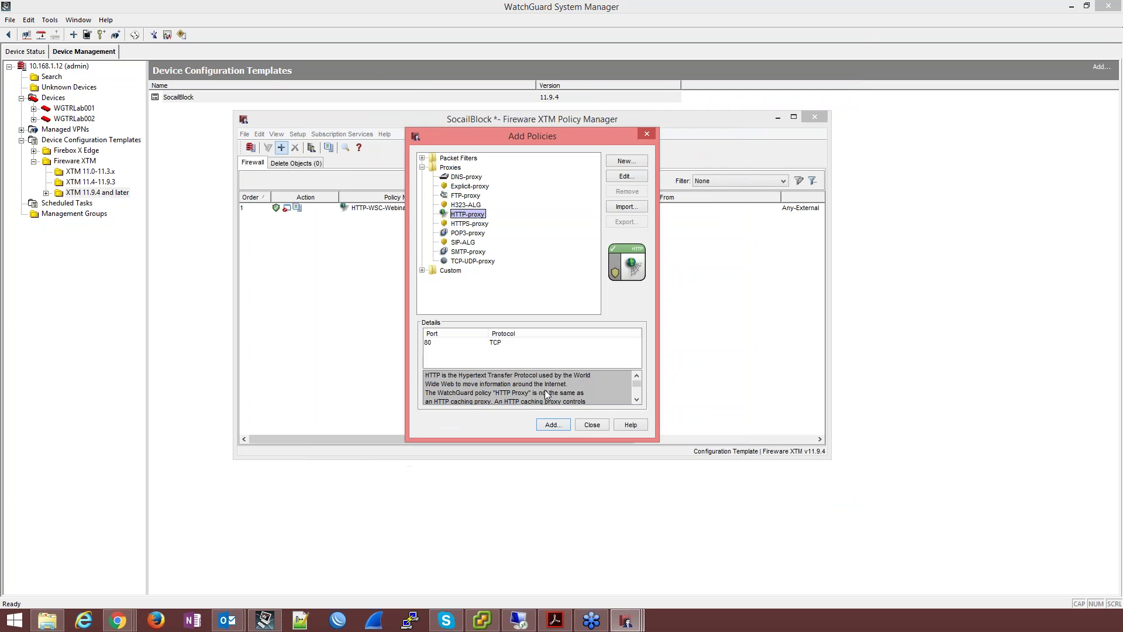
pyautogui.click(474, 225)
pyautogui.doubleClick(474, 225)
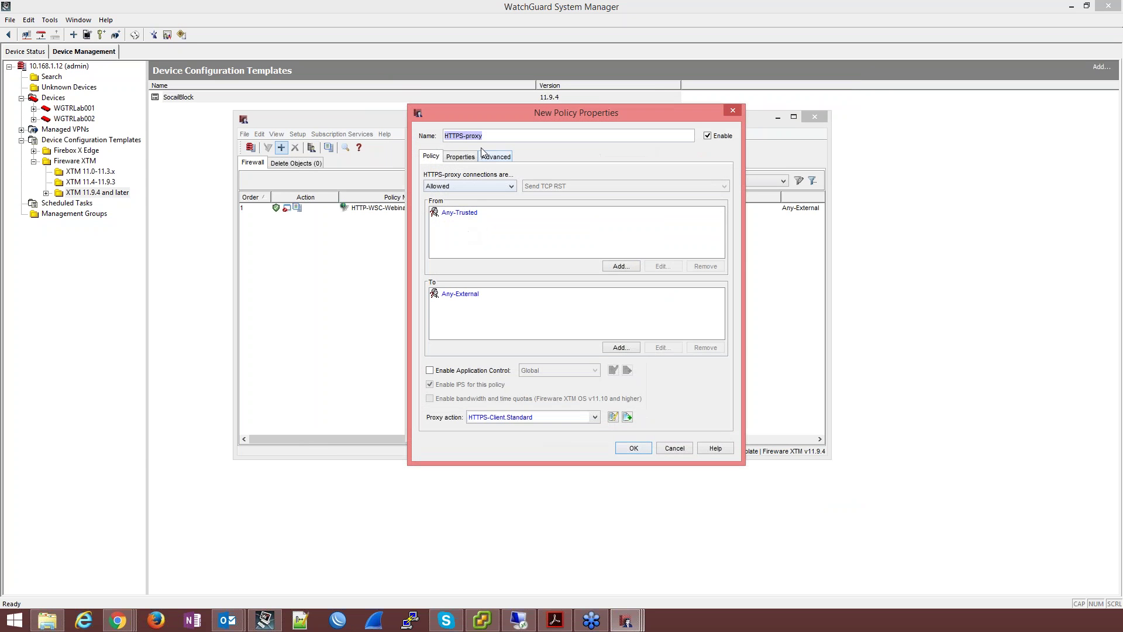
pyautogui.doubleClick(471, 135)
pyautogui.write('WSC-Webinar')
pyautogui.moveTo(606, 113); pyautogui.dragTo(596, 83)
# Step: Replace the Any-Trusted source with Any-Optional
pyautogui.click(459, 181)
pyautogui.click(682, 236)
pyautogui.click(619, 236)
pyautogui.doubleClick(544, 226)
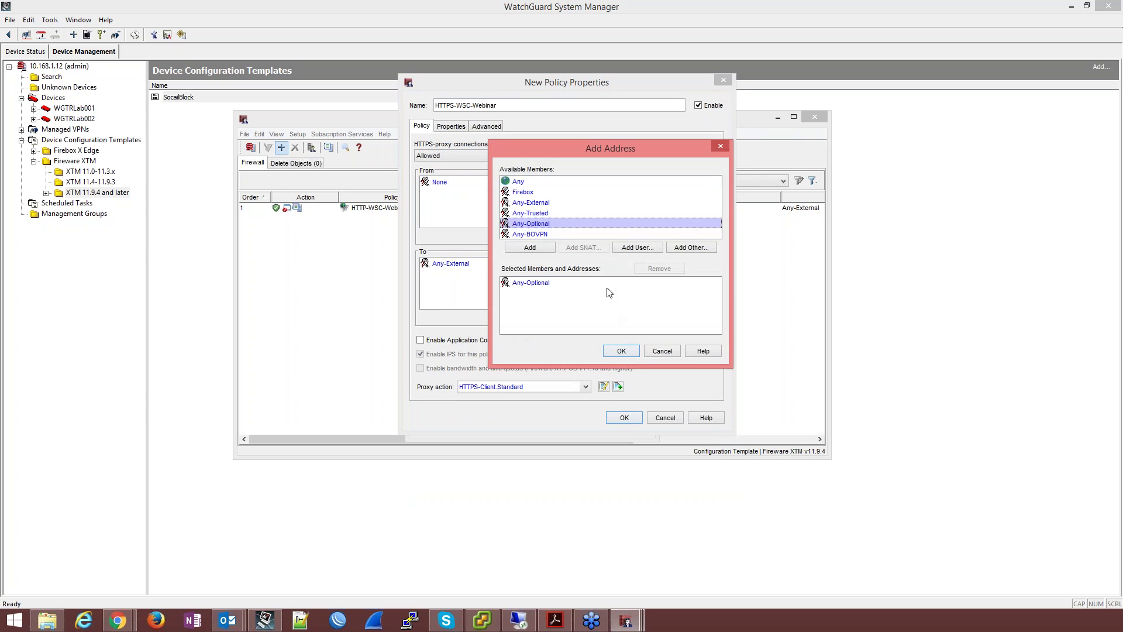
pyautogui.click(626, 350)
# Step: Enable WSC-Webinar application control and clone the HTTPS proxy action
pyautogui.click(420, 340)
pyautogui.click(538, 342)
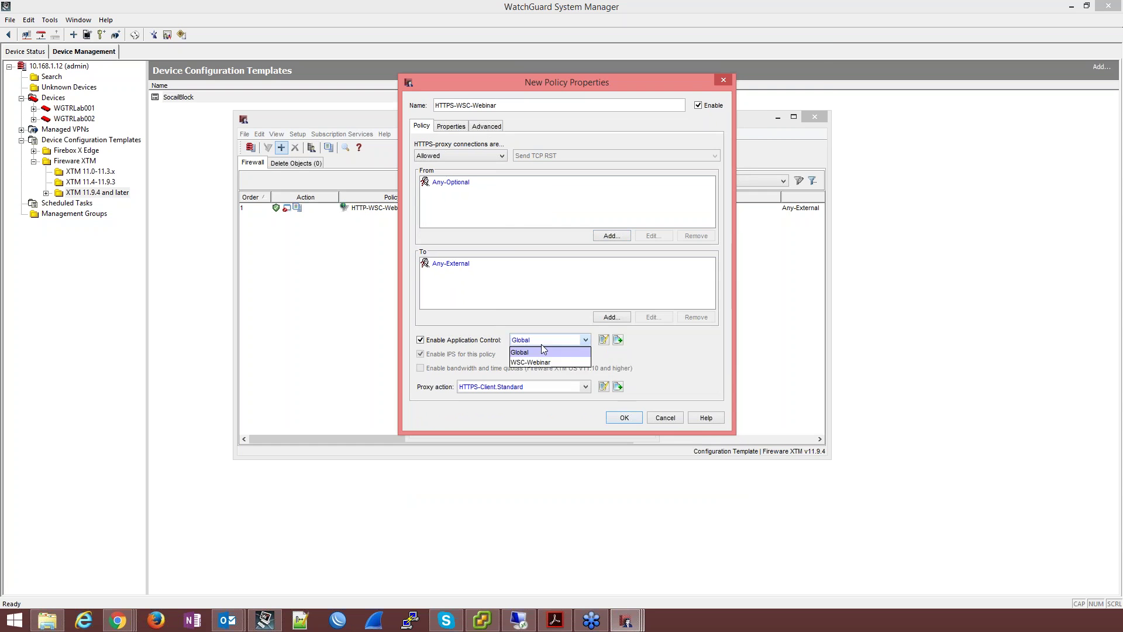
pyautogui.click(536, 370)
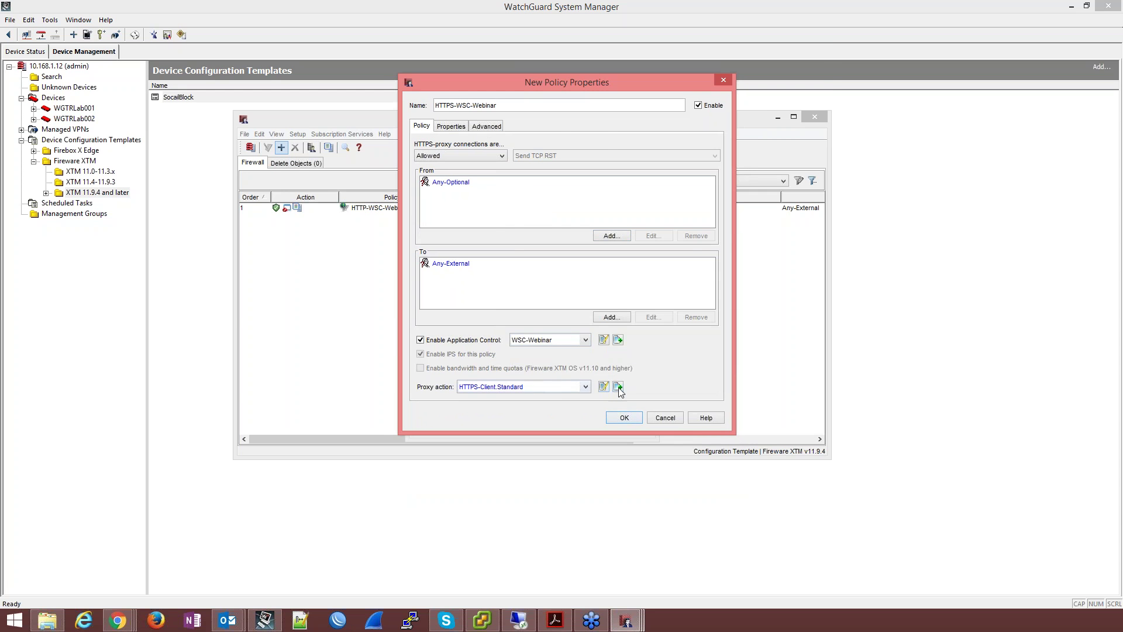
pyautogui.click(618, 386)
pyautogui.moveTo(480, 52); pyautogui.dragTo(578, 64)
# Step: Name the clone HTTPS-Client.WSC with deep inspection via HTTP-Client.WSC, inspecting unmatched domains
pyautogui.write('WSC')
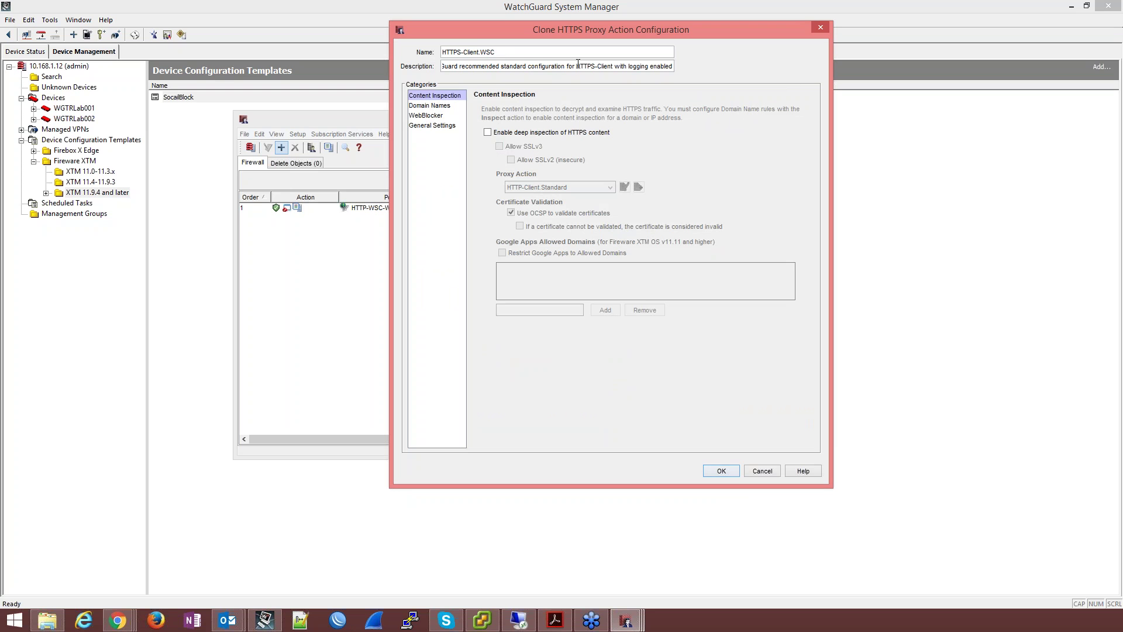
pyautogui.click(491, 132)
pyautogui.click(567, 196)
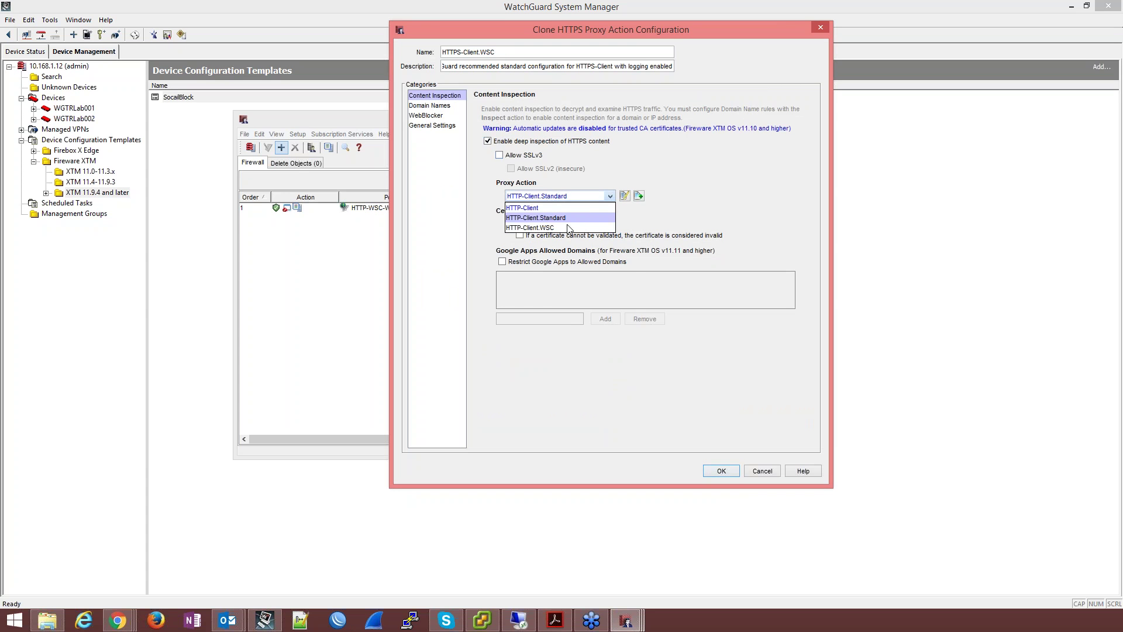
pyautogui.click(567, 228)
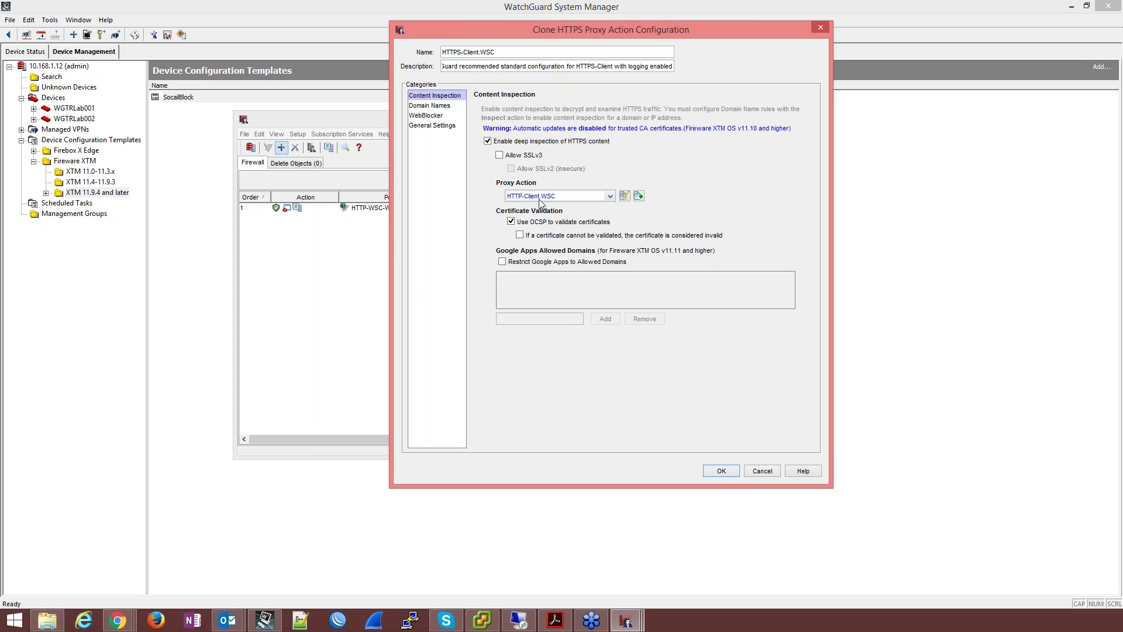
pyautogui.click(426, 107)
pyautogui.click(561, 437)
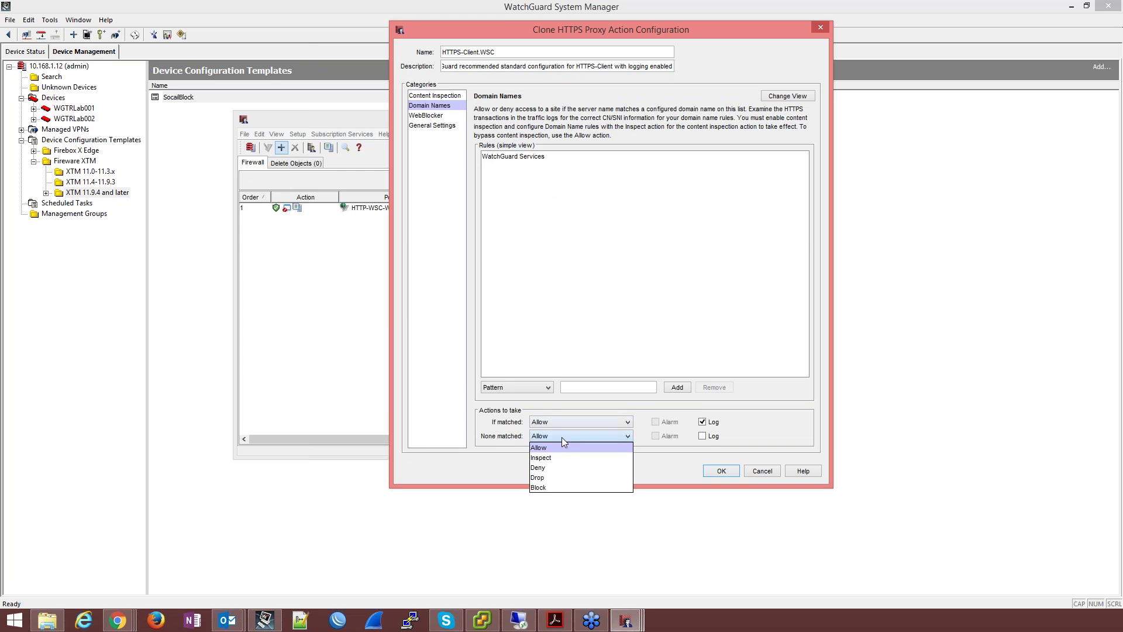
pyautogui.click(564, 459)
# Step: Use WSCWebBlocker, save the action with automatic CA updates, and save the policy
pyautogui.click(425, 115)
pyautogui.click(602, 118)
pyautogui.click(602, 144)
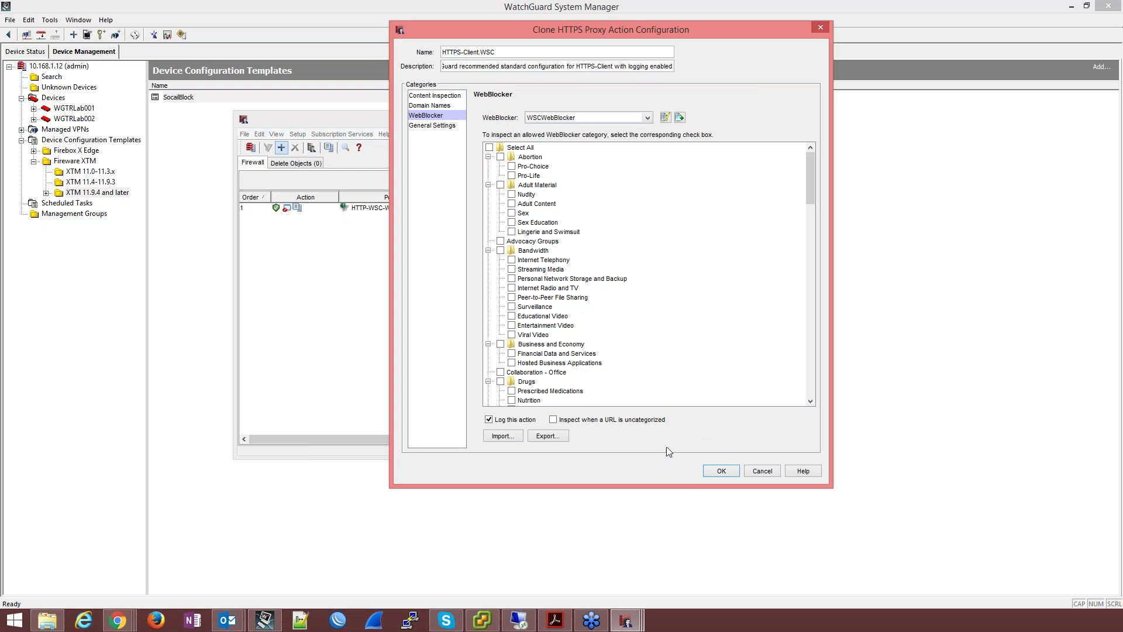
pyautogui.click(722, 471)
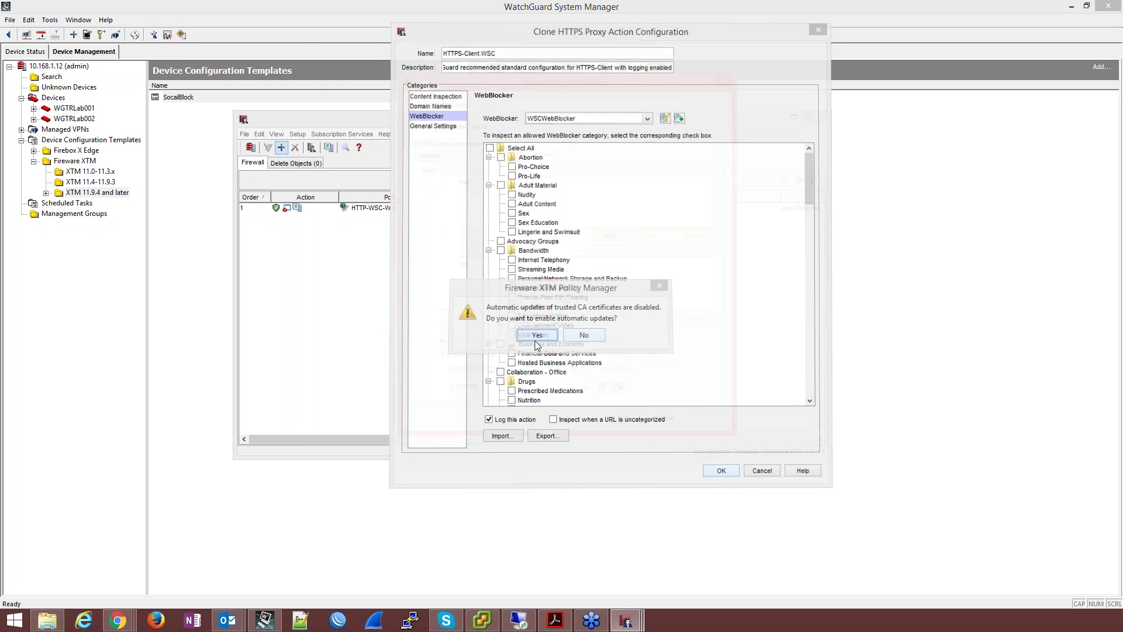
pyautogui.click(536, 342)
pyautogui.click(626, 419)
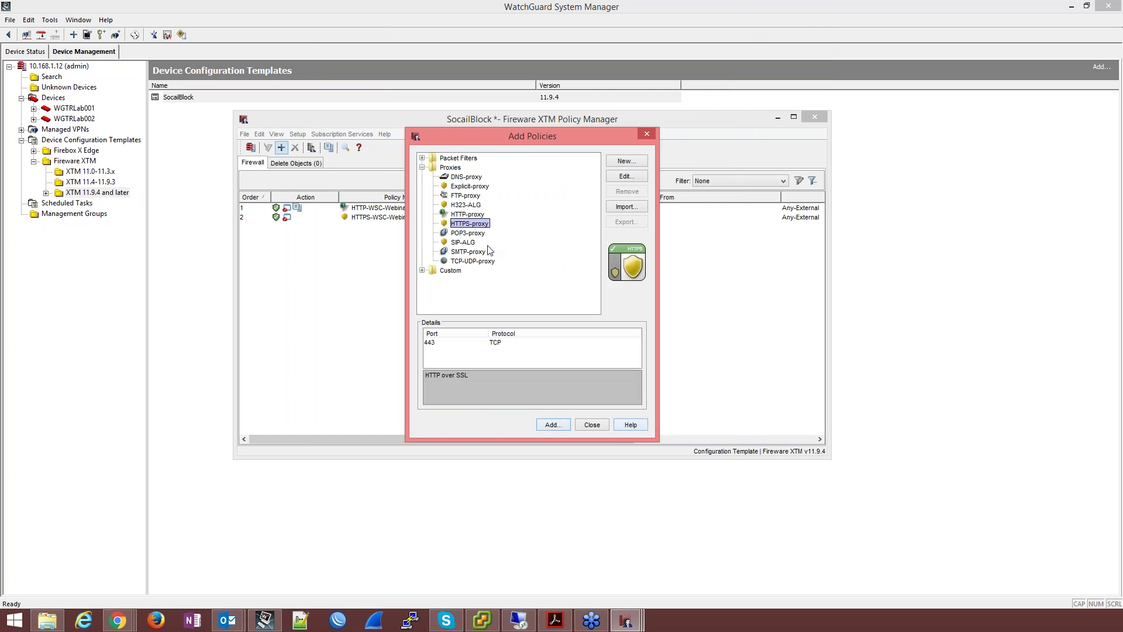
# Step: Add a DNS-proxy policy with Any-Optional replacing Any-Trusted as its source
pyautogui.doubleClick(457, 183)
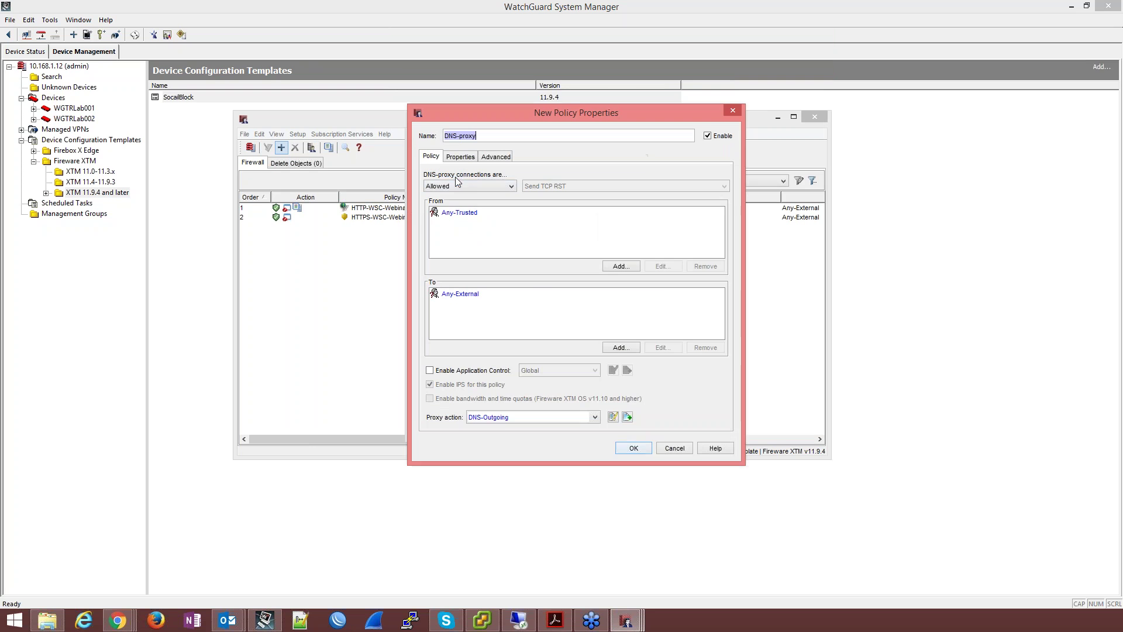
pyautogui.click(468, 212)
pyautogui.click(705, 266)
pyautogui.click(608, 270)
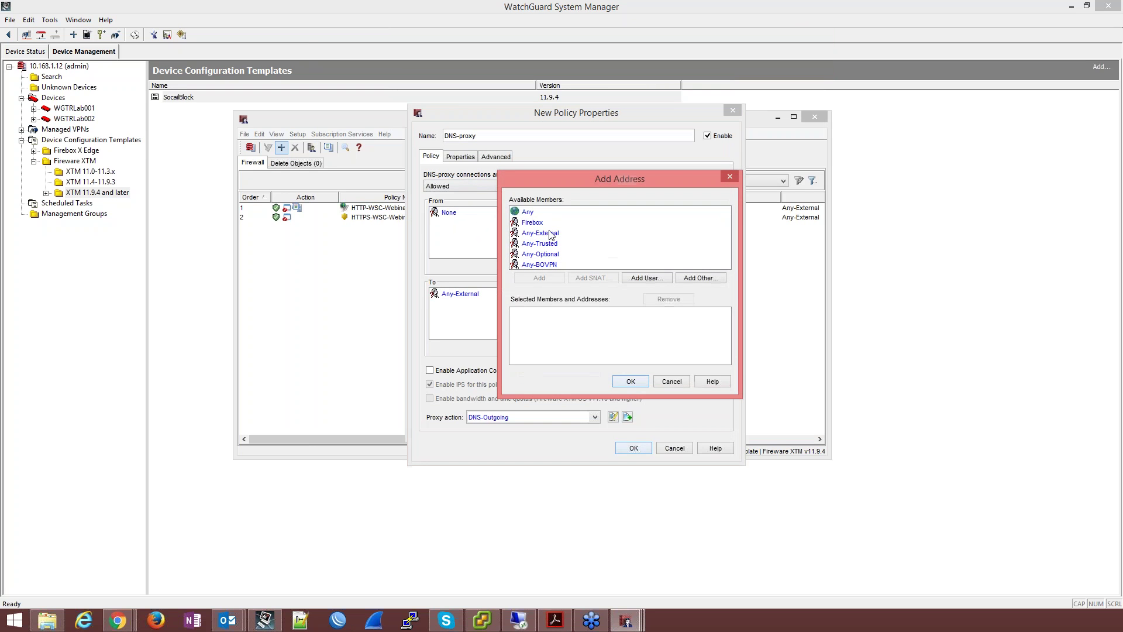
pyautogui.click(544, 255)
pyautogui.click(539, 278)
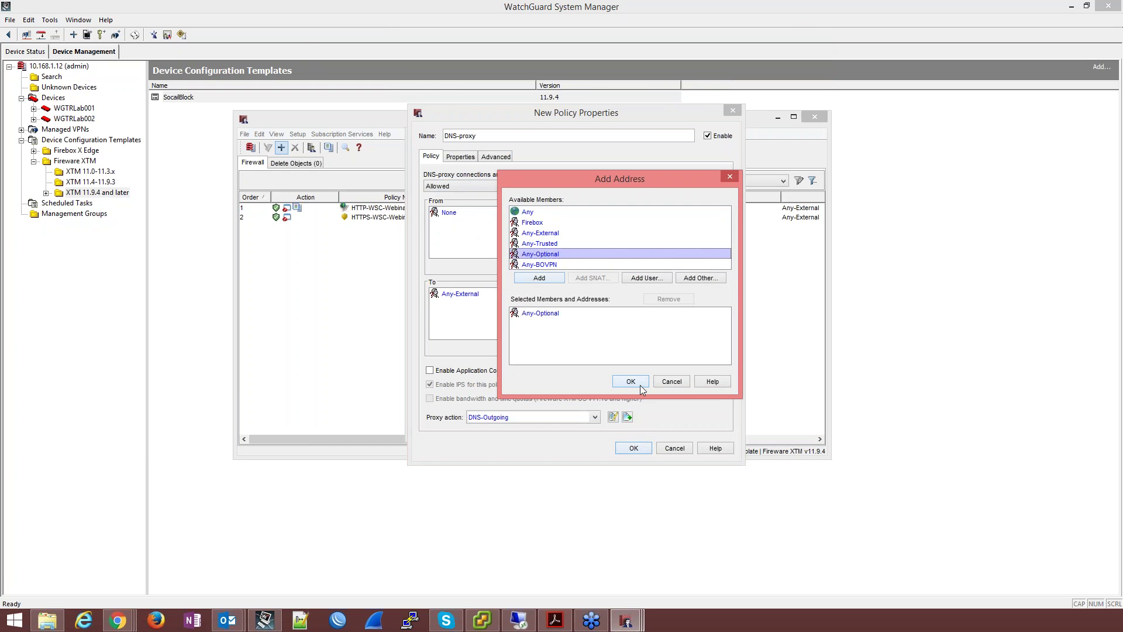
pyautogui.click(630, 381)
# Step: Turn on log messages for DNS-proxy, save it, and close Add Policies
pyautogui.click(456, 157)
pyautogui.click(461, 364)
pyautogui.click(515, 216)
pyautogui.click(630, 375)
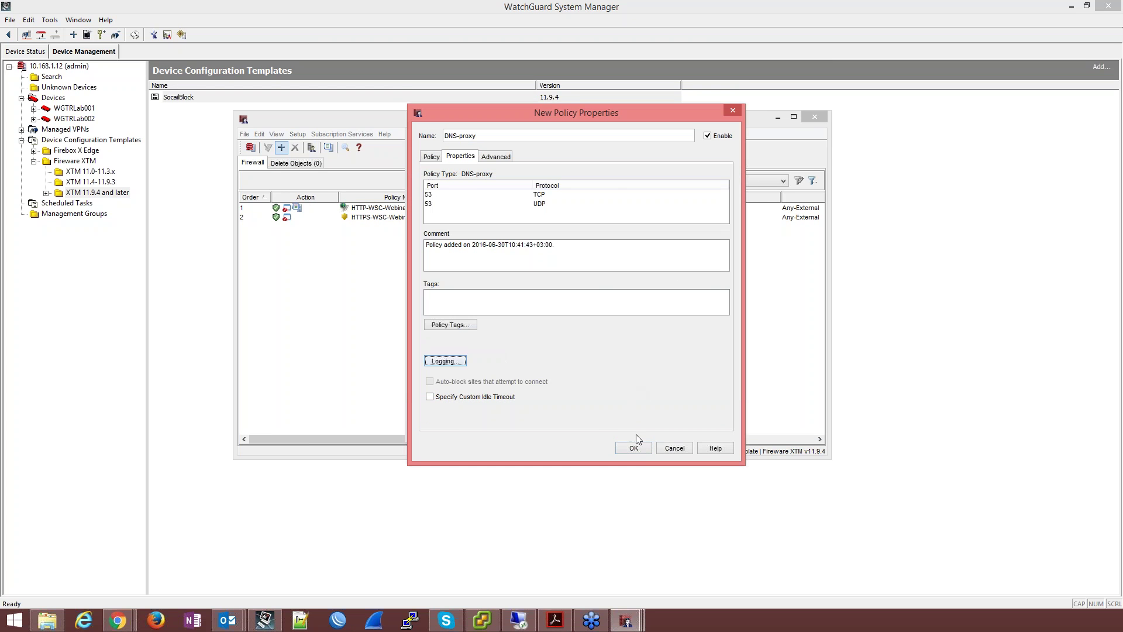
pyautogui.click(638, 449)
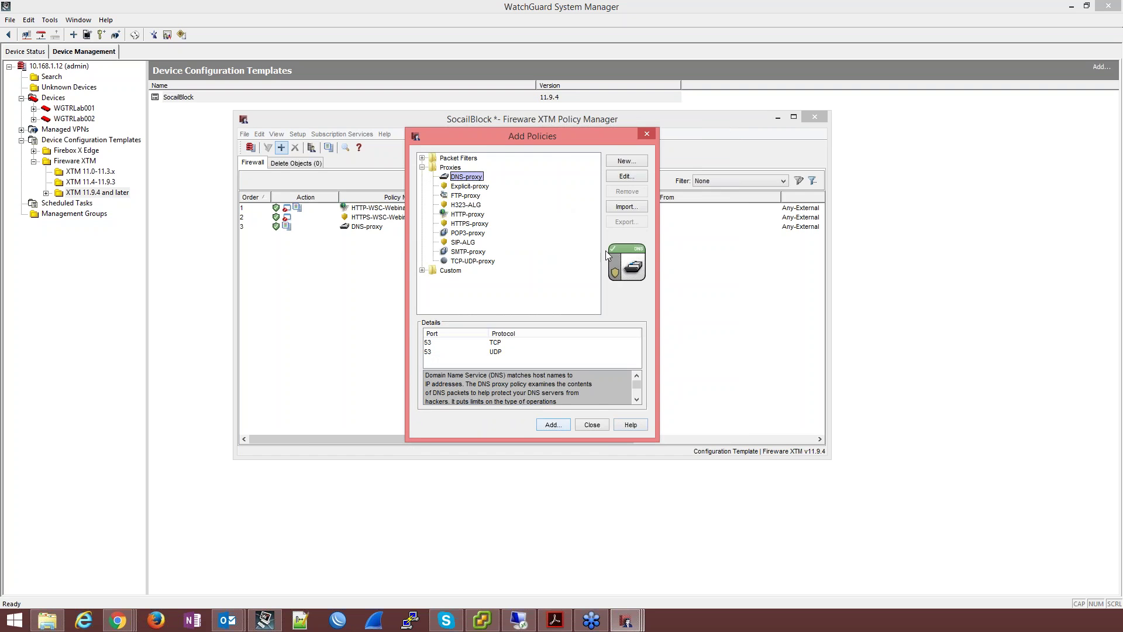
pyautogui.click(585, 427)
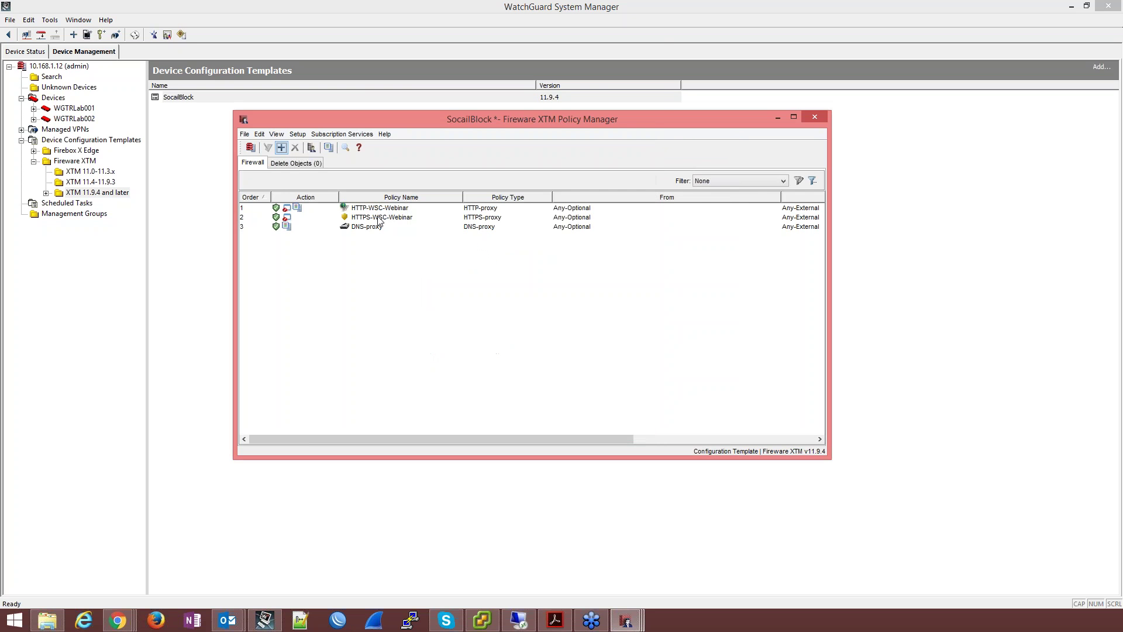
pyautogui.doubleClick(378, 216)
# Step: Enable Send a log message for HTTPS-WSC-Webinar and save the policy
pyautogui.click(416, 157)
pyautogui.click(398, 359)
pyautogui.click(520, 219)
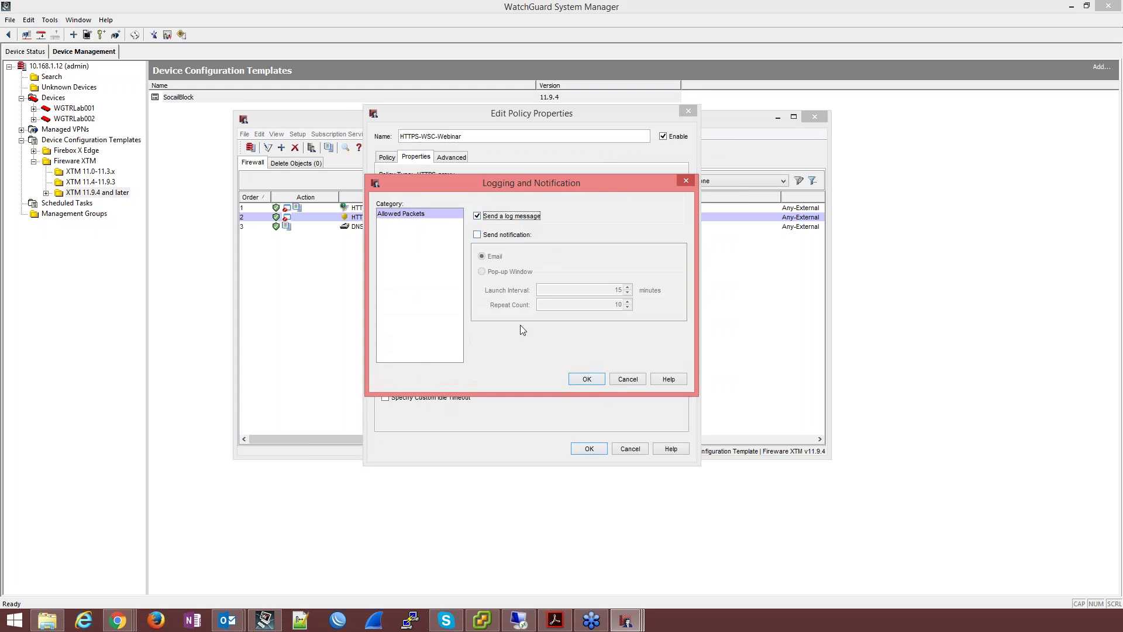
pyautogui.click(591, 380)
pyautogui.click(590, 448)
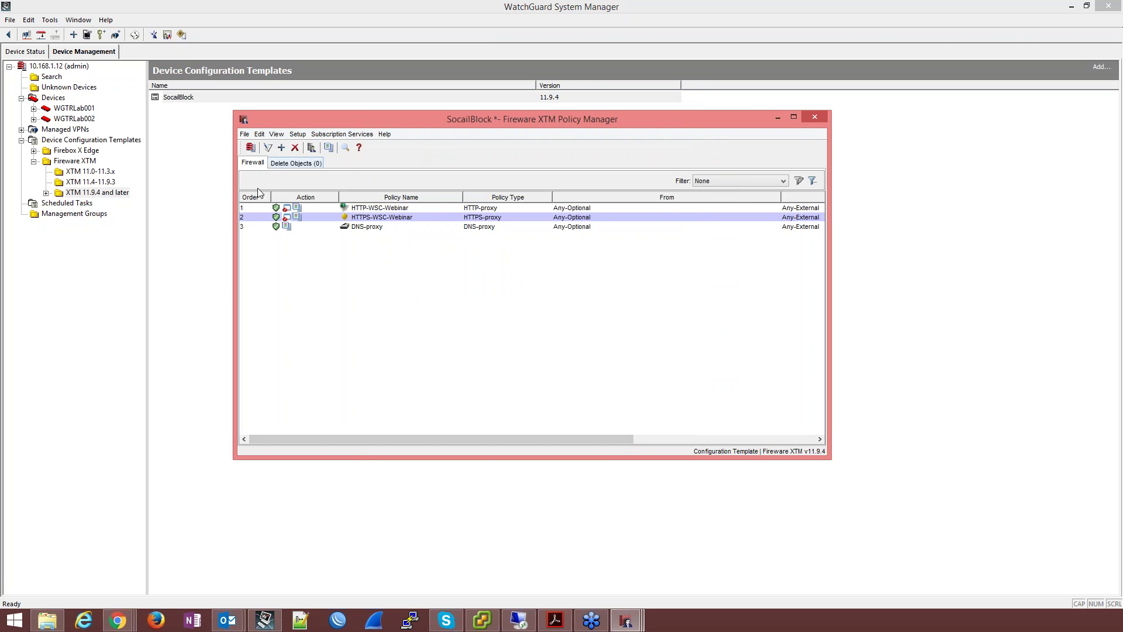
# Step: Check the LAB002 device's DNS-proxy policy sources, then minimize its window
pyautogui.click(375, 211)
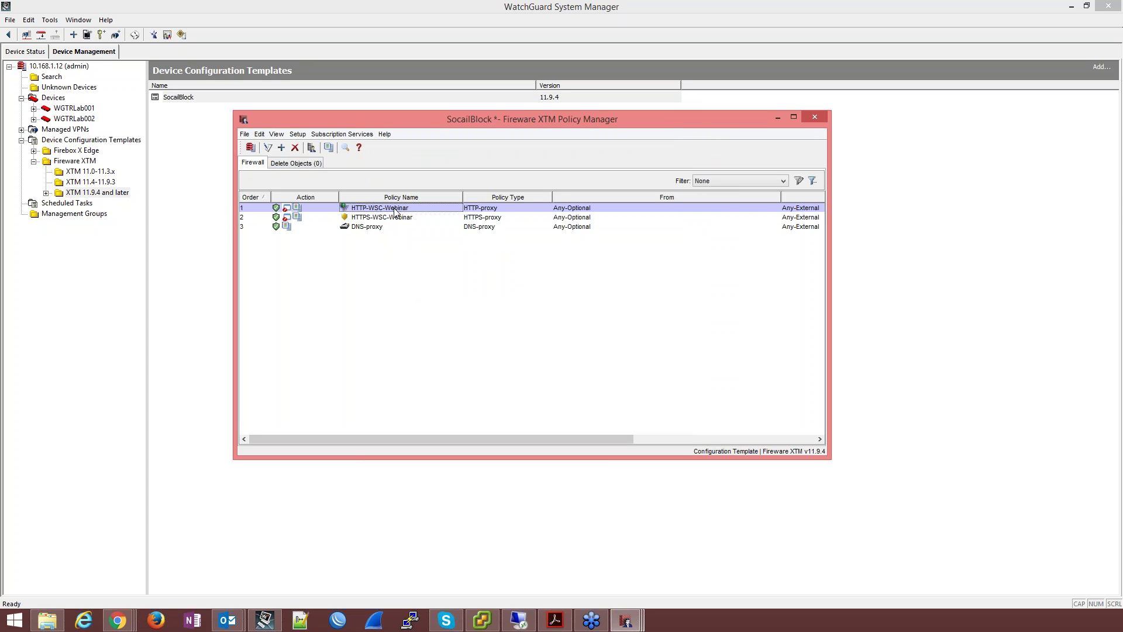
pyautogui.click(396, 217)
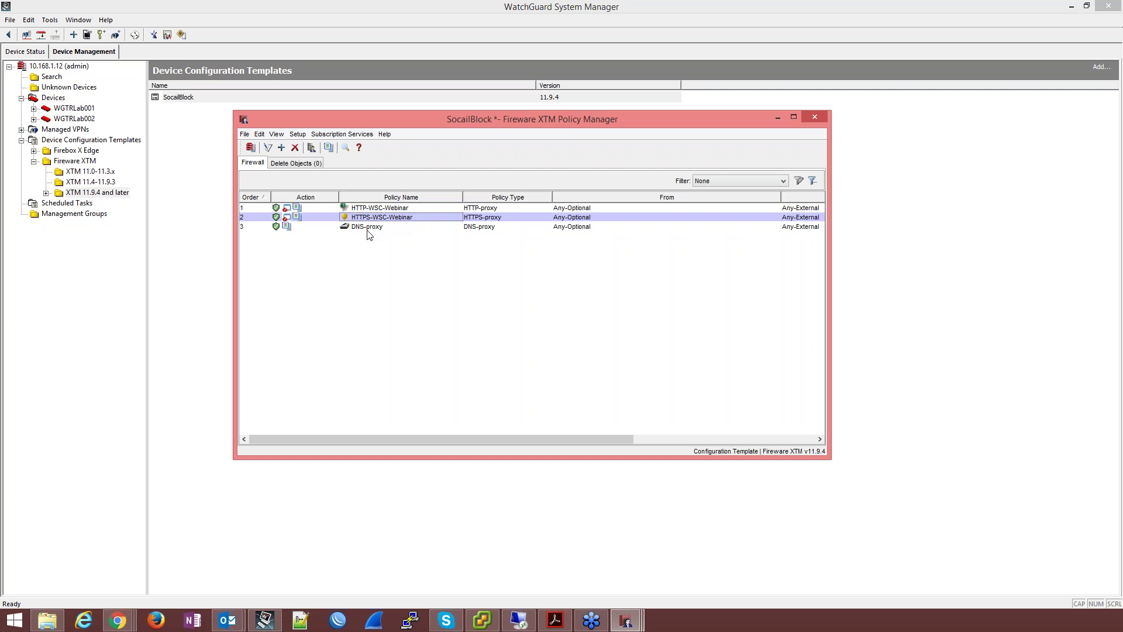
pyautogui.click(369, 228)
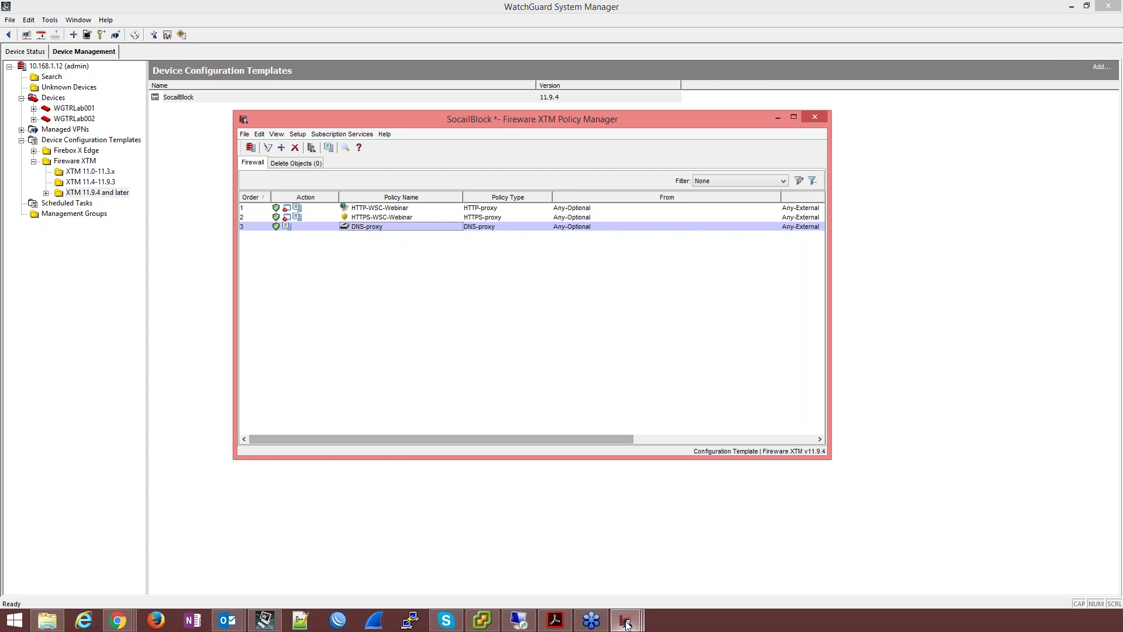
pyautogui.moveTo(625, 619)
pyautogui.click(622, 569)
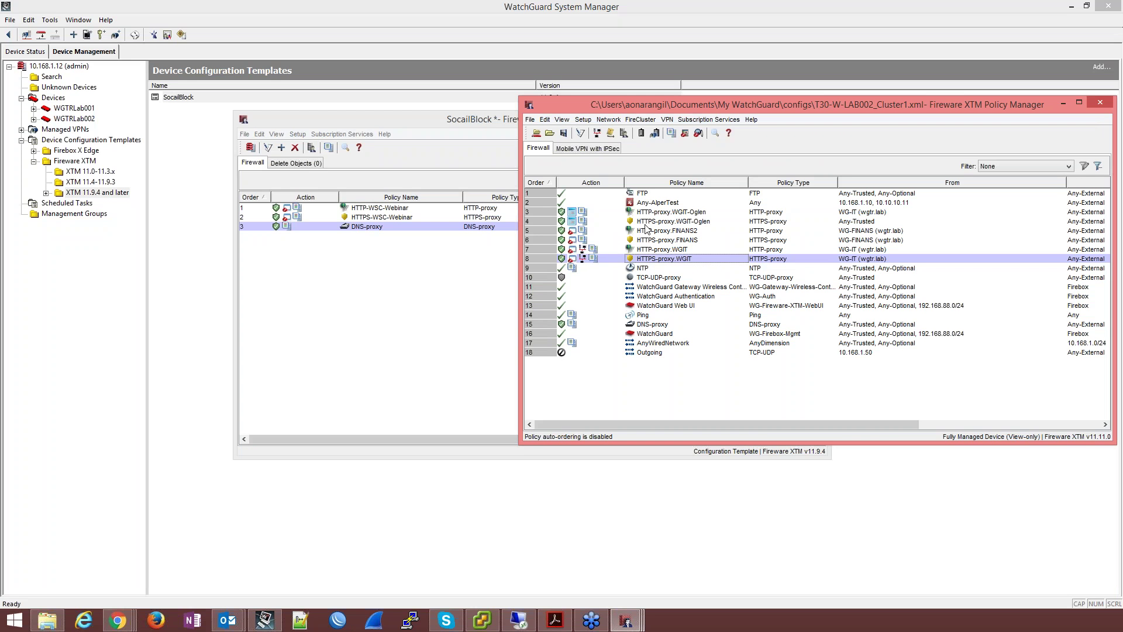
pyautogui.click(659, 326)
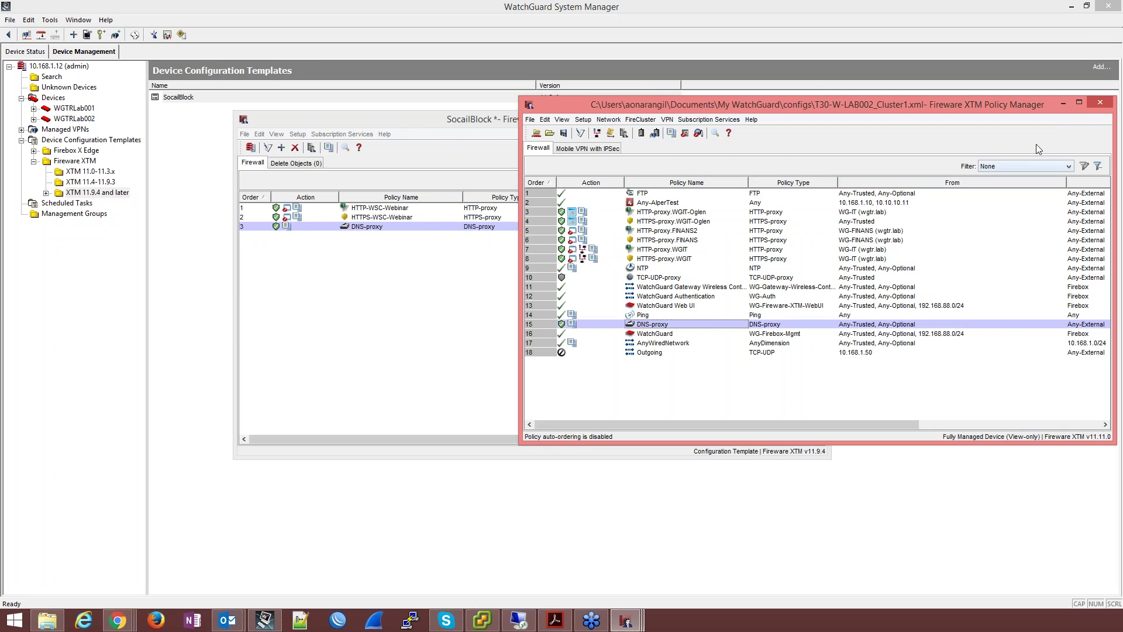
pyautogui.click(1065, 106)
# Step: Add network 192.168.88.0/24 as a source of the template's DNS-proxy policy
pyautogui.doubleClick(362, 227)
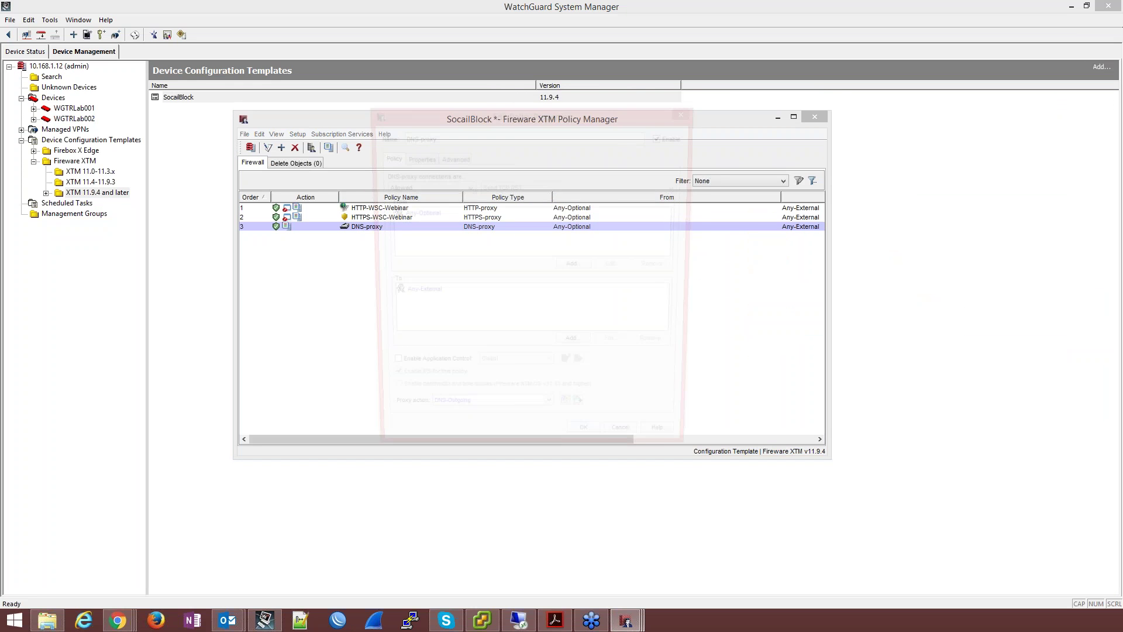
pyautogui.click(438, 215)
pyautogui.click(575, 267)
pyautogui.click(655, 280)
pyautogui.click(640, 249)
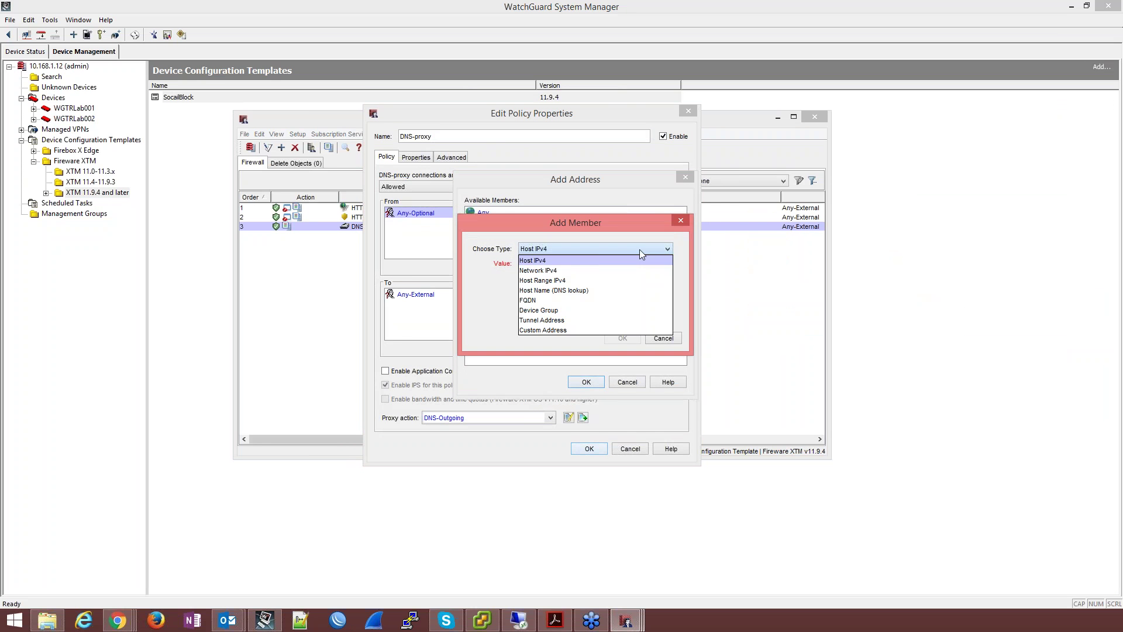
pyautogui.click(593, 271)
pyautogui.write('192.')
pyautogui.write('168.88.0/')
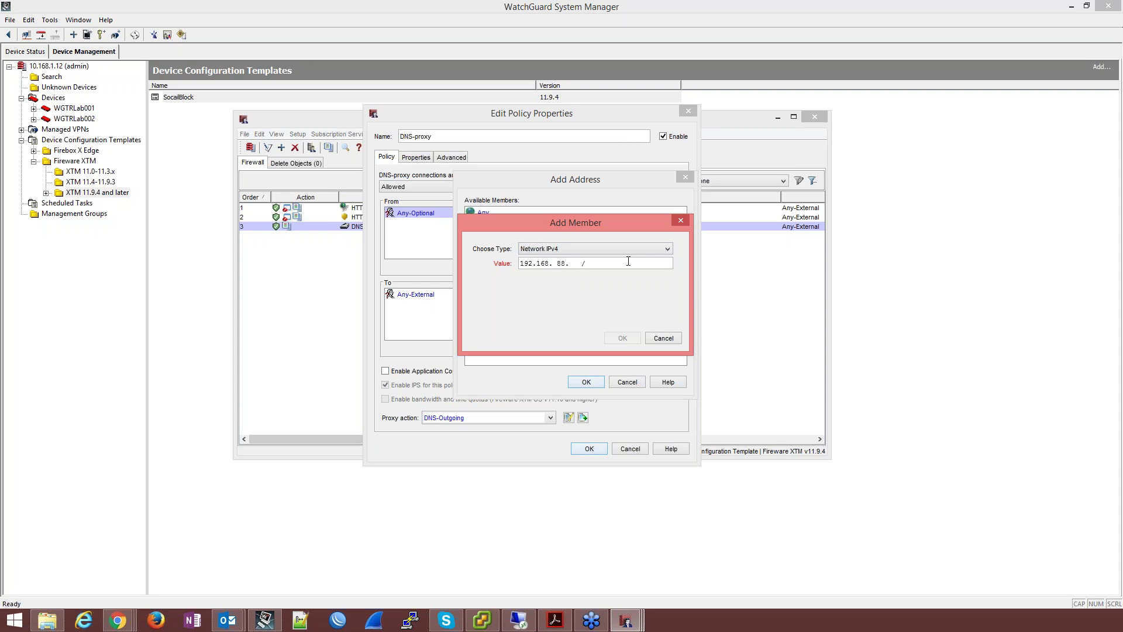
pyautogui.write('24')
pyautogui.click(623, 339)
pyautogui.click(586, 382)
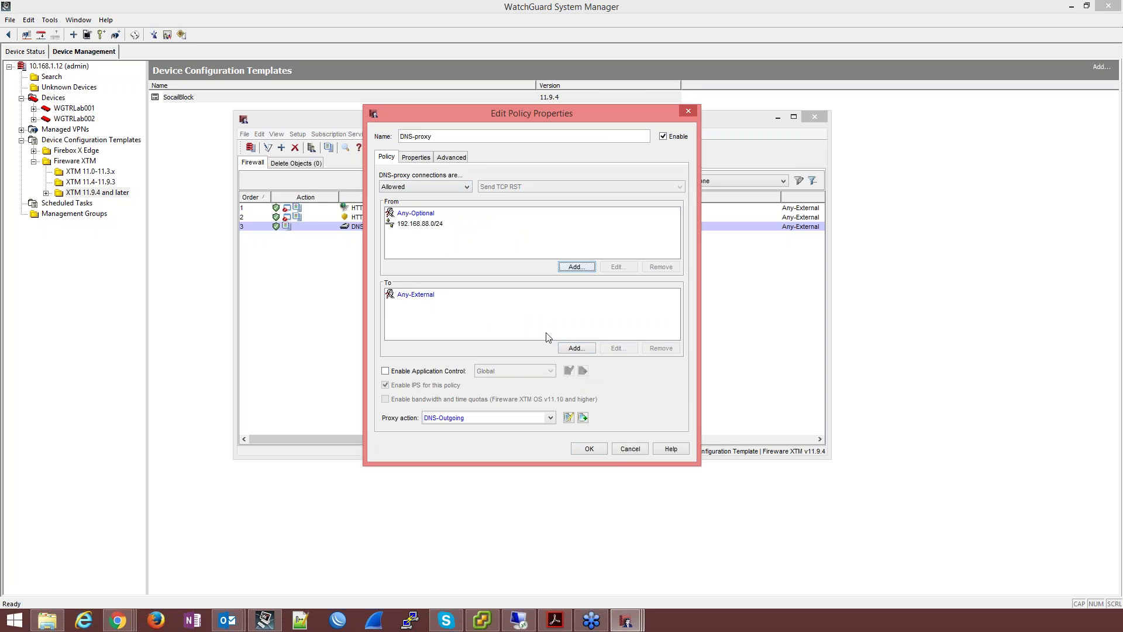
# Step: Enable WSC-Webinar application control on DNS-proxy and save the policy
pyautogui.click(395, 372)
pyautogui.click(516, 372)
pyautogui.click(504, 393)
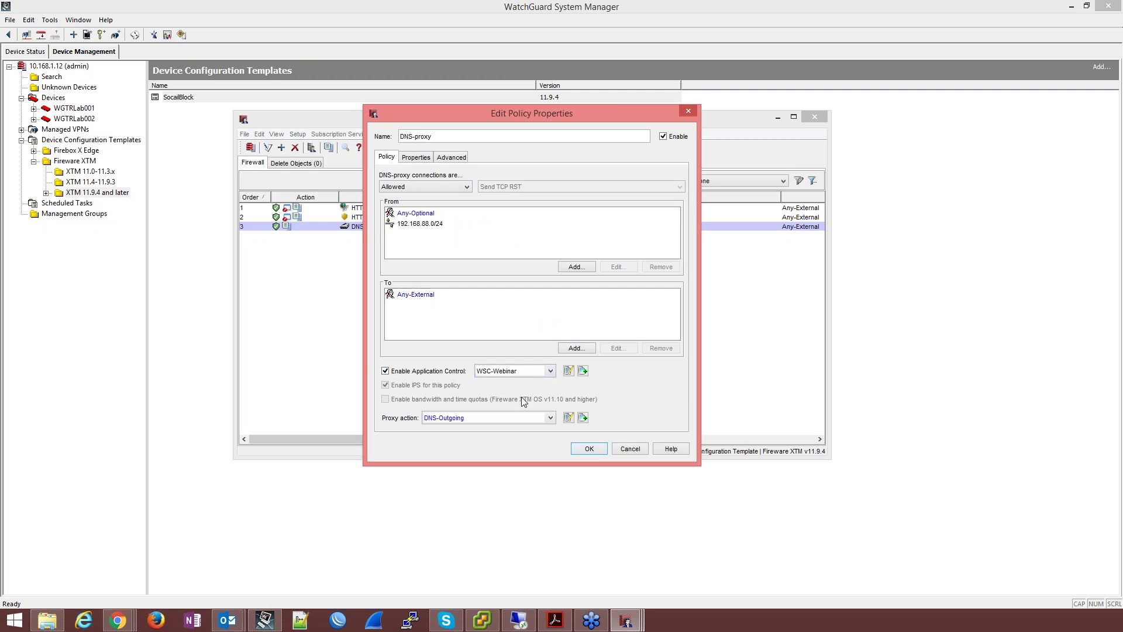
pyautogui.click(590, 449)
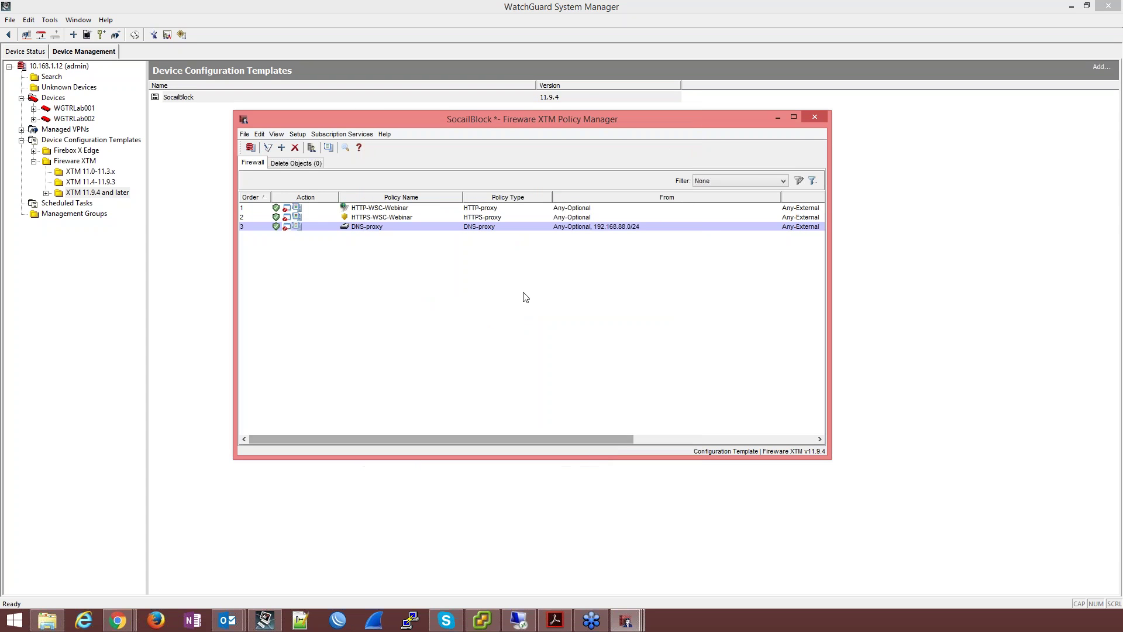
pyautogui.click(626, 620)
# Step: Close the LAB002 and LAB001 device configuration windows from the taskbar previews
pyautogui.click(676, 570)
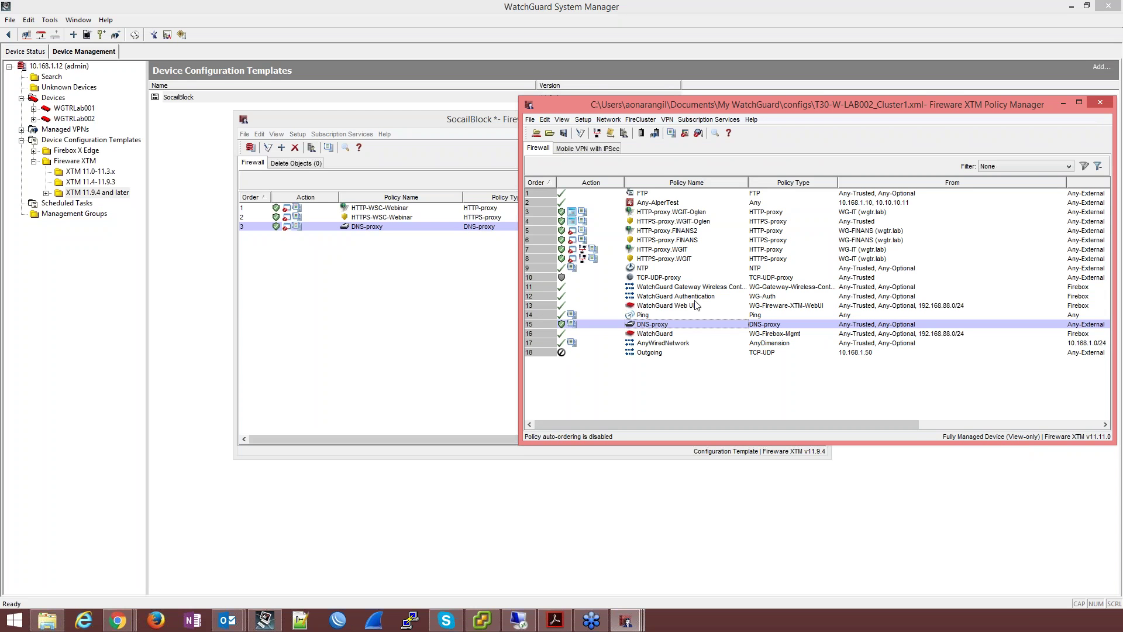
pyautogui.click(1097, 104)
pyautogui.click(627, 621)
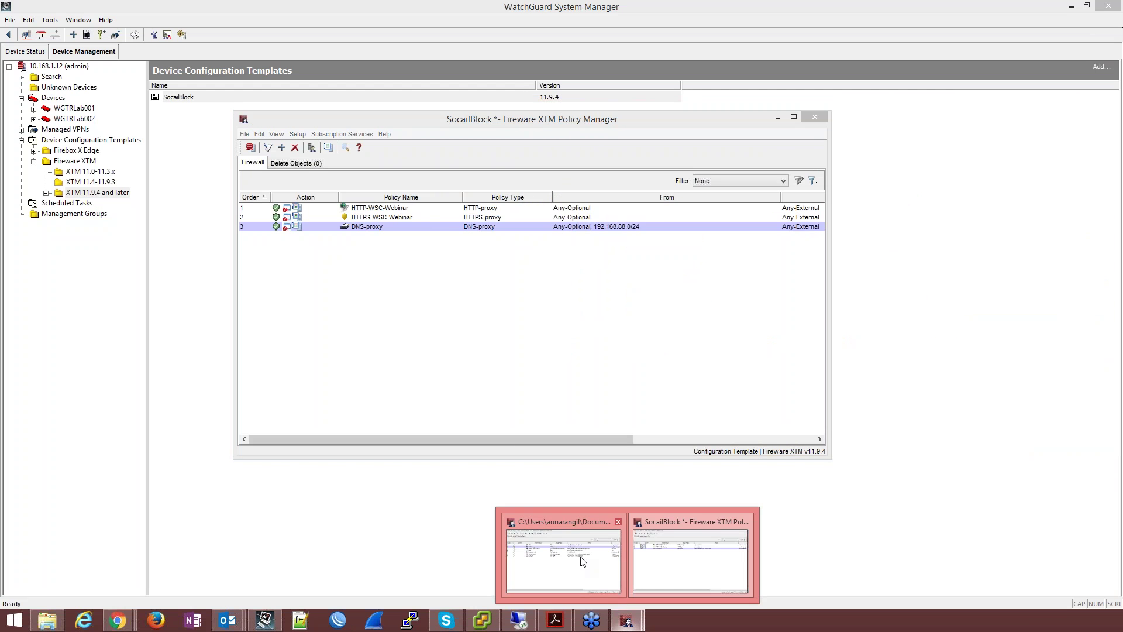
pyautogui.click(578, 557)
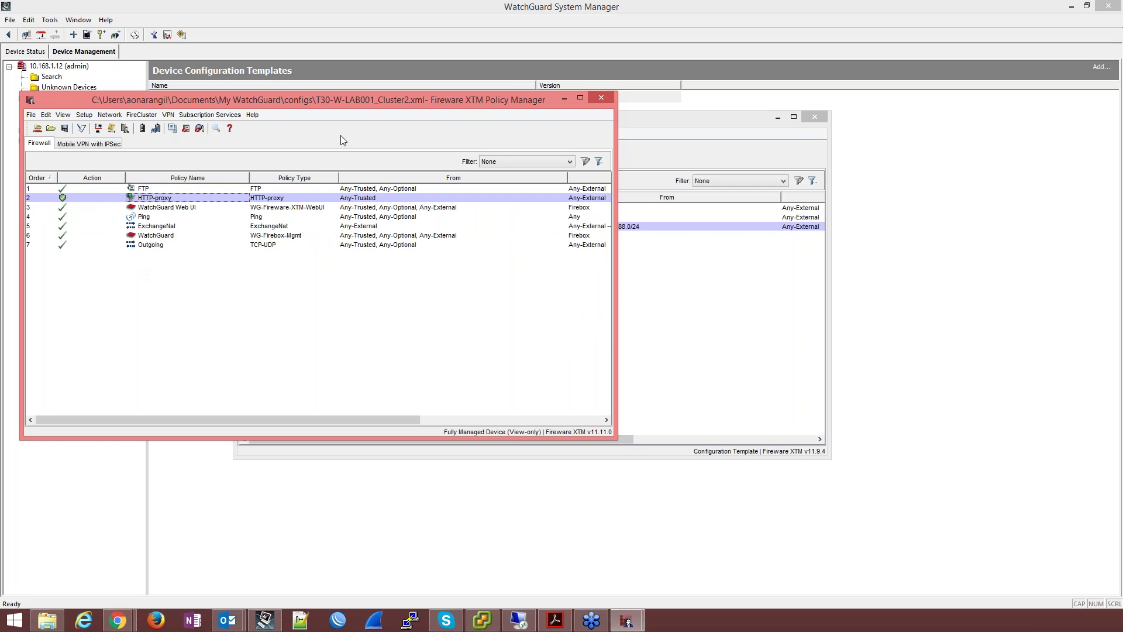
pyautogui.click(601, 97)
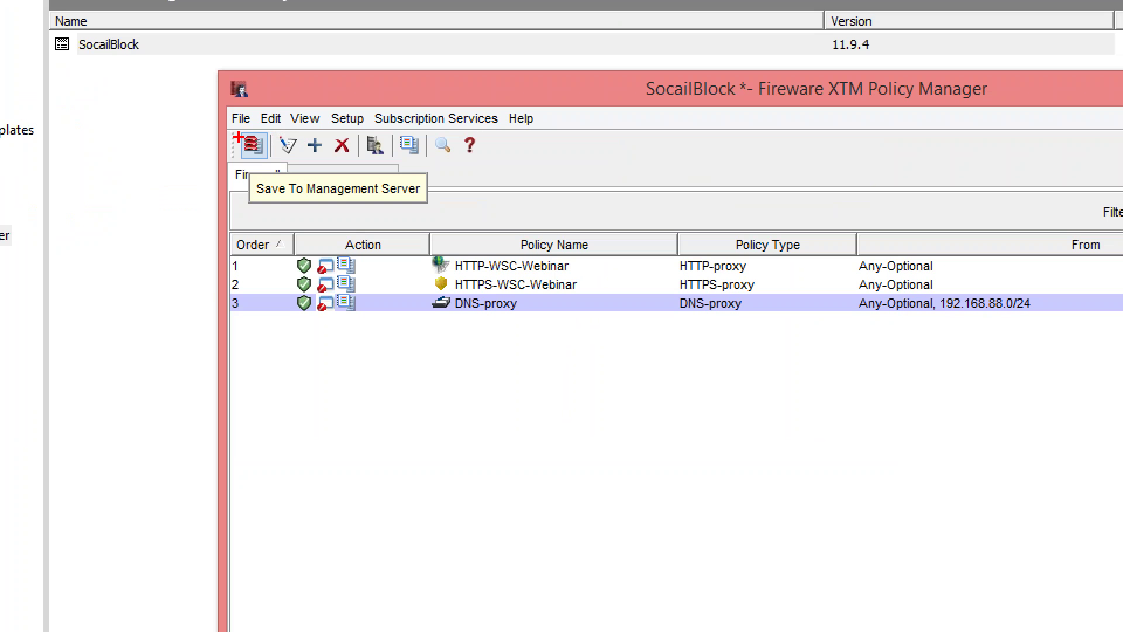
# Step: Start saving SocailBlock to the Management Server with comment text WSC-Template and SocialBlock
pyautogui.moveTo(238, 127); pyautogui.dragTo(272, 165)
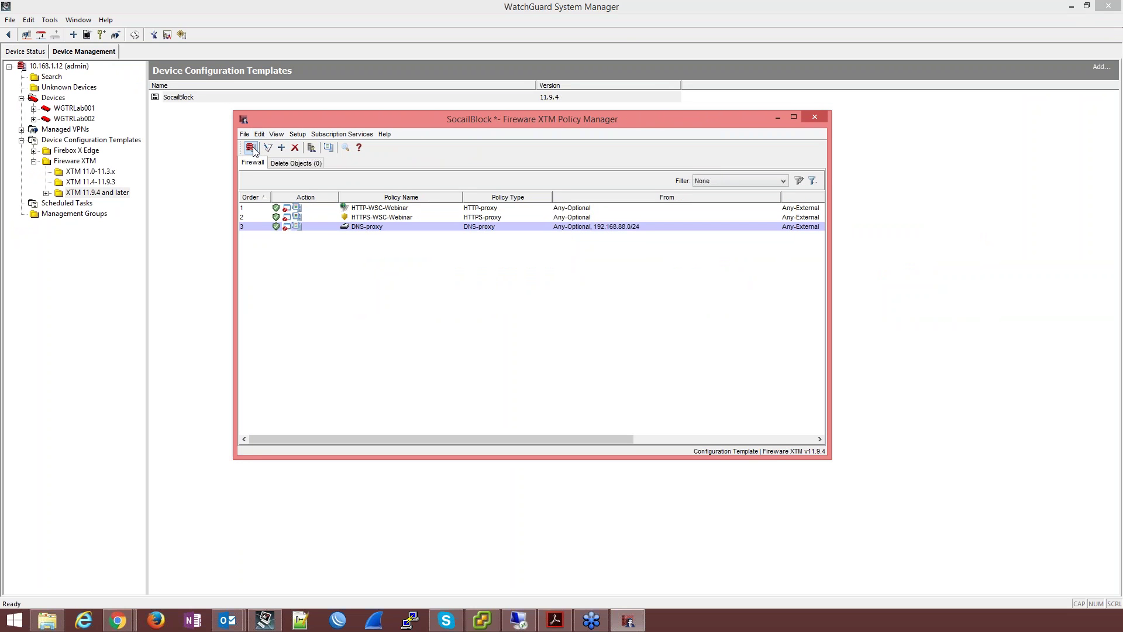
pyautogui.click(251, 147)
pyautogui.write('WSC-Template')
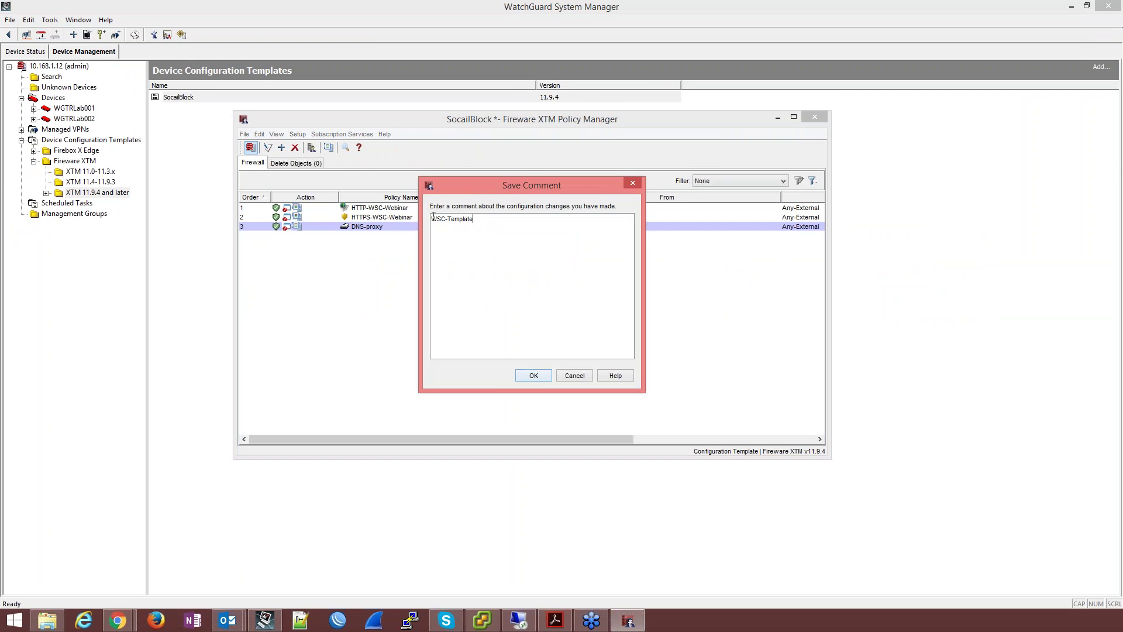
pyautogui.moveTo(473, 219); pyautogui.dragTo(404, 220)
pyautogui.click(512, 220)
pyautogui.write('Facebook')
pyautogui.press('BackSpace')
pyautogui.press('BackSpace')
pyautogui.press('BackSpace')
pyautogui.press('BackSpace')
pyautogui.press('BackSpace')
pyautogui.press('BackSpace')
pyautogui.press('BackSpace')
pyautogui.press('BackSpace')
pyautogui.write('SocialBlock')
pyautogui.click(532, 375)
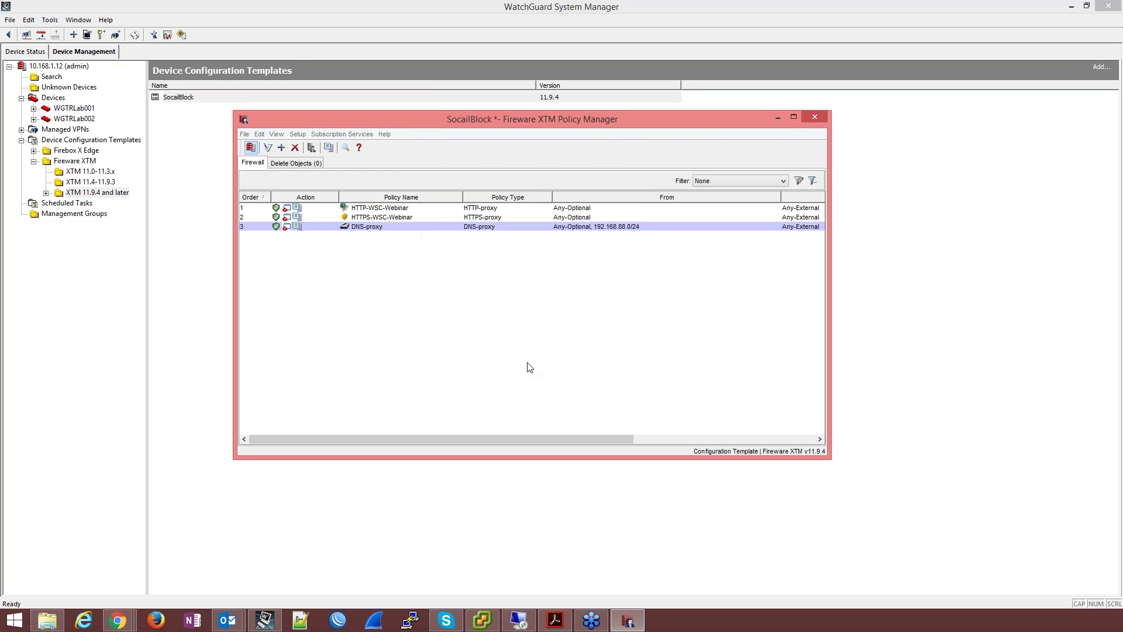
# Step: Complete the save, dismiss the confirmation, and close the template window
pyautogui.click(251, 147)
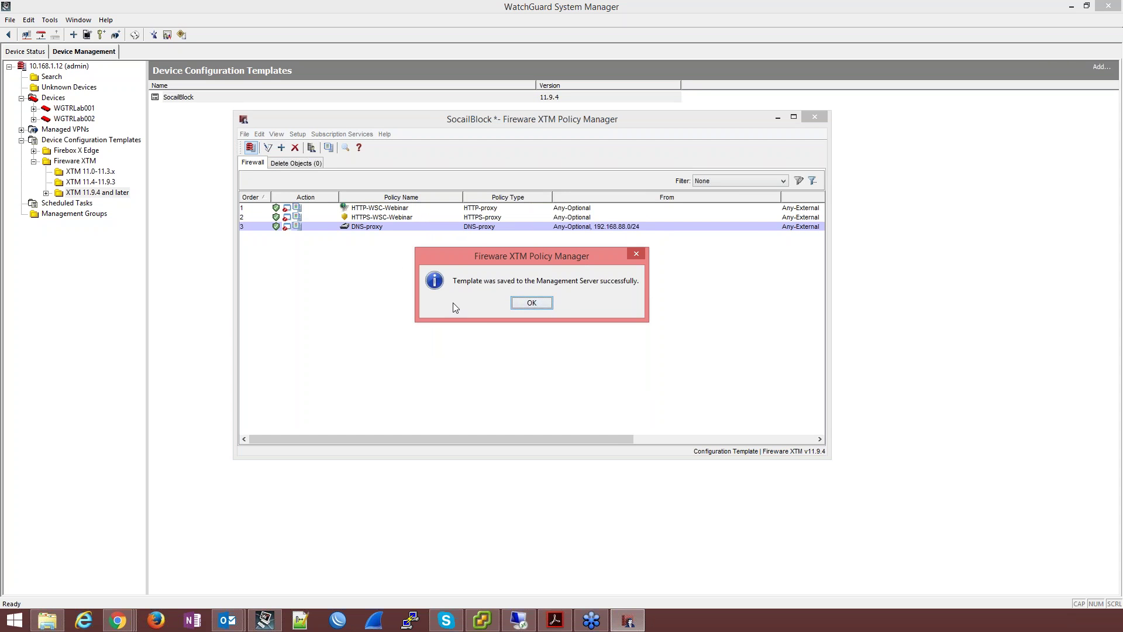
pyautogui.click(547, 305)
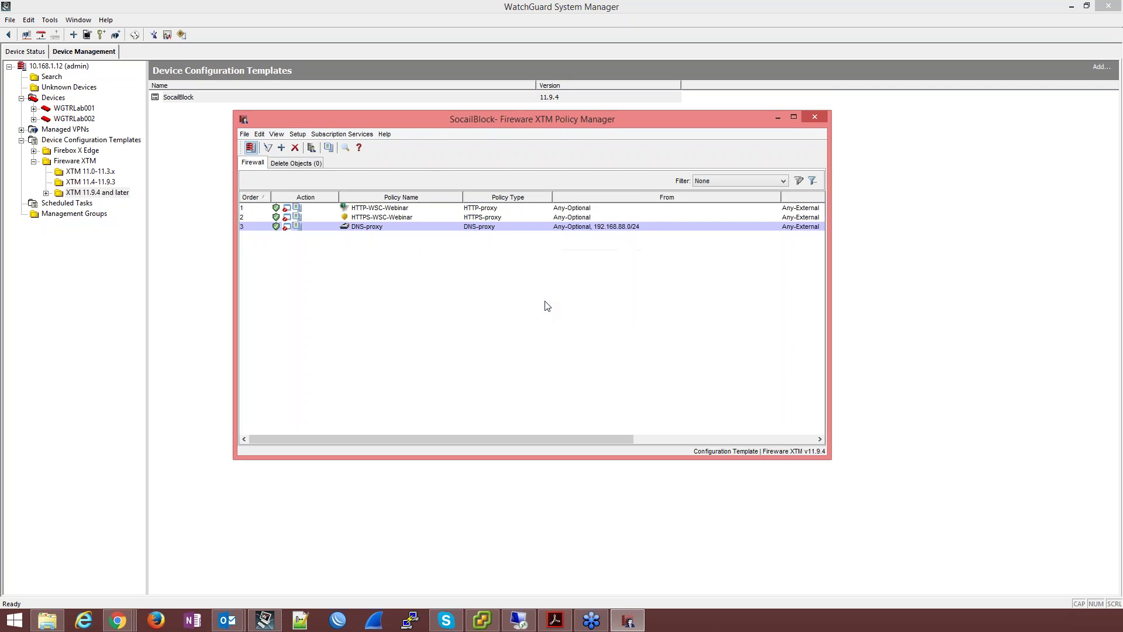
pyautogui.click(817, 115)
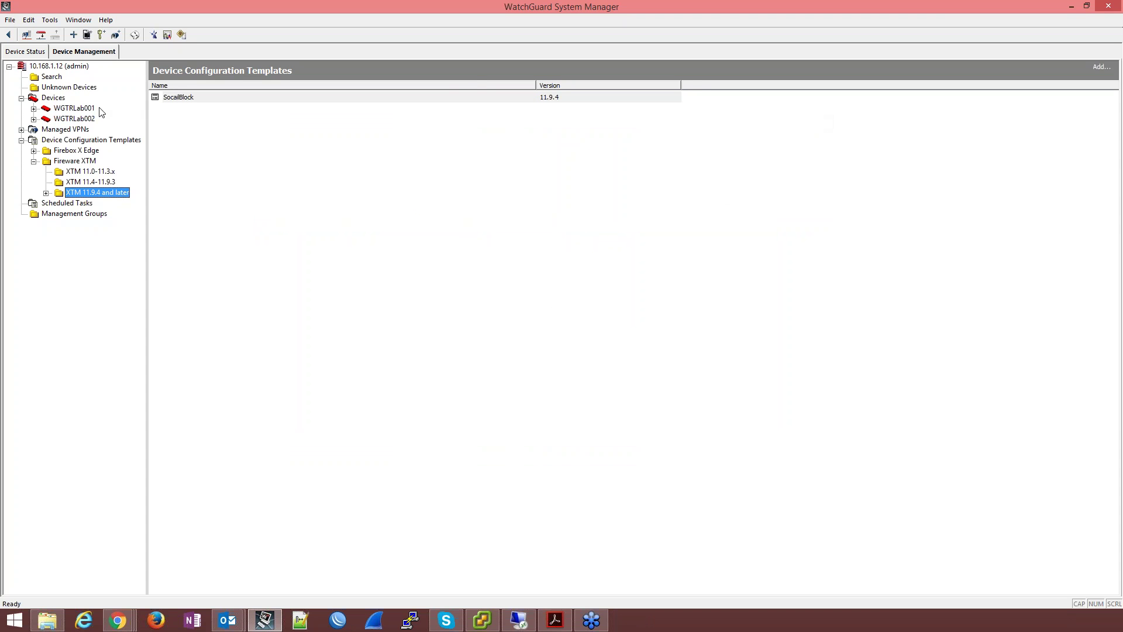
# Step: Clone SocailBlock as AdultBlock and refresh the Fireware XTM template list
pyautogui.click(197, 103)
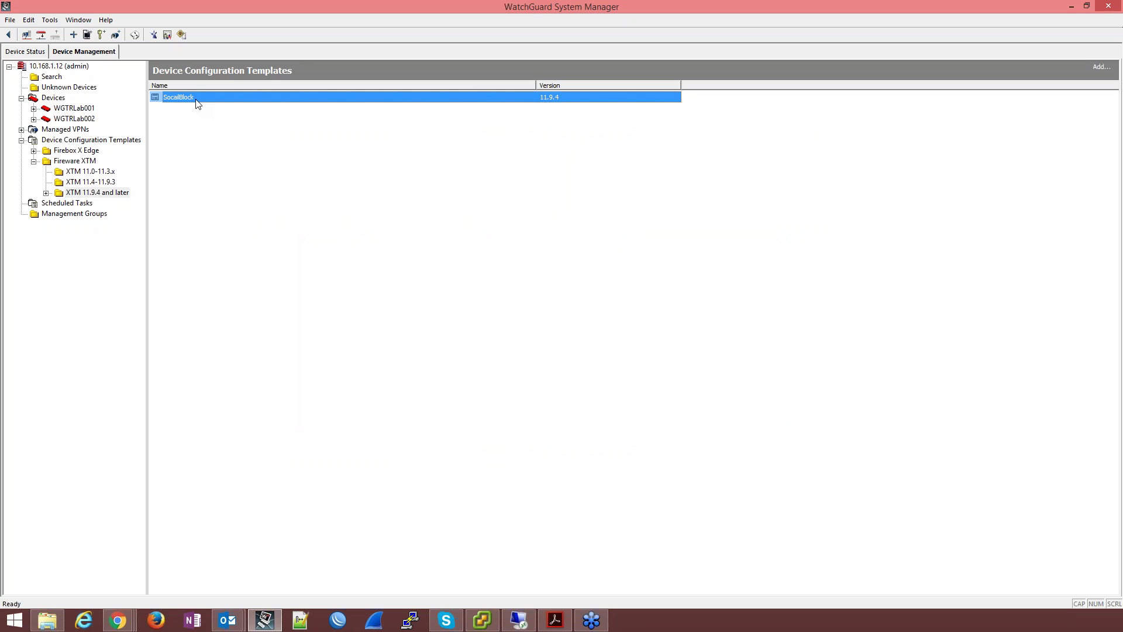
pyautogui.rightClick(197, 104)
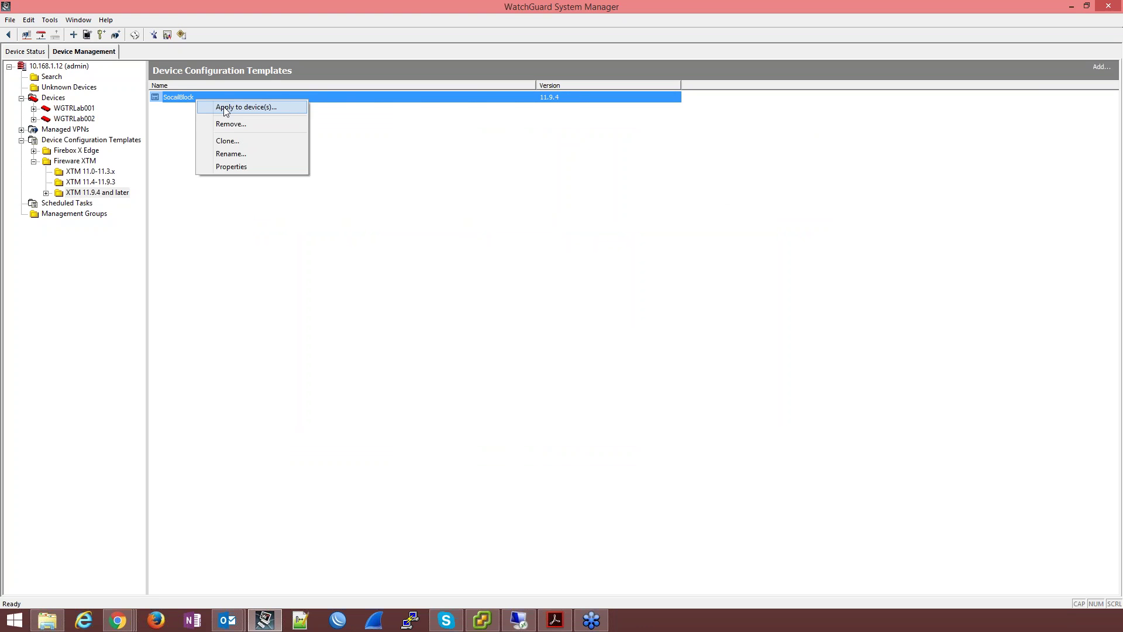
pyautogui.click(240, 142)
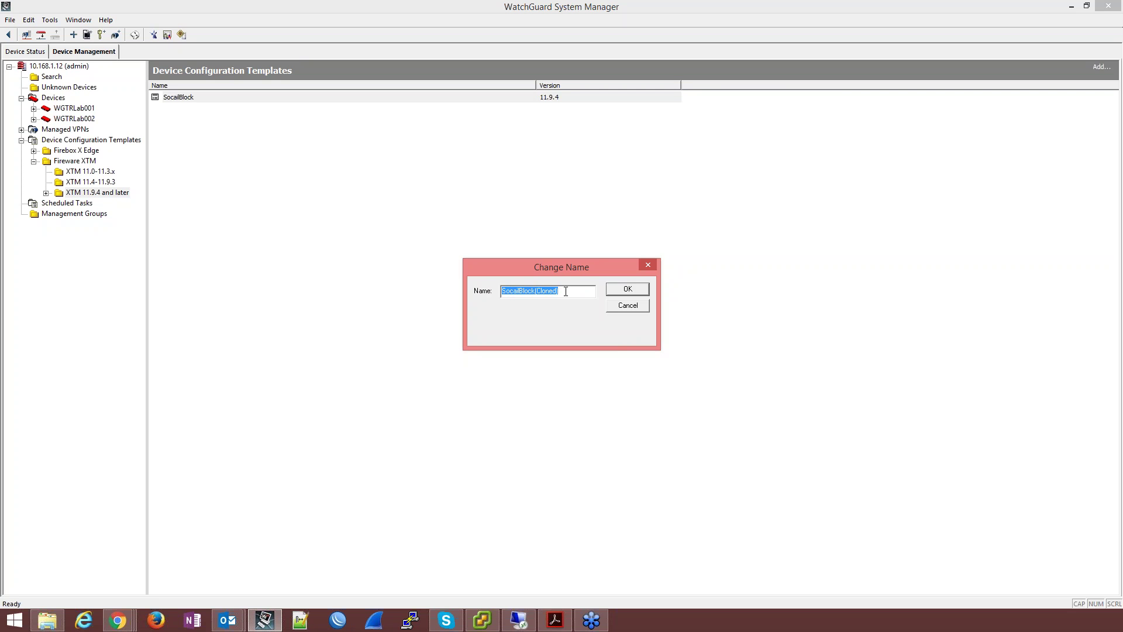
pyautogui.write('AdultBlock')
pyautogui.click(642, 291)
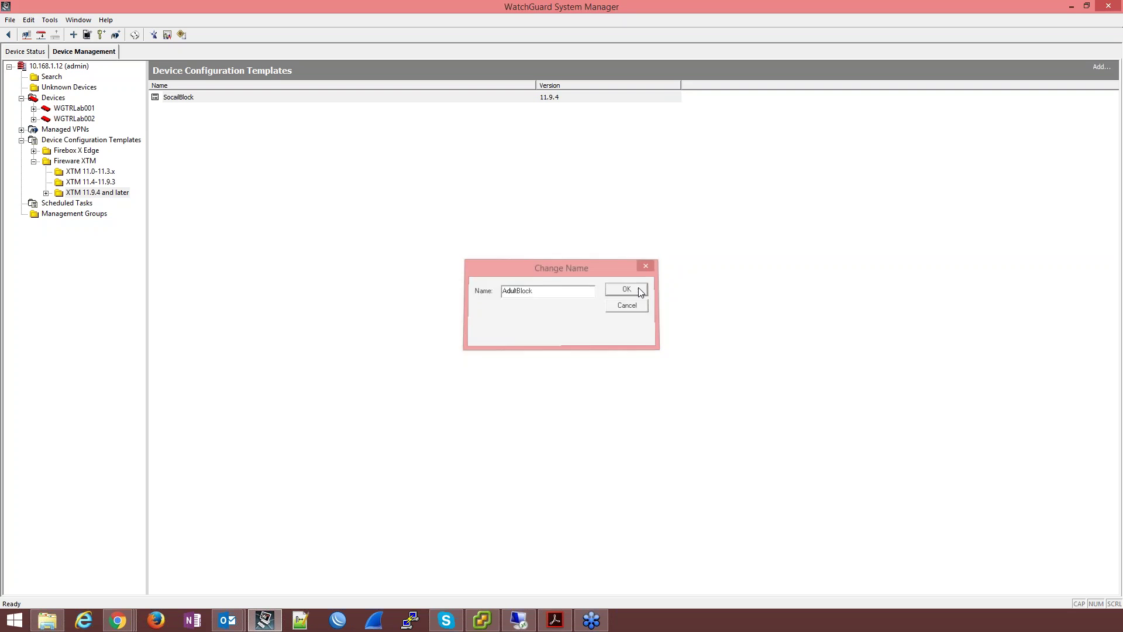
pyautogui.click(196, 121)
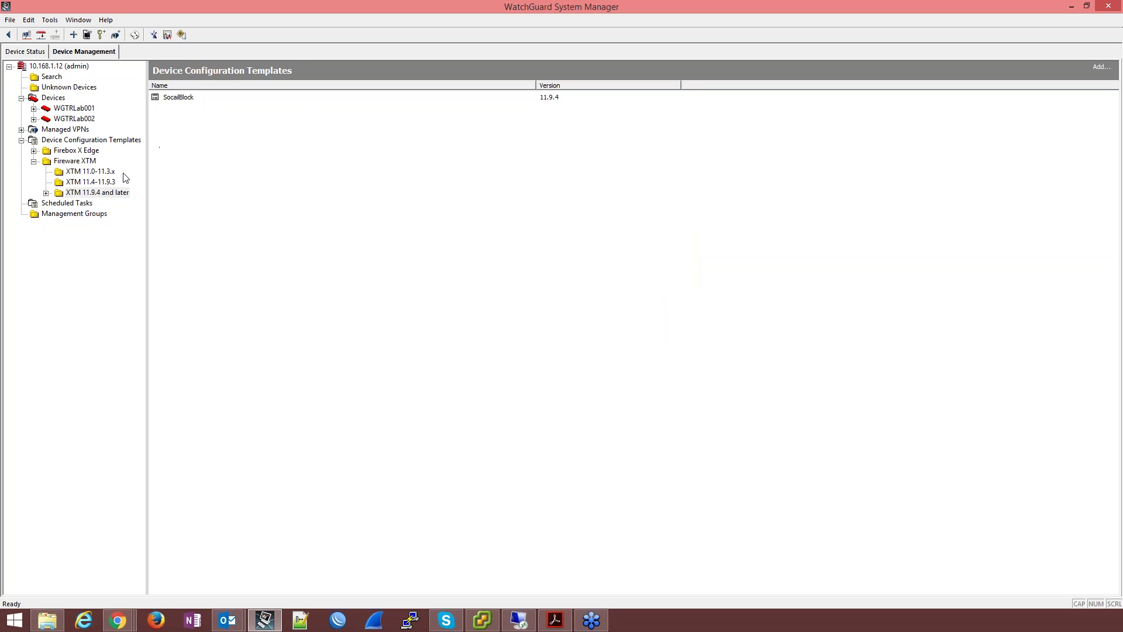
pyautogui.click(87, 164)
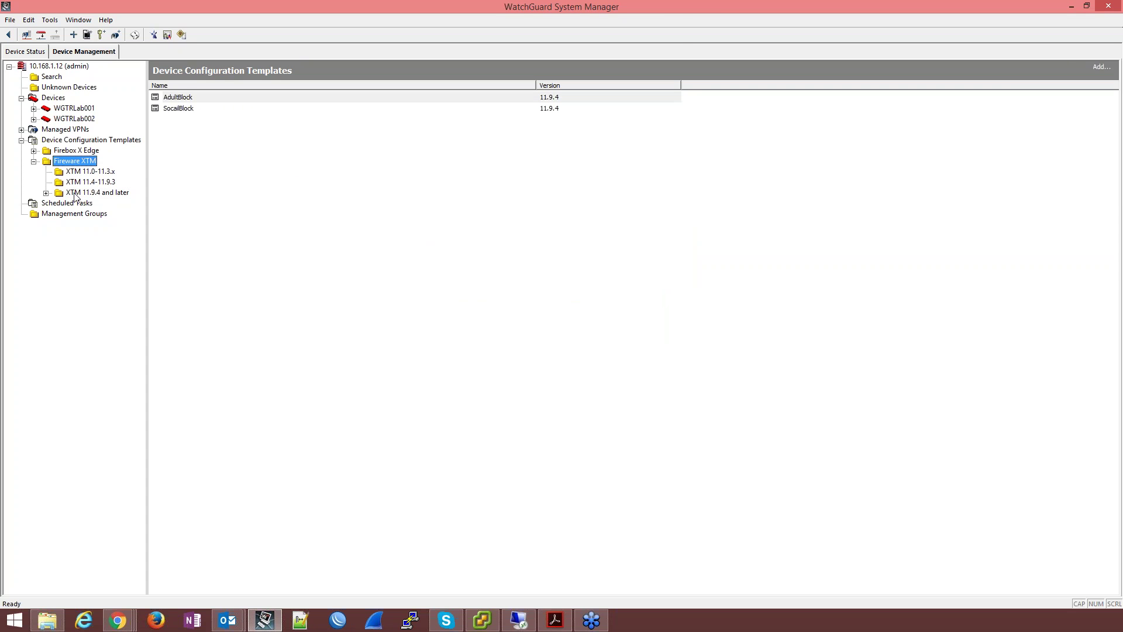
pyautogui.rightClick(203, 97)
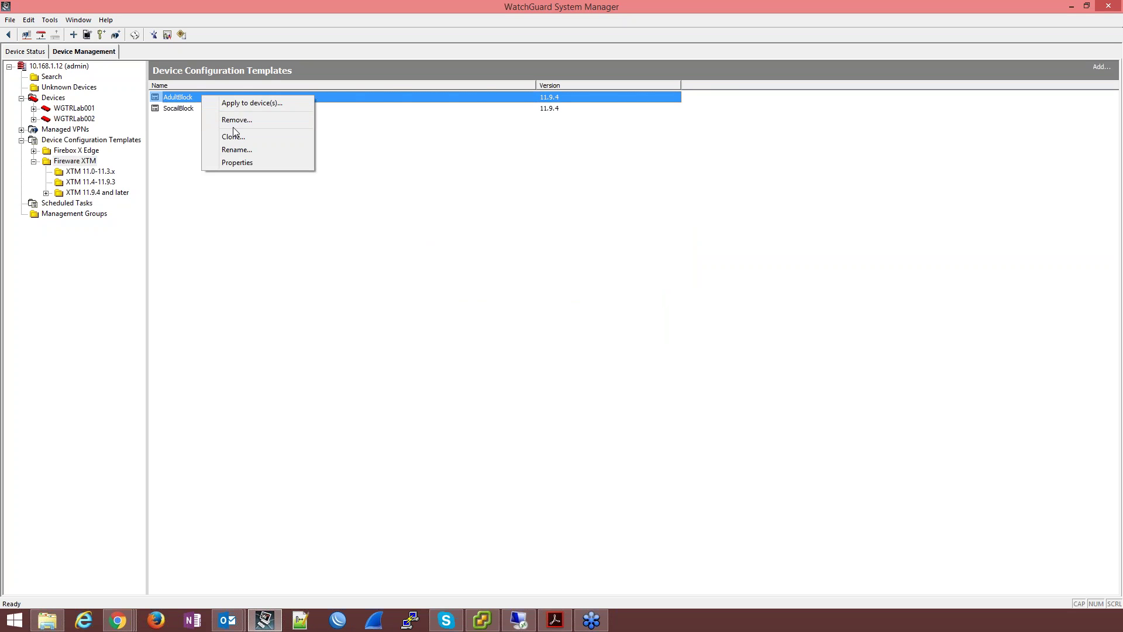
pyautogui.click(92, 193)
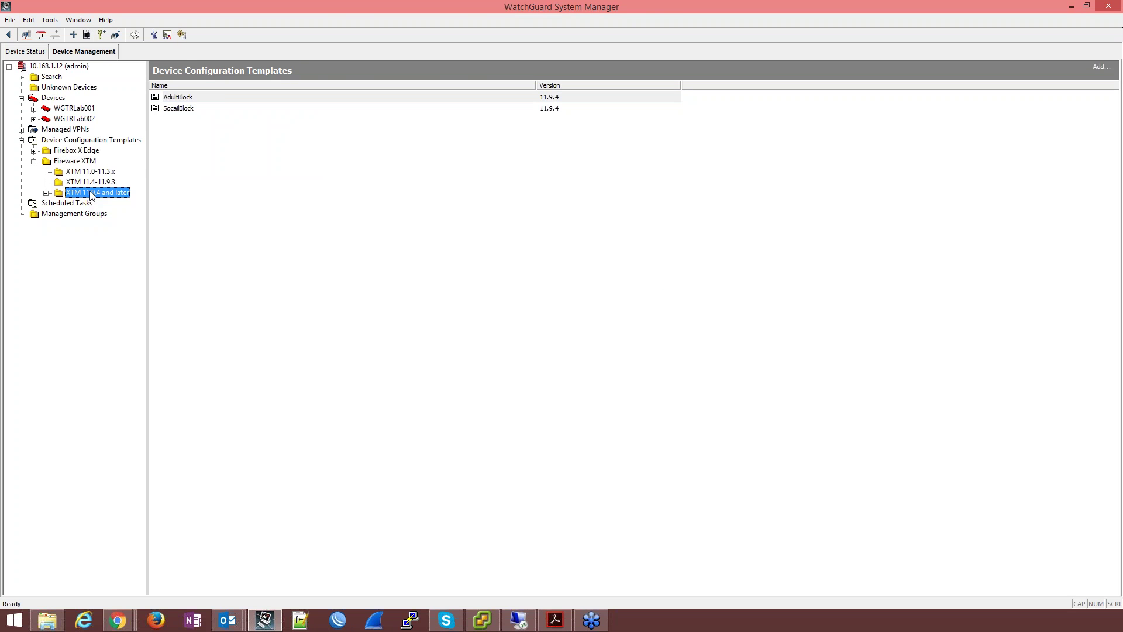
# Step: Open the AdultBlock template and rename its HTTP-WSC-Webinar policy to HTTP-WSC-Webinar2
pyautogui.rightClick(185, 98)
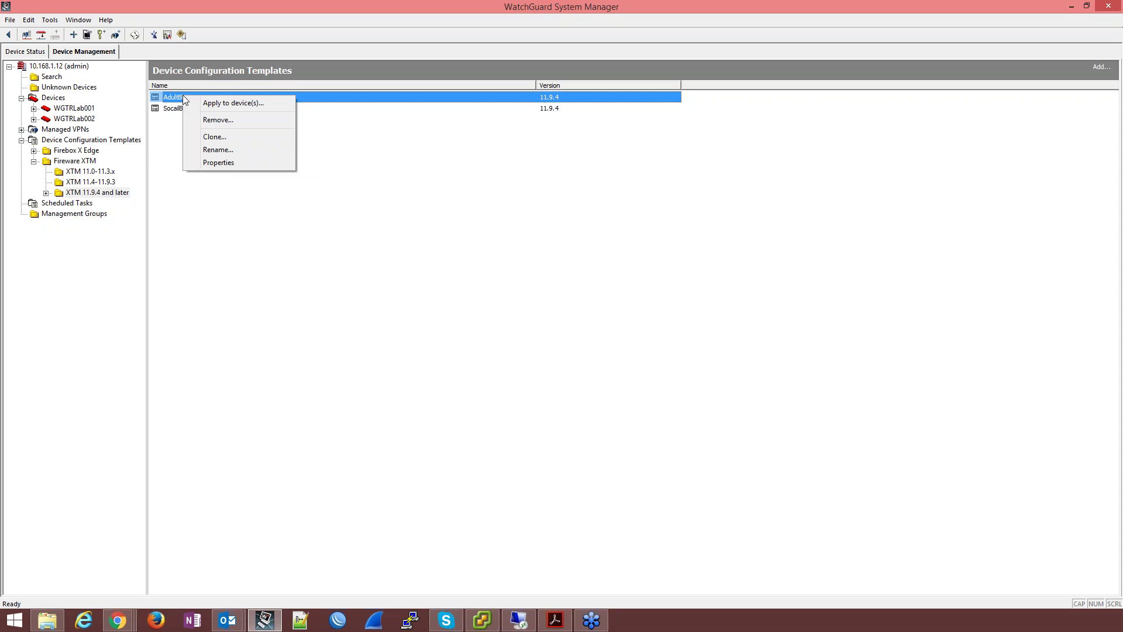
pyautogui.click(231, 163)
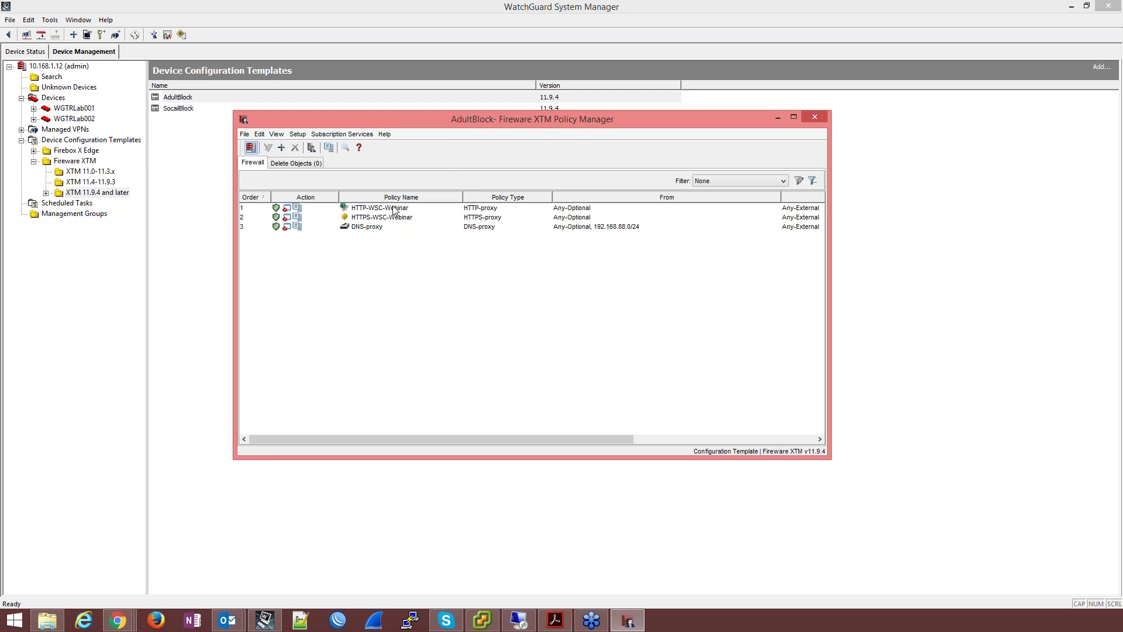
pyautogui.click(395, 209)
pyautogui.click(396, 217)
pyautogui.click(395, 210)
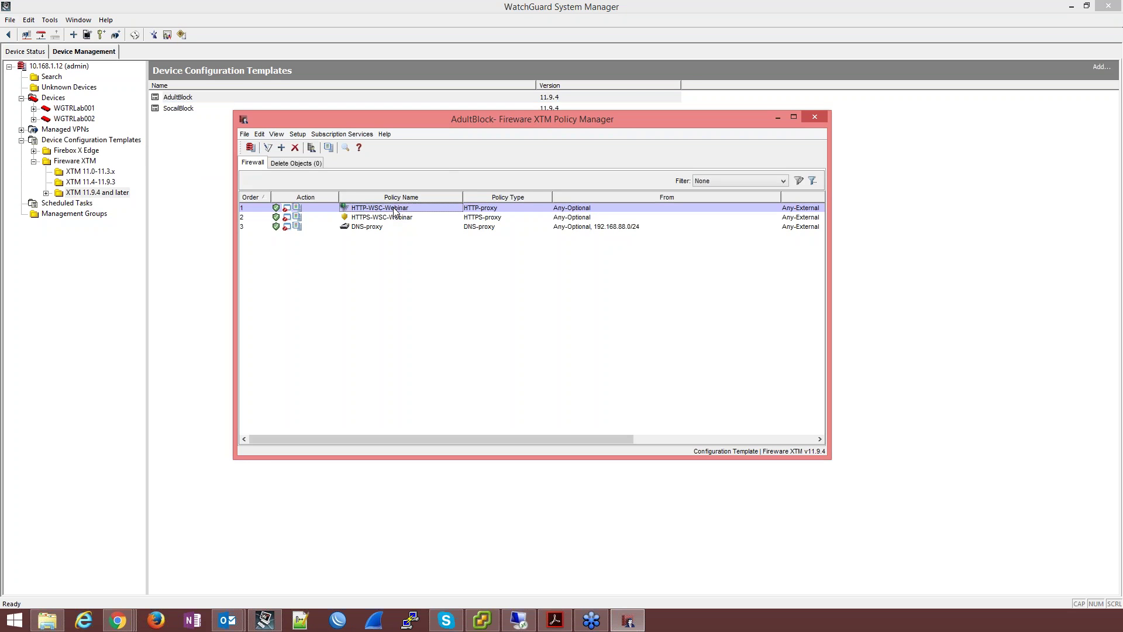
pyautogui.doubleClick(396, 209)
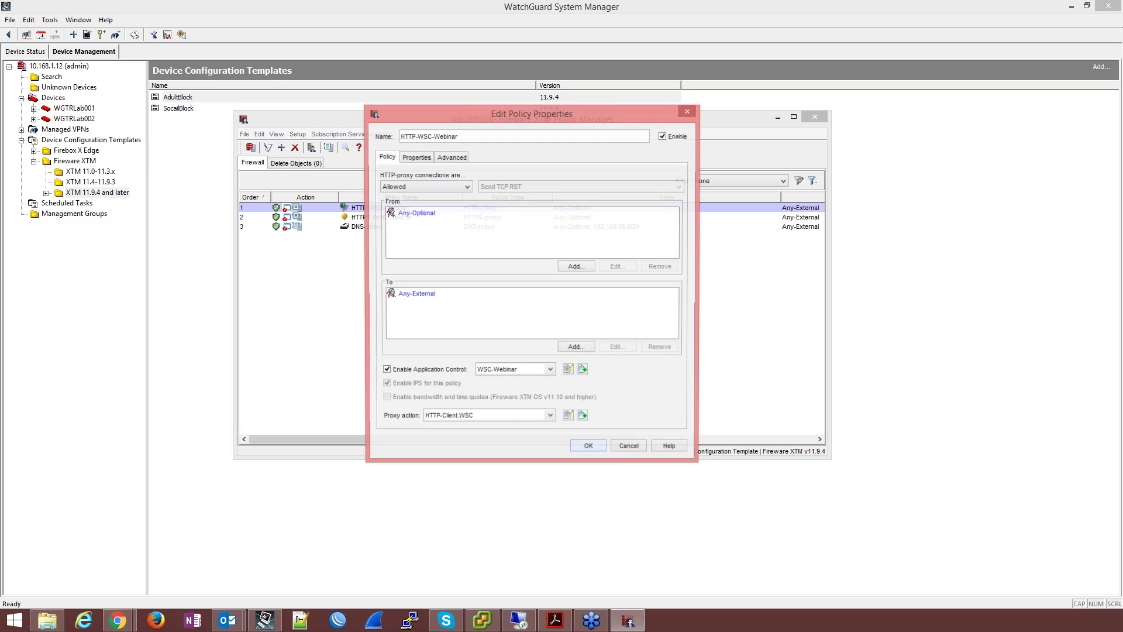
pyautogui.click(469, 139)
pyautogui.write('2')
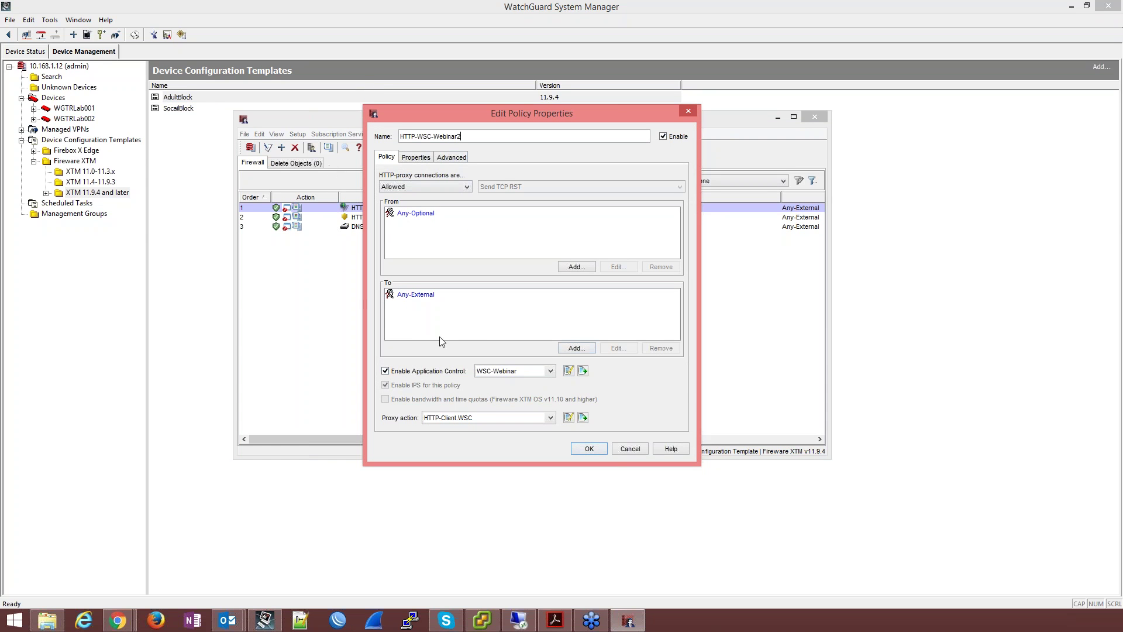
# Step: Clone the policy's application control action as WSC-Webinar.2
pyautogui.click(584, 372)
pyautogui.doubleClick(468, 126)
pyautogui.write('2')
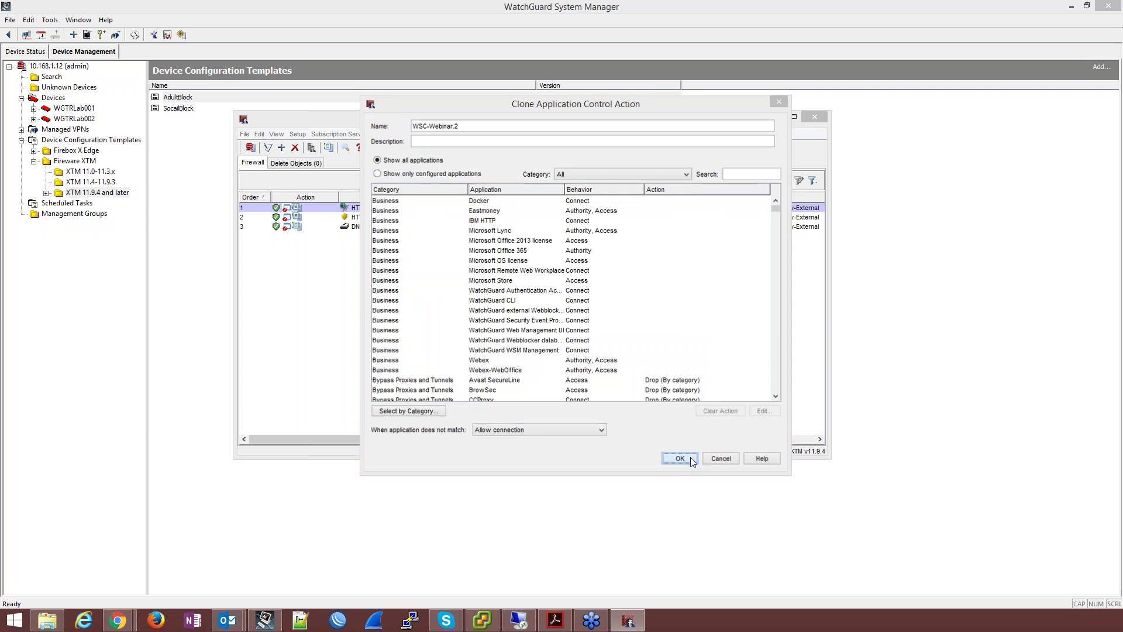
pyautogui.click(679, 459)
# Step: Clone the proxy action's WebBlocker as WSCWebBlocker.2 with the Adult Material categories blocked
pyautogui.click(568, 417)
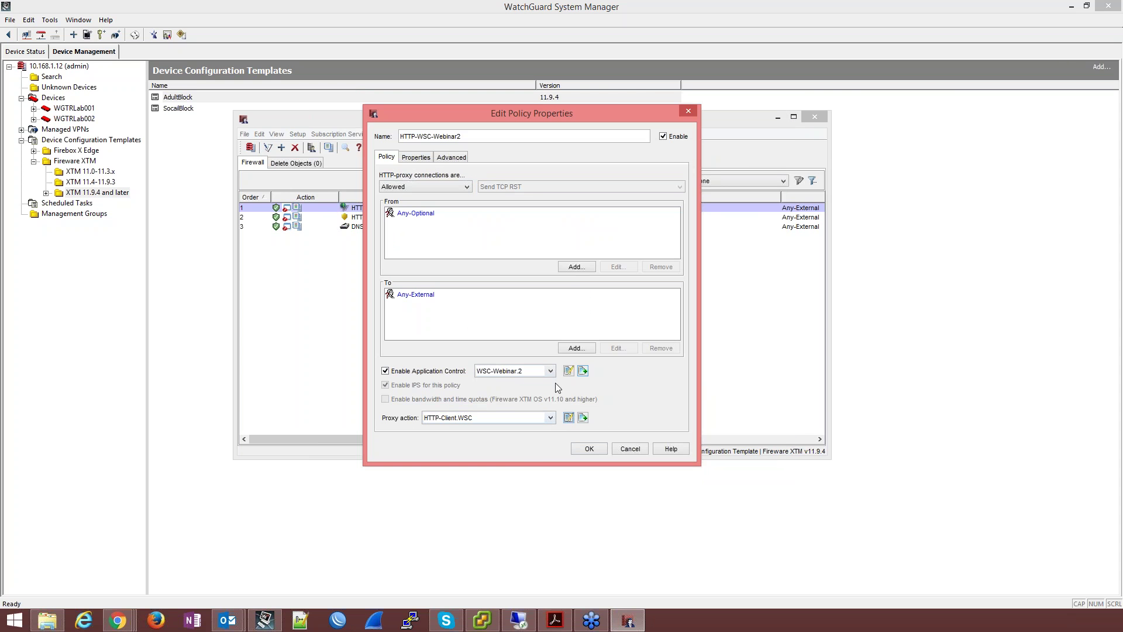
pyautogui.click(385, 284)
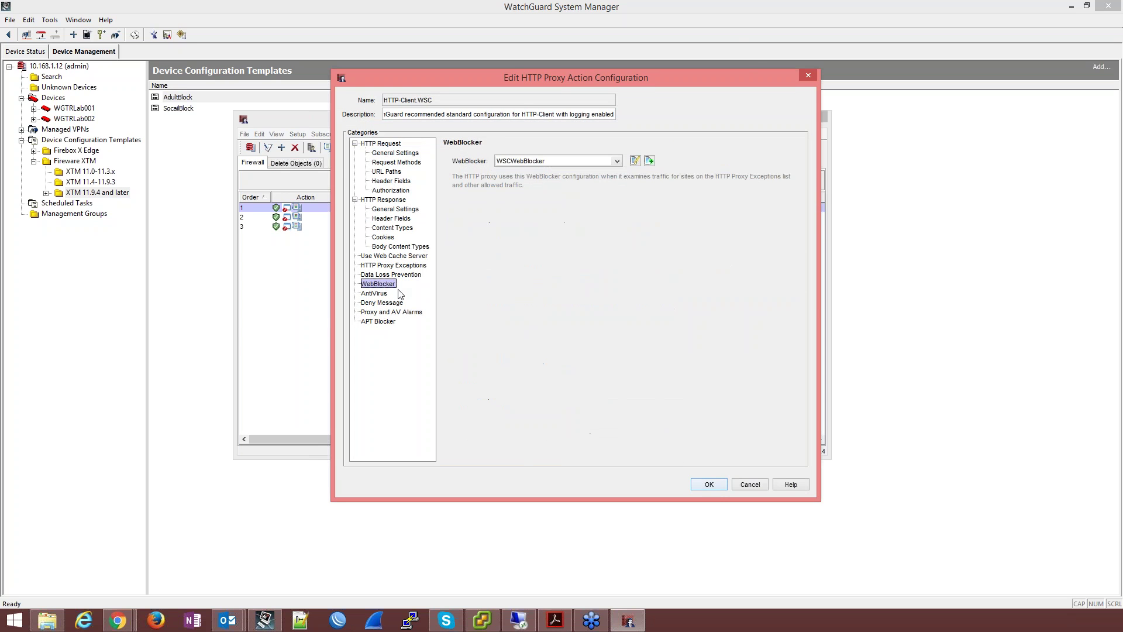
pyautogui.click(648, 160)
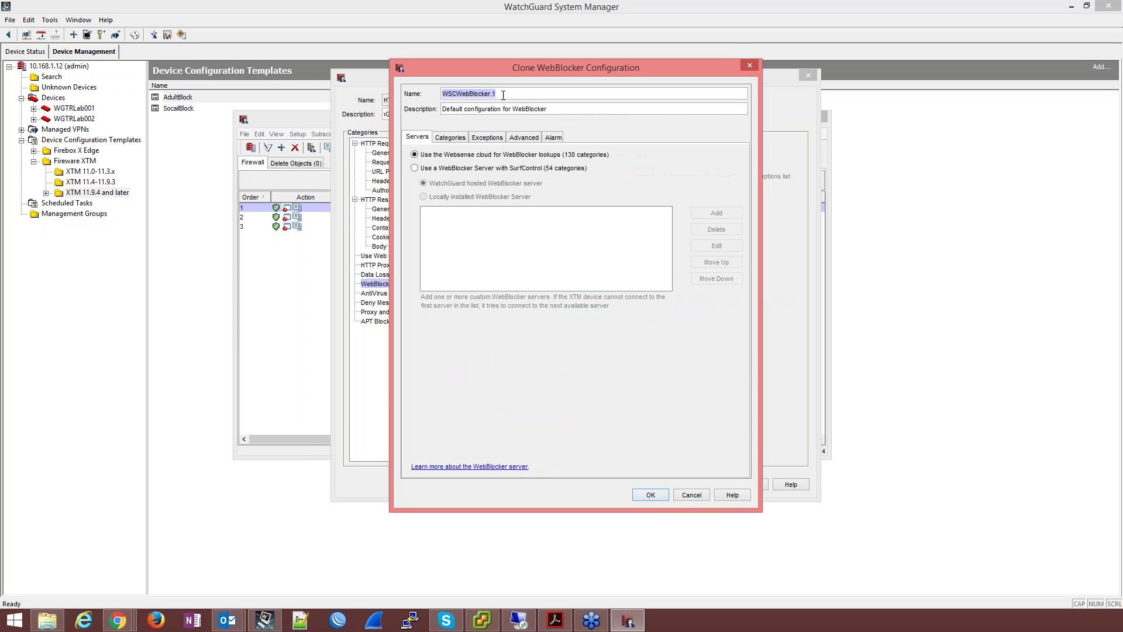
pyautogui.click(493, 94)
pyautogui.press('BackSpace')
pyautogui.write('2')
pyautogui.click(450, 137)
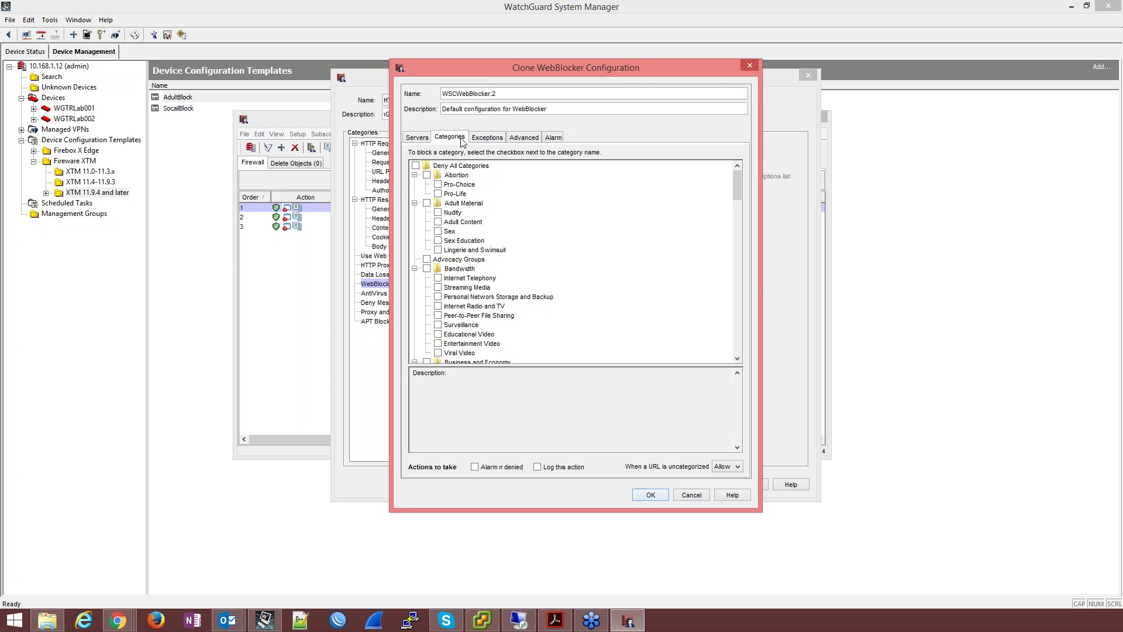
pyautogui.click(426, 203)
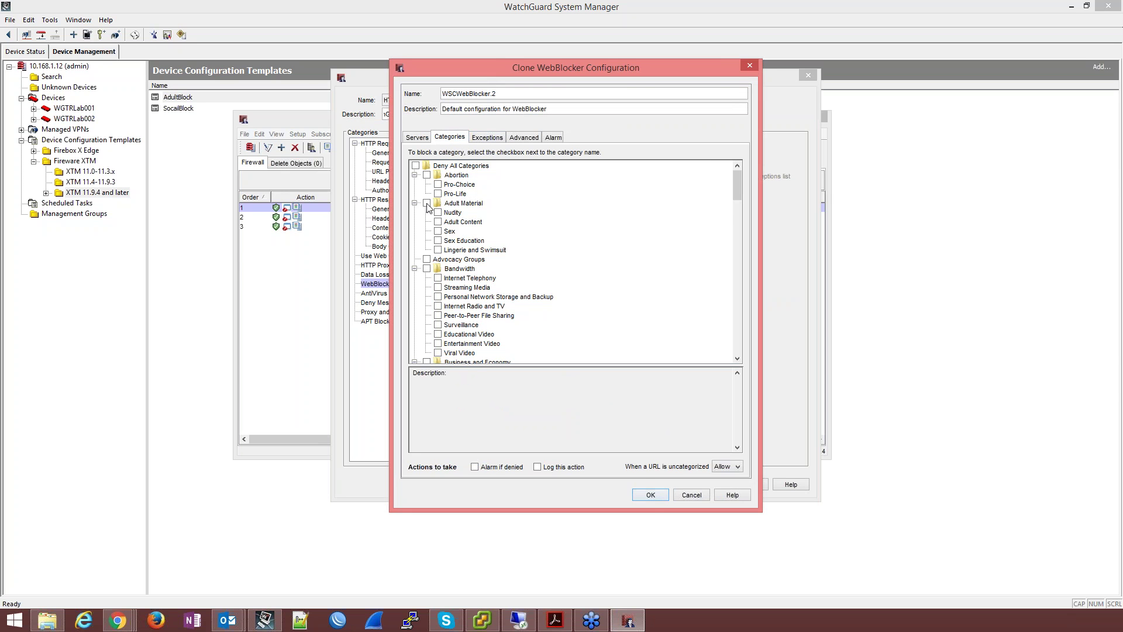
pyautogui.click(656, 497)
# Step: Accept the DNS warning and proxy action, then save the policy as HTTP-WSC-Webinar2
pyautogui.click(575, 303)
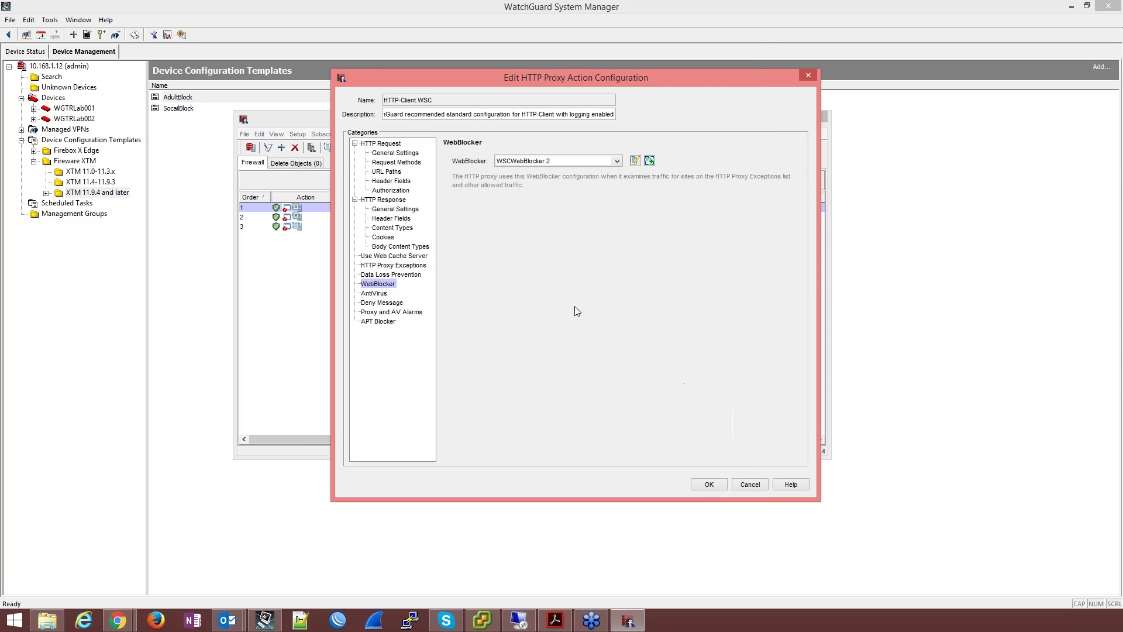
pyautogui.click(709, 484)
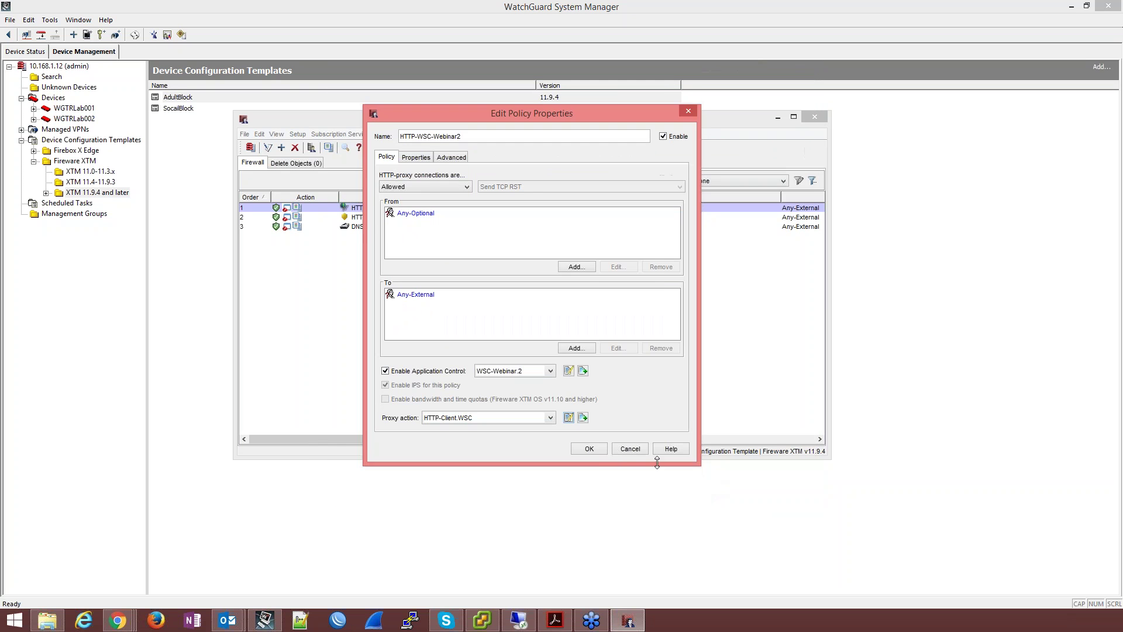
pyautogui.click(595, 449)
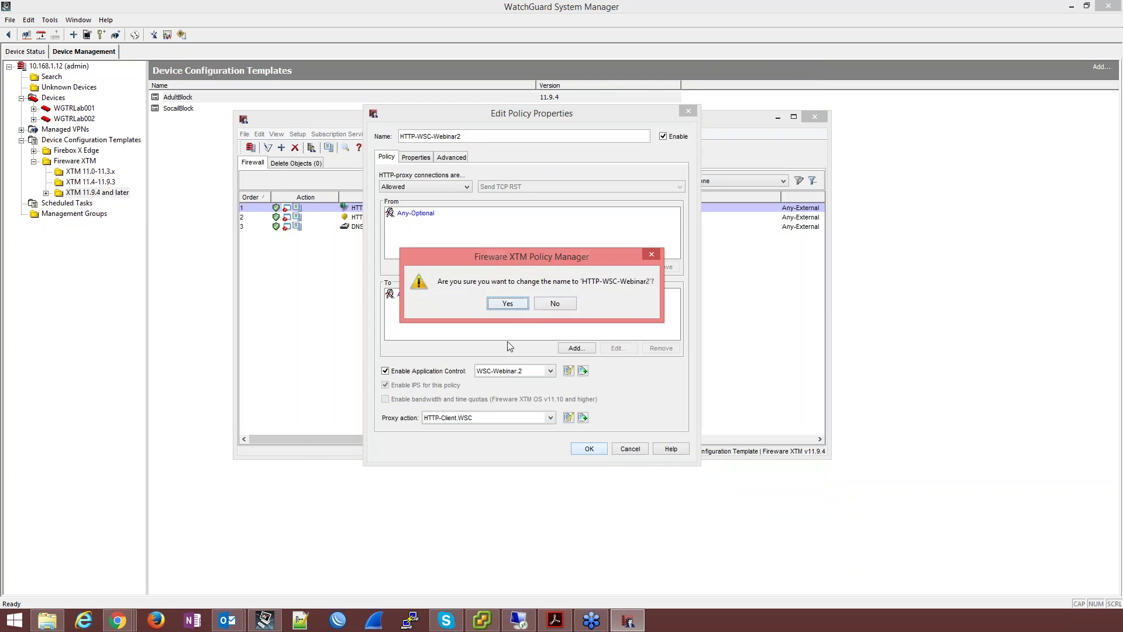
pyautogui.click(509, 304)
pyautogui.click(401, 218)
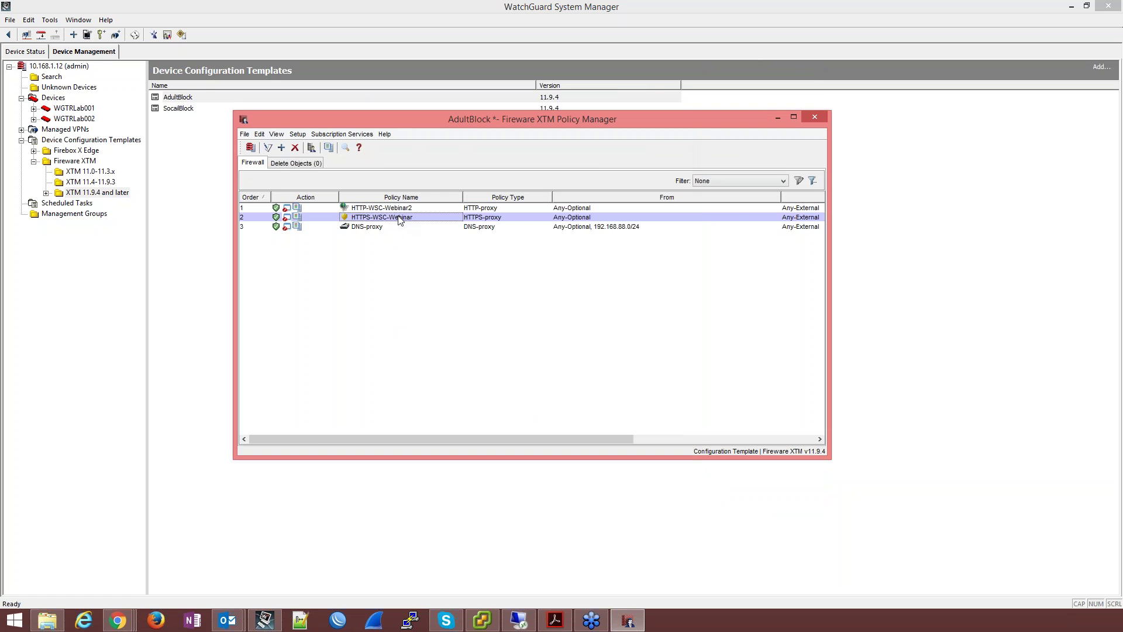
# Step: Rename the HTTPS policy to HTTPS-WSC-Webinar2 and assign application control WSC-Webinar.2
pyautogui.rightClick(400, 218)
pyautogui.click(422, 224)
pyautogui.click(465, 137)
pyautogui.write('2')
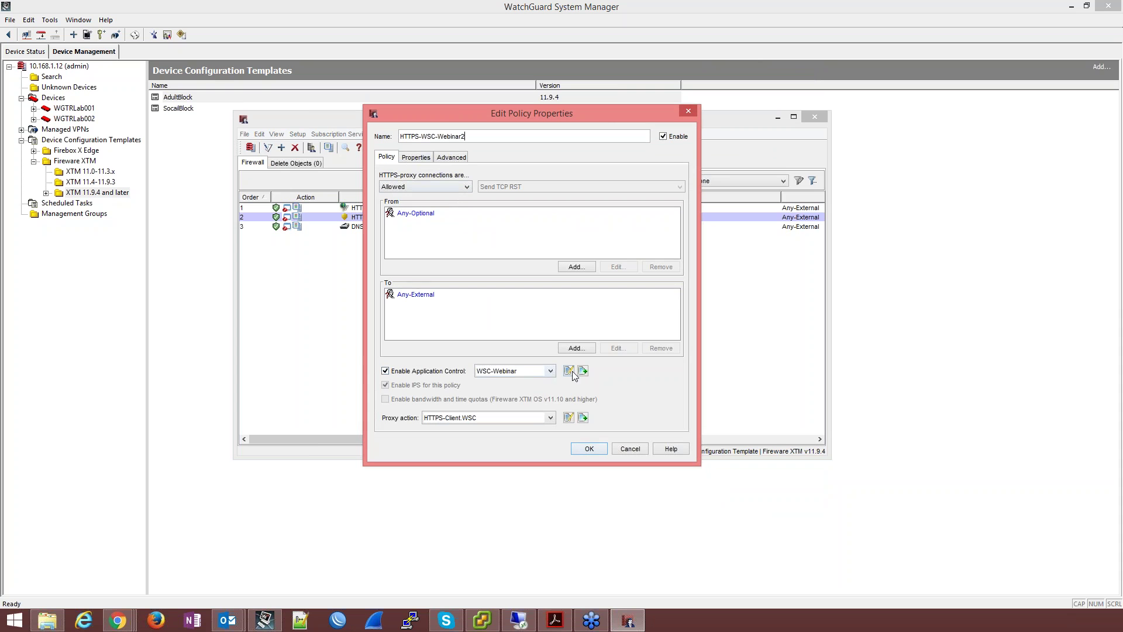
pyautogui.click(551, 371)
pyautogui.click(522, 403)
# Step: Clone the HTTPS proxy action as HTTPS-Client.WSC.2 using the WSCWebBlocker.2 configuration
pyautogui.click(583, 418)
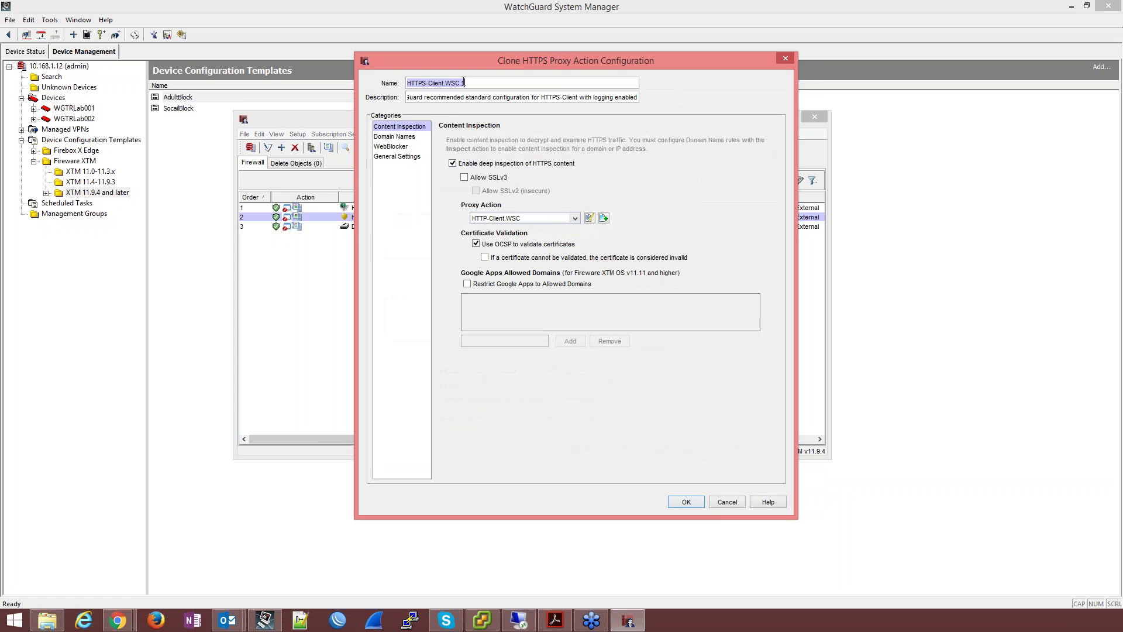
pyautogui.press('End')
pyautogui.press('BackSpace')
pyautogui.write('2')
pyautogui.click(563, 217)
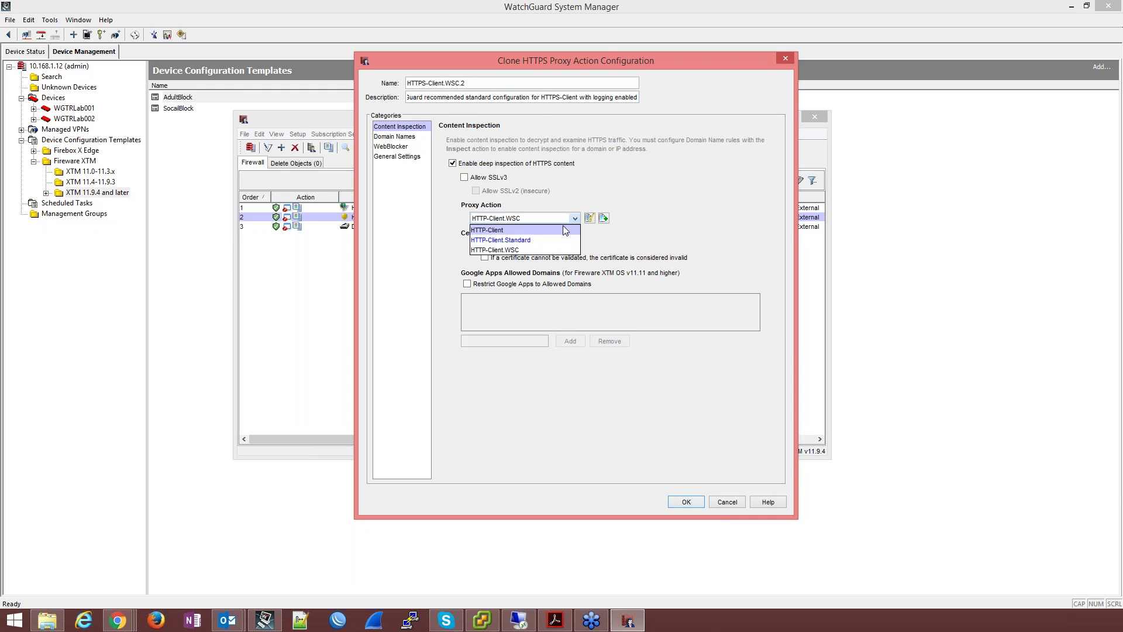
pyautogui.click(404, 151)
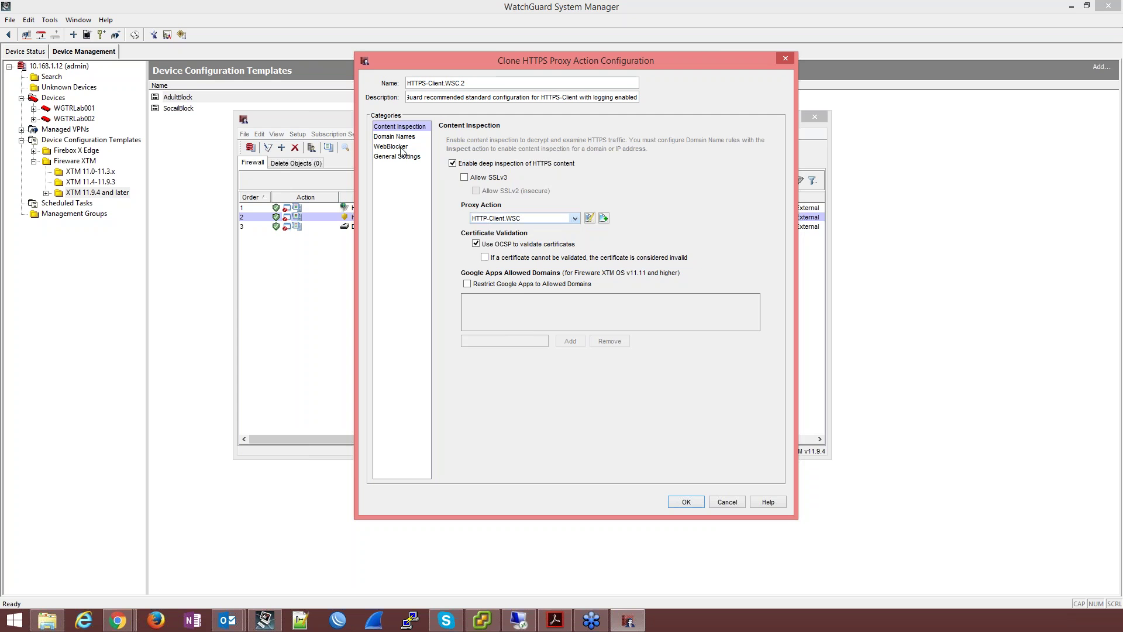
pyautogui.click(406, 147)
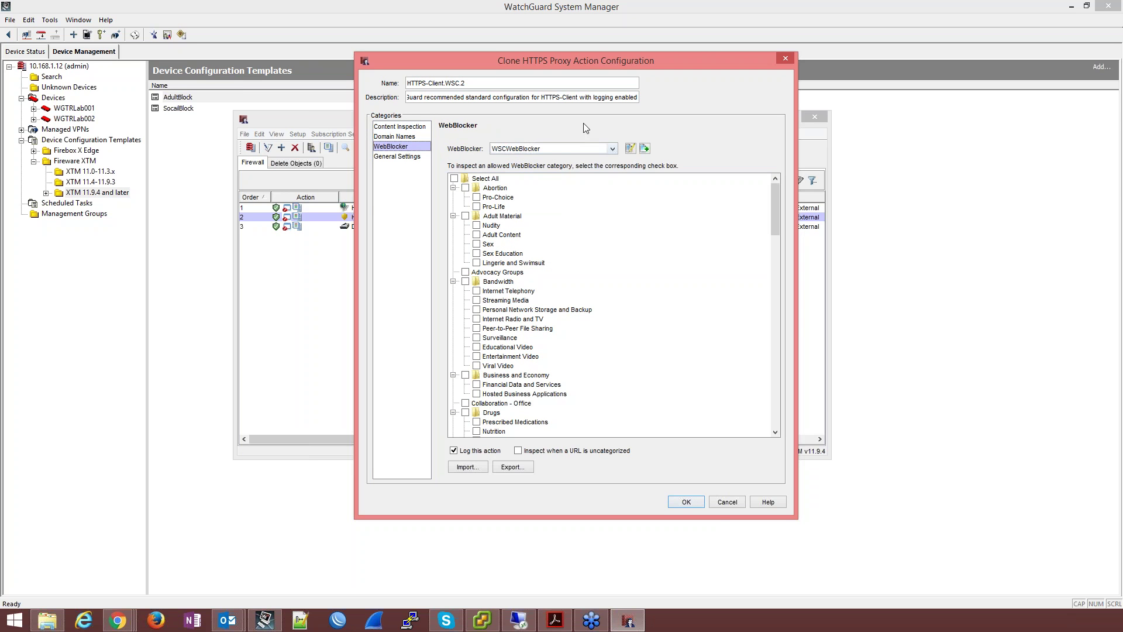
pyautogui.click(553, 150)
pyautogui.click(547, 179)
pyautogui.click(688, 500)
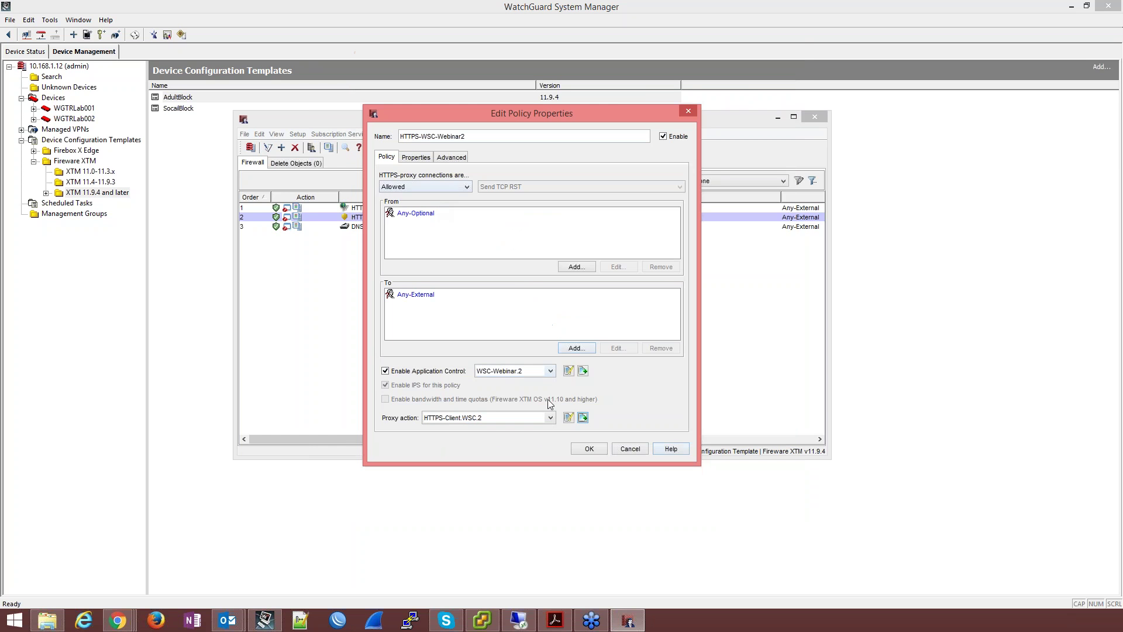
# Step: Confirm the HTTPS-WSC-Webinar2 rename, save AdultBlock to the Management Server, and close the editor
pyautogui.click(588, 447)
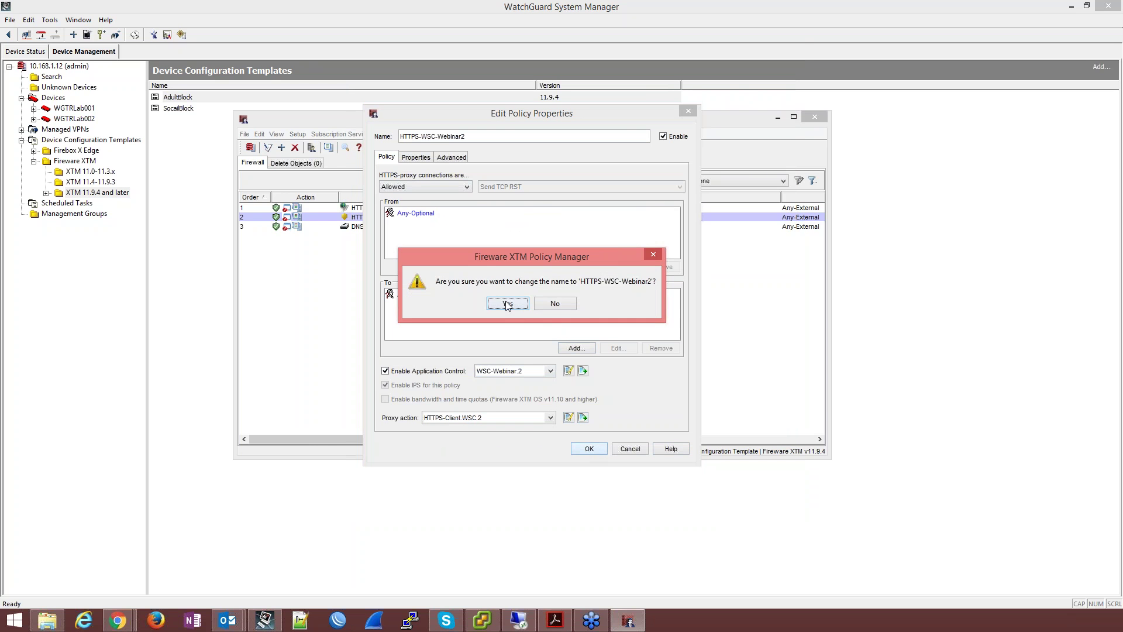
pyautogui.click(507, 307)
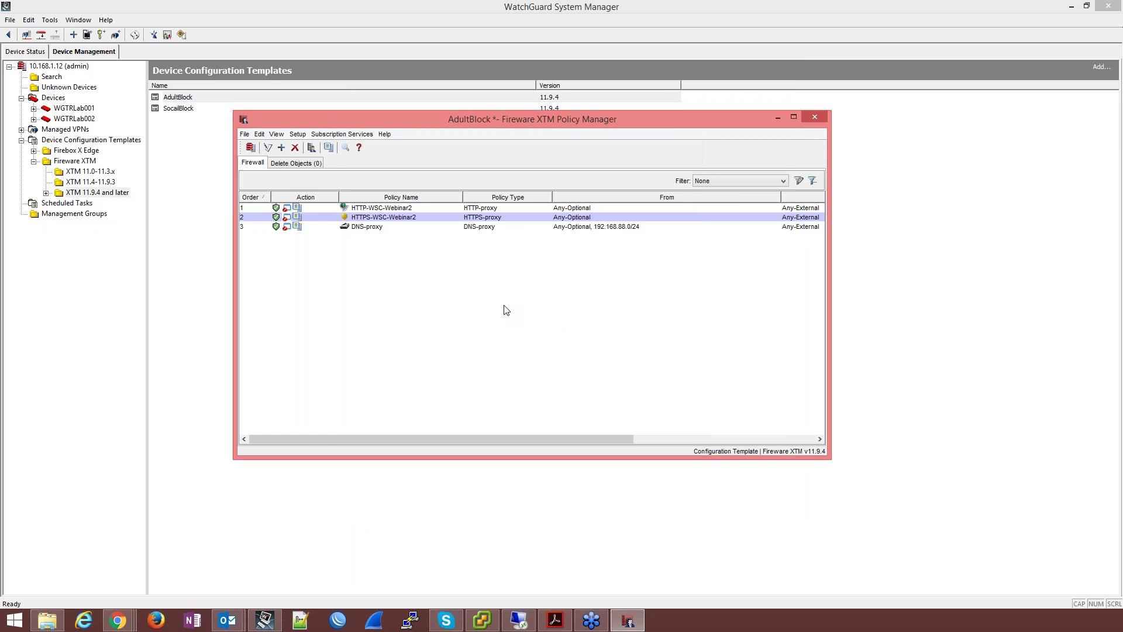
pyautogui.click(251, 148)
pyautogui.click(534, 375)
pyautogui.click(538, 303)
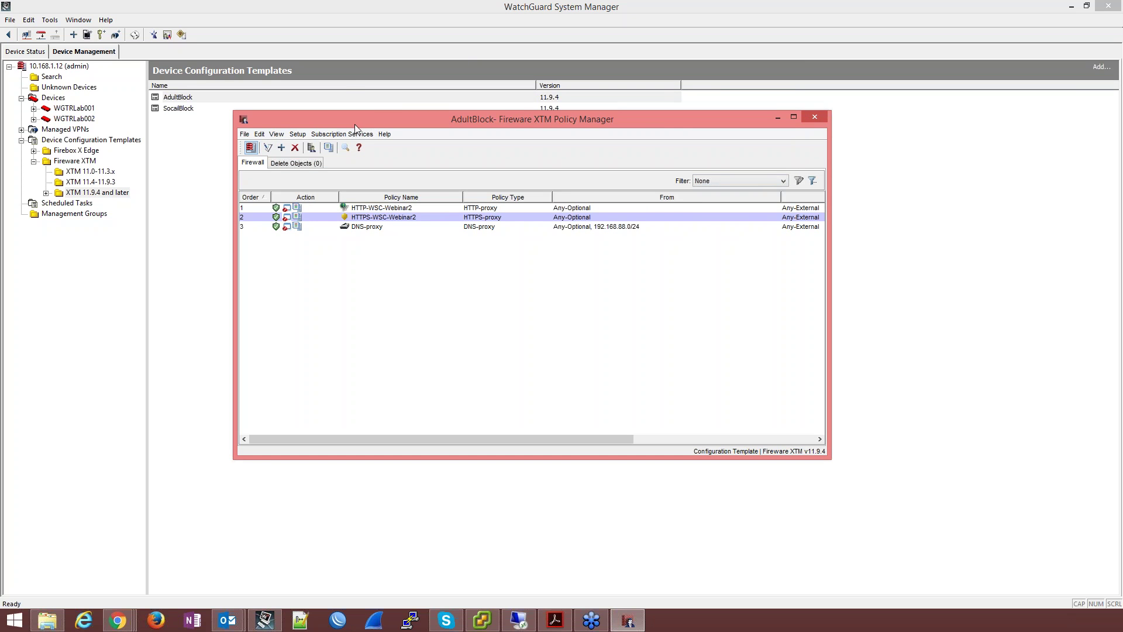
pyautogui.click(815, 118)
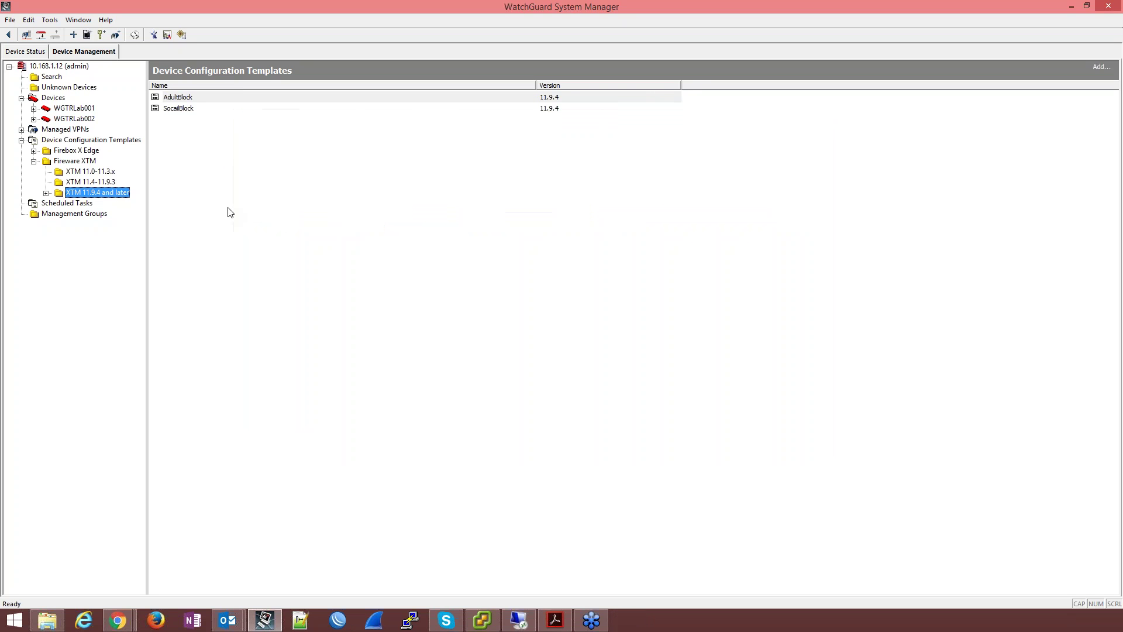
# Step: Launch the Apply Template wizard for the SocailBlock template from its right-click menu
pyautogui.click(172, 111)
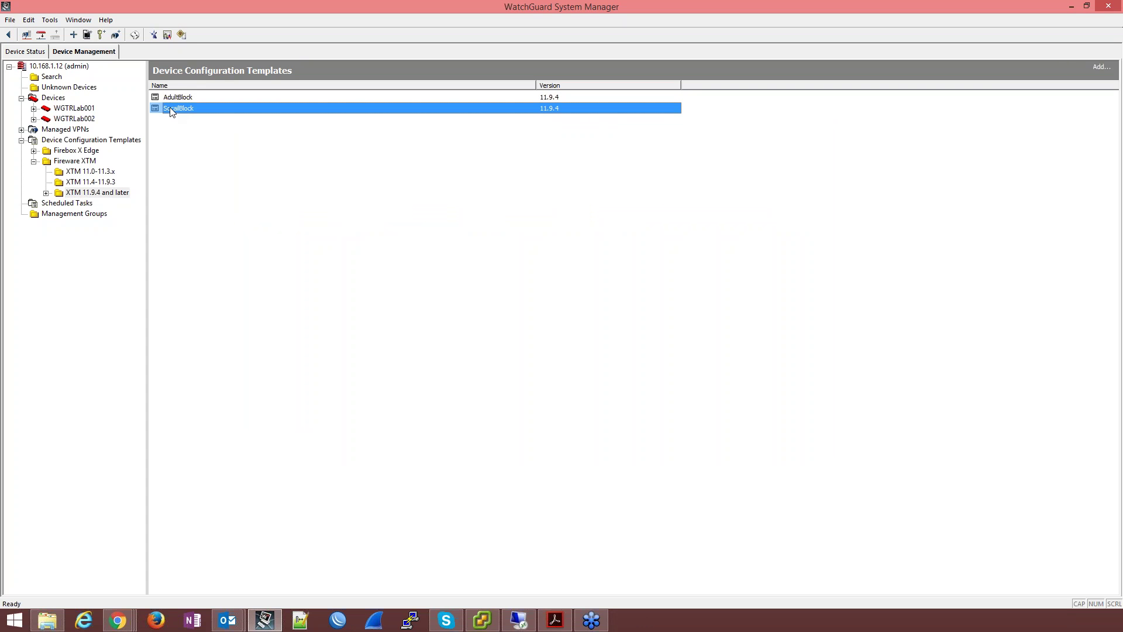
pyautogui.rightClick(172, 111)
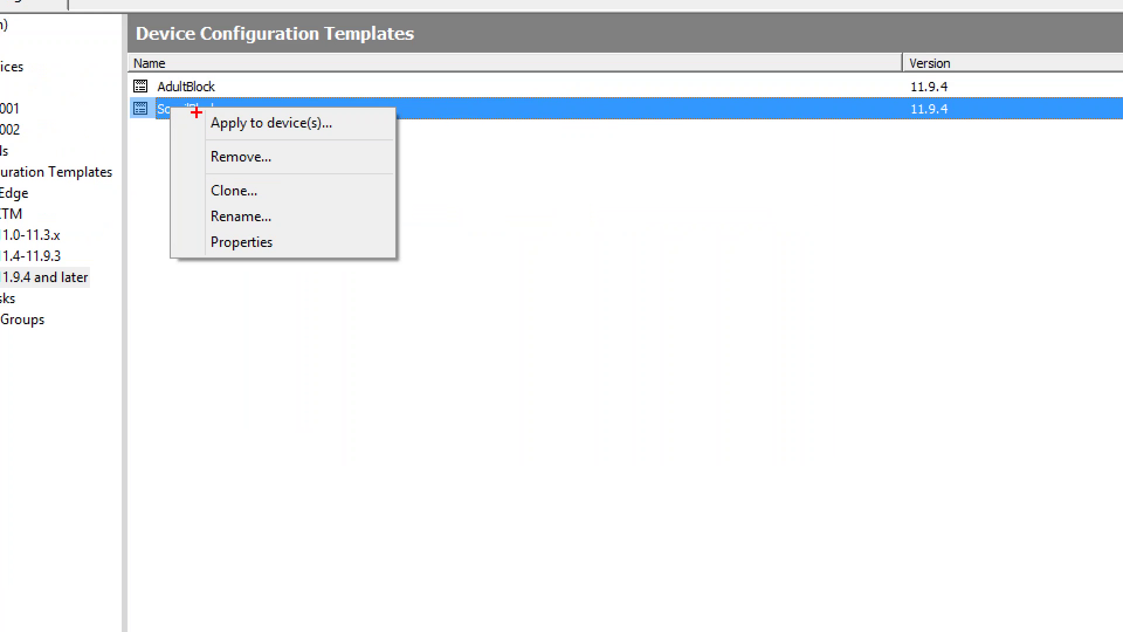
pyautogui.moveTo(363, 123)
pyautogui.mouseDown()
pyautogui.moveTo(312, 122)
pyautogui.moveTo(281, 157)
pyautogui.moveTo(258, 155)
pyautogui.moveTo(246, 244)
pyautogui.mouseUp()
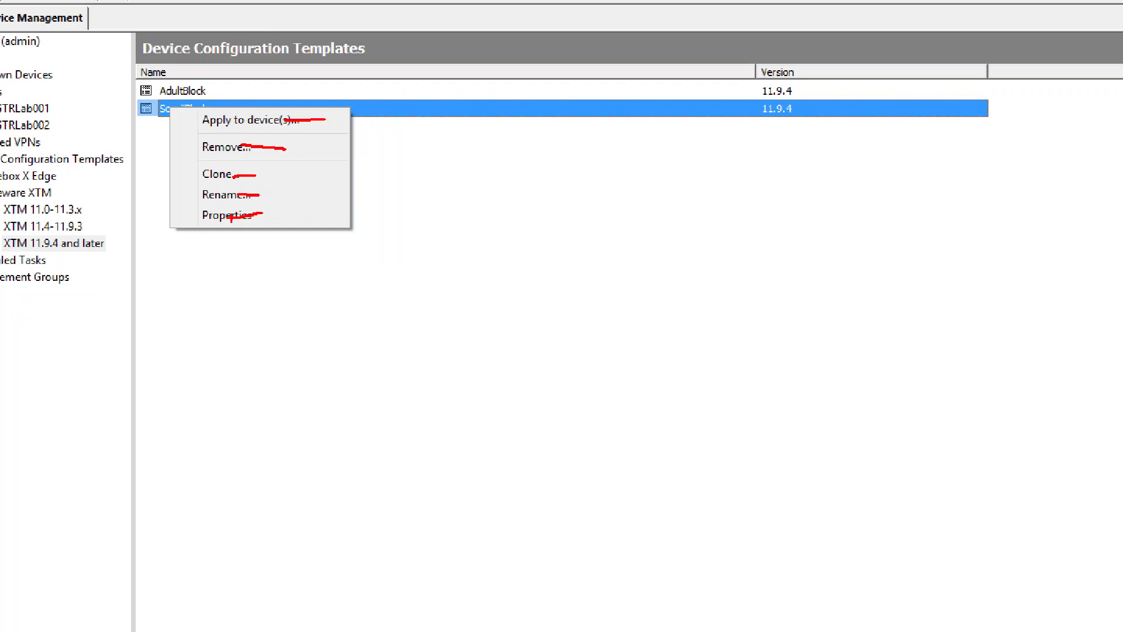
pyautogui.rightClick(172, 109)
pyautogui.click(196, 115)
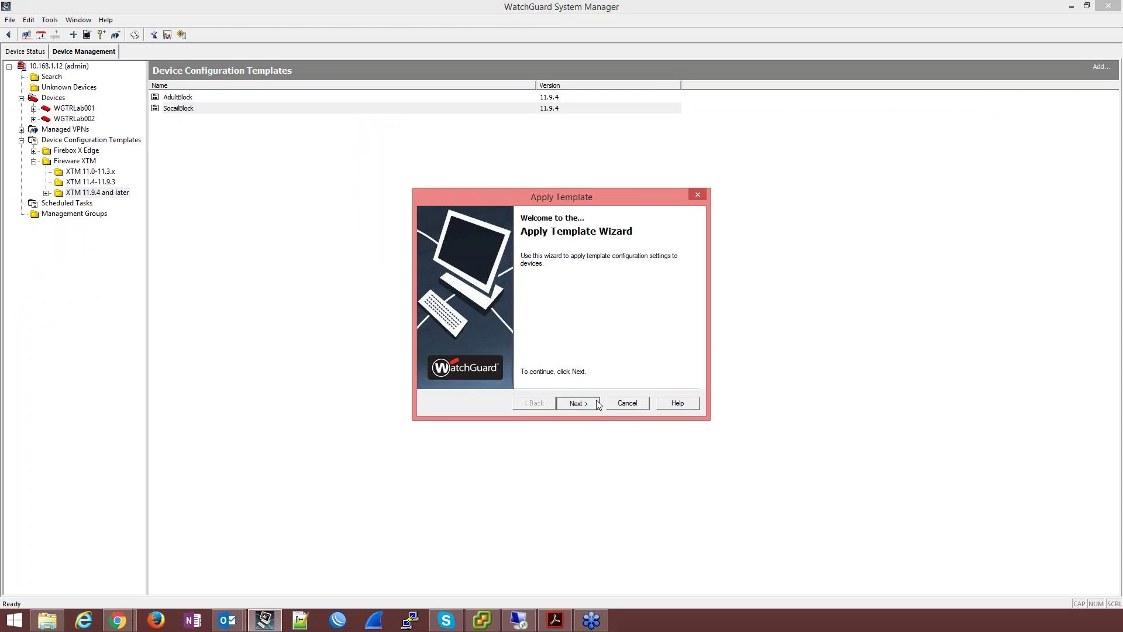
# Step: Select WGTRLab001 and WGTRLab002 as the target devices for SocailBlock
pyautogui.click(596, 400)
pyautogui.click(433, 272)
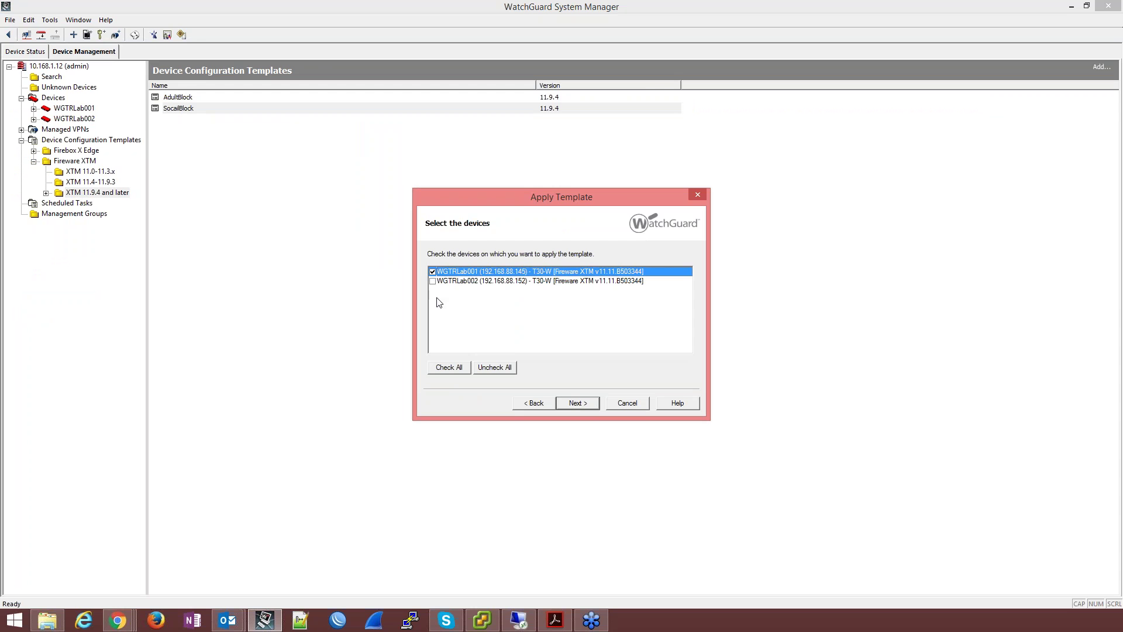
pyautogui.click(433, 281)
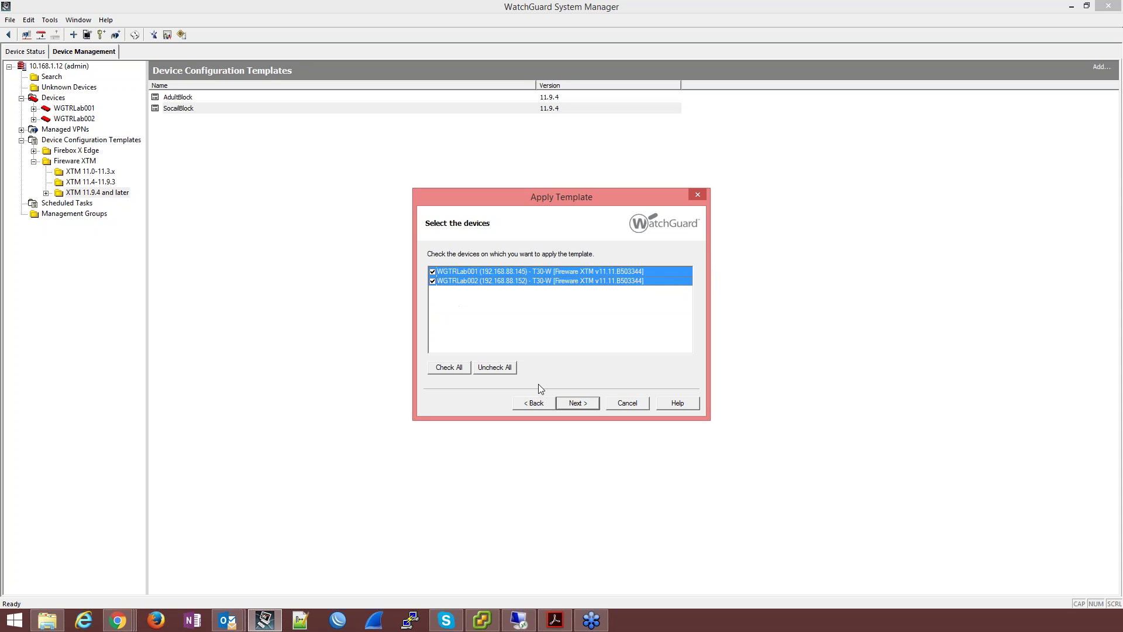
pyautogui.click(577, 403)
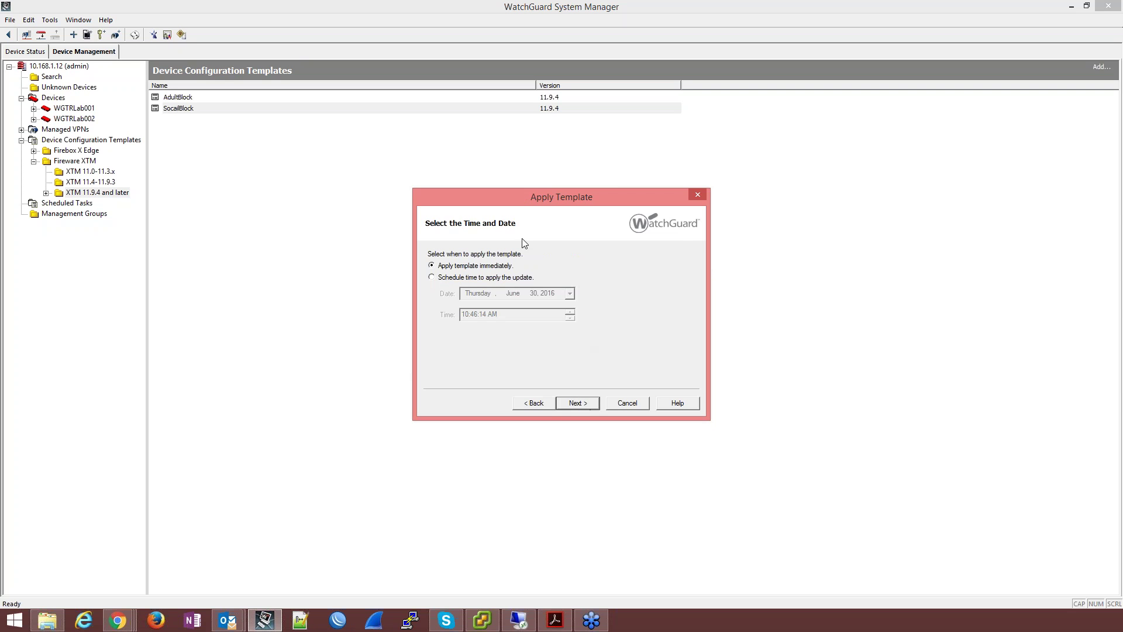
# Step: Apply the template immediately with the comment 'KuralGuncellem' and close the wizard
pyautogui.click(593, 403)
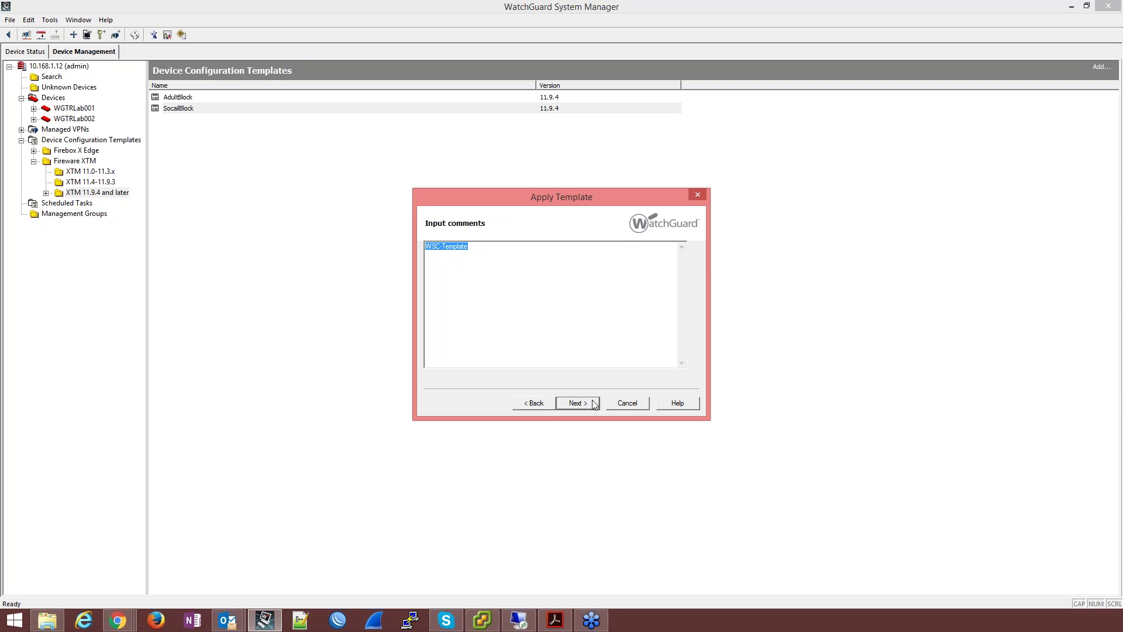
pyautogui.click(489, 255)
pyautogui.write('KuralGuncelleme')
pyautogui.click(568, 402)
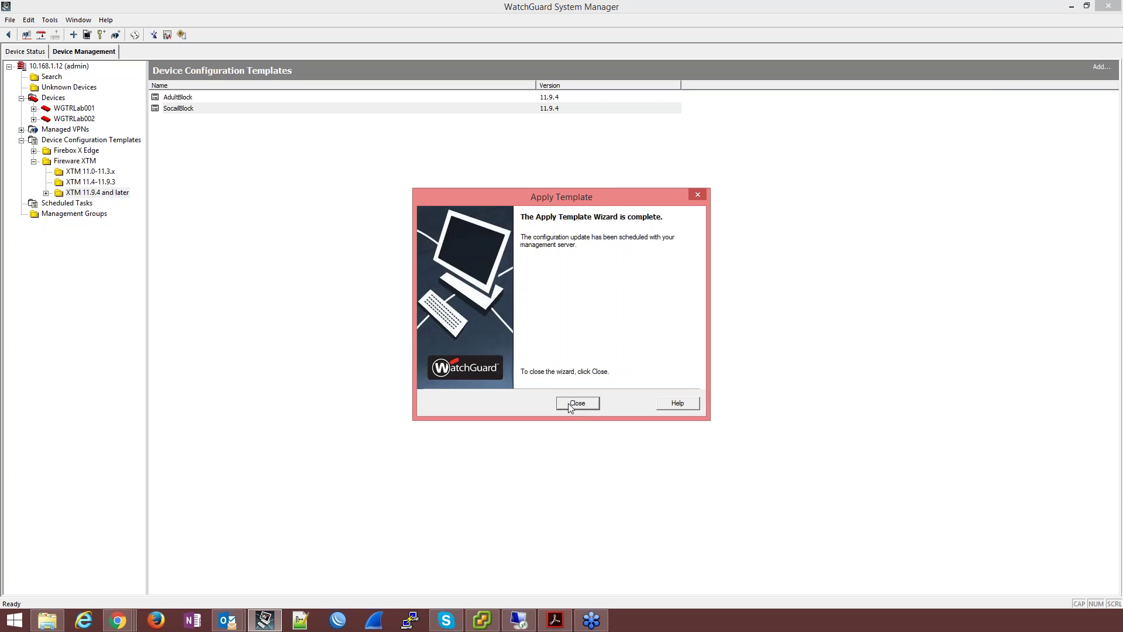
pyautogui.click(577, 403)
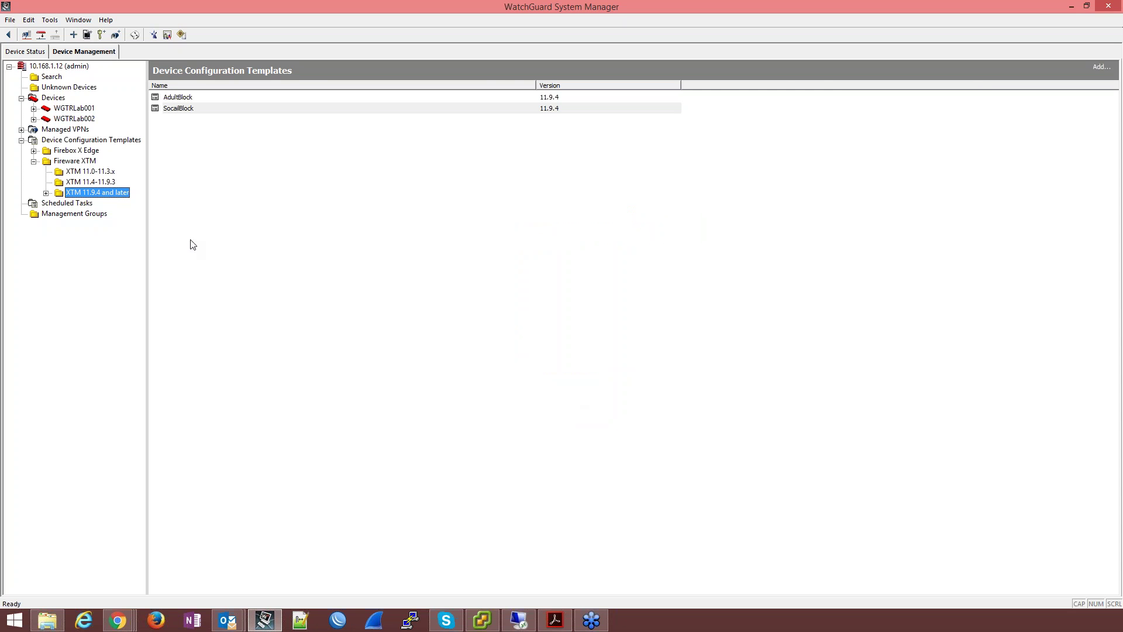
# Step: Verify in Scheduled Tasks that both SocailBlock apply tasks show Complete
pyautogui.click(69, 203)
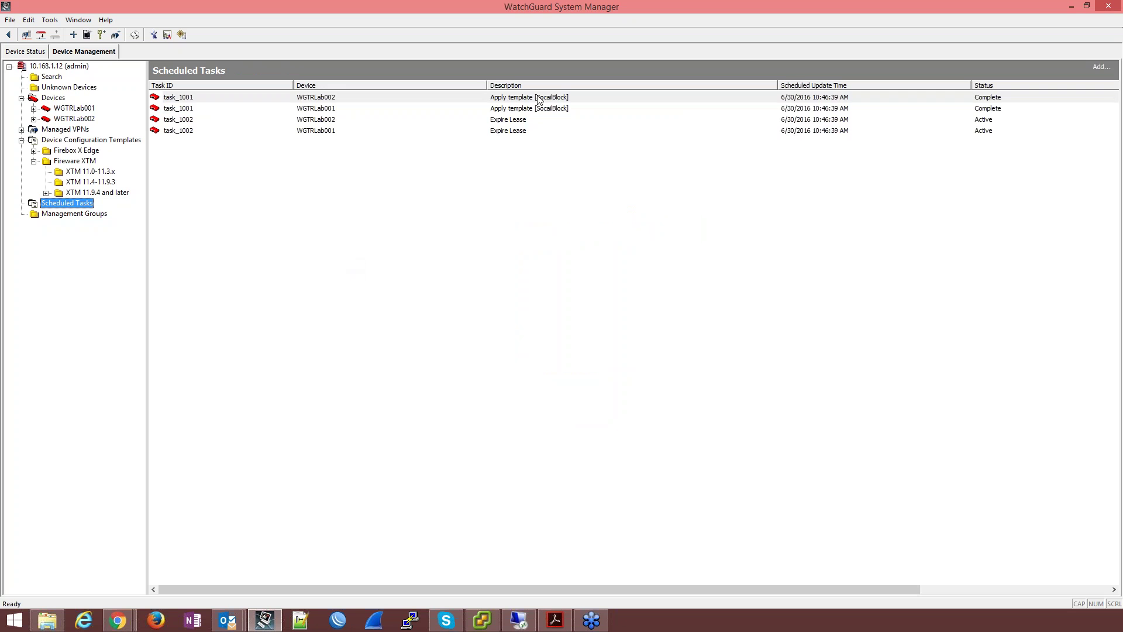
pyautogui.moveTo(538, 98); pyautogui.dragTo(536, 105)
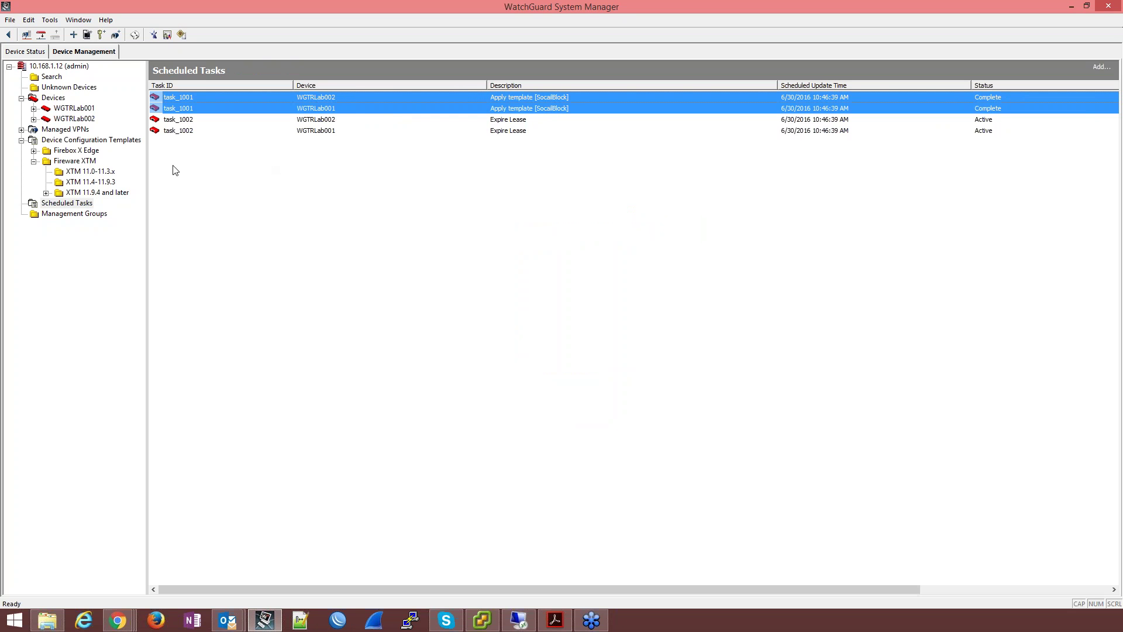
pyautogui.click(38, 54)
# Step: Open the policy configurations of Cluster1 and Cluster2 from the Device Status list
pyautogui.rightClick(100, 102)
pyautogui.click(117, 108)
pyautogui.rightClick(115, 112)
pyautogui.click(134, 116)
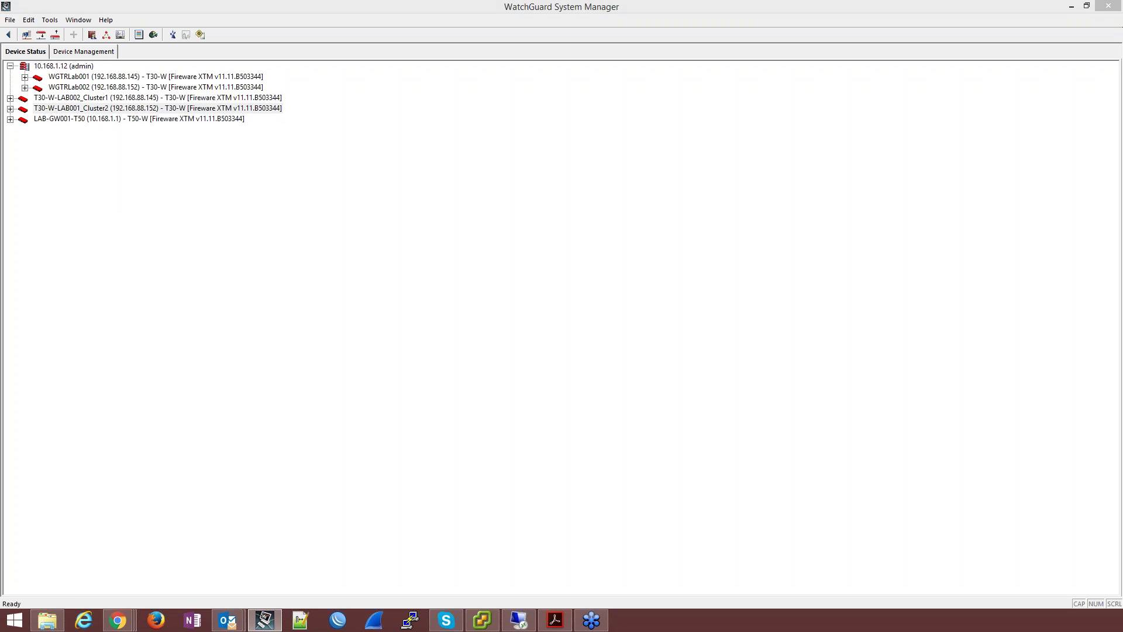
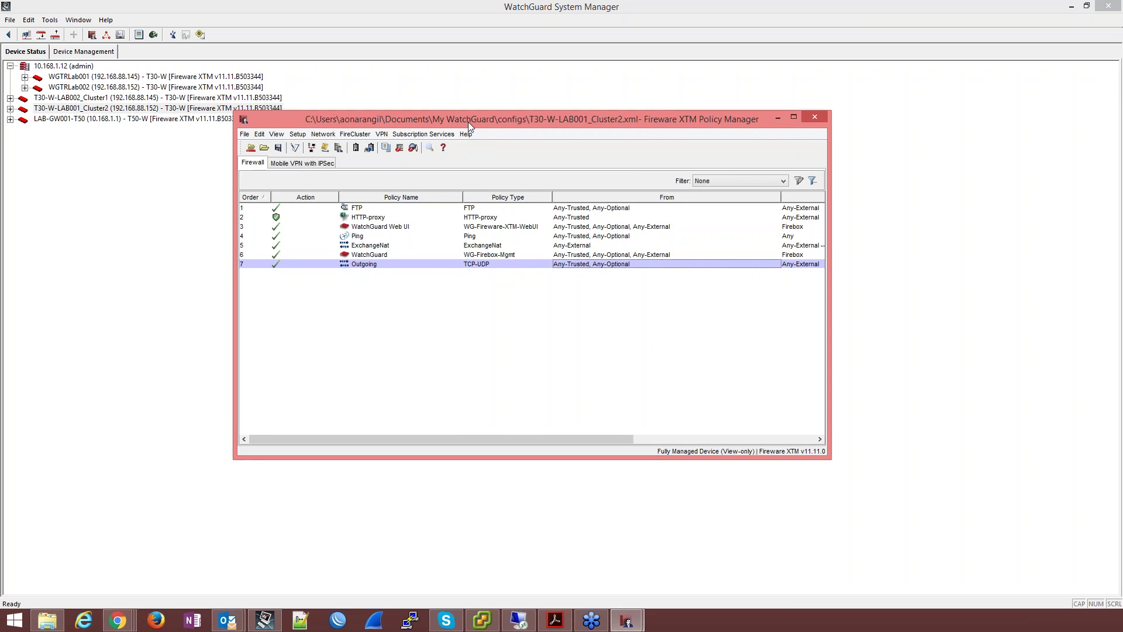
# Step: Place the Cluster1 and Cluster2 Policy Manager windows side by side to compare, then close both
pyautogui.moveTo(468, 122); pyautogui.dragTo(828, 166)
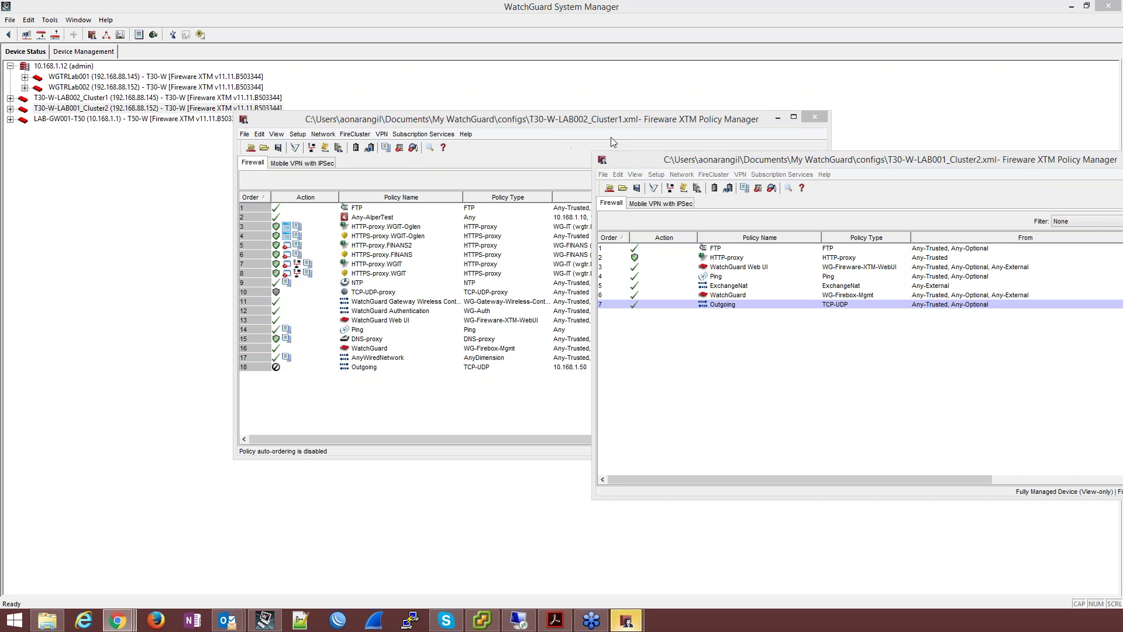
pyautogui.moveTo(494, 120); pyautogui.dragTo(226, 137)
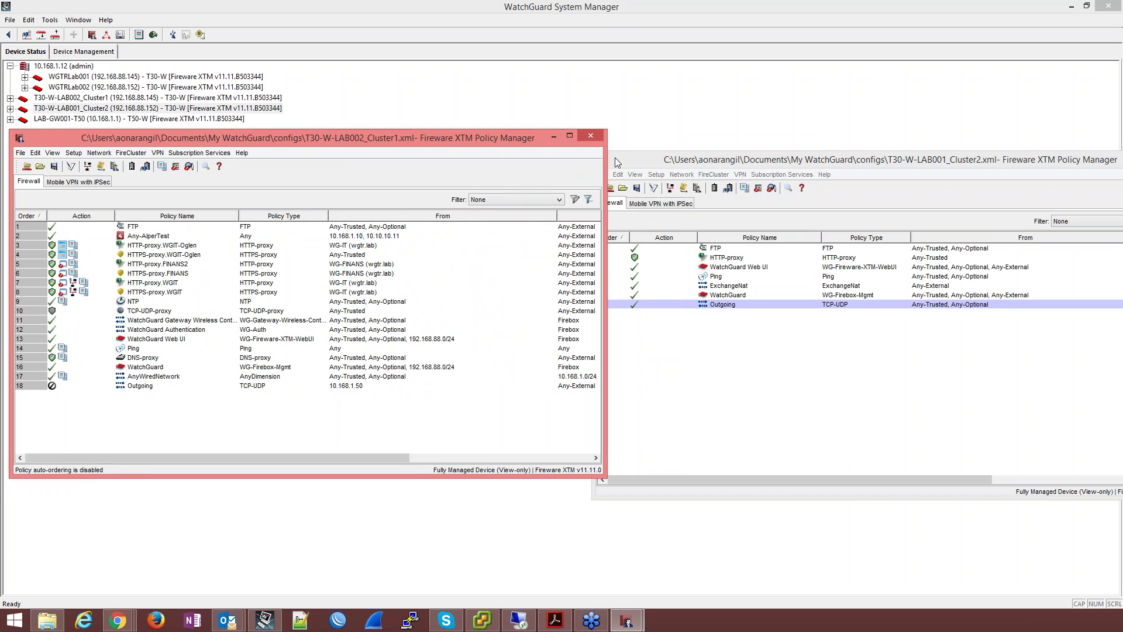
pyautogui.click(588, 135)
pyautogui.moveTo(858, 161); pyautogui.dragTo(560, 158)
pyautogui.click(876, 154)
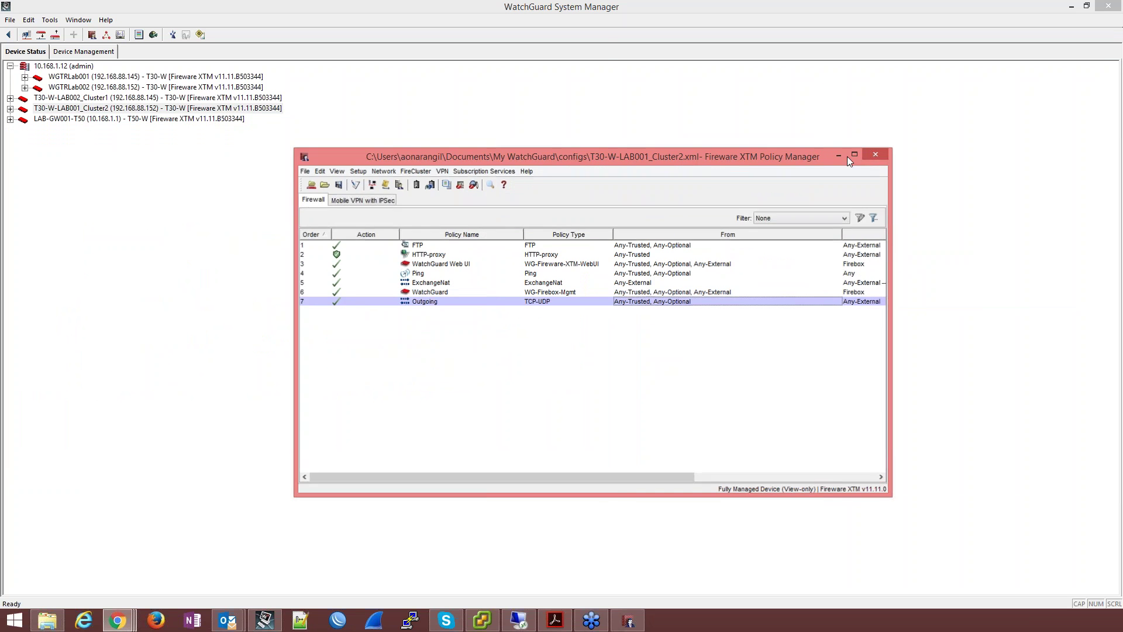
# Step: Review the task_1001/task_1002 scheduled tasks, then open WGTRLab001's configuration in Policy Manager
pyautogui.doubleClick(64, 67)
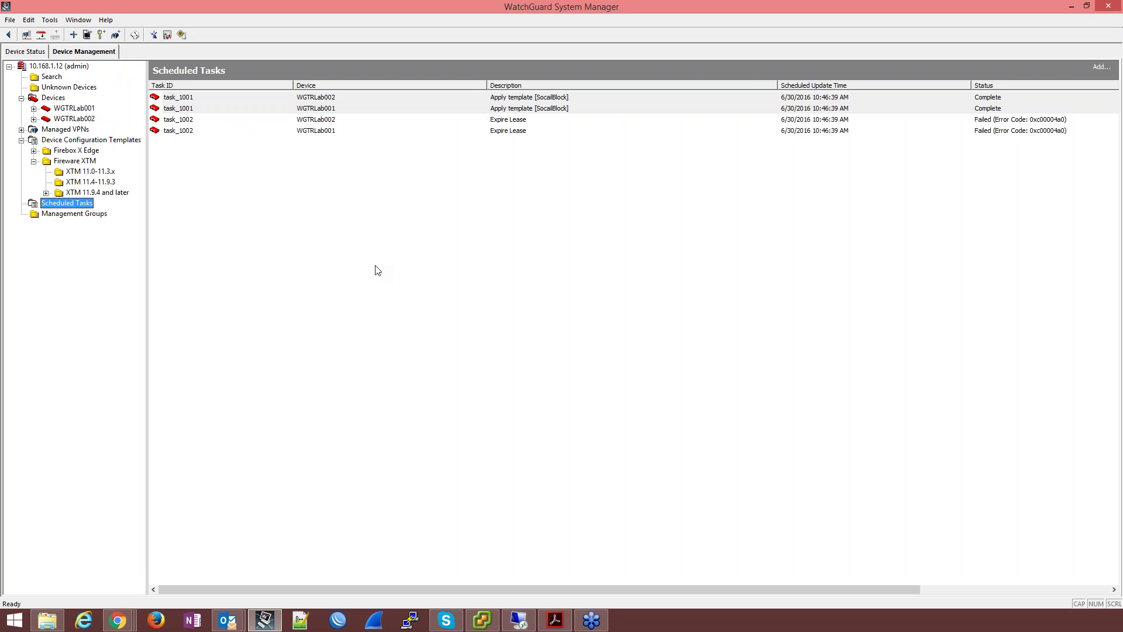
pyautogui.moveTo(502, 120); pyautogui.dragTo(440, 102)
pyautogui.rightClick(440, 102)
pyautogui.click(374, 200)
pyautogui.click(72, 109)
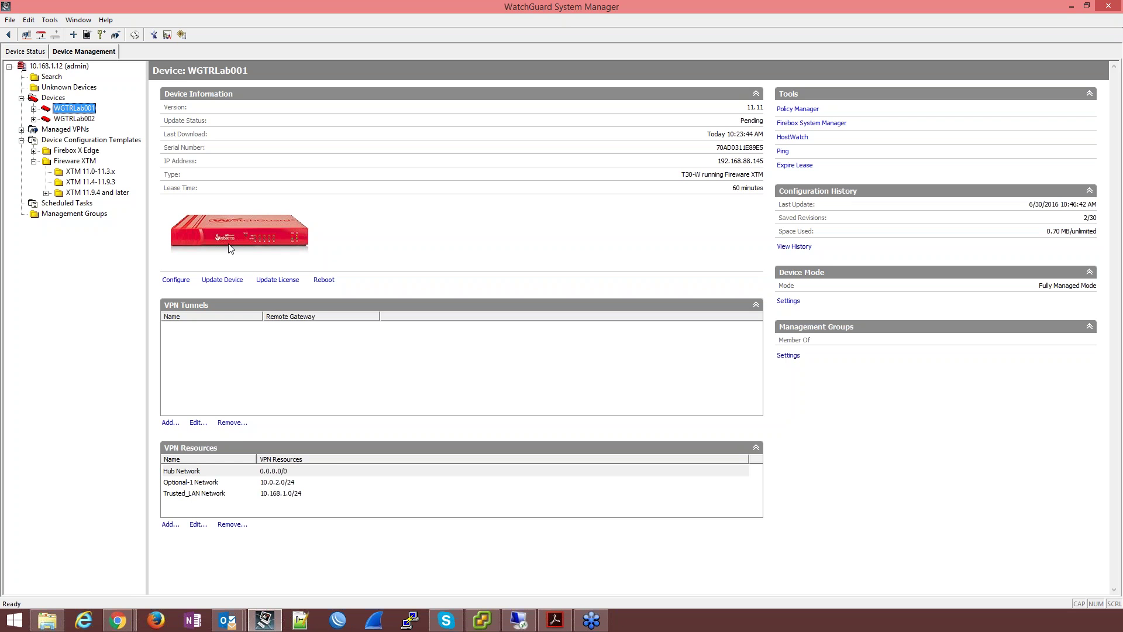
pyautogui.click(810, 110)
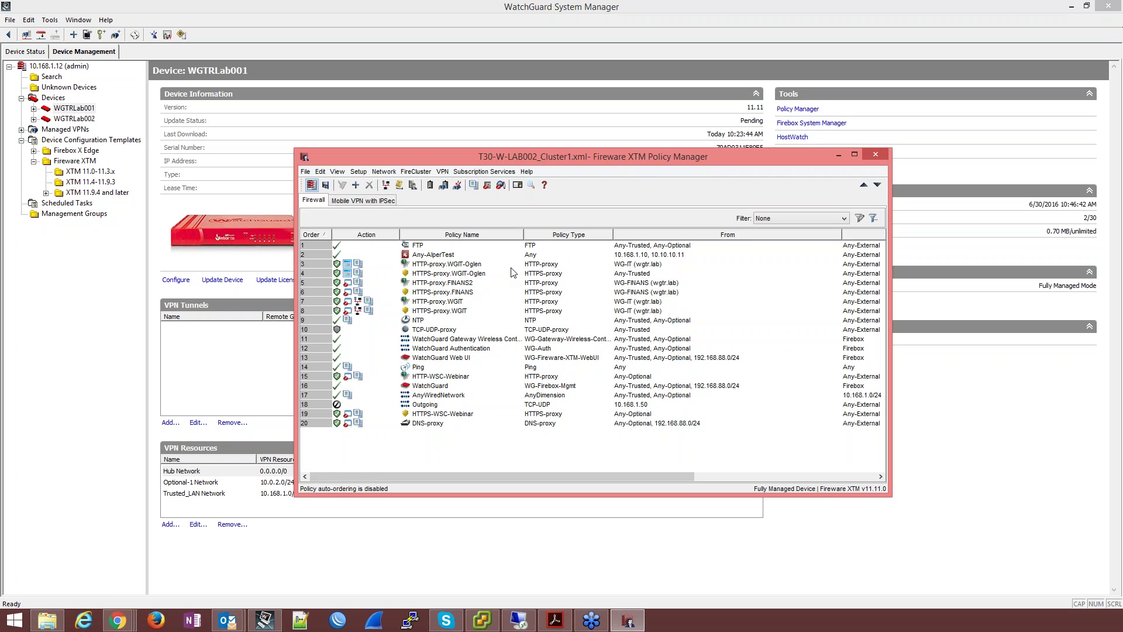
# Step: Note the HTTP/HTTPS-WSC-Webinar policy positions and switch the Cluster1 list to Auto-Order Mode
pyautogui.click(441, 415)
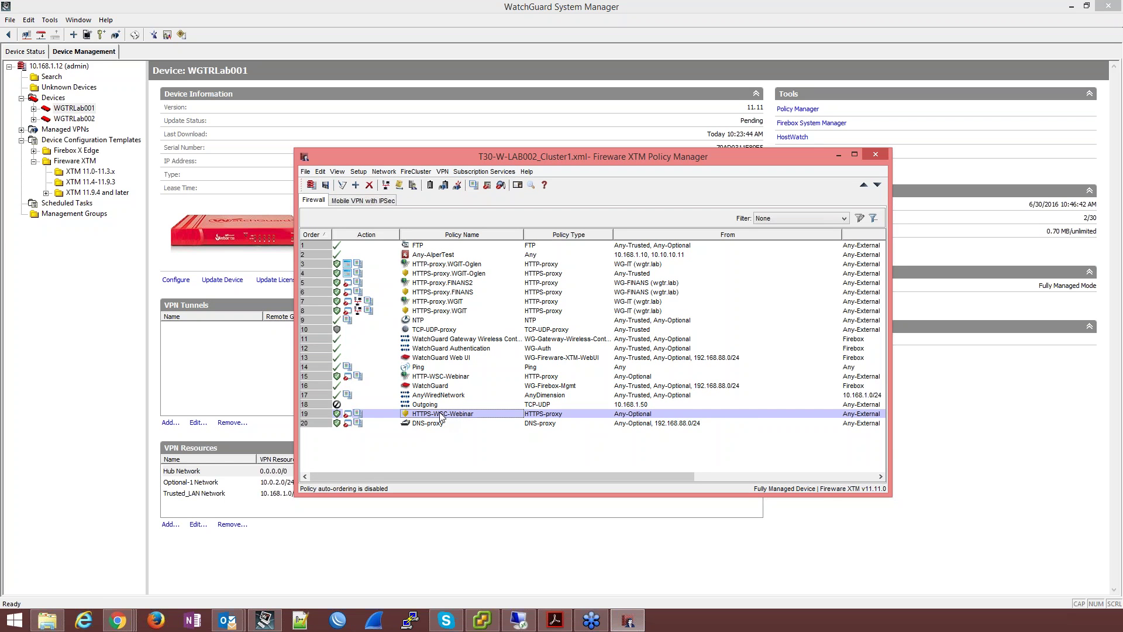
pyautogui.click(459, 378)
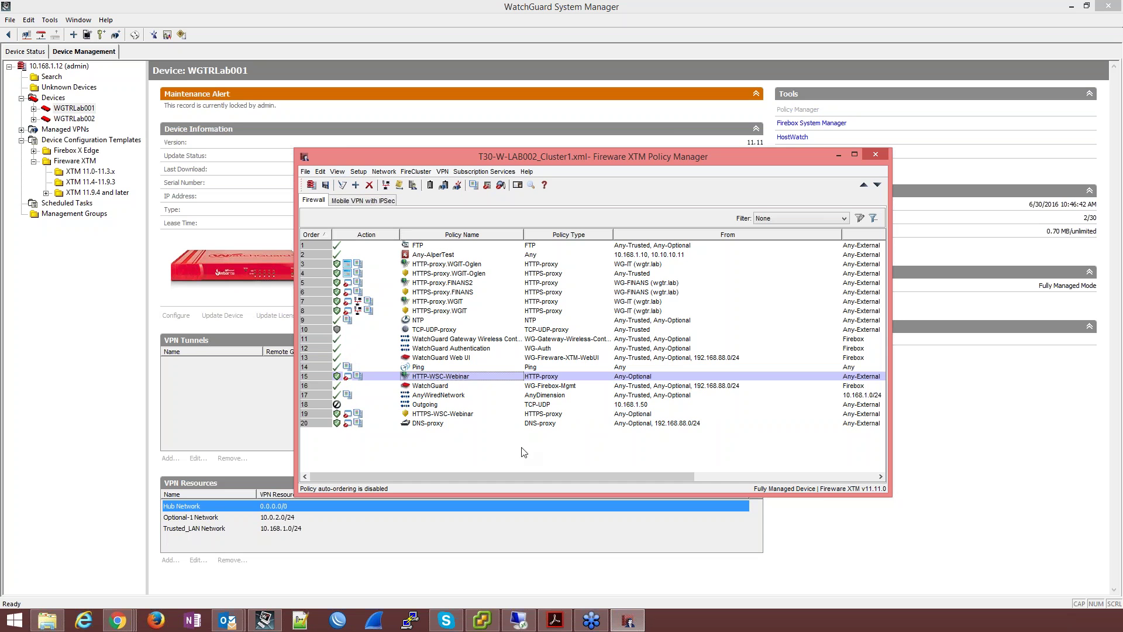
pyautogui.click(440, 415)
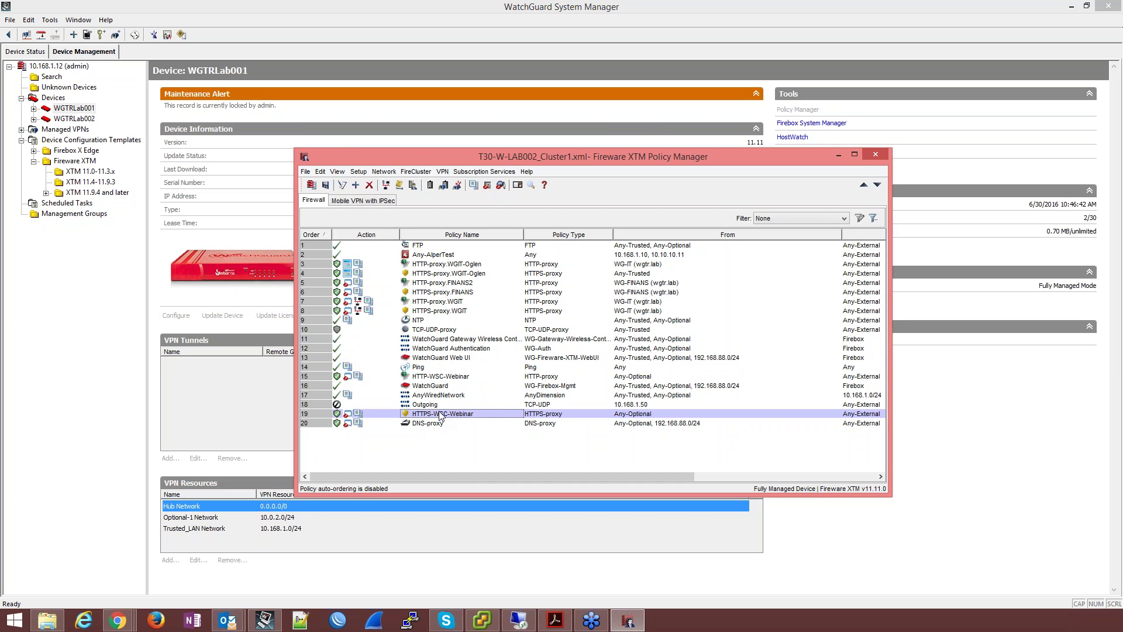
pyautogui.click(444, 377)
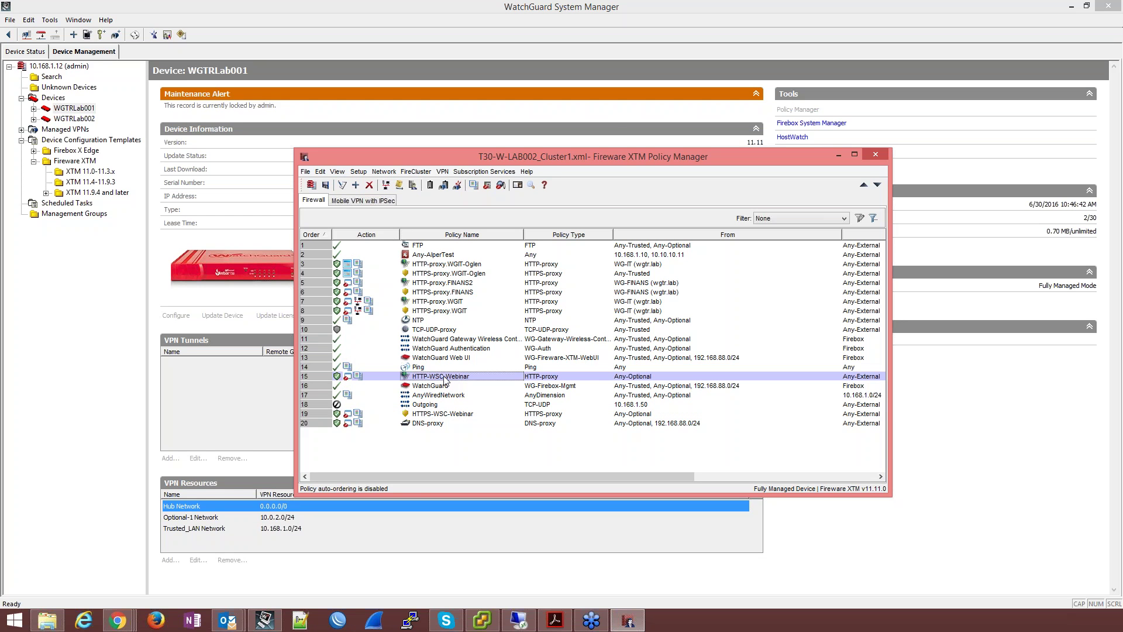
pyautogui.rightClick(378, 446)
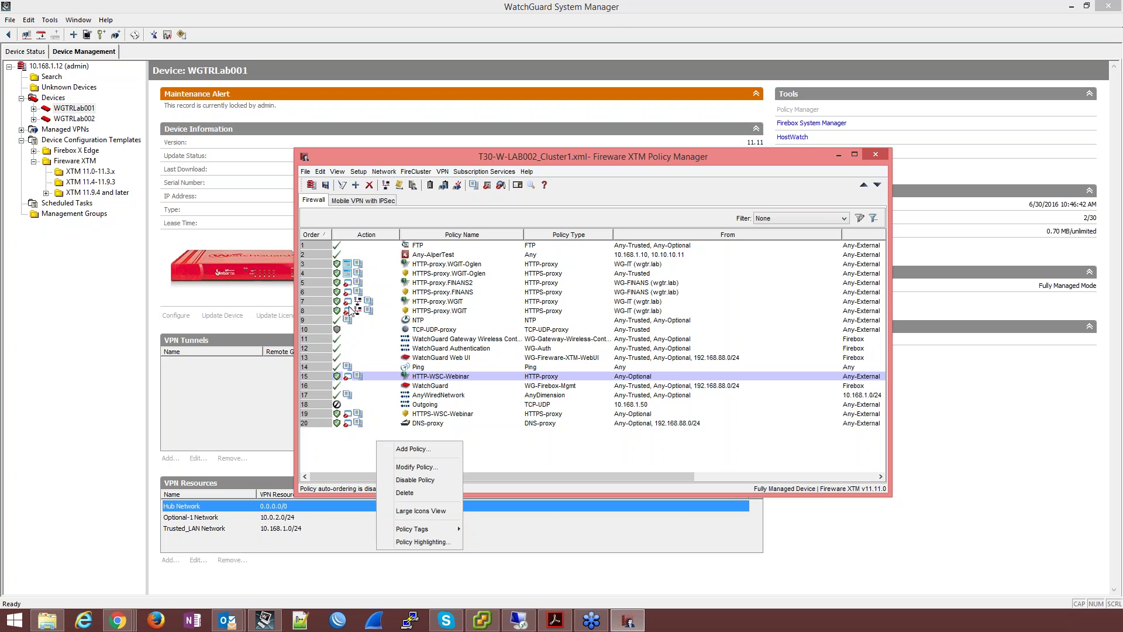
pyautogui.click(342, 171)
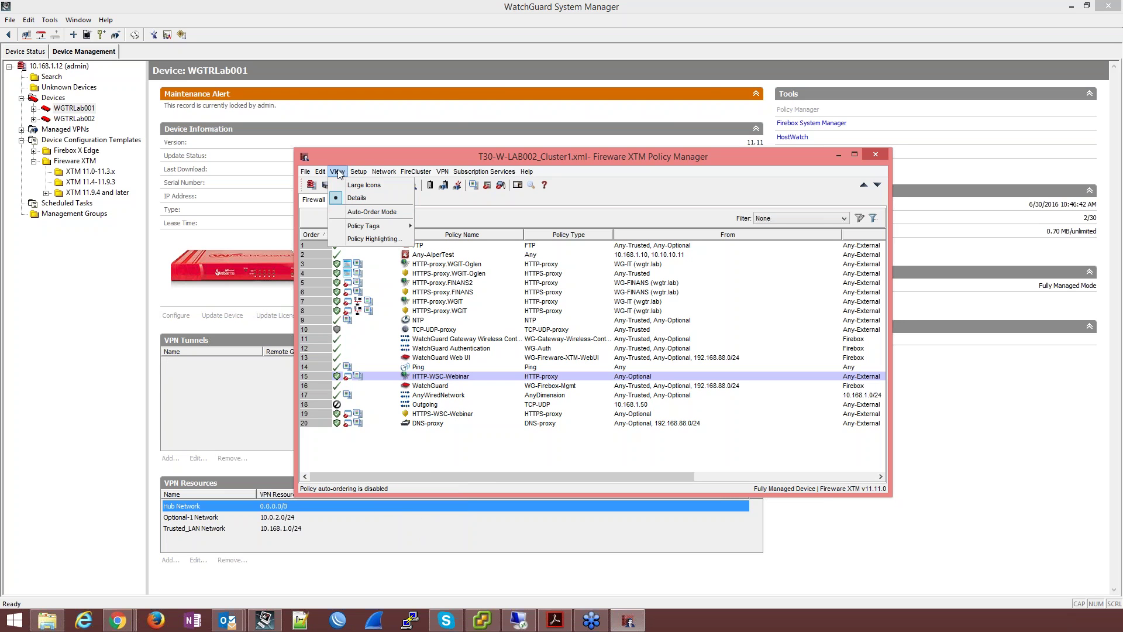
pyautogui.click(357, 215)
pyautogui.click(565, 341)
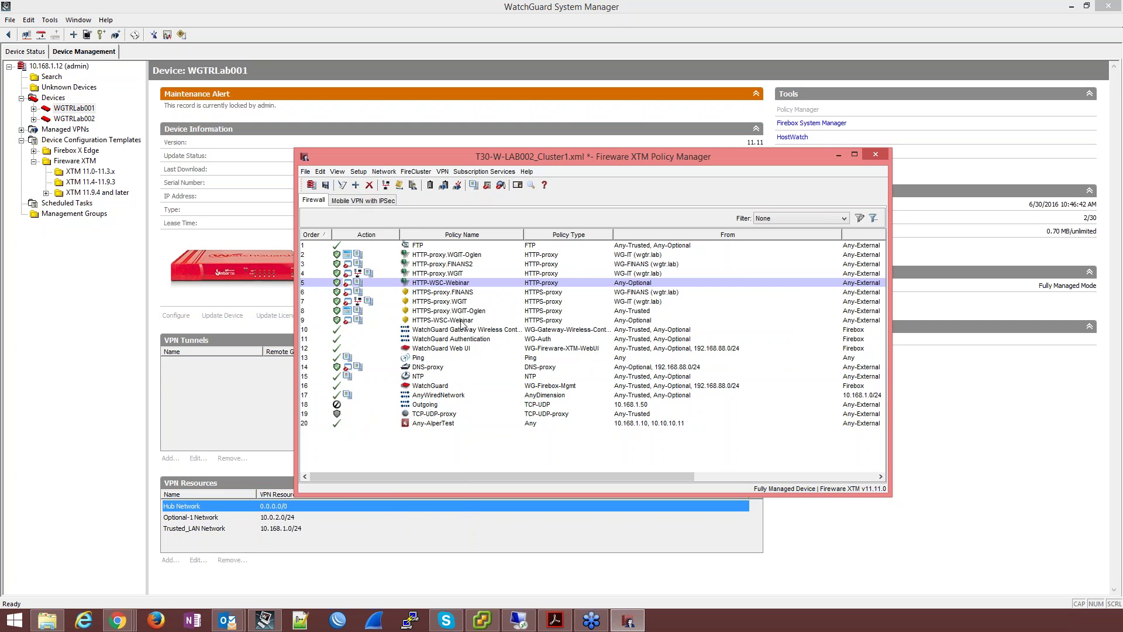
# Step: Check the WSC-Webinar policies' new positions, then return the list to manual-order mode
pyautogui.click(461, 321)
pyautogui.click(456, 285)
pyautogui.click(455, 321)
pyautogui.click(452, 284)
pyautogui.click(337, 172)
pyautogui.click(355, 213)
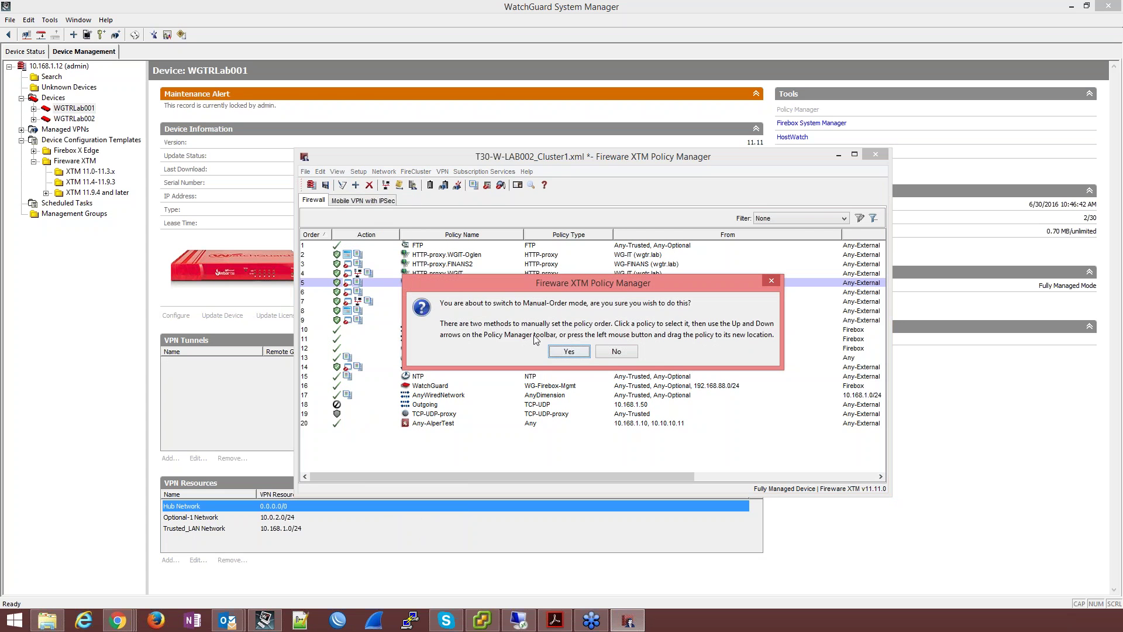
pyautogui.click(569, 352)
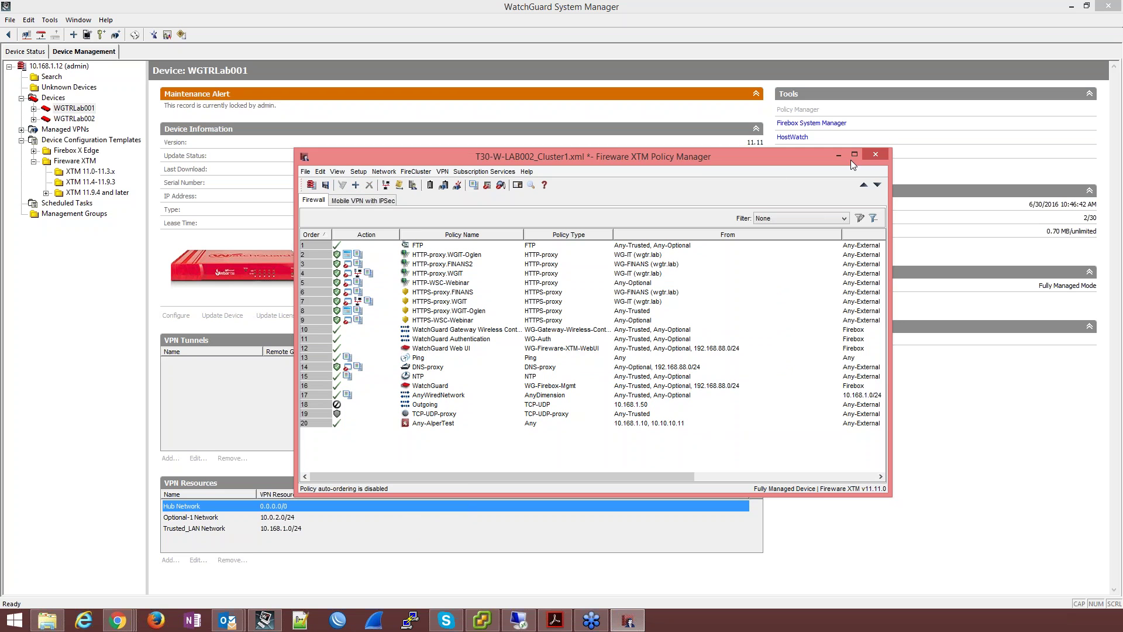
# Step: Close Policy Manager without saving changes and show WGTRLab002's device details
pyautogui.click(876, 154)
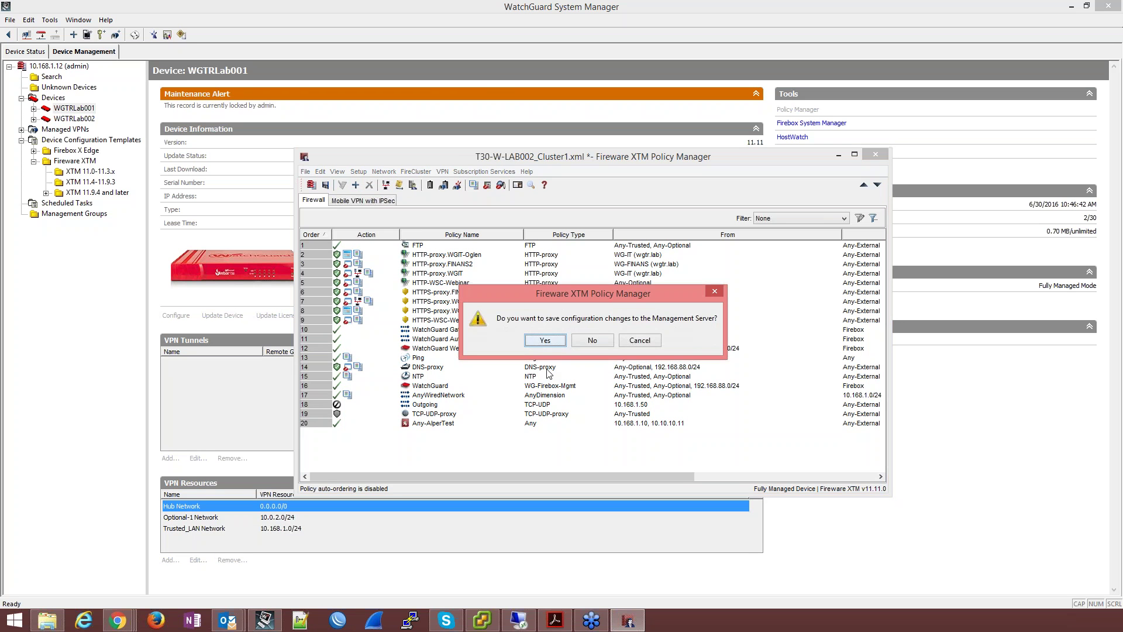
pyautogui.click(593, 340)
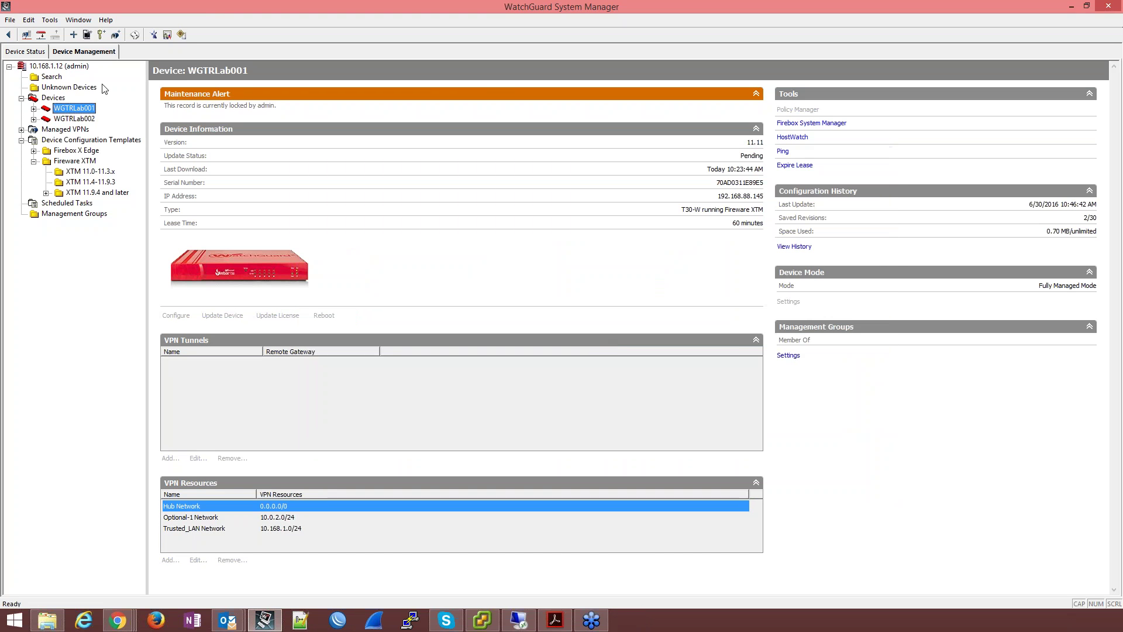
pyautogui.click(75, 118)
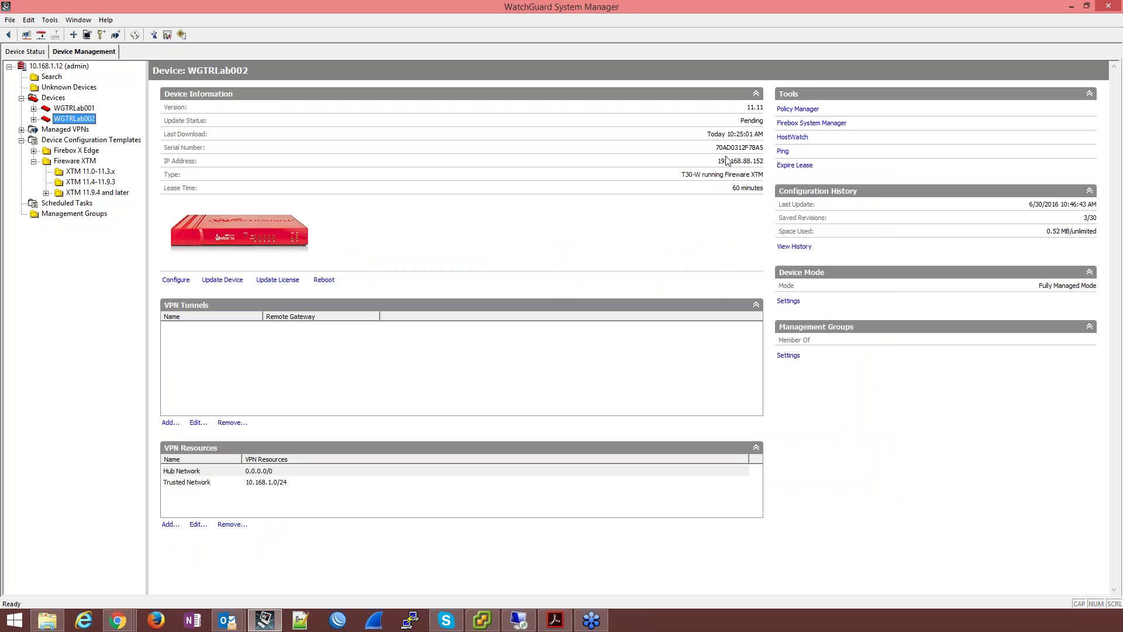
# Step: Open WGTRLab002's policies, check HTTPS-WSC-Webinar and DNS-proxy, then close and select WGTRLab001
pyautogui.click(801, 110)
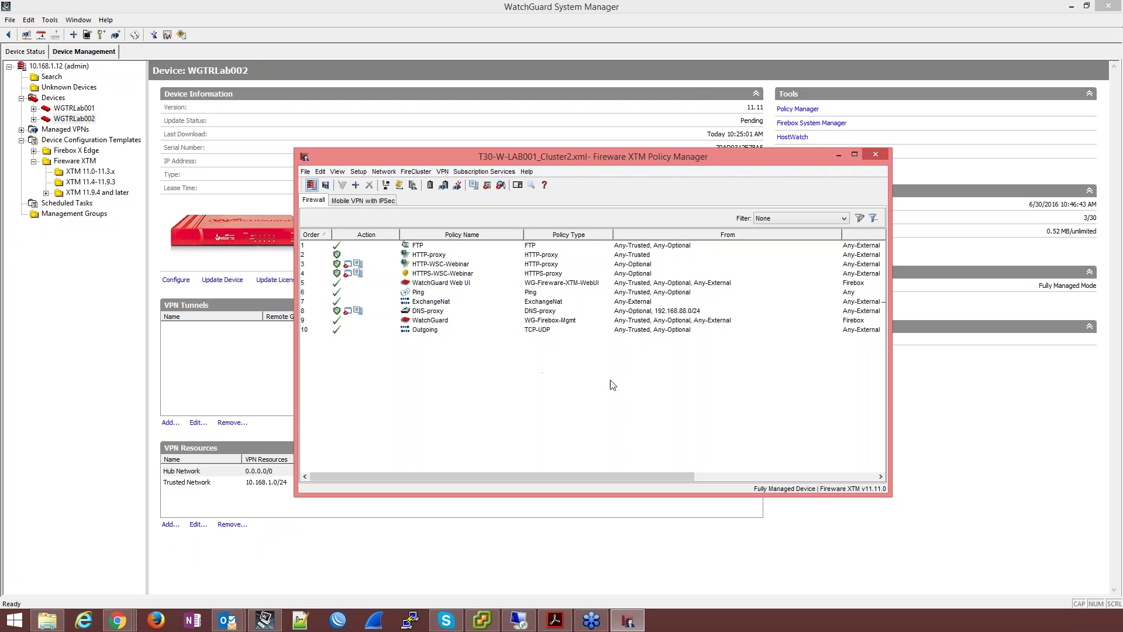
pyautogui.click(451, 273)
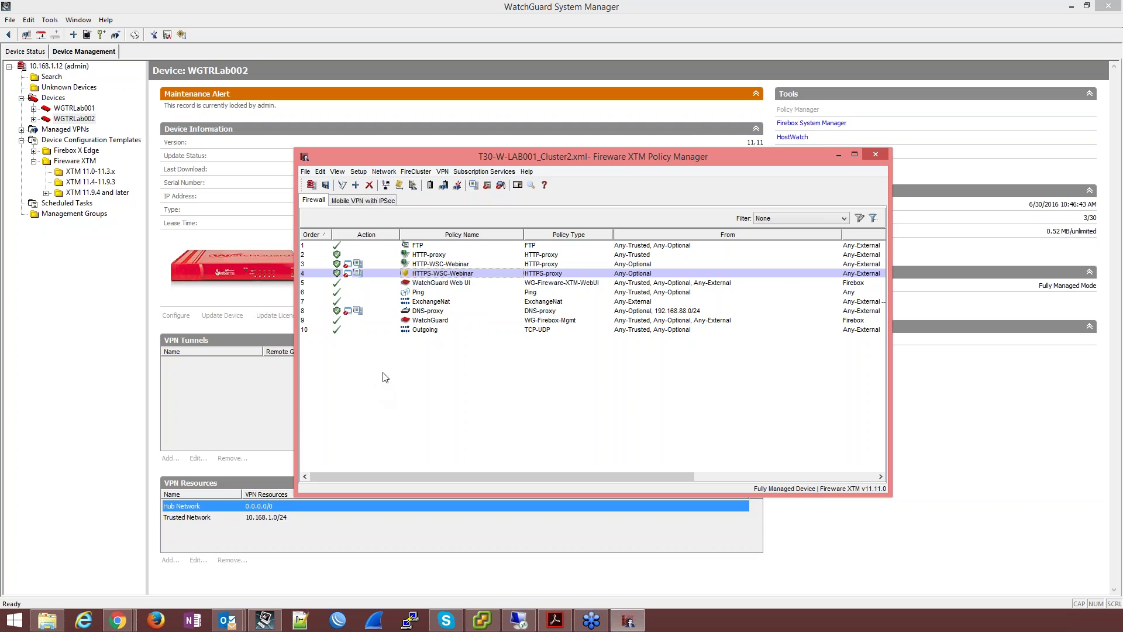
pyautogui.click(422, 312)
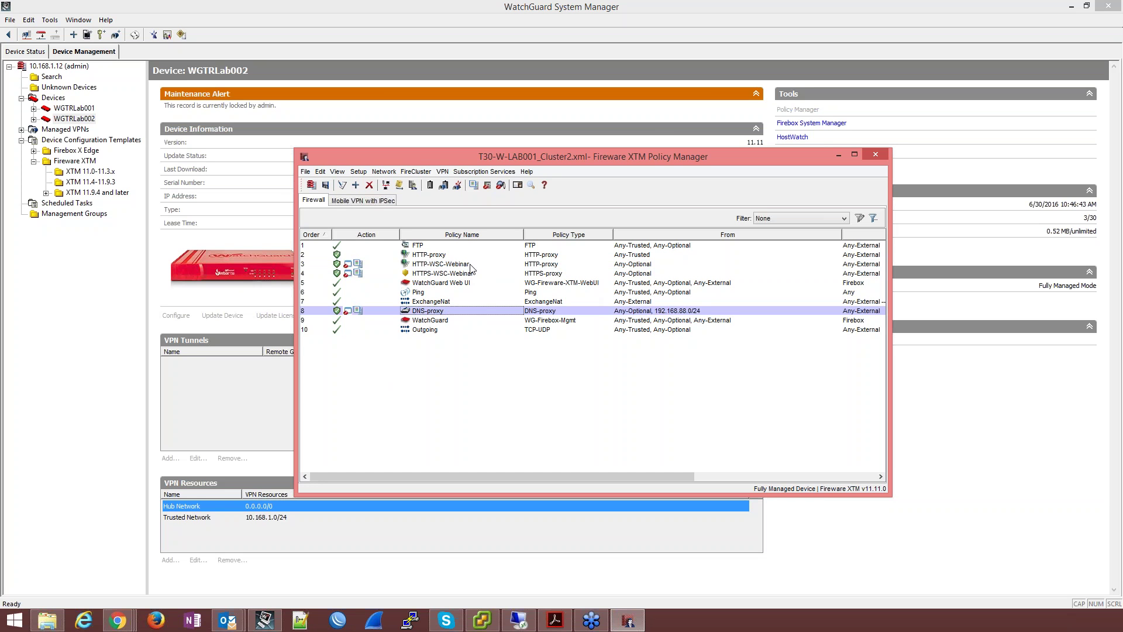
pyautogui.click(873, 156)
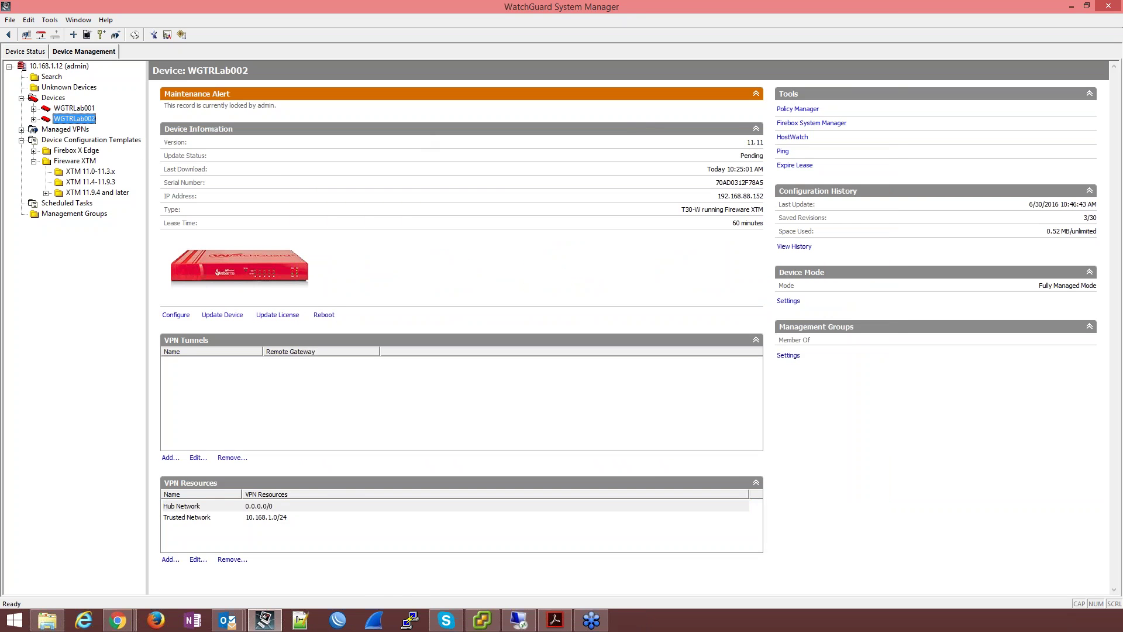
pyautogui.click(74, 107)
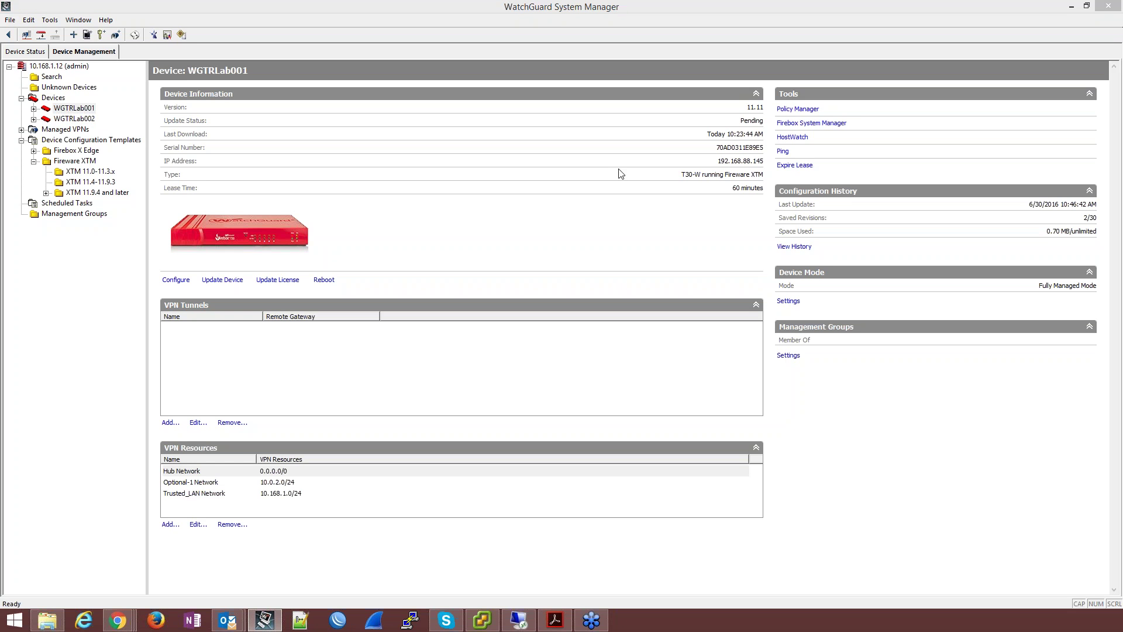
# Step: Confirm WGTRLab001's DNS-proxy sources are Any-Optional and 192.168.88.0/24, then close Policy Manager
pyautogui.click(804, 114)
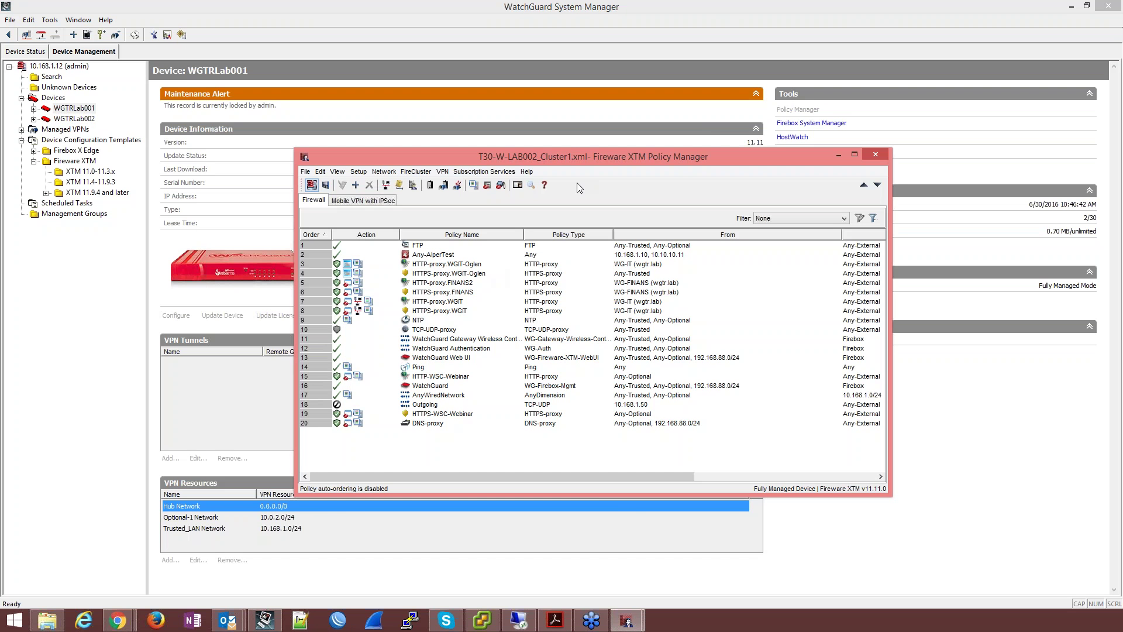
pyautogui.click(425, 426)
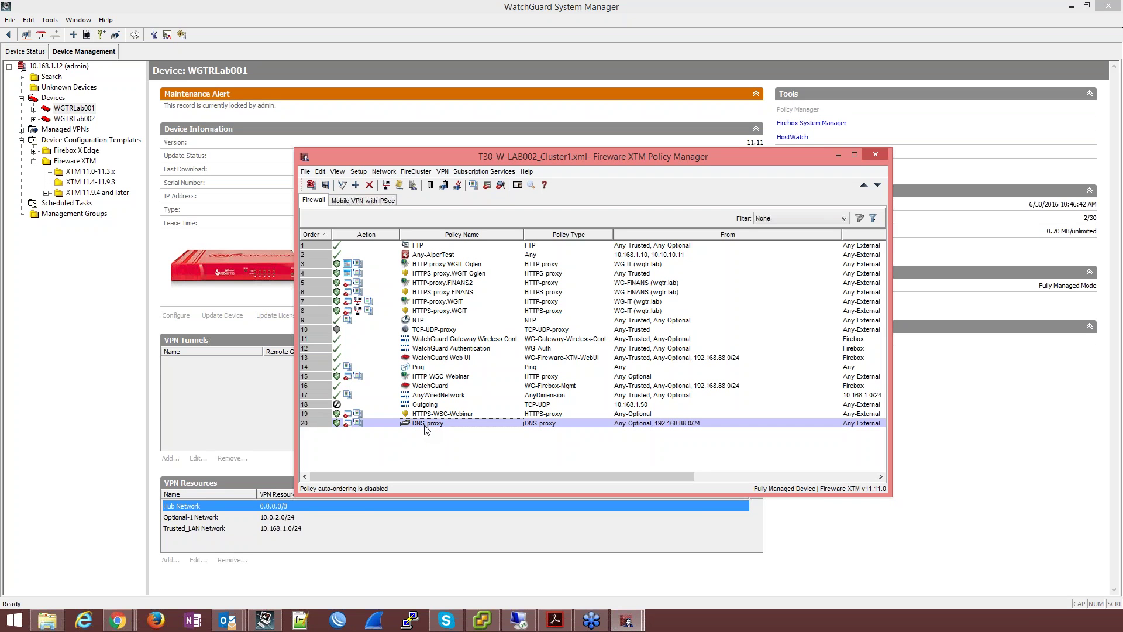
pyautogui.doubleClick(428, 423)
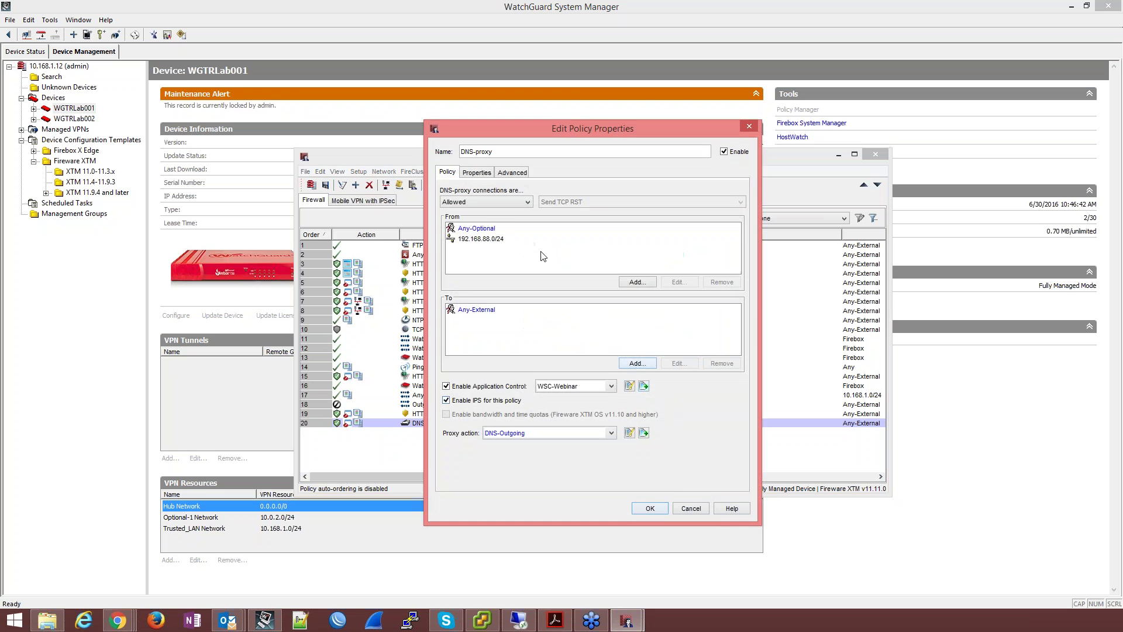
pyautogui.click(485, 229)
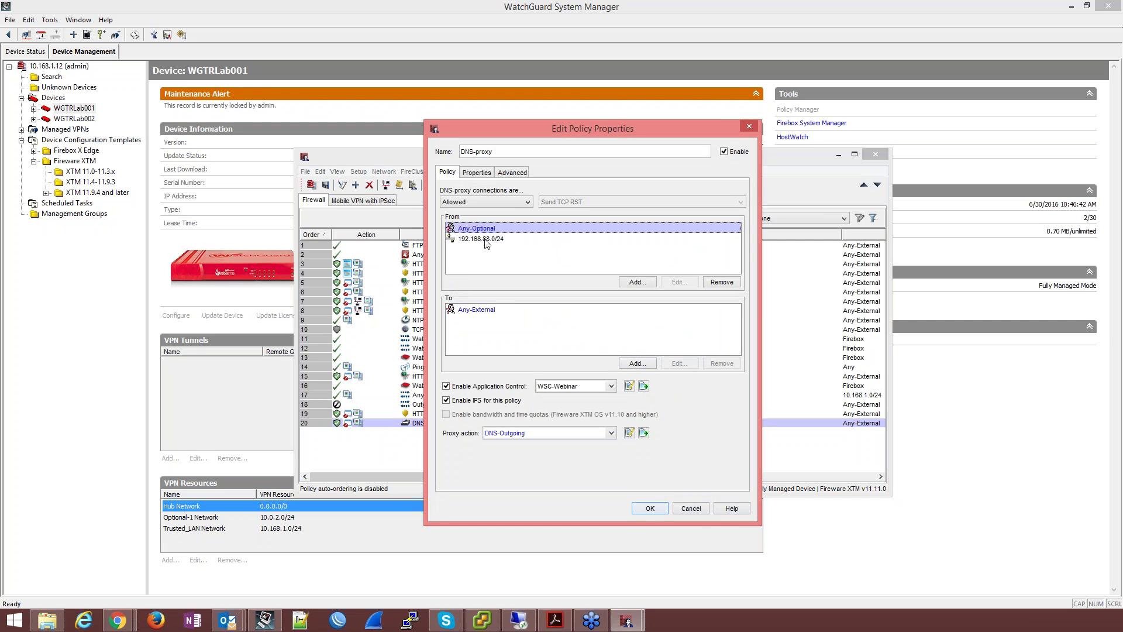
pyautogui.click(485, 241)
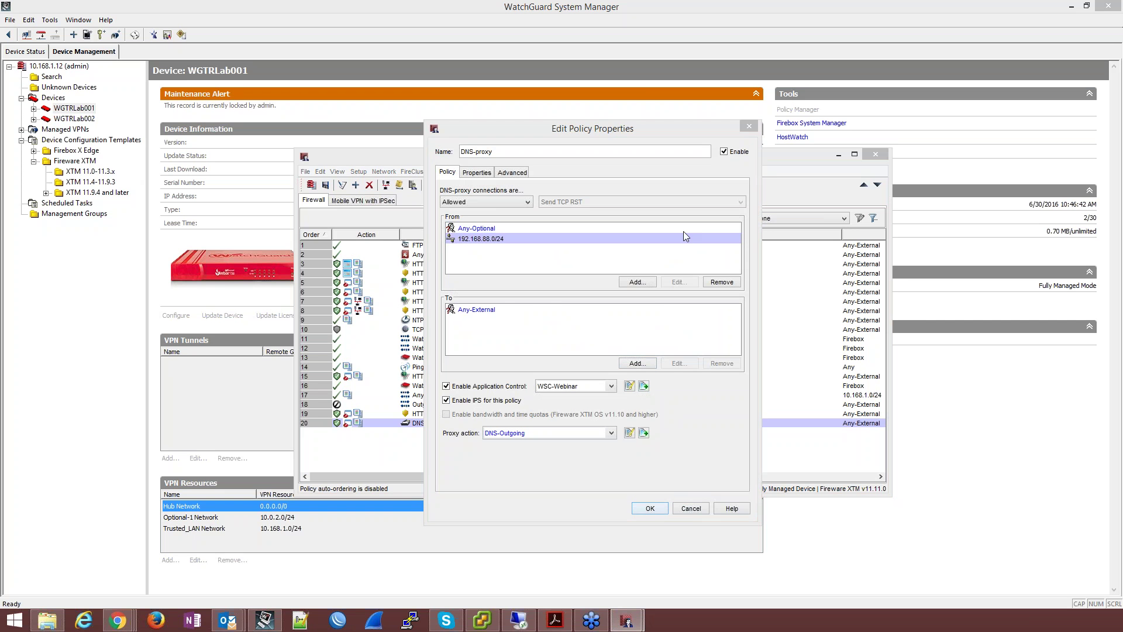
pyautogui.click(687, 505)
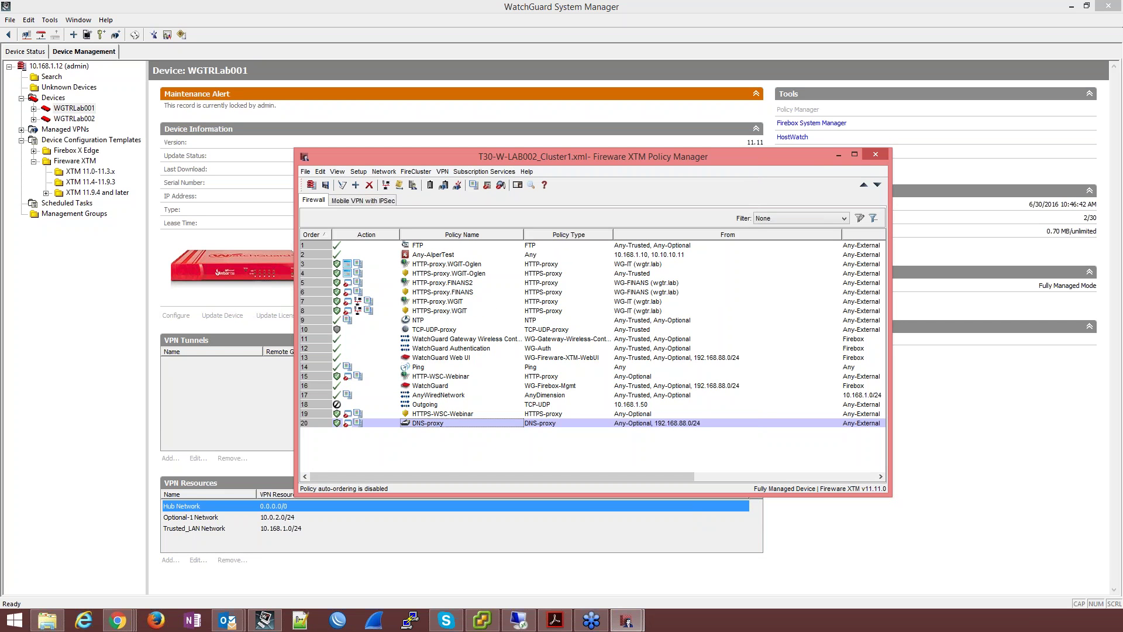
pyautogui.click(876, 154)
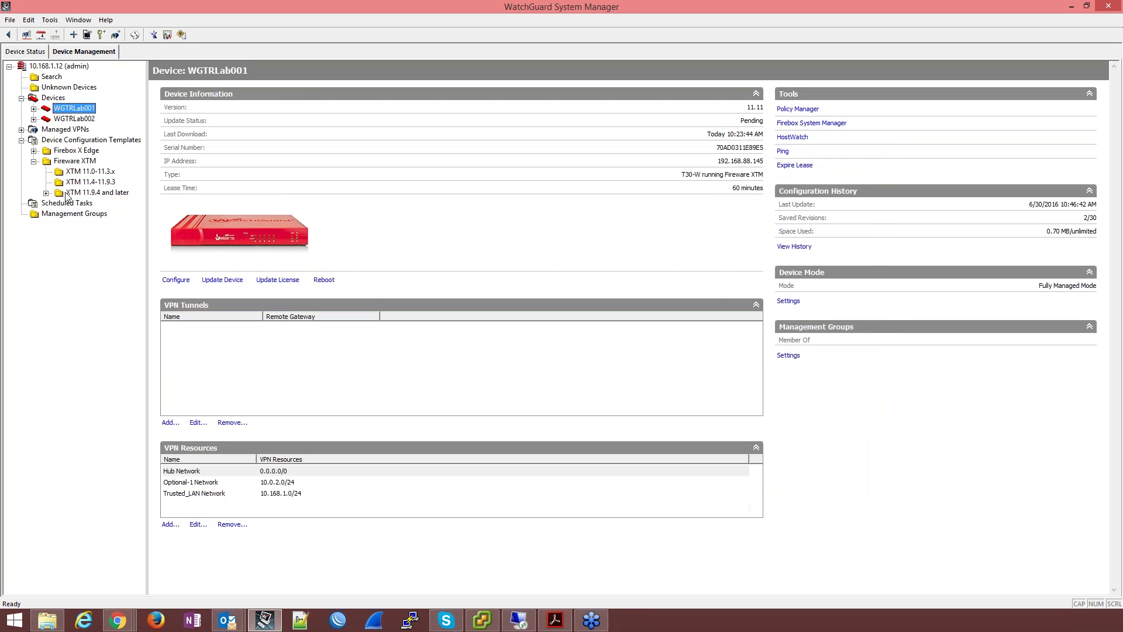
# Step: Apply the XTM 11.9.4 AdultBlock template to both Fireboxes immediately, then check Scheduled Tasks
pyautogui.click(91, 193)
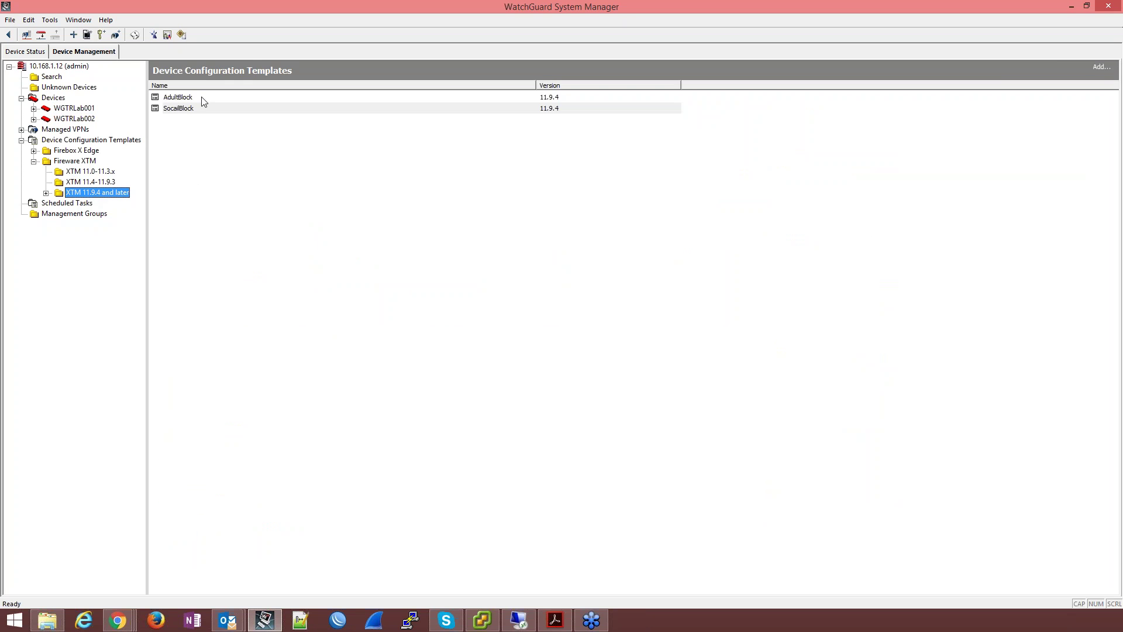
pyautogui.rightClick(201, 97)
pyautogui.click(221, 105)
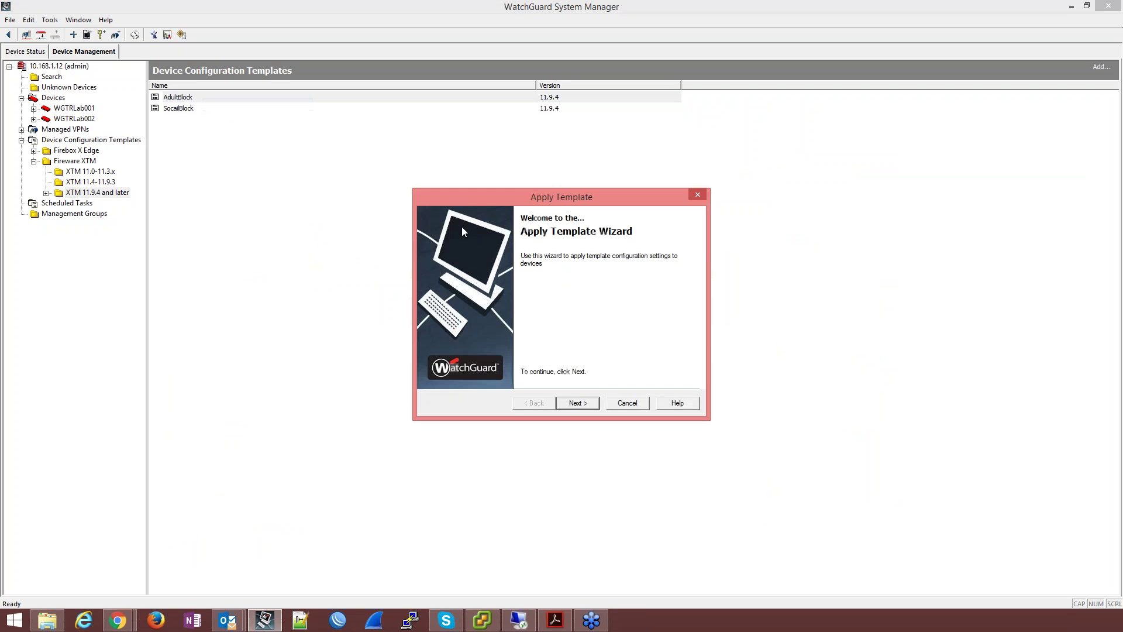
pyautogui.click(577, 403)
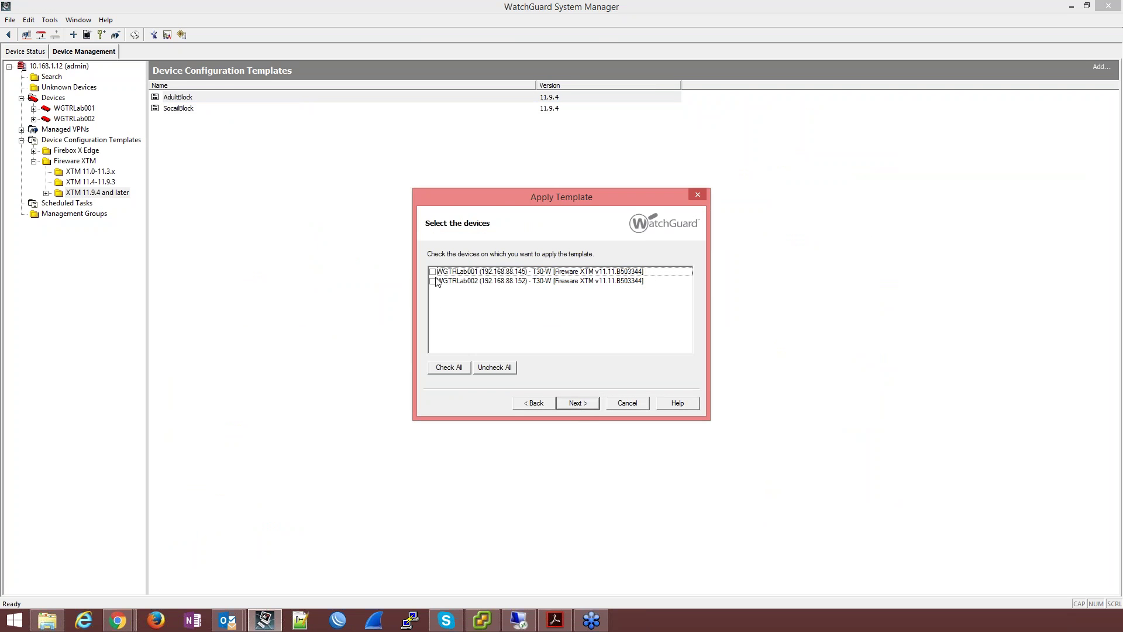
pyautogui.click(449, 367)
pyautogui.click(588, 403)
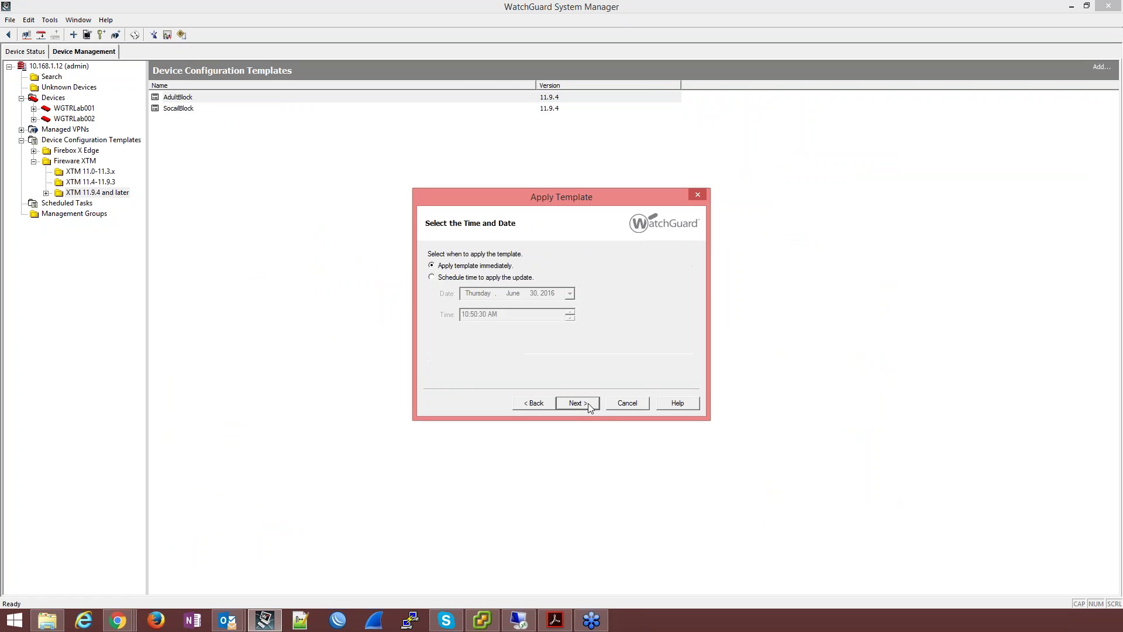
pyautogui.click(588, 403)
pyautogui.click(588, 404)
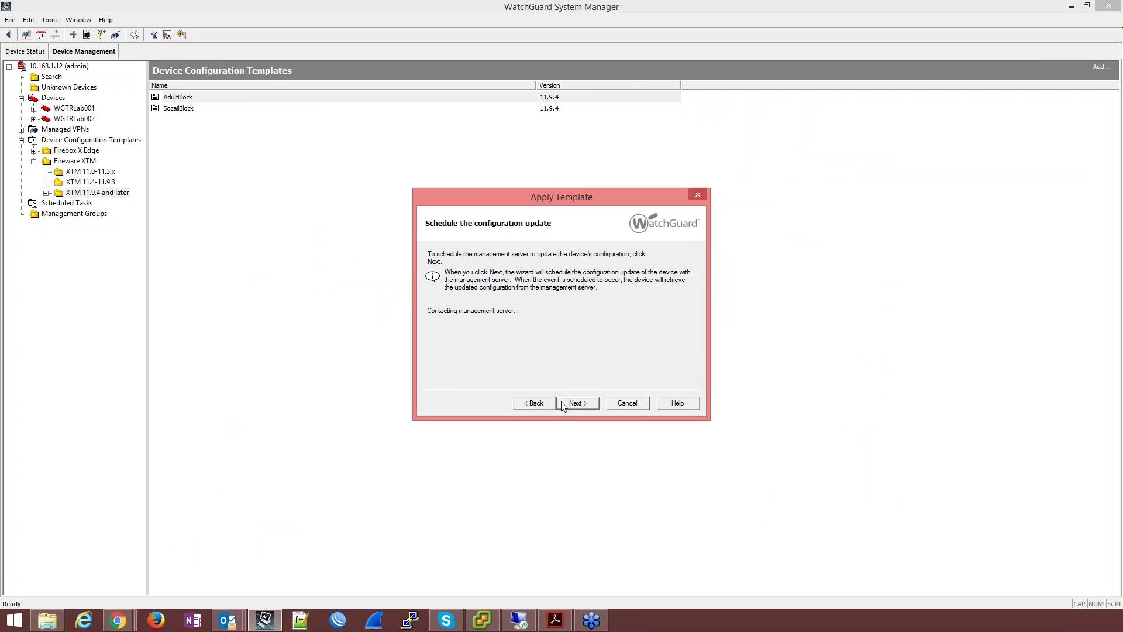
pyautogui.click(563, 405)
pyautogui.click(563, 404)
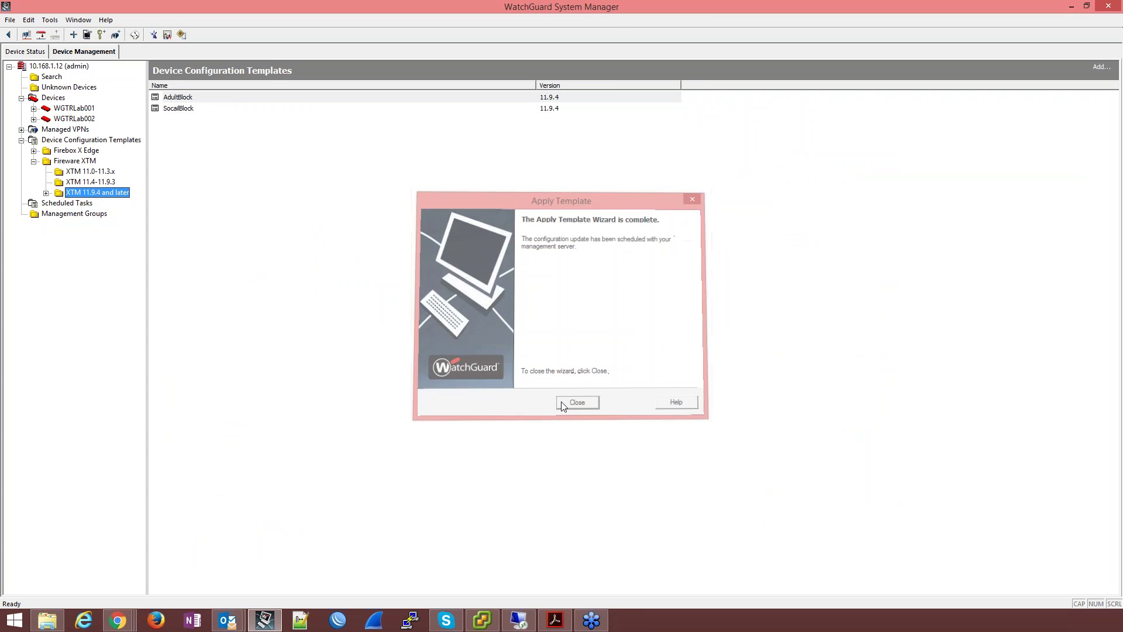
pyautogui.click(89, 204)
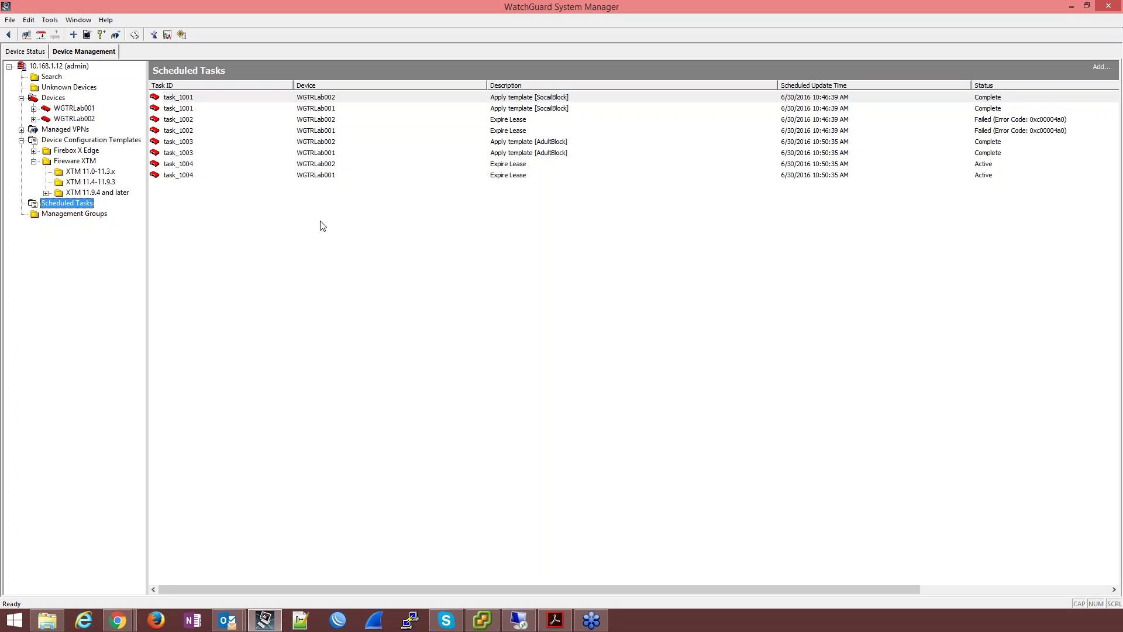
# Step: Open WGTRLab001's device page and its Policy Manager, then switch to WGTRLab002's page
pyautogui.click(57, 99)
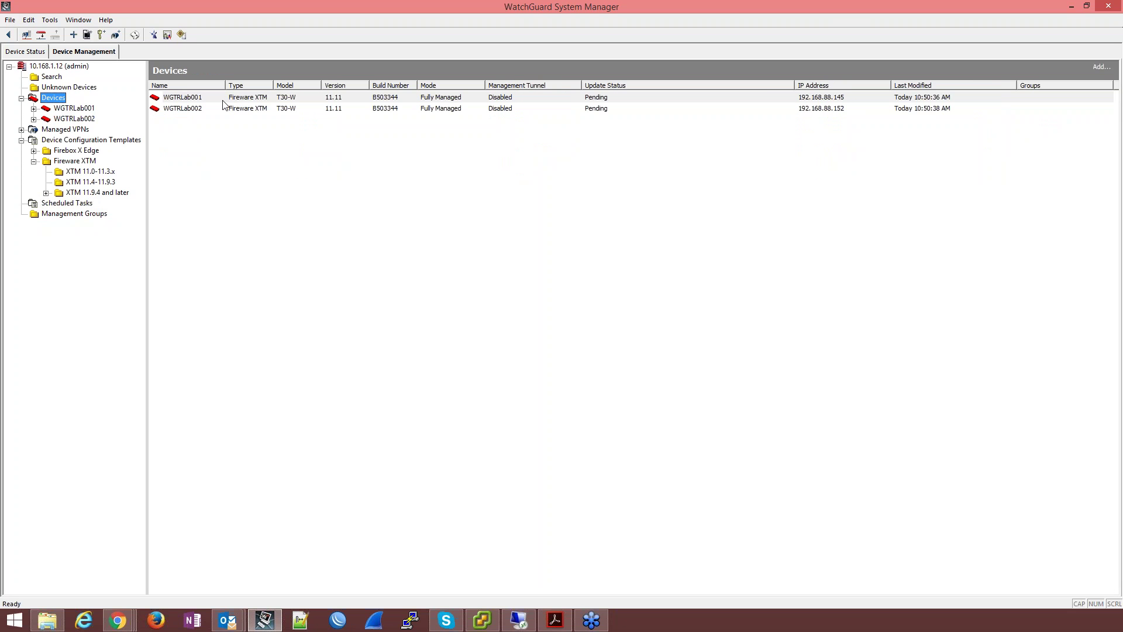
pyautogui.rightClick(224, 103)
pyautogui.click(251, 109)
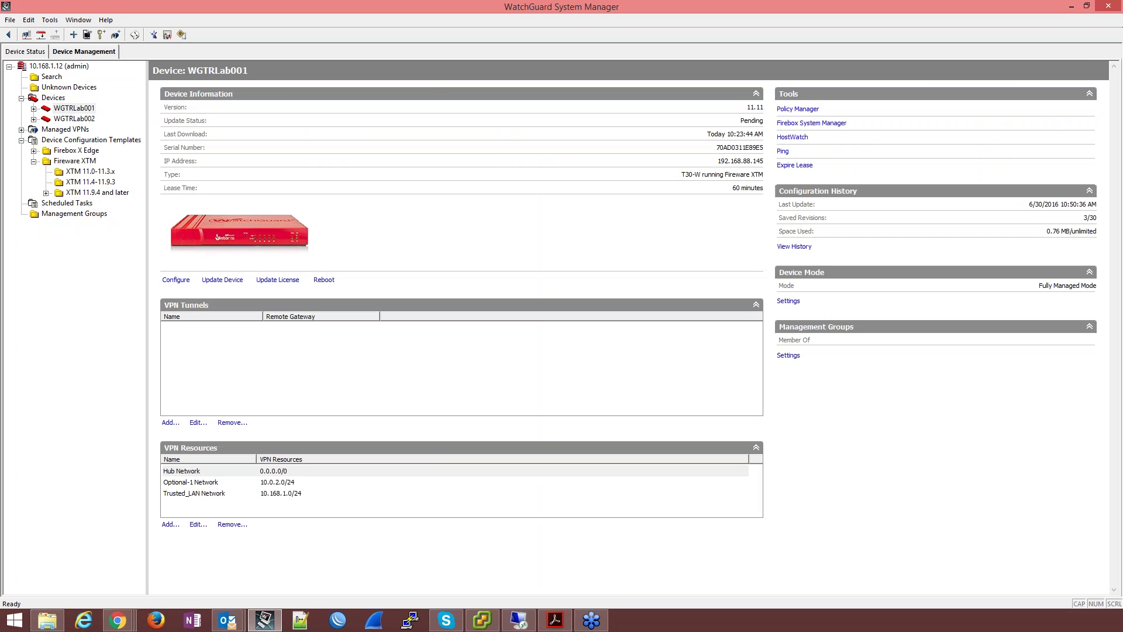
pyautogui.click(800, 111)
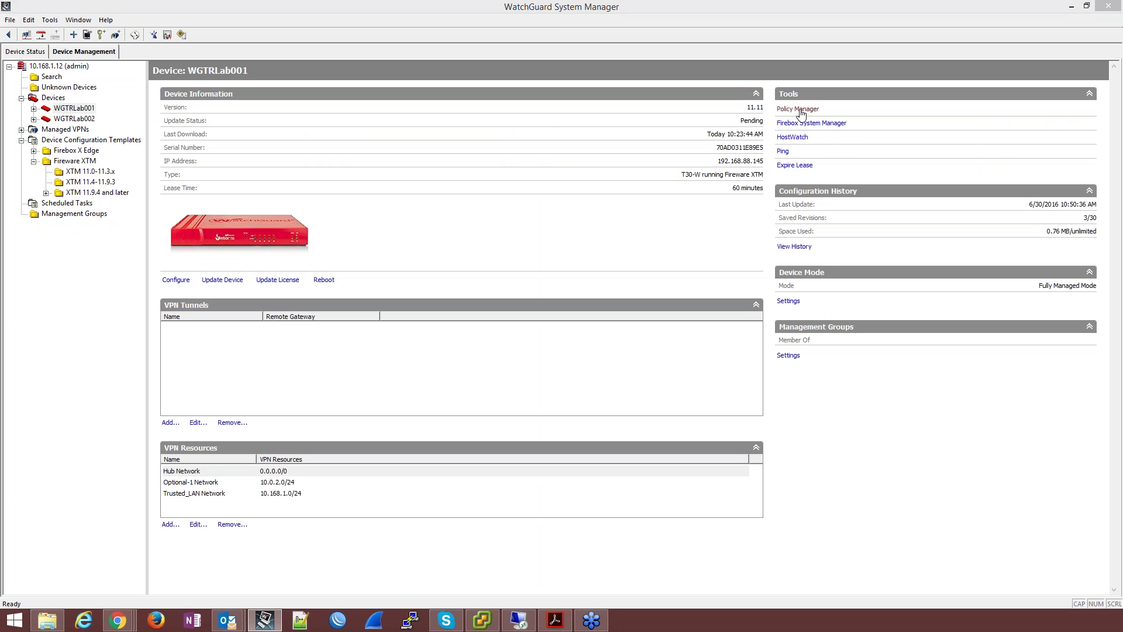
pyautogui.click(61, 120)
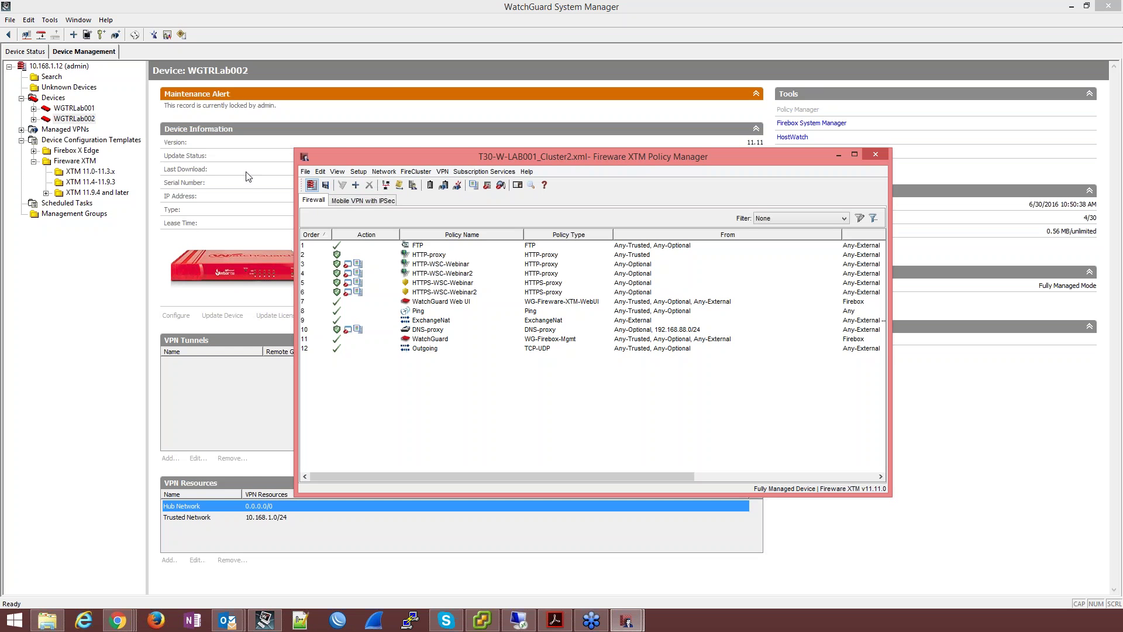
# Step: Compare both devices' HTTP/HTTPS-WSC-Webinar2 policies side by side, then return to WGTRLab002's page
pyautogui.click(468, 274)
pyautogui.click(467, 293)
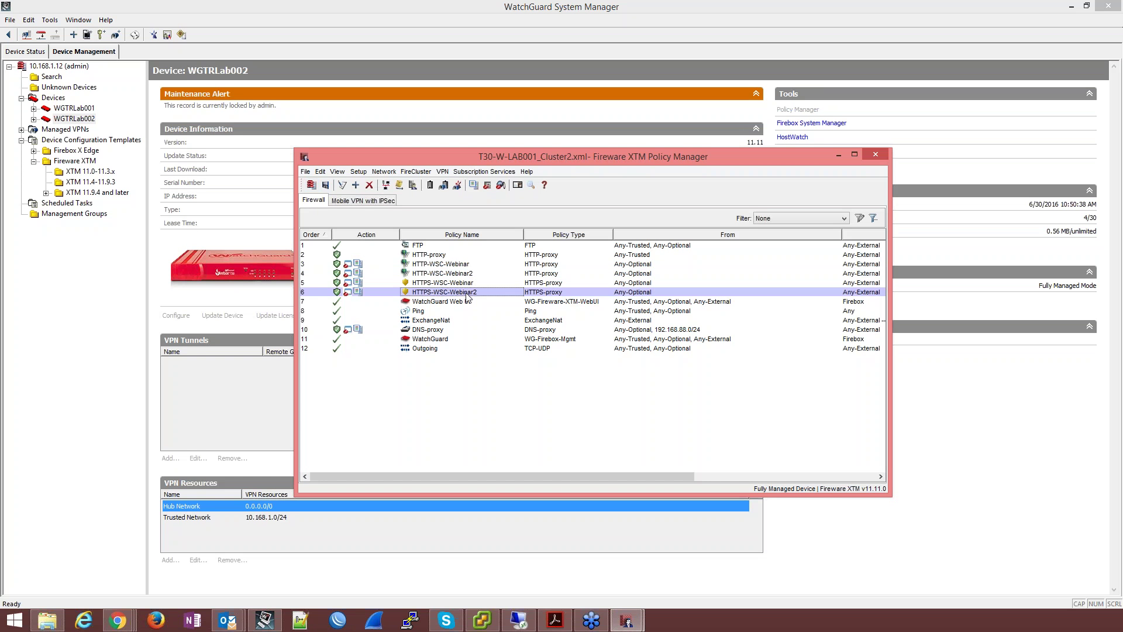
pyautogui.moveTo(476, 157); pyautogui.dragTo(711, 143)
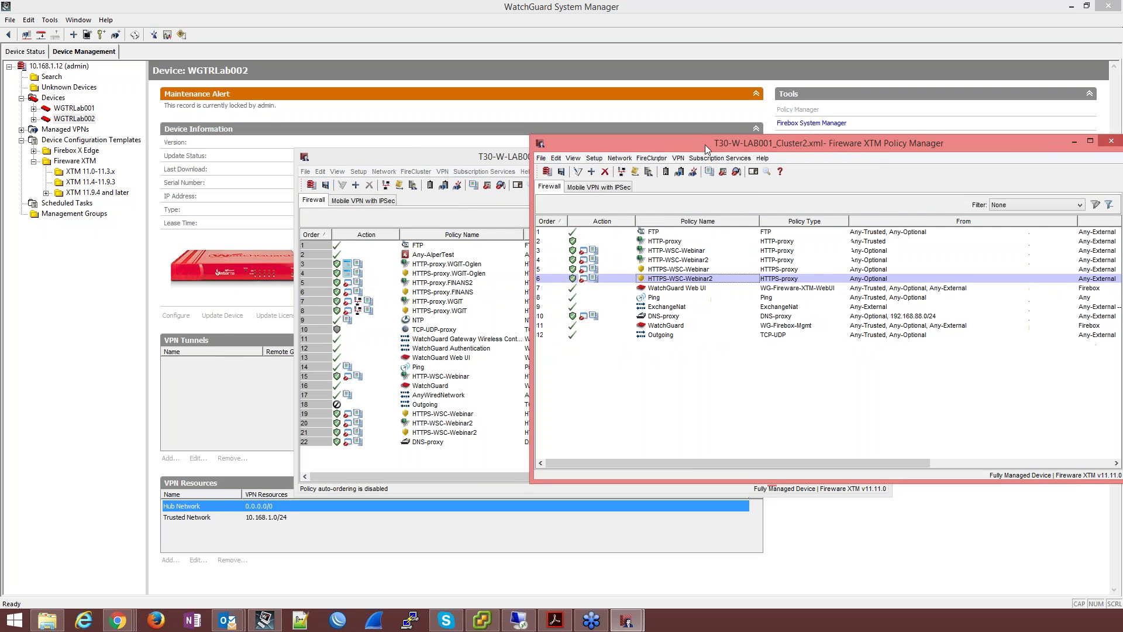
pyautogui.moveTo(480, 165); pyautogui.dragTo(275, 97)
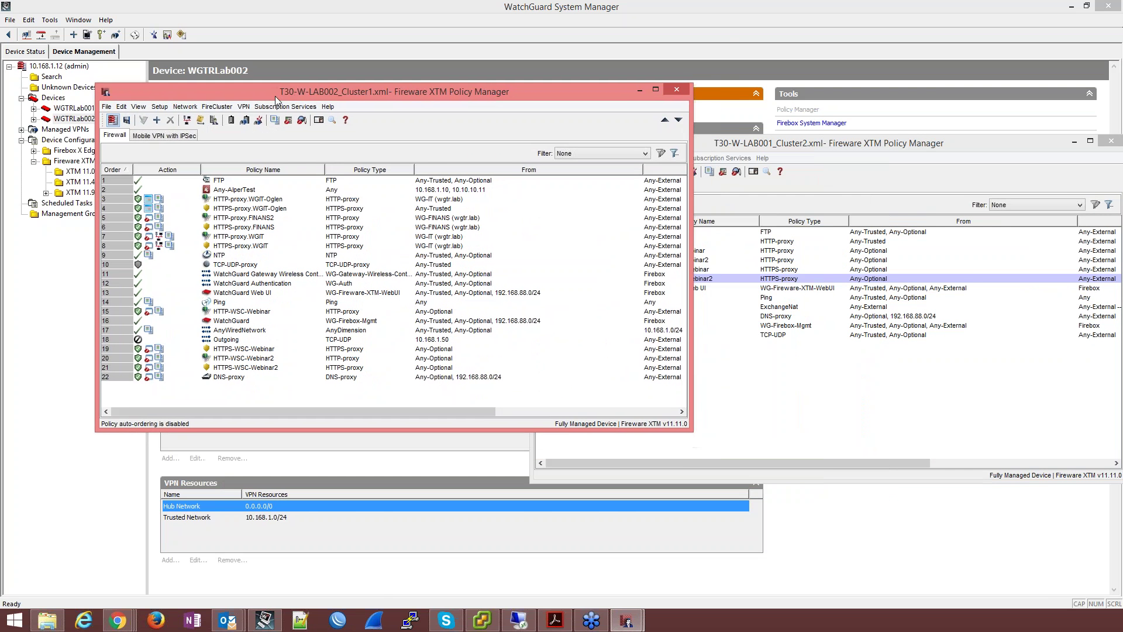
pyautogui.click(245, 355)
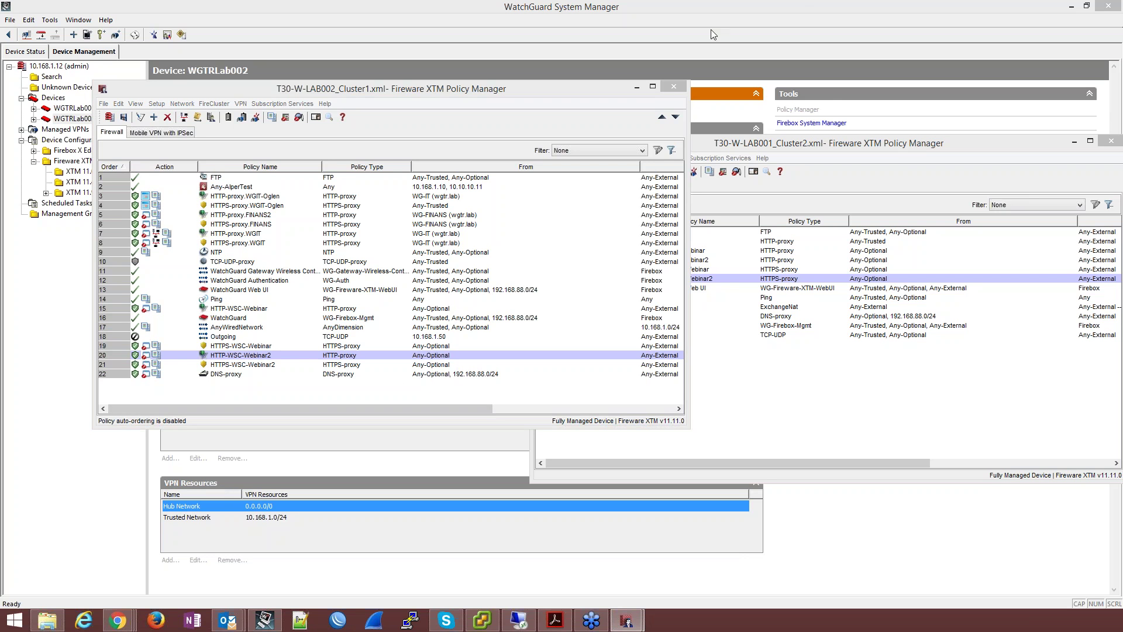
pyautogui.click(676, 87)
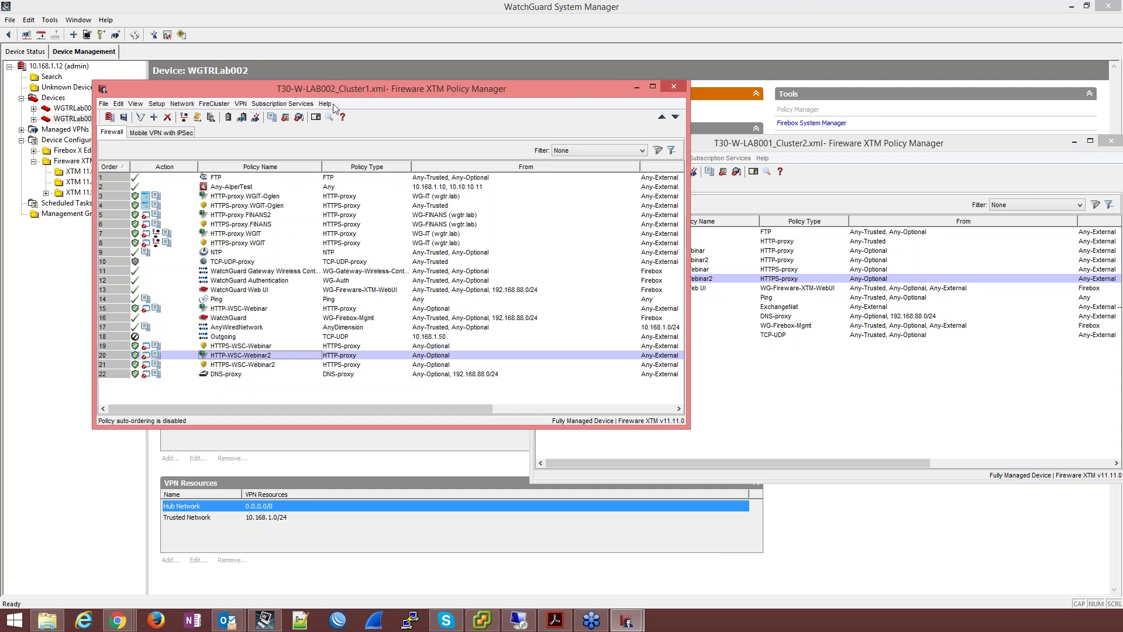
pyautogui.click(344, 51)
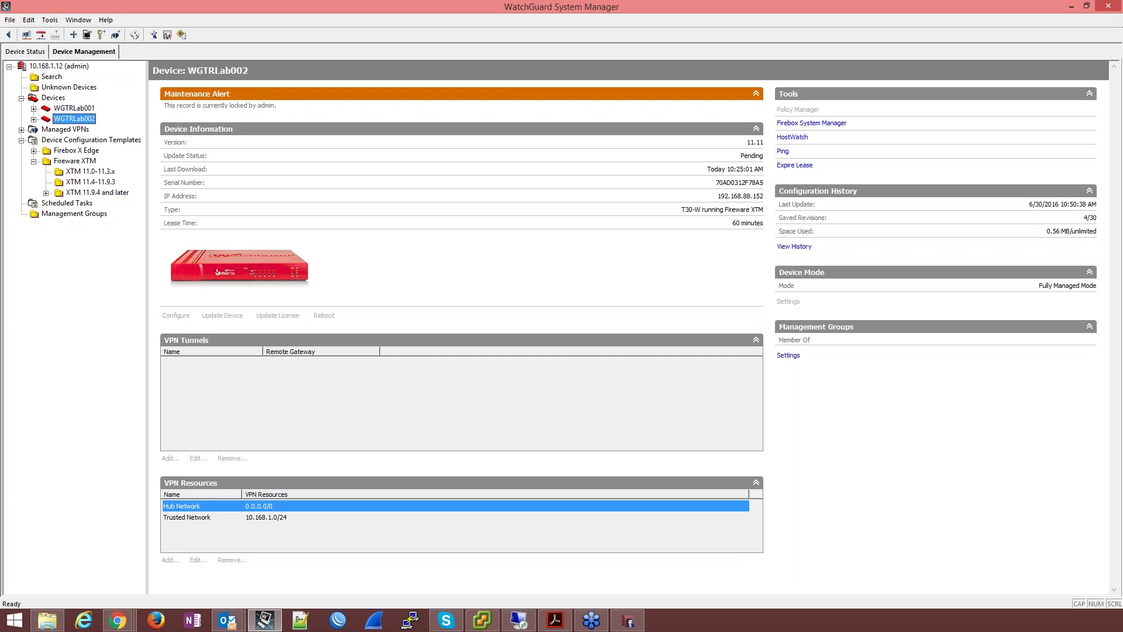
# Step: Open the XTM 11.9.4 AdultBlock template in Policy Manager, cancelling an accidental Remove
pyautogui.click(91, 192)
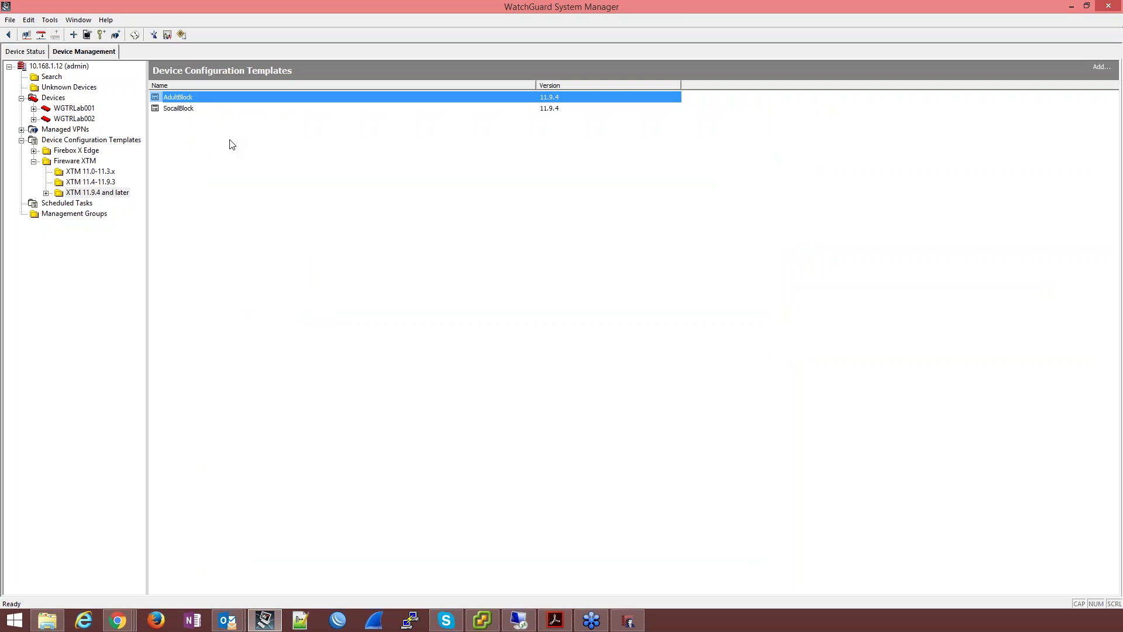
pyautogui.rightClick(209, 99)
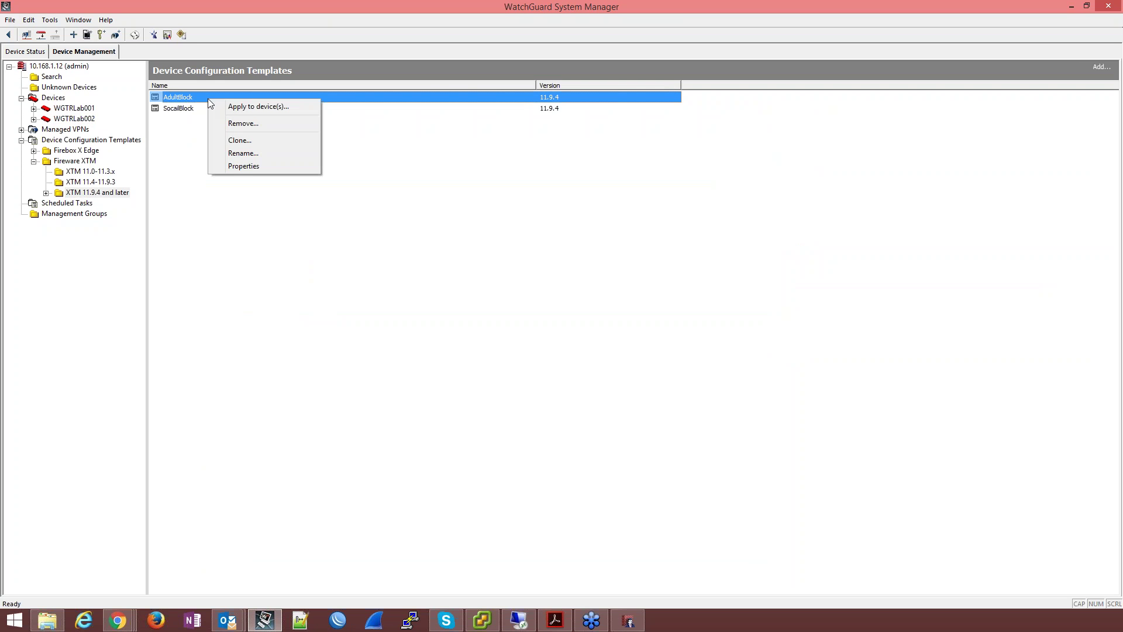
pyautogui.click(246, 124)
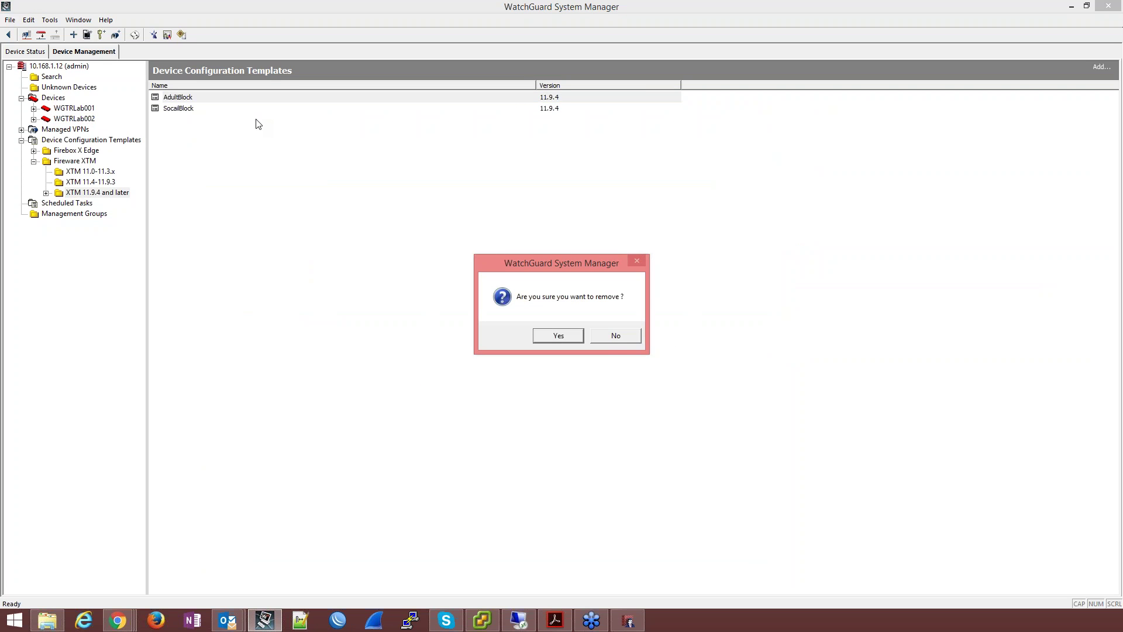
pyautogui.click(617, 336)
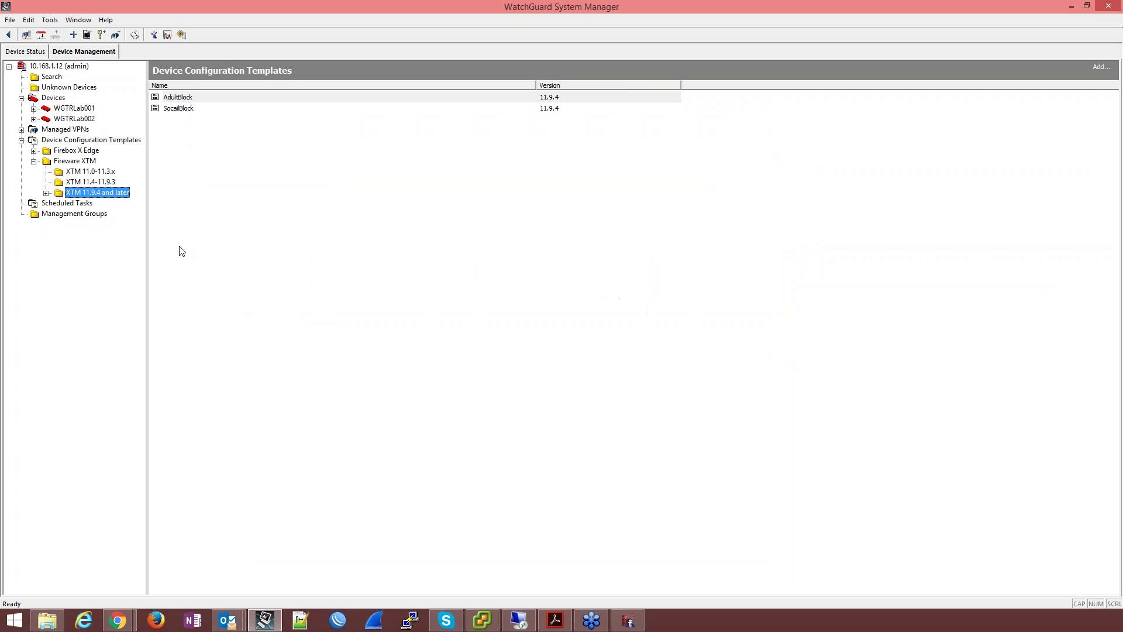
pyautogui.rightClick(194, 98)
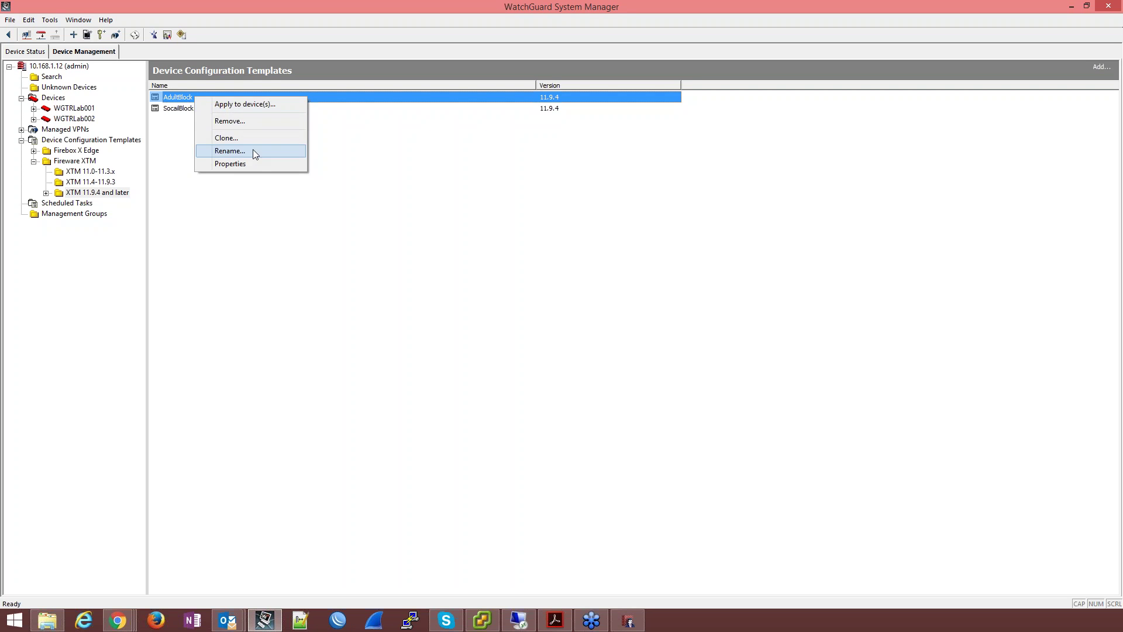
pyautogui.click(255, 164)
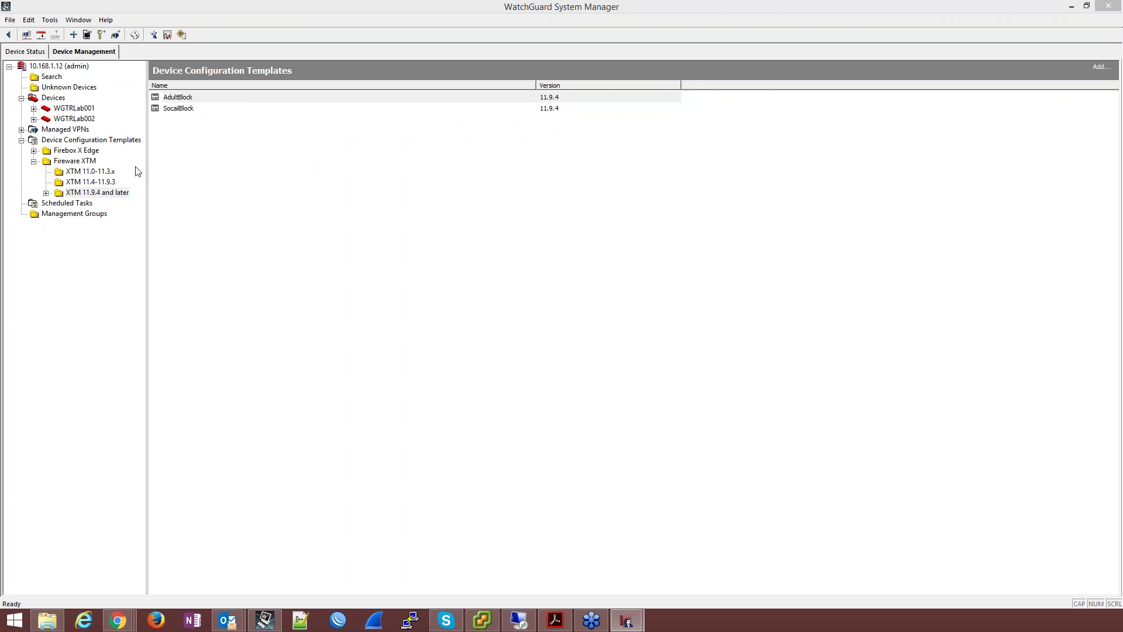
pyautogui.moveTo(313, 90); pyautogui.dragTo(583, 124)
# Step: In AdultBlock's DNS-proxy policy, replace the 192.168.88.0/24 source with Any-Trusted
pyautogui.click(496, 230)
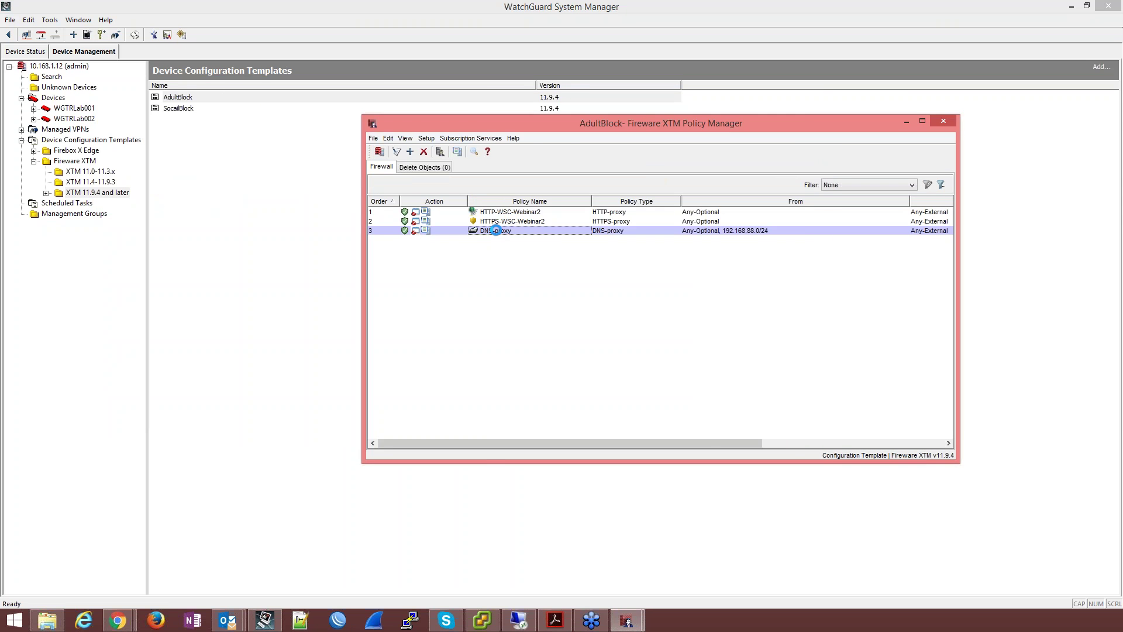
pyautogui.doubleClick(496, 231)
pyautogui.click(561, 228)
pyautogui.click(800, 272)
pyautogui.click(709, 271)
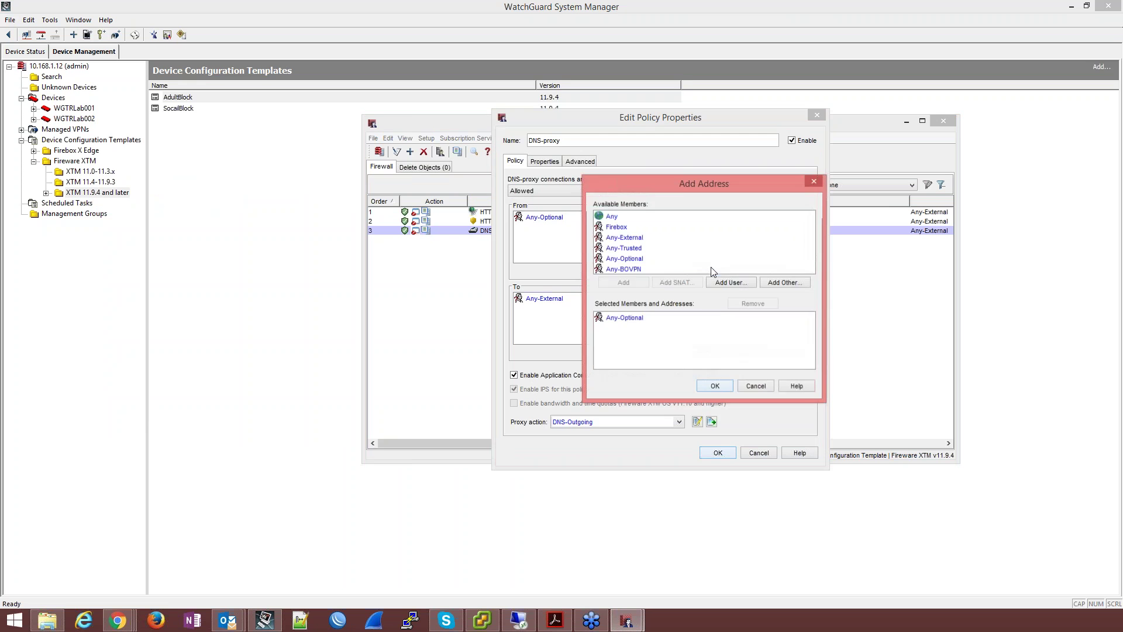
pyautogui.doubleClick(633, 248)
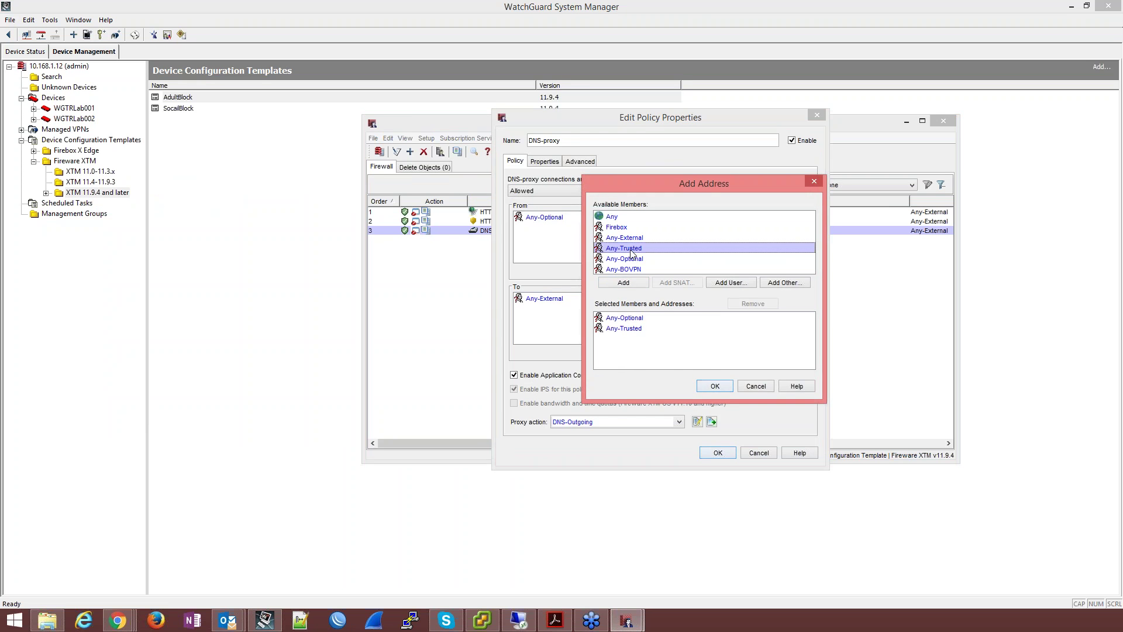
pyautogui.click(715, 386)
pyautogui.click(718, 452)
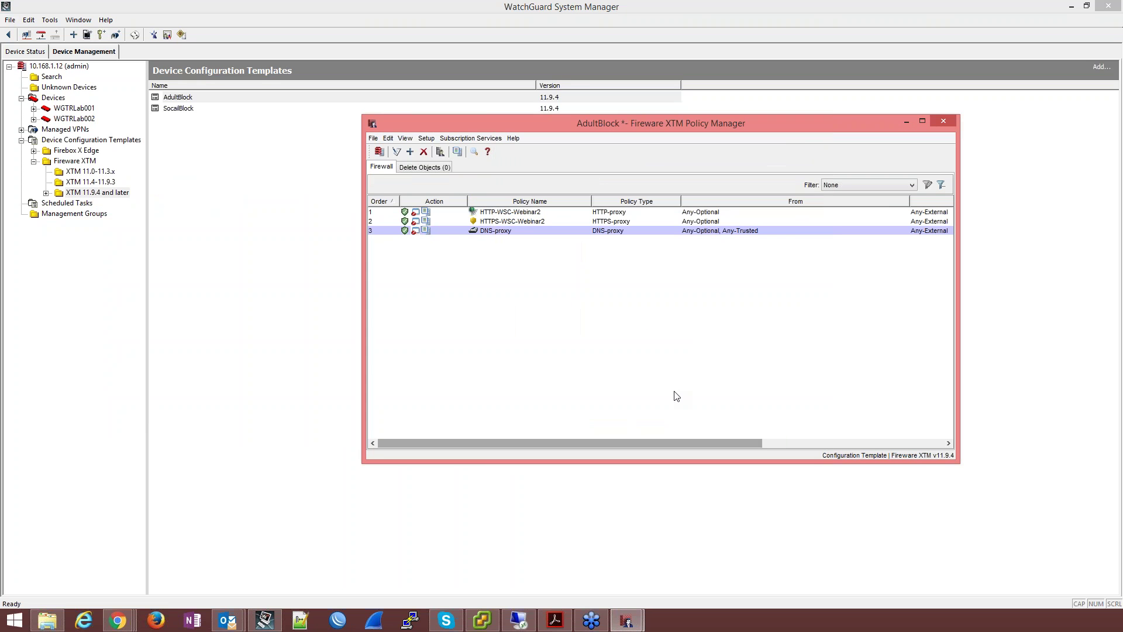
# Step: Save the template to the Management Server with comment '2' and close the template editor
pyautogui.click(379, 152)
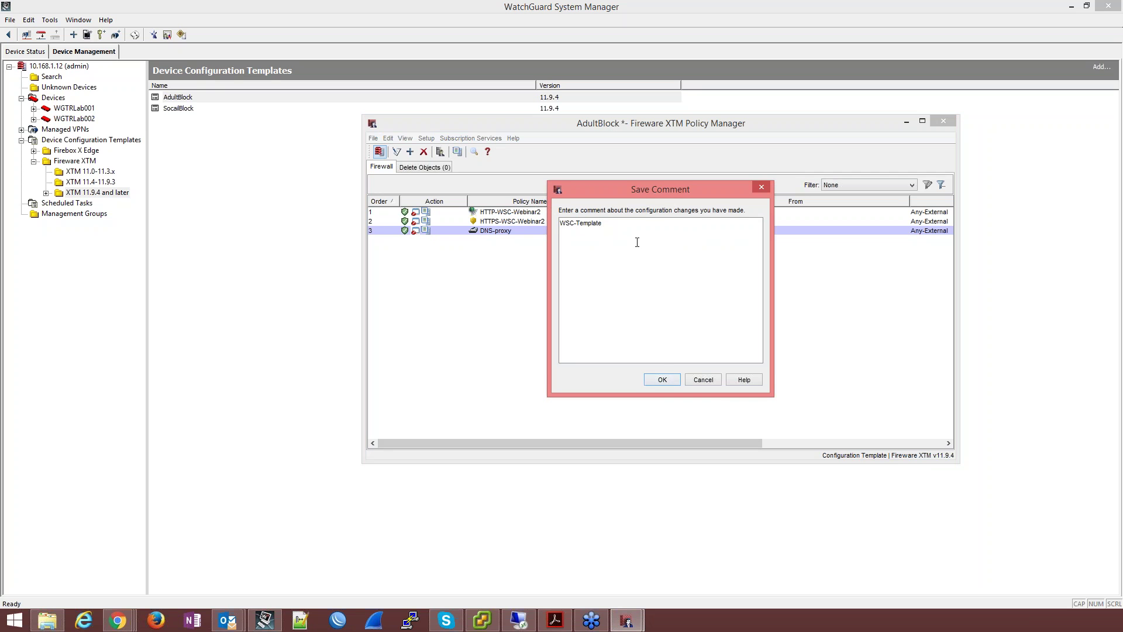
pyautogui.press('Return')
pyautogui.write('2')
pyautogui.click(659, 382)
pyautogui.click(659, 307)
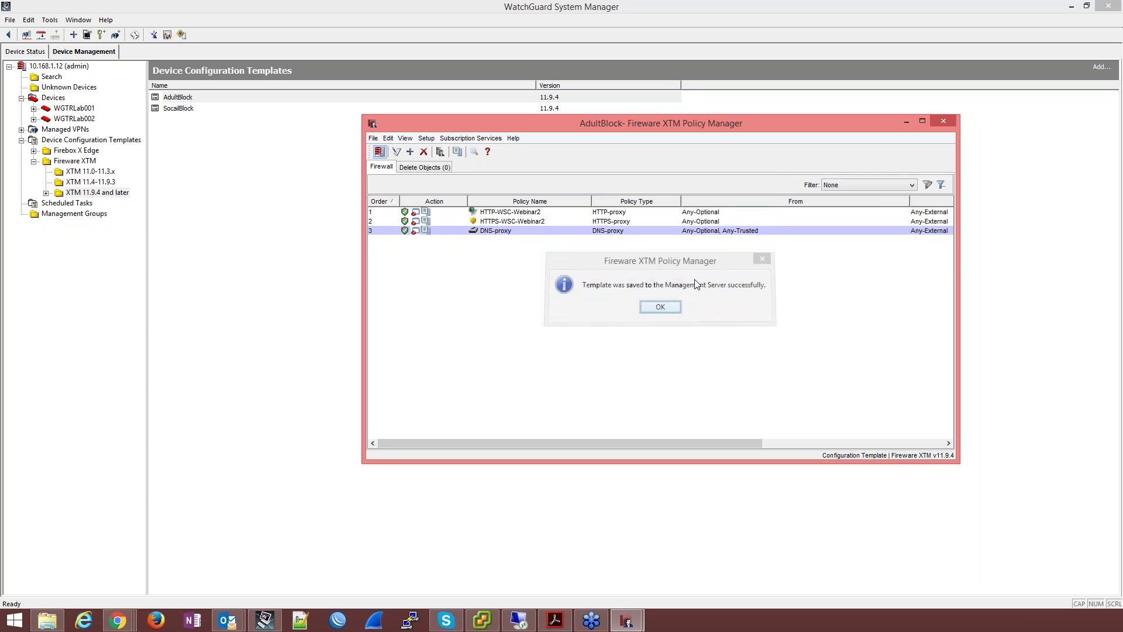
pyautogui.click(943, 121)
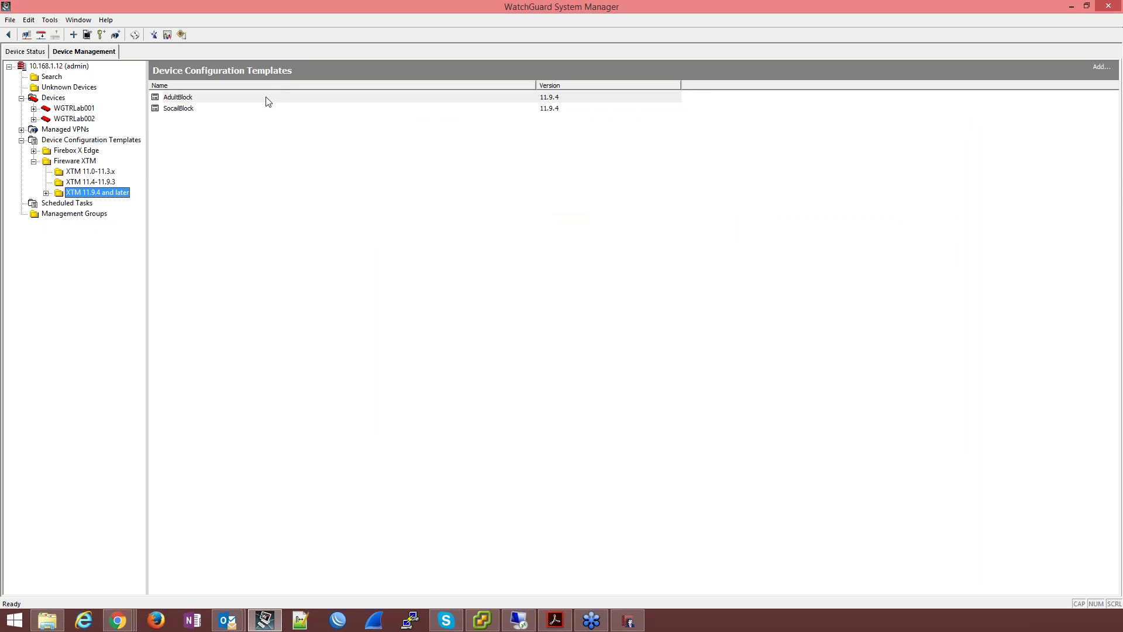
pyautogui.rightClick(266, 96)
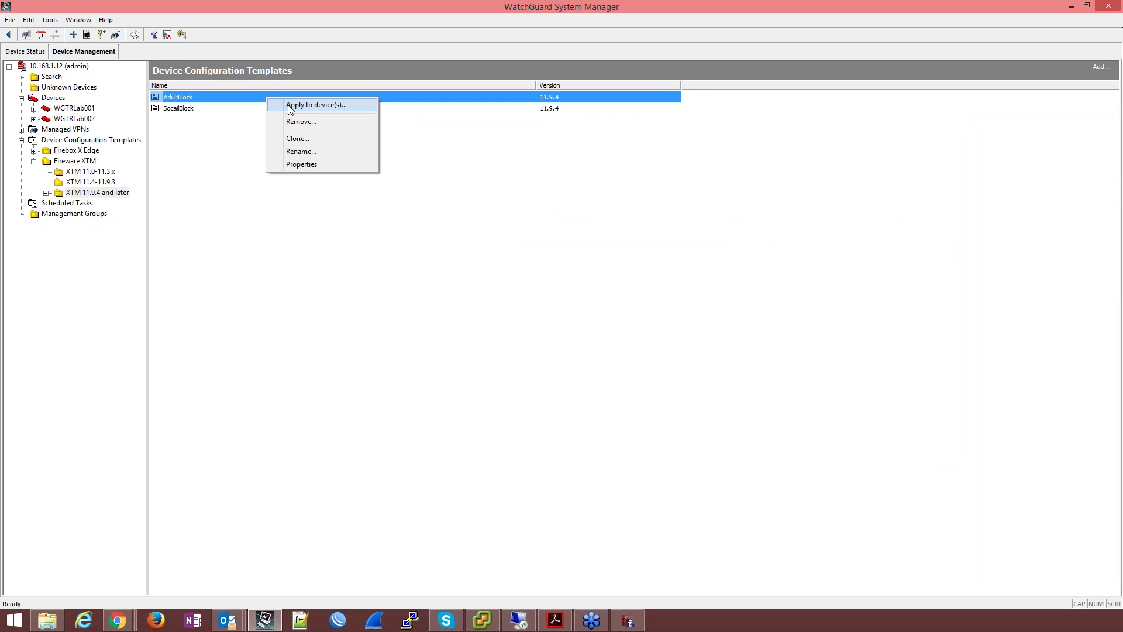
# Step: Apply AdultBlock to WGTRLab001 and WGTRLab002 with all available devices shown, finishing the wizard
pyautogui.click(290, 105)
pyautogui.click(577, 403)
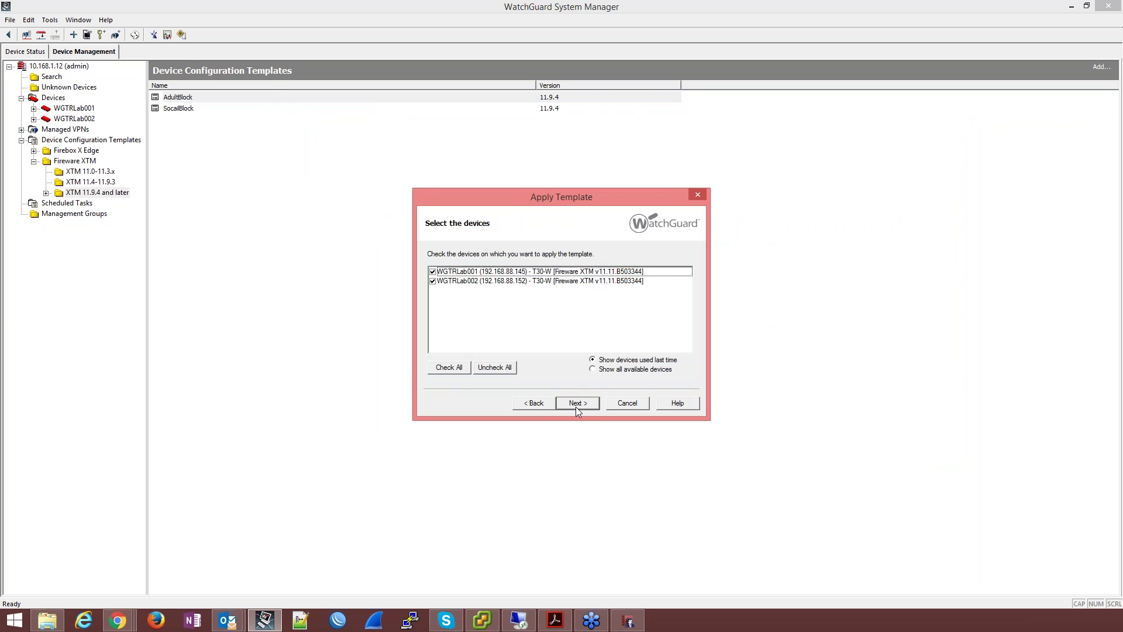
pyautogui.click(592, 369)
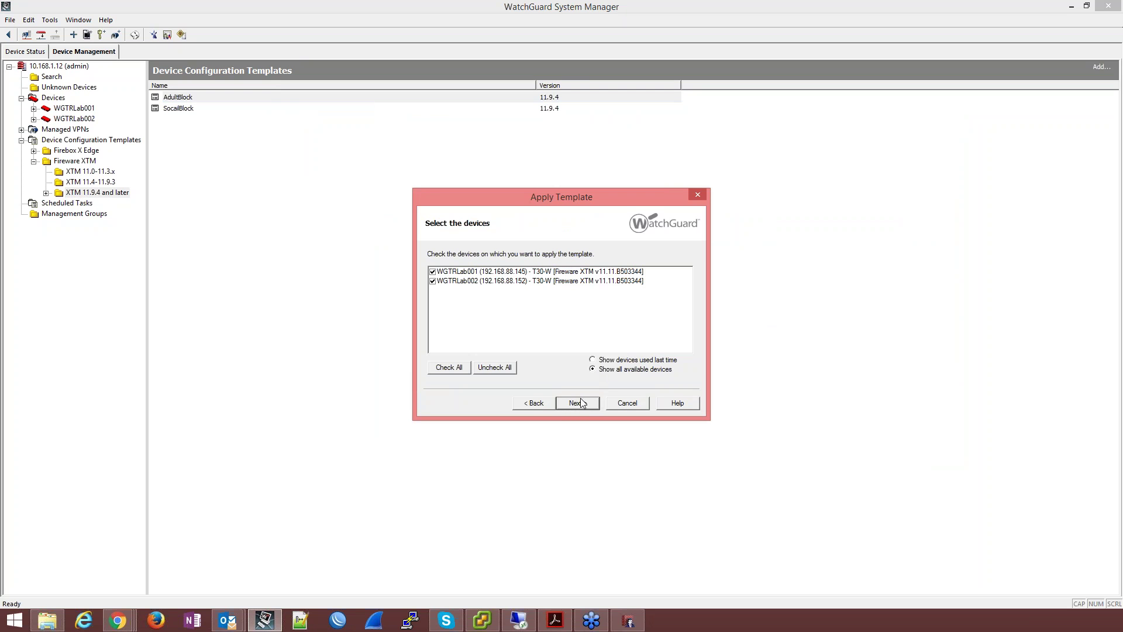
pyautogui.click(581, 406)
pyautogui.click(578, 403)
pyautogui.click(578, 404)
pyautogui.click(578, 404)
pyautogui.click(578, 404)
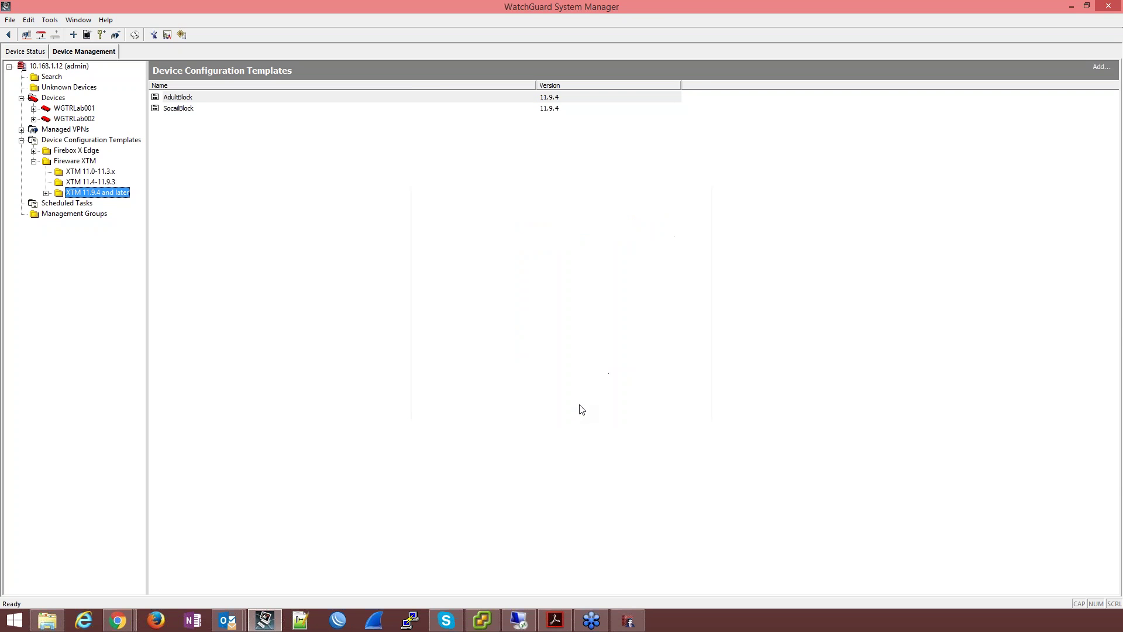
pyautogui.click(628, 620)
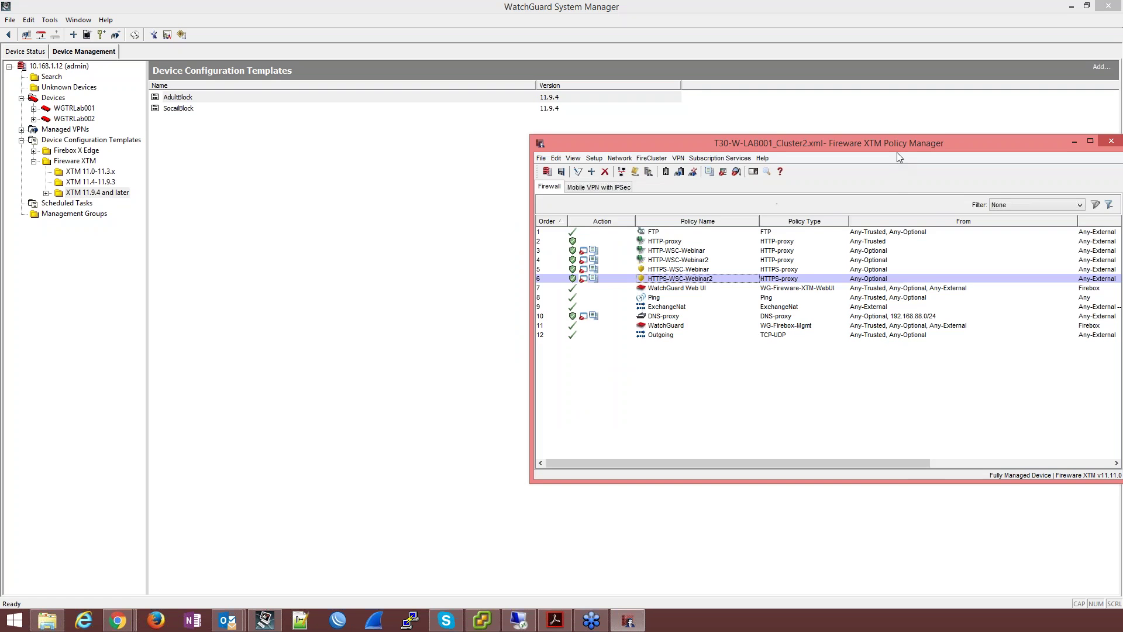
# Step: Close the LAB001 policy window and confirm the two AdultBlock apply-template tasks in Scheduled Tasks
pyautogui.moveTo(893, 148); pyautogui.dragTo(613, 134)
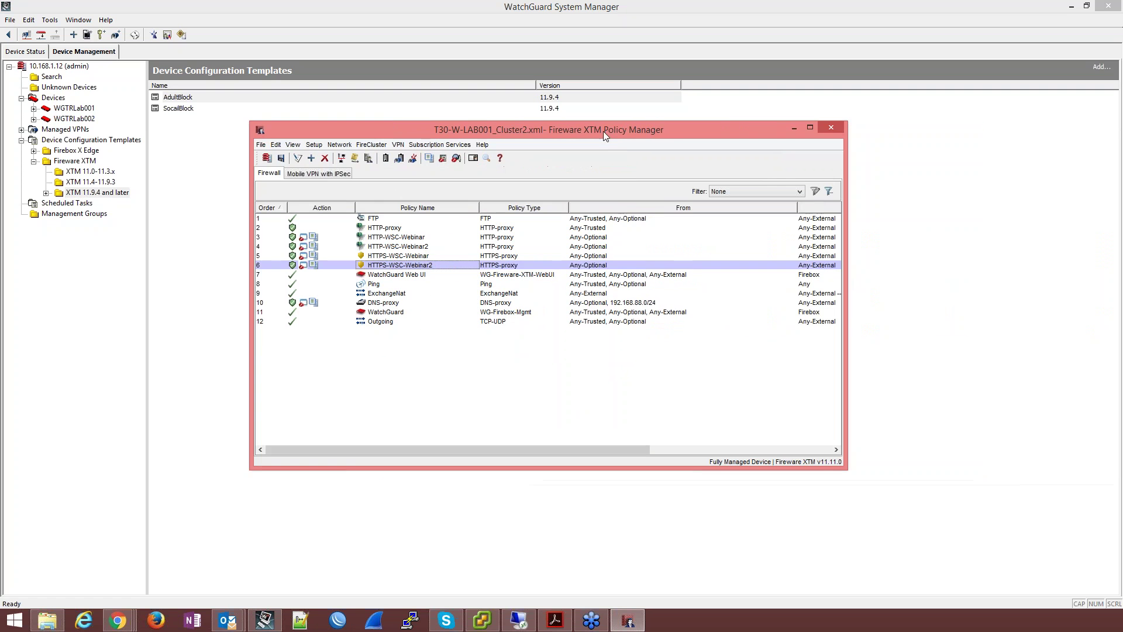
pyautogui.click(386, 304)
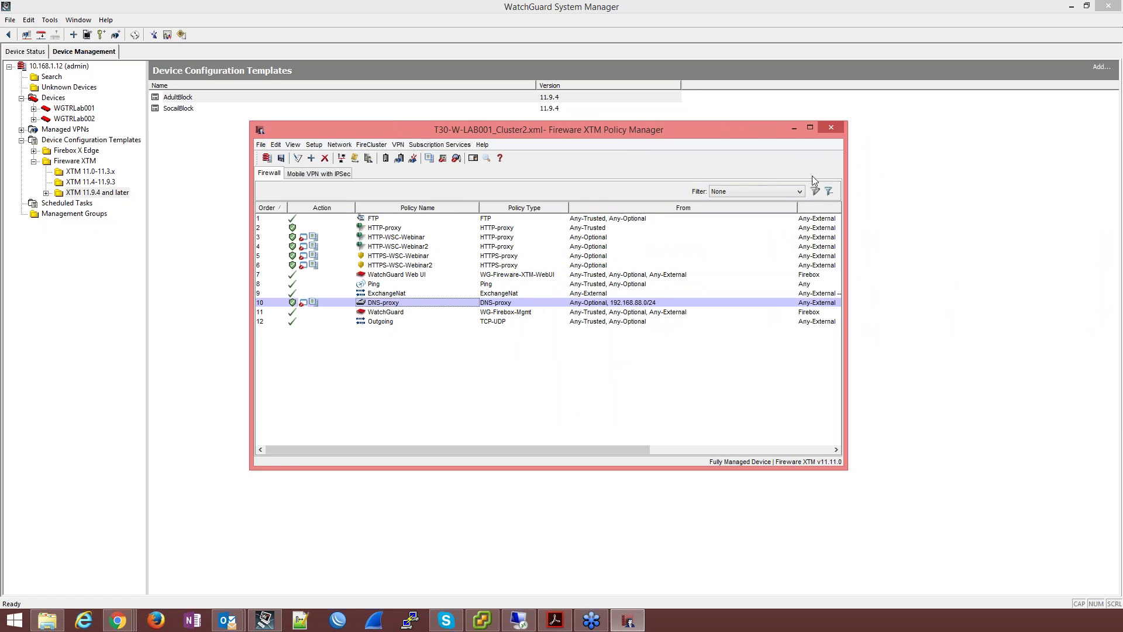
pyautogui.click(831, 128)
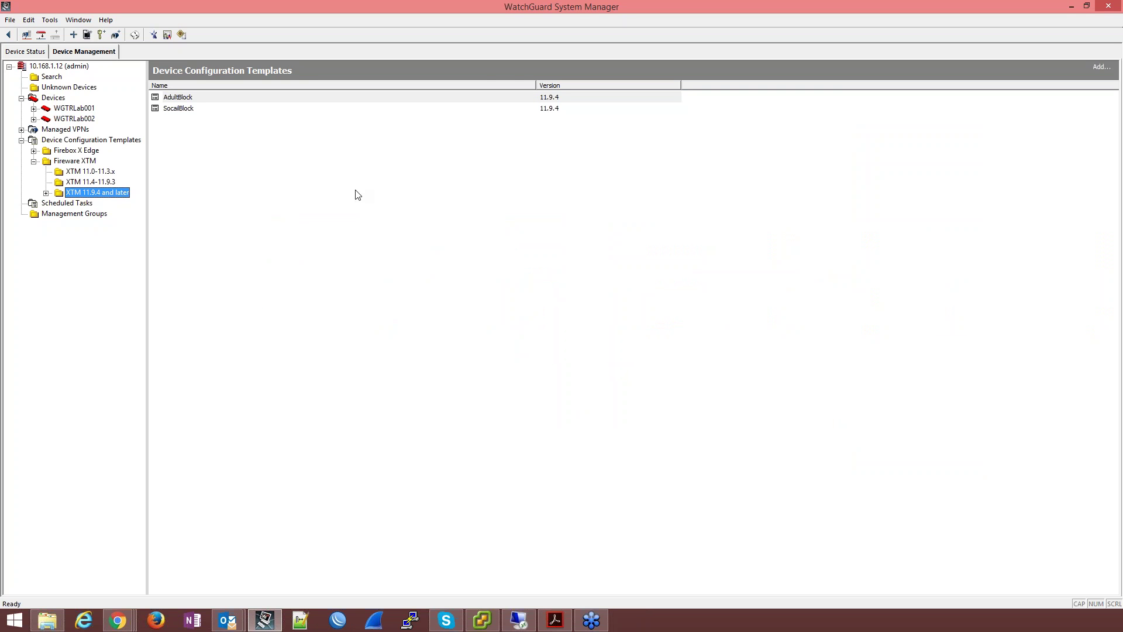
pyautogui.click(88, 204)
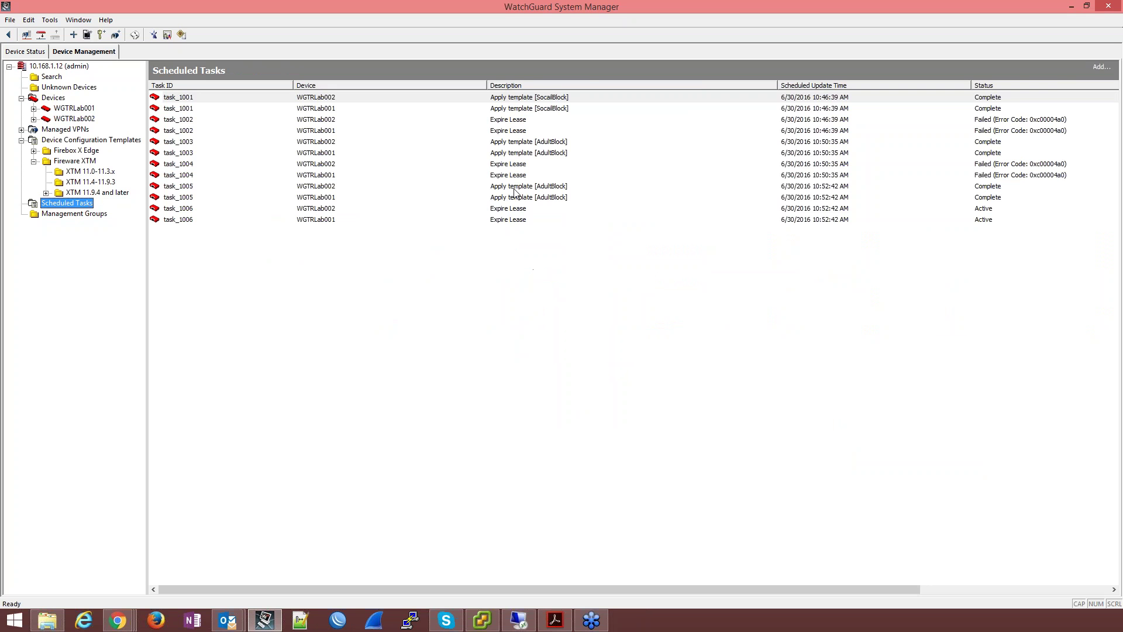
pyautogui.moveTo(515, 189); pyautogui.dragTo(622, 201)
# Step: Open the WGTRLab001 device details page from the managed Devices list
pyautogui.click(63, 100)
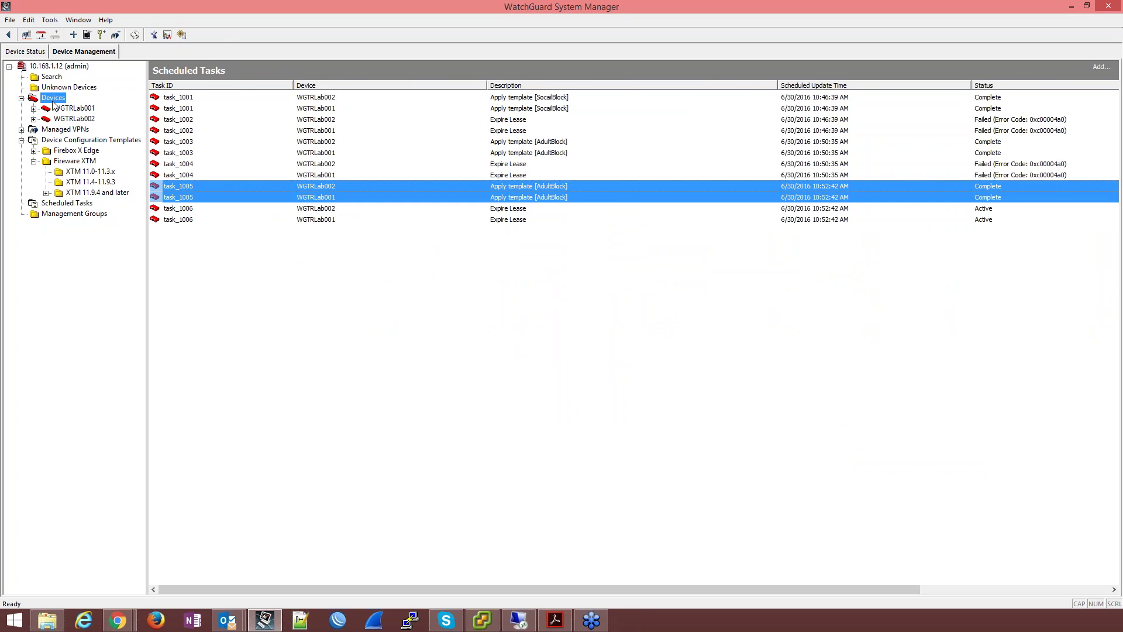
pyautogui.click(267, 102)
pyautogui.rightClick(267, 101)
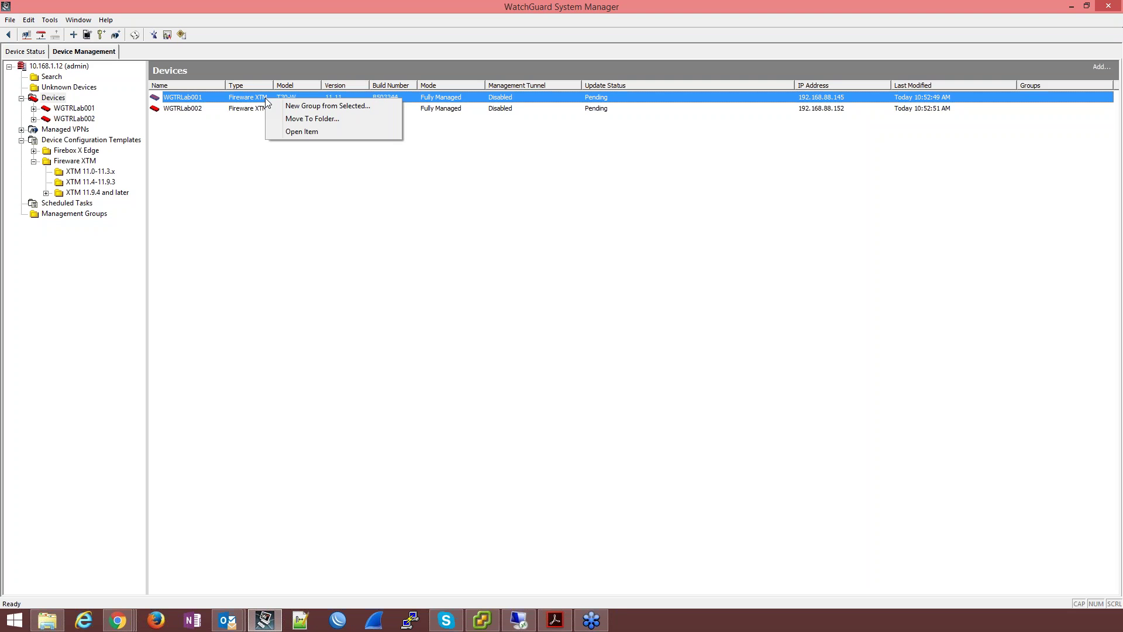
pyautogui.click(71, 109)
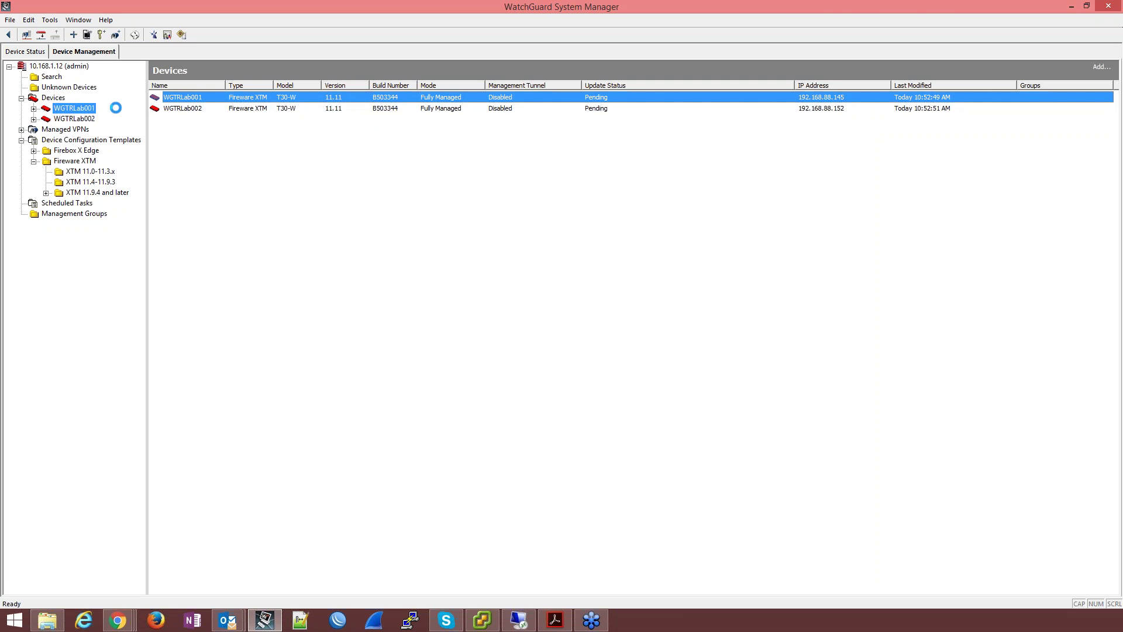
pyautogui.click(72, 119)
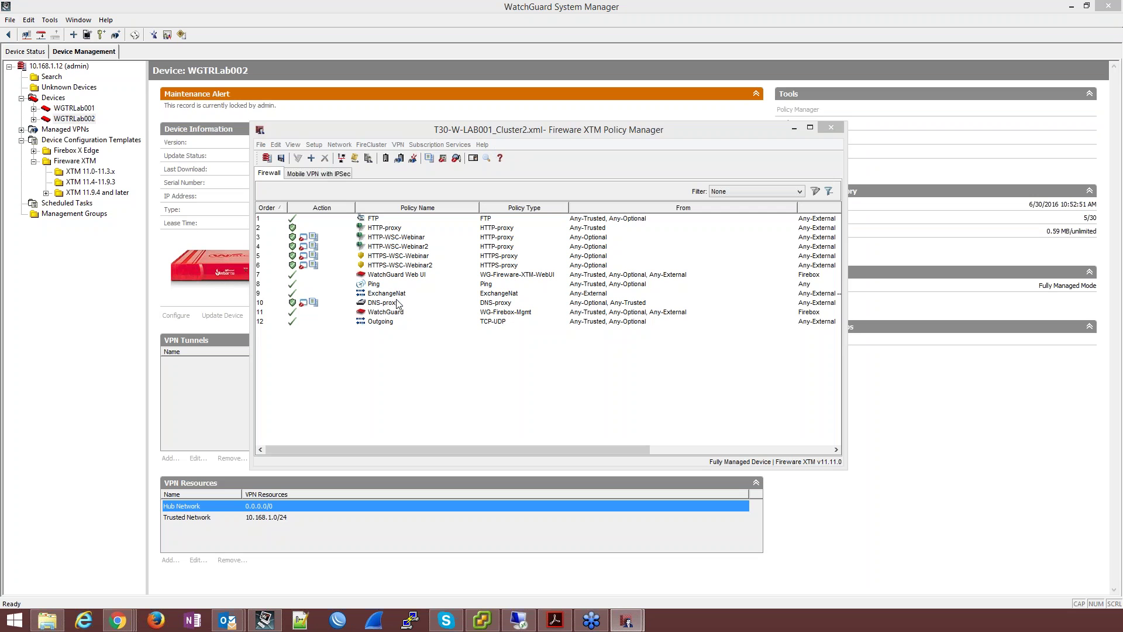
# Step: Check LAB001's updated DNS-proxy sources and compare them with the LAB002 policy list
pyautogui.click(398, 301)
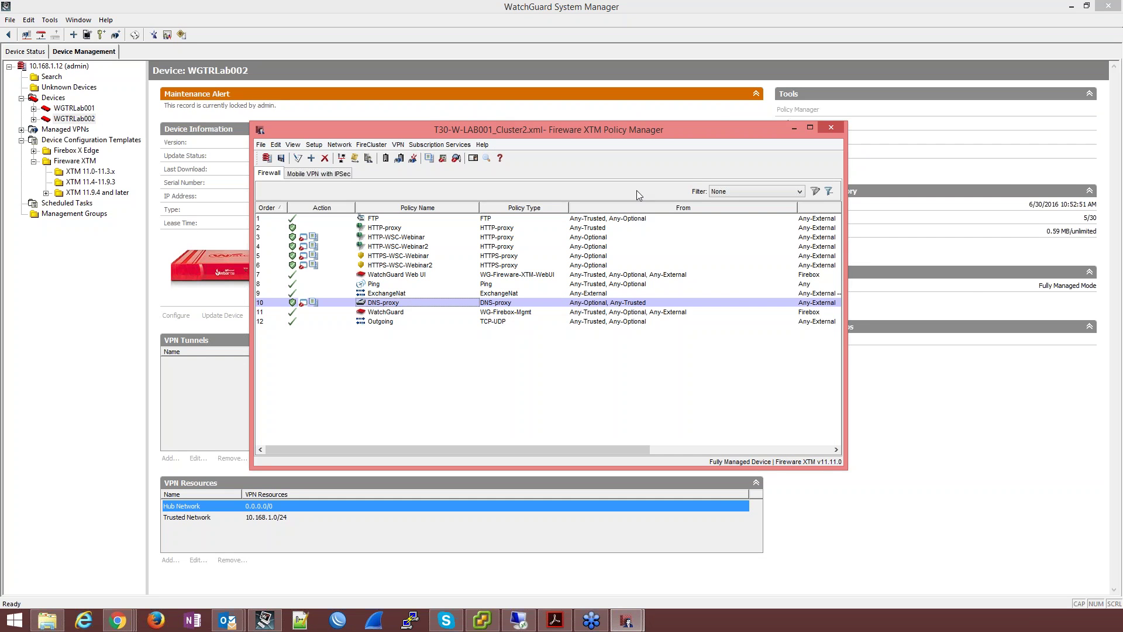
pyautogui.moveTo(589, 129); pyautogui.dragTo(479, 118)
pyautogui.moveTo(399, 128); pyautogui.dragTo(180, 101)
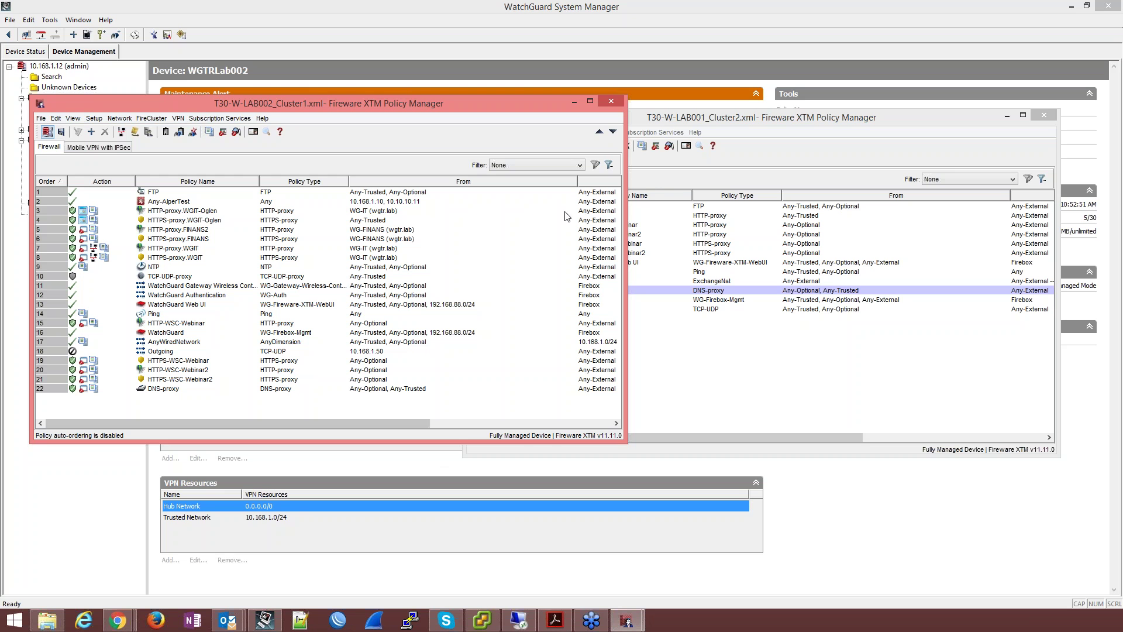
# Step: Close both policy windows and open WGTRLab001's Configuration History with its four revisions
pyautogui.click(606, 102)
pyautogui.click(1047, 115)
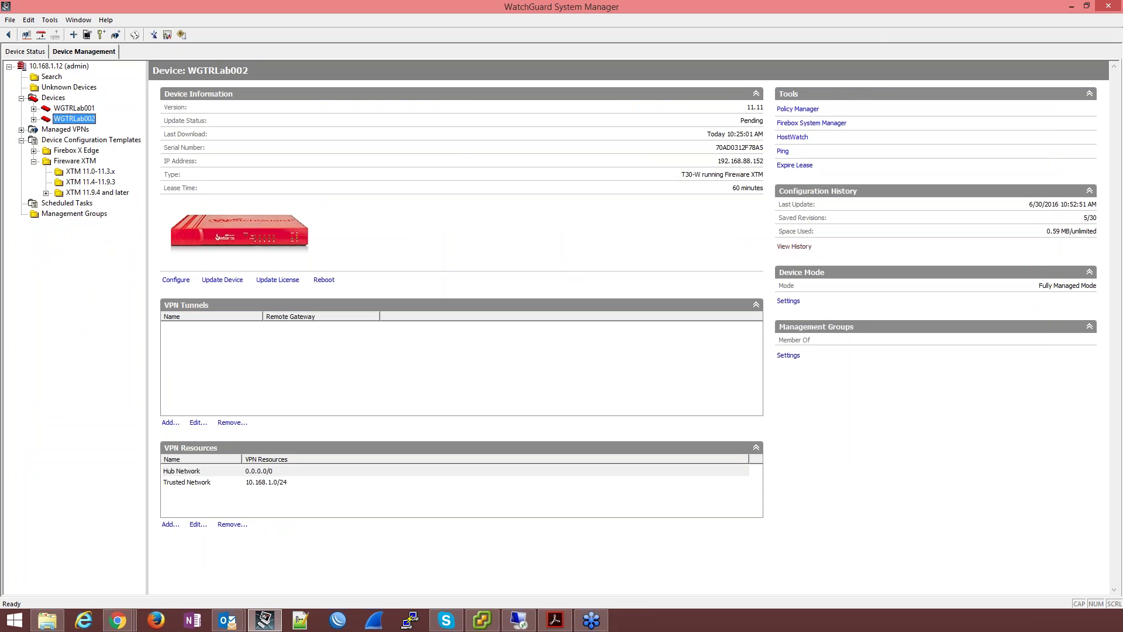
pyautogui.click(65, 108)
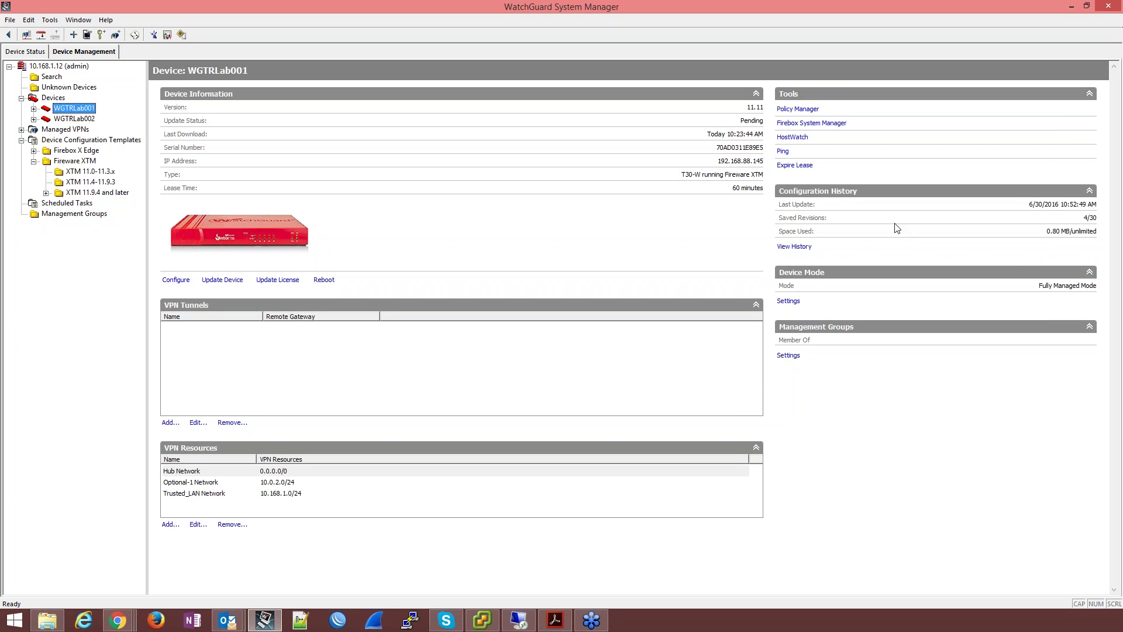
pyautogui.click(783, 247)
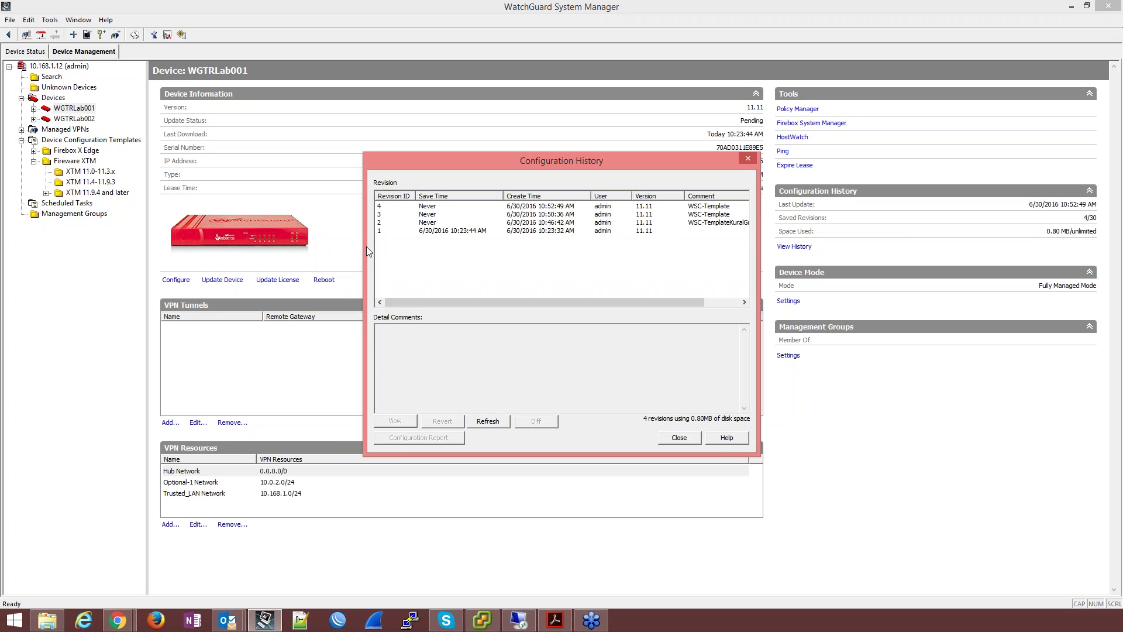
pyautogui.moveTo(449, 234); pyautogui.dragTo(431, 210)
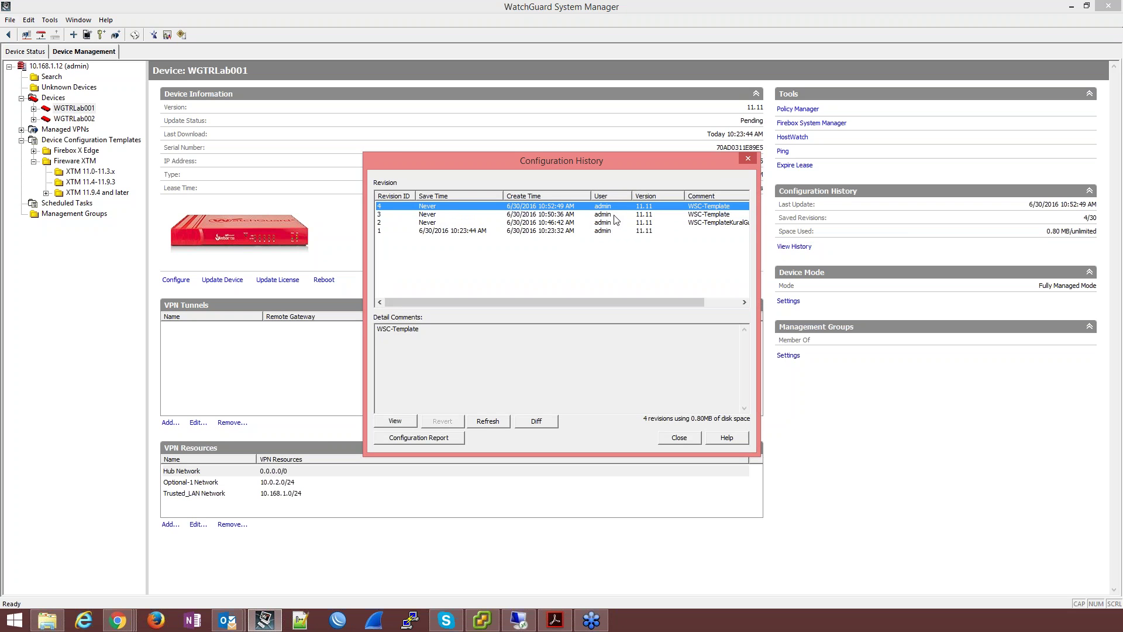
pyautogui.click(704, 224)
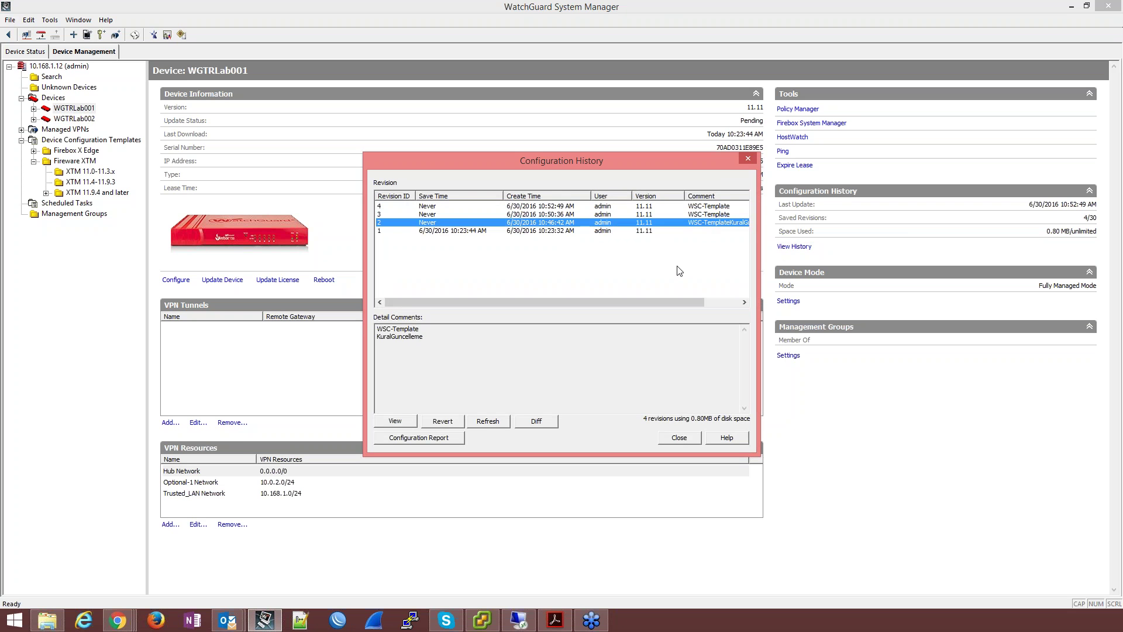
pyautogui.moveTo(667, 301); pyautogui.dragTo(730, 301)
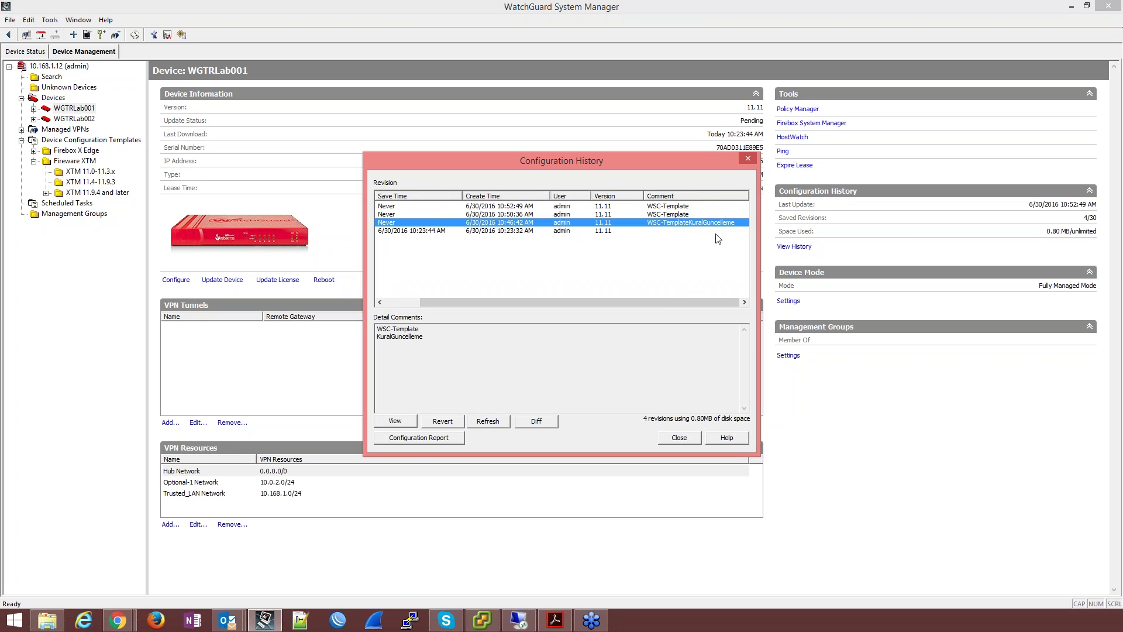
pyautogui.moveTo(641, 302); pyautogui.dragTo(605, 302)
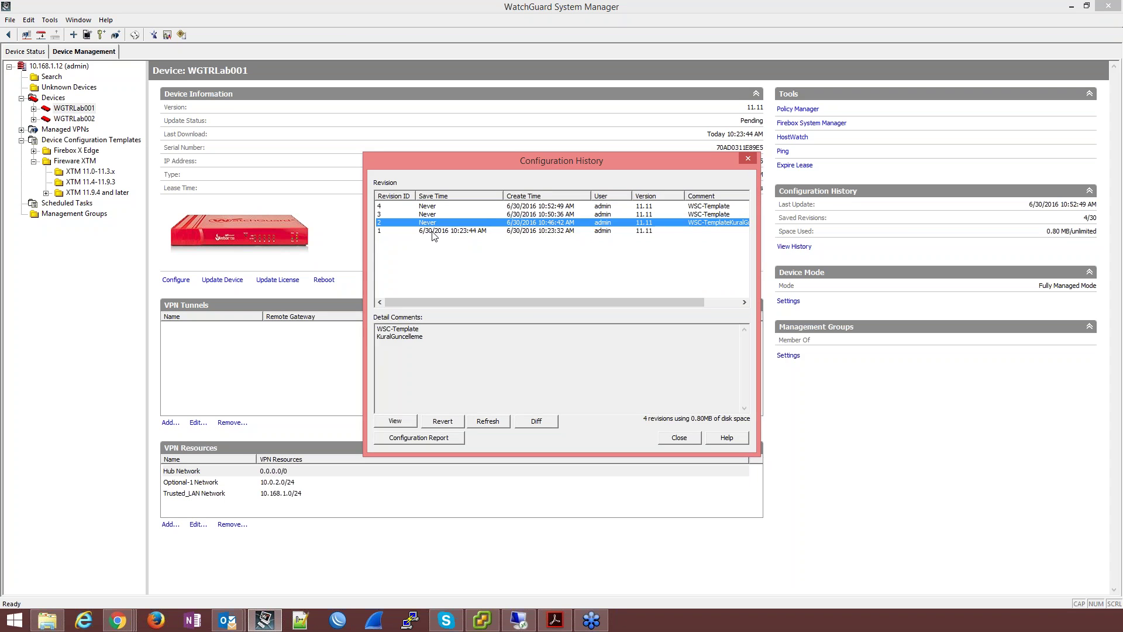
pyautogui.click(433, 232)
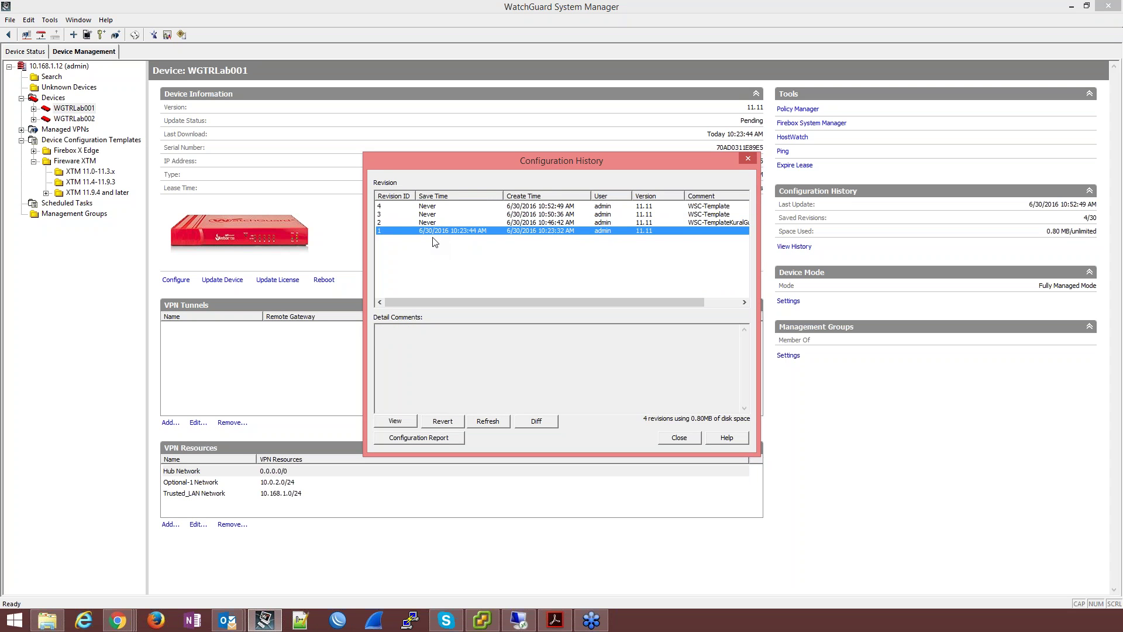
pyautogui.click(536, 421)
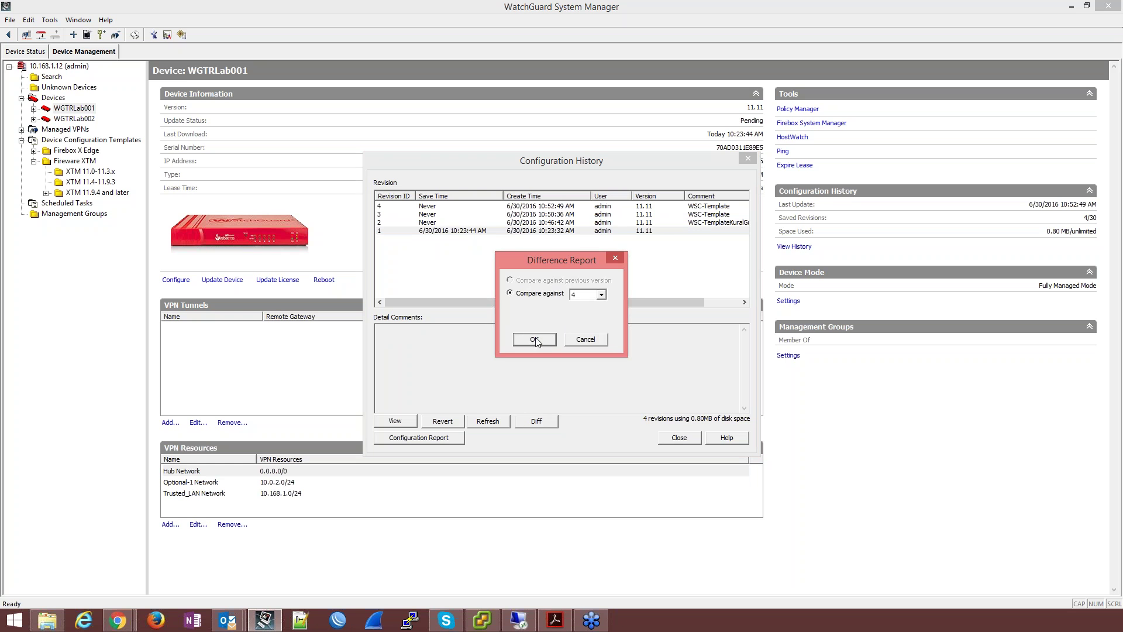
pyautogui.click(535, 340)
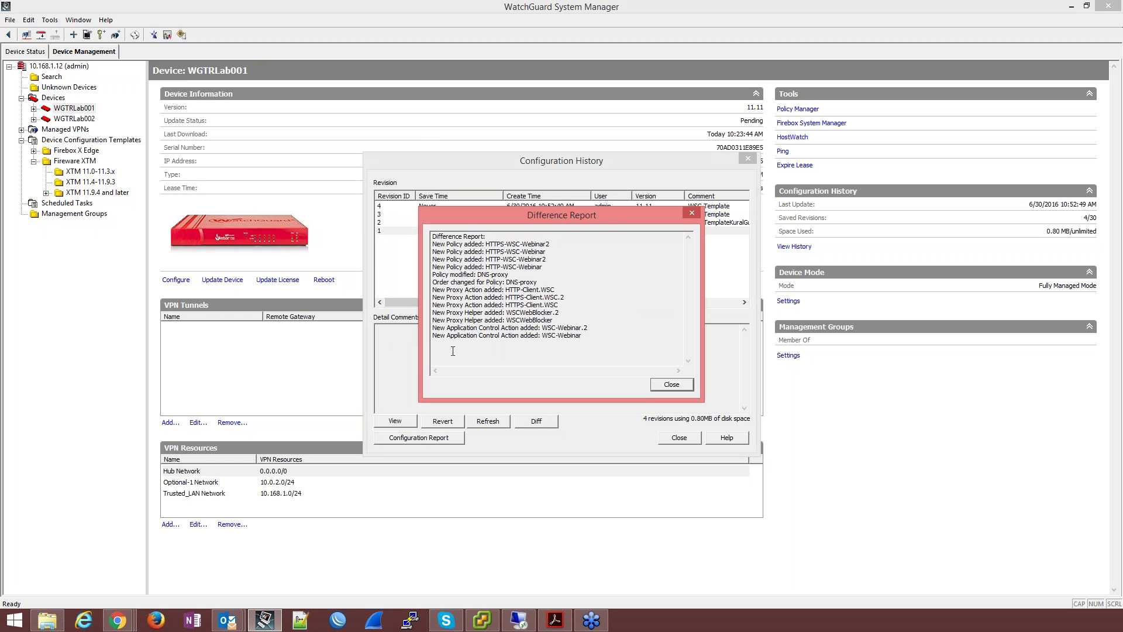
pyautogui.moveTo(448, 246); pyautogui.dragTo(543, 268)
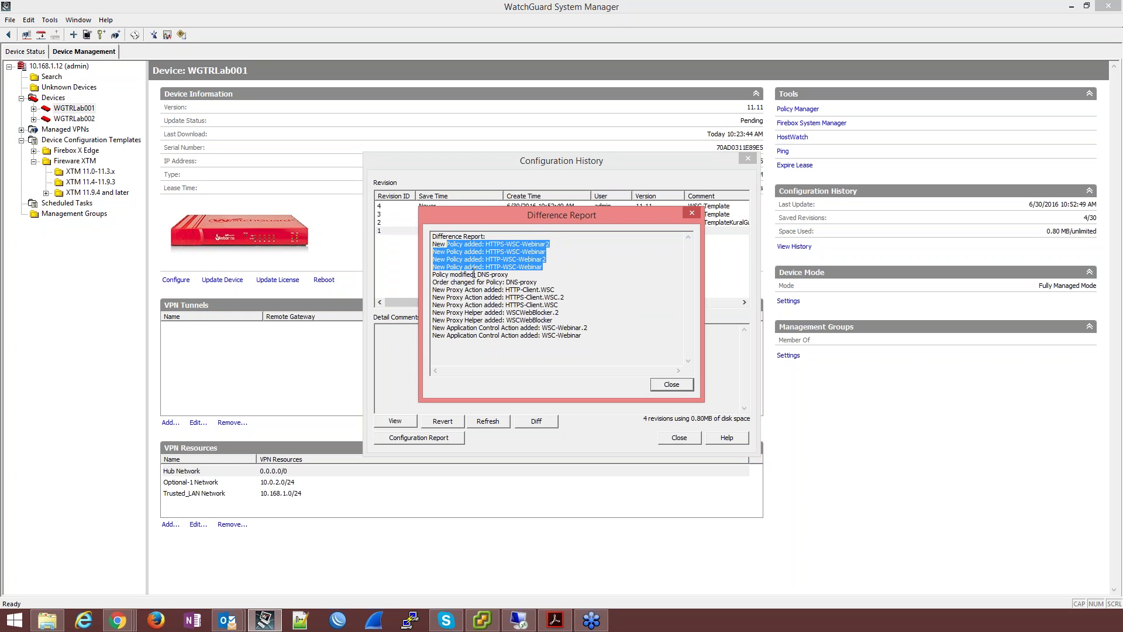
pyautogui.moveTo(471, 274); pyautogui.dragTo(510, 274)
pyautogui.moveTo(444, 282); pyautogui.dragTo(624, 358)
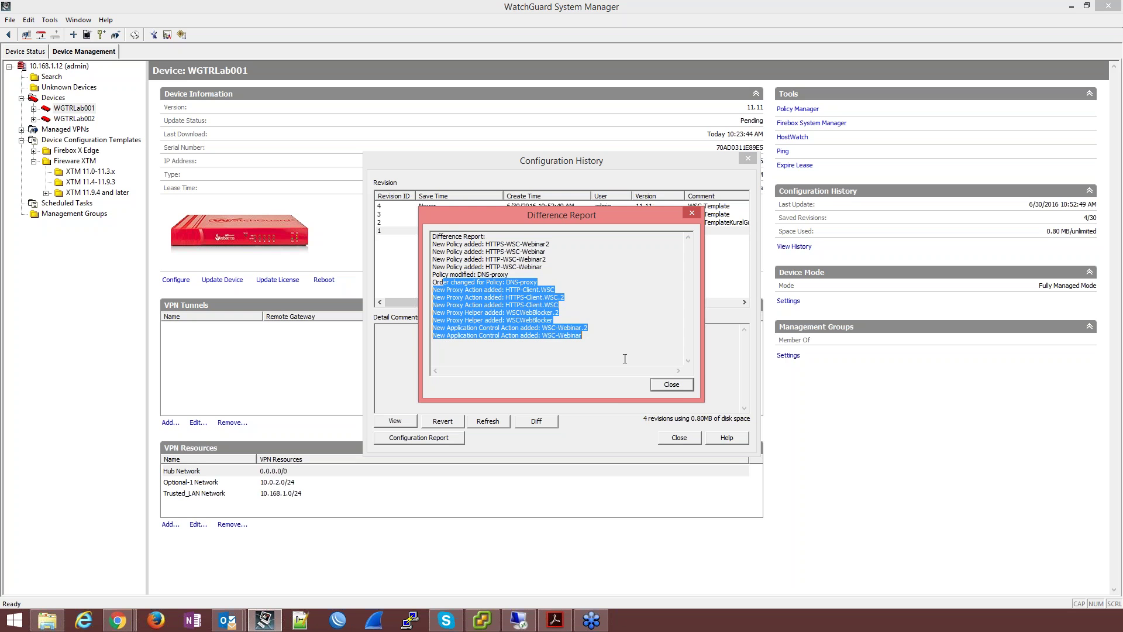
pyautogui.click(672, 387)
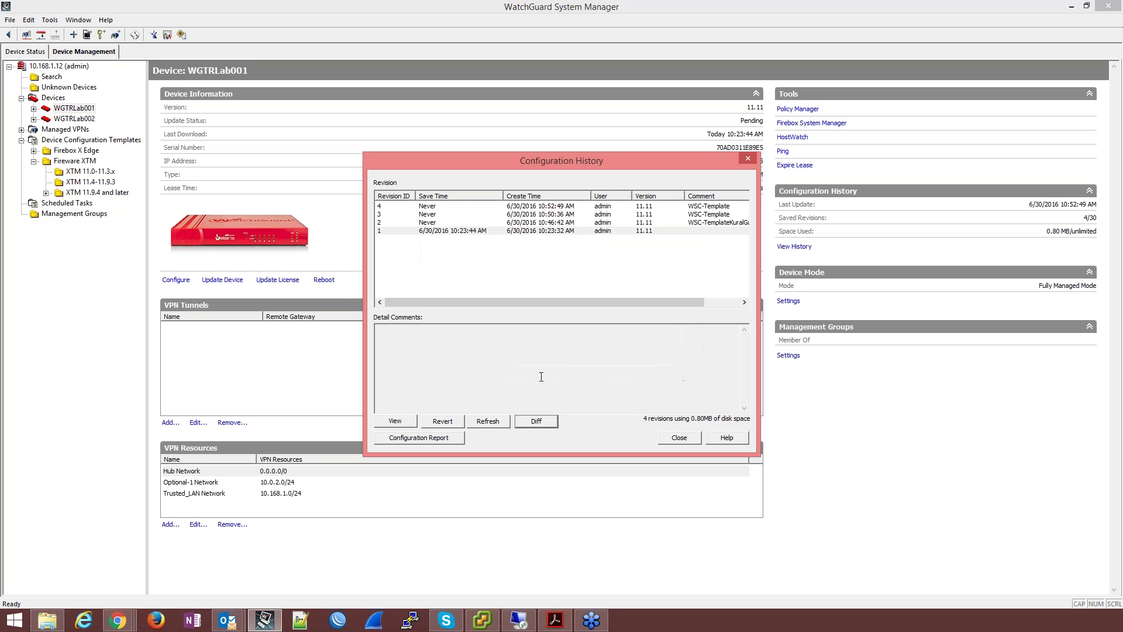
# Step: Revert WGTRLab001 to revision 1, confirm the revert, and close Configuration History
pyautogui.click(434, 230)
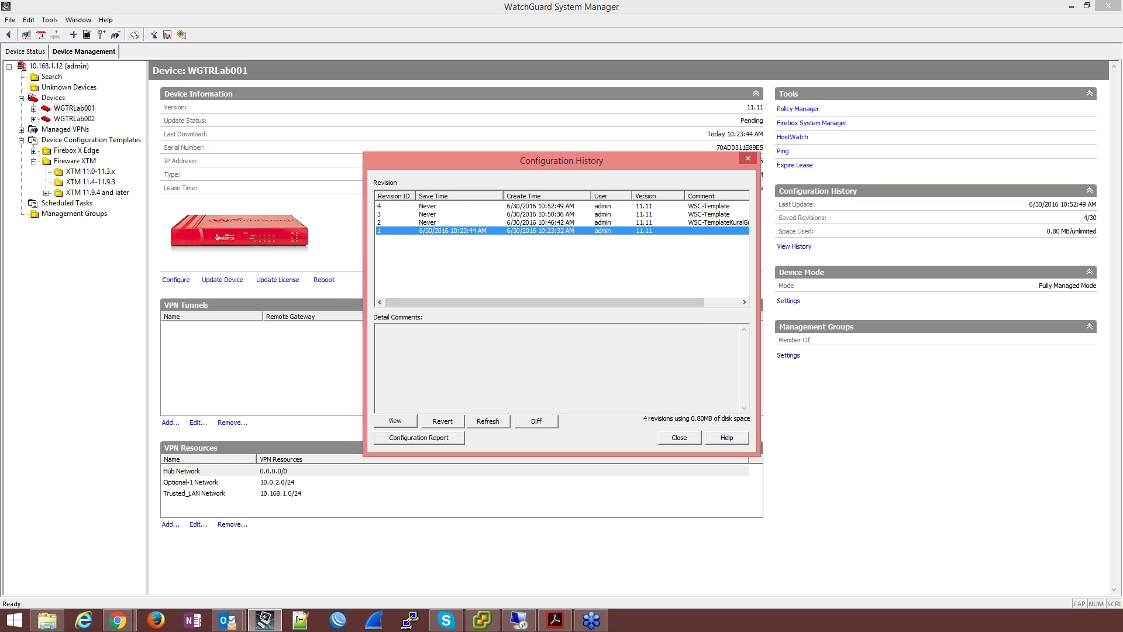
pyautogui.click(443, 421)
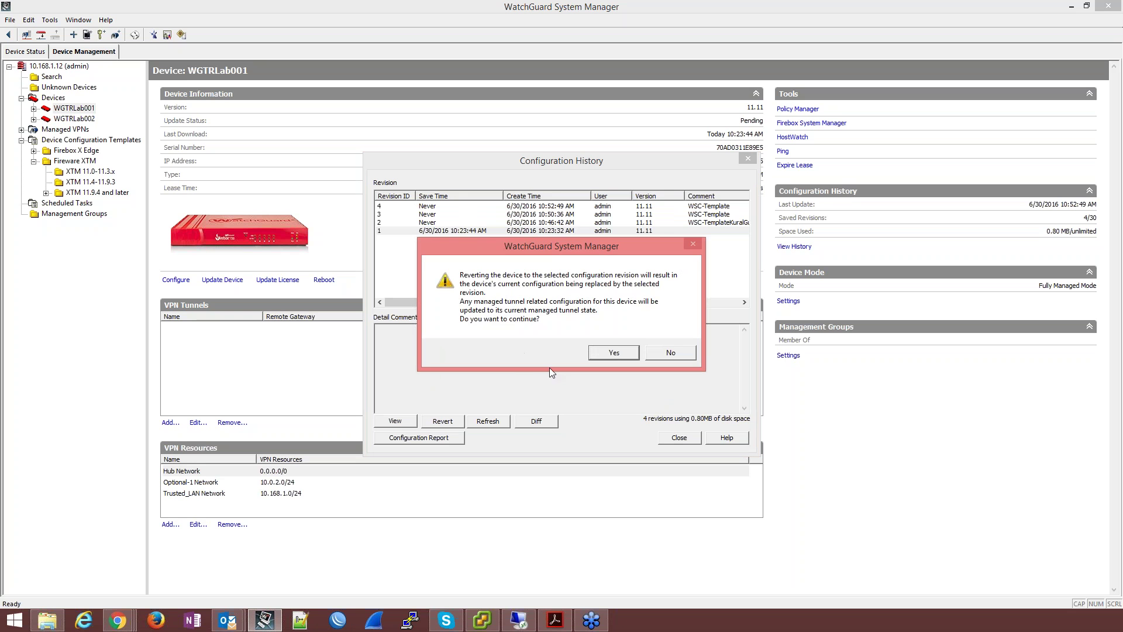
pyautogui.click(609, 354)
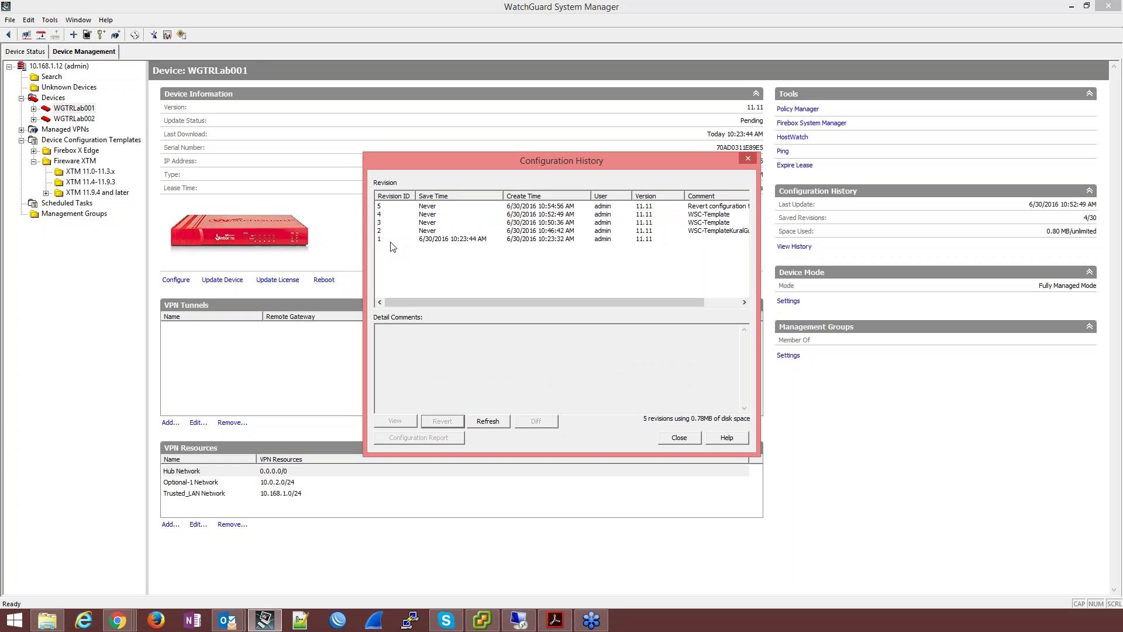
pyautogui.click(679, 438)
pyautogui.click(791, 109)
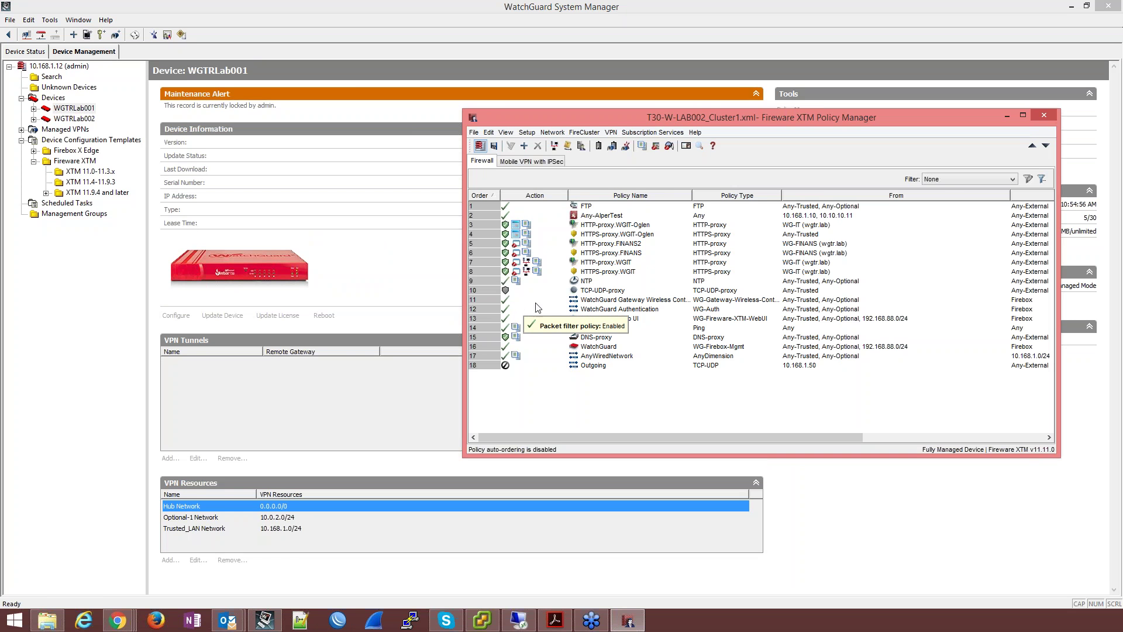
# Step: Review WGTRLab001's Outgoing, DNS-proxy and TCP-UDP-proxy policies
pyautogui.click(598, 366)
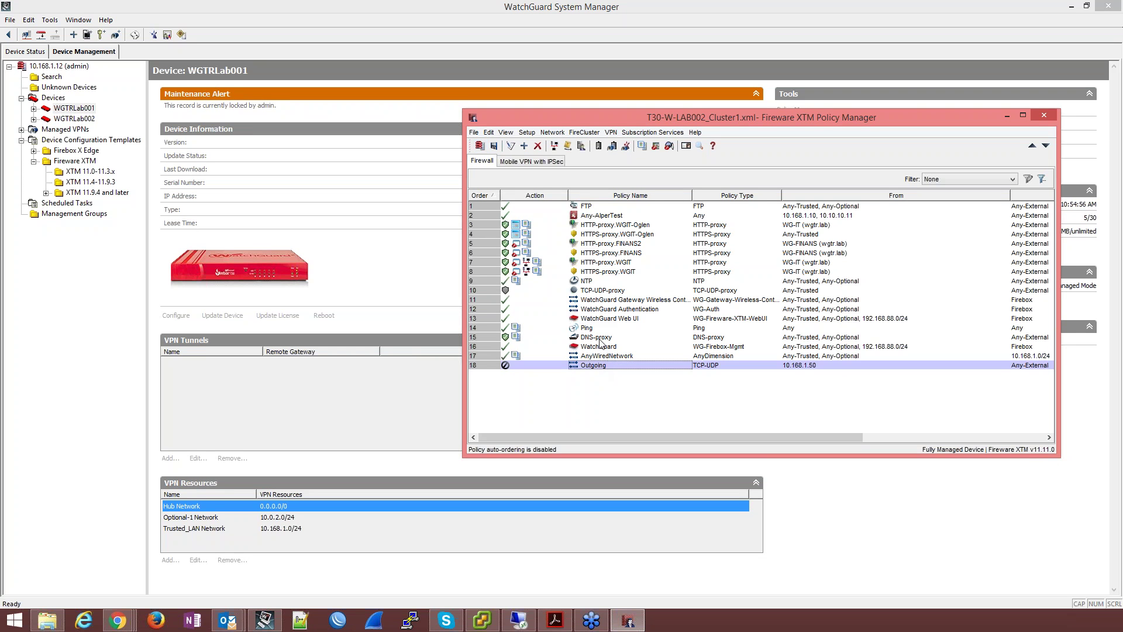
pyautogui.click(600, 339)
pyautogui.moveTo(600, 322); pyautogui.dragTo(602, 293)
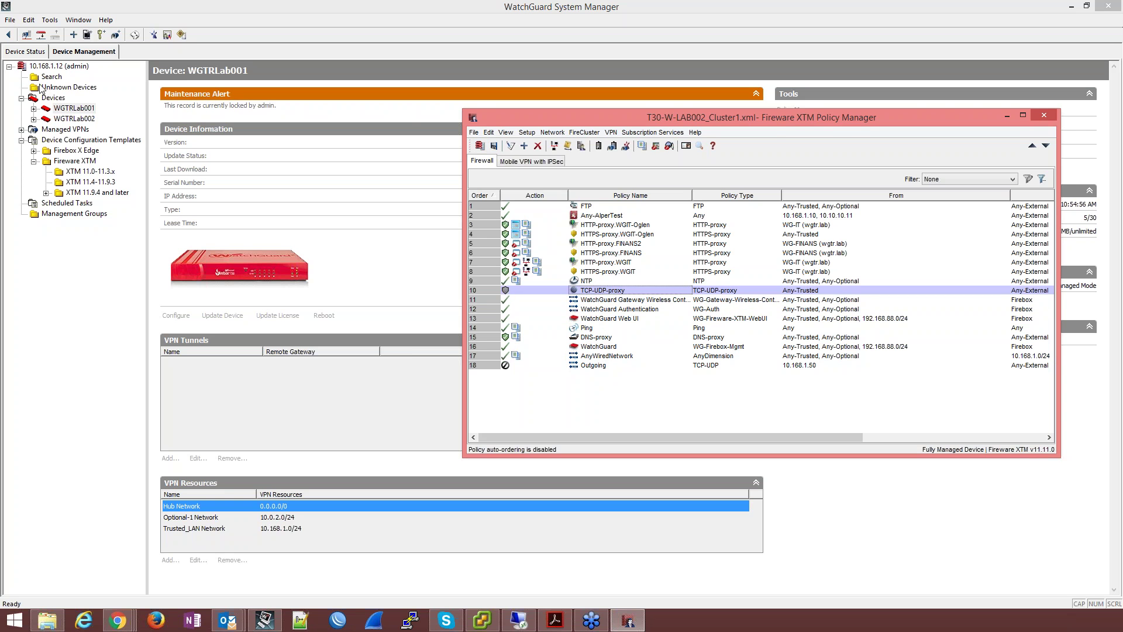
# Step: Review WGTRLab002's HTTP-WSC-Webinar through HTTPS-WSC-Webinar2 template policies, then close its policy list
pyautogui.click(76, 120)
pyautogui.click(801, 114)
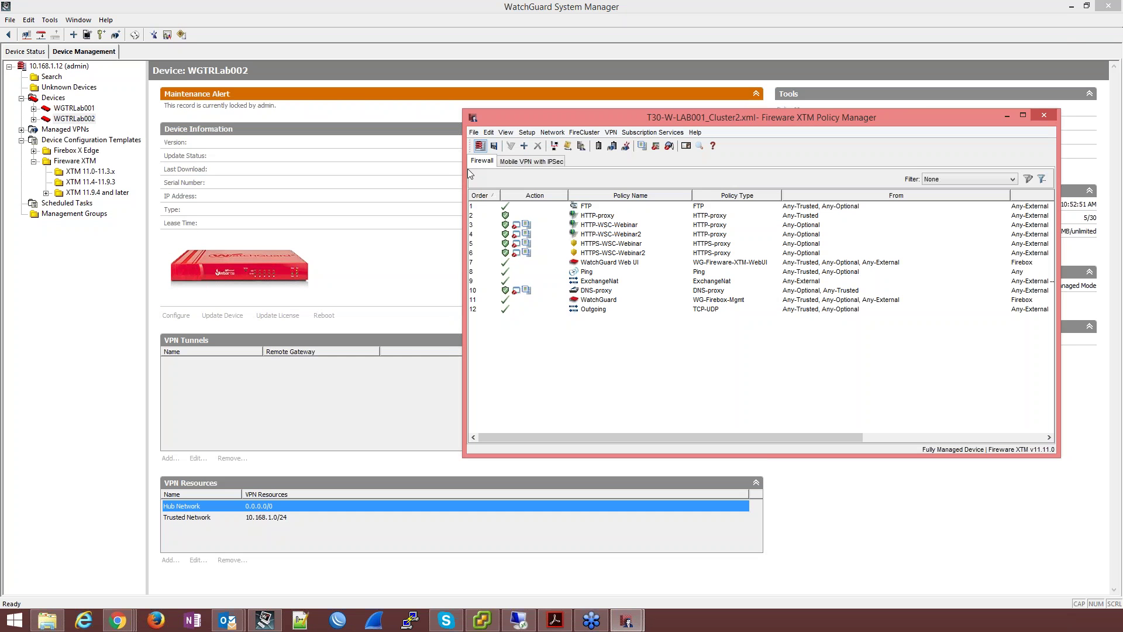
pyautogui.click(619, 227)
pyautogui.click(622, 236)
pyautogui.click(624, 244)
pyautogui.click(625, 253)
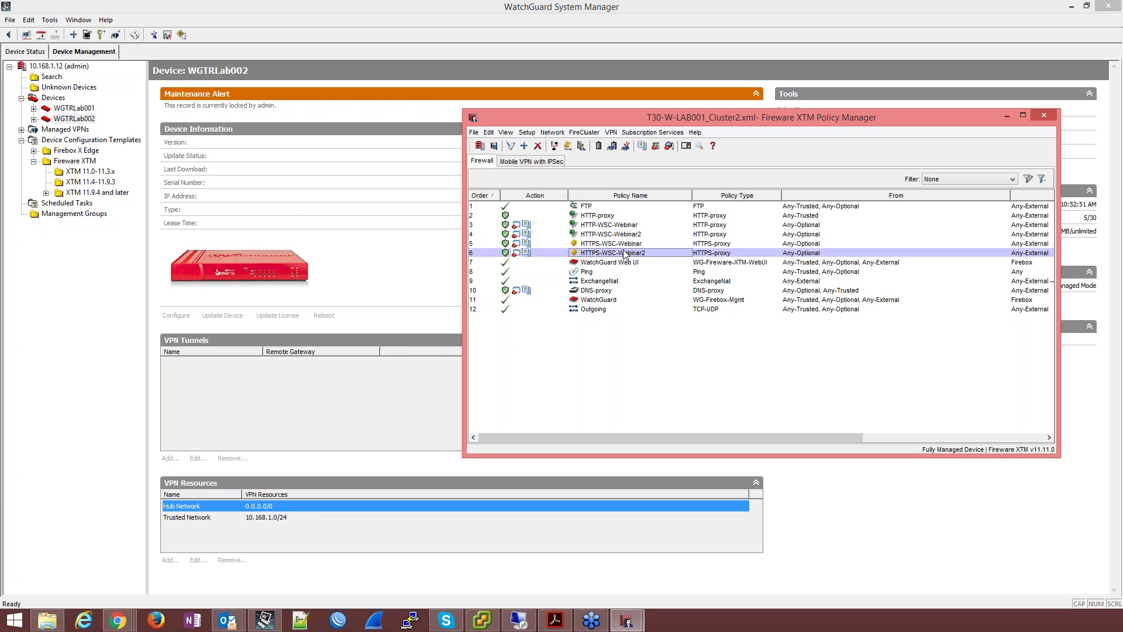
pyautogui.click(1042, 116)
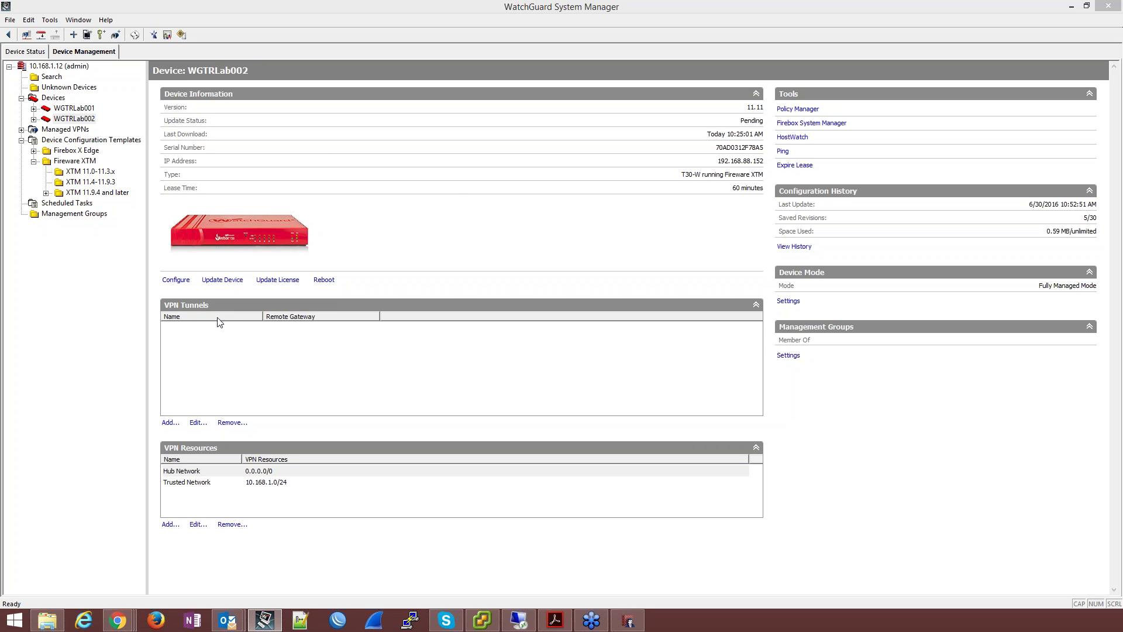
# Step: Switch between the Devices list and the WGTRLab001 and WGTRLab002 device pages
pyautogui.click(74, 108)
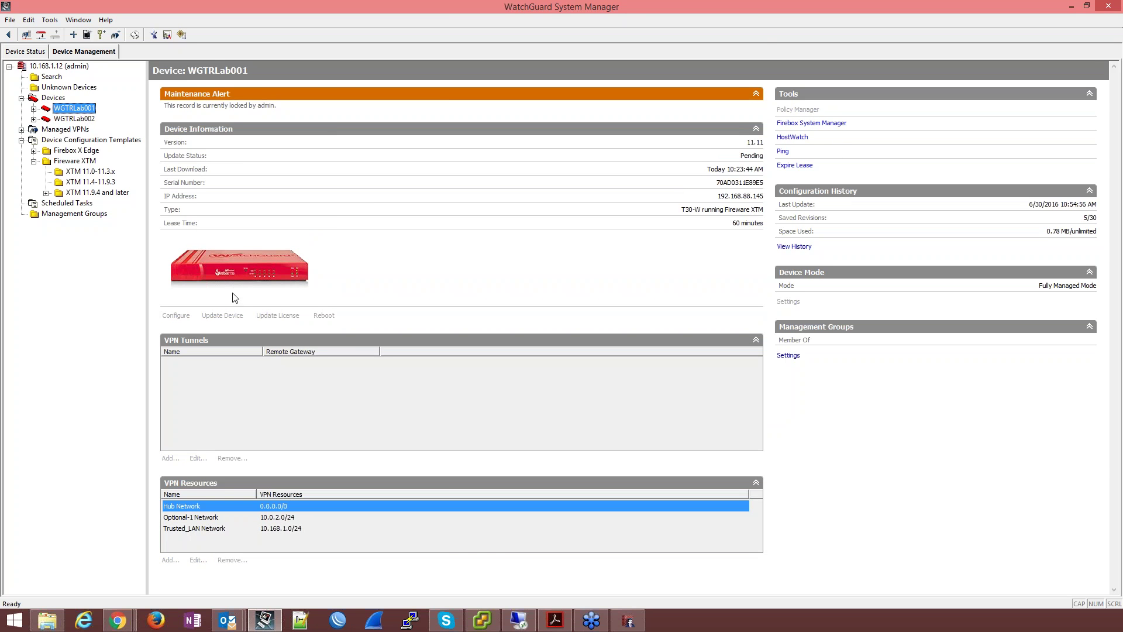
pyautogui.click(59, 101)
pyautogui.click(214, 96)
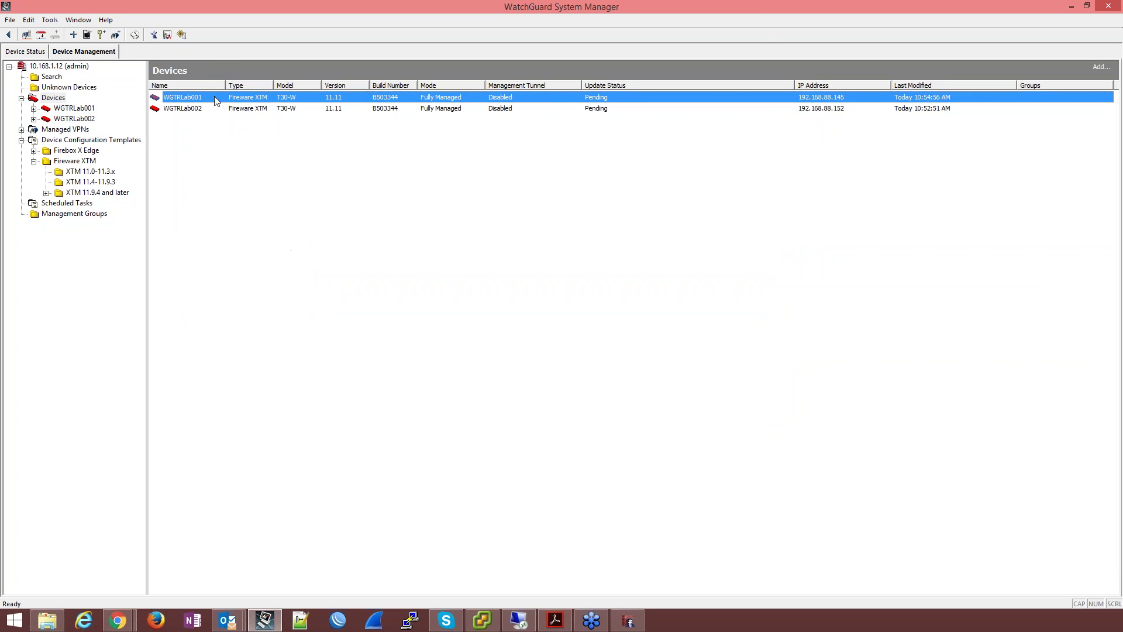
pyautogui.rightClick(214, 96)
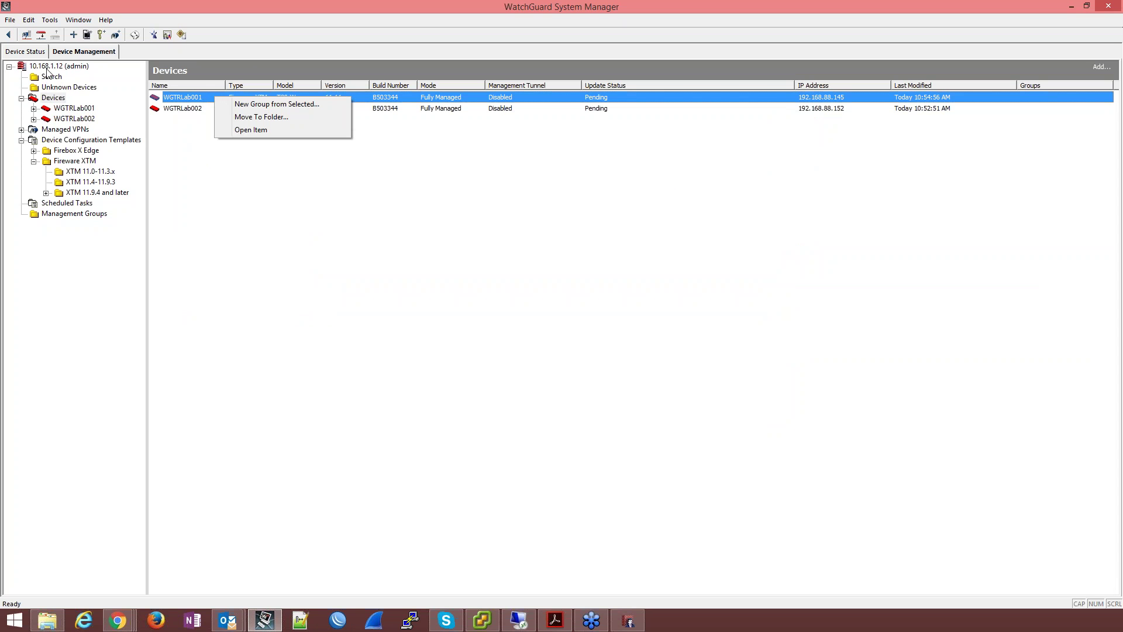
pyautogui.click(76, 110)
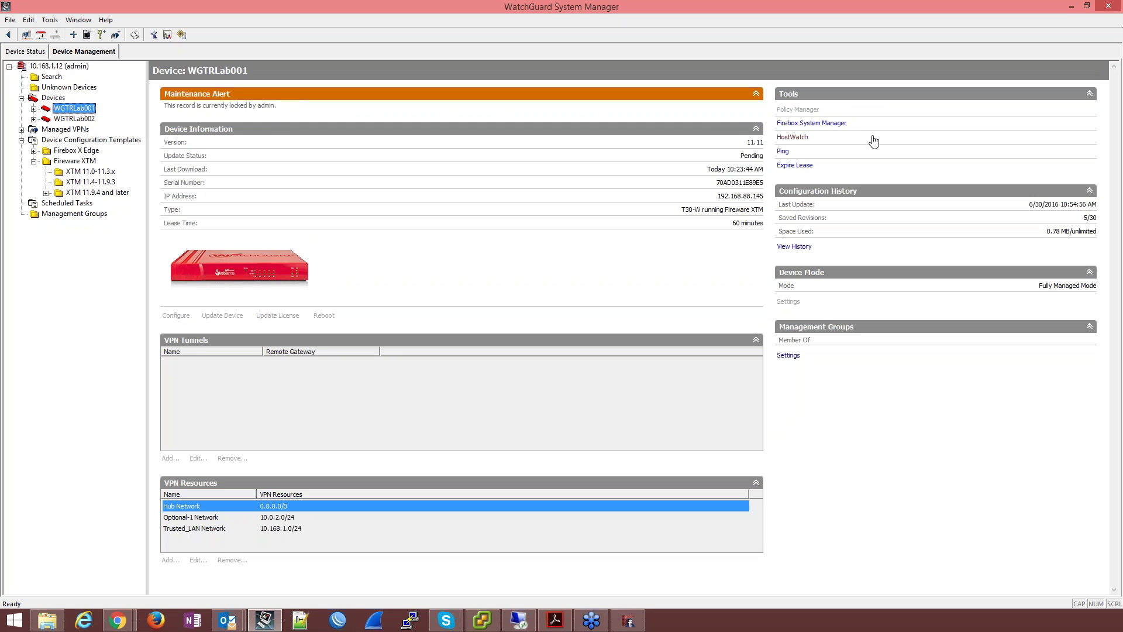
pyautogui.click(84, 119)
pyautogui.click(82, 109)
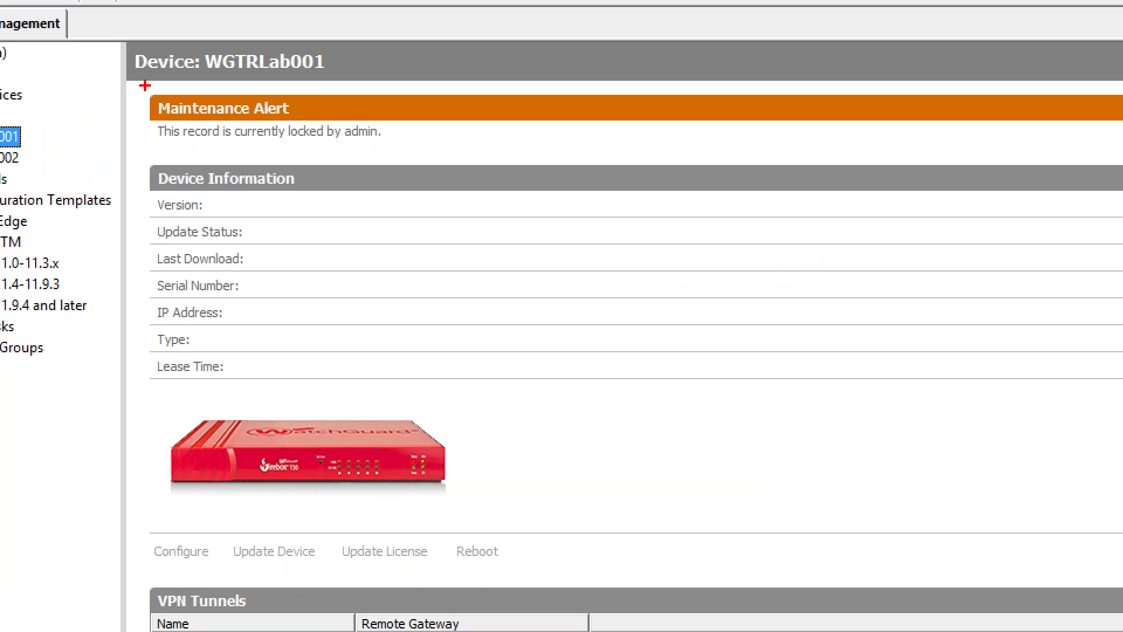
pyautogui.moveTo(146, 86)
pyautogui.mouseDown()
pyautogui.moveTo(300, 140)
pyautogui.moveTo(502, 156)
pyautogui.mouseUp()
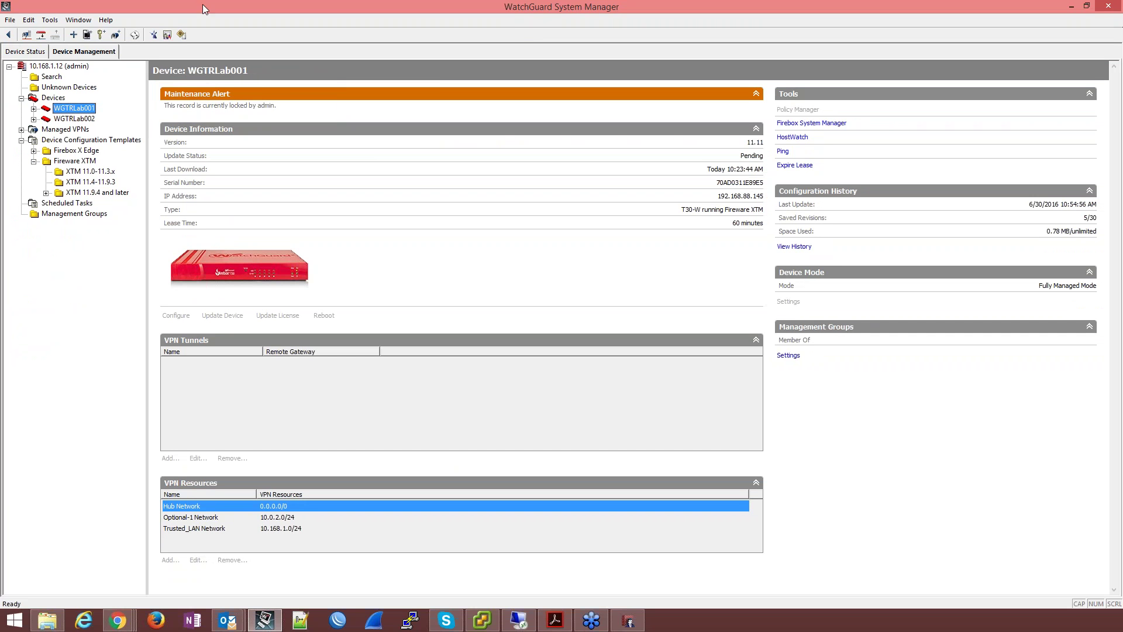
pyautogui.click(74, 119)
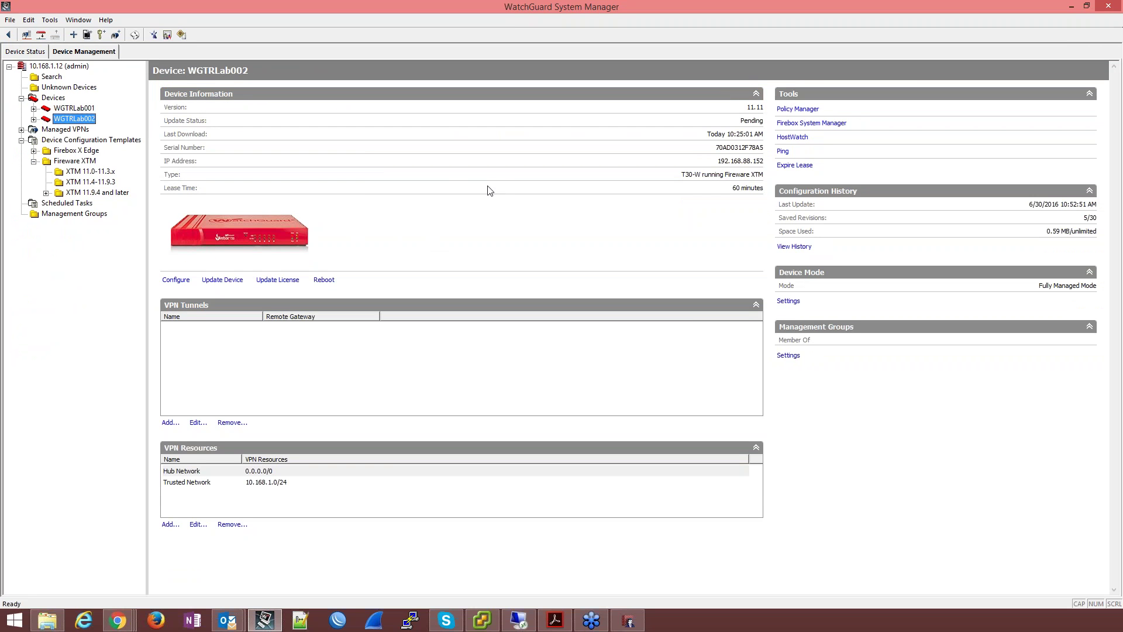
pyautogui.click(53, 98)
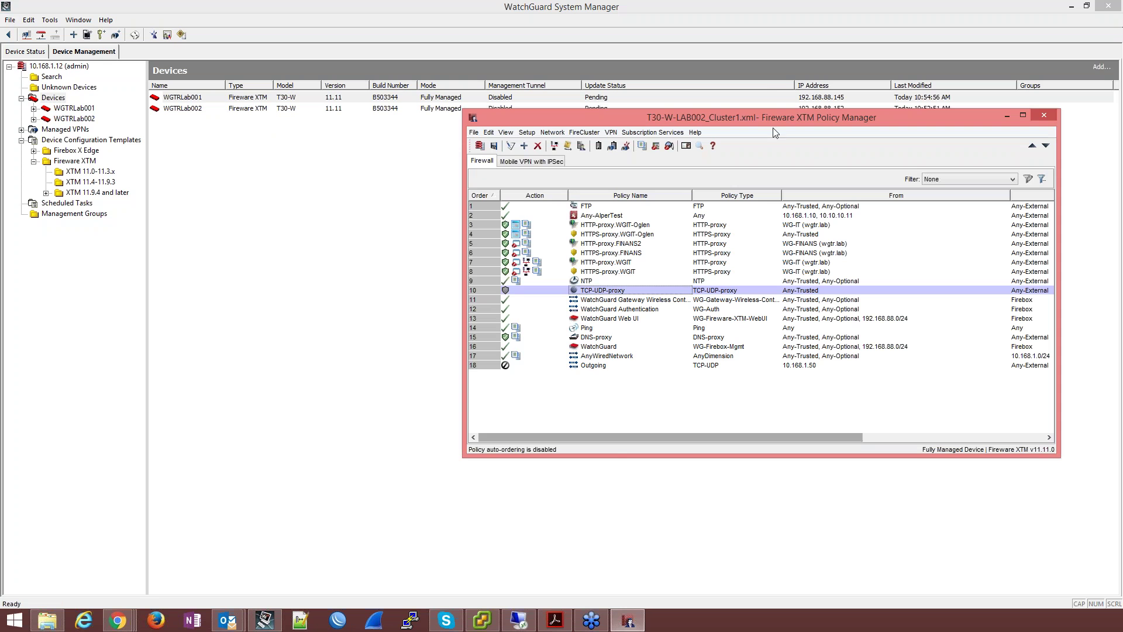
# Step: Close the policy configuration window and bring up the Firebox T30/T50 downloads page
pyautogui.click(1046, 114)
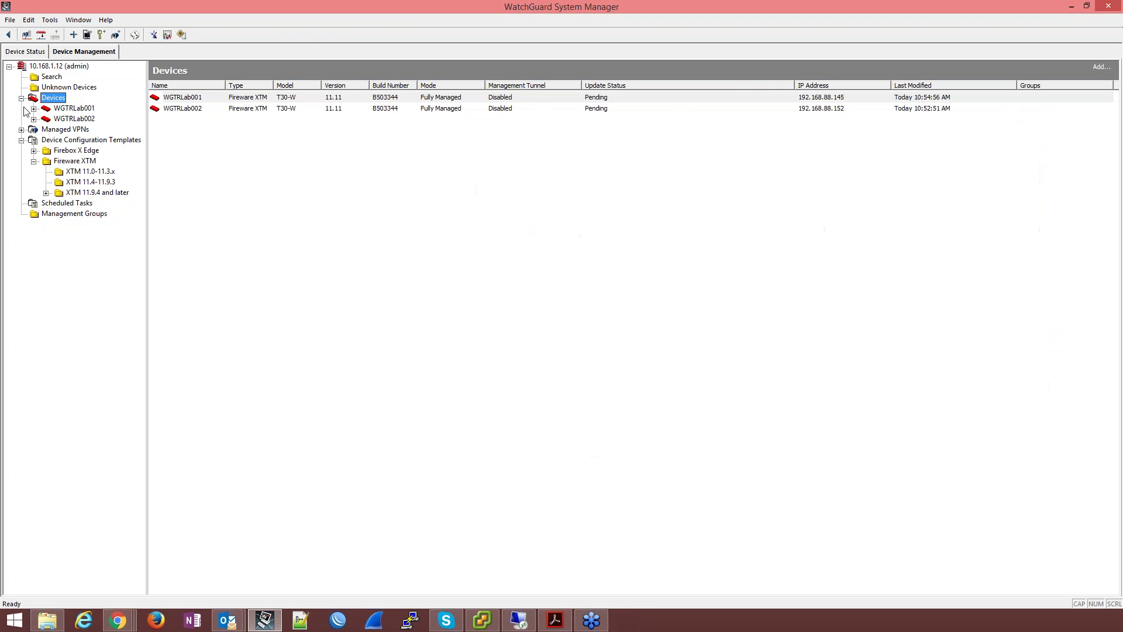
pyautogui.click(264, 621)
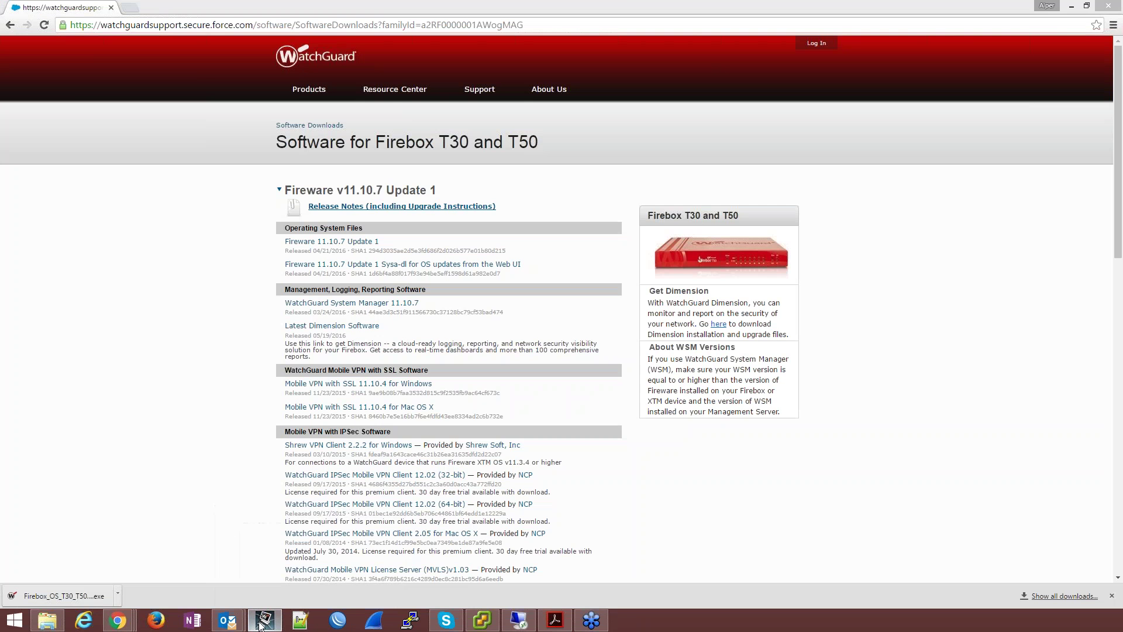
pyautogui.click(262, 624)
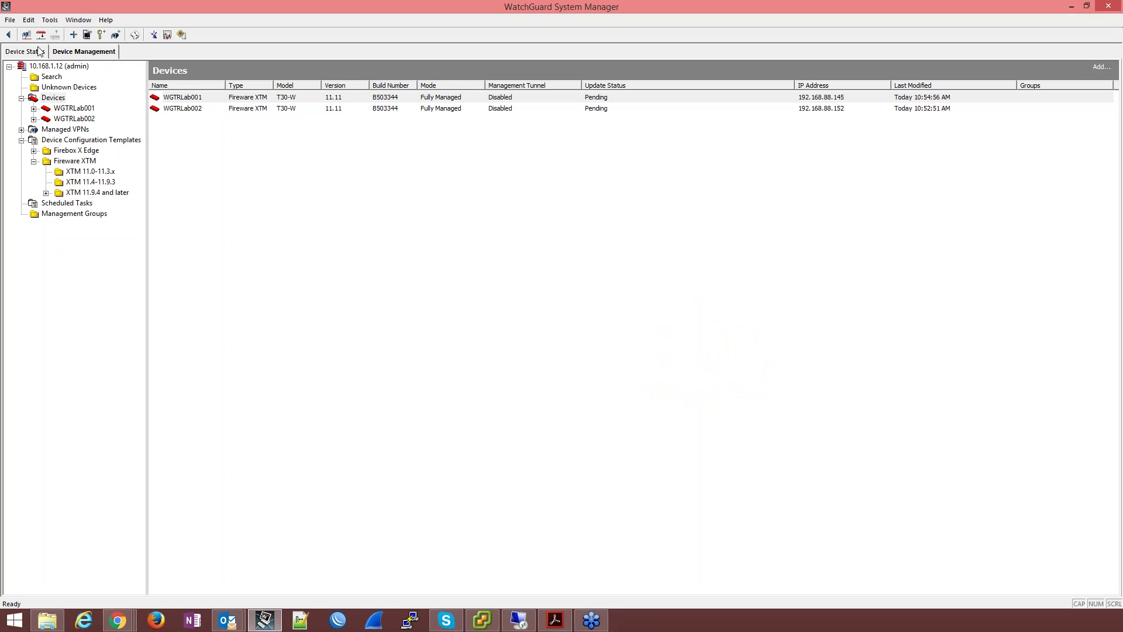
# Step: From Device Status, open T30-W-LAB002_Cluster1 in Policy Manager and release it from Fully Managed mode
pyautogui.click(6, 51)
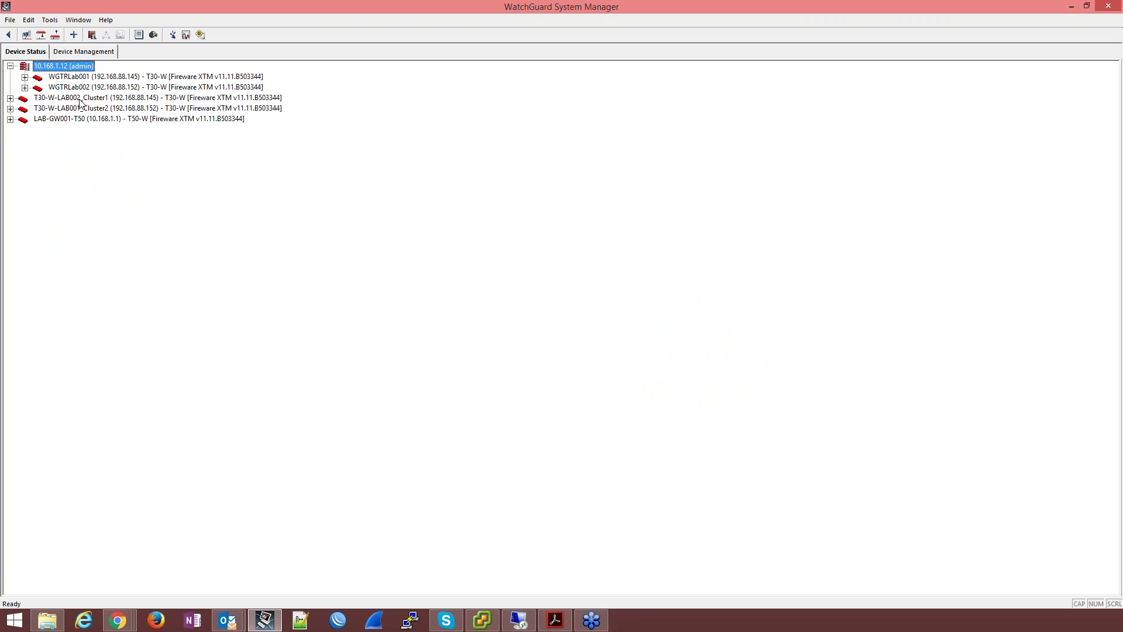
pyautogui.click(80, 98)
pyautogui.rightClick(80, 101)
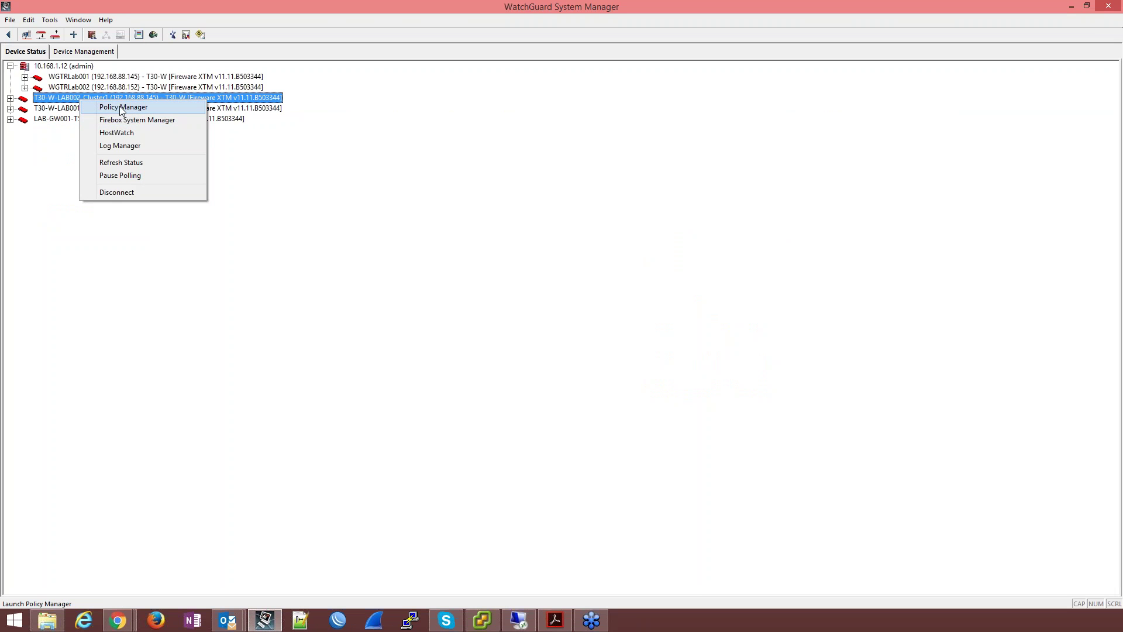
pyautogui.click(119, 106)
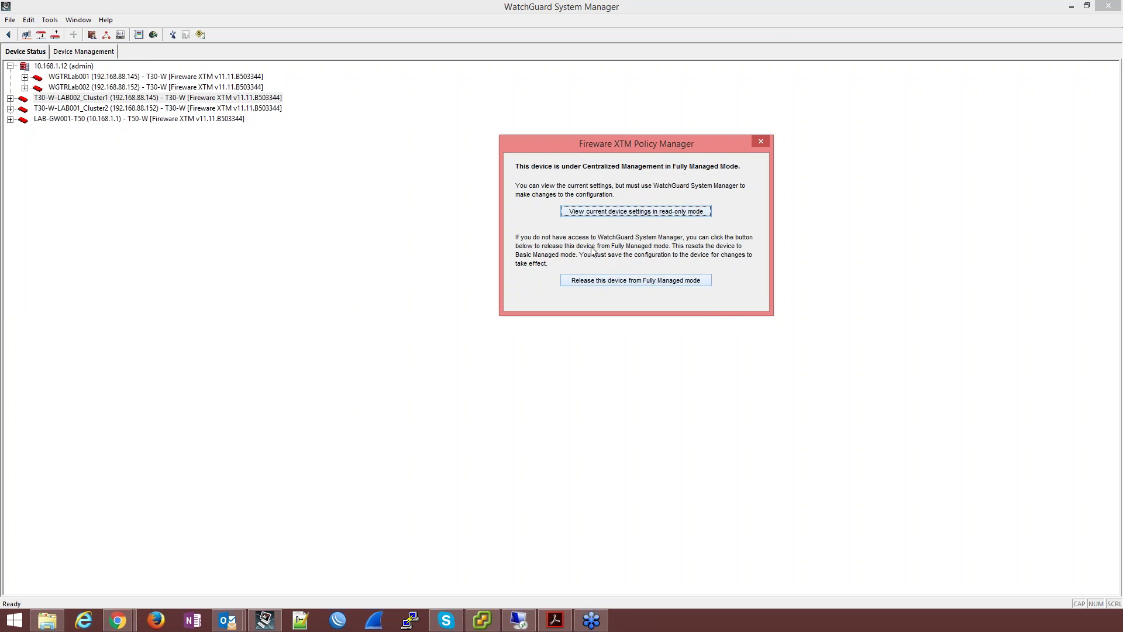
pyautogui.click(598, 284)
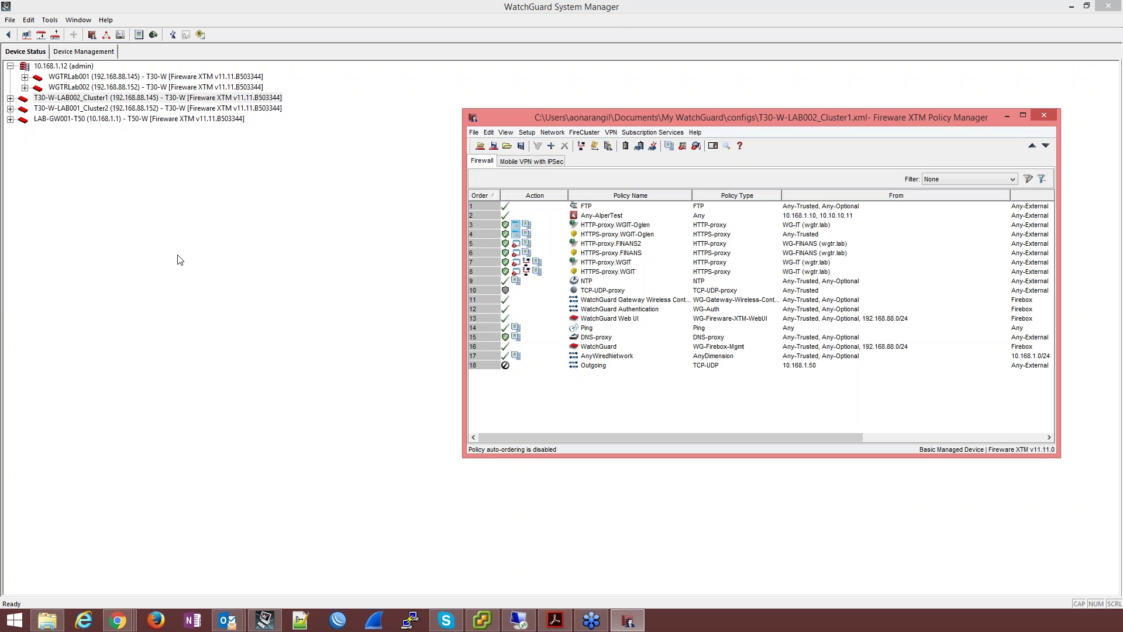
# Step: Uncheck Enable Centralized Management in Managed Device Settings and accept the warning
pyautogui.click(526, 133)
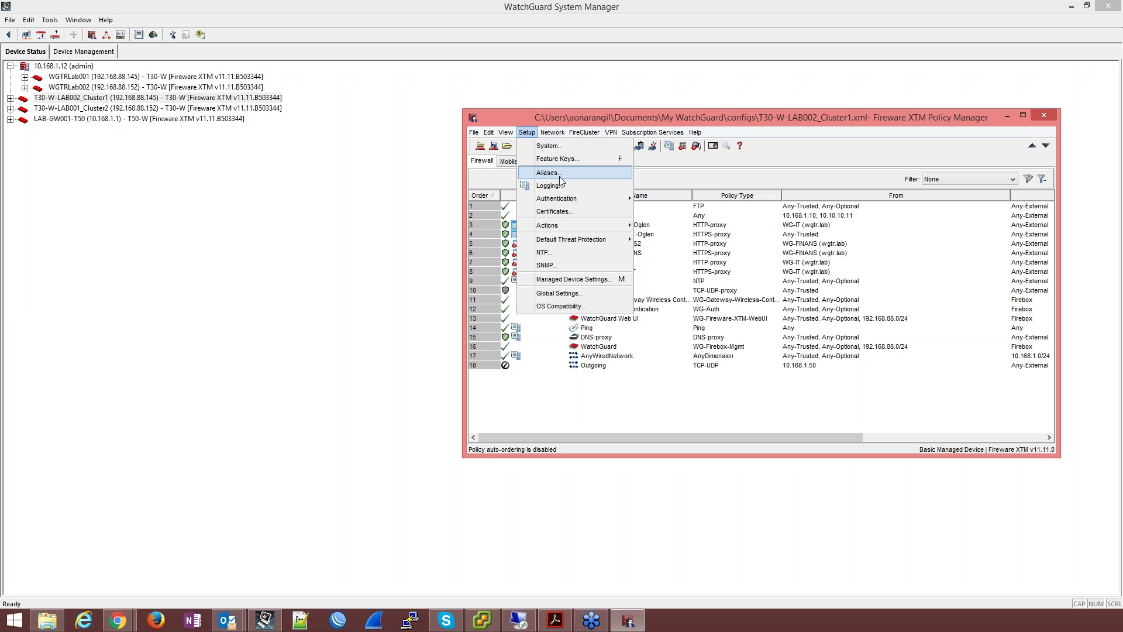
pyautogui.click(589, 283)
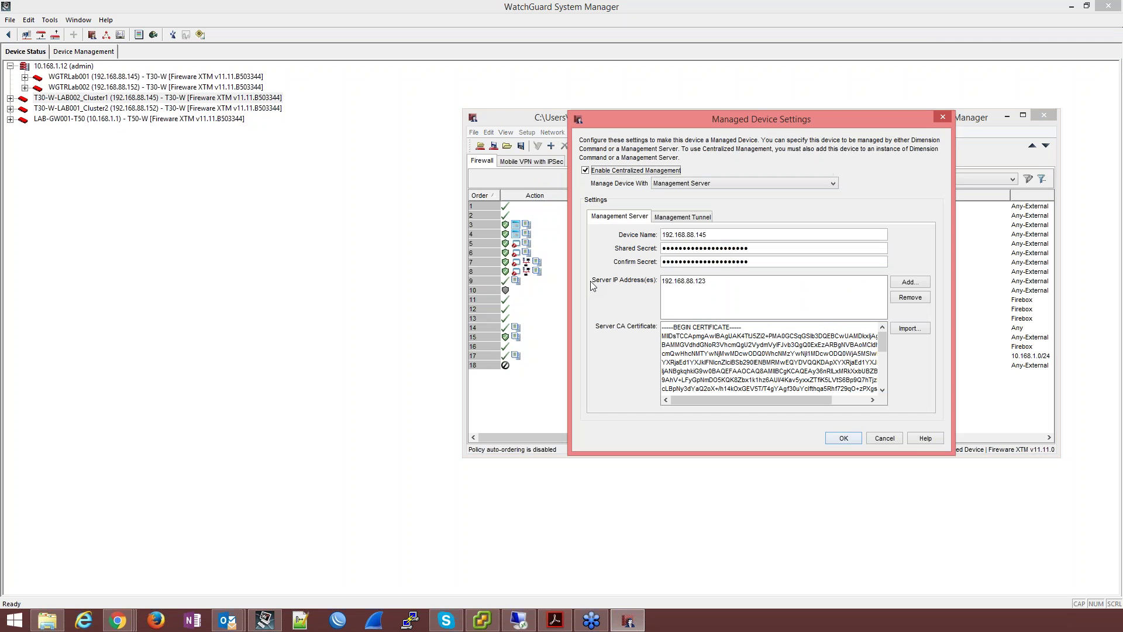
pyautogui.click(663, 171)
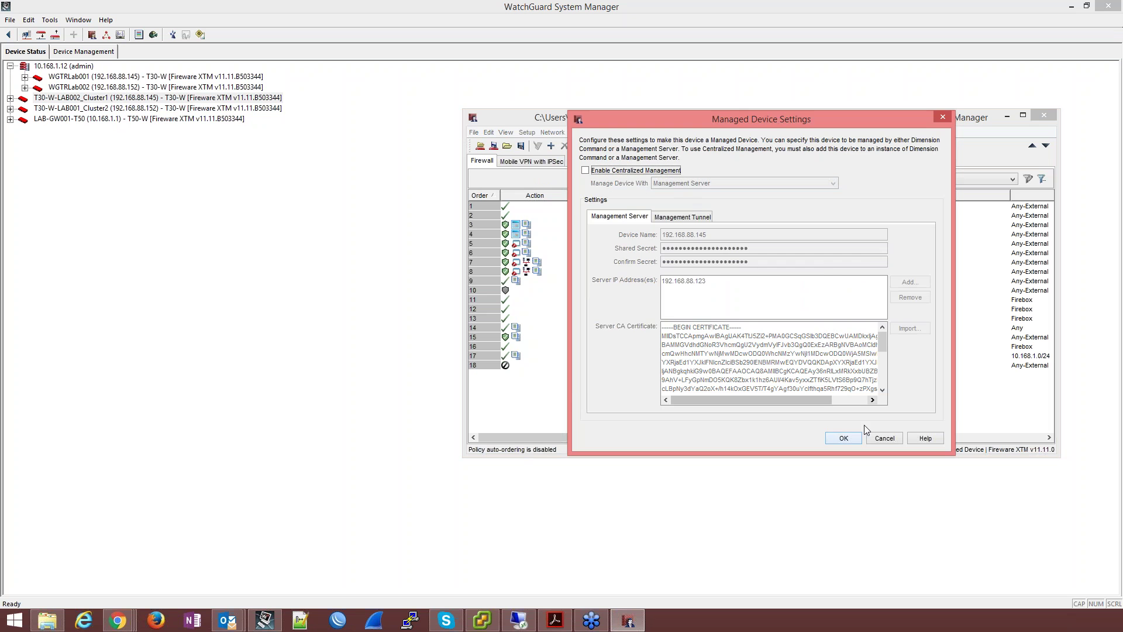
pyautogui.click(844, 439)
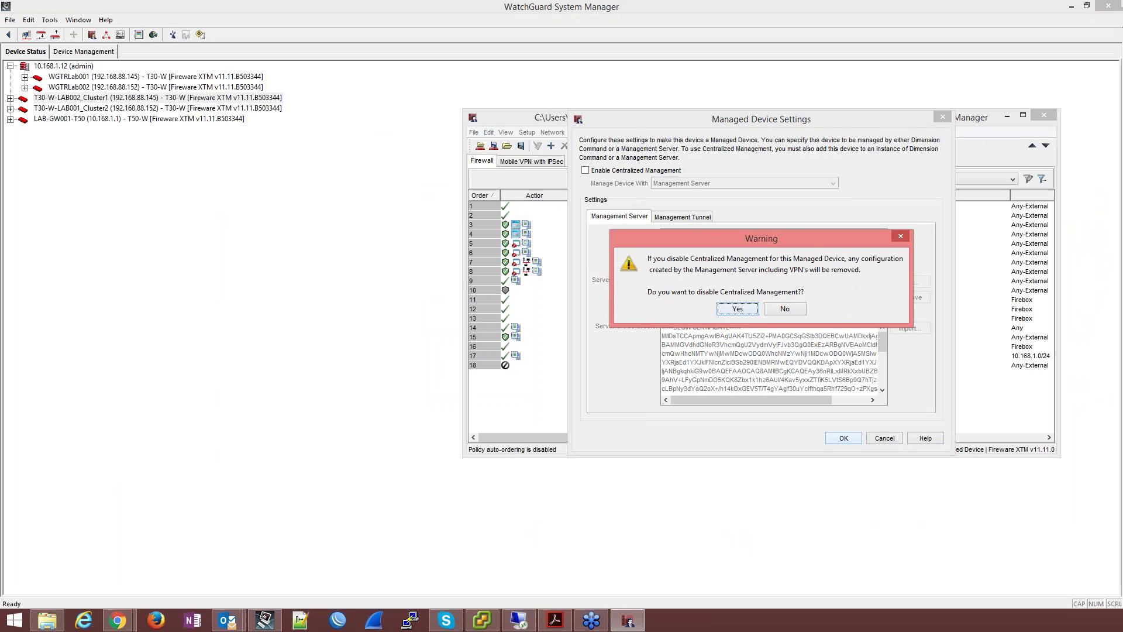
pyautogui.click(749, 308)
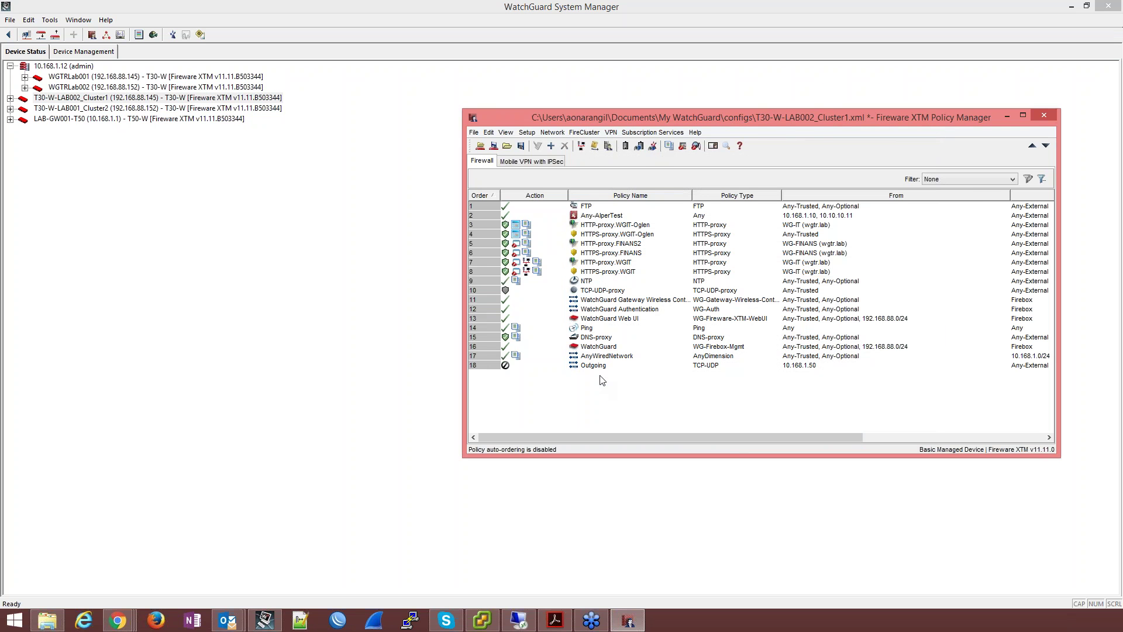
# Step: Save the Cluster1 configuration to the Firebox at 192.168.88.145 with the admin passphrase, overwriting the file
pyautogui.click(596, 339)
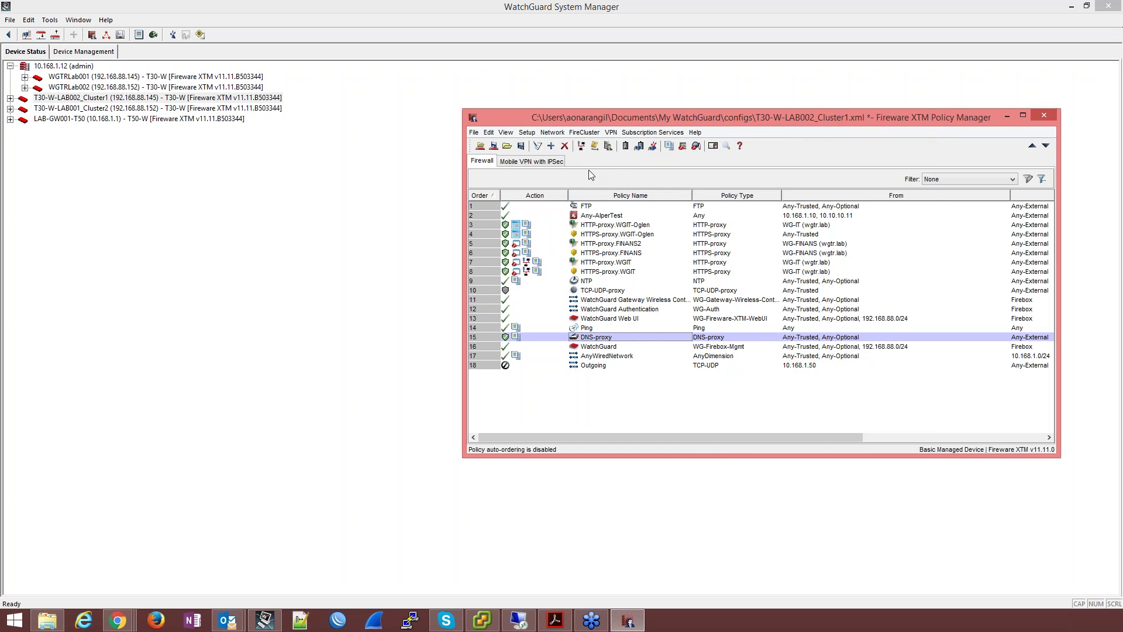
pyautogui.click(493, 145)
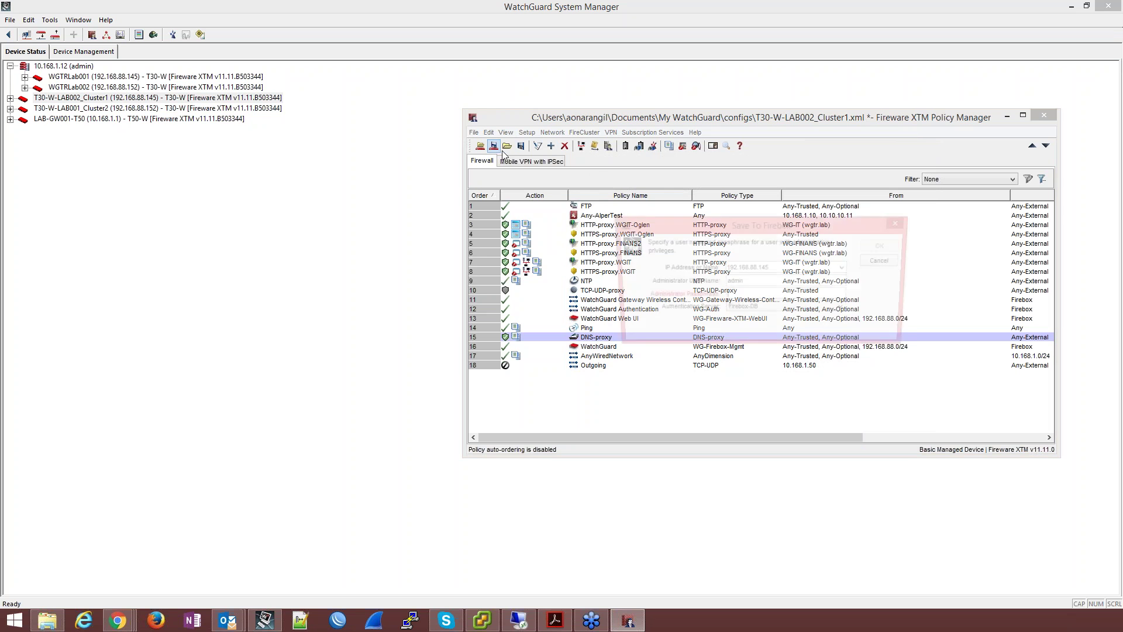
pyautogui.write('•••••••••')
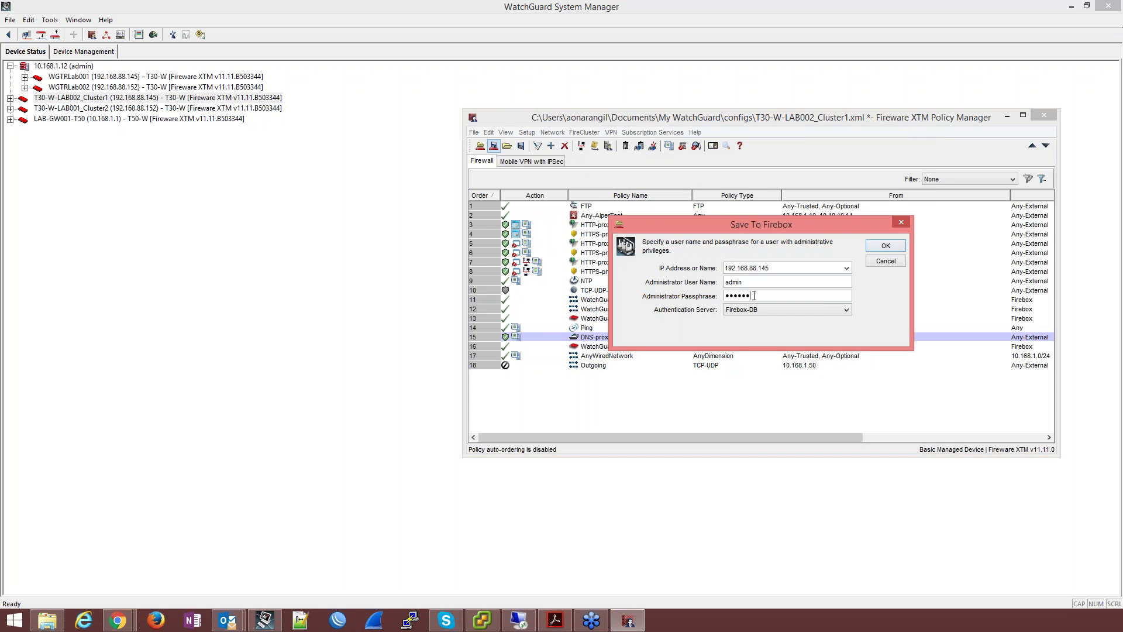
pyautogui.press('Return')
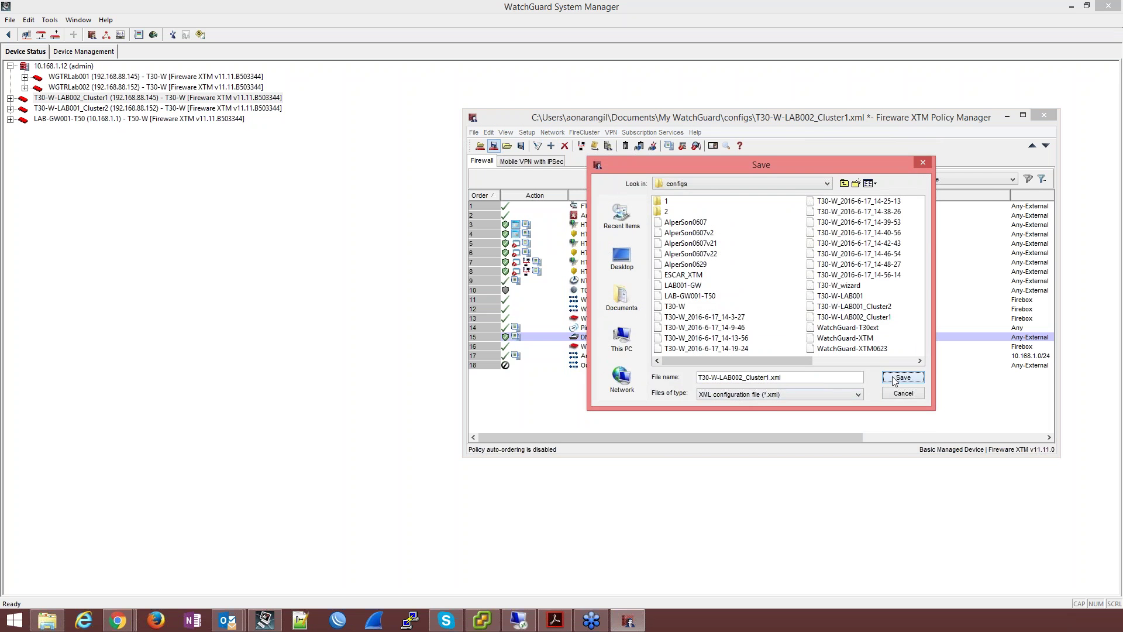
pyautogui.click(893, 380)
pyautogui.click(731, 304)
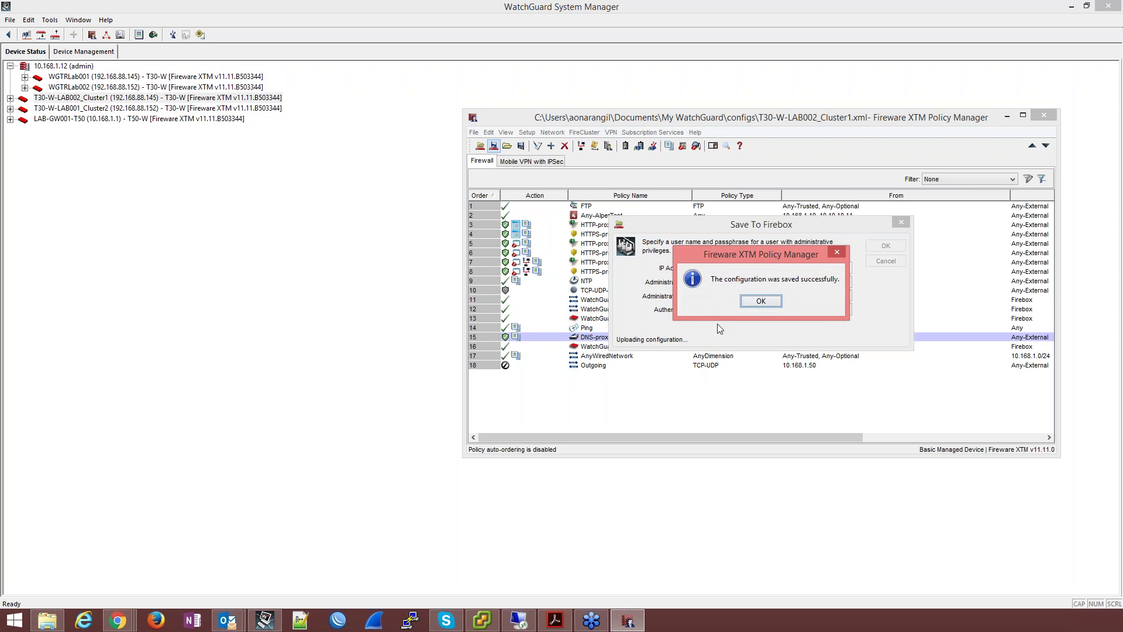
pyautogui.click(759, 301)
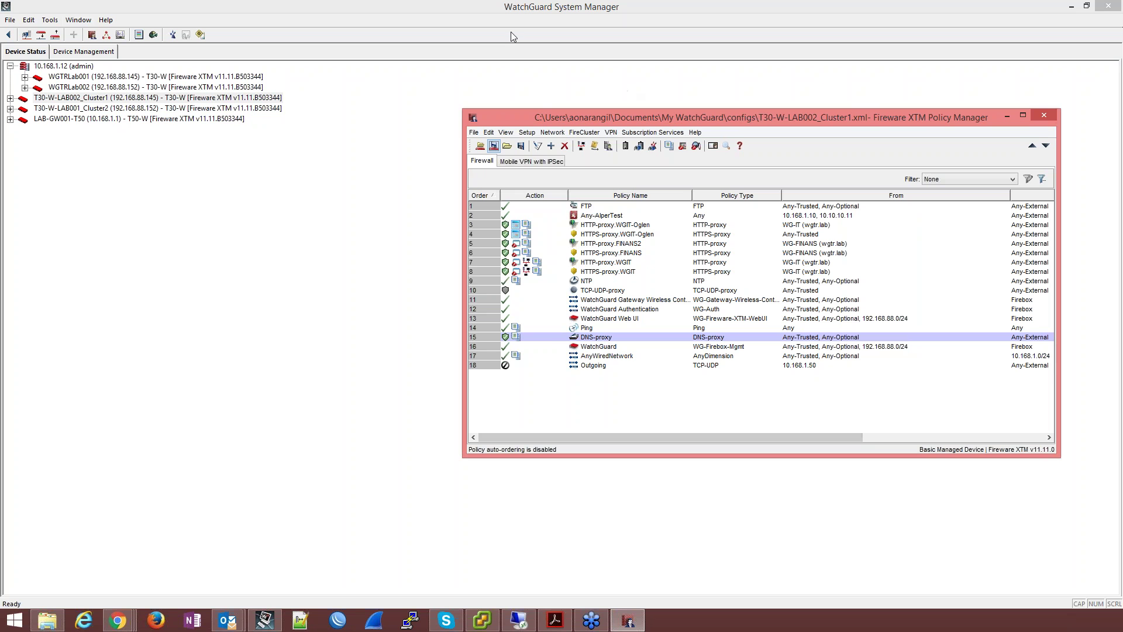
pyautogui.moveTo(553, 344)
pyautogui.click(76, 54)
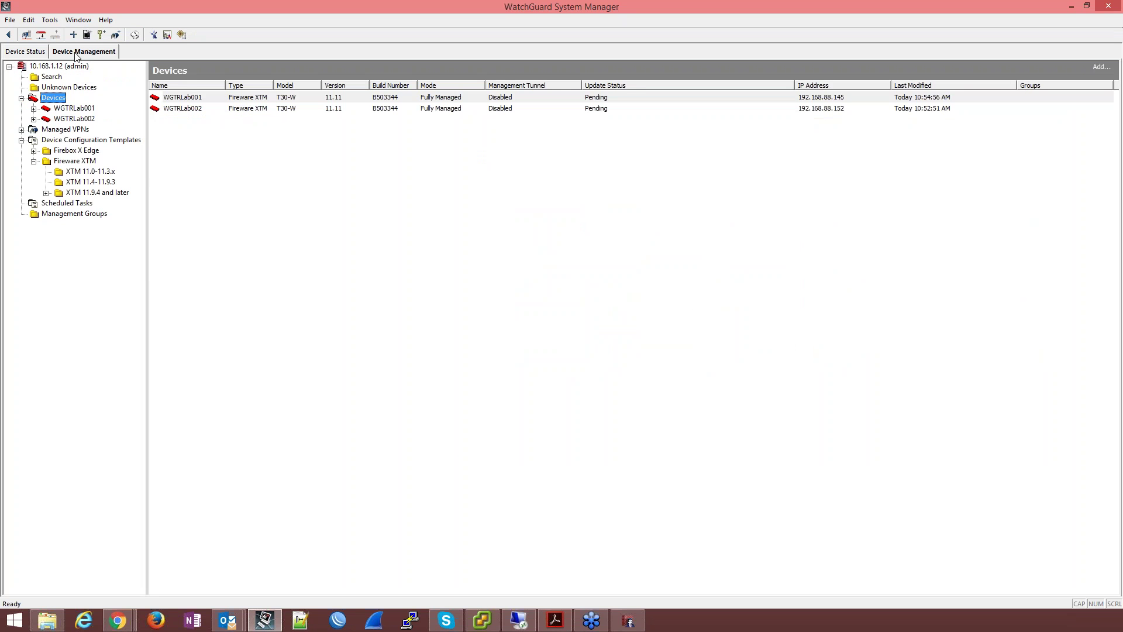
pyautogui.rightClick(61, 97)
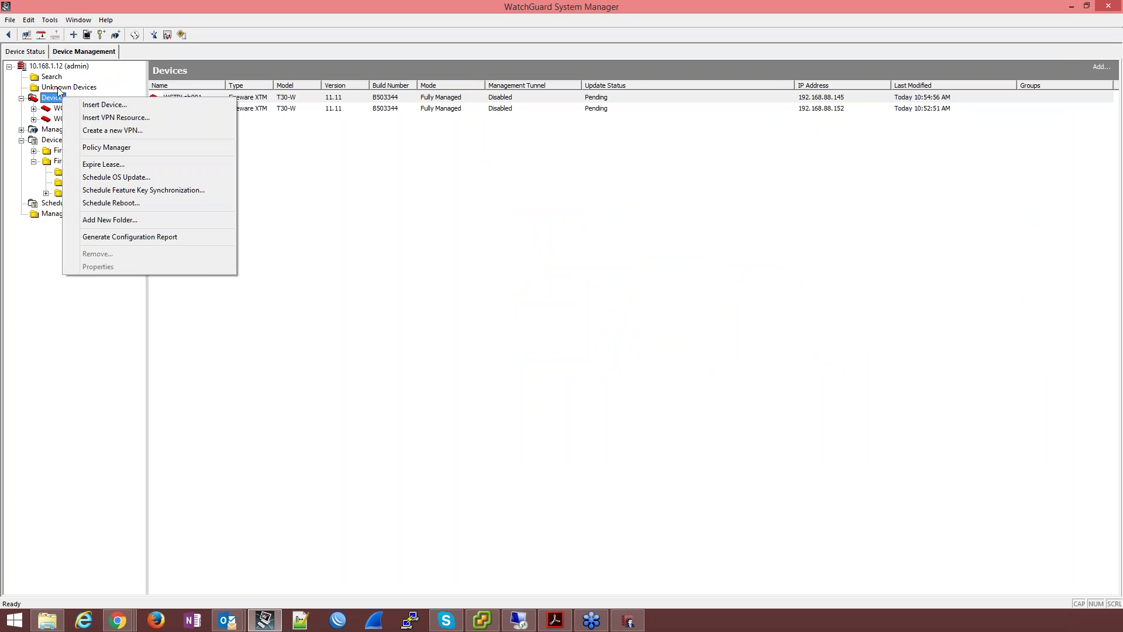
pyautogui.click(59, 88)
pyautogui.click(67, 119)
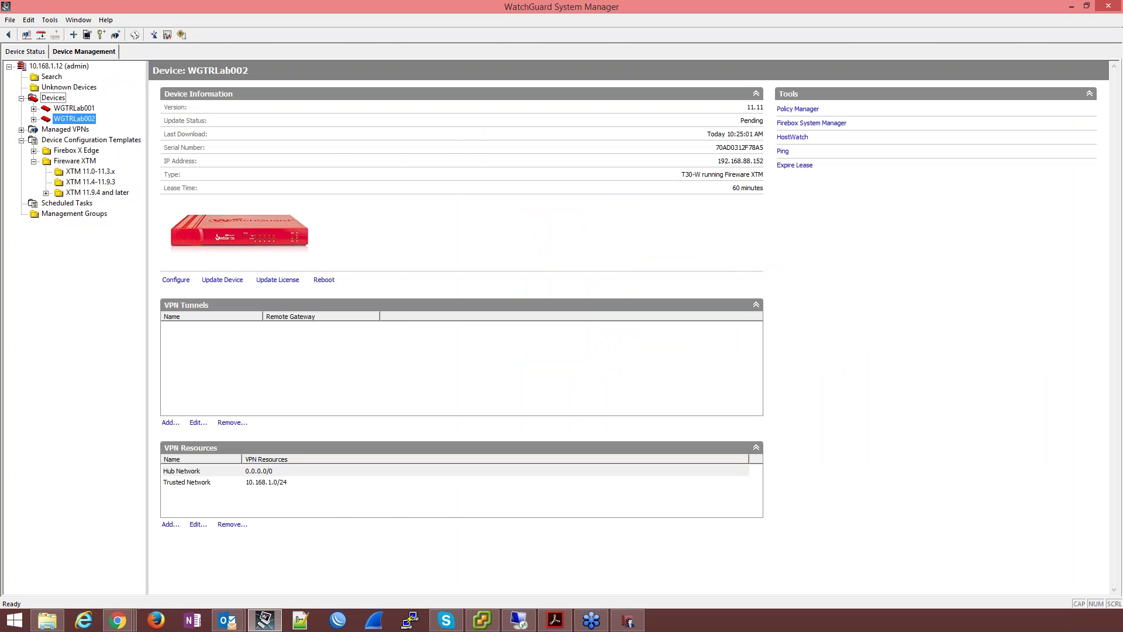
pyautogui.click(73, 108)
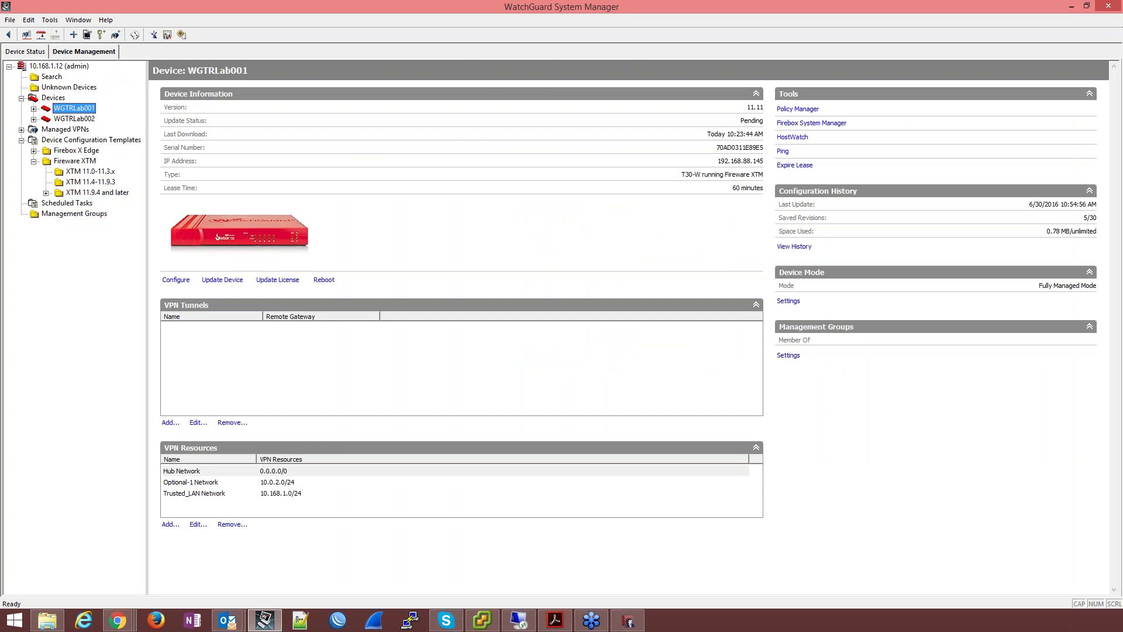
pyautogui.click(29, 51)
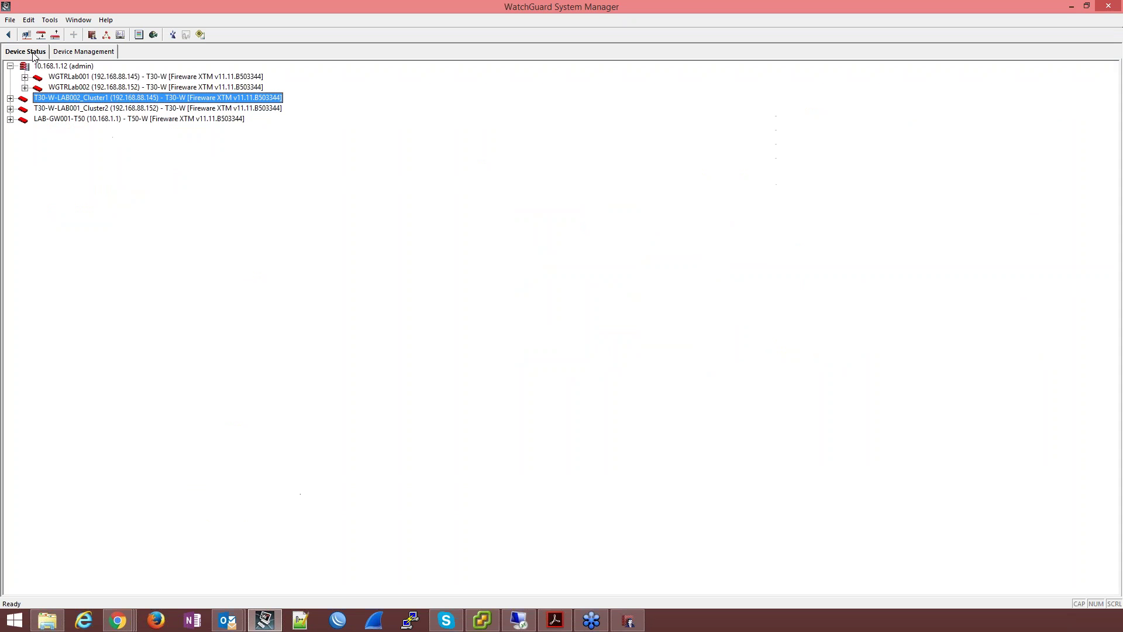